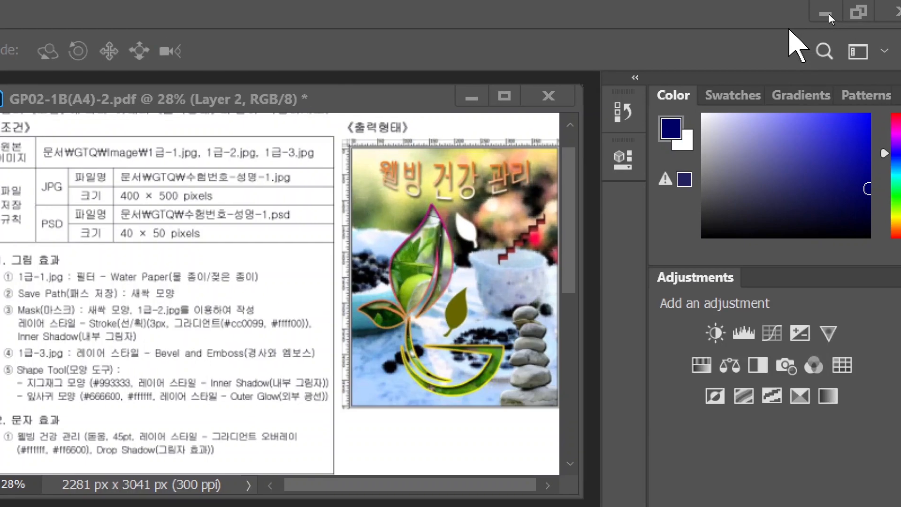
# Float and close the Color and Patterns panels, then reset the Essentials workspace
pyautogui.press('ctrl')
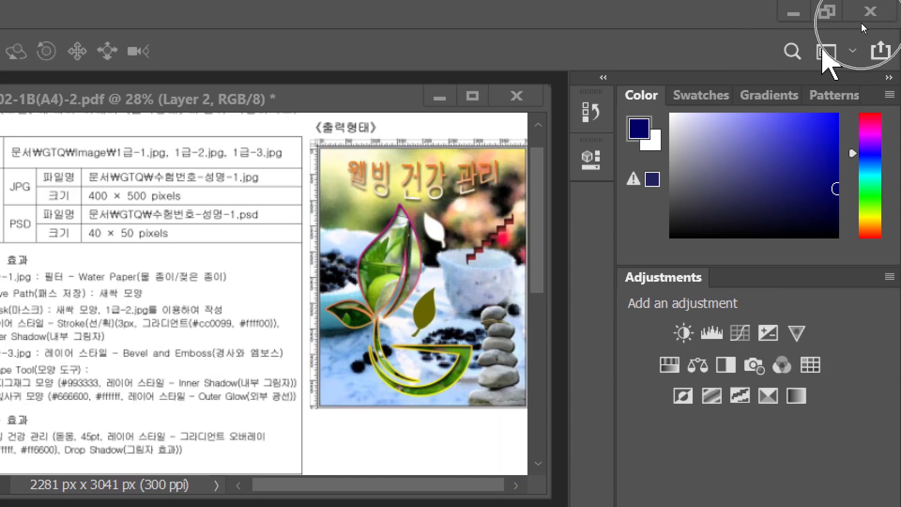
pyautogui.click(825, 52)
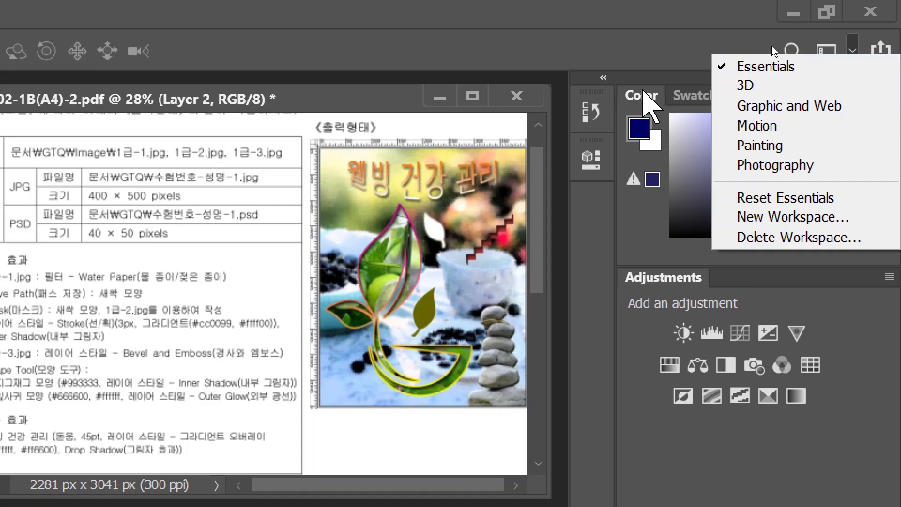
pyautogui.click(643, 94)
pyautogui.moveTo(643, 97); pyautogui.dragTo(380, 143)
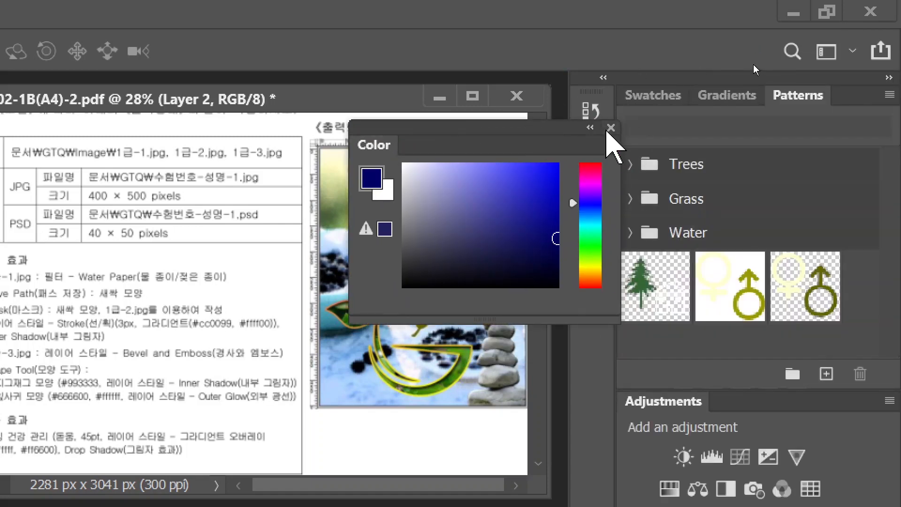
pyautogui.click(610, 128)
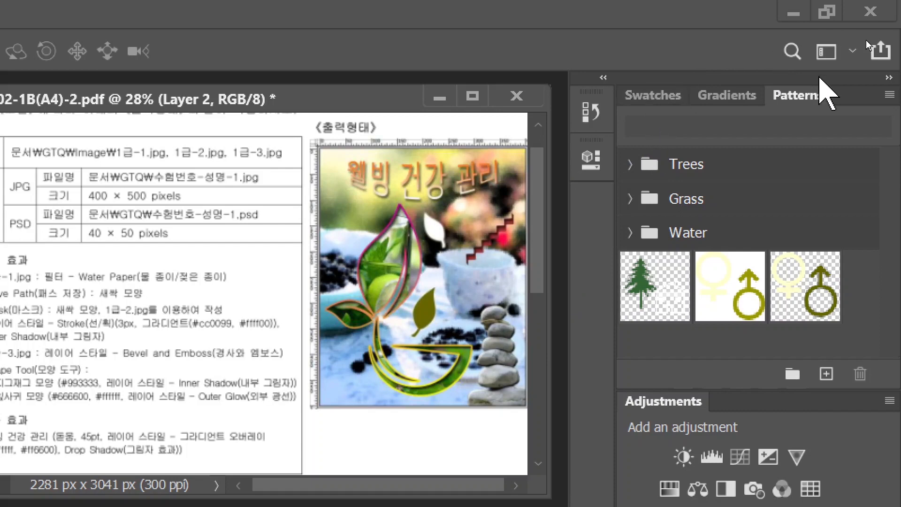
pyautogui.moveTo(808, 98); pyautogui.dragTo(628, 201)
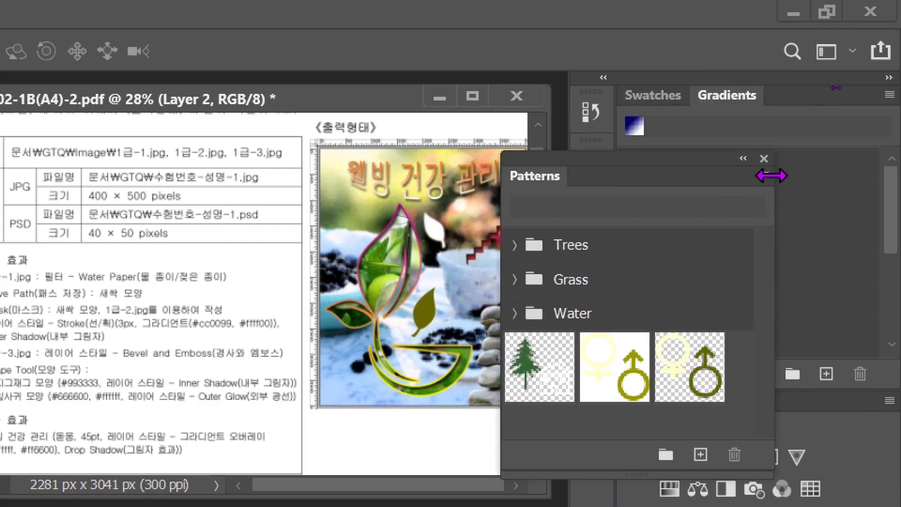
pyautogui.click(763, 158)
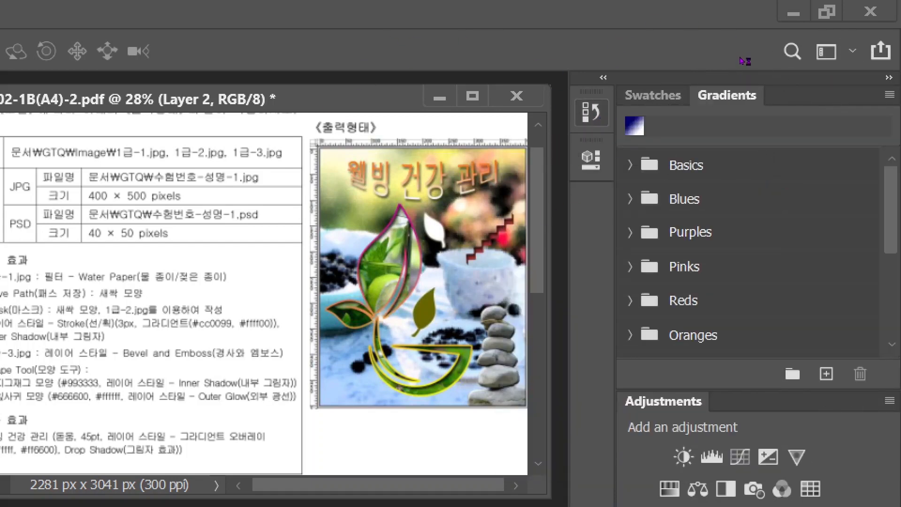
pyautogui.click(826, 51)
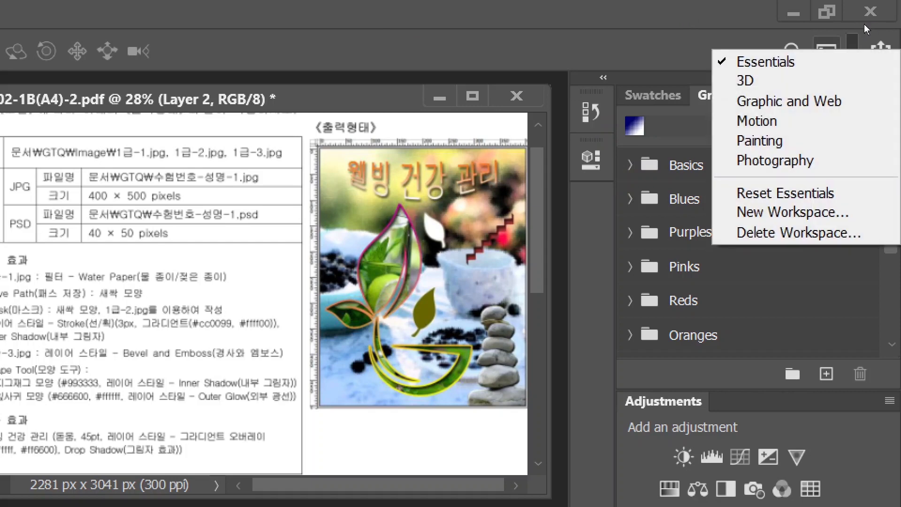
pyautogui.click(775, 193)
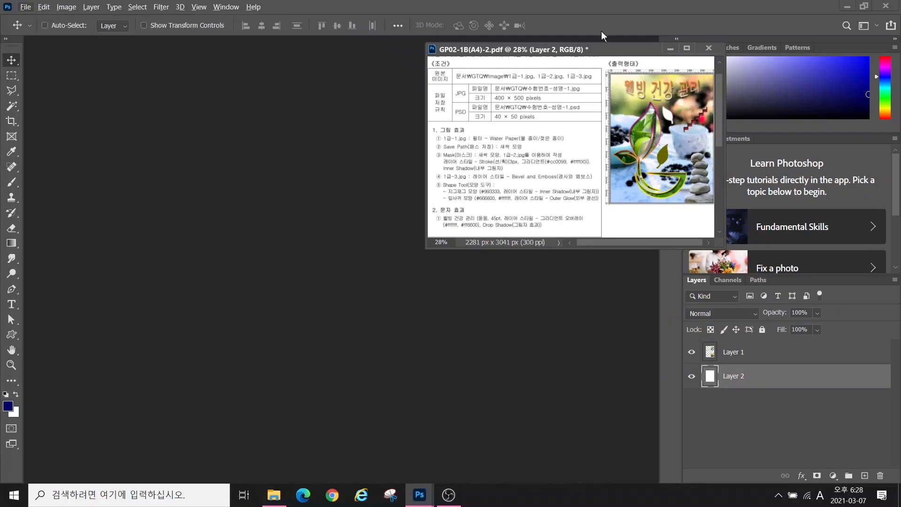
# Close the Learn panel and make the right panel column narrower
pyautogui.moveTo(629, 49); pyautogui.dragTo(558, 52)
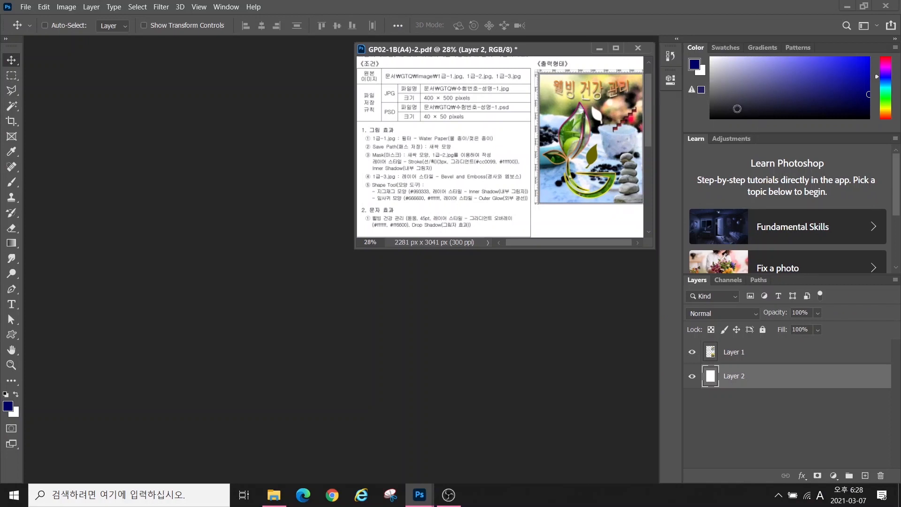
pyautogui.click(699, 139)
pyautogui.press('ctrl')
pyautogui.click(896, 140)
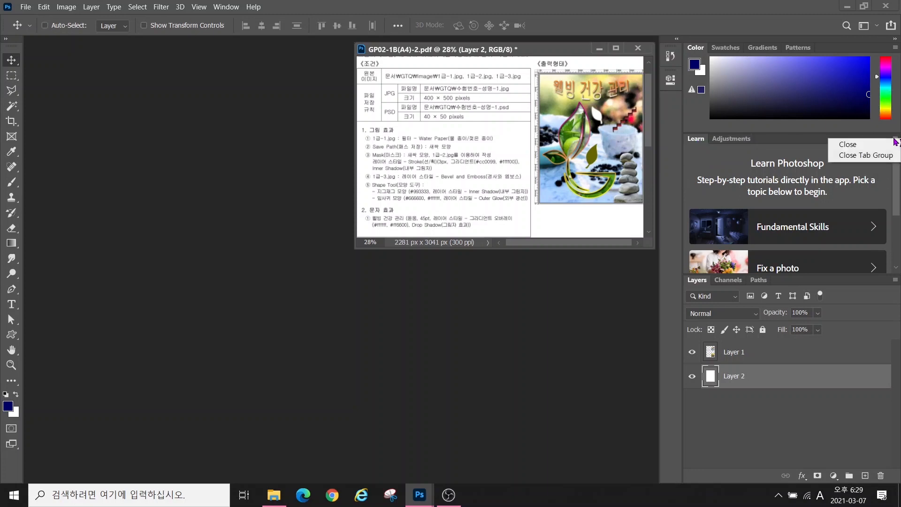
pyautogui.click(860, 146)
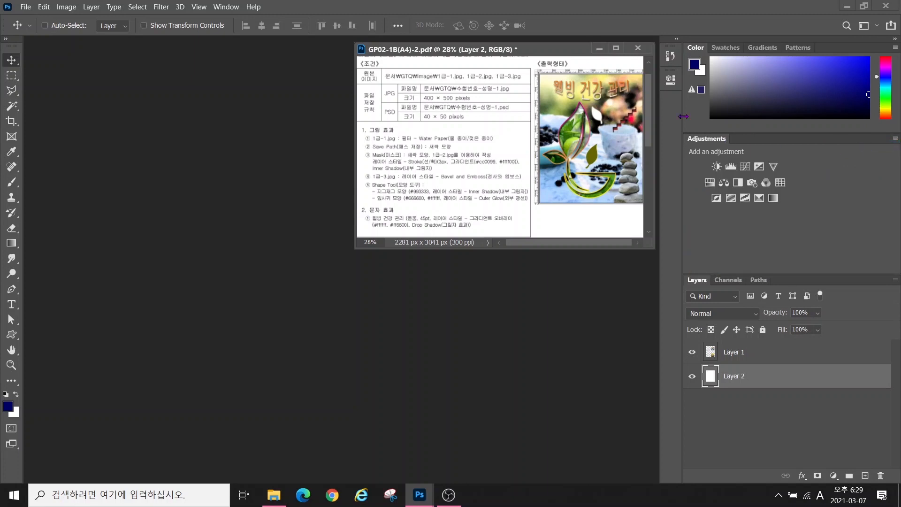
pyautogui.moveTo(684, 116); pyautogui.dragTo(759, 116)
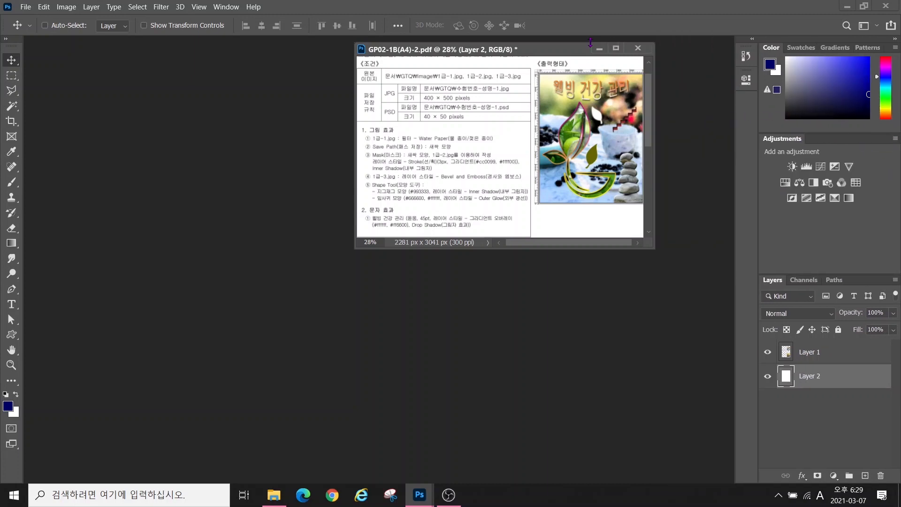
# Set the toolbar to show the tools in two columns
pyautogui.moveTo(560, 52); pyautogui.dragTo(636, 53)
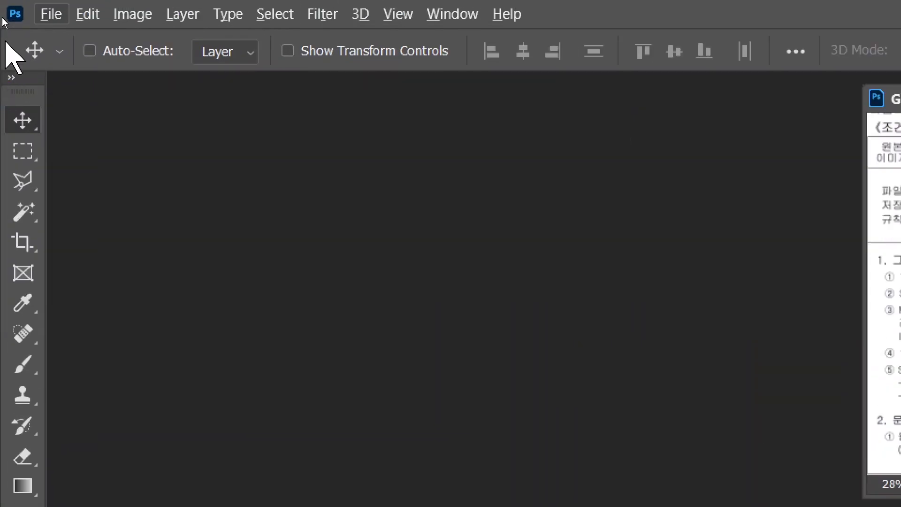
pyautogui.click(11, 77)
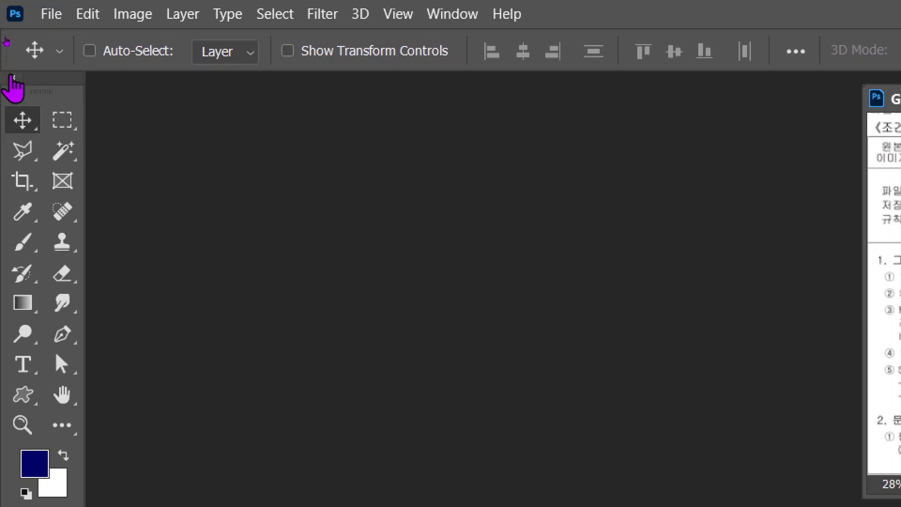
pyautogui.click(12, 78)
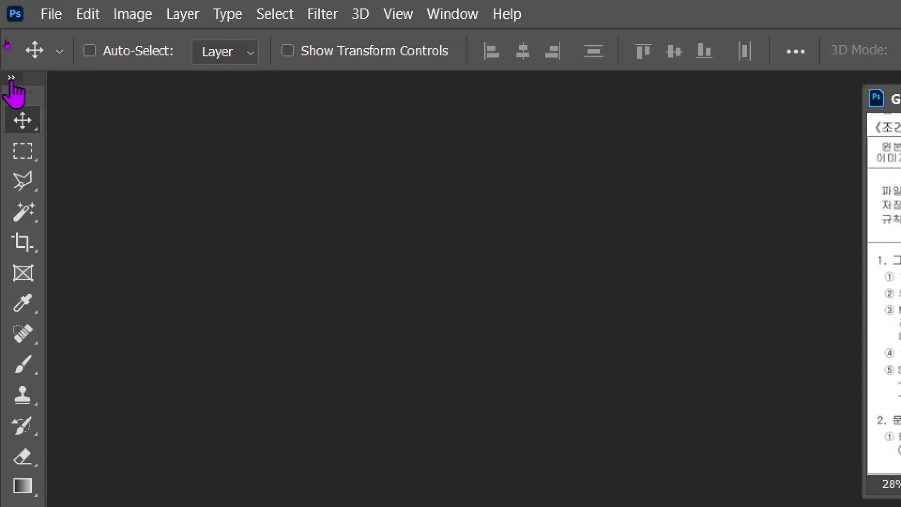
pyautogui.click(11, 78)
pyautogui.click(11, 78)
pyautogui.click(12, 78)
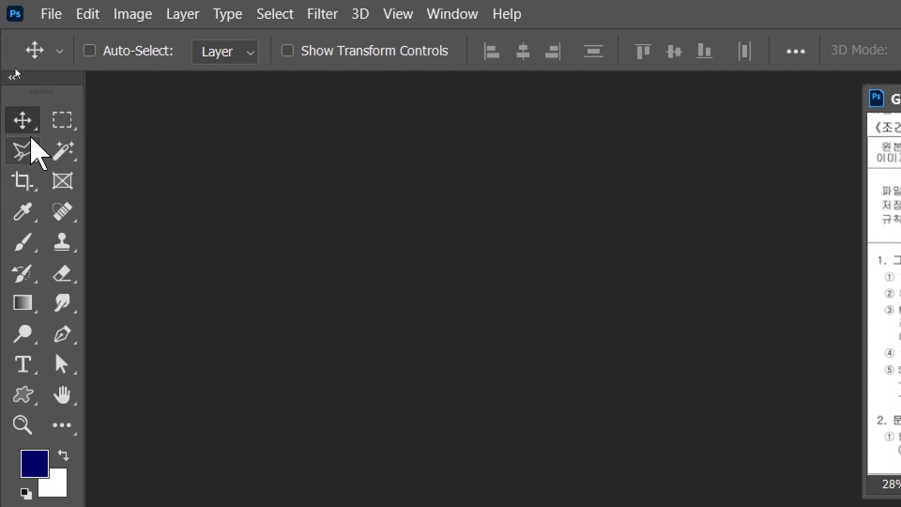
pyautogui.click(88, 14)
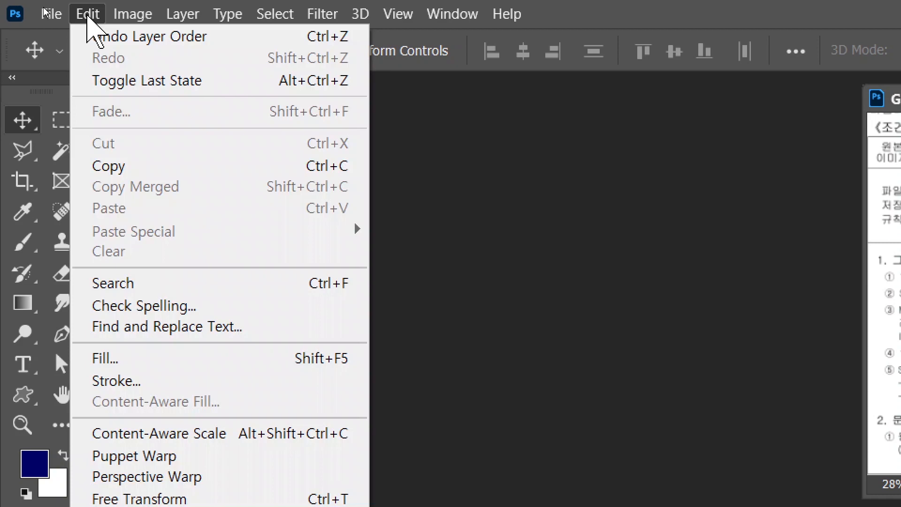
# Open Preferences and look through the General and Interface pages
pyautogui.moveTo(165, 409)
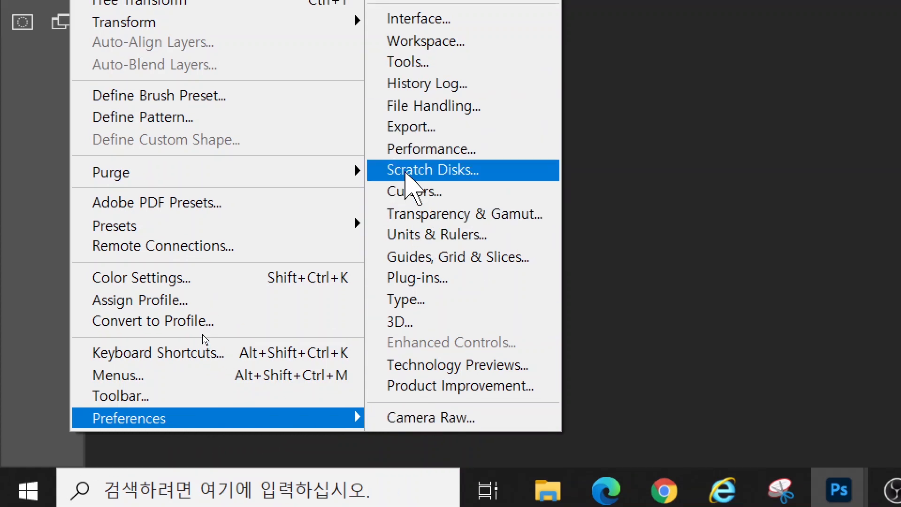
pyautogui.click(408, 150)
pyautogui.click(101, 96)
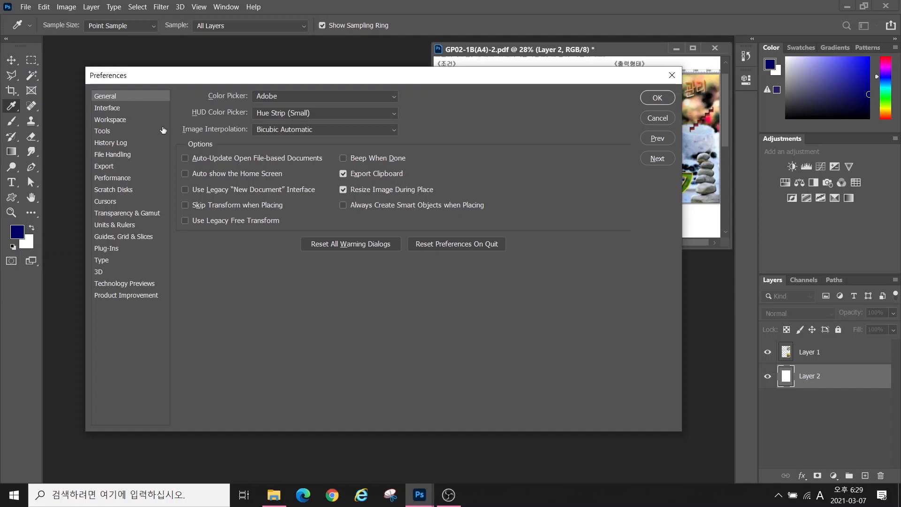
pyautogui.press('alt')
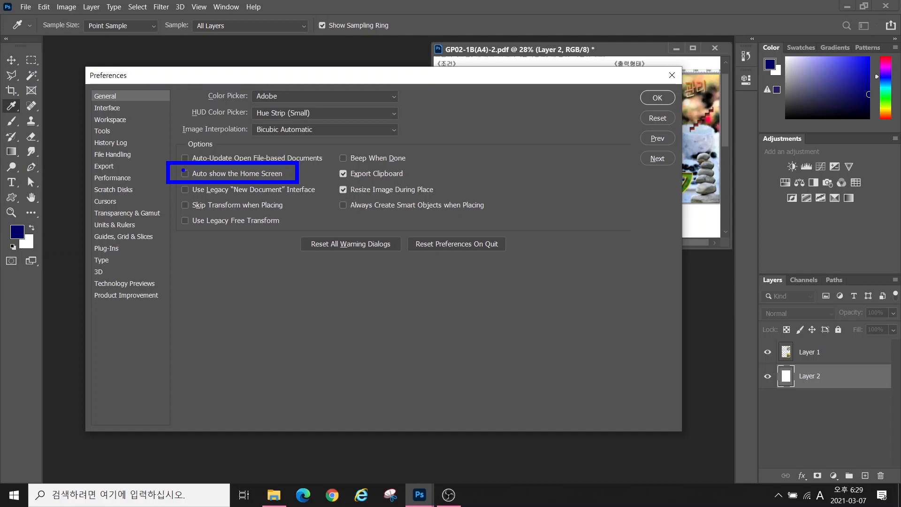
pyautogui.press('Escape')
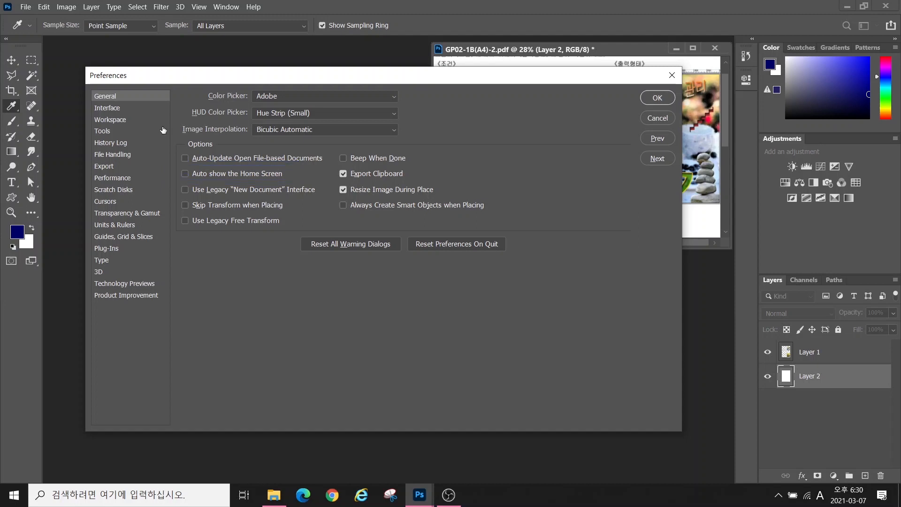
pyautogui.click(123, 108)
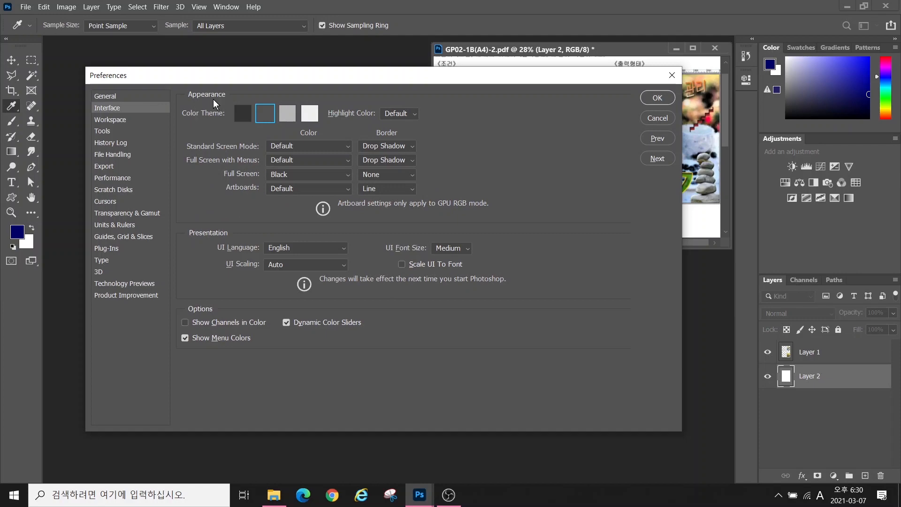
# Keep the medium-dark grey colour theme and go to the Workspace settings
pyautogui.click(309, 113)
pyautogui.click(235, 112)
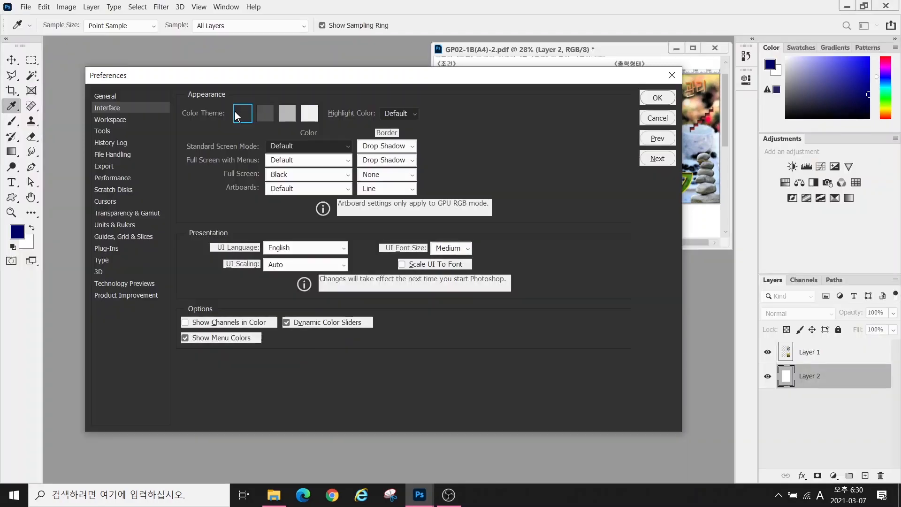
pyautogui.click(264, 115)
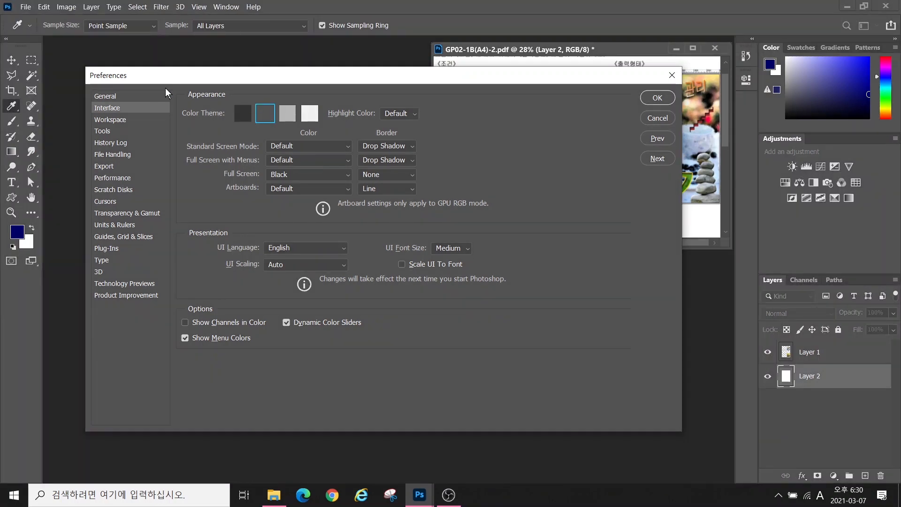
pyautogui.click(108, 120)
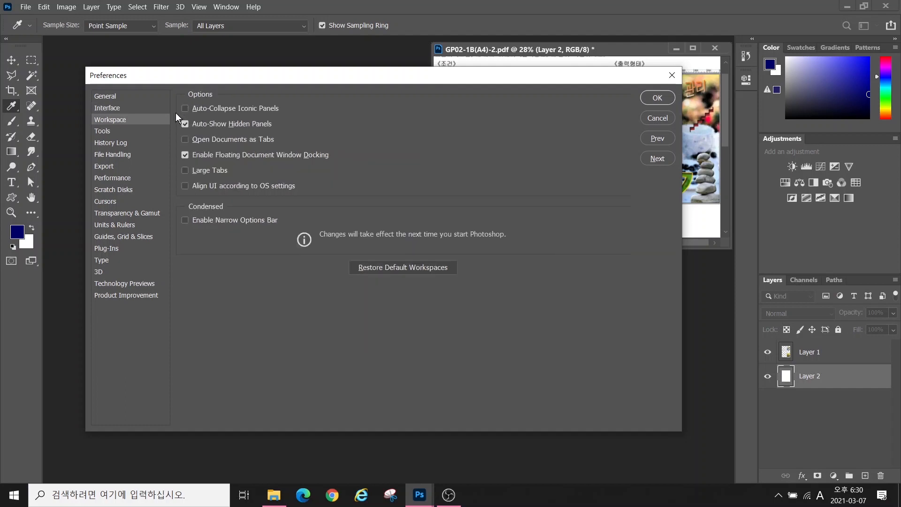
# Move through the Tools and Cursors preference pages
pyautogui.press('alt')
pyautogui.click(102, 131)
pyautogui.click(105, 201)
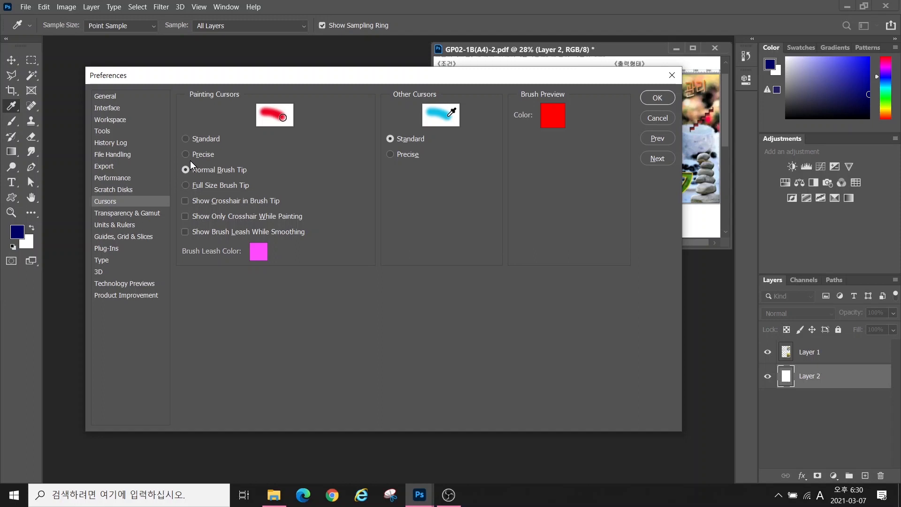
pyautogui.press('alt')
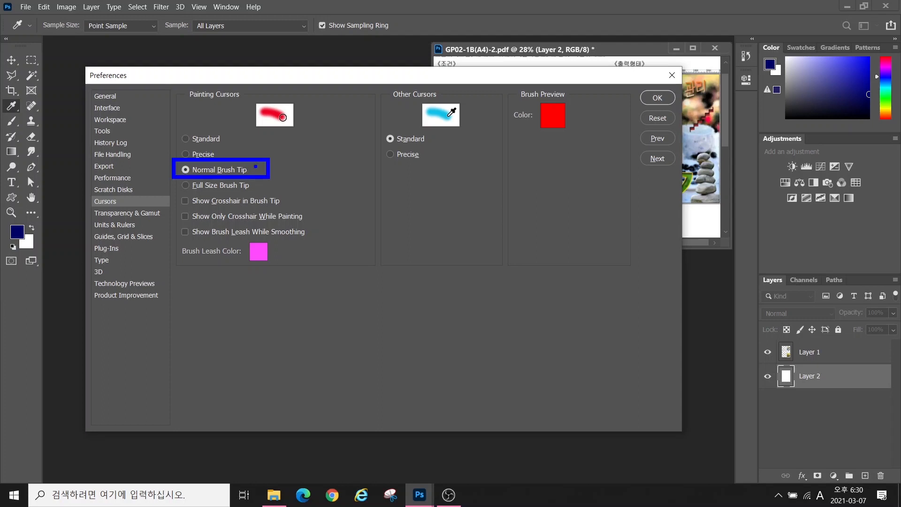
pyautogui.moveTo(290, 124)
pyautogui.mouseDown()
pyautogui.moveTo(279, 133)
pyautogui.moveTo(276, 111)
pyautogui.moveTo(286, 124)
pyautogui.mouseUp()
pyautogui.press('Escape')
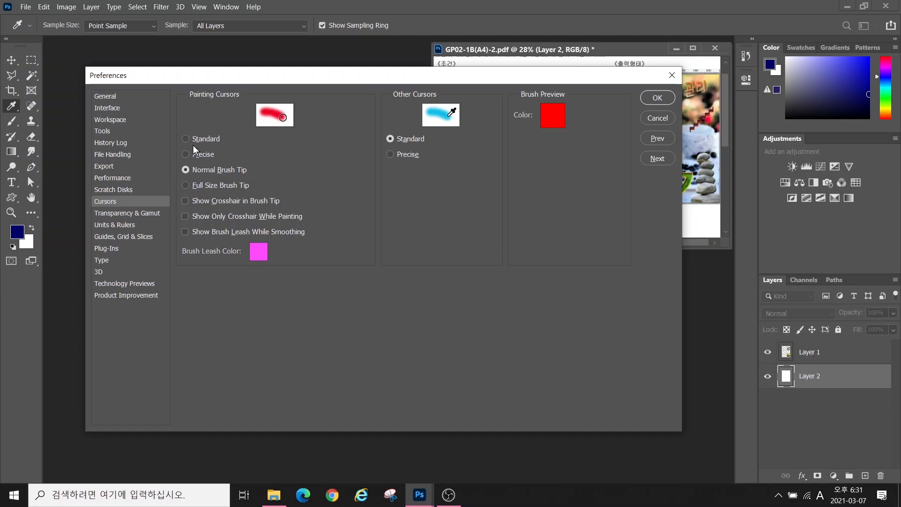
# Try Precise and Standard, then keep painting cursors at Normal Brush Tip
pyautogui.click(186, 154)
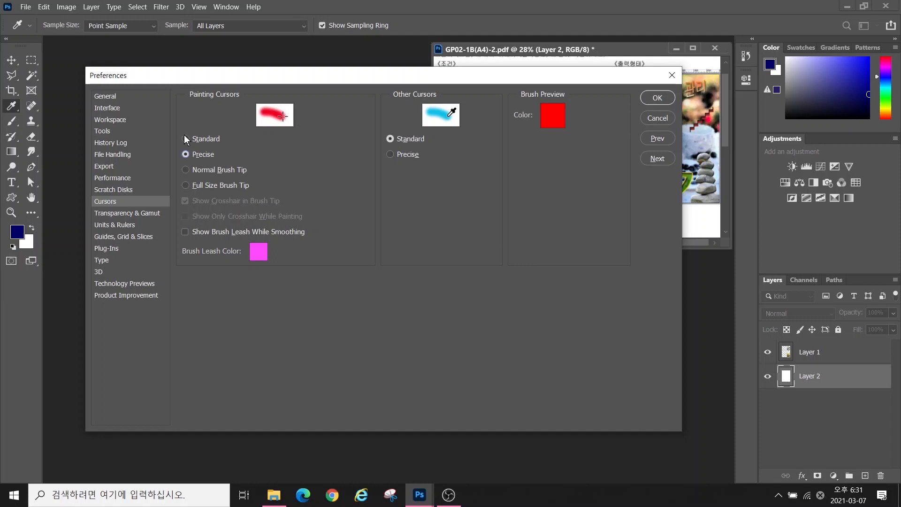
pyautogui.click(186, 138)
pyautogui.click(185, 154)
pyautogui.click(186, 170)
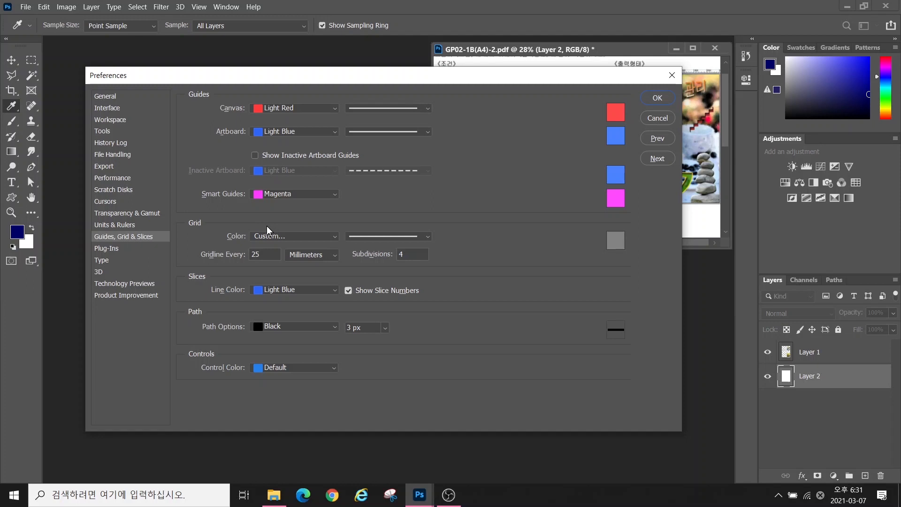
# Uncheck Show Font Names in English in the Type preferences
pyautogui.click(281, 108)
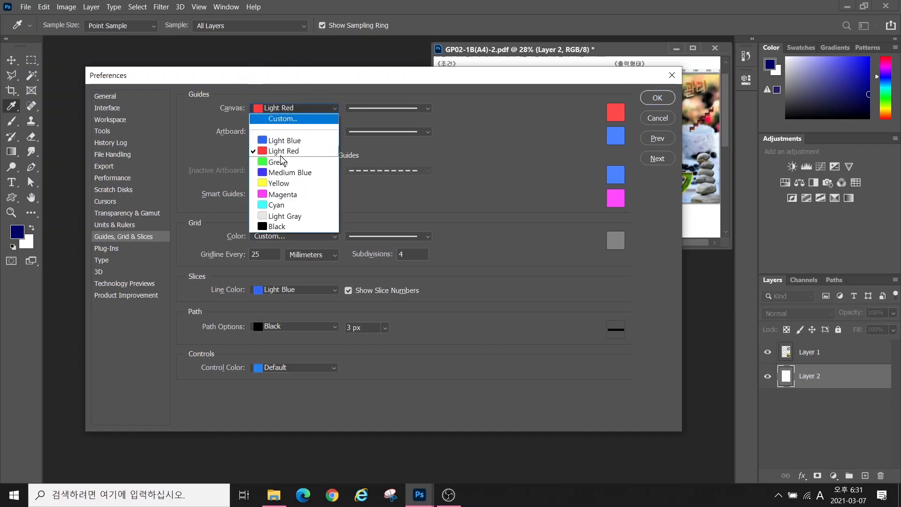
pyautogui.click(131, 262)
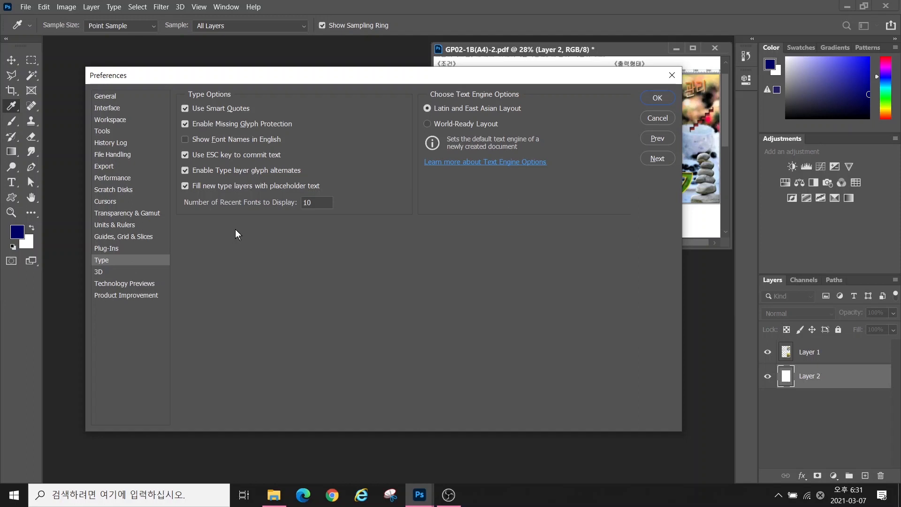
pyautogui.press('alt')
pyautogui.moveTo(161, 125); pyautogui.dragTo(312, 151)
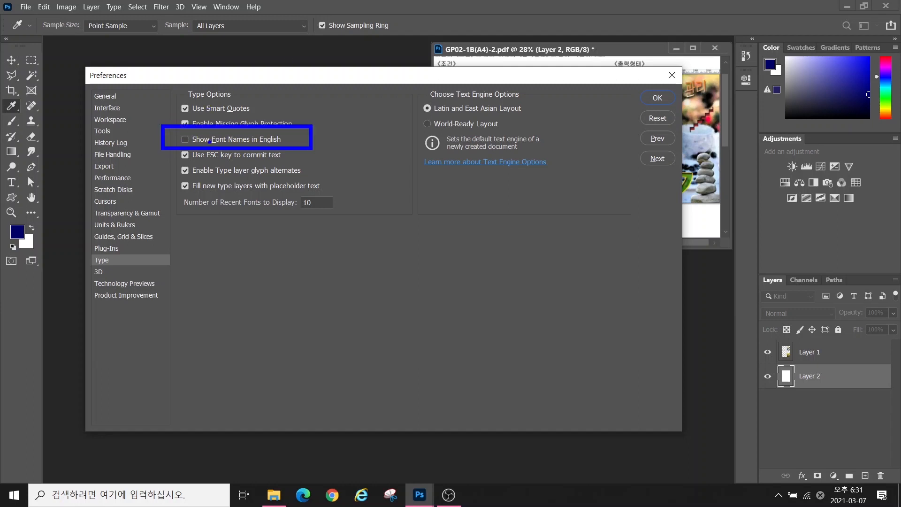
pyautogui.click(185, 139)
# Browse the remaining preference pages, then apply the settings with OK
pyautogui.click(105, 156)
pyautogui.click(109, 179)
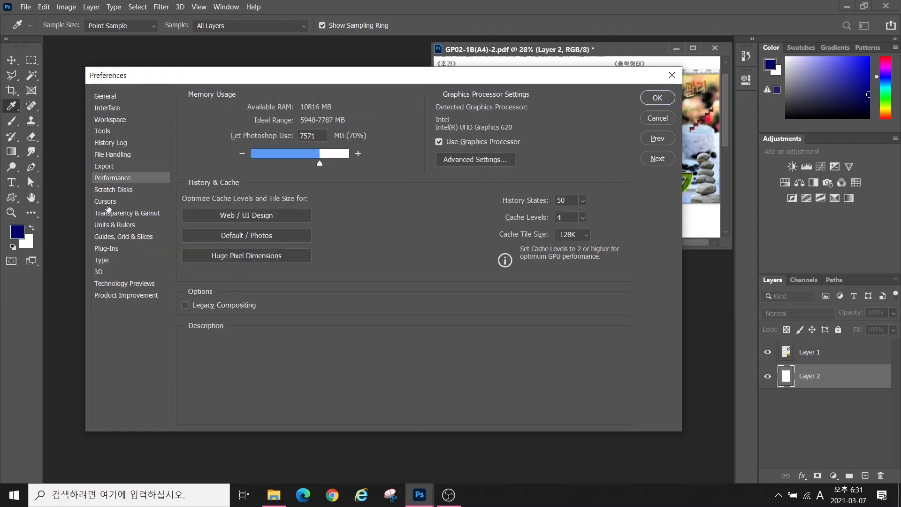
pyautogui.click(111, 201)
pyautogui.click(111, 236)
pyautogui.click(104, 249)
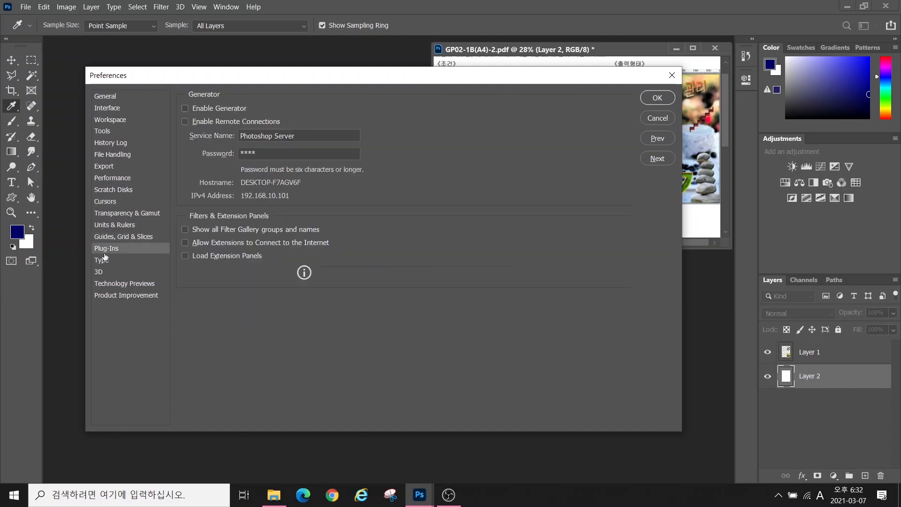
pyautogui.click(100, 261)
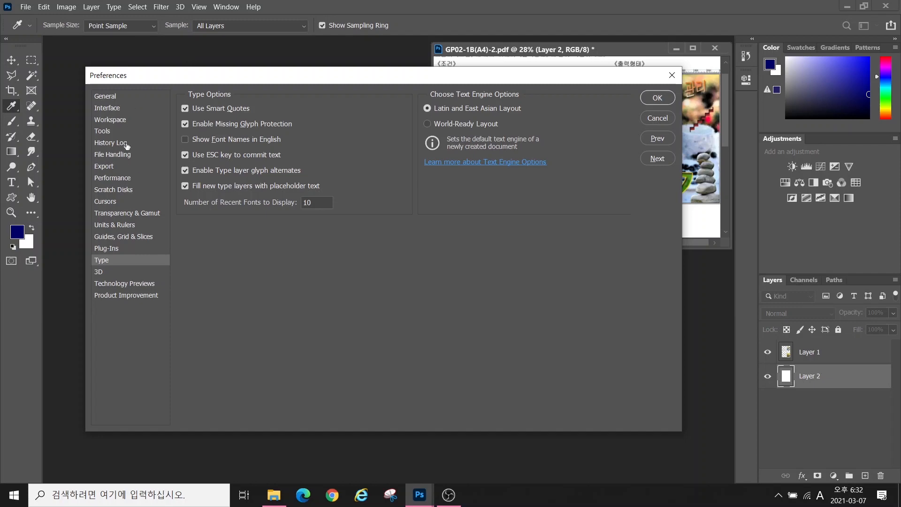
pyautogui.click(657, 98)
pyautogui.press('v')
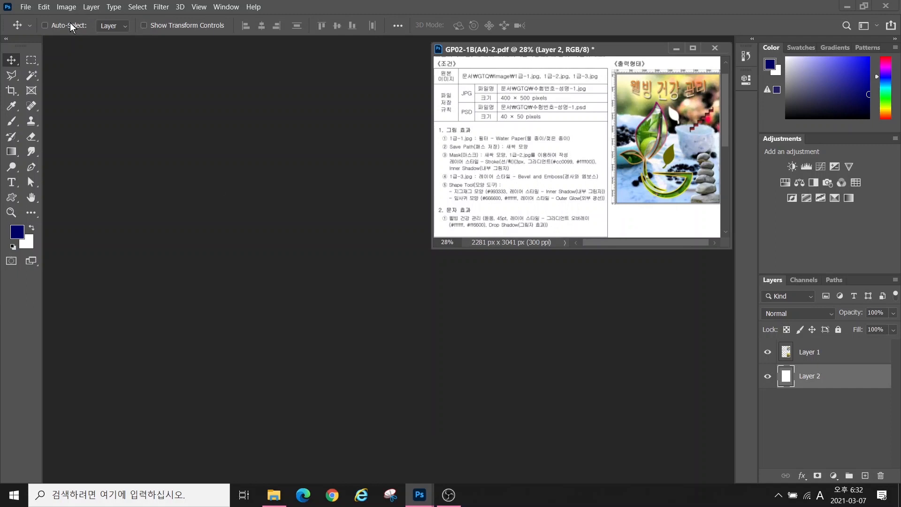
# Highlight the options bar, then open the Window and File menus
pyautogui.hotkey('alt', '2')
pyautogui.moveTo(33, 18); pyautogui.dragTo(599, 38)
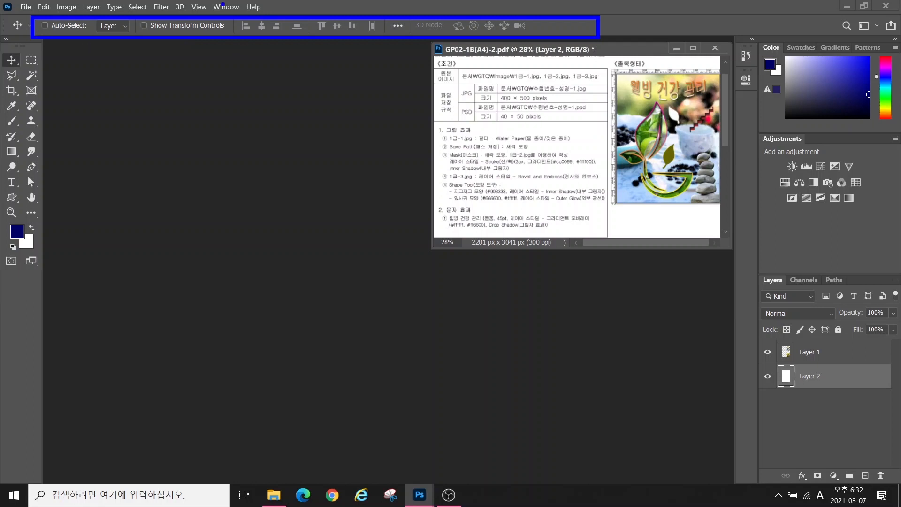
pyautogui.click(228, 7)
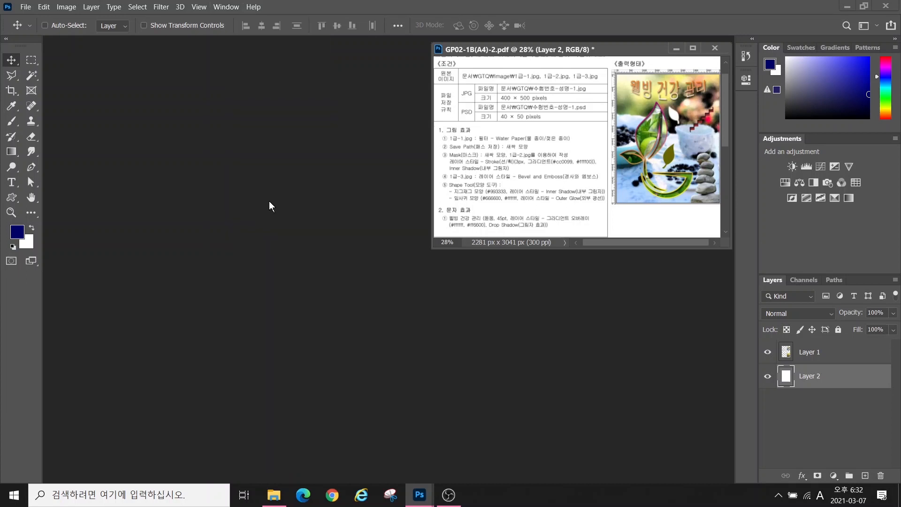
pyautogui.click(25, 8)
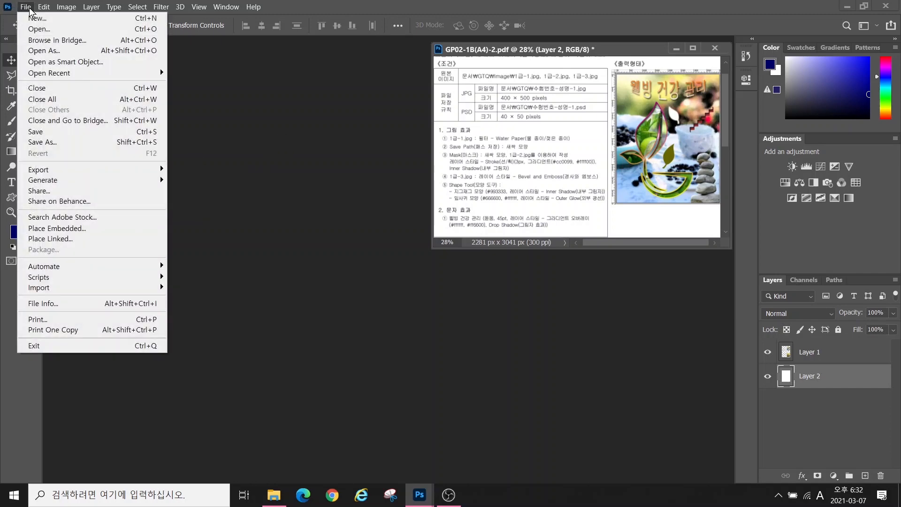
# Start a new document sized 400 × 500 pixels
pyautogui.click(37, 19)
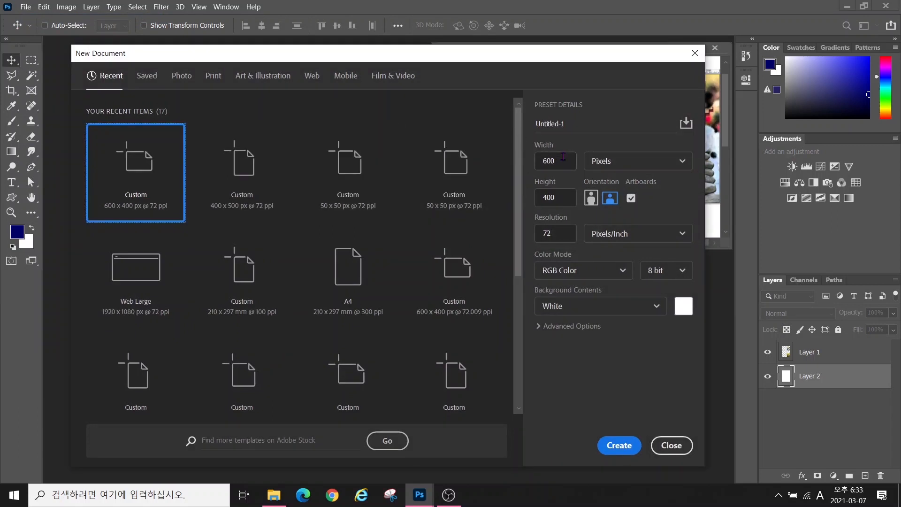
pyautogui.click(562, 160)
pyautogui.write('300000')
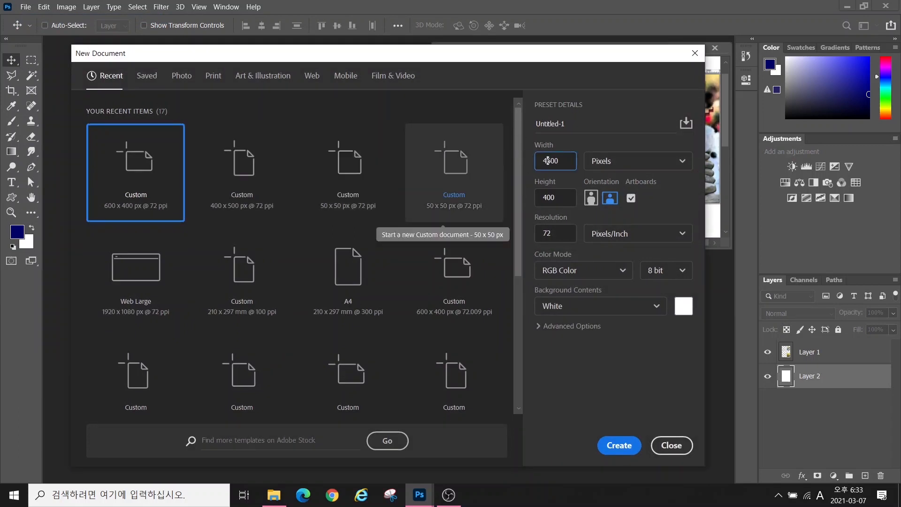
pyautogui.press('Tab')
pyautogui.press('Tab')
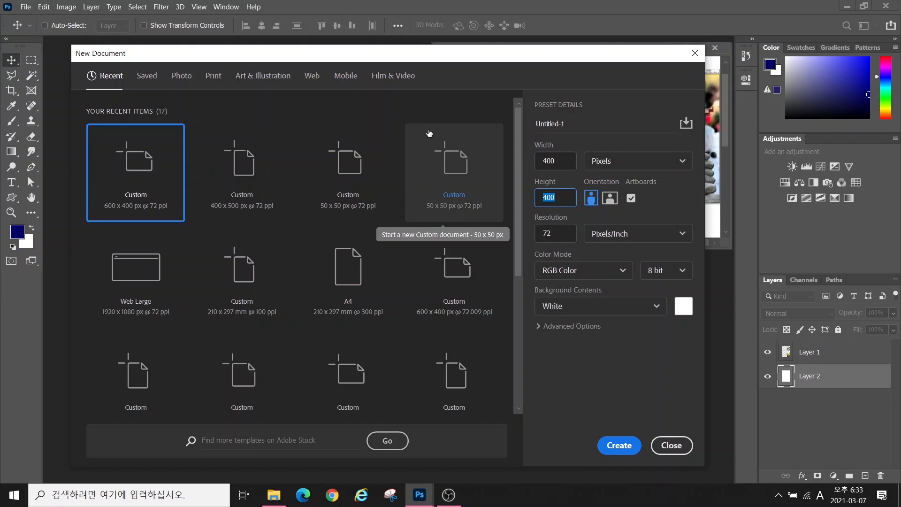
pyautogui.write('500')
pyautogui.press('Tab')
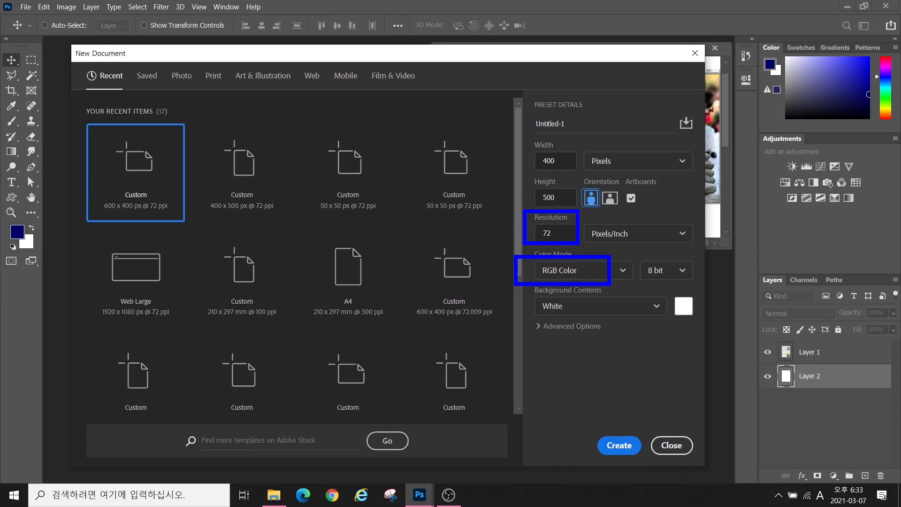
# Name the document with the exam number and candidate's name, then create it
pyautogui.moveTo(570, 125); pyautogui.dragTo(525, 123)
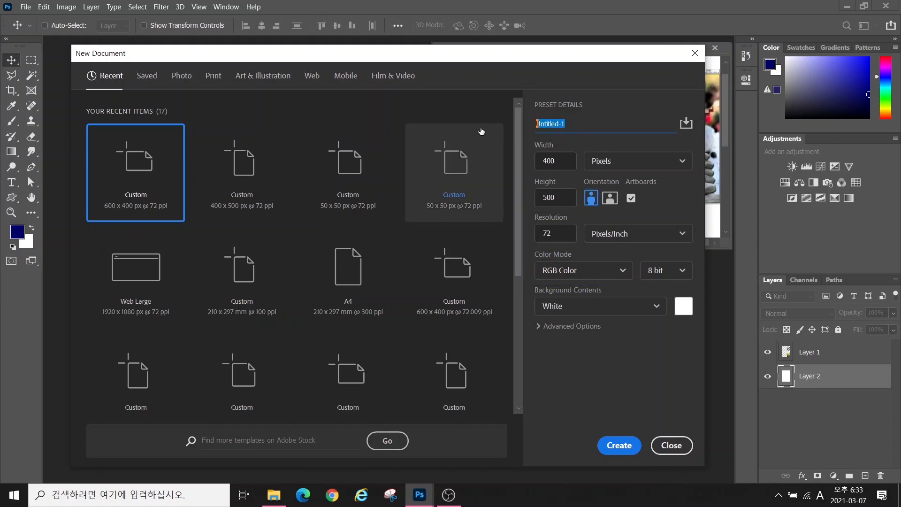
pyautogui.write('12345')
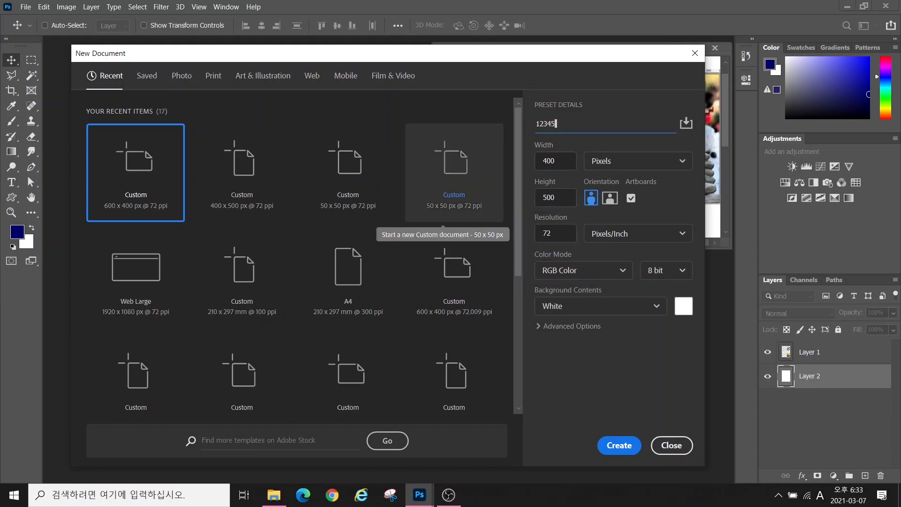
pyautogui.write('678-')
pyautogui.press('Hangul')
pyautogui.press('Return')
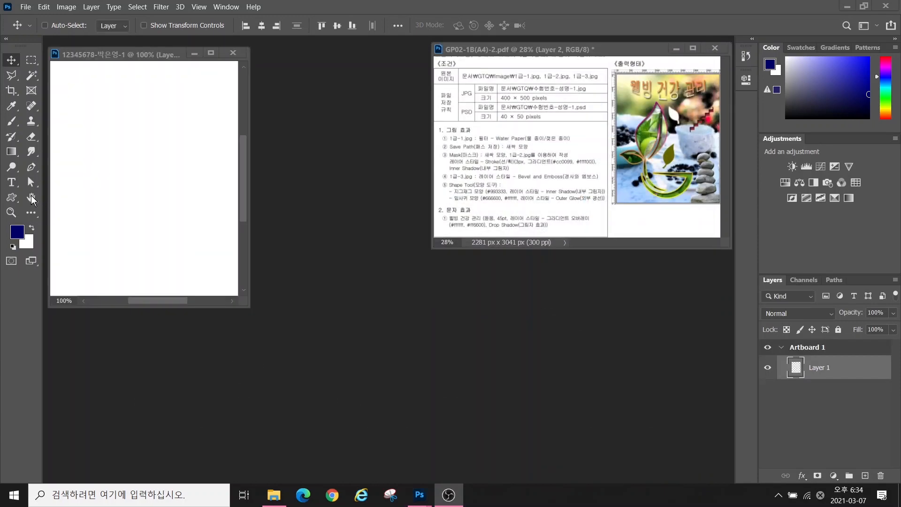
# Fit the new document to its window and turn on View > Rulers
pyautogui.click(32, 198)
pyautogui.doubleClick(32, 198)
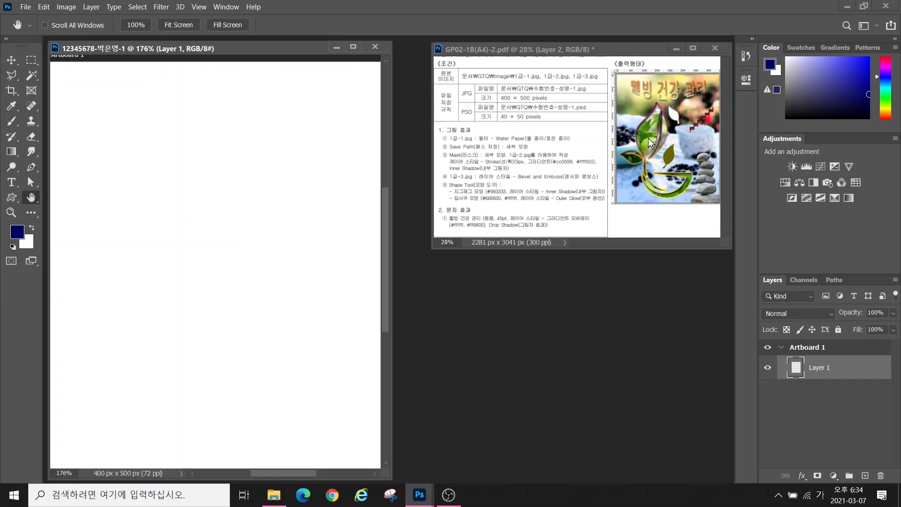
pyautogui.press('alt')
pyautogui.moveTo(672, 162)
pyautogui.mouseDown()
pyautogui.moveTo(632, 164)
pyautogui.moveTo(624, 131)
pyautogui.moveTo(653, 111)
pyautogui.moveTo(679, 142)
pyautogui.moveTo(669, 162)
pyautogui.mouseUp()
pyautogui.press('Escape')
pyautogui.click(198, 7)
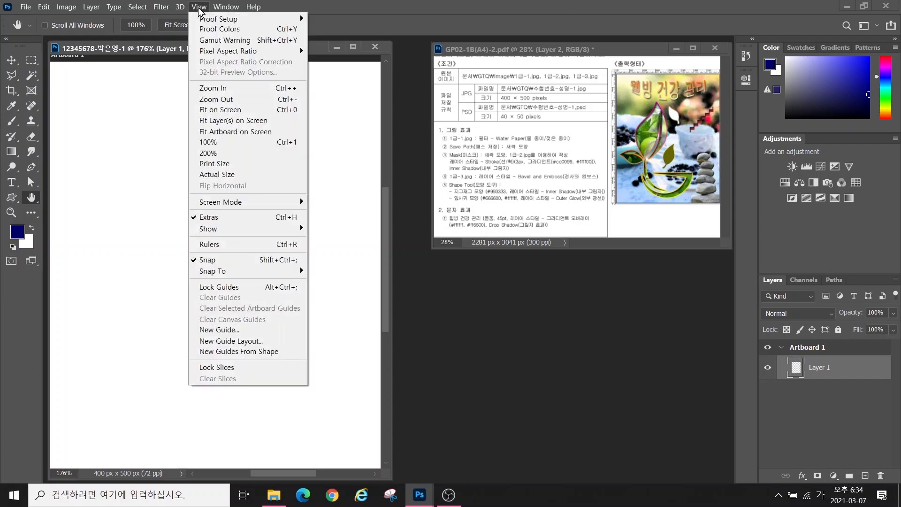
pyautogui.click(221, 244)
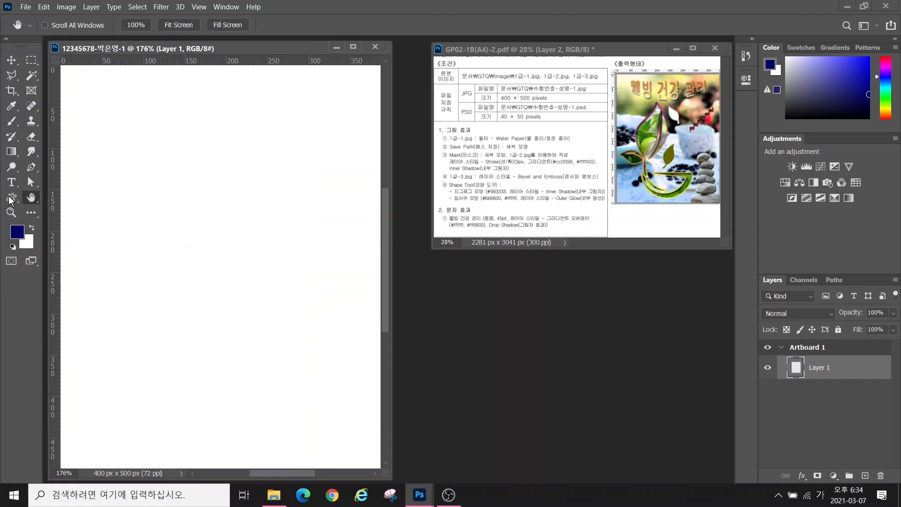
pyautogui.hotkey('ctrl', '0')
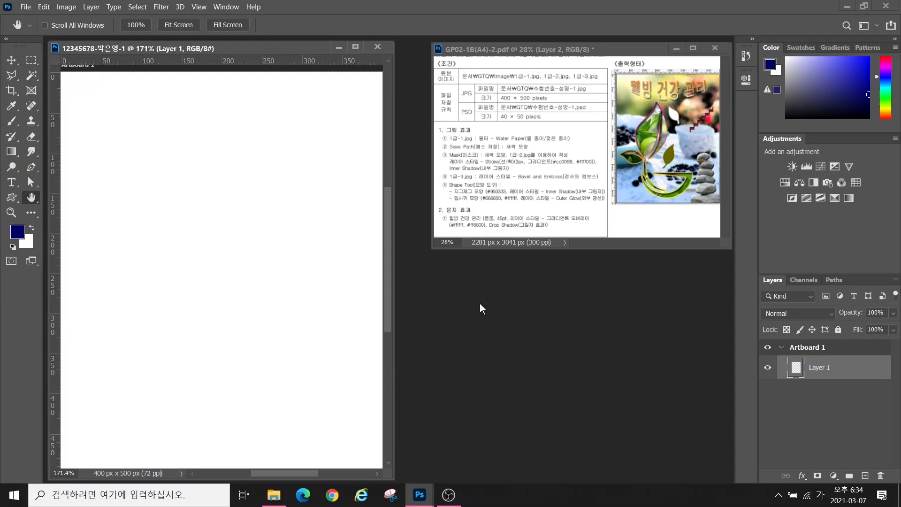
pyautogui.hotkey('ctrl', 'o')
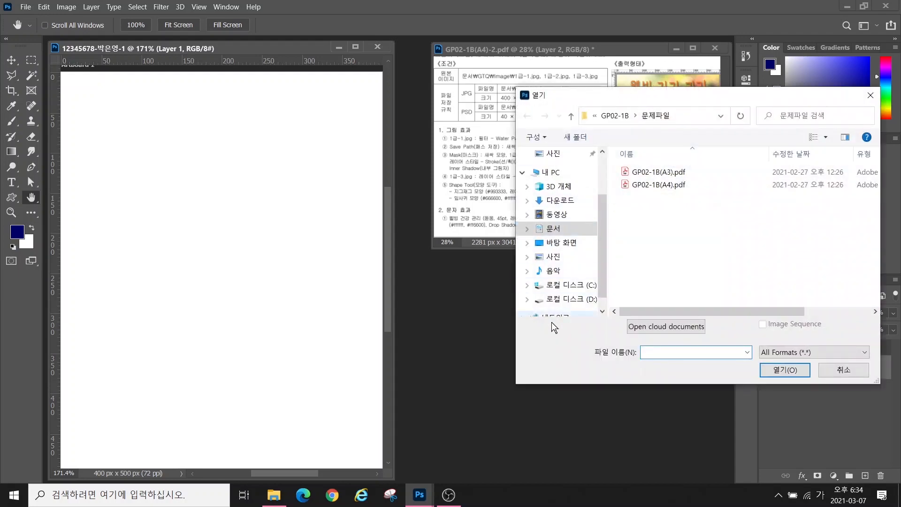
# Open 1급-1.jpg from Documents > GTQ > image
pyautogui.click(554, 229)
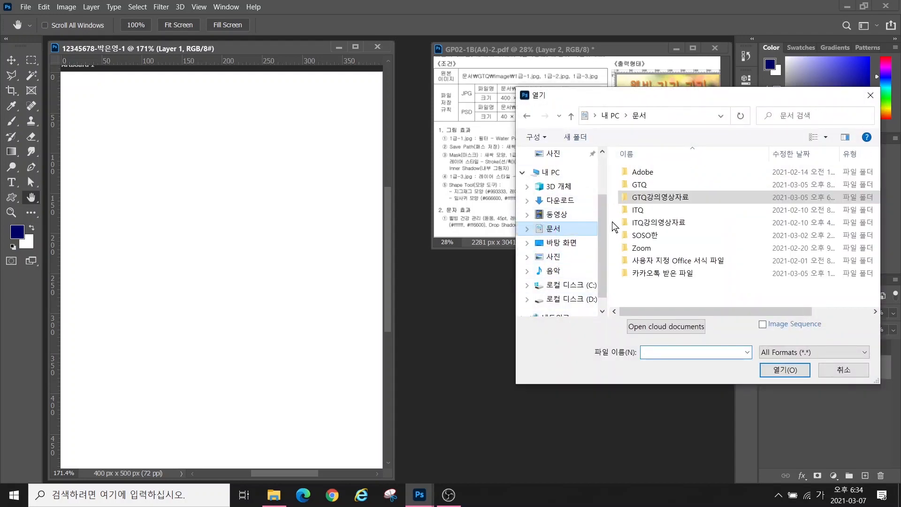
pyautogui.click(636, 187)
pyautogui.doubleClick(636, 186)
pyautogui.doubleClick(620, 172)
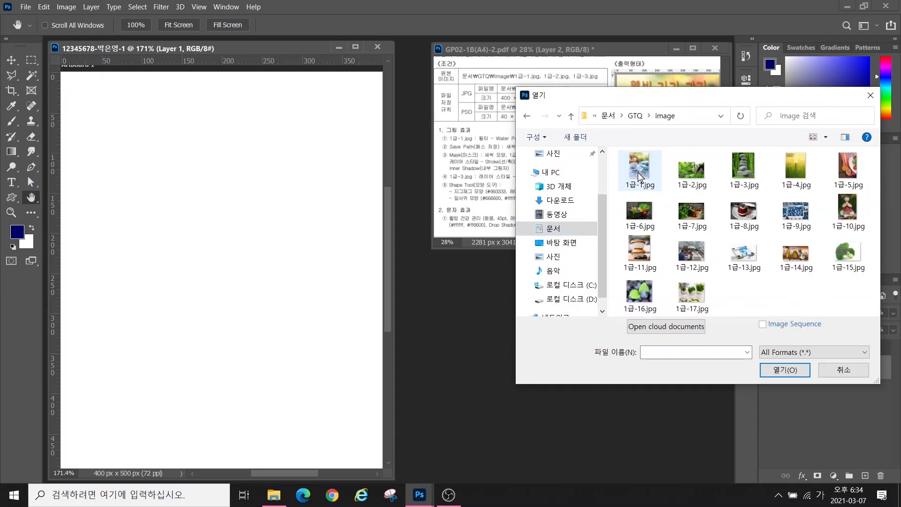
pyautogui.click(639, 169)
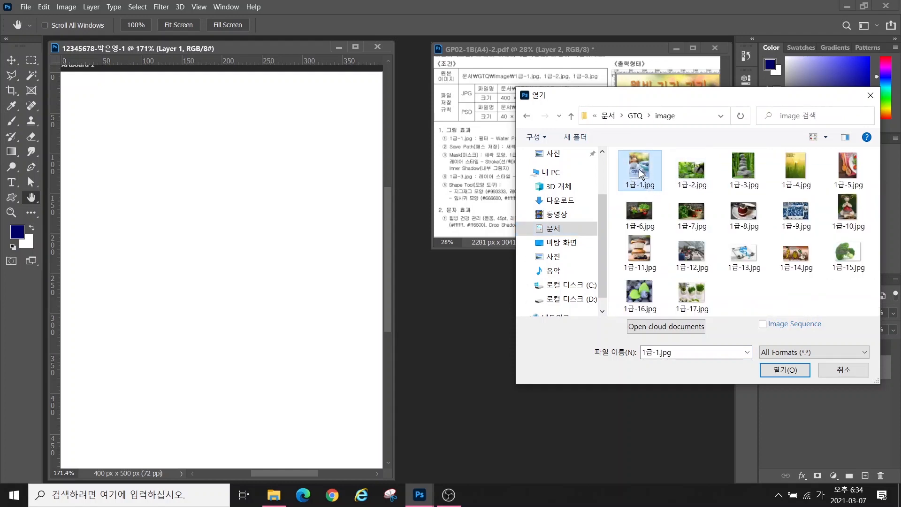
pyautogui.click(779, 364)
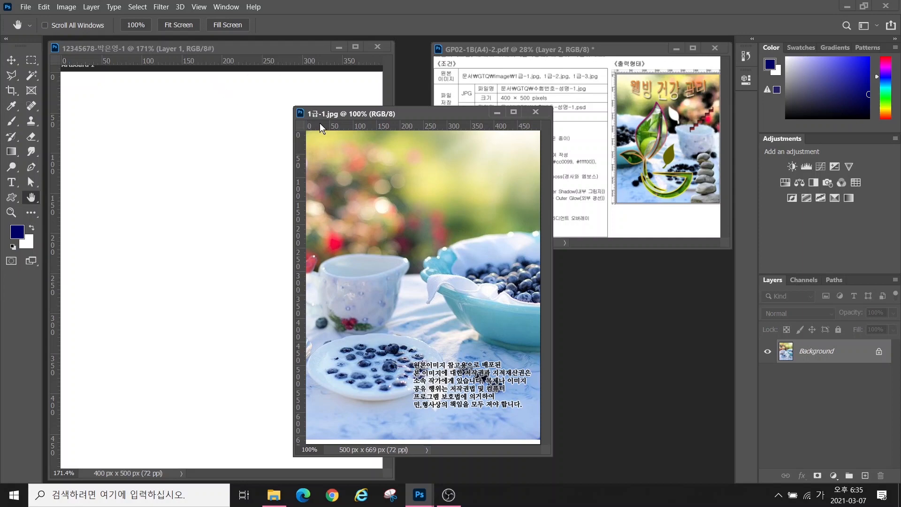
# Set the image size to 400 px wide, giving 535 px high
pyautogui.click(73, 12)
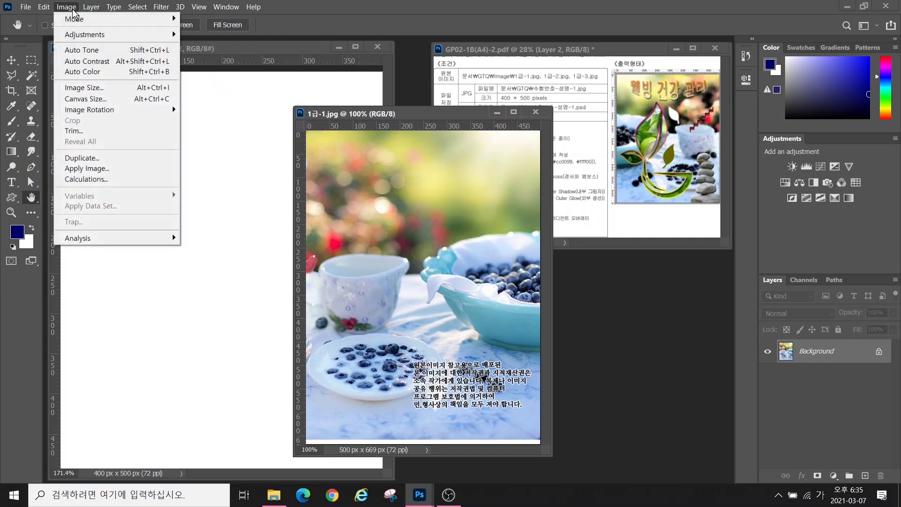
pyautogui.click(80, 87)
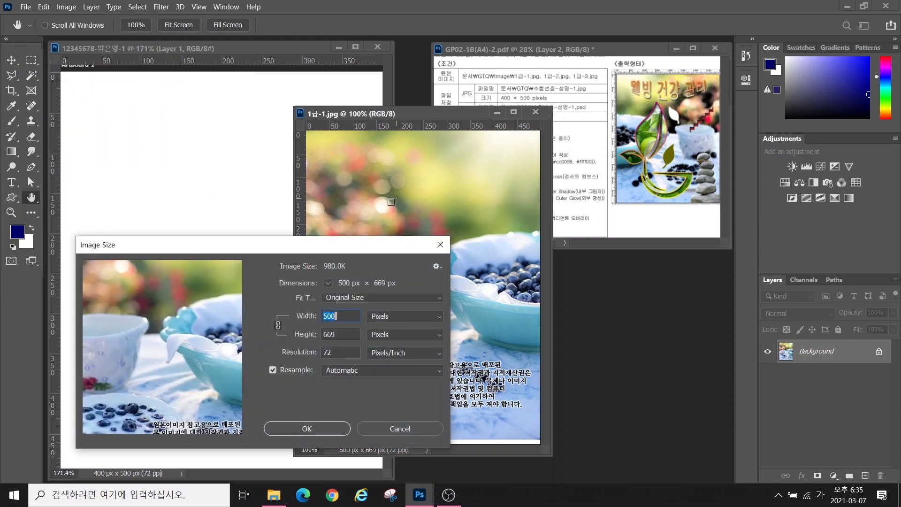
pyautogui.write('400')
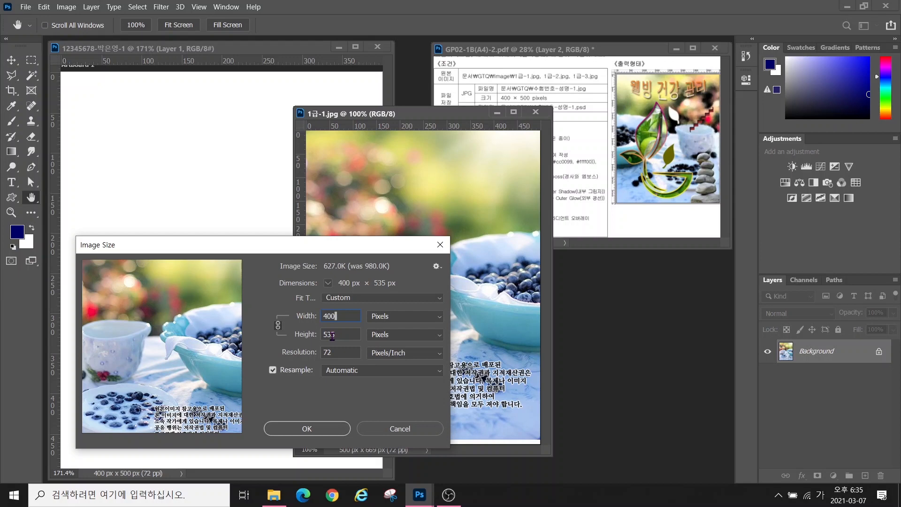
pyautogui.moveTo(339, 335); pyautogui.dragTo(272, 336)
pyautogui.write('500')
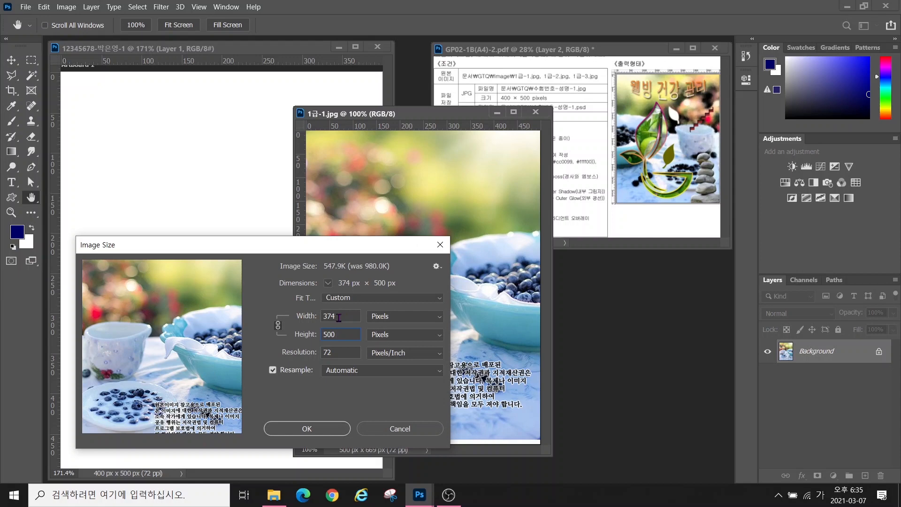
pyautogui.click(339, 315)
pyautogui.moveTo(339, 316); pyautogui.dragTo(265, 319)
pyautogui.write('400')
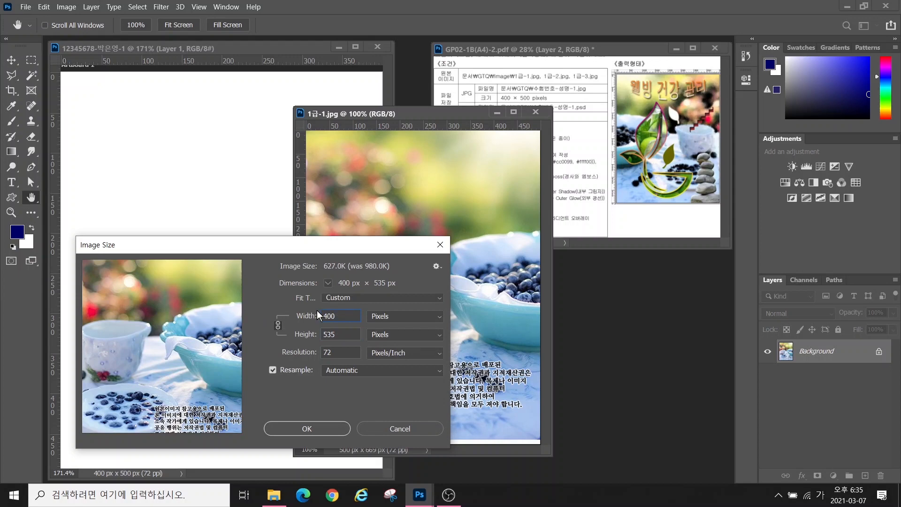
# Apply the resize, move the photo into the new document, and close 1급-1.jpg unsaved
pyautogui.click(307, 429)
pyautogui.press('v')
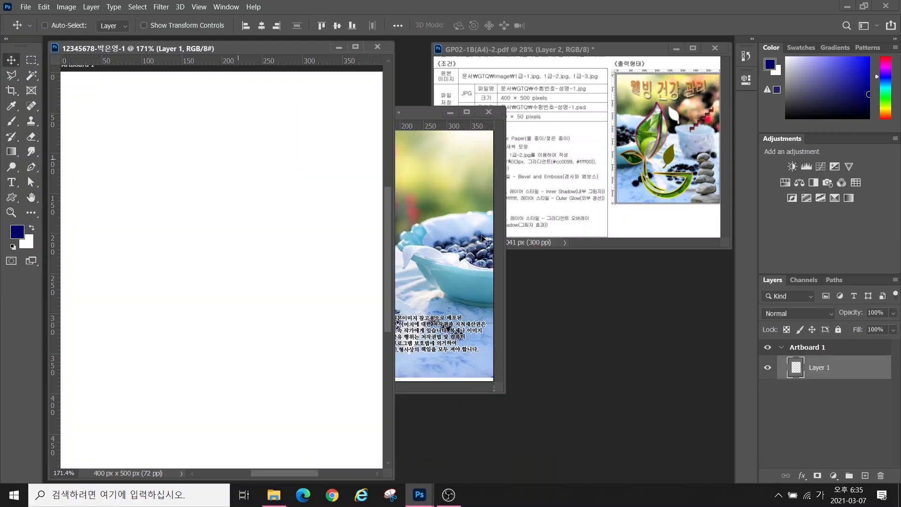
pyautogui.moveTo(483, 239); pyautogui.dragTo(374, 148)
pyautogui.click(489, 112)
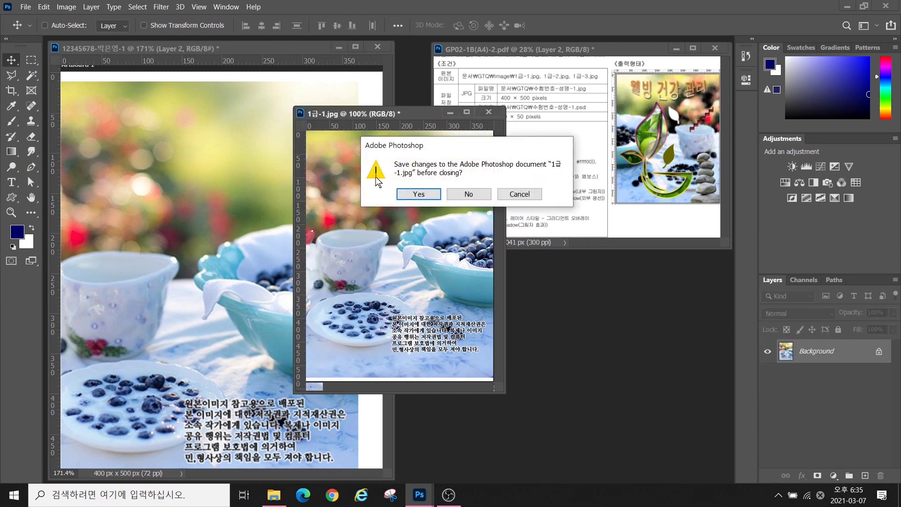
pyautogui.click(469, 194)
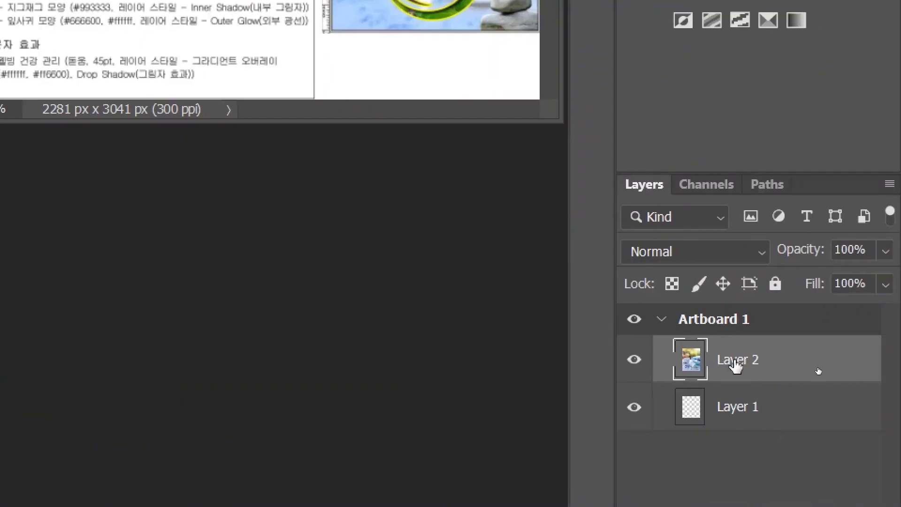
# Rename the pasted photo layer Layer 2 to 1-1
pyautogui.click(736, 365)
pyautogui.doubleClick(733, 367)
pyautogui.write('1-')
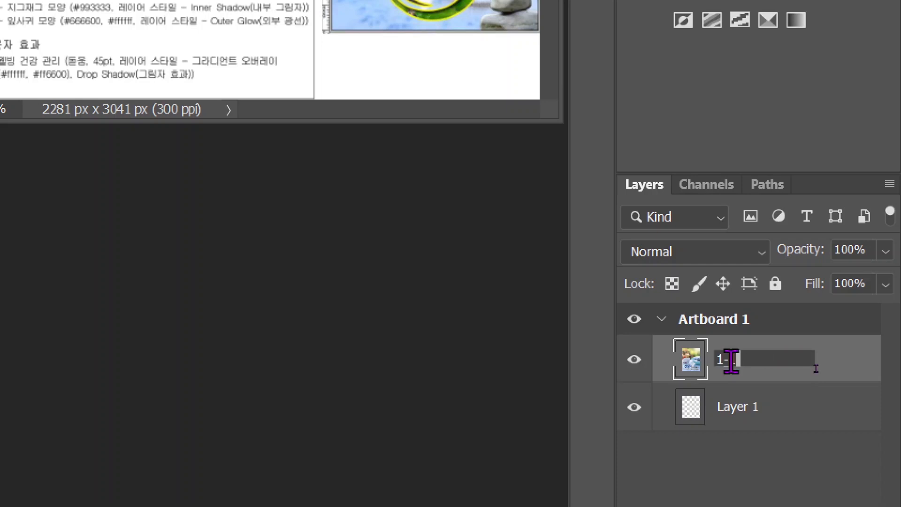
pyautogui.write('1')
pyautogui.press('Return')
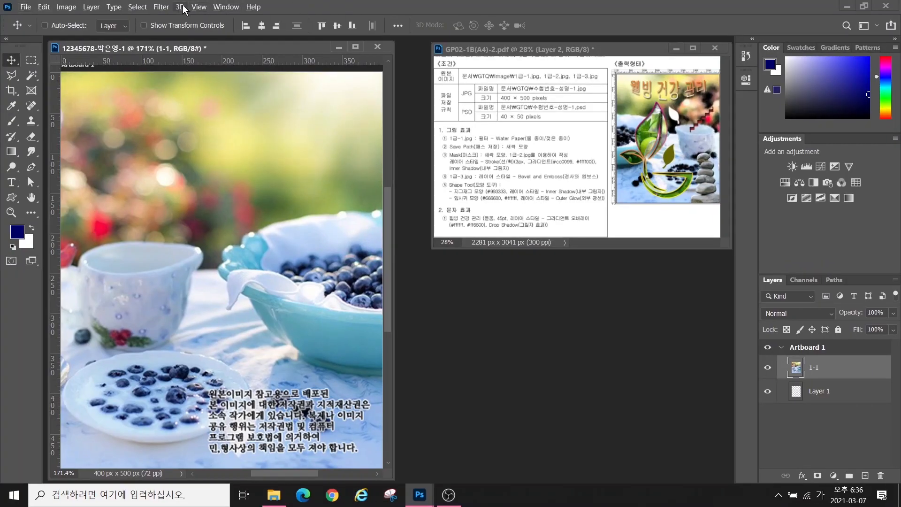
# Apply the Sketch > Water Paper filter from the Filter Gallery to the 1-1 photo
pyautogui.click(161, 8)
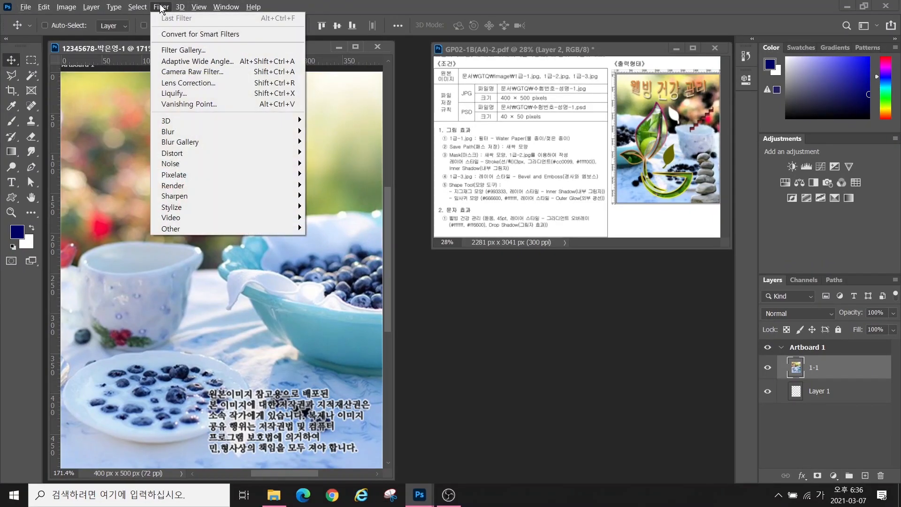
pyautogui.click(171, 47)
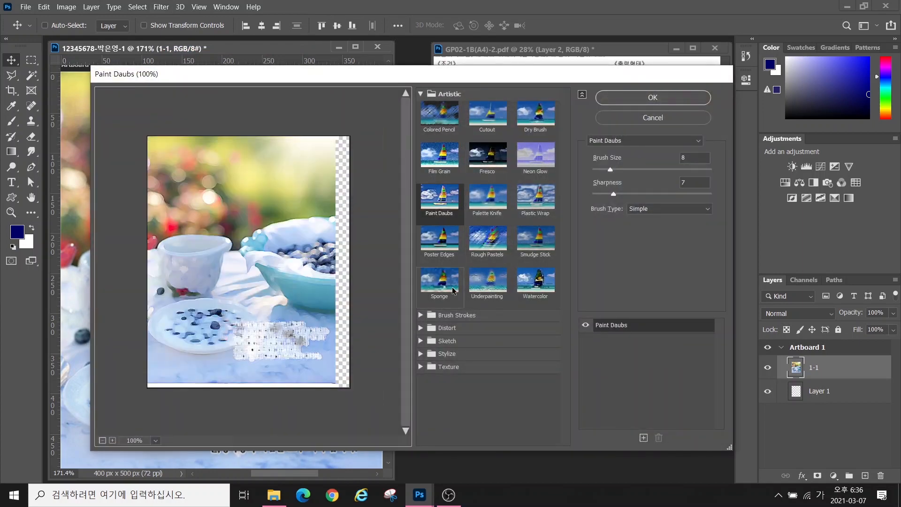
pyautogui.click(421, 92)
pyautogui.click(422, 174)
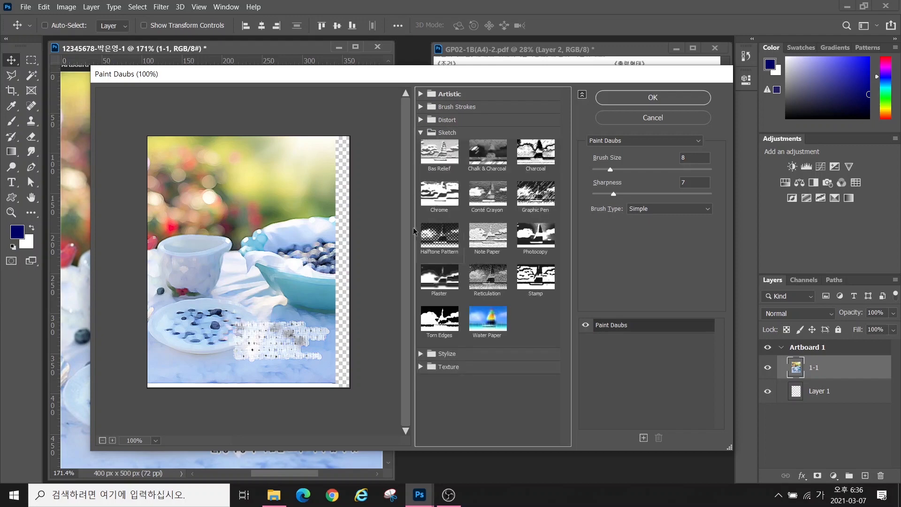
pyautogui.click(493, 319)
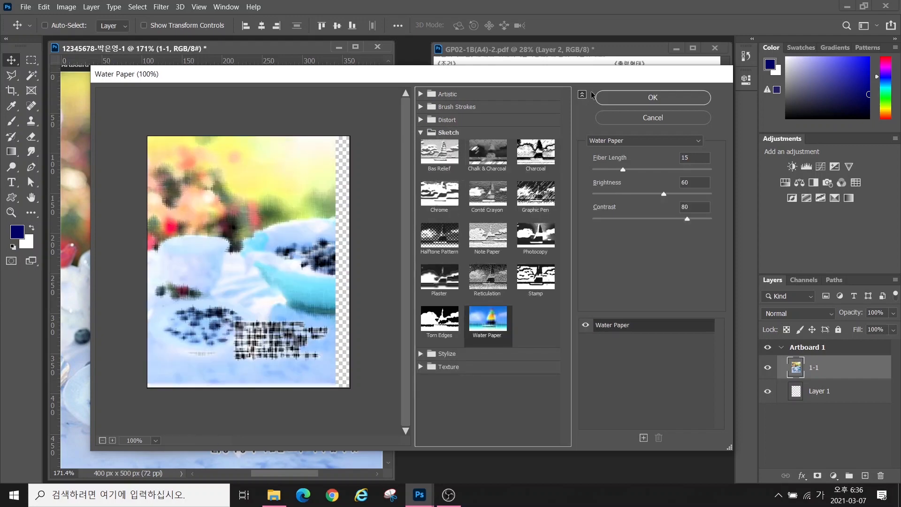
pyautogui.click(623, 96)
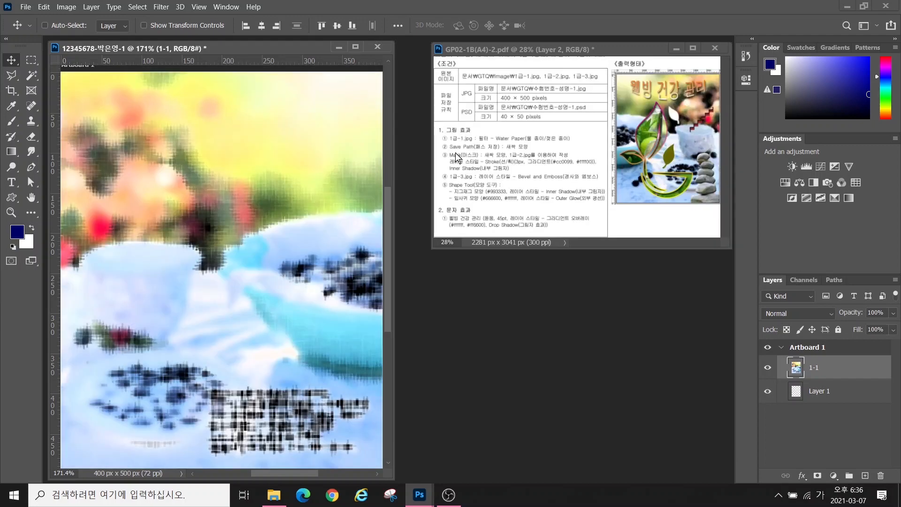
# Adjust panels and layout in the Photoshop workspace
pyautogui.hotkey('alt', '2')
pyautogui.moveTo(440, 140); pyautogui.dragTo(549, 154)
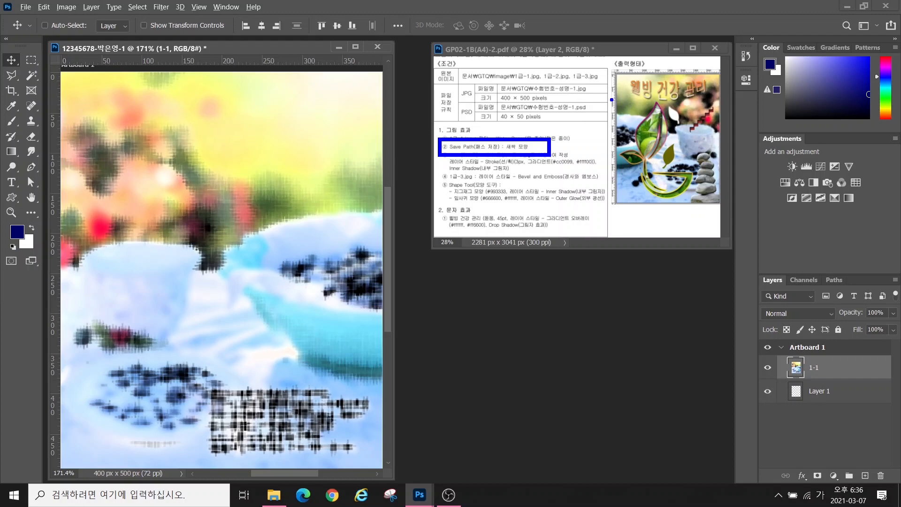
pyautogui.moveTo(612, 100); pyautogui.dragTo(707, 99)
pyautogui.moveTo(613, 198); pyautogui.dragTo(712, 198)
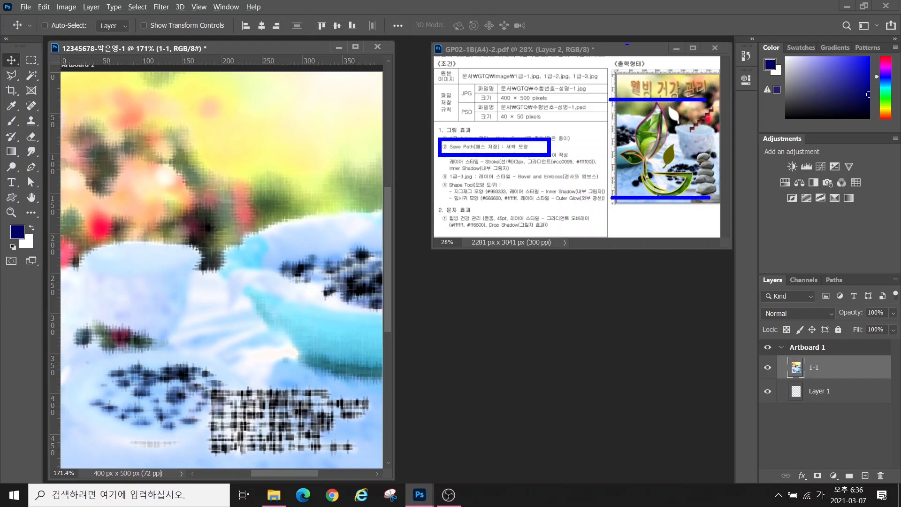
pyautogui.moveTo(633, 63); pyautogui.dragTo(633, 244)
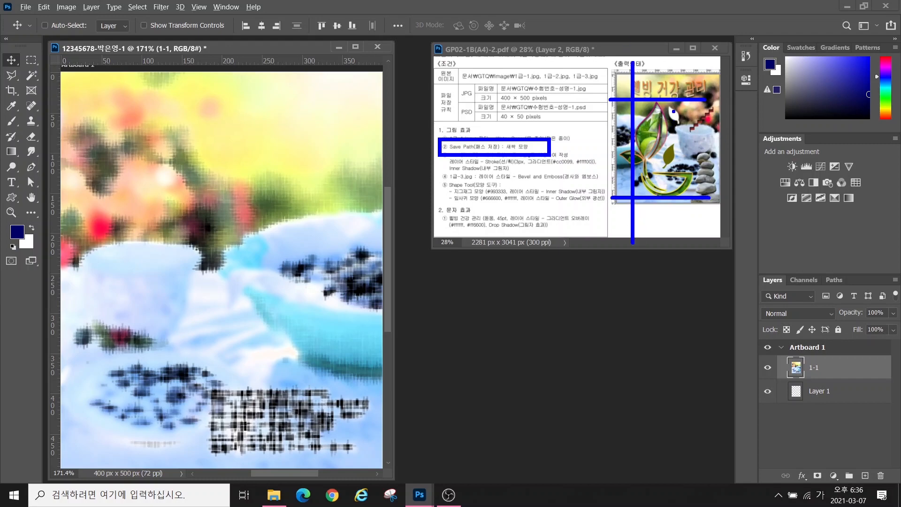
pyautogui.moveTo(670, 62); pyautogui.dragTo(670, 253)
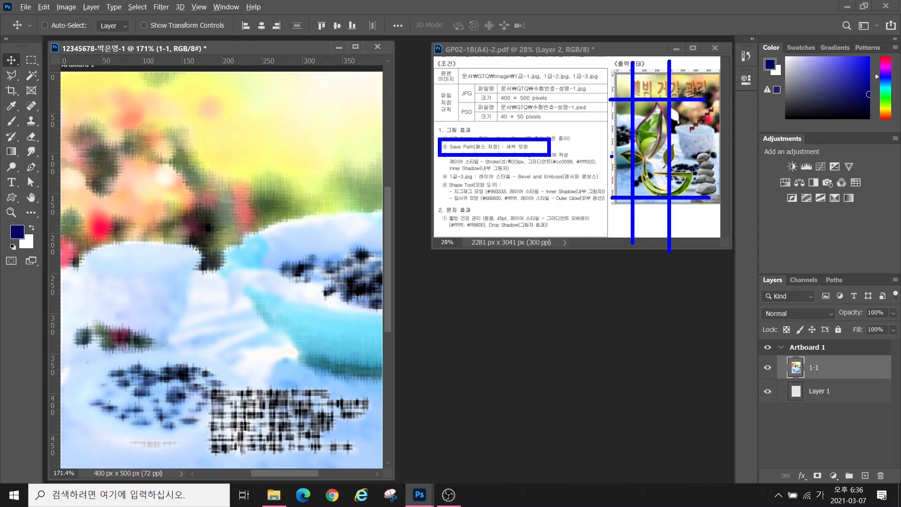
pyautogui.moveTo(599, 170); pyautogui.dragTo(714, 171)
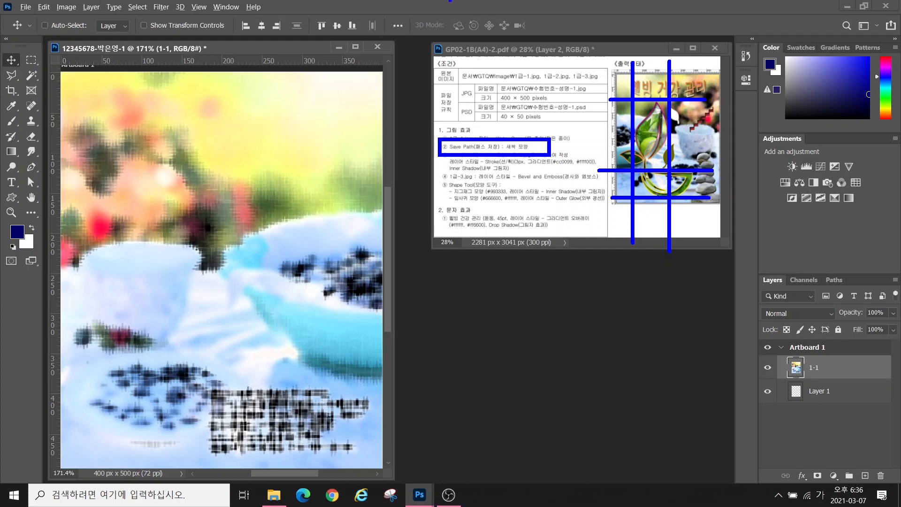
pyautogui.press('Escape')
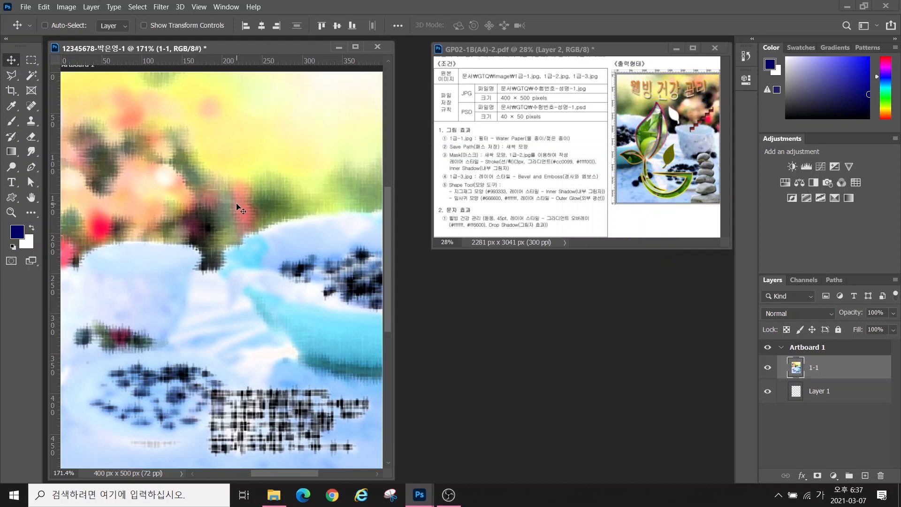
# Place horizontal guides near Y 100 and 250 and vertical guides near the left edge and X 200
pyautogui.moveTo(94, 61); pyautogui.dragTo(106, 154)
pyautogui.moveTo(111, 61); pyautogui.dragTo(91, 294)
pyautogui.moveTo(55, 216); pyautogui.dragTo(110, 216)
pyautogui.moveTo(55, 212); pyautogui.dragTo(221, 230)
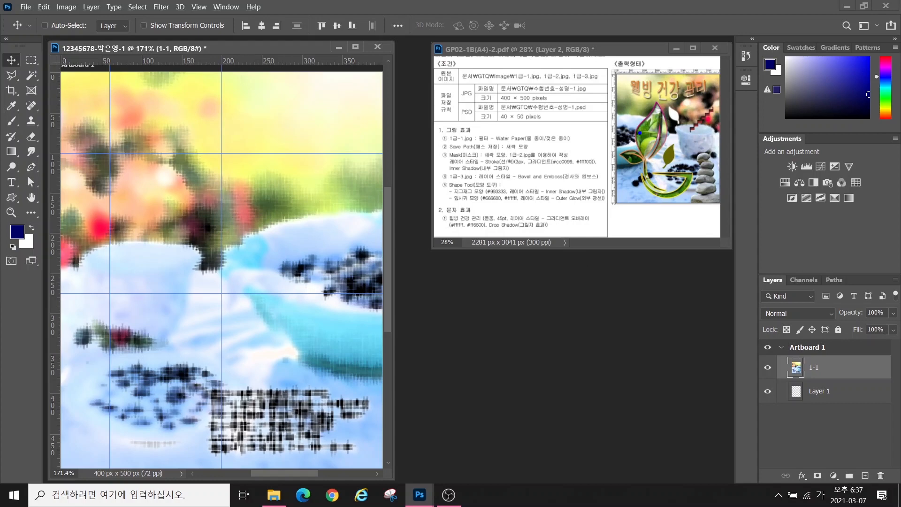
# Hide the 1-1 photo layer so only the white Layer 1 shows
pyautogui.moveTo(656, 97)
pyautogui.mouseDown()
pyautogui.moveTo(634, 141)
pyautogui.moveTo(645, 165)
pyautogui.moveTo(667, 149)
pyautogui.moveTo(659, 105)
pyautogui.mouseUp()
pyautogui.press('Escape')
pyautogui.click(769, 395)
pyautogui.click(769, 372)
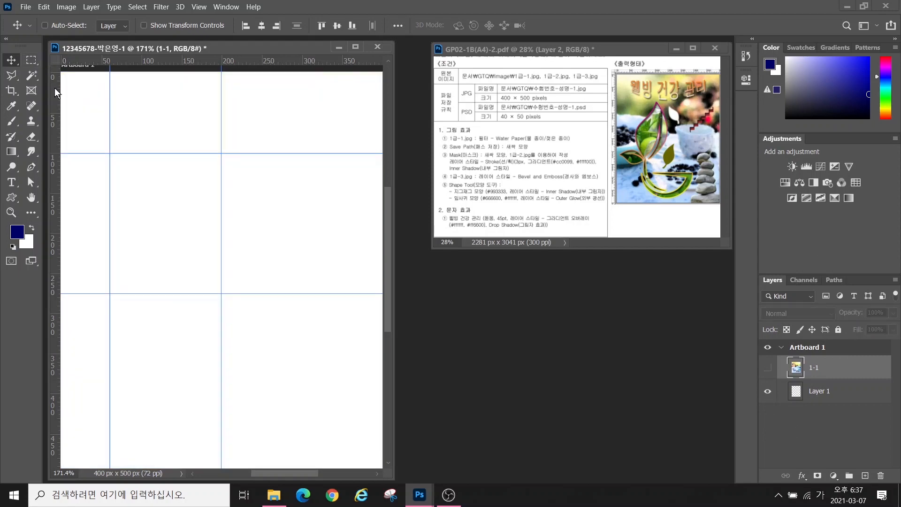
# With the Pen tool, place the sprout's three-peaked zigzag top and its right-side corner
pyautogui.click(29, 170)
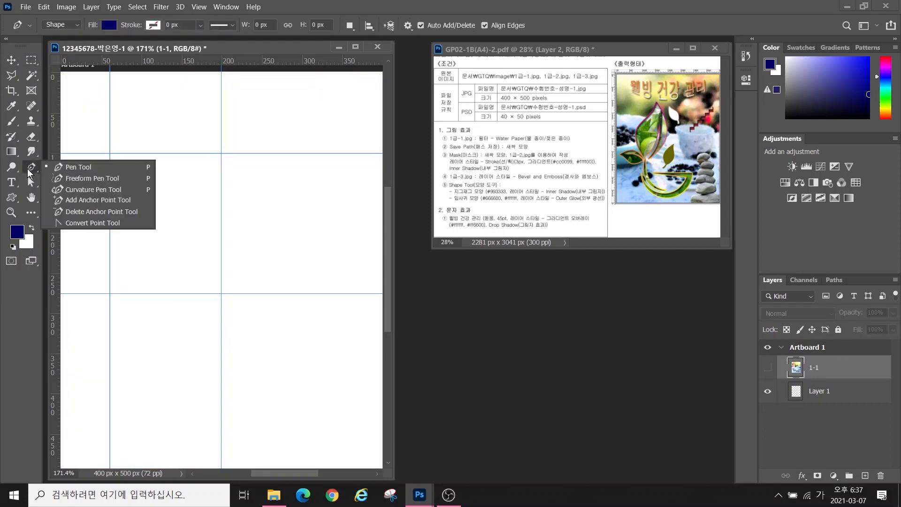
pyautogui.click(58, 167)
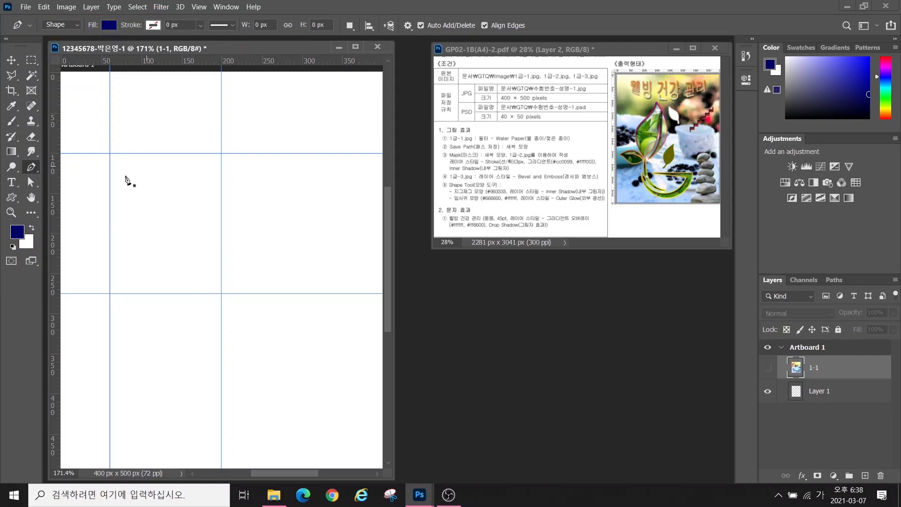
pyautogui.click(103, 256)
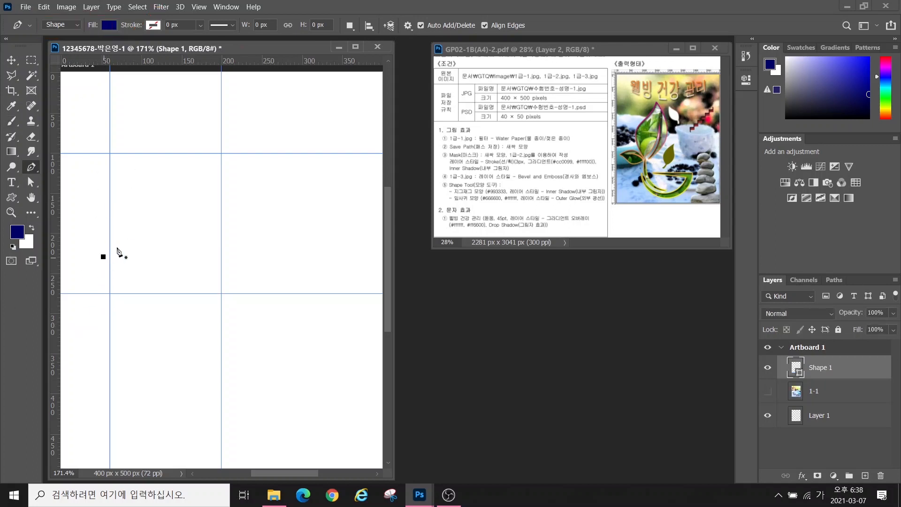
pyautogui.click(148, 205)
pyautogui.click(175, 241)
pyautogui.click(194, 199)
pyautogui.click(240, 241)
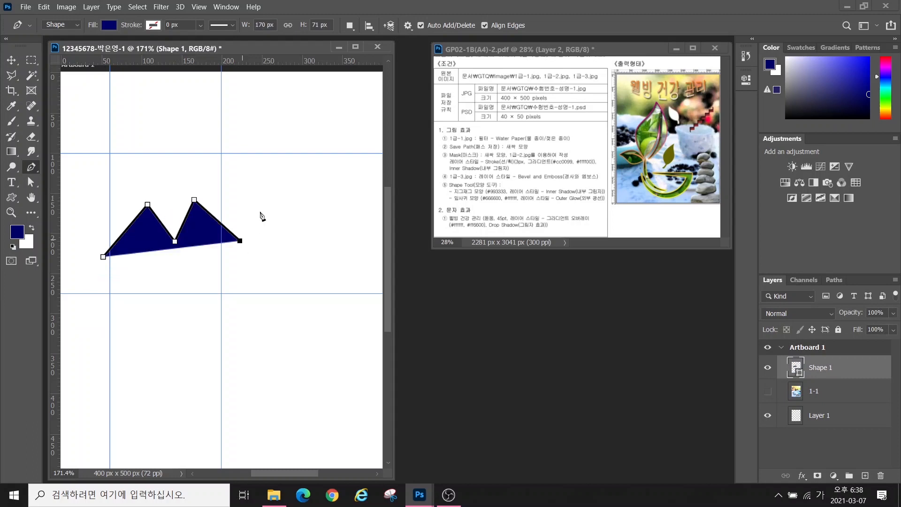
pyautogui.click(273, 199)
pyautogui.click(278, 286)
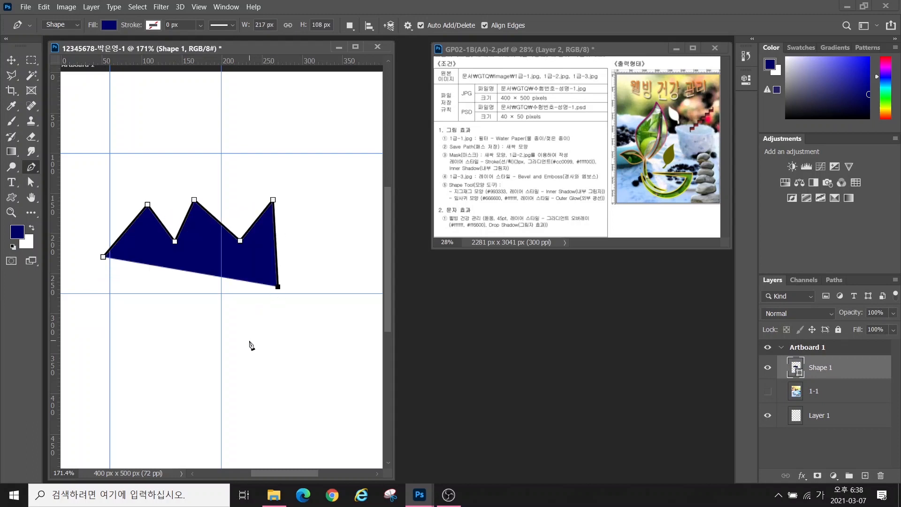
# Curve the sprout's bottom edge down toward the lower left
pyautogui.moveTo(249, 340)
pyautogui.mouseDown()
pyautogui.moveTo(222, 357)
pyautogui.moveTo(200, 354)
pyautogui.moveTo(221, 406)
pyautogui.moveTo(185, 396)
pyautogui.moveTo(221, 432)
pyautogui.mouseUp()
pyautogui.moveTo(215, 415); pyautogui.dragTo(230, 439)
pyautogui.moveTo(194, 438); pyautogui.dragTo(231, 438)
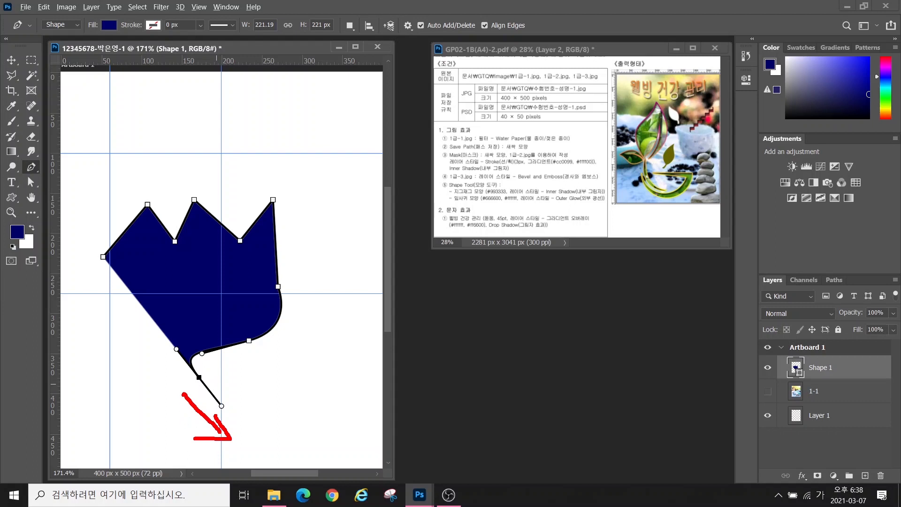
pyautogui.moveTo(186, 384); pyautogui.dragTo(117, 399)
pyautogui.moveTo(126, 386)
pyautogui.mouseDown()
pyautogui.moveTo(101, 406)
pyautogui.moveTo(128, 418)
pyautogui.mouseUp()
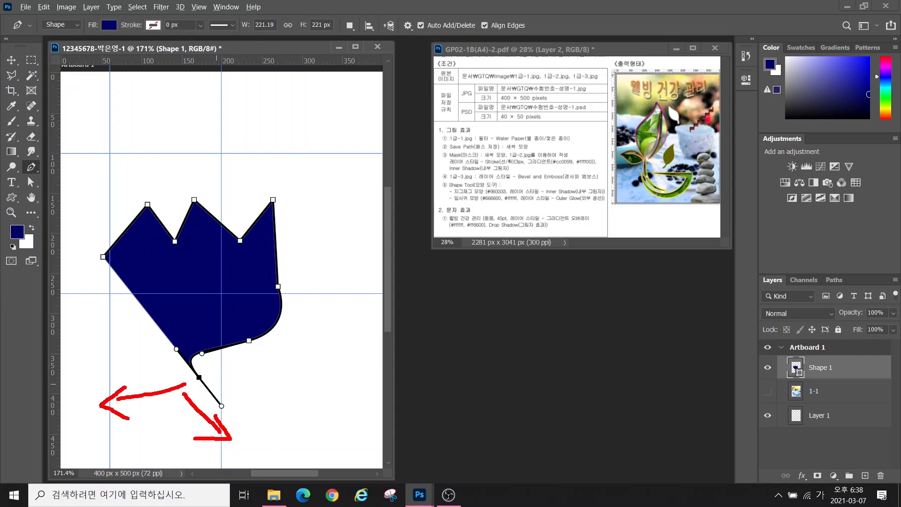
pyautogui.moveTo(224, 387)
pyautogui.mouseDown()
pyautogui.moveTo(208, 407)
pyautogui.moveTo(228, 402)
pyautogui.mouseUp()
pyautogui.press('Escape')
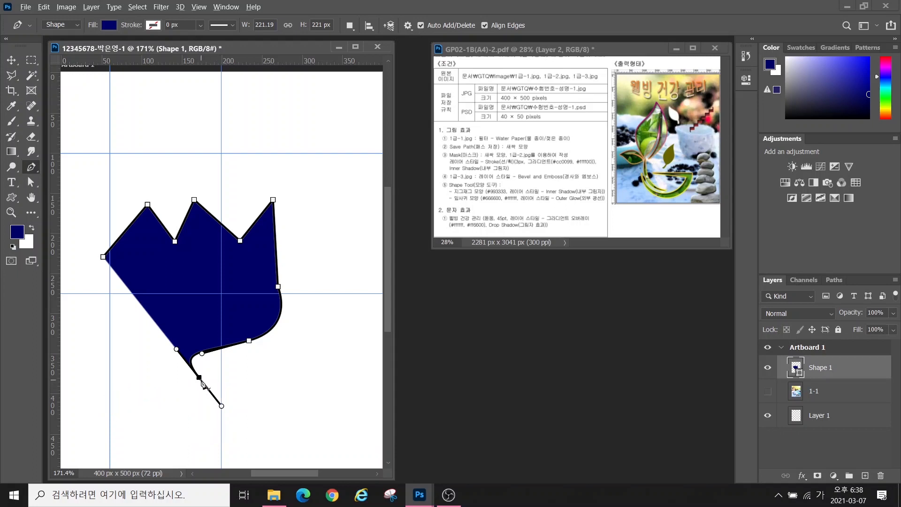
# Break the end anchor's handle and add the curling lower-left edge and a lower corner
pyautogui.moveTo(210, 379)
pyautogui.mouseDown()
pyautogui.moveTo(188, 386)
pyautogui.moveTo(187, 372)
pyautogui.moveTo(207, 385)
pyautogui.mouseUp()
pyautogui.press('Escape')
pyautogui.keyDown('alt'); pyautogui.click(199, 378); pyautogui.keyUp('alt')
pyautogui.moveTo(134, 392); pyautogui.dragTo(118, 368)
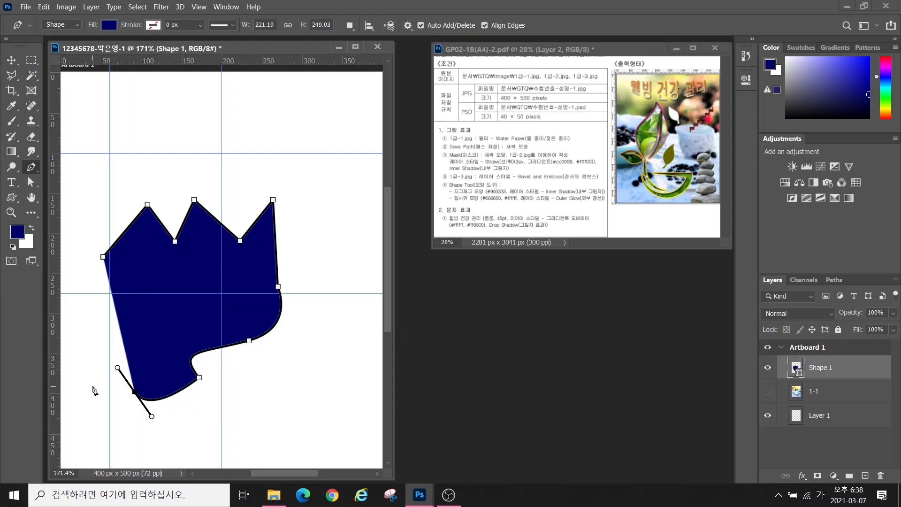
pyautogui.moveTo(84, 406); pyautogui.dragTo(110, 438)
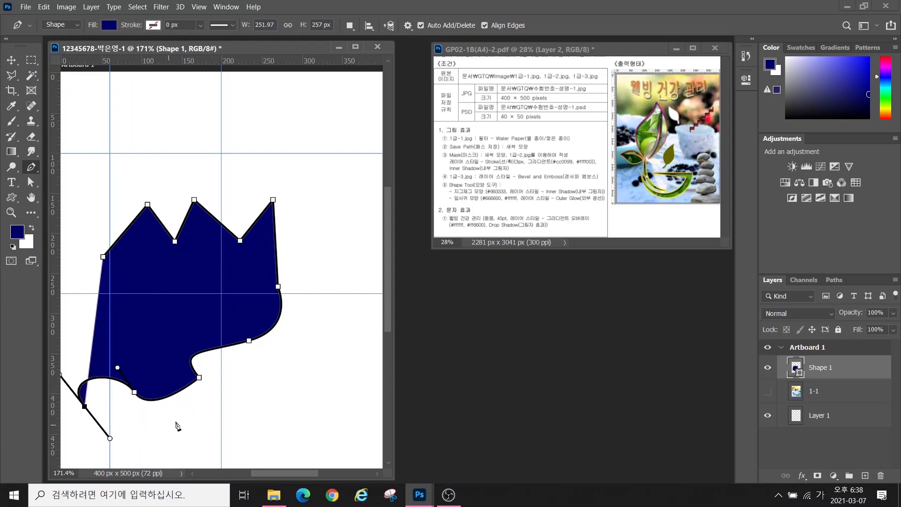
pyautogui.click(182, 416)
# Delete the unfinished Shape 1 layer
pyautogui.click(221, 441)
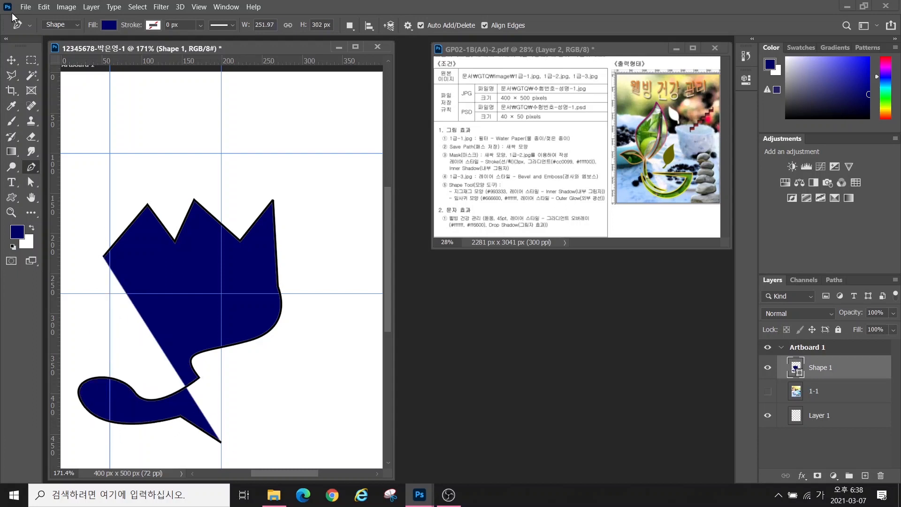
pyautogui.press('v')
pyautogui.press('Delete')
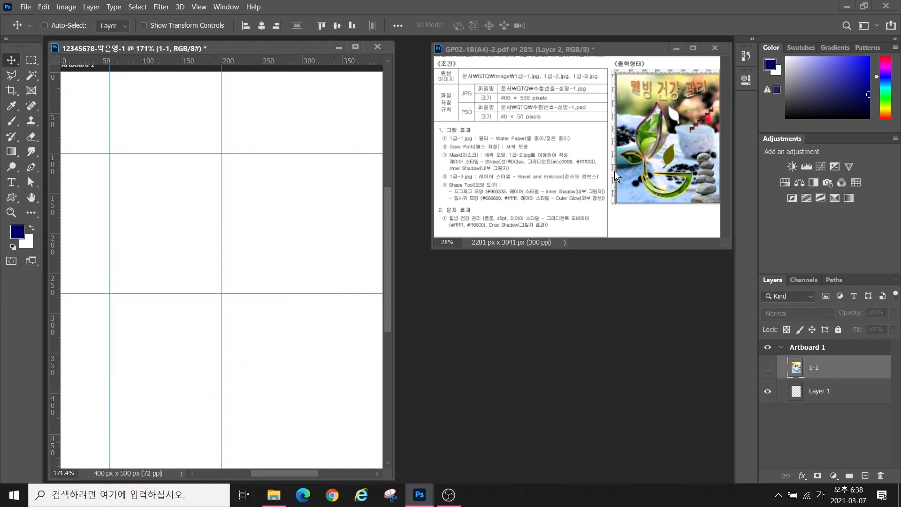
# Start a new leaf path with curved anchors rising up its left side to the tip
pyautogui.click(31, 166)
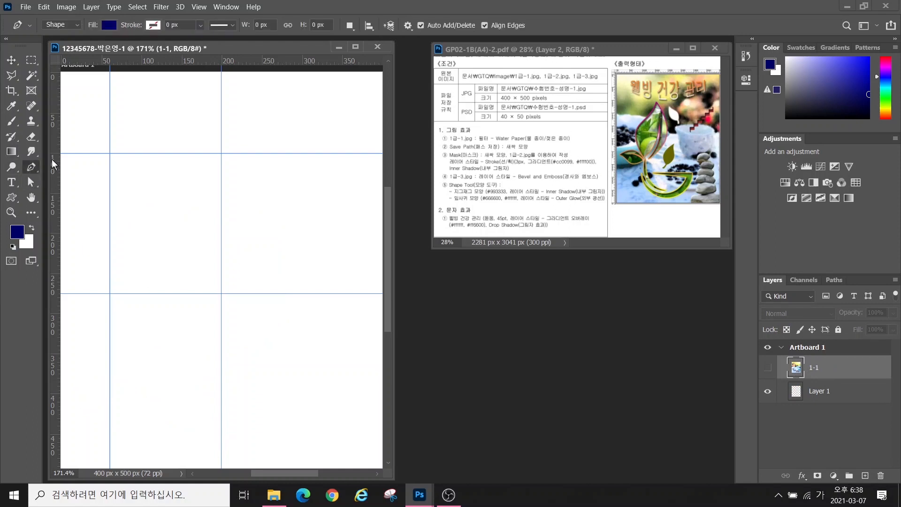
pyautogui.click(159, 289)
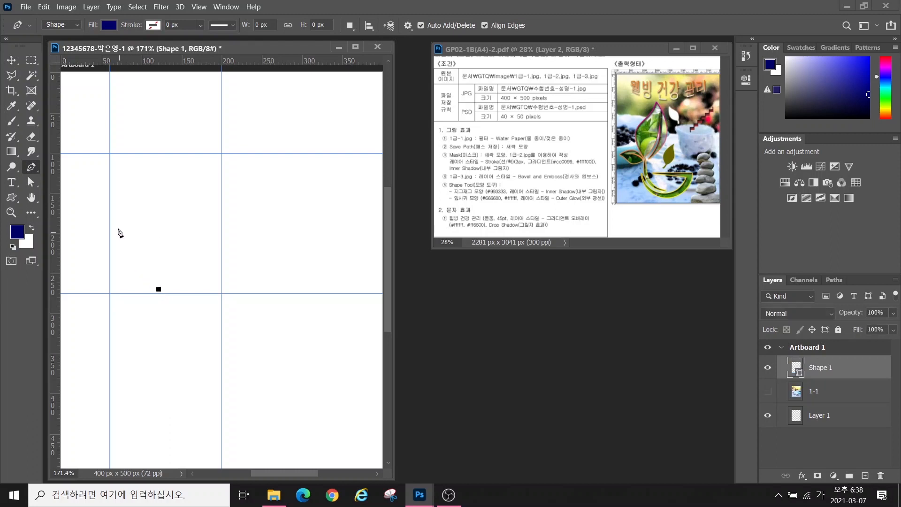
pyautogui.moveTo(116, 225); pyautogui.dragTo(117, 185)
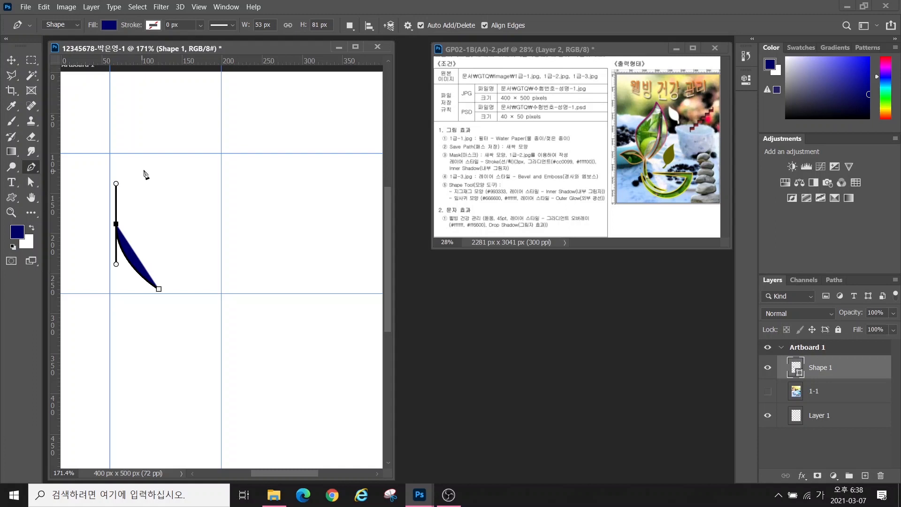
pyautogui.moveTo(169, 154); pyautogui.dragTo(167, 124)
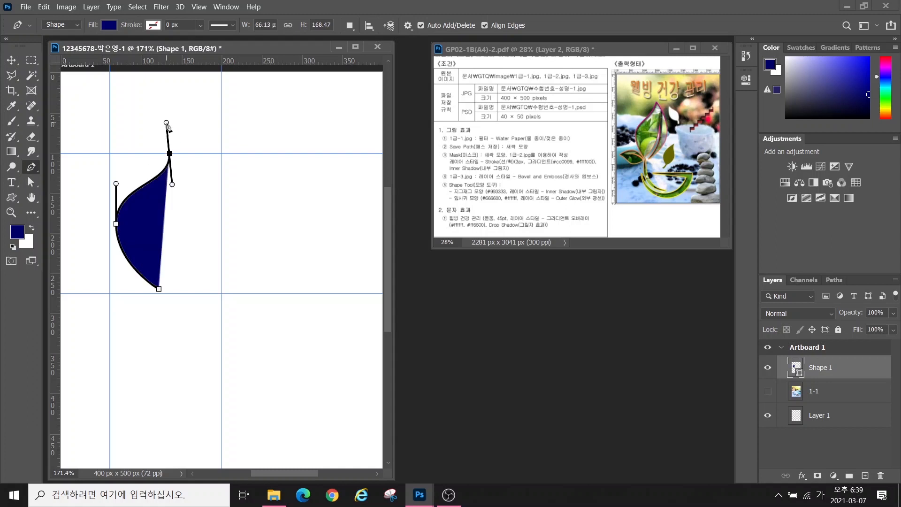
pyautogui.moveTo(197, 154)
pyautogui.mouseDown()
pyautogui.moveTo(239, 209)
pyautogui.moveTo(246, 174)
pyautogui.mouseUp()
pyautogui.moveTo(147, 143)
pyautogui.mouseDown()
pyautogui.moveTo(142, 108)
pyautogui.moveTo(134, 126)
pyautogui.moveTo(146, 113)
pyautogui.moveTo(177, 123)
pyautogui.moveTo(159, 142)
pyautogui.moveTo(175, 141)
pyautogui.mouseUp()
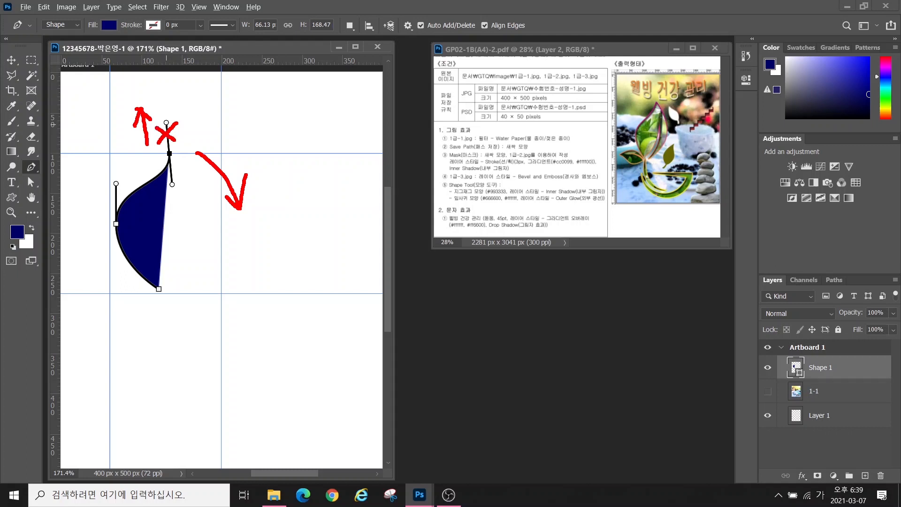
pyautogui.moveTo(183, 152)
pyautogui.mouseDown()
pyautogui.moveTo(168, 165)
pyautogui.moveTo(156, 151)
pyautogui.moveTo(176, 143)
pyautogui.moveTo(179, 163)
pyautogui.mouseUp()
pyautogui.press('Escape')
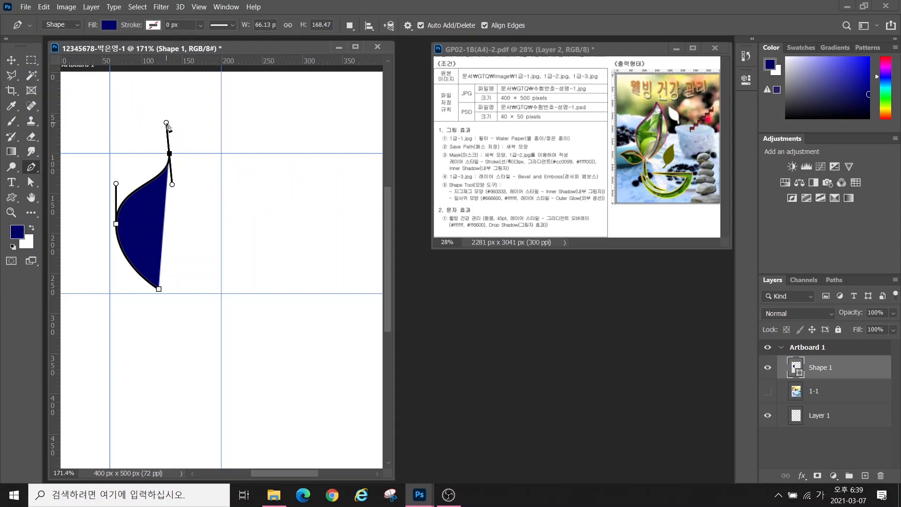
# Bow out the leaf's right edge and add a cornered curved point at its bottom
pyautogui.click(169, 153)
pyautogui.moveTo(221, 222); pyautogui.dragTo(222, 257)
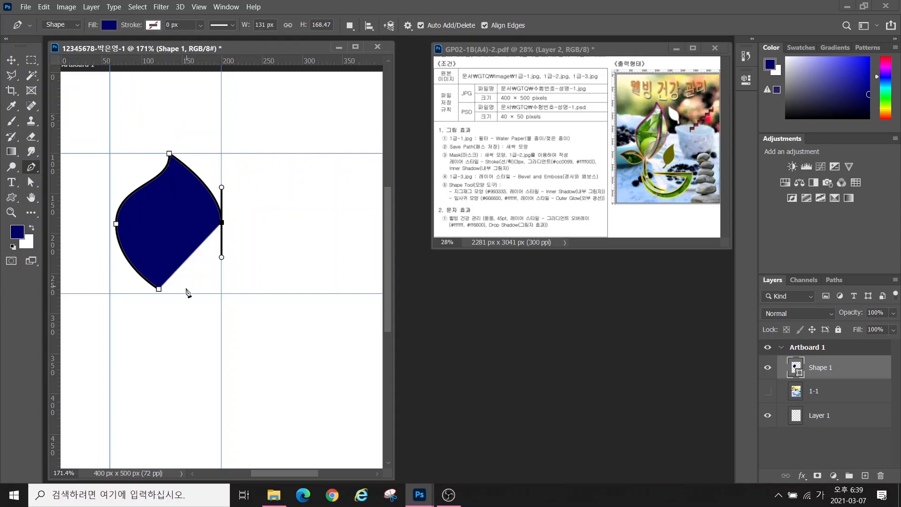
pyautogui.moveTo(184, 289)
pyautogui.mouseDown()
pyautogui.moveTo(163, 301)
pyautogui.moveTo(193, 246)
pyautogui.moveTo(188, 196)
pyautogui.moveTo(185, 204)
pyautogui.mouseUp()
pyautogui.moveTo(172, 318)
pyautogui.mouseDown()
pyautogui.moveTo(160, 328)
pyautogui.moveTo(168, 334)
pyautogui.mouseUp()
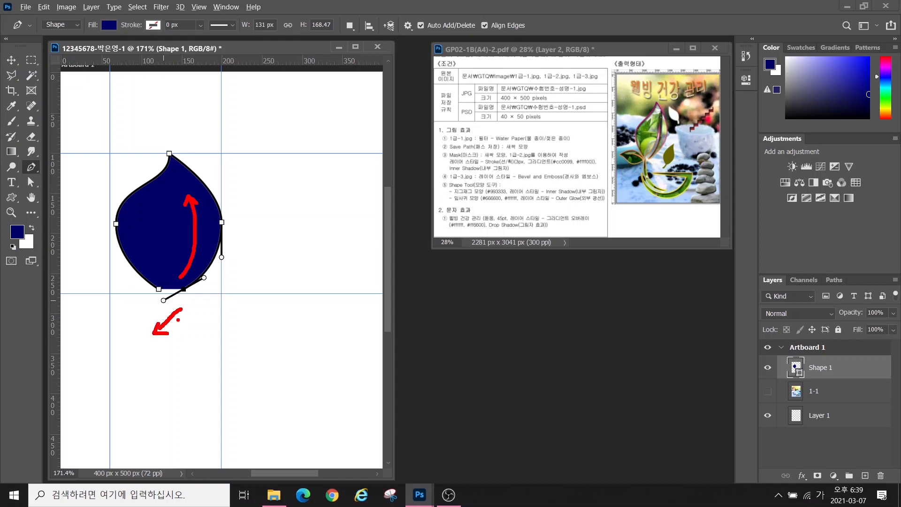
pyautogui.moveTo(170, 297)
pyautogui.mouseDown()
pyautogui.moveTo(192, 300)
pyautogui.moveTo(172, 294)
pyautogui.moveTo(184, 279)
pyautogui.moveTo(191, 302)
pyautogui.mouseUp()
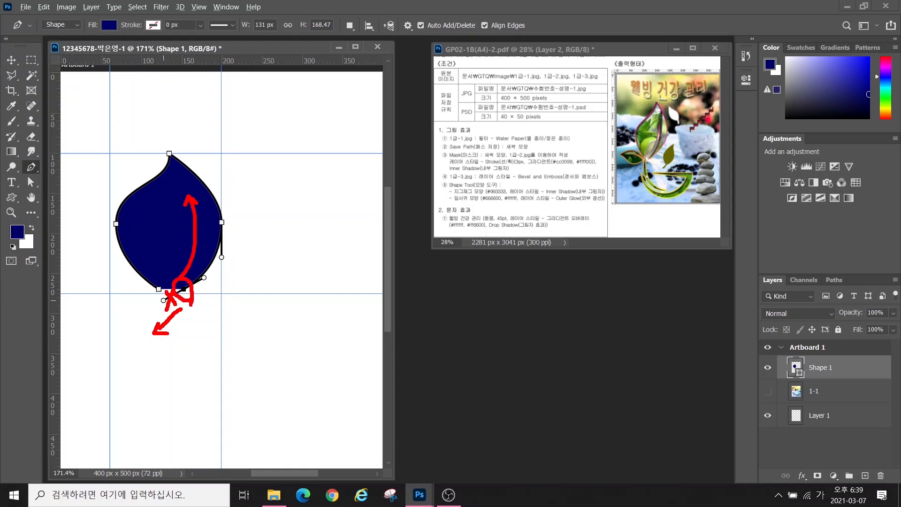
pyautogui.press('Escape')
pyautogui.keyDown('alt'); pyautogui.click(184, 290); pyautogui.keyUp('alt')
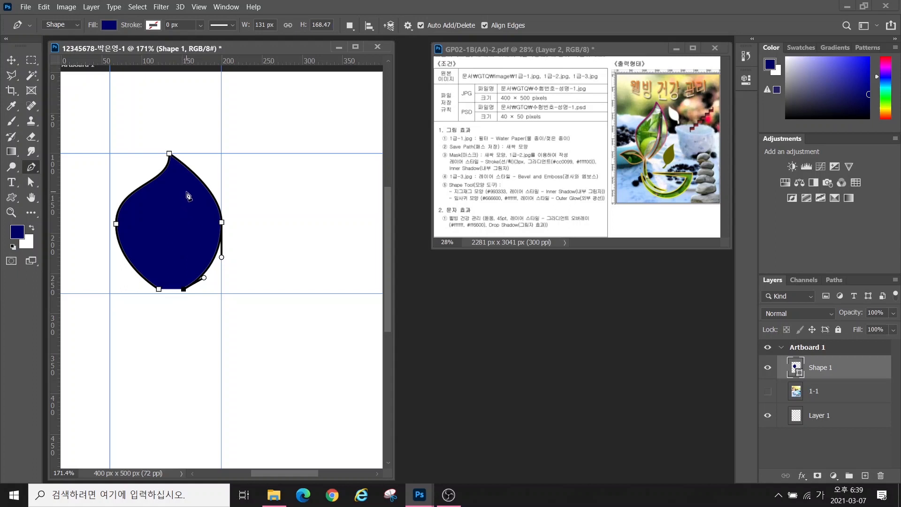
# Add the inner slit point toward the tip and close the leaf path at its start
pyautogui.moveTo(187, 191); pyautogui.dragTo(161, 154)
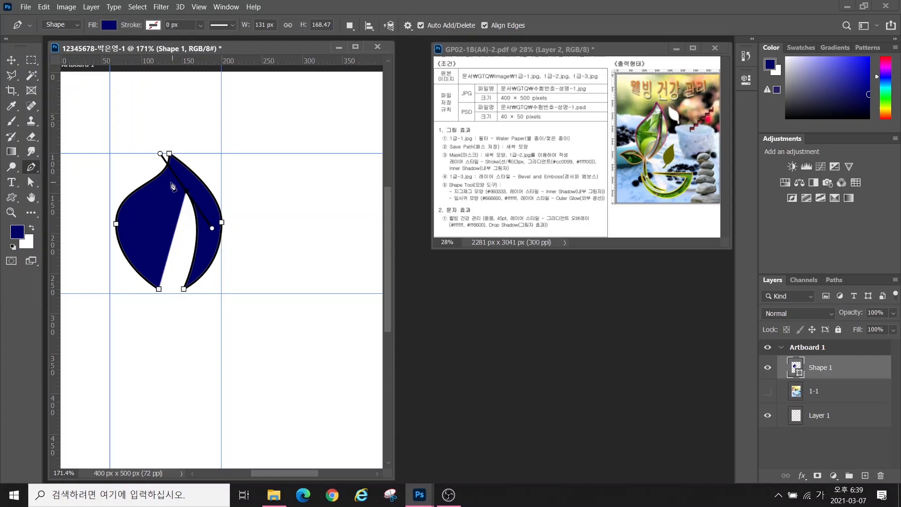
pyautogui.moveTo(170, 199)
pyautogui.mouseDown()
pyautogui.moveTo(177, 209)
pyautogui.moveTo(165, 255)
pyautogui.moveTo(180, 249)
pyautogui.mouseUp()
pyautogui.moveTo(156, 179)
pyautogui.mouseDown()
pyautogui.moveTo(109, 148)
pyautogui.moveTo(123, 169)
pyautogui.moveTo(110, 148)
pyautogui.moveTo(133, 150)
pyautogui.mouseUp()
pyautogui.moveTo(194, 198)
pyautogui.mouseDown()
pyautogui.moveTo(183, 204)
pyautogui.moveTo(193, 186)
pyautogui.moveTo(192, 198)
pyautogui.mouseUp()
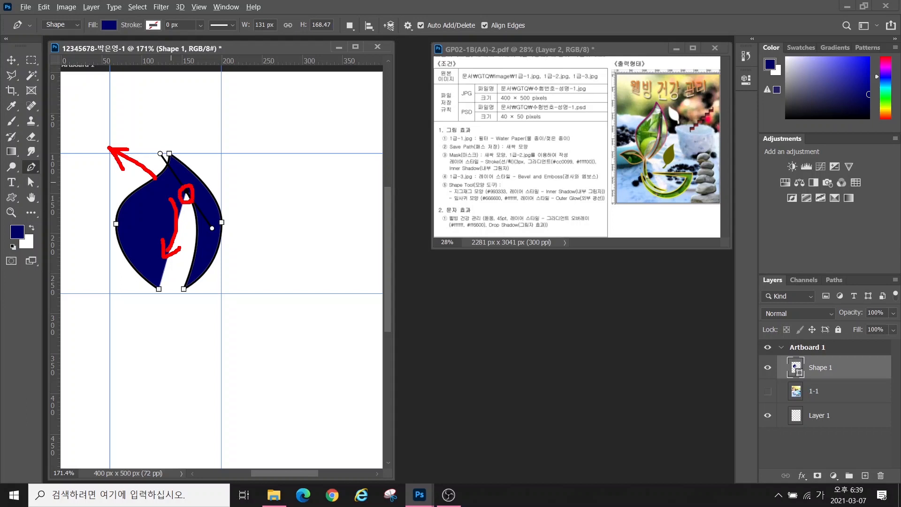
pyautogui.press('Escape')
pyautogui.keyDown('alt'); pyautogui.click(186, 191); pyautogui.keyUp('alt')
pyautogui.click(159, 289)
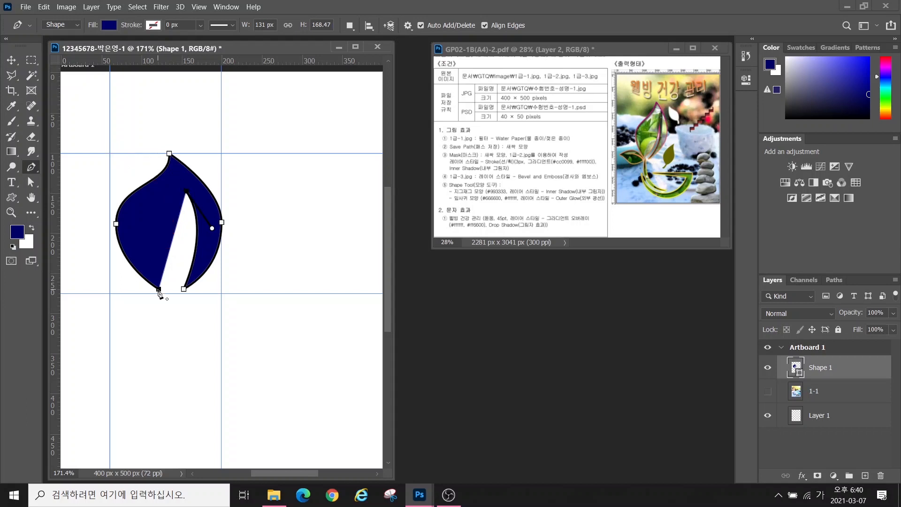
pyautogui.moveTo(159, 293); pyautogui.dragTo(118, 326)
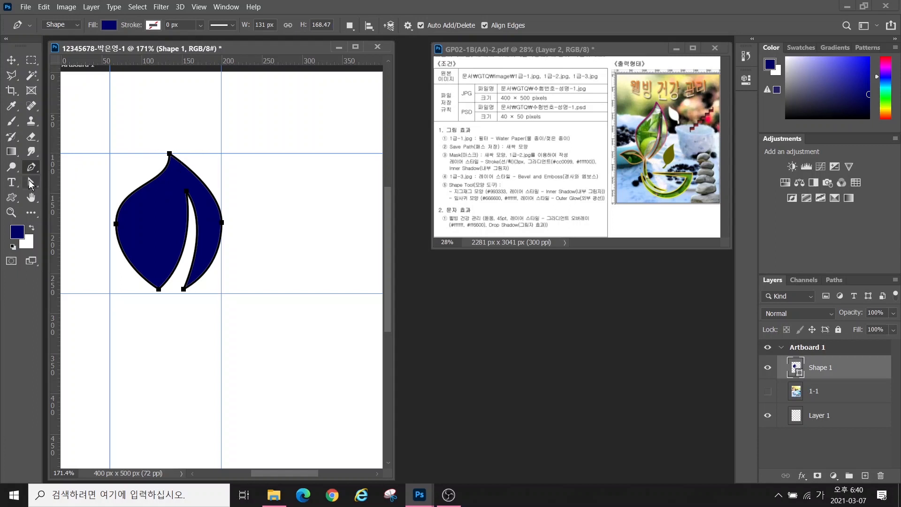
pyautogui.press('ctrl')
pyautogui.press('ctrl')
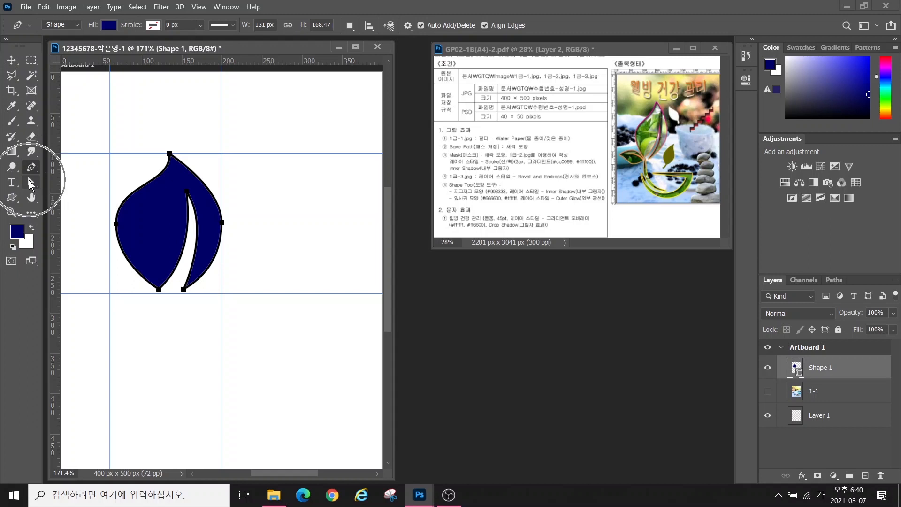
# With the Direct Selection Tool, pull the leaf's bottom point down slightly
pyautogui.click(31, 185)
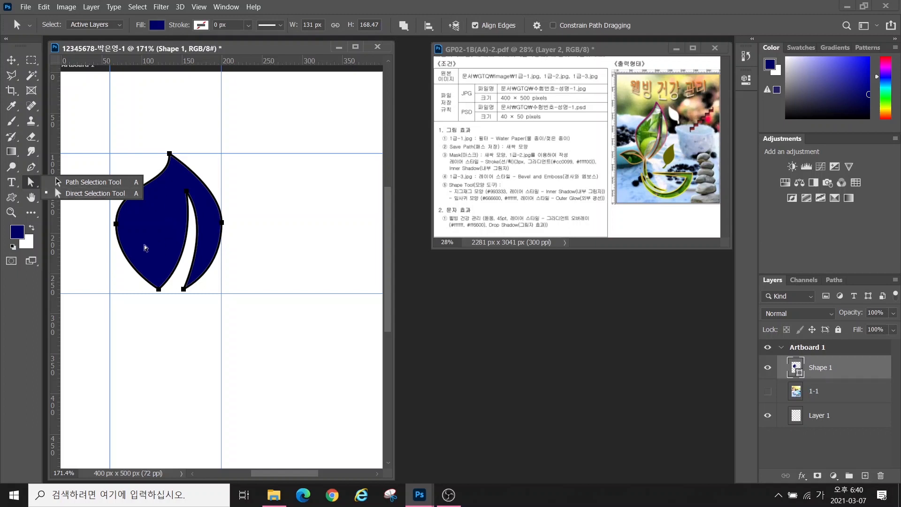
pyautogui.click(79, 196)
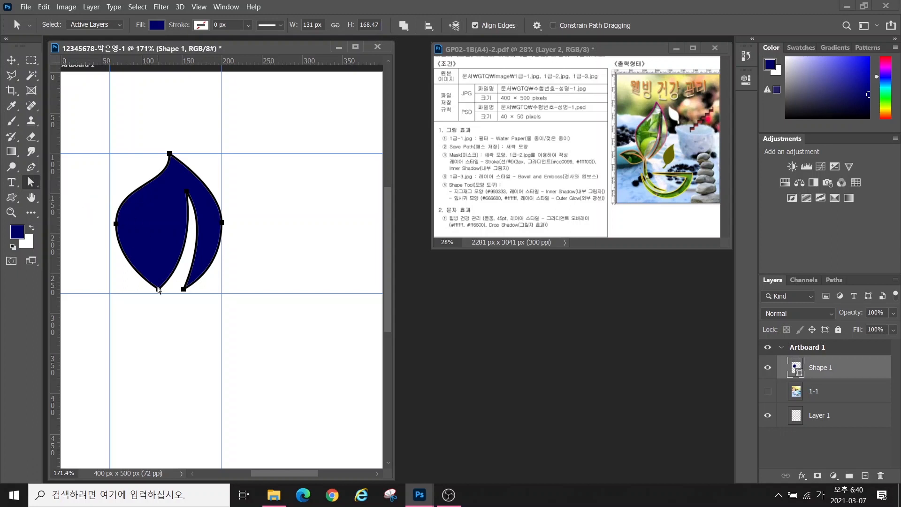
pyautogui.moveTo(159, 290); pyautogui.dragTo(158, 300)
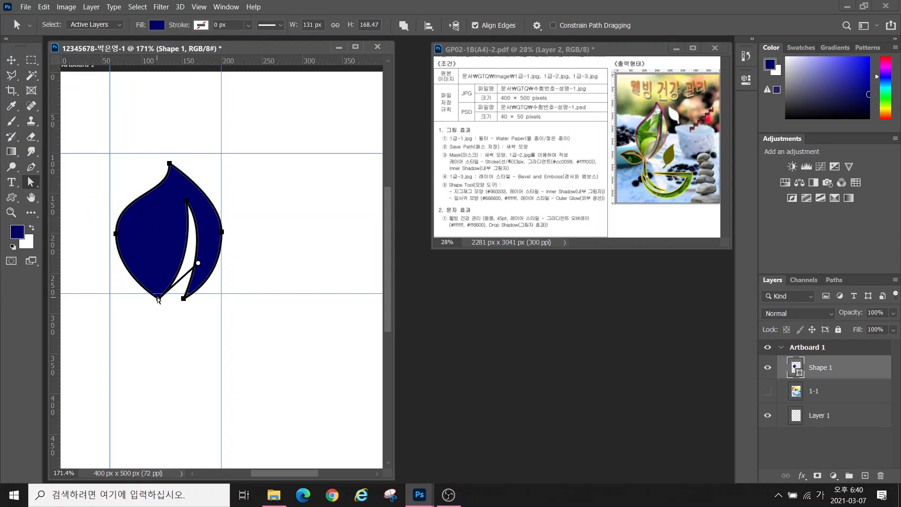
pyautogui.hotkey('ctrl', 'z')
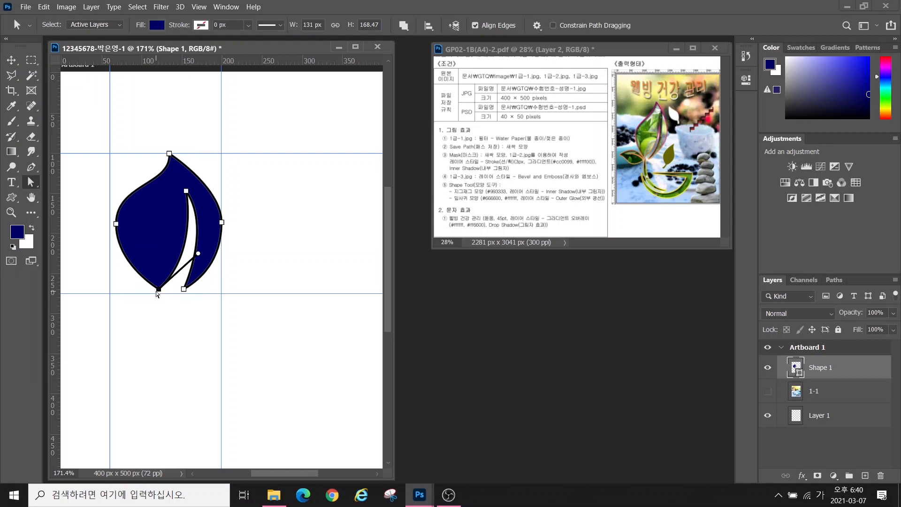
pyautogui.moveTo(158, 294); pyautogui.dragTo(153, 324)
# Stretch the leaf's bottom down to the lower guide and reposition its right point
pyautogui.click(170, 154)
pyautogui.press('v')
pyautogui.press('a')
pyautogui.moveTo(176, 294); pyautogui.dragTo(168, 324)
pyautogui.moveTo(119, 223); pyautogui.dragTo(110, 248)
pyautogui.moveTo(221, 222); pyautogui.dragTo(217, 246)
pyautogui.press('v')
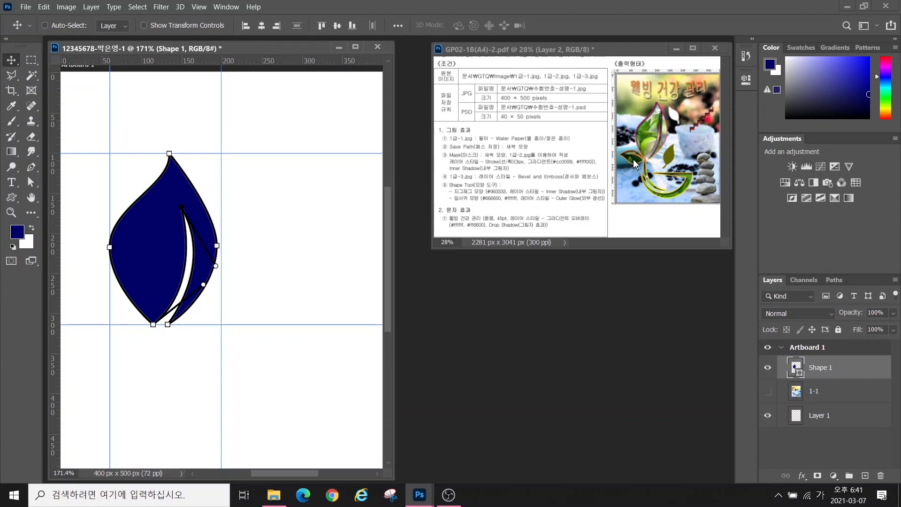
# Duplicate Shape 1 as Shape 1 copy and move the copy down and right of the original
pyautogui.moveTo(644, 181)
pyautogui.mouseDown()
pyautogui.moveTo(643, 141)
pyautogui.moveTo(652, 175)
pyautogui.mouseUp()
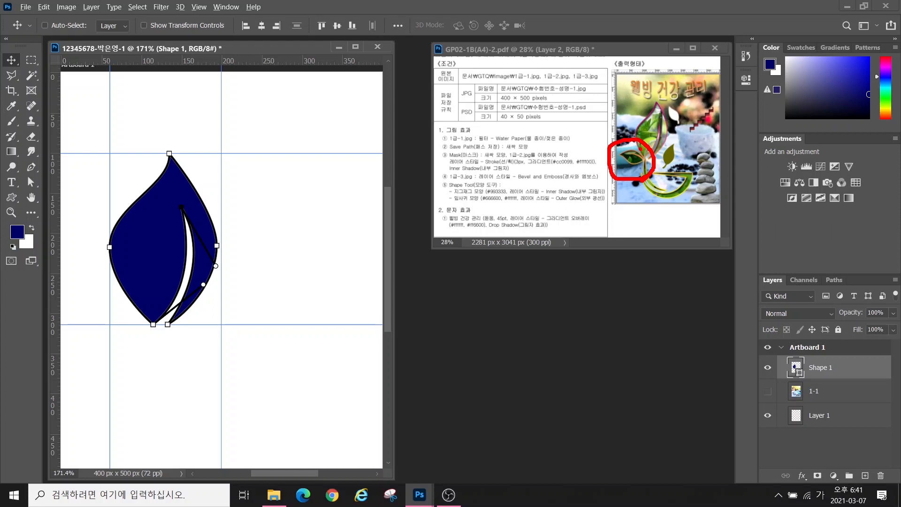
pyautogui.press('Escape')
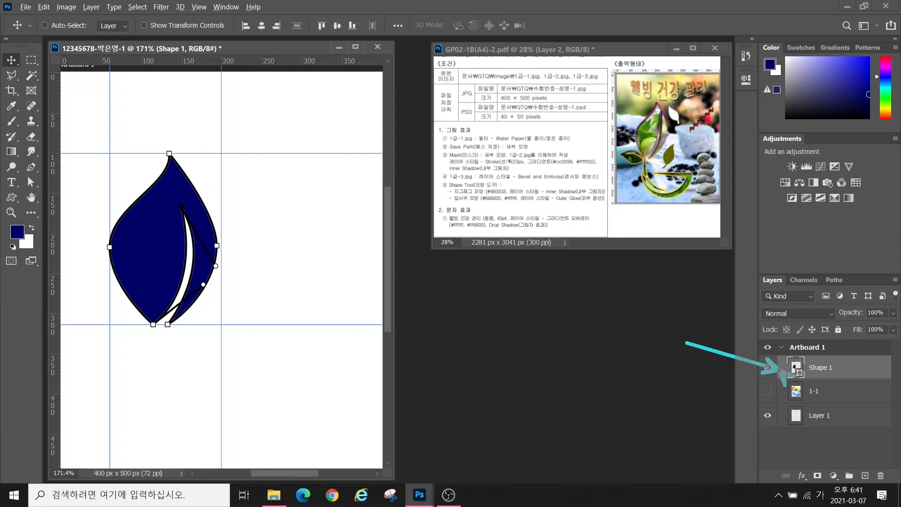
pyautogui.moveTo(672, 337); pyautogui.dragTo(781, 371)
pyautogui.press('Escape')
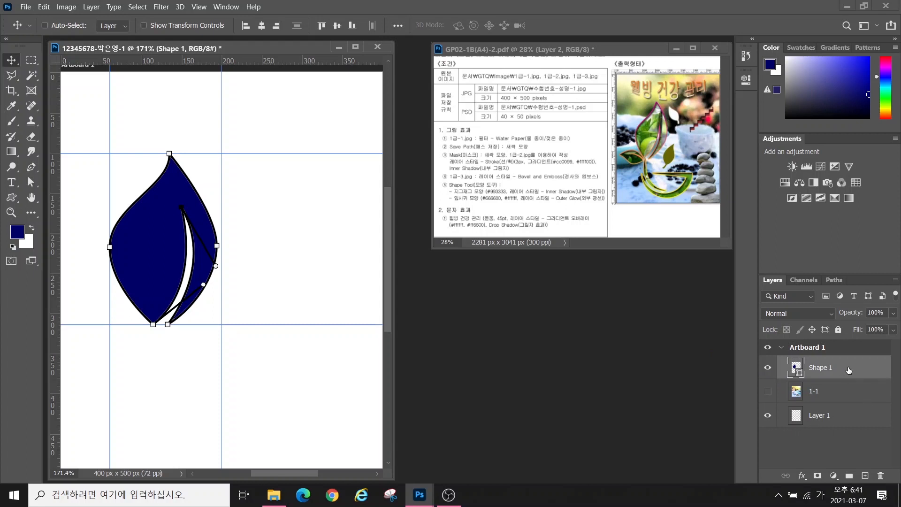
pyautogui.hotkey('ctrl', 'j')
pyautogui.press('a')
pyautogui.moveTo(141, 248); pyautogui.dragTo(197, 330)
pyautogui.click(825, 393)
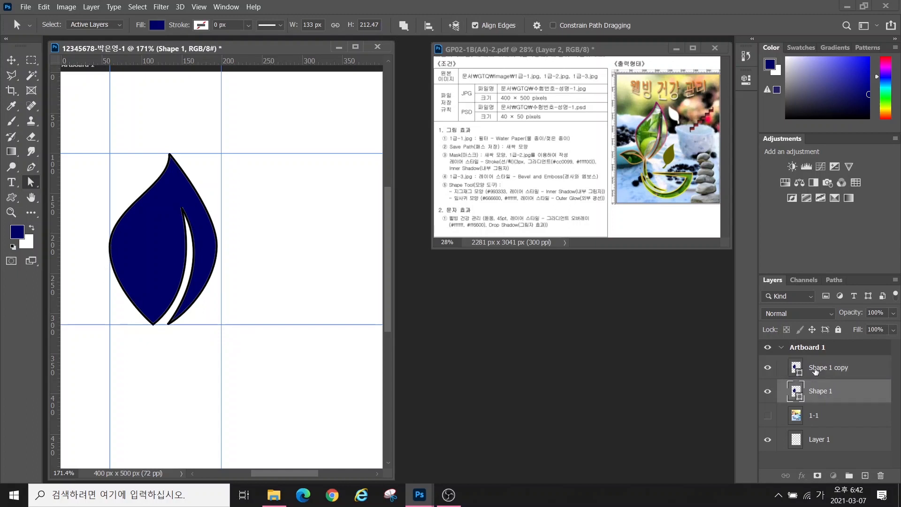
pyautogui.click(819, 370)
pyautogui.click(11, 60)
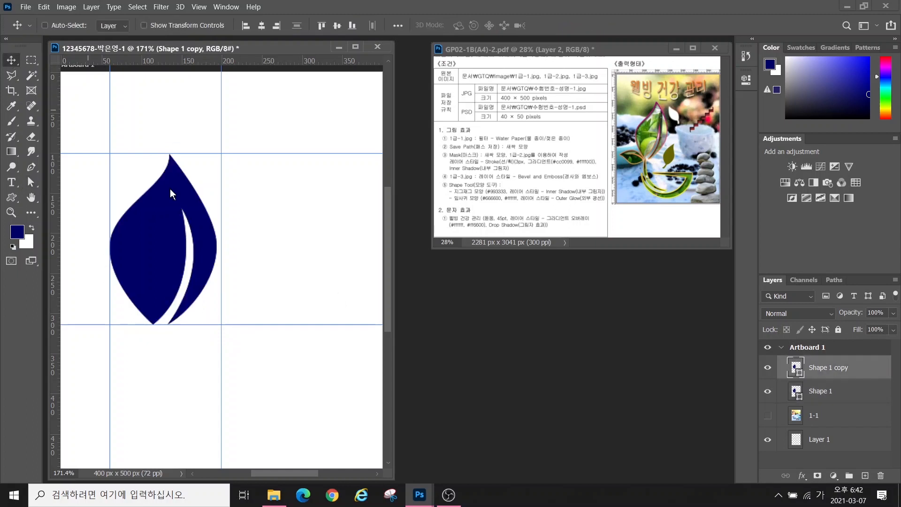
pyautogui.moveTo(198, 220); pyautogui.dragTo(306, 268)
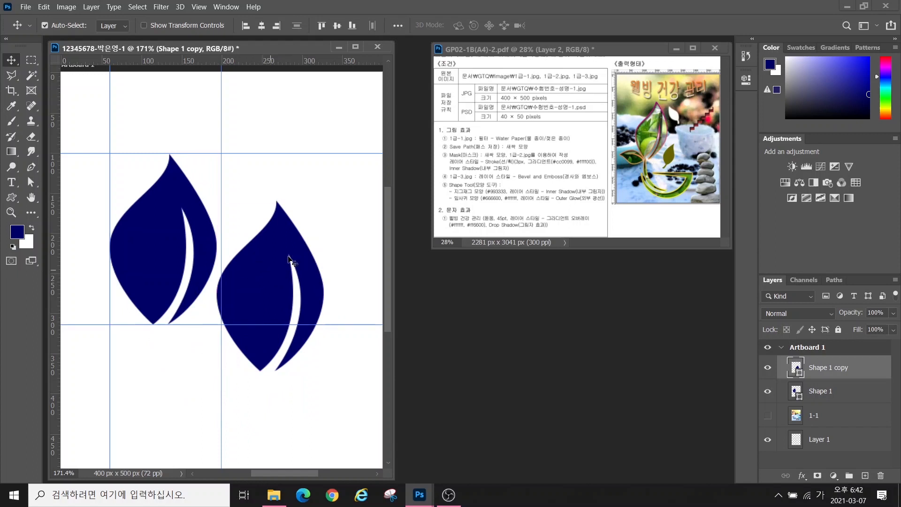
pyautogui.hotkey('ctrl', 't')
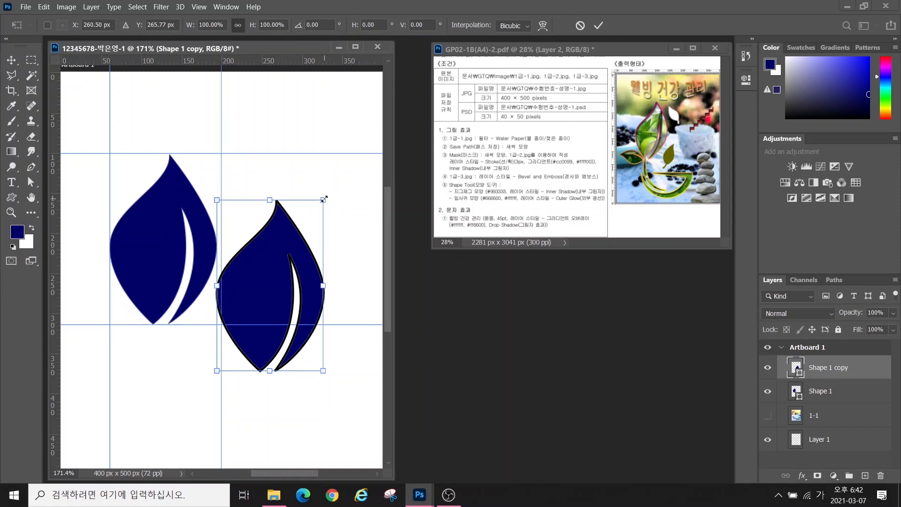
# Scale the copied leaf to 43.15%, rotate it −65.88°, and set it at the big leaf's lower left
pyautogui.moveTo(324, 199); pyautogui.dragTo(317, 240)
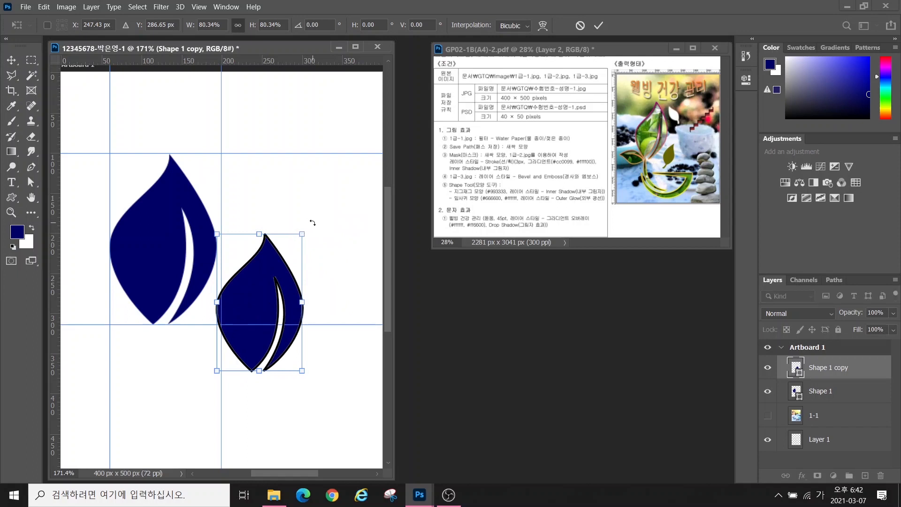
pyautogui.moveTo(314, 223); pyautogui.dragTo(279, 304)
pyautogui.moveTo(337, 305); pyautogui.dragTo(97, 308)
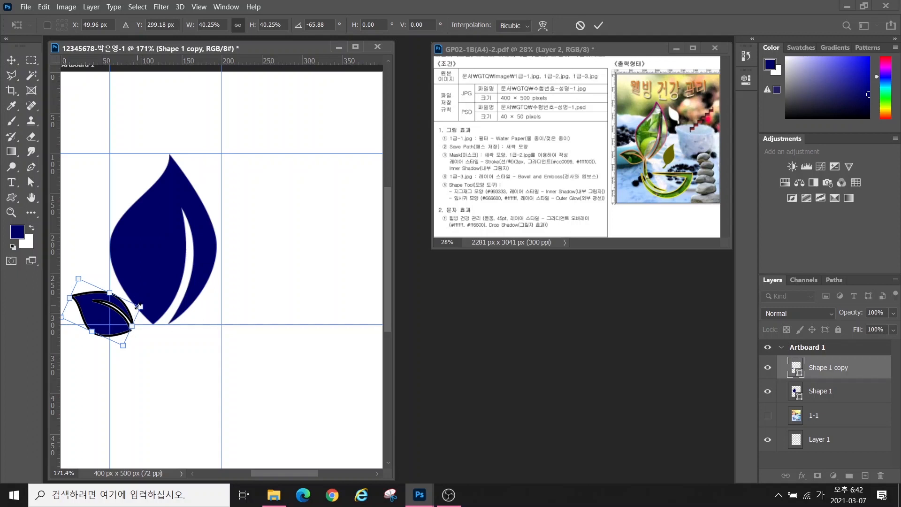
pyautogui.moveTo(139, 306); pyautogui.dragTo(129, 330)
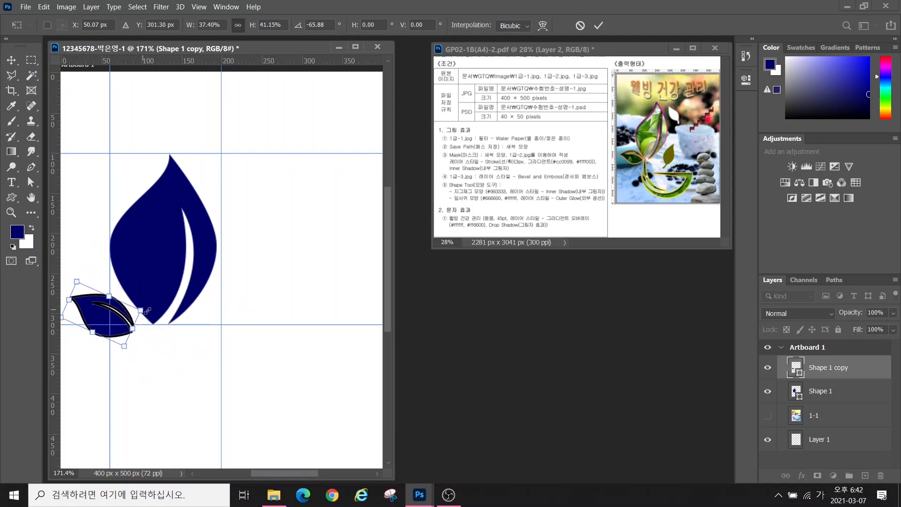
pyautogui.hotkey('ctrl', 'z')
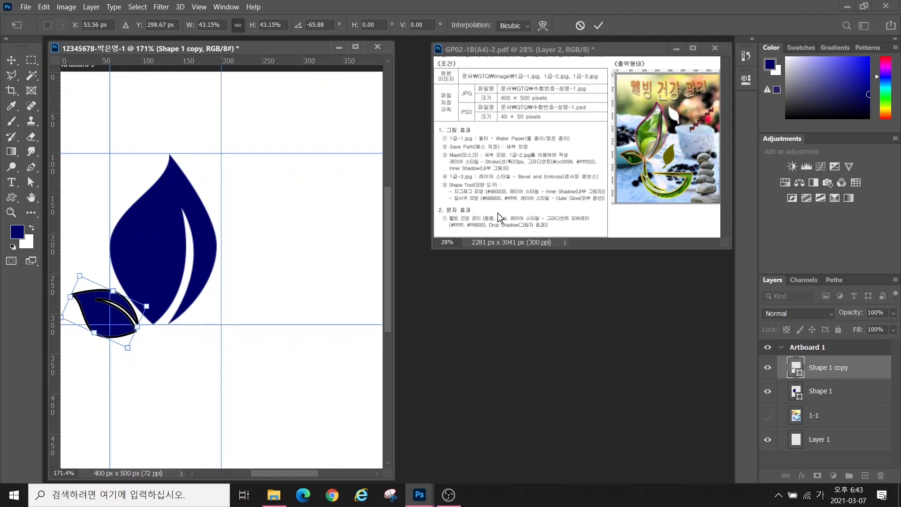
pyautogui.moveTo(645, 159)
pyautogui.mouseDown()
pyautogui.moveTo(646, 181)
pyautogui.moveTo(664, 198)
pyautogui.moveTo(647, 164)
pyautogui.mouseUp()
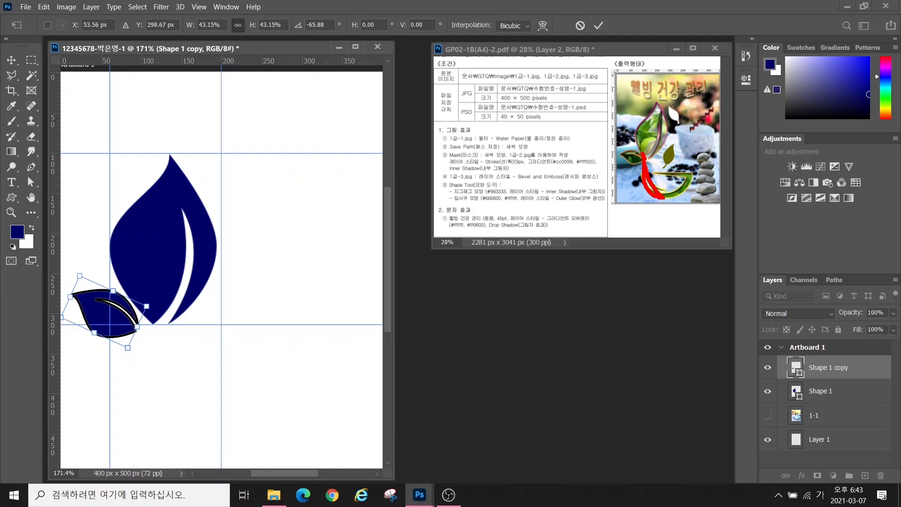
pyautogui.press('Escape')
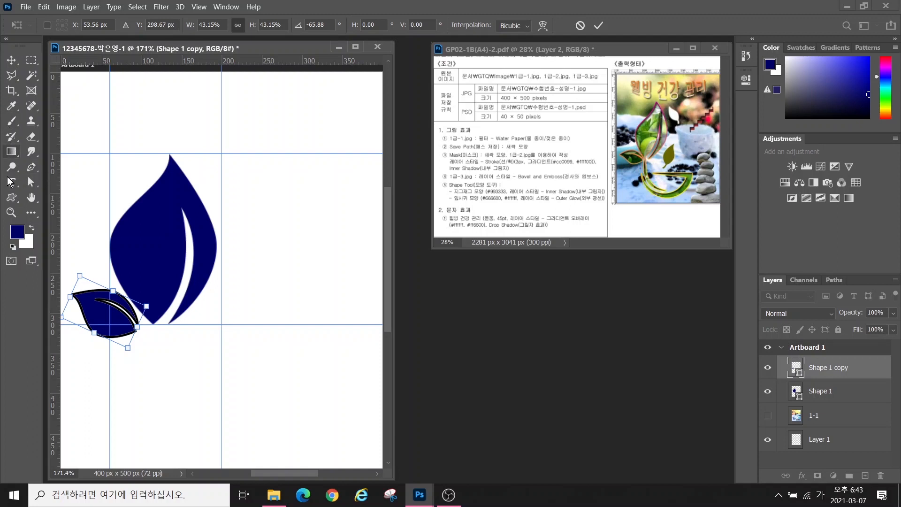
pyautogui.click(31, 167)
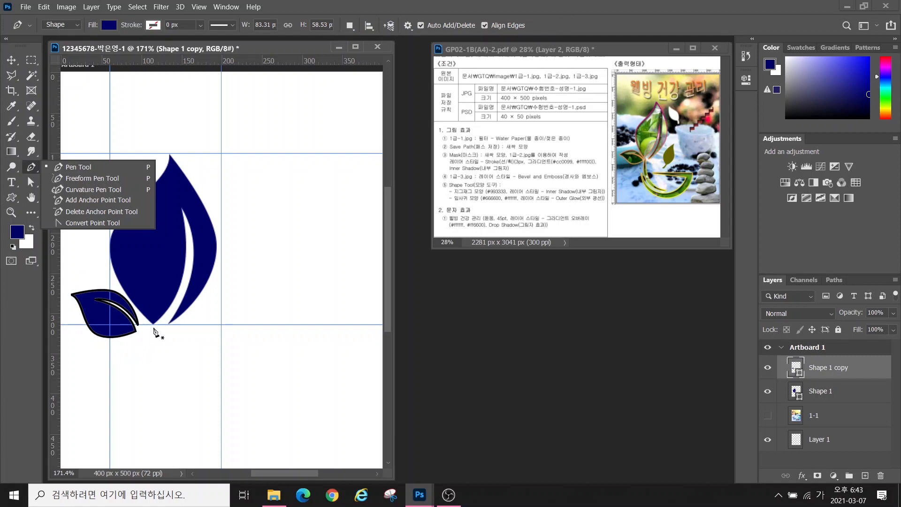
# Draw the closed crescent stem on Shape 2 and reshape its inner curve's handle
pyautogui.click(157, 331)
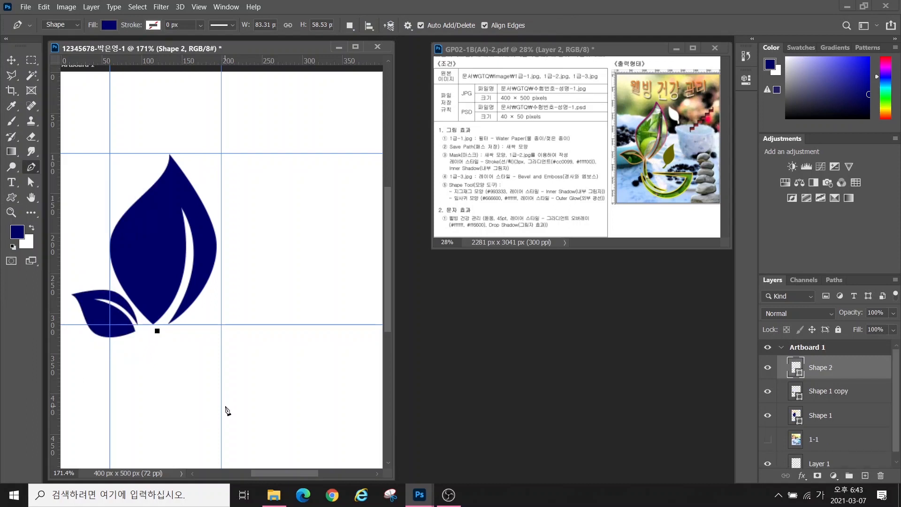
pyautogui.moveTo(217, 410); pyautogui.dragTo(291, 422)
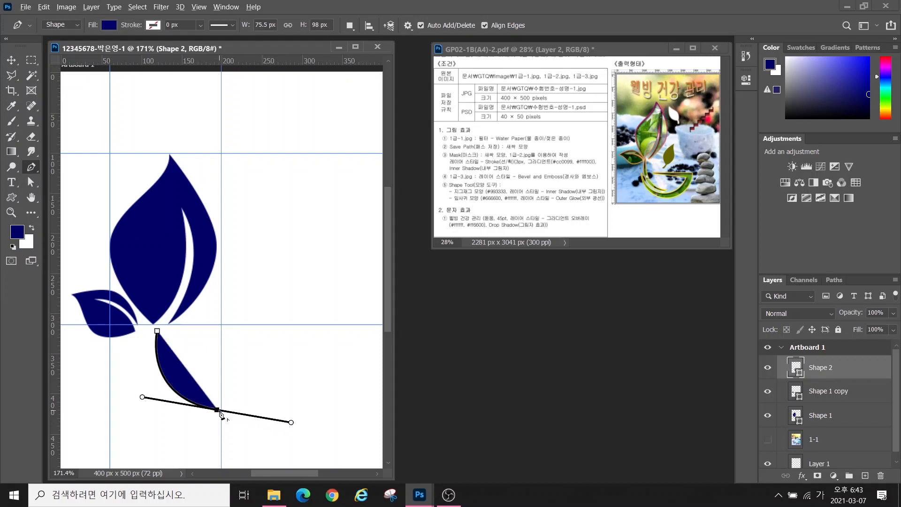
pyautogui.click(219, 412)
pyautogui.moveTo(156, 387); pyautogui.dragTo(132, 358)
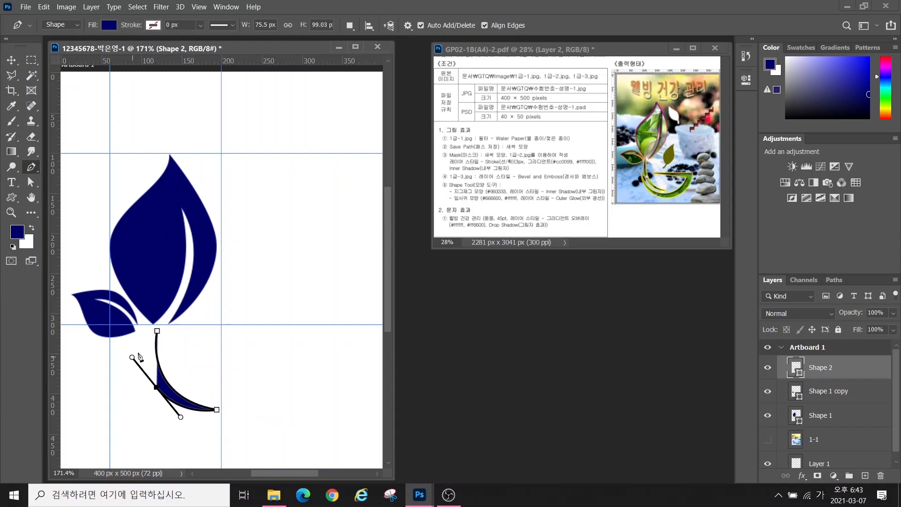
pyautogui.click(158, 332)
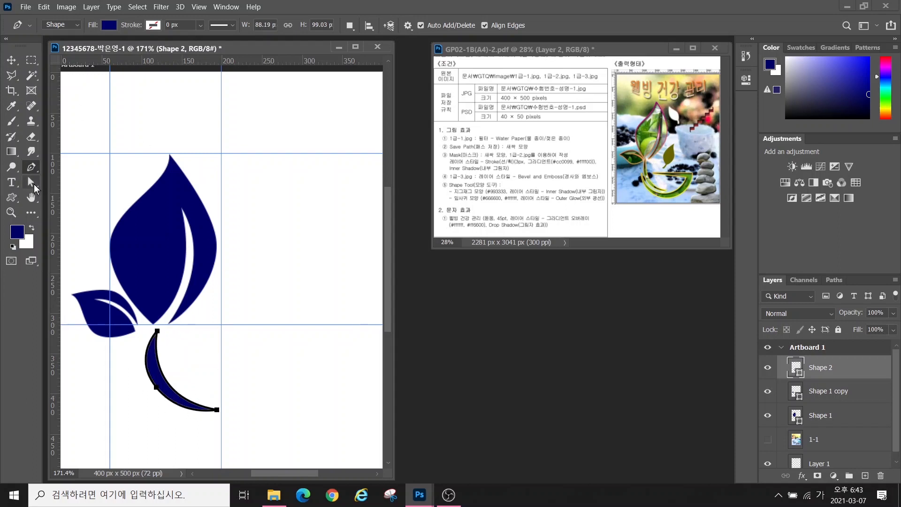
pyautogui.click(31, 182)
pyautogui.click(75, 199)
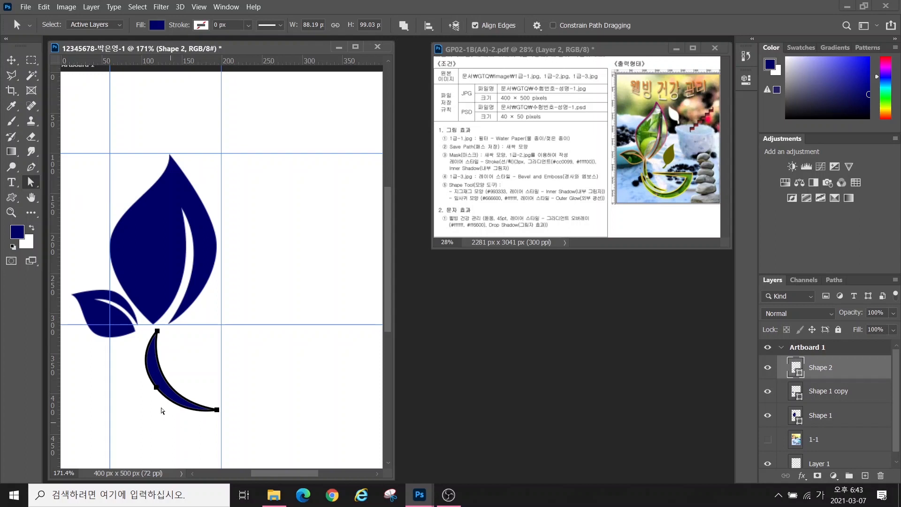
pyautogui.click(155, 389)
pyautogui.moveTo(132, 358); pyautogui.dragTo(142, 370)
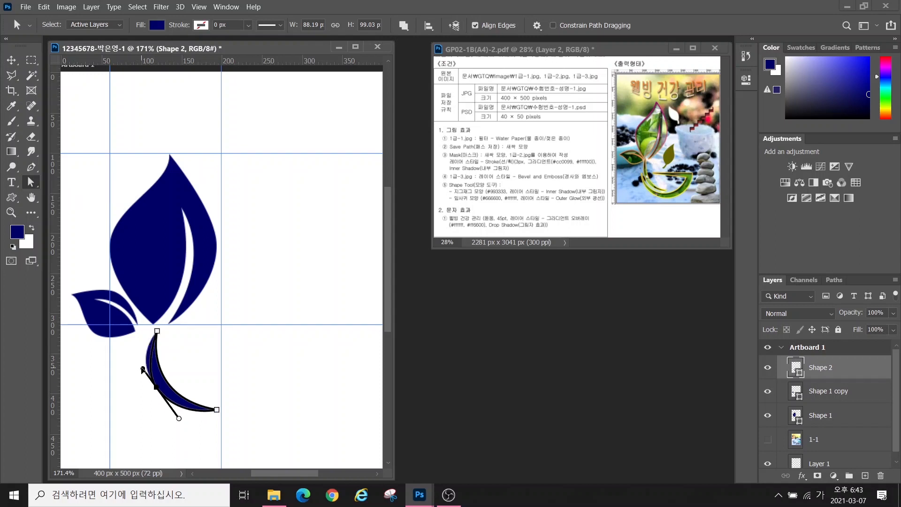
# Start the bowl shape with a straight top edge
pyautogui.press('p')
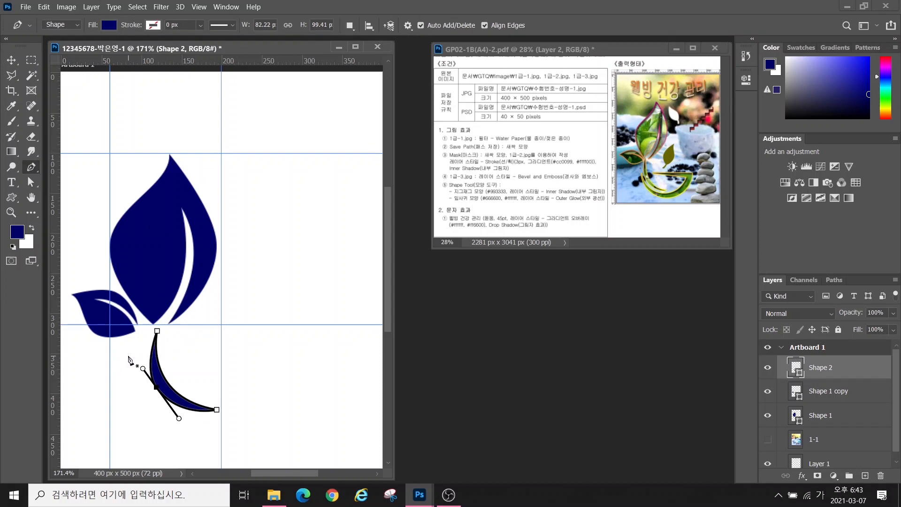
pyautogui.click(189, 342)
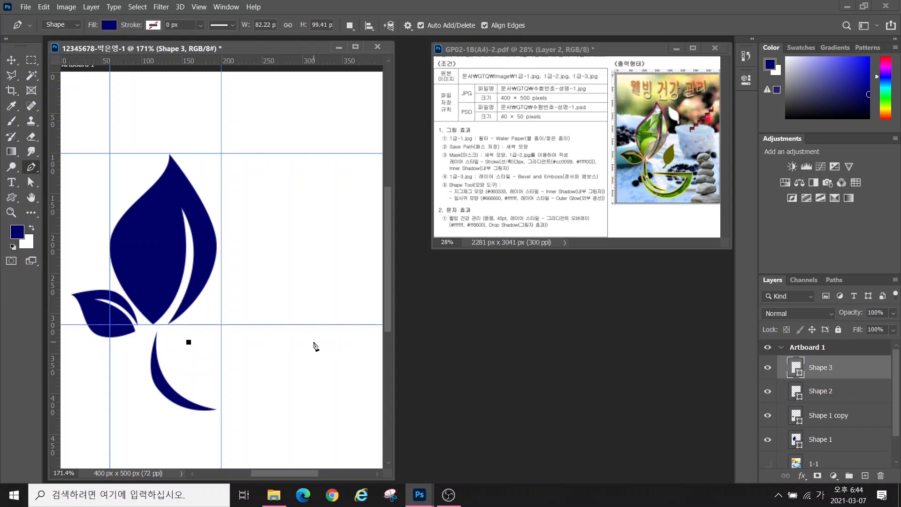
pyautogui.click(313, 342)
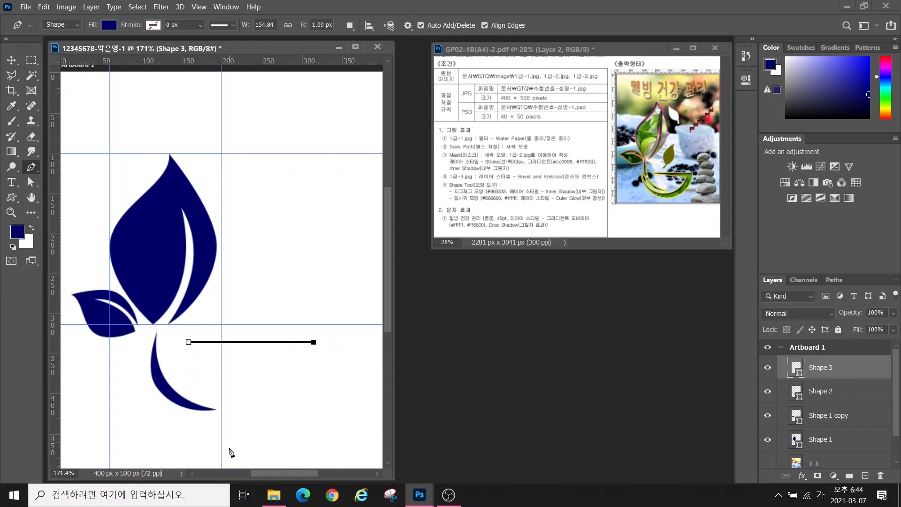
# Complete the G-shaped bowl path with a rounded bottom, curved left side and inner tip
pyautogui.moveTo(227, 440); pyautogui.dragTo(147, 439)
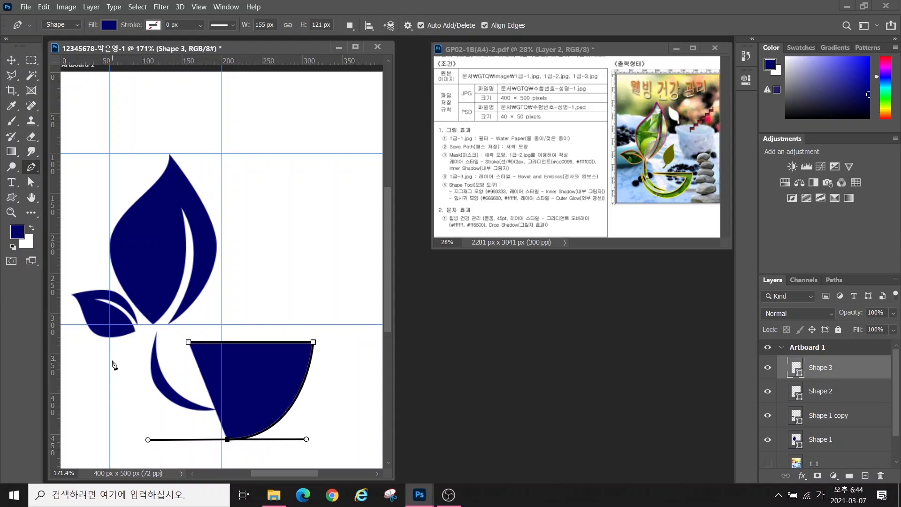
pyautogui.moveTo(110, 362); pyautogui.dragTo(97, 325)
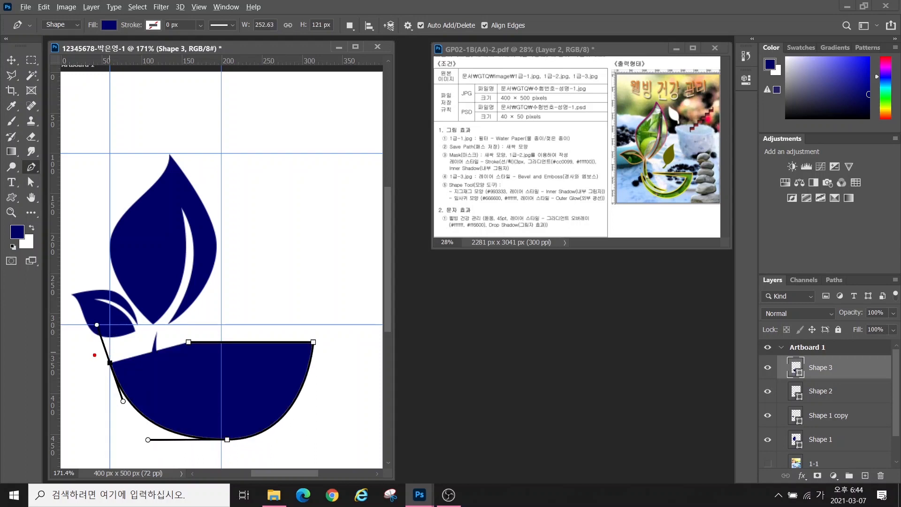
pyautogui.moveTo(95, 356)
pyautogui.mouseDown()
pyautogui.moveTo(73, 308)
pyautogui.moveTo(64, 320)
pyautogui.mouseUp()
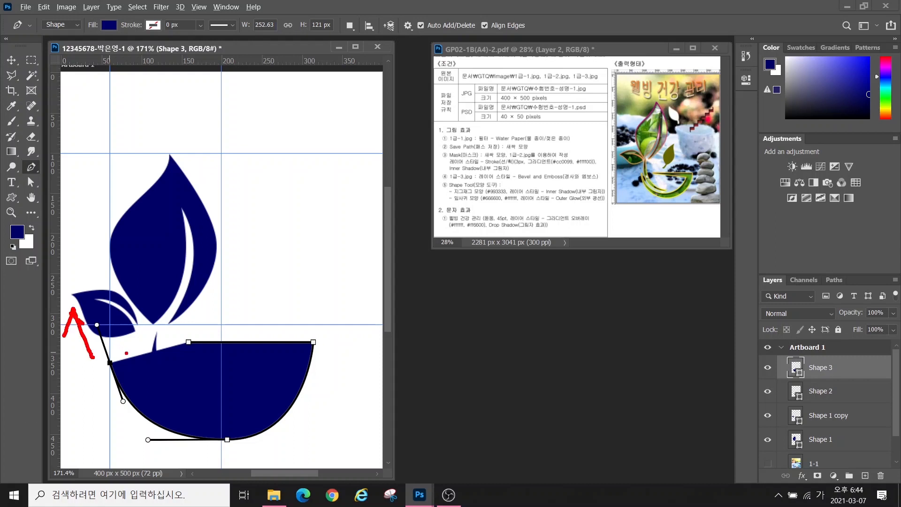
pyautogui.moveTo(125, 358); pyautogui.dragTo(154, 377)
pyautogui.moveTo(111, 336); pyautogui.dragTo(100, 348)
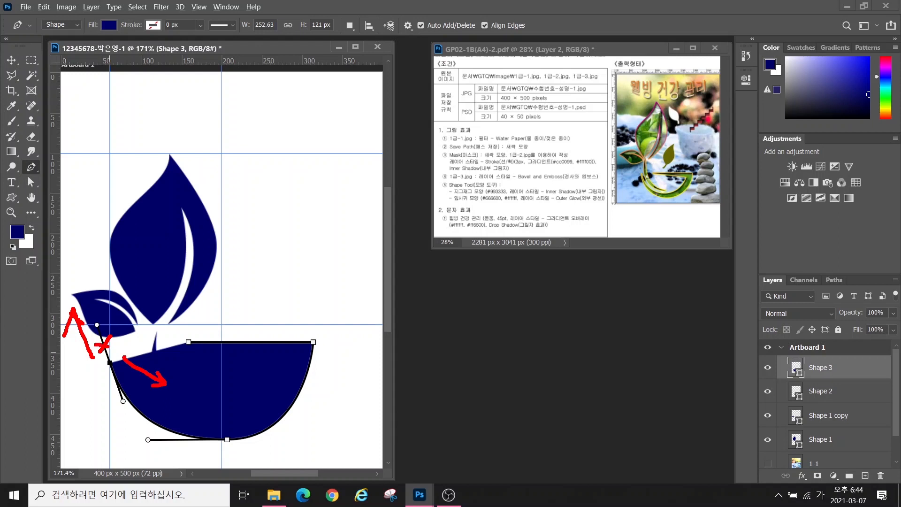
pyautogui.press('Escape')
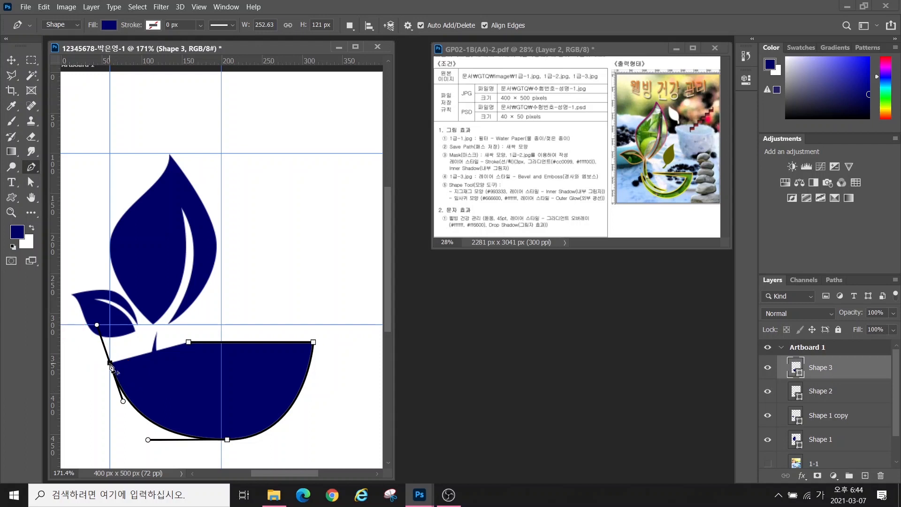
pyautogui.moveTo(221, 427); pyautogui.dragTo(271, 427)
pyautogui.click(294, 362)
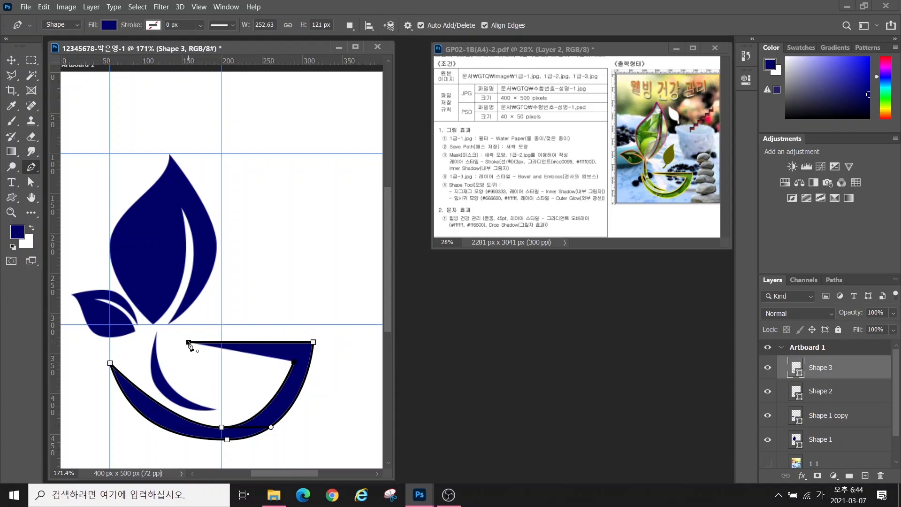
pyautogui.click(188, 342)
# Widen the bowl's bottom curve and nudge its bottom point lower
pyautogui.click(31, 182)
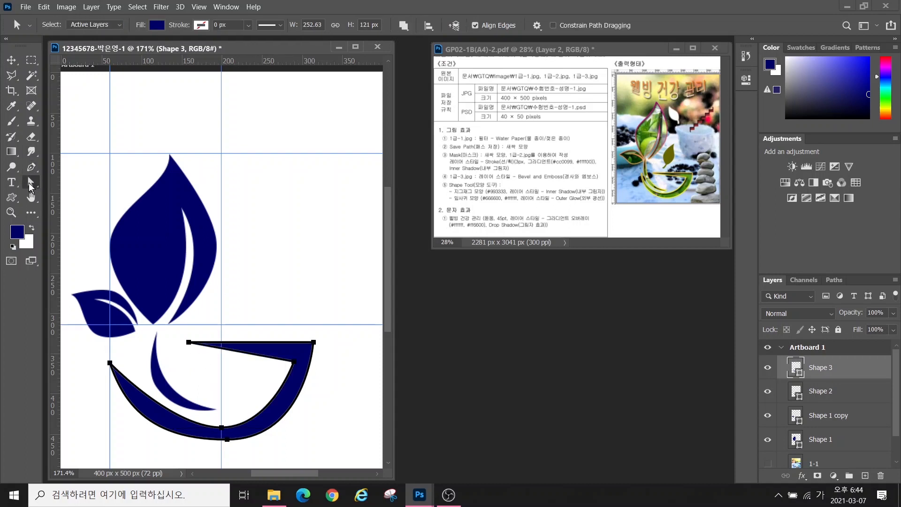
pyautogui.click(222, 428)
pyautogui.moveTo(172, 427); pyautogui.dragTo(128, 429)
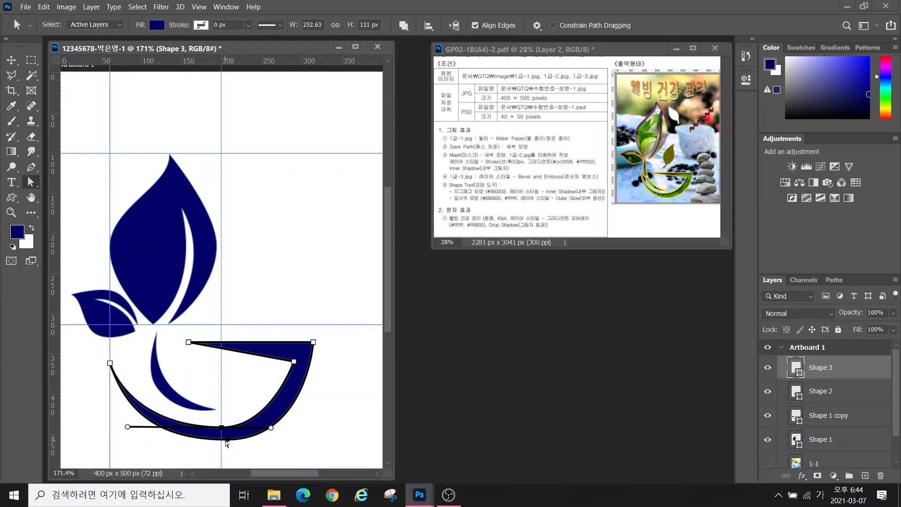
pyautogui.moveTo(227, 440); pyautogui.dragTo(221, 442)
pyautogui.click(156, 339)
# Pull the bowl's left tip up and inward and nudge the crescent's top point left
pyautogui.click(816, 392)
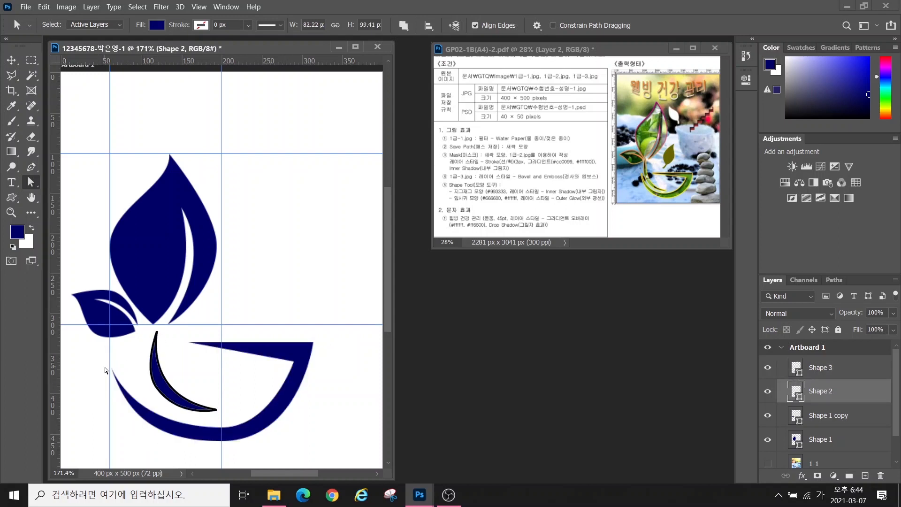
pyautogui.click(113, 370)
pyautogui.click(819, 367)
pyautogui.click(113, 364)
pyautogui.moveTo(113, 365); pyautogui.dragTo(125, 351)
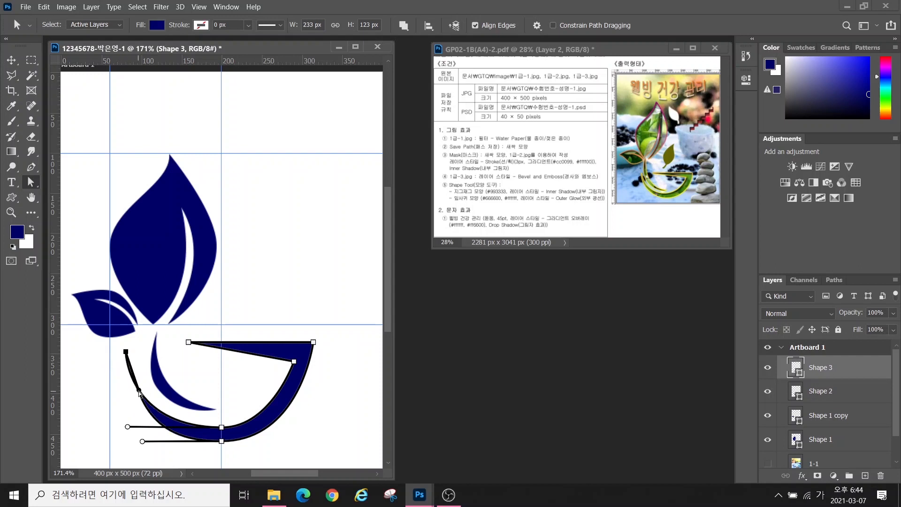
pyautogui.click(818, 391)
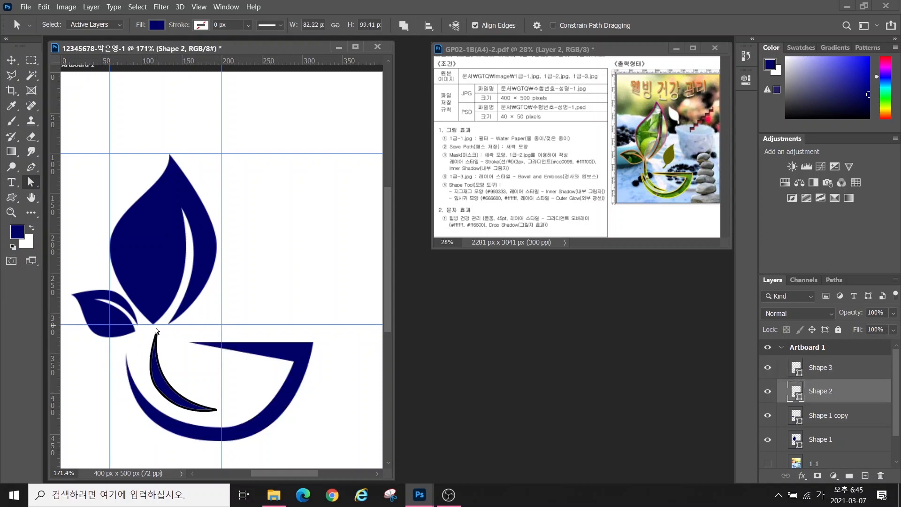
pyautogui.click(157, 332)
pyautogui.moveTo(156, 333); pyautogui.dragTo(152, 331)
pyautogui.click(820, 367)
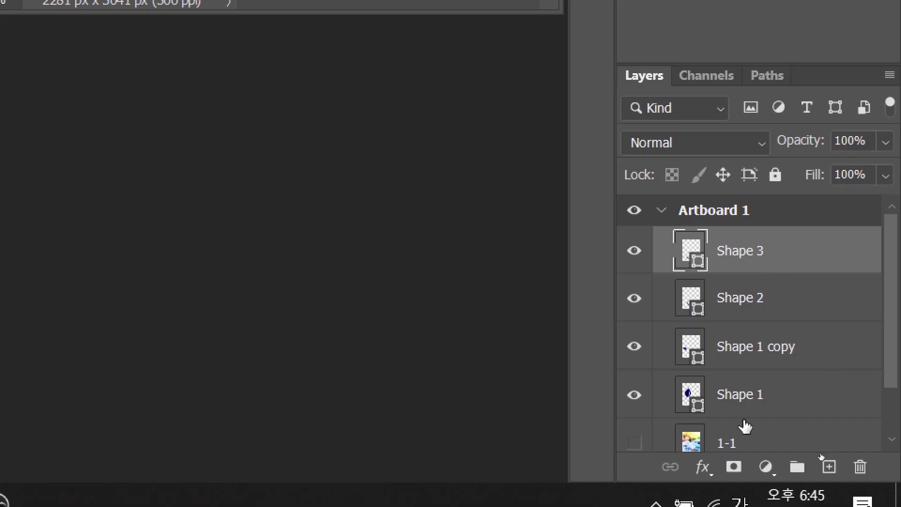
# Merge the four selected sprout shape layers with Merge Shapes and rename the result 펜작업
pyautogui.keyDown('shift'); pyautogui.click(728, 398); pyautogui.keyUp('shift')
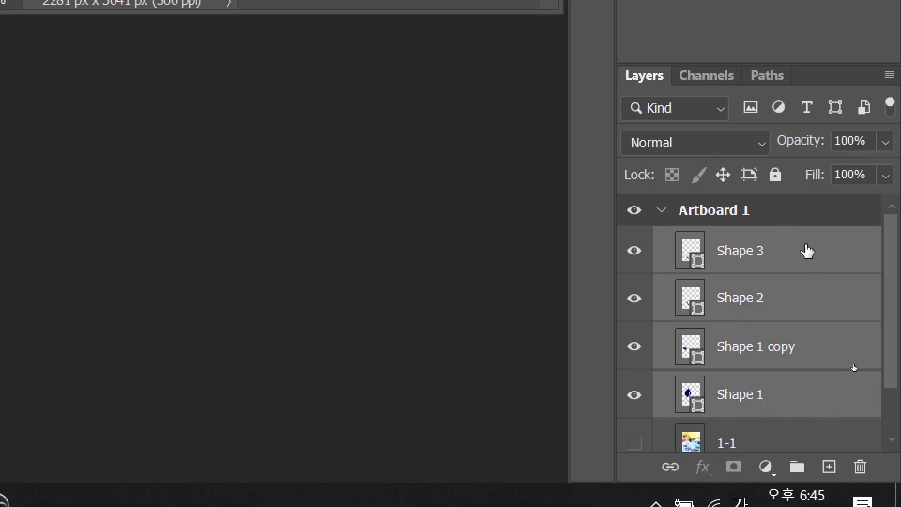
pyautogui.rightClick(808, 251)
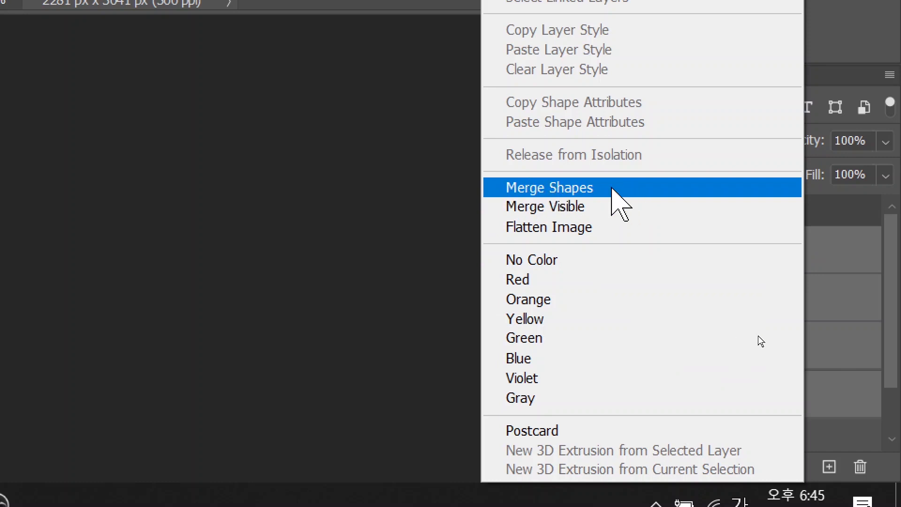
pyautogui.click(616, 190)
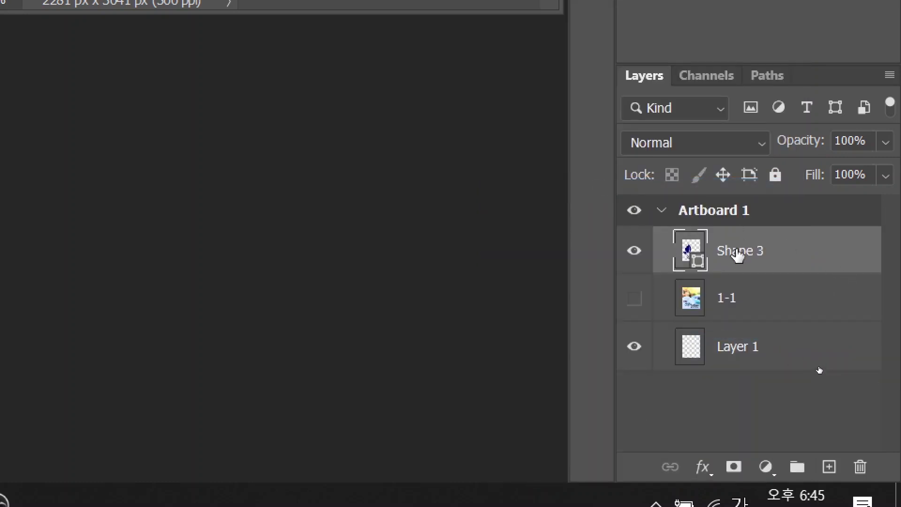
pyautogui.doubleClick(738, 254)
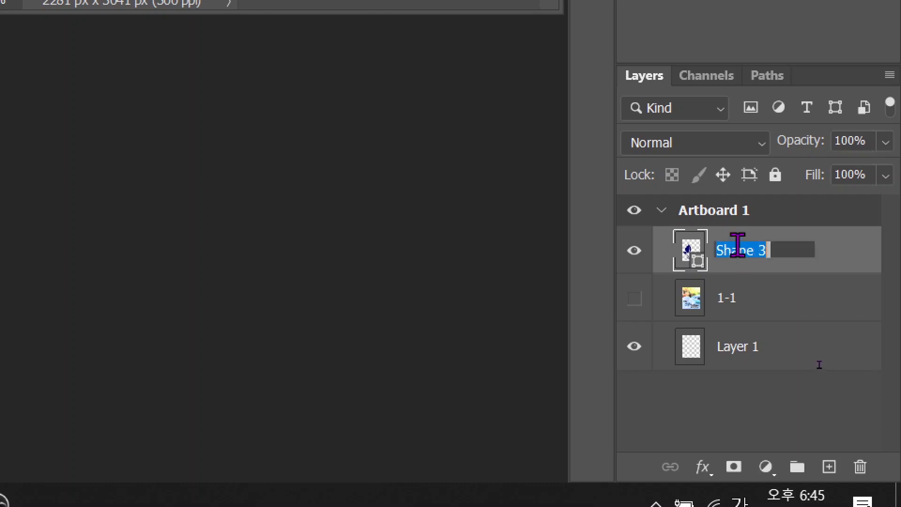
pyautogui.write('ㅍ')
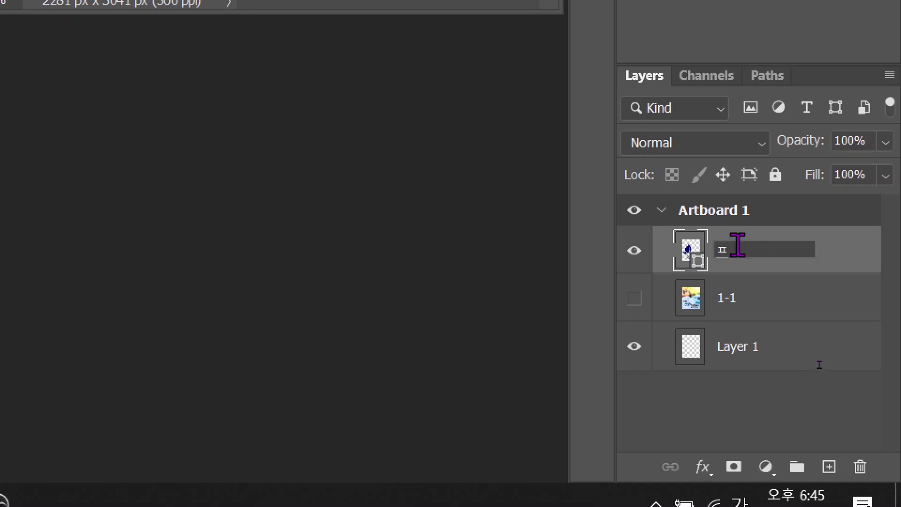
pyautogui.write('ㅓ')
pyautogui.write('작업')
pyautogui.press('Return')
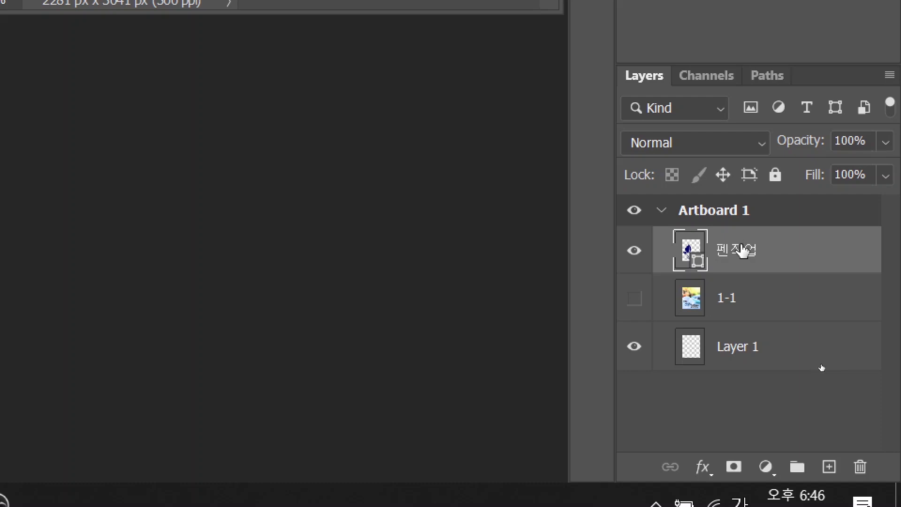
pyautogui.moveTo(657, 95)
pyautogui.mouseDown()
pyautogui.moveTo(610, 61)
pyautogui.moveTo(667, 74)
pyautogui.moveTo(660, 92)
pyautogui.mouseUp()
pyautogui.moveTo(703, 46)
pyautogui.mouseDown()
pyautogui.moveTo(736, 46)
pyautogui.moveTo(779, 64)
pyautogui.moveTo(737, 88)
pyautogui.moveTo(795, 100)
pyautogui.mouseUp()
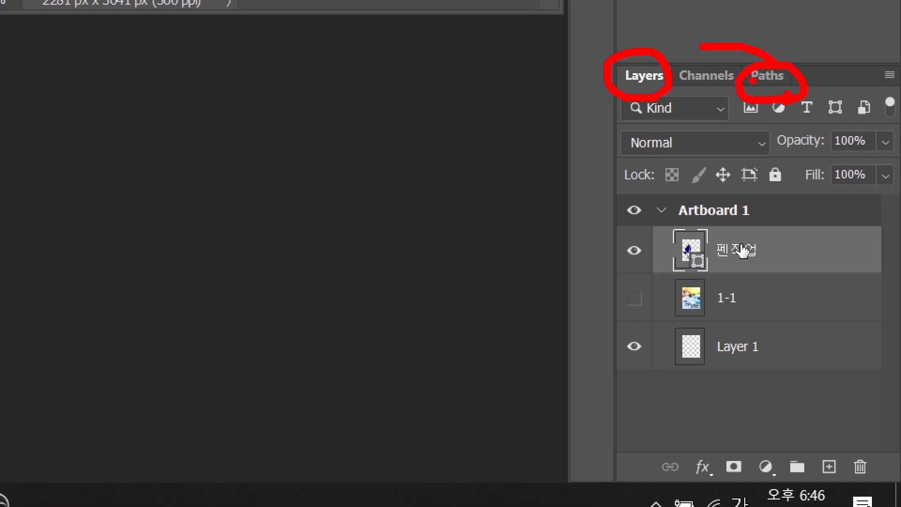
# Save the merged shape's path as 새싹 모양, deselect it, and return to the Layers list
pyautogui.click(768, 76)
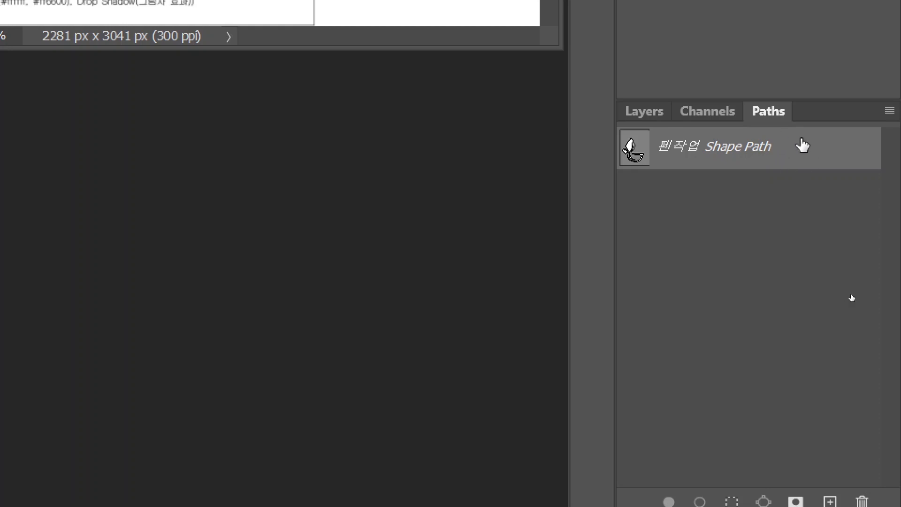
pyautogui.doubleClick(808, 154)
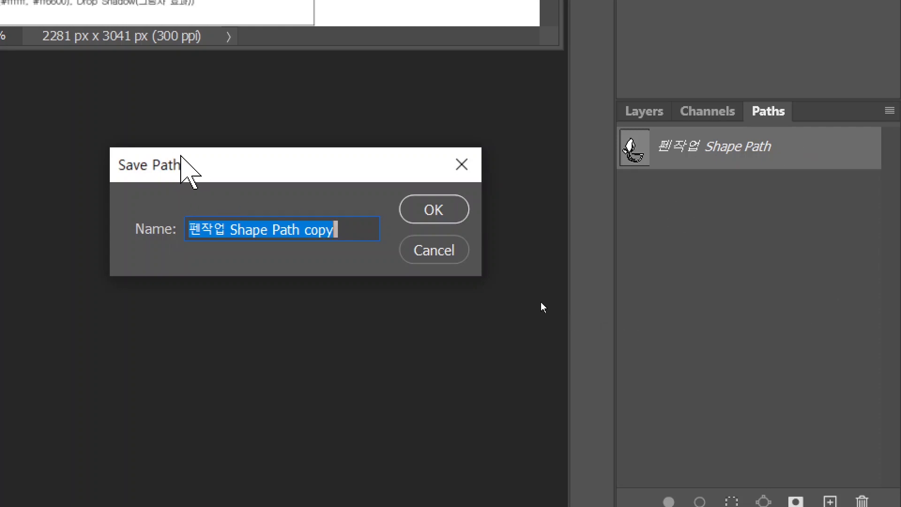
pyautogui.write('샜')
pyautogui.write('싹 모양')
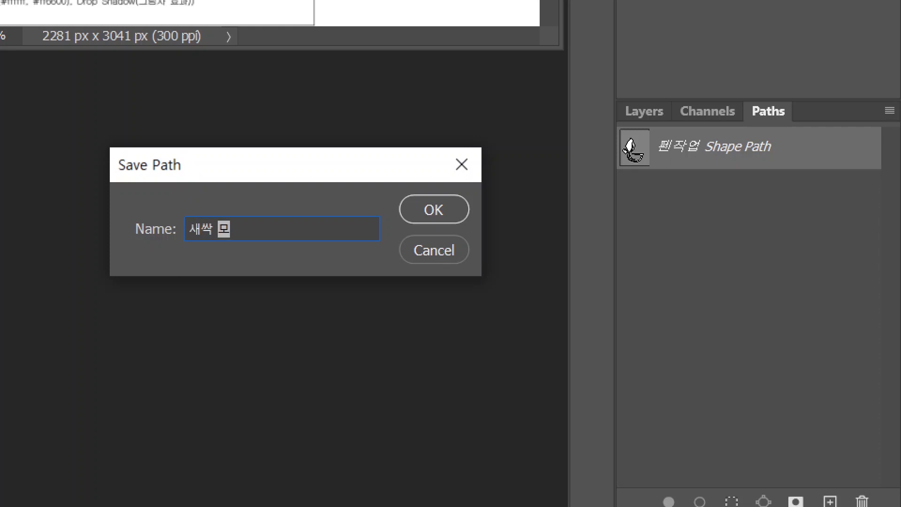
pyautogui.click(441, 212)
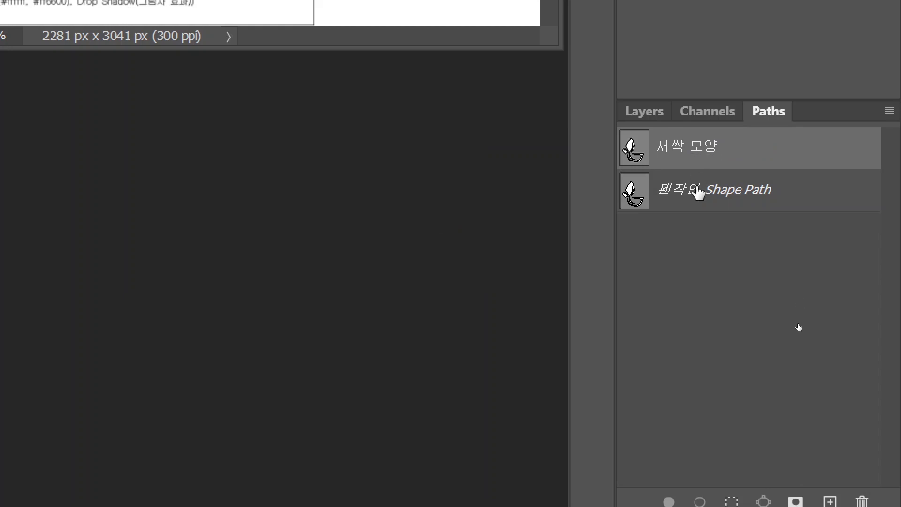
pyautogui.click(797, 371)
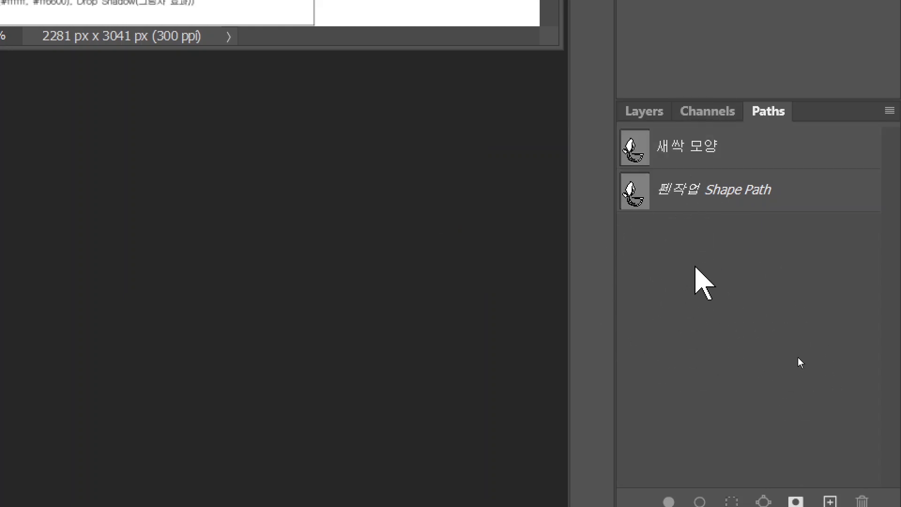
pyautogui.click(645, 112)
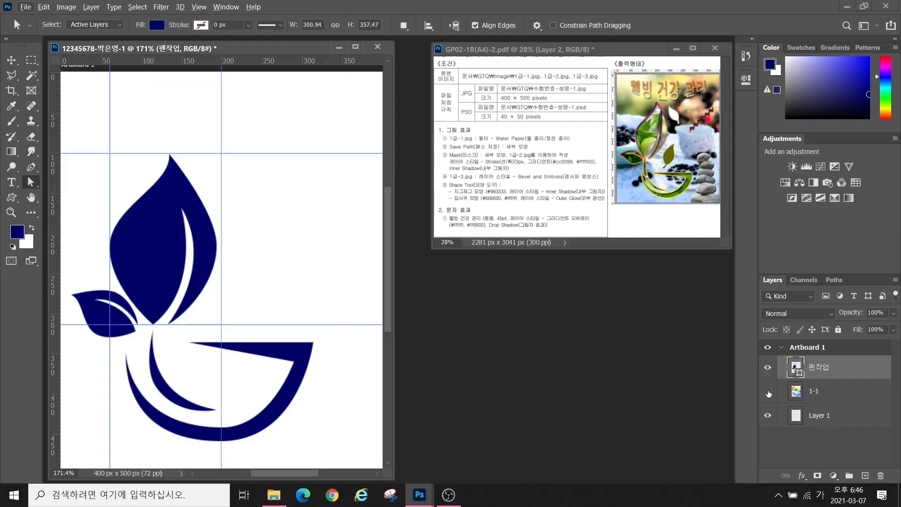
# Make the blurred 1-1 background visible and open the photo 1급-2.jpg
pyautogui.click(768, 392)
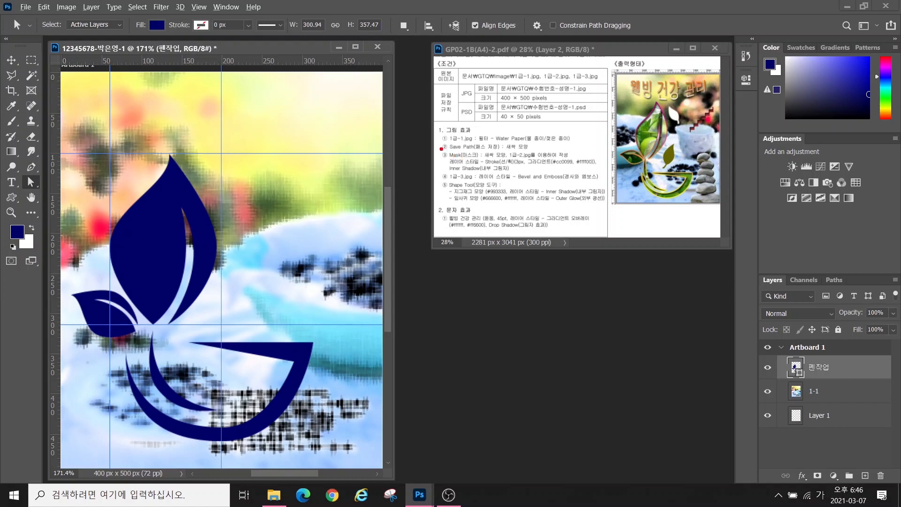
pyautogui.moveTo(441, 149)
pyautogui.mouseDown()
pyautogui.moveTo(488, 162)
pyautogui.moveTo(479, 162)
pyautogui.mouseUp()
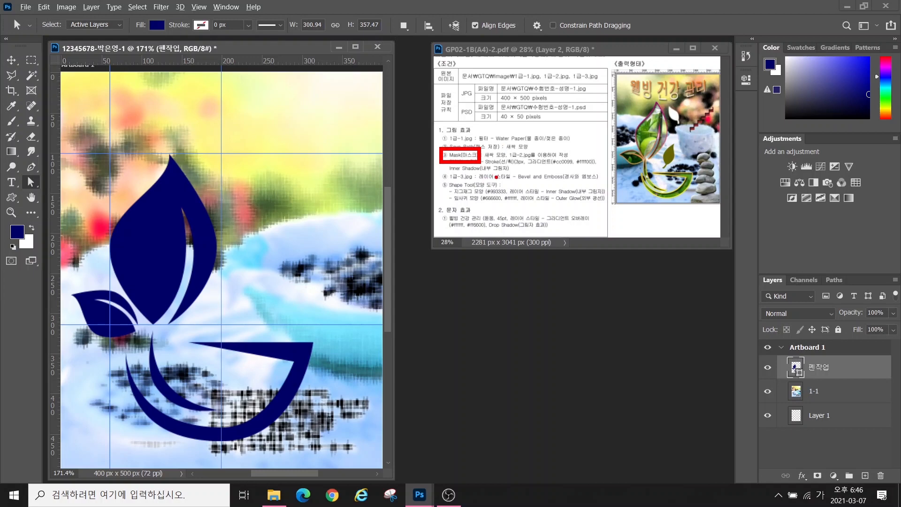
pyautogui.press('Escape')
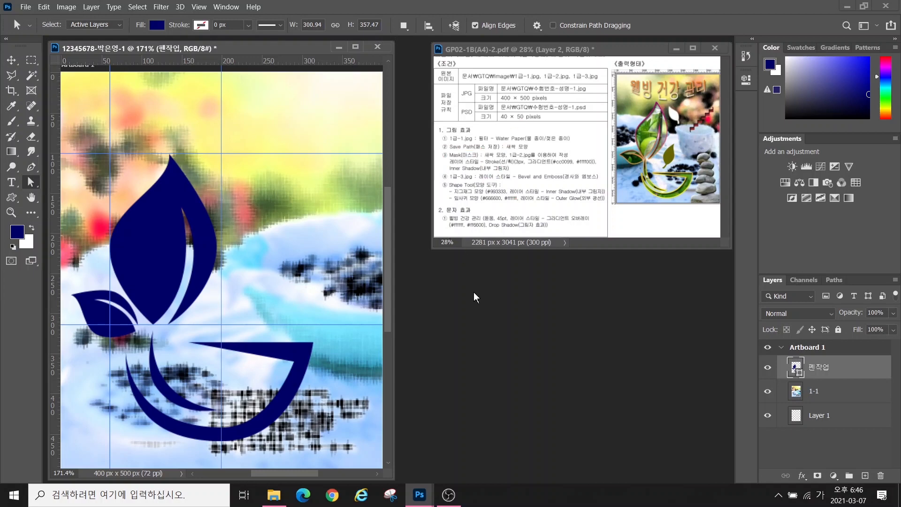
pyautogui.hotkey('ctrl', 'o')
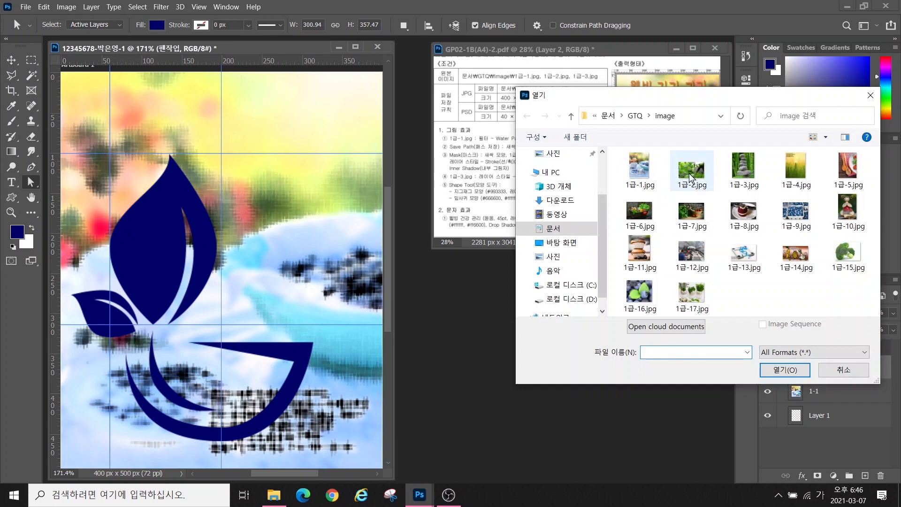
pyautogui.doubleClick(692, 169)
pyautogui.moveTo(213, 68); pyautogui.dragTo(420, 168)
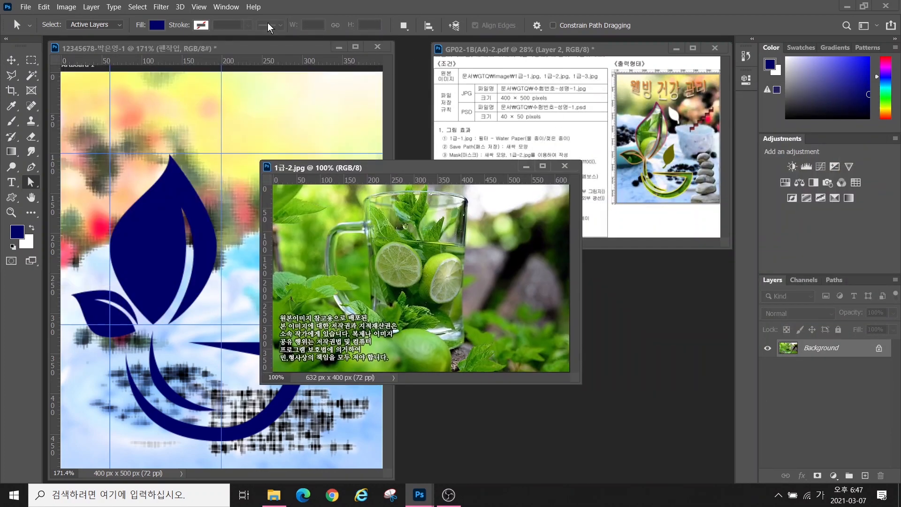
# Check the photo's Image Size, leaving it unchanged at 632×400 pixels
pyautogui.click(62, 7)
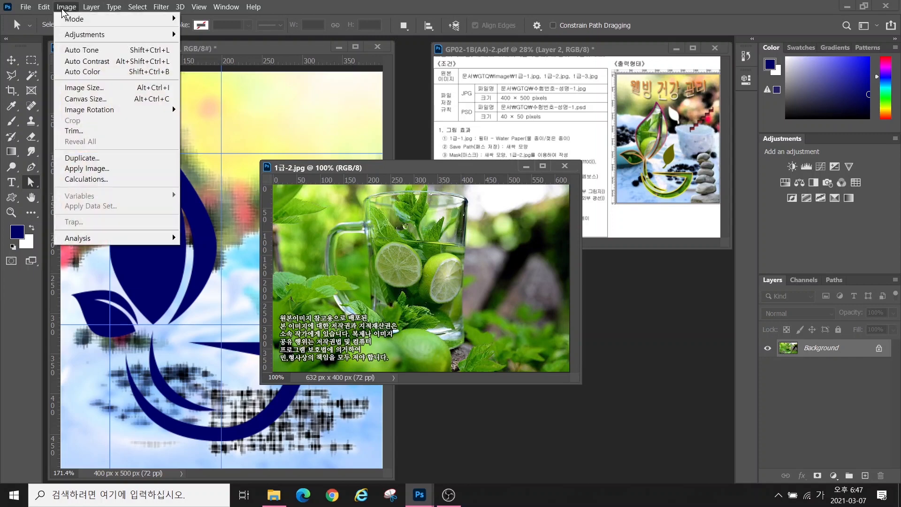
pyautogui.click(76, 88)
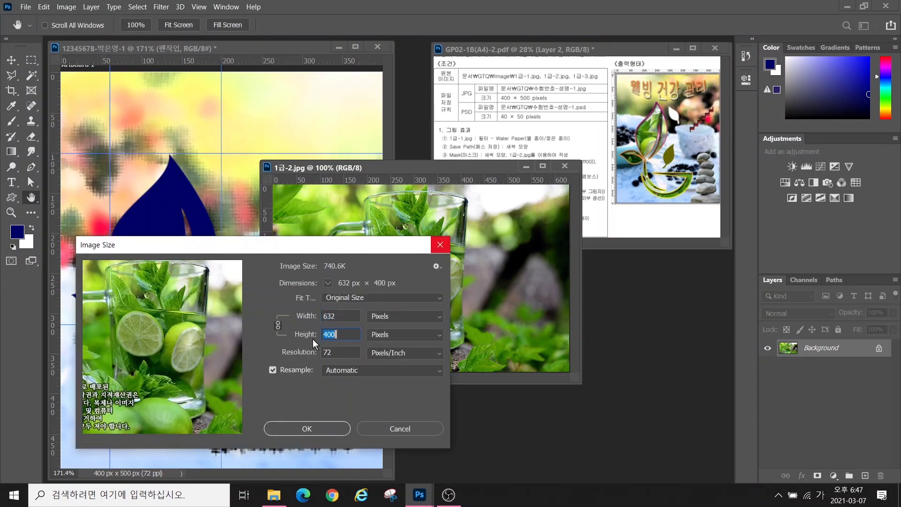
pyautogui.click(341, 316)
pyautogui.click(333, 338)
pyautogui.click(440, 245)
# Copy the photo into the artboard over the sprout shape and close the 1급-2.jpg window
pyautogui.moveTo(388, 299); pyautogui.dragTo(145, 293)
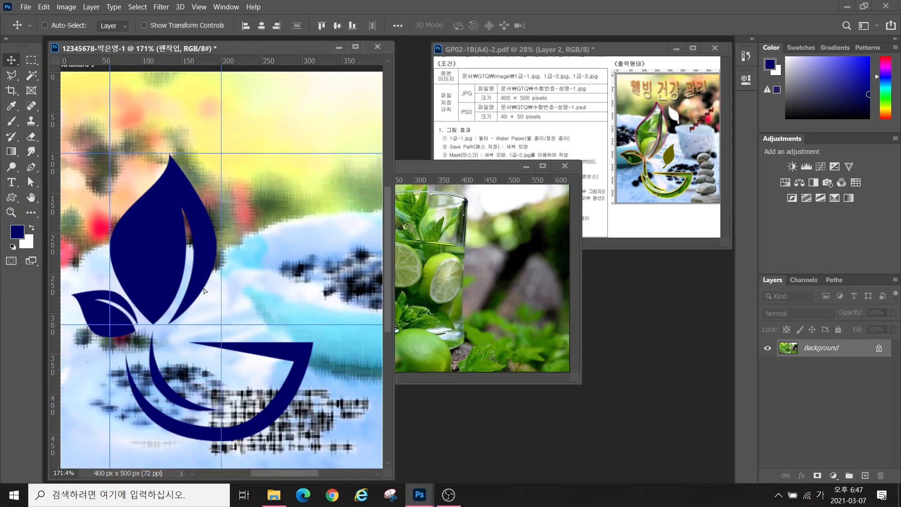
pyautogui.moveTo(229, 286); pyautogui.dragTo(235, 315)
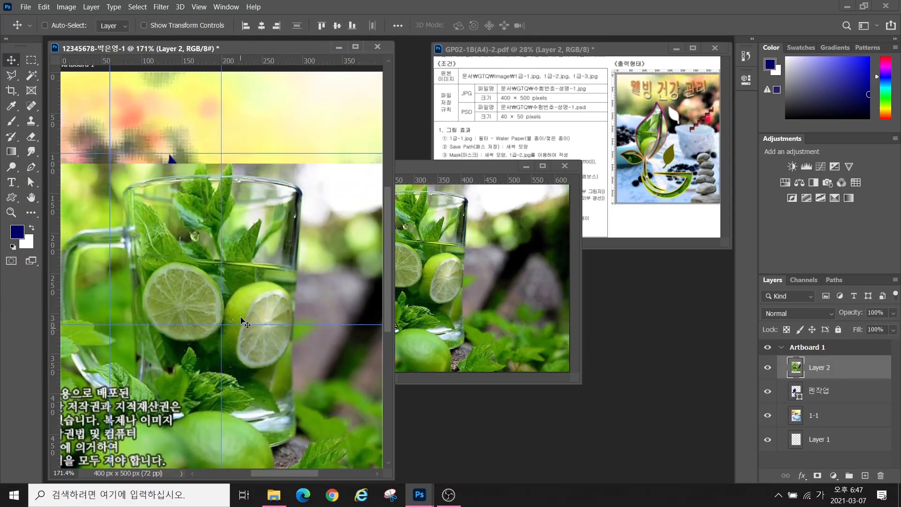
pyautogui.click(527, 166)
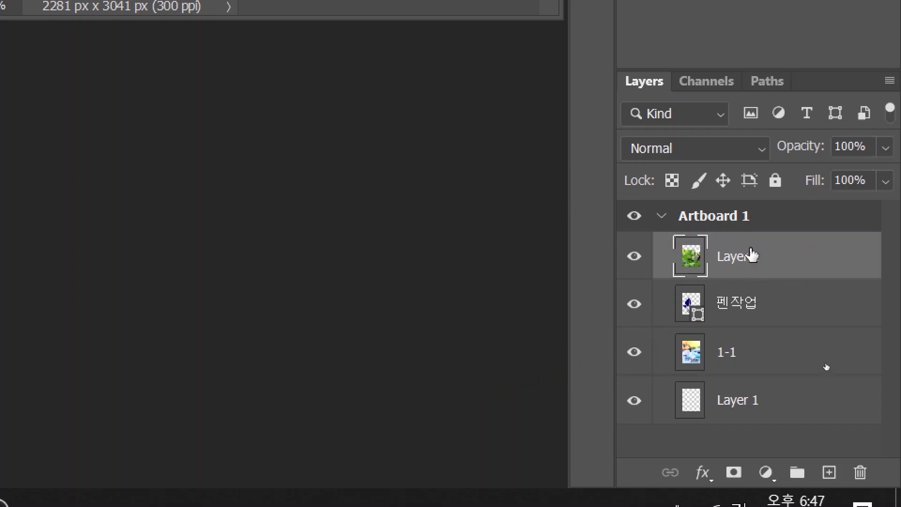
# Rename the photo layer to 1-2 and clip it into the sprout shape as a clipping mask
pyautogui.doubleClick(742, 259)
pyautogui.write('1-2')
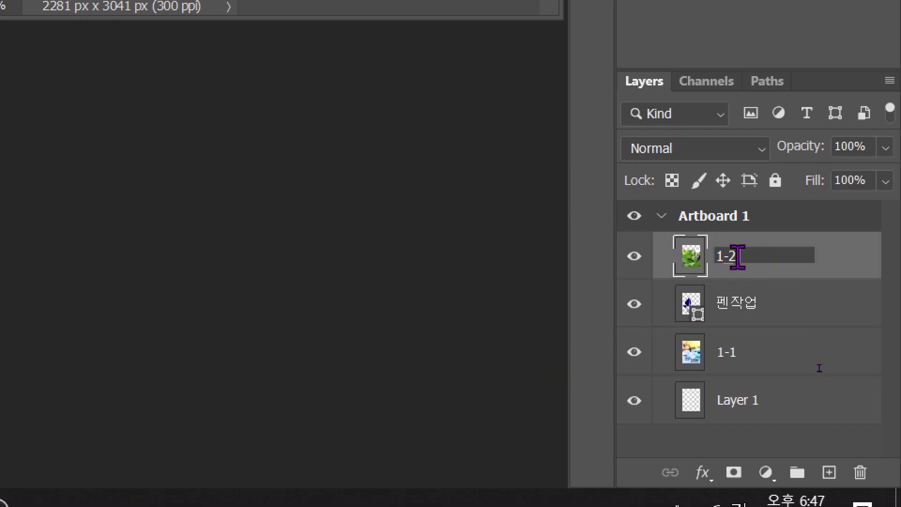
pyautogui.press('Return')
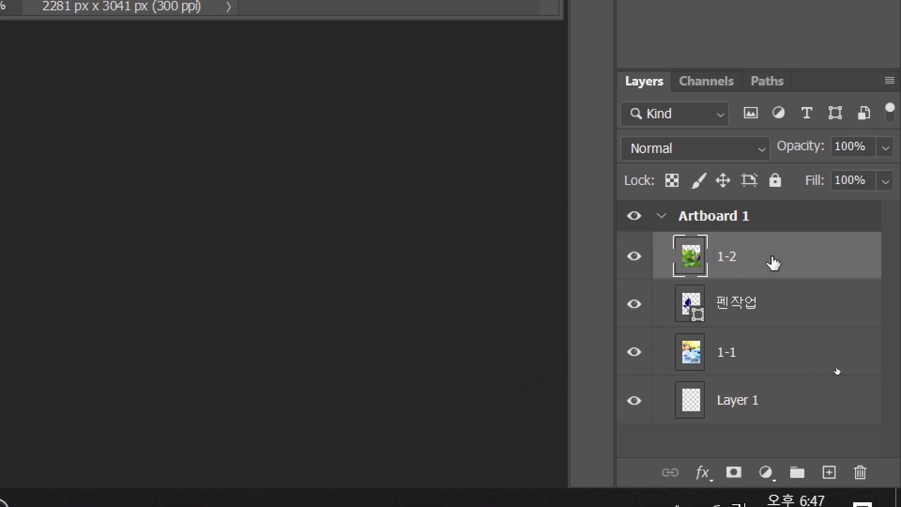
pyautogui.rightClick(779, 274)
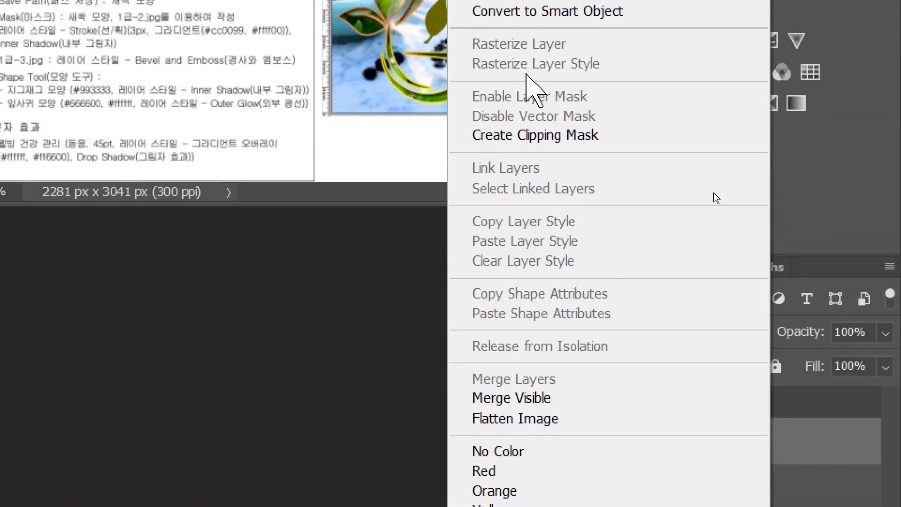
pyautogui.click(537, 135)
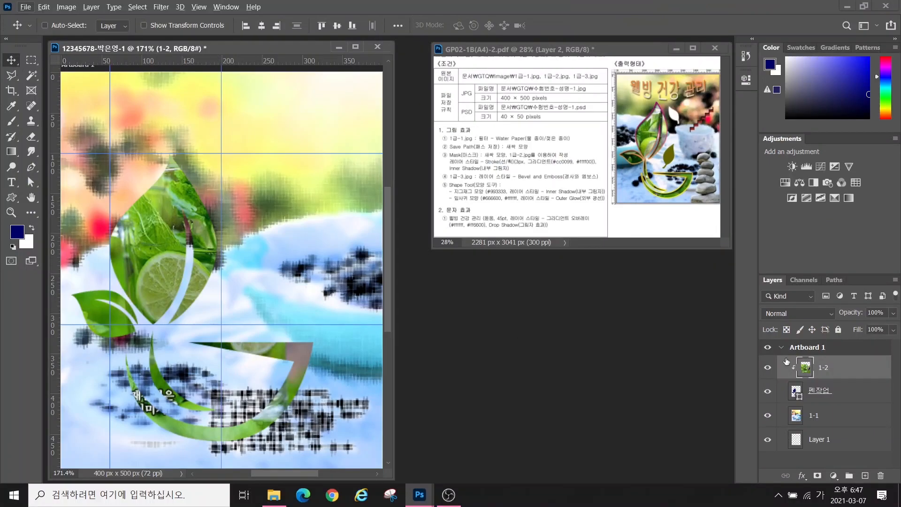
# Shift the 1-2 photo's position inside the sprout shape
pyautogui.click(842, 388)
pyautogui.click(833, 372)
pyautogui.moveTo(151, 254)
pyautogui.mouseDown()
pyautogui.moveTo(186, 229)
pyautogui.moveTo(166, 254)
pyautogui.moveTo(145, 256)
pyautogui.mouseUp()
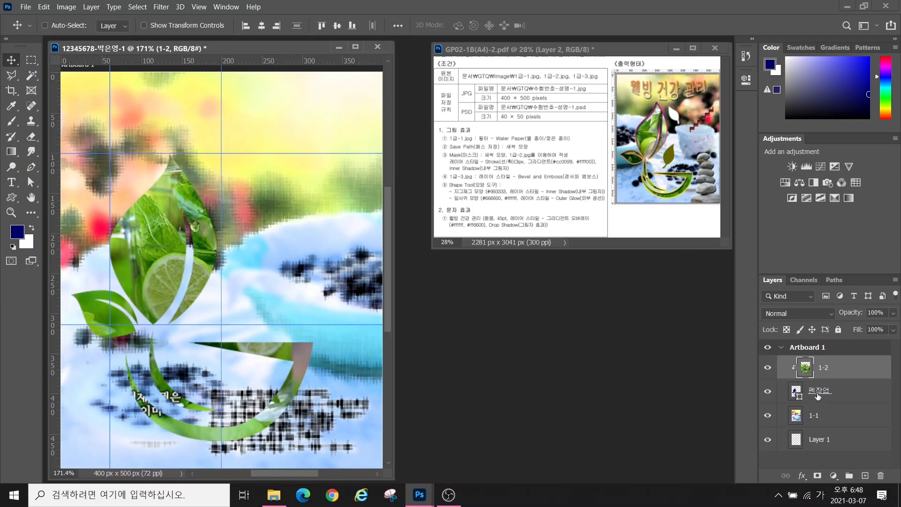
# Add a Stroke effect with Gradient fill type to the 펜작업 shape layer
pyautogui.click(817, 396)
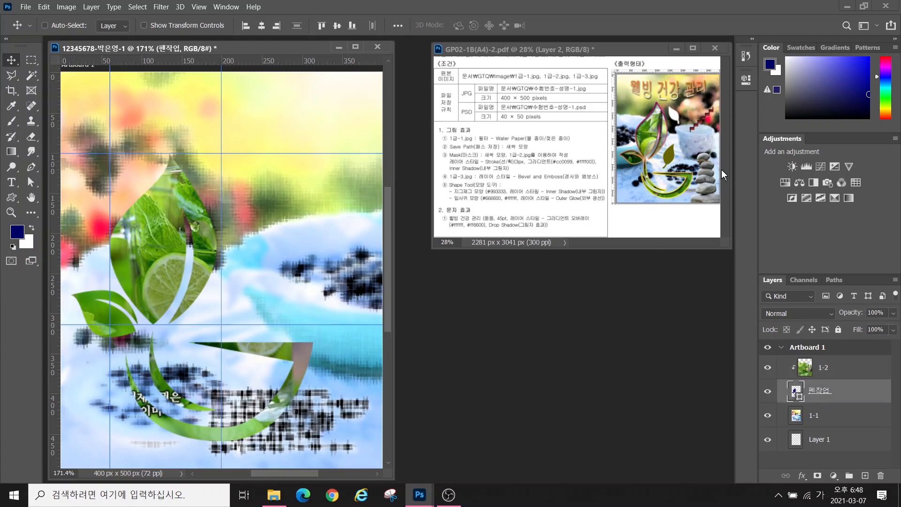
pyautogui.press('ctrl')
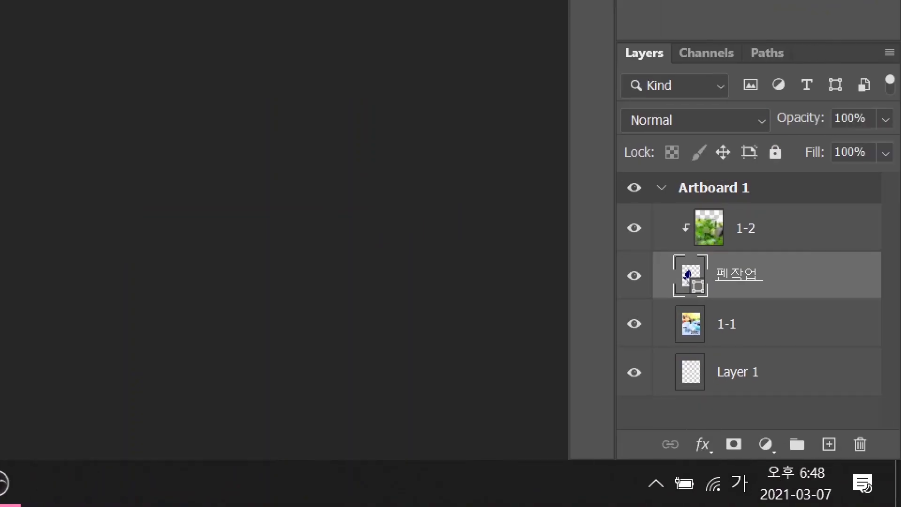
pyautogui.press('ctrl')
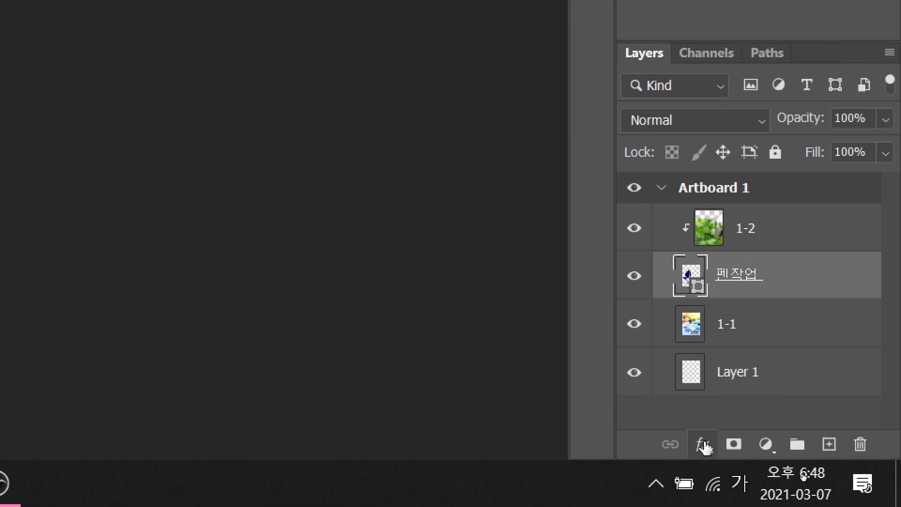
pyautogui.click(703, 444)
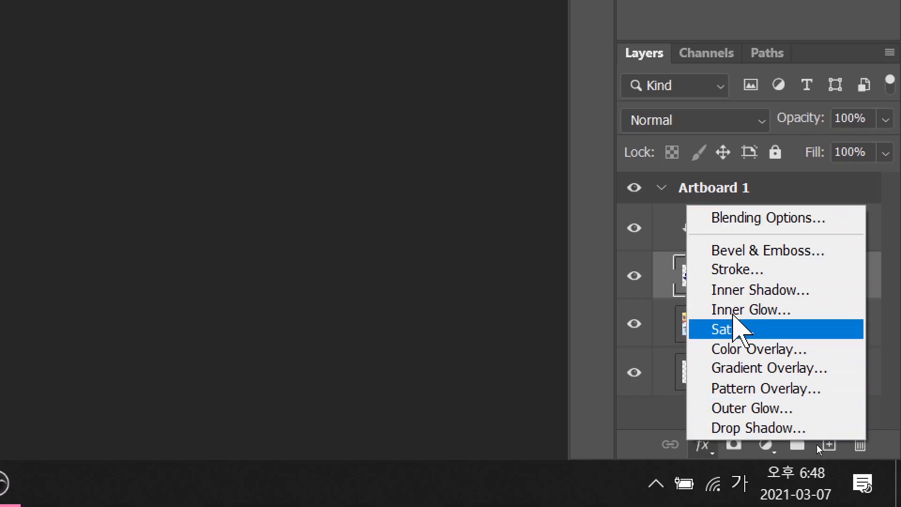
pyautogui.click(700, 273)
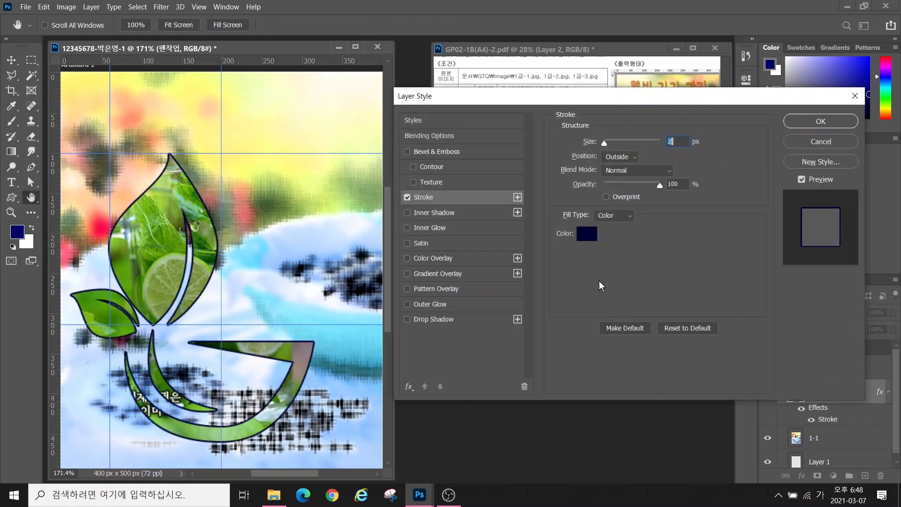
pyautogui.click(612, 217)
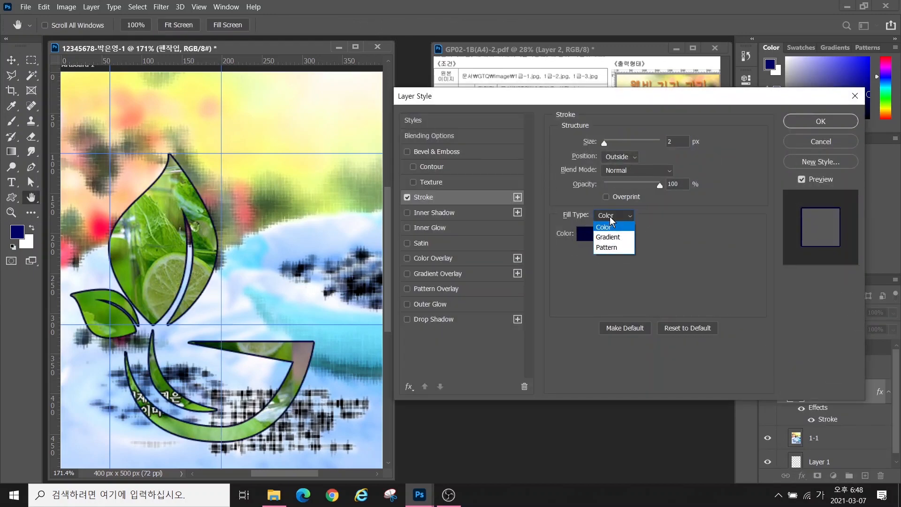
pyautogui.click(608, 237)
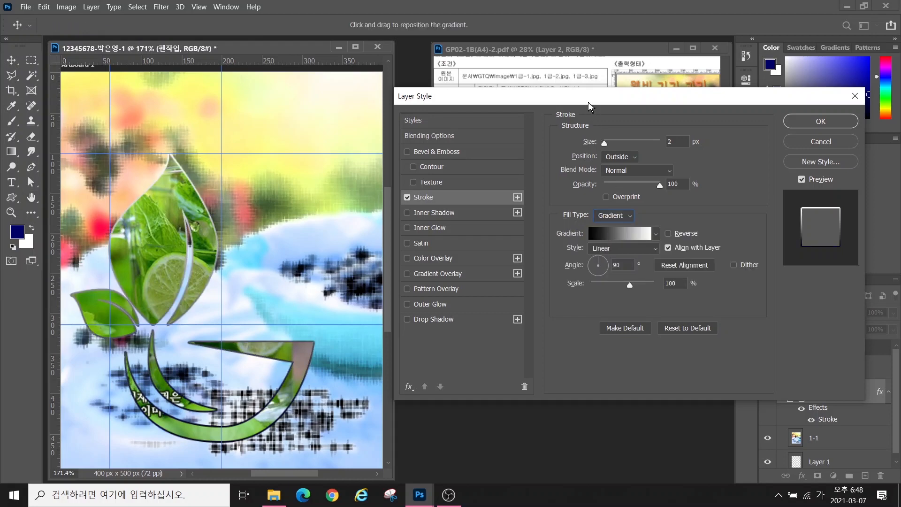
# Move the Layer Style dialog aside to see the reference and select the 2 px size
pyautogui.moveTo(580, 99); pyautogui.dragTo(540, 190)
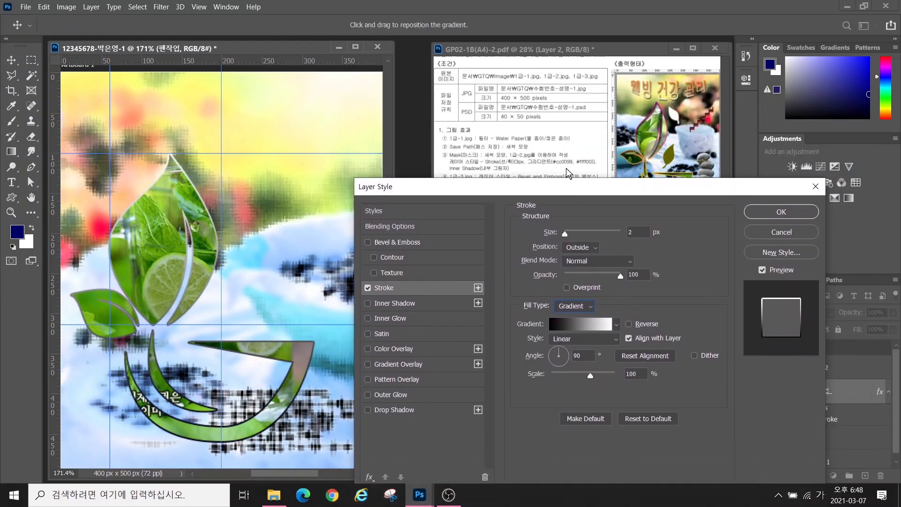
pyautogui.press('alt')
pyautogui.moveTo(502, 155)
pyautogui.mouseDown()
pyautogui.moveTo(531, 166)
pyautogui.moveTo(612, 167)
pyautogui.mouseUp()
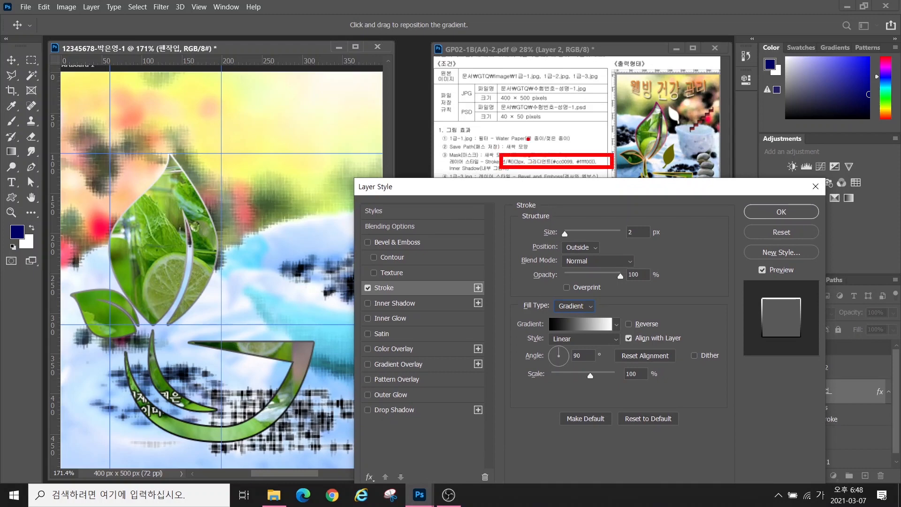
pyautogui.press('Escape')
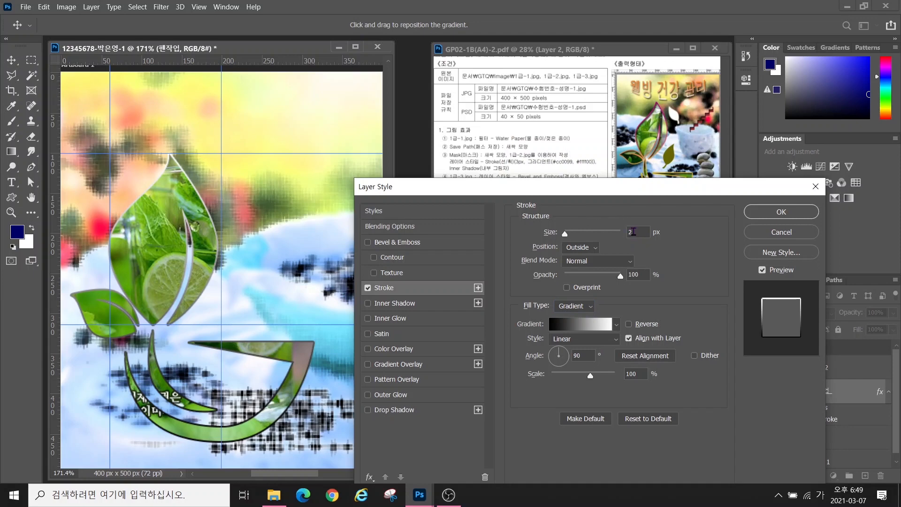
pyautogui.doubleClick(633, 232)
# Set the stroke size to 3 px and bring up the gradient's colours for editing
pyautogui.write('3')
pyautogui.click(575, 324)
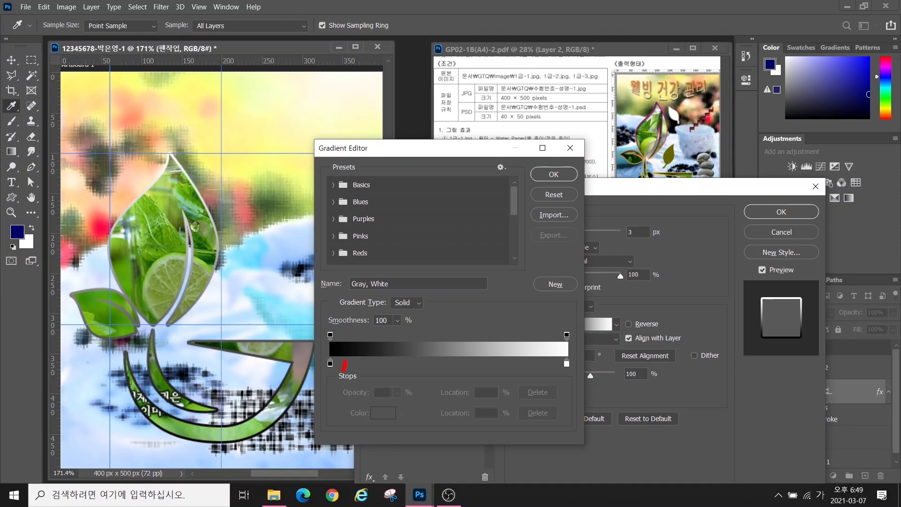
pyautogui.moveTo(345, 363)
pyautogui.mouseDown()
pyautogui.moveTo(314, 354)
pyautogui.moveTo(332, 347)
pyautogui.moveTo(346, 360)
pyautogui.mouseUp()
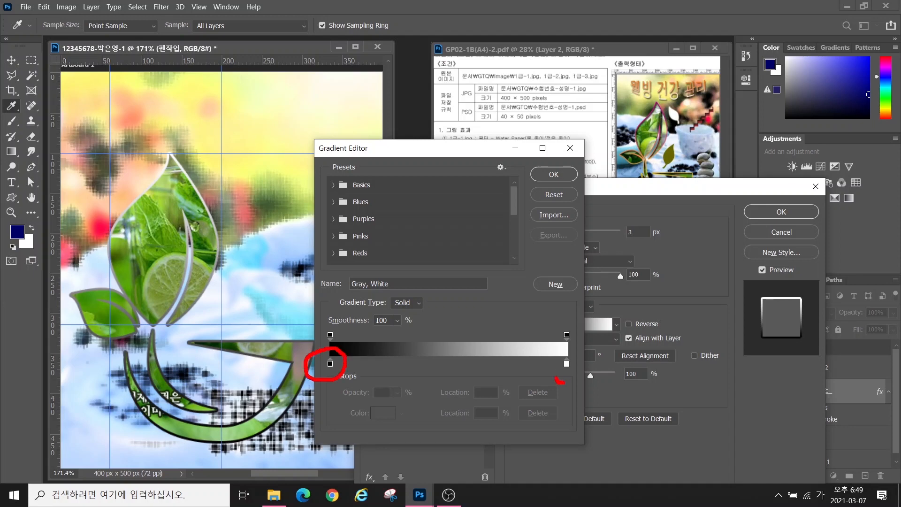
pyautogui.moveTo(556, 378)
pyautogui.mouseDown()
pyautogui.moveTo(580, 361)
pyautogui.moveTo(568, 384)
pyautogui.mouseUp()
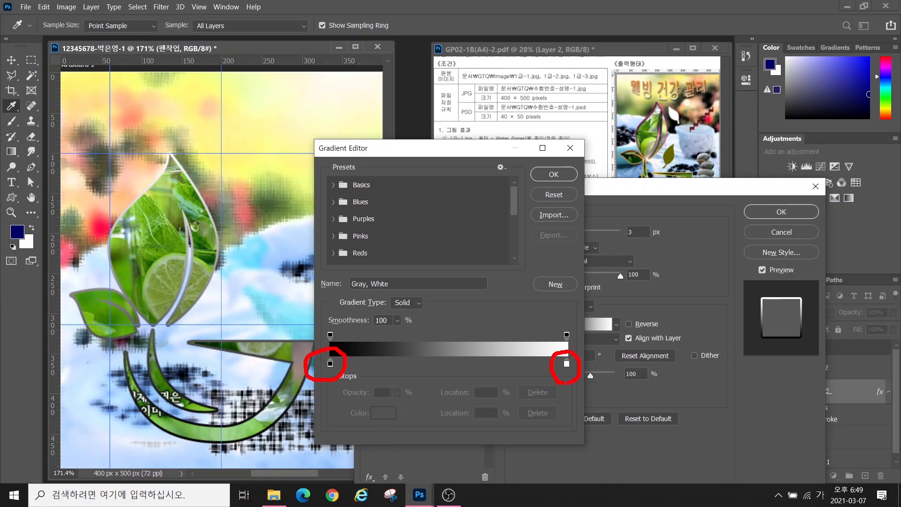
pyautogui.moveTo(347, 302); pyautogui.dragTo(355, 336)
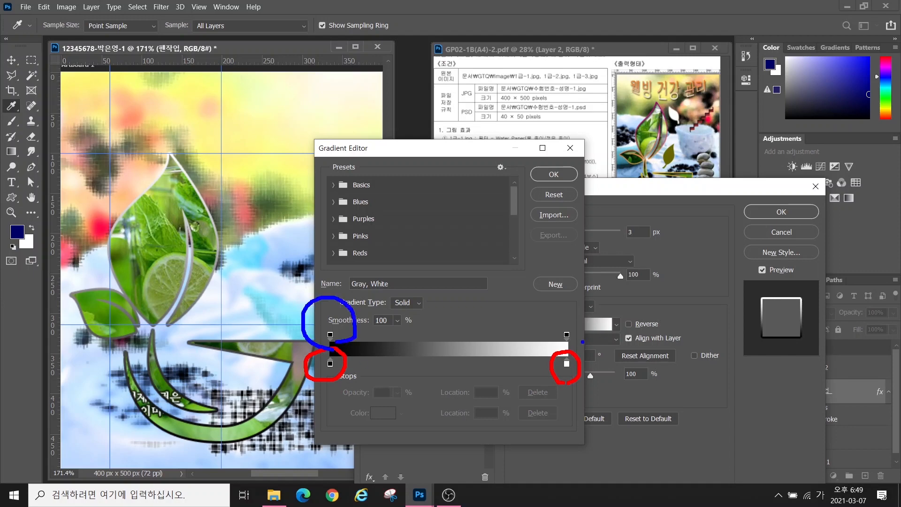
pyautogui.moveTo(583, 342)
pyautogui.mouseDown()
pyautogui.moveTo(574, 316)
pyautogui.moveTo(585, 344)
pyautogui.mouseUp()
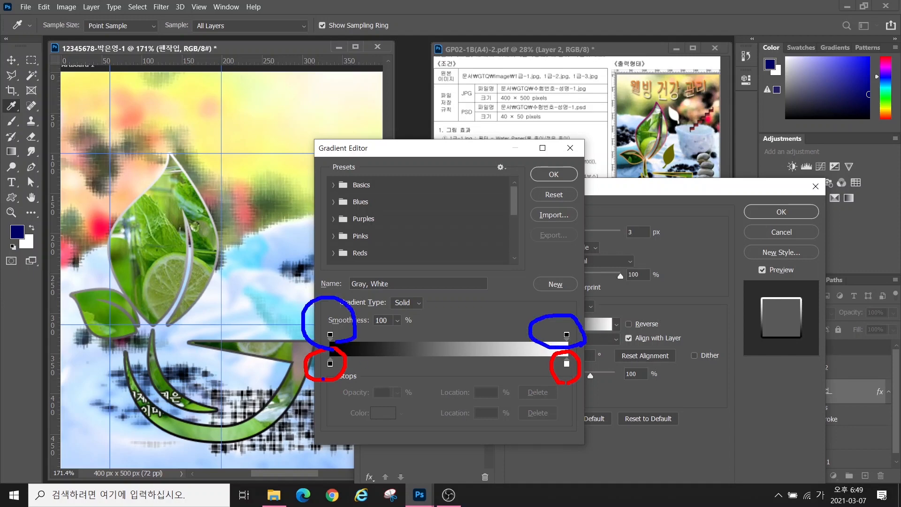
pyautogui.moveTo(329, 369); pyautogui.dragTo(280, 412)
pyautogui.moveTo(568, 372); pyautogui.dragTo(624, 409)
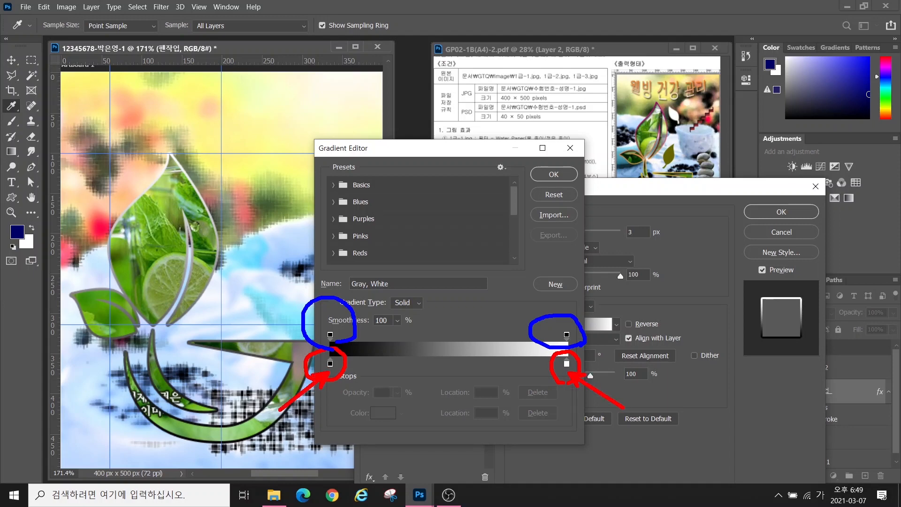
pyautogui.press('Escape')
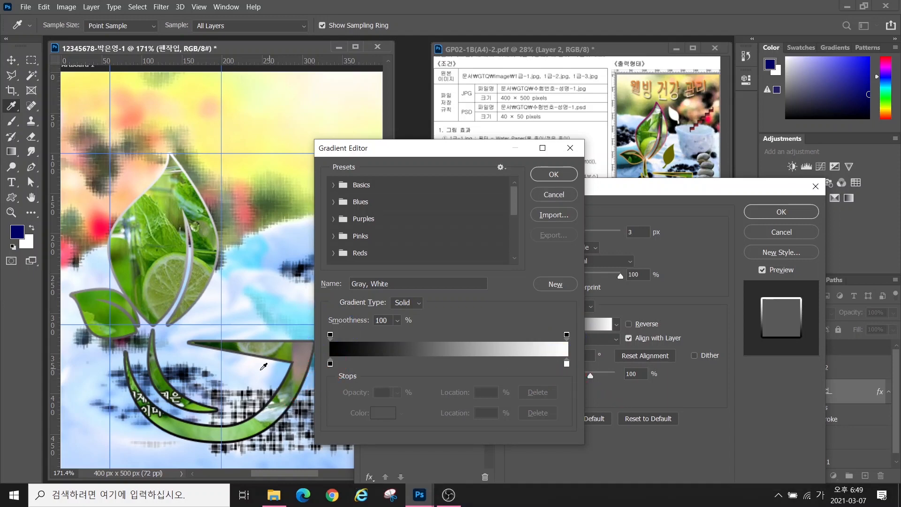
# Make the gradient's left stop magenta and right stop yellow ffff00, then accept
pyautogui.doubleClick(330, 364)
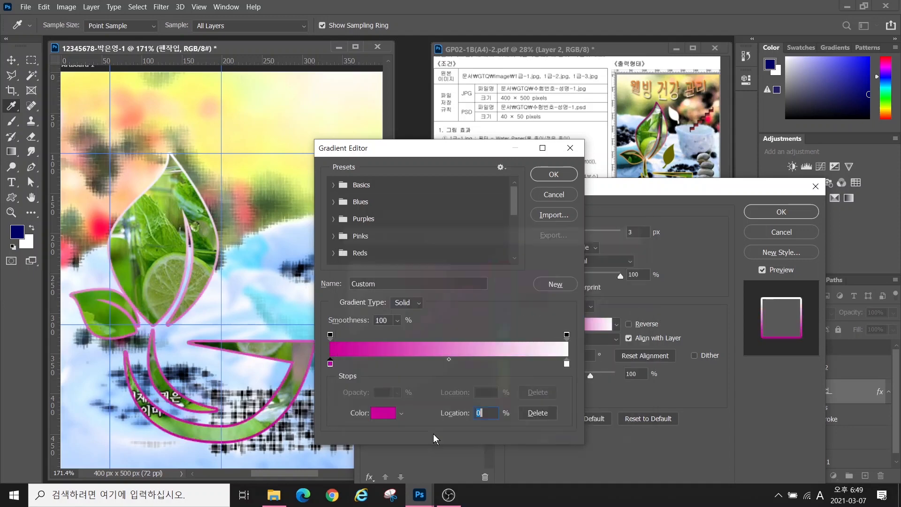
pyautogui.doubleClick(566, 364)
pyautogui.write('ffff00')
pyautogui.press('Return')
pyautogui.click(546, 176)
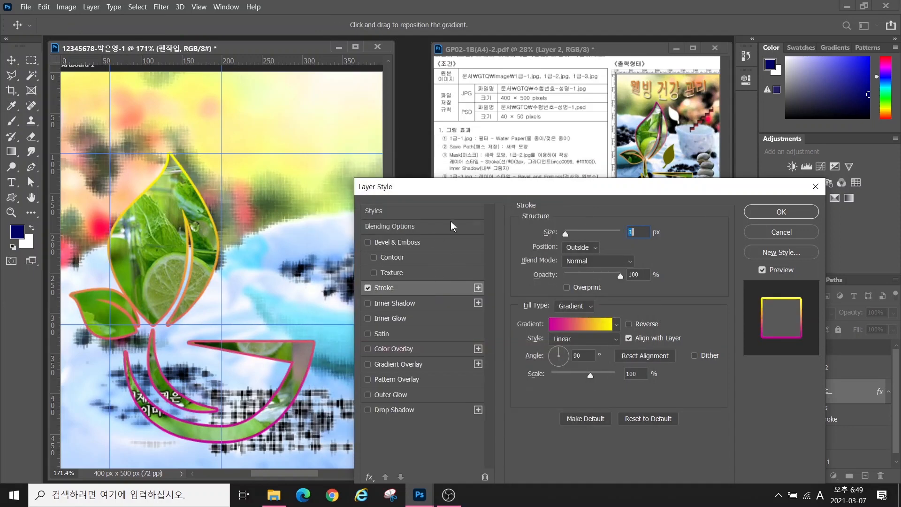
# Adjust the workspace view to compare the gradient stroke against the reference
pyautogui.press('alt')
pyautogui.moveTo(666, 134)
pyautogui.mouseDown()
pyautogui.moveTo(617, 138)
pyautogui.moveTo(637, 92)
pyautogui.moveTo(688, 133)
pyautogui.mouseUp()
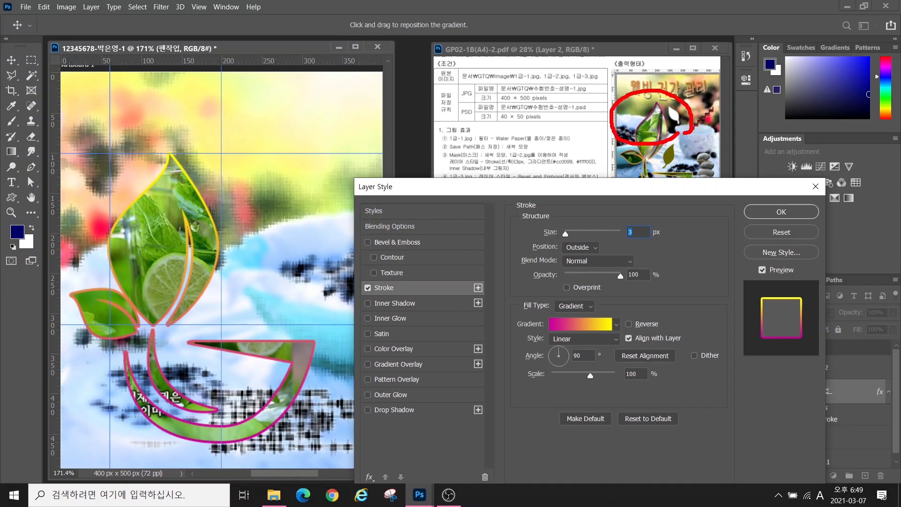
pyautogui.moveTo(671, 183)
pyautogui.mouseDown()
pyautogui.moveTo(644, 135)
pyautogui.moveTo(682, 183)
pyautogui.mouseUp()
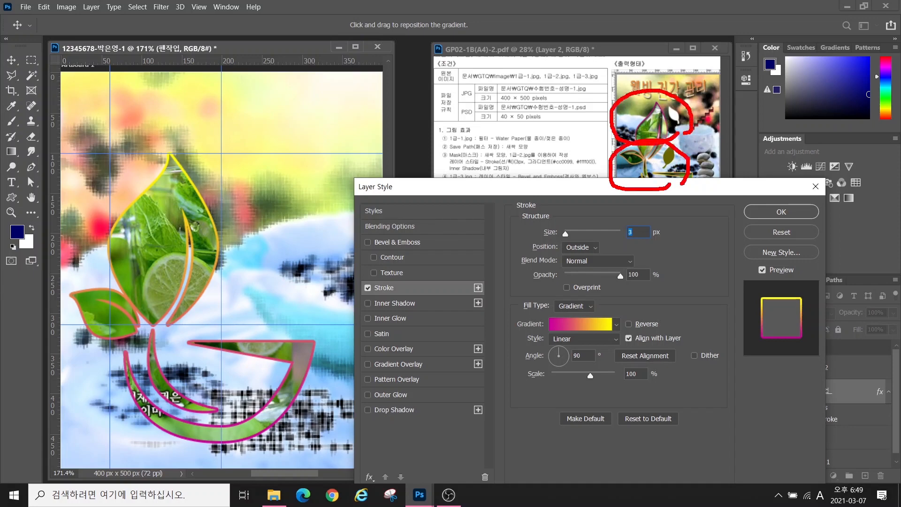
pyautogui.moveTo(253, 430)
pyautogui.mouseDown()
pyautogui.moveTo(217, 323)
pyautogui.moveTo(235, 392)
pyautogui.mouseUp()
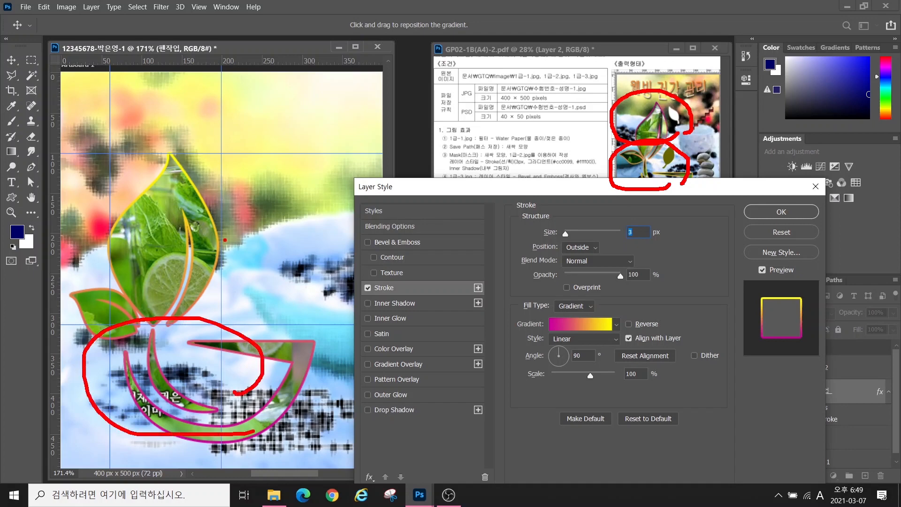
pyautogui.moveTo(221, 270)
pyautogui.mouseDown()
pyautogui.moveTo(126, 138)
pyautogui.moveTo(207, 248)
pyautogui.mouseUp()
pyautogui.press('Escape')
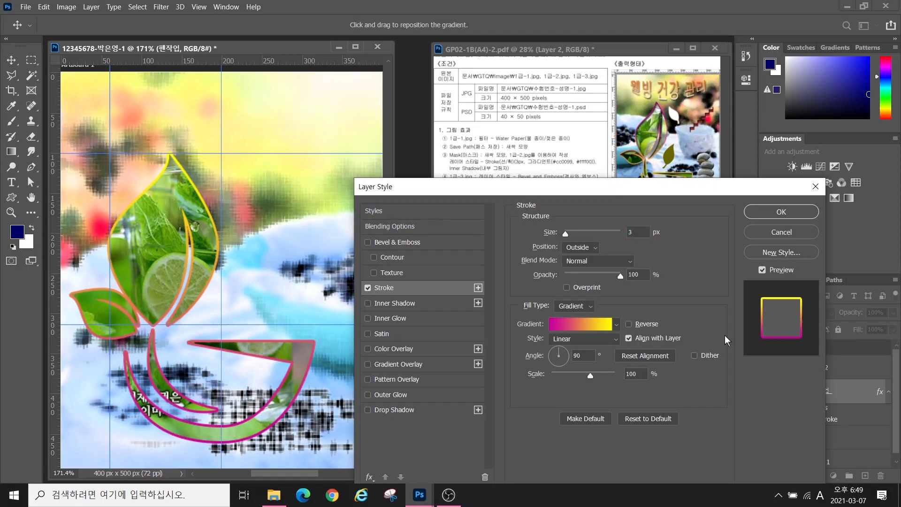
pyautogui.hotkey('alt', '2')
pyautogui.moveTo(517, 344); pyautogui.dragTo(642, 366)
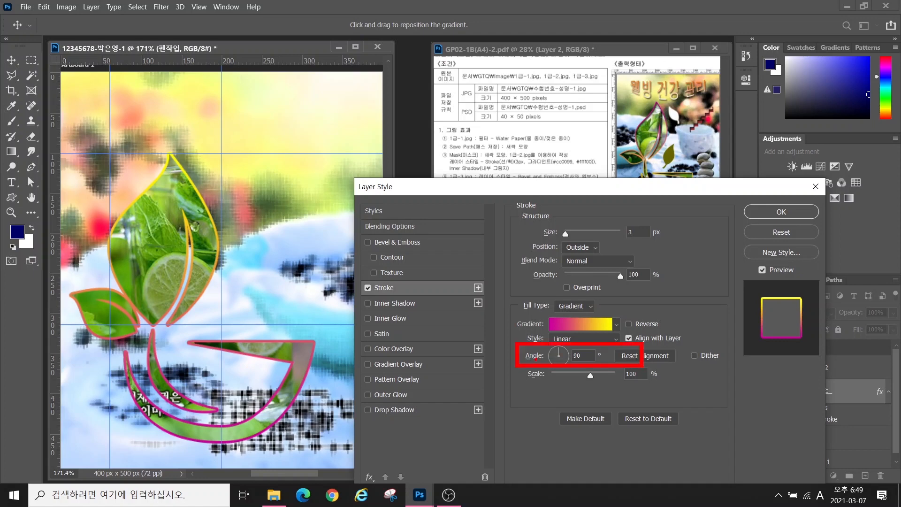
pyautogui.press('Escape')
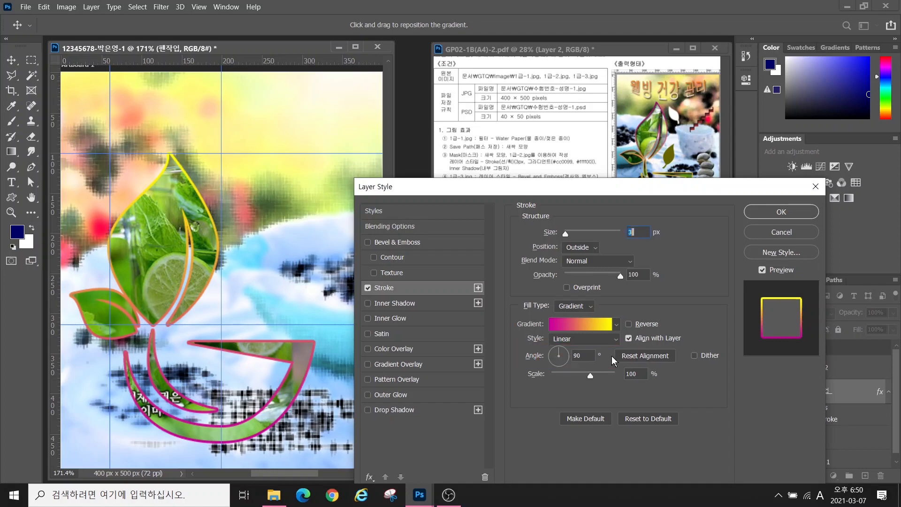
# Set the stroke gradient angle to about -94° for magenta on top, add Inner Shadow, and apply
pyautogui.click(559, 361)
pyautogui.click(558, 363)
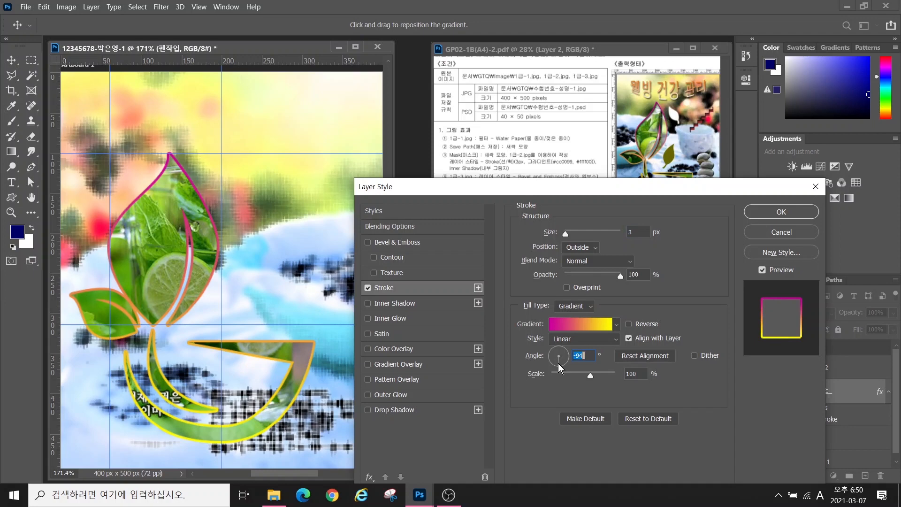
pyautogui.click(384, 304)
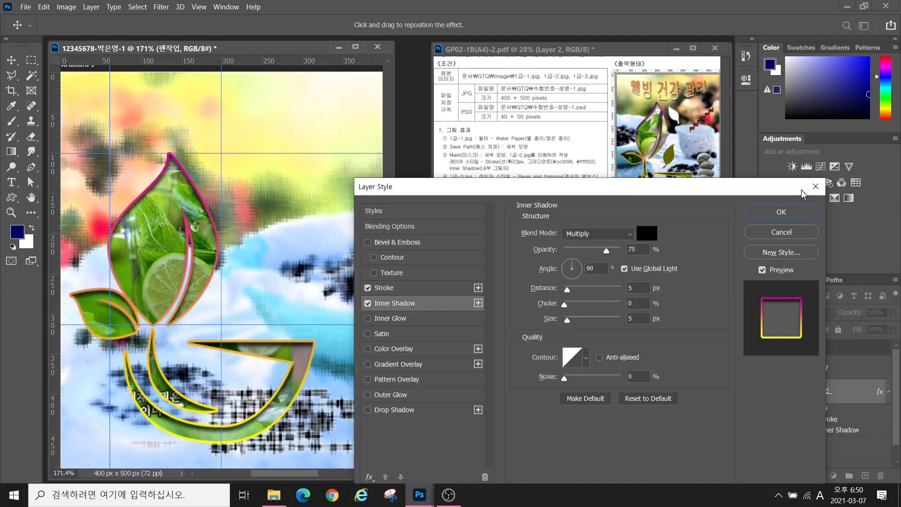
pyautogui.click(781, 211)
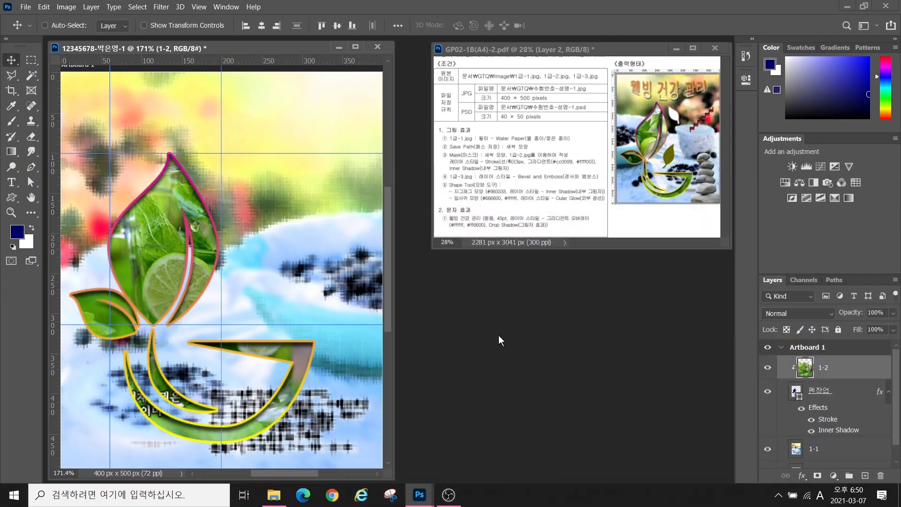
# Open the stone image 1급-3.jpg
pyautogui.hotkey('ctrl', 'o')
pyautogui.click(742, 169)
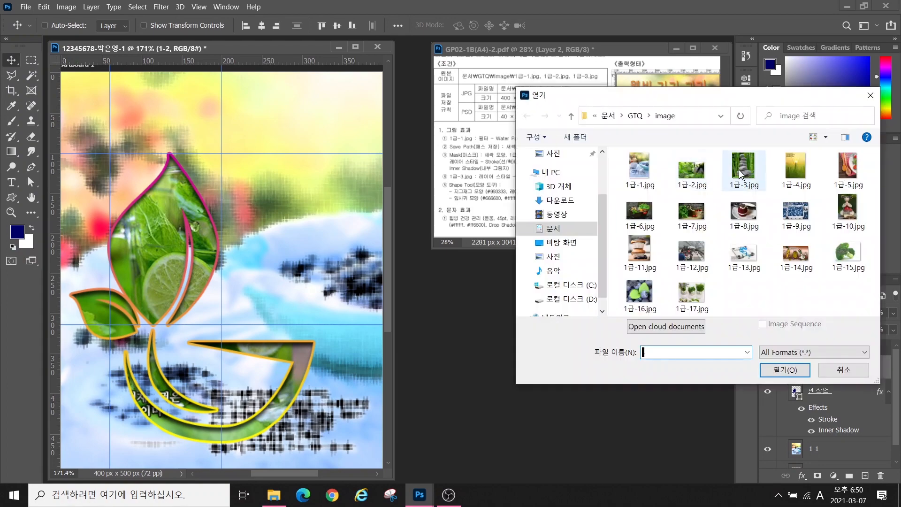
pyautogui.click(783, 370)
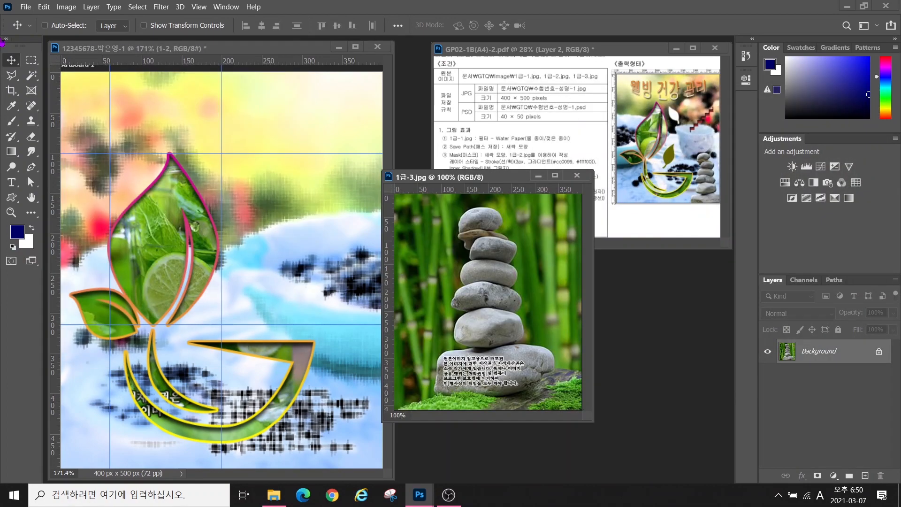
# Paint a Quick Selection over the stacked stones
pyautogui.moveTo(31, 73); pyautogui.dragTo(93, 85)
pyautogui.moveTo(480, 229)
pyautogui.mouseDown()
pyautogui.moveTo(489, 279)
pyautogui.moveTo(485, 361)
pyautogui.moveTo(518, 363)
pyautogui.mouseUp()
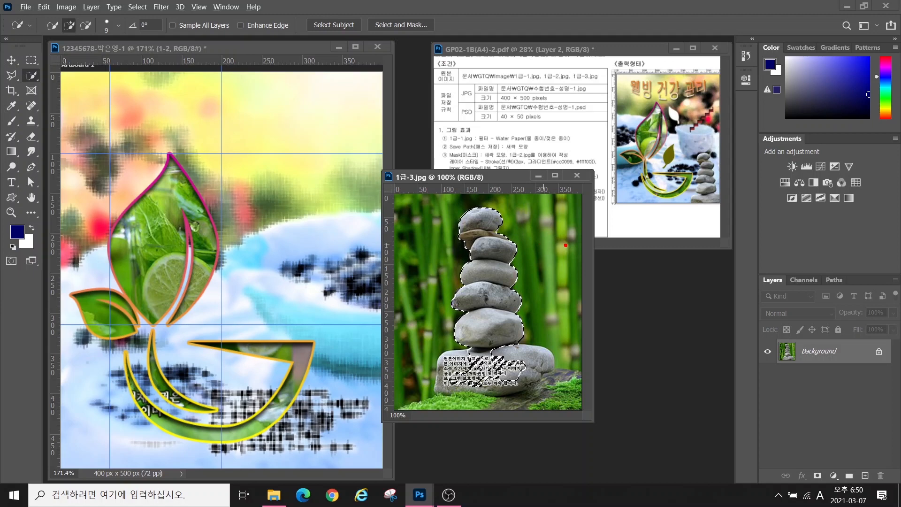
pyautogui.moveTo(566, 229)
pyautogui.mouseDown()
pyautogui.moveTo(535, 232)
pyautogui.moveTo(530, 286)
pyautogui.moveTo(569, 286)
pyautogui.mouseUp()
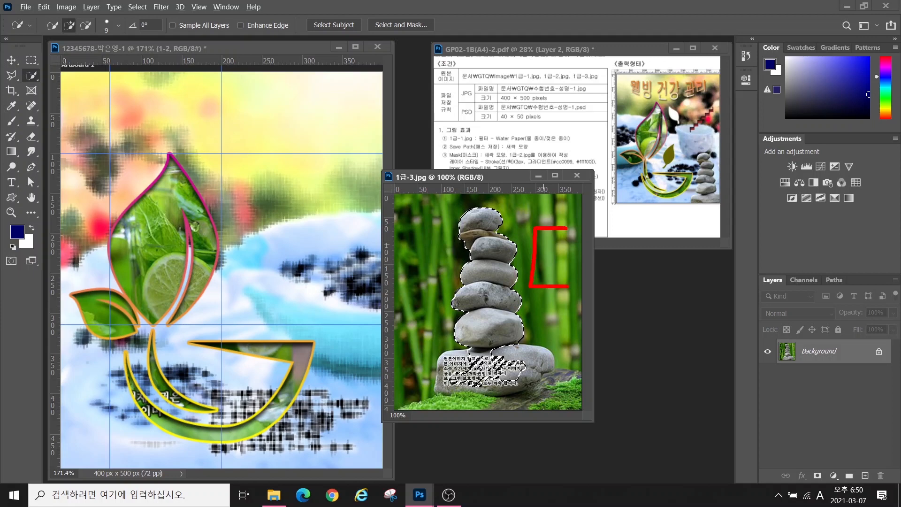
pyautogui.moveTo(618, 228)
pyautogui.mouseDown()
pyautogui.moveTo(664, 229)
pyautogui.moveTo(664, 283)
pyautogui.moveTo(629, 283)
pyautogui.mouseUp()
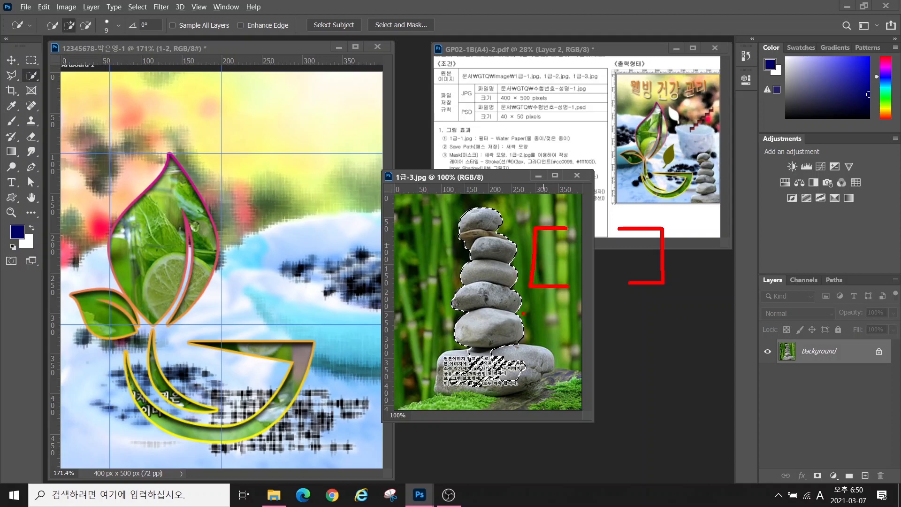
pyautogui.moveTo(522, 314); pyautogui.dragTo(516, 331)
pyautogui.moveTo(526, 323)
pyautogui.mouseDown()
pyautogui.moveTo(556, 319)
pyautogui.moveTo(545, 361)
pyautogui.mouseUp()
pyautogui.moveTo(634, 316)
pyautogui.mouseDown()
pyautogui.moveTo(641, 344)
pyautogui.moveTo(631, 332)
pyautogui.moveTo(666, 328)
pyautogui.mouseUp()
pyautogui.moveTo(669, 310); pyautogui.dragTo(667, 364)
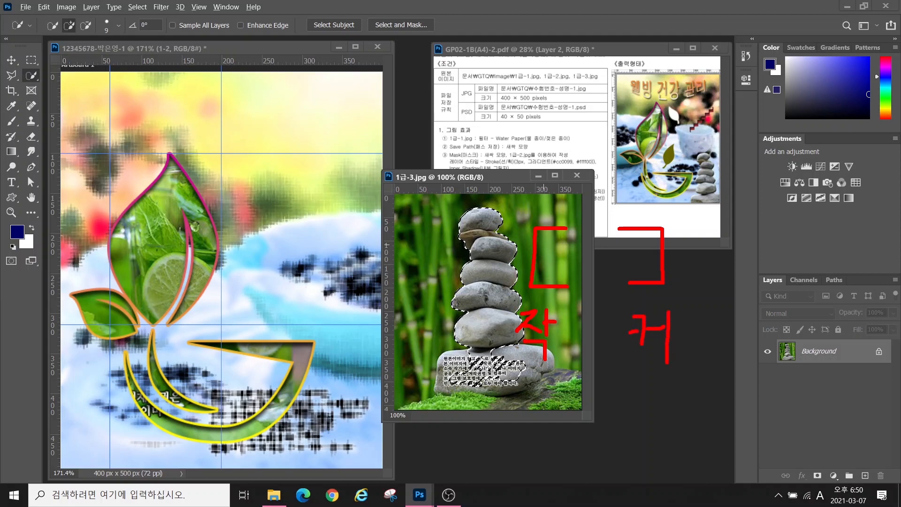
pyautogui.press('Escape')
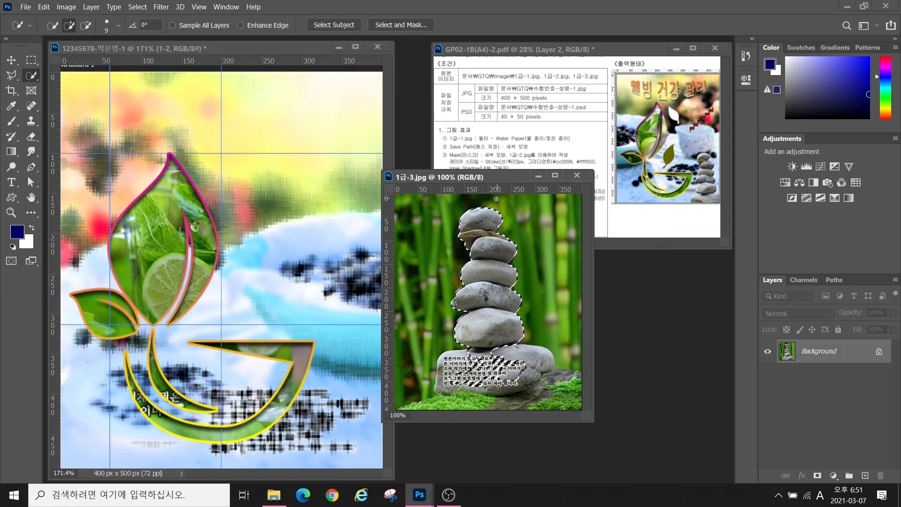
# Enlarge the selection brush to 60 and add the bottom stone and its caption text
pyautogui.press('[')
pyautogui.press('[')
pyautogui.press(']')
pyautogui.press(']')
pyautogui.press(']')
pyautogui.press(']')
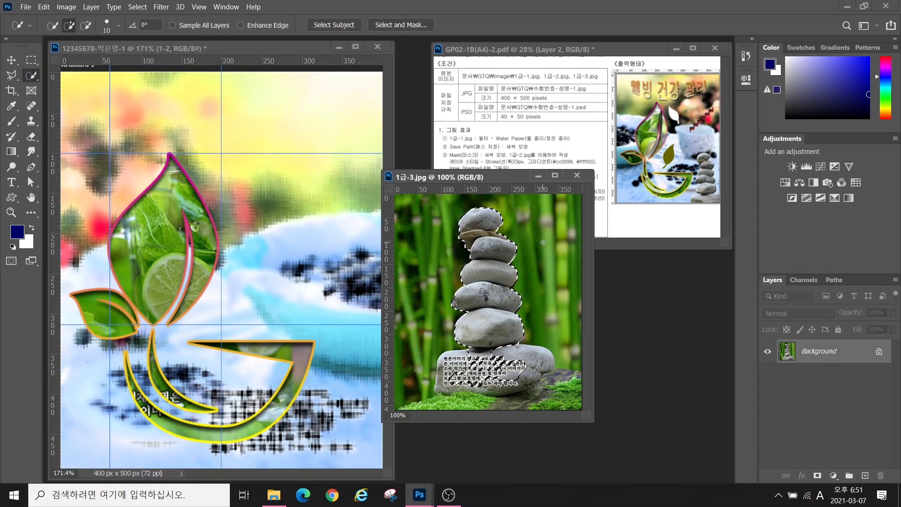
pyautogui.press(']')
pyautogui.press(']')
pyautogui.press(']')
pyautogui.press(']')
pyautogui.press(']')
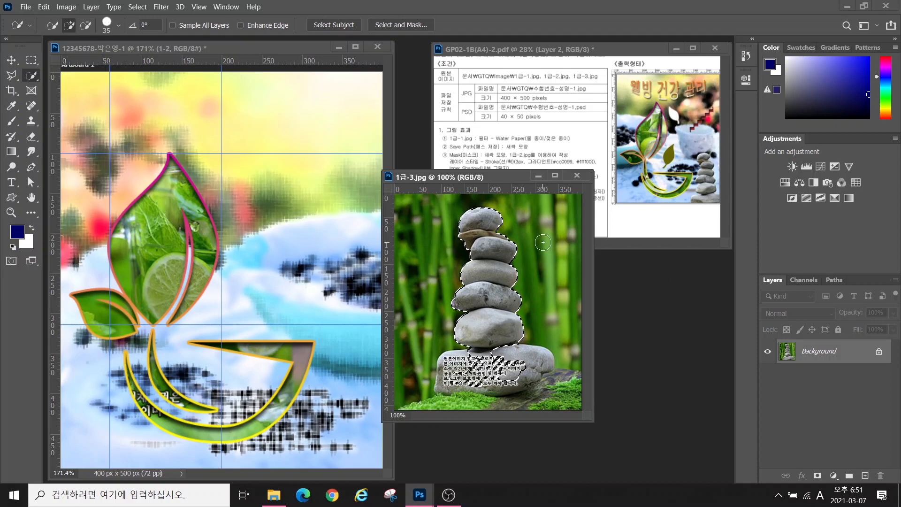
pyautogui.press(']')
pyautogui.press(']')
pyautogui.press(']')
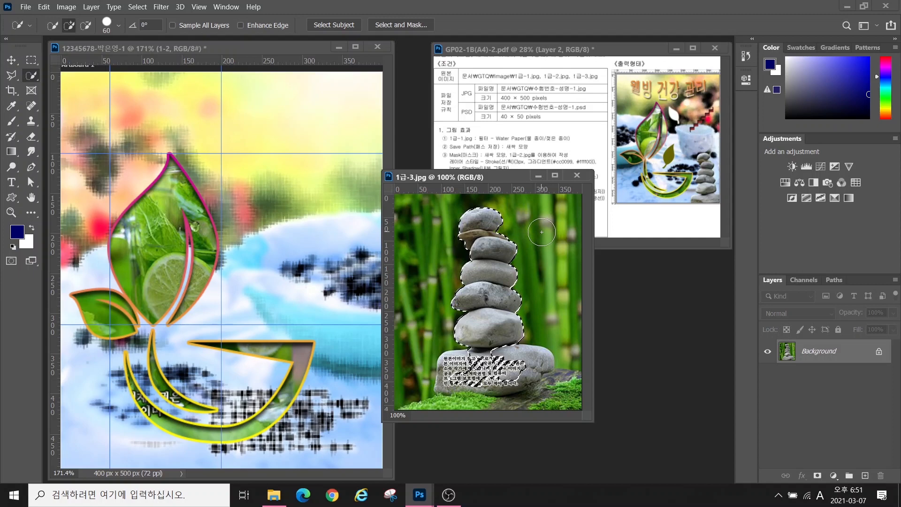
pyautogui.press('capslock')
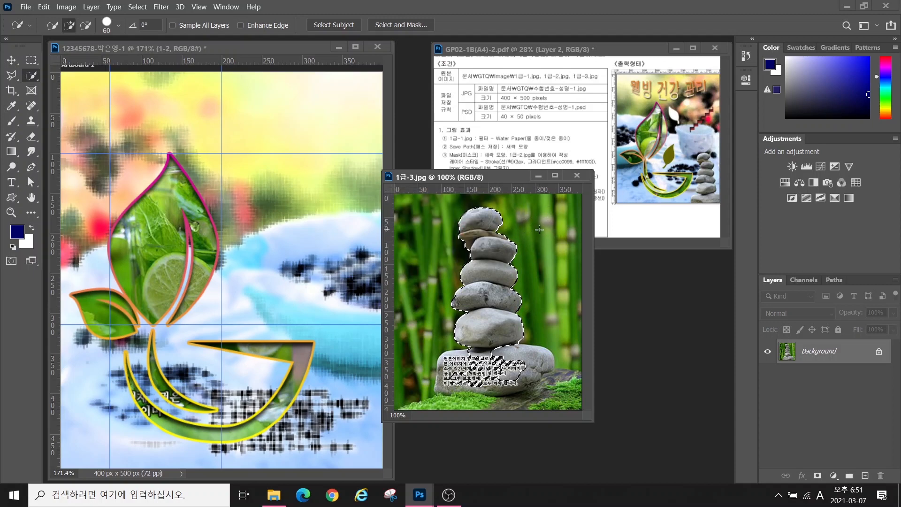
pyautogui.press('capslock')
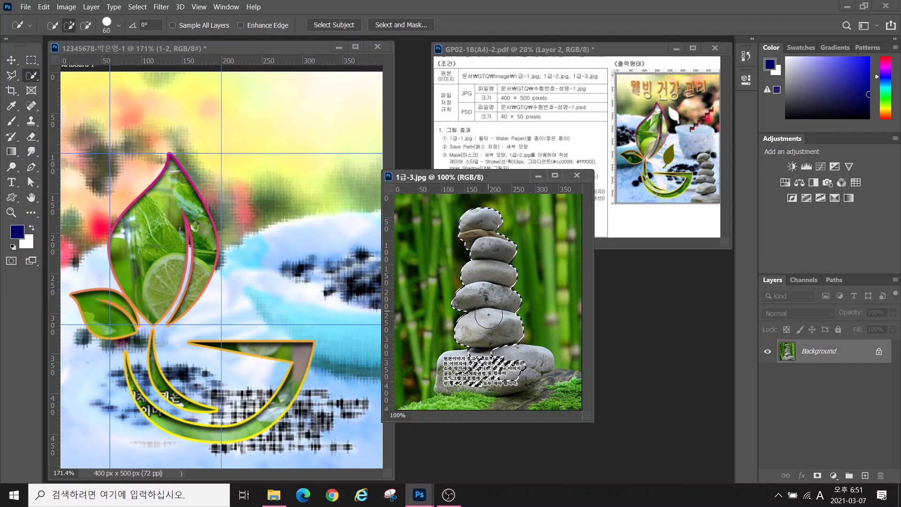
pyautogui.moveTo(502, 359)
pyautogui.mouseDown()
pyautogui.moveTo(457, 357)
pyautogui.moveTo(456, 385)
pyautogui.mouseUp()
# Drag the selected stones into the composition and name the new layer 1-3
pyautogui.press('v')
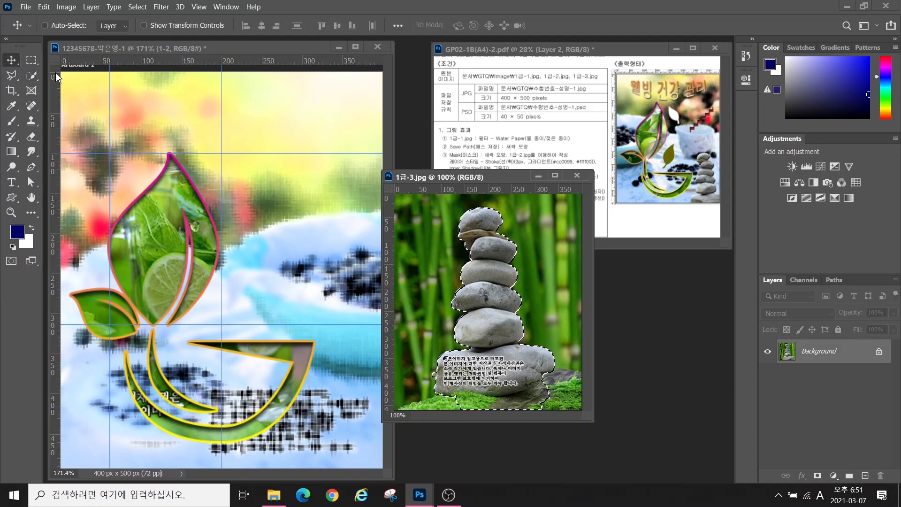
pyautogui.moveTo(516, 305); pyautogui.dragTo(270, 301)
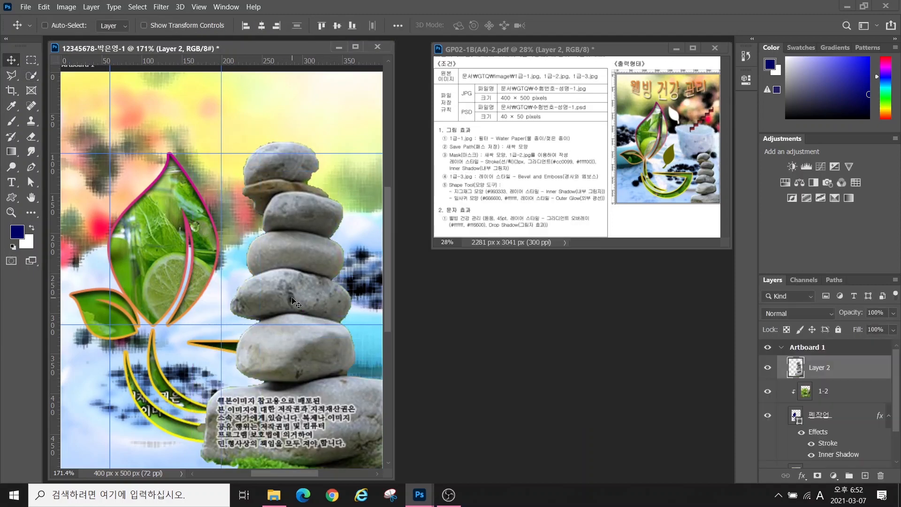
pyautogui.doubleClick(819, 367)
pyautogui.write('1-3')
pyautogui.press('Return')
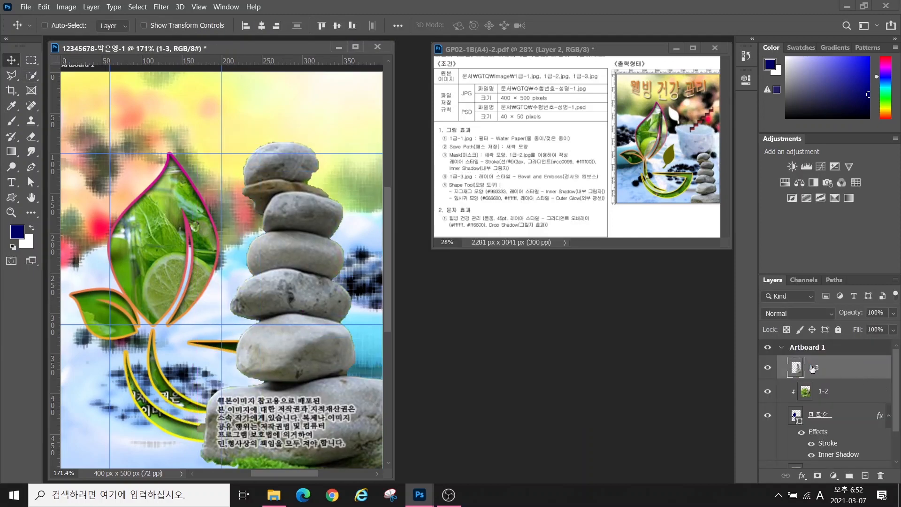
pyautogui.moveTo(306, 295); pyautogui.dragTo(320, 282)
# Free-transform the stones to about half size and place them at the bottom right
pyautogui.hotkey('ctrl', 't')
pyautogui.moveTo(197, 130); pyautogui.dragTo(284, 335)
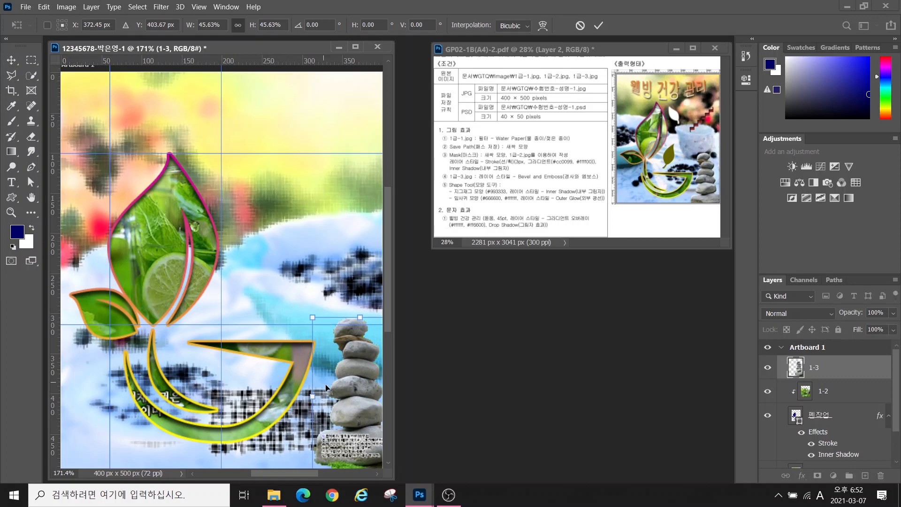
pyautogui.moveTo(325, 385); pyautogui.dragTo(310, 370)
pyautogui.moveTo(299, 305); pyautogui.dragTo(270, 283)
pyautogui.moveTo(343, 380); pyautogui.dragTo(347, 400)
pyautogui.press('Return')
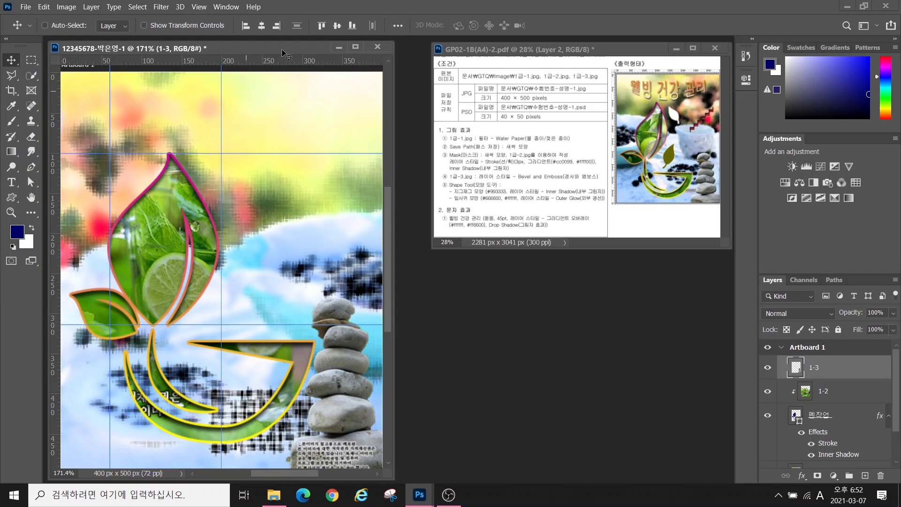
# Choose the Custom Shape Tool from the shape tool flyout in the toolbar
pyautogui.click(13, 198)
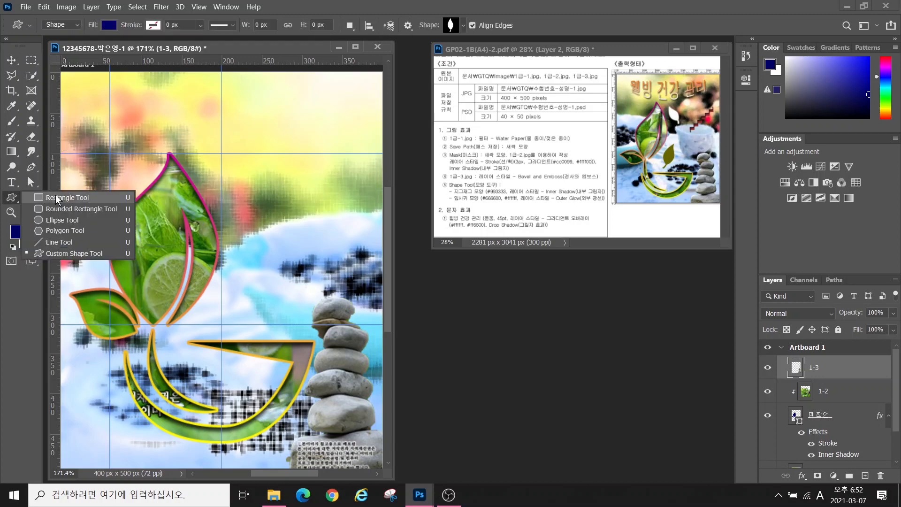
pyautogui.click(57, 221)
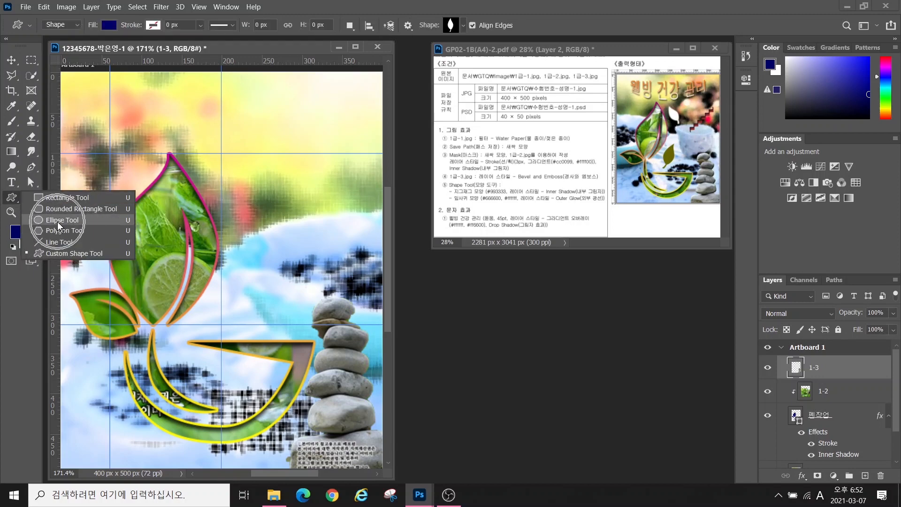
pyautogui.click(54, 252)
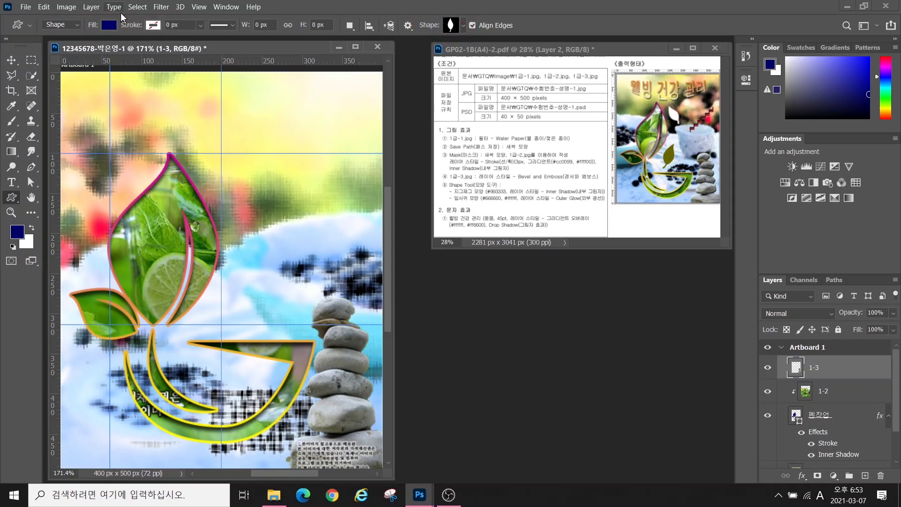
# Browse the Legacy Shapes and More and All Legacy Default Shapes folders in the Shape picker, then open the Window menu
pyautogui.click(463, 28)
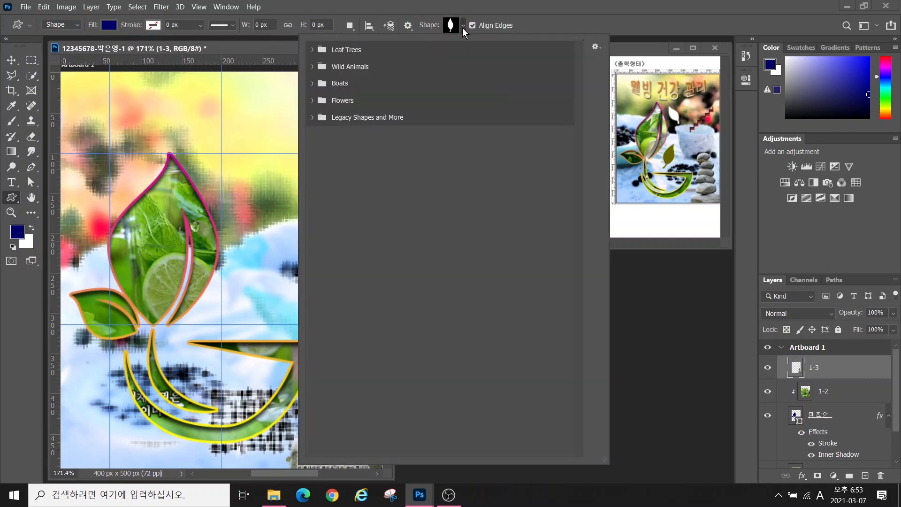
pyautogui.click(312, 118)
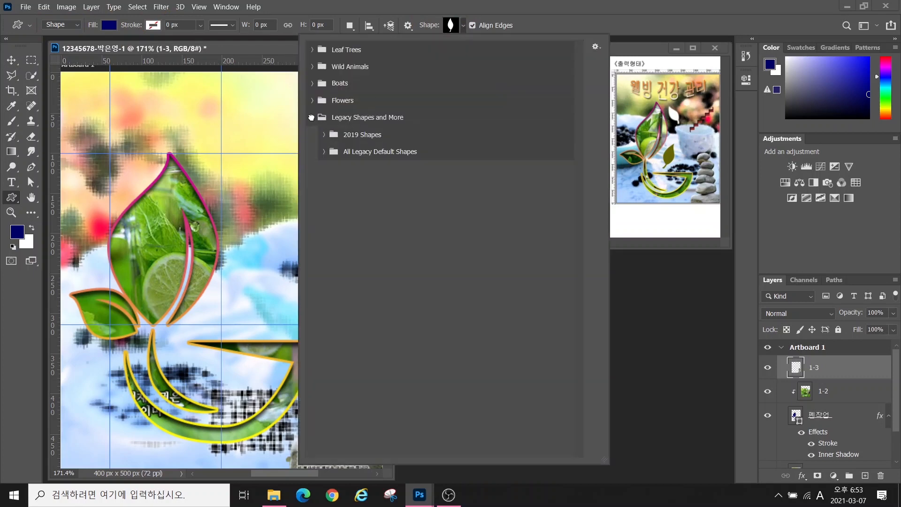
pyautogui.click(324, 151)
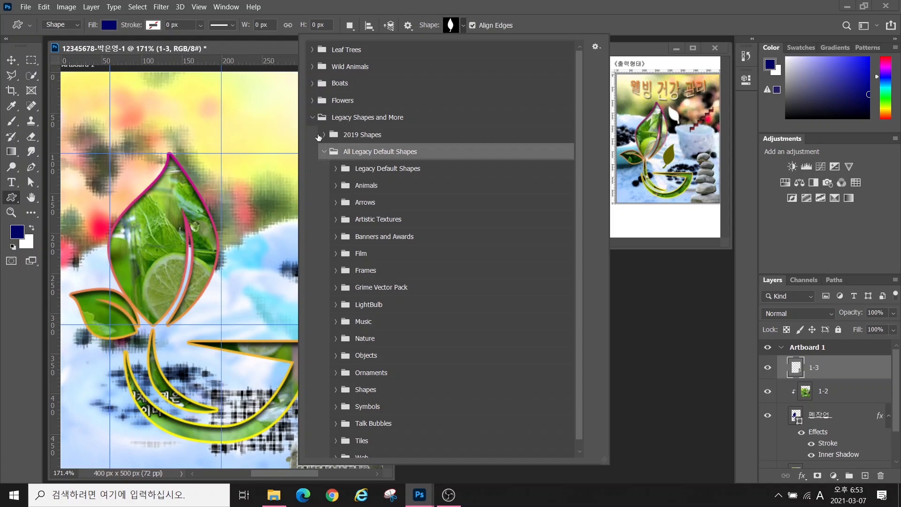
pyautogui.click(323, 151)
pyautogui.click(313, 118)
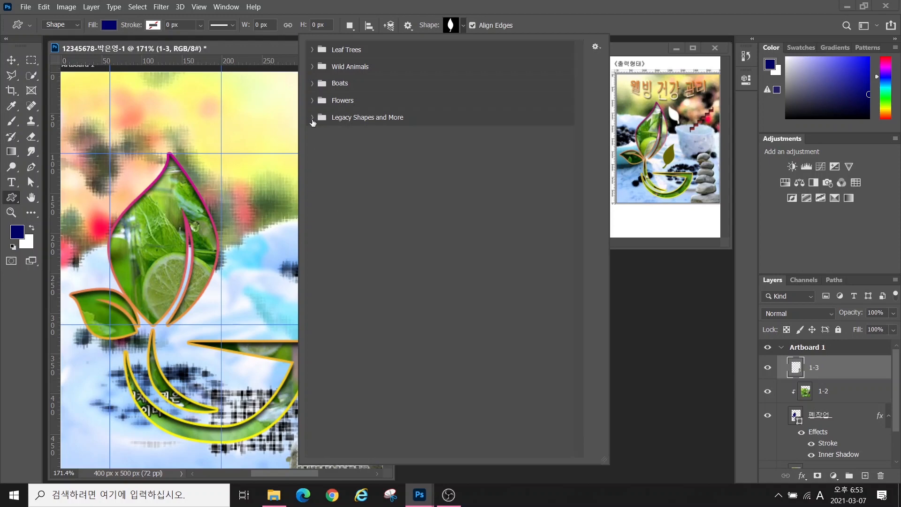
pyautogui.click(224, 7)
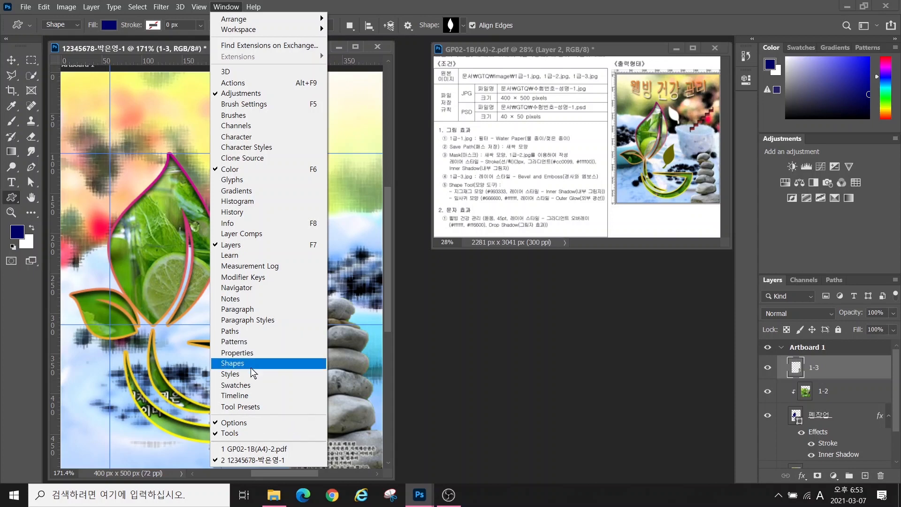
# Show the Shapes panel and look through its flyout menu options before closing it
pyautogui.click(235, 364)
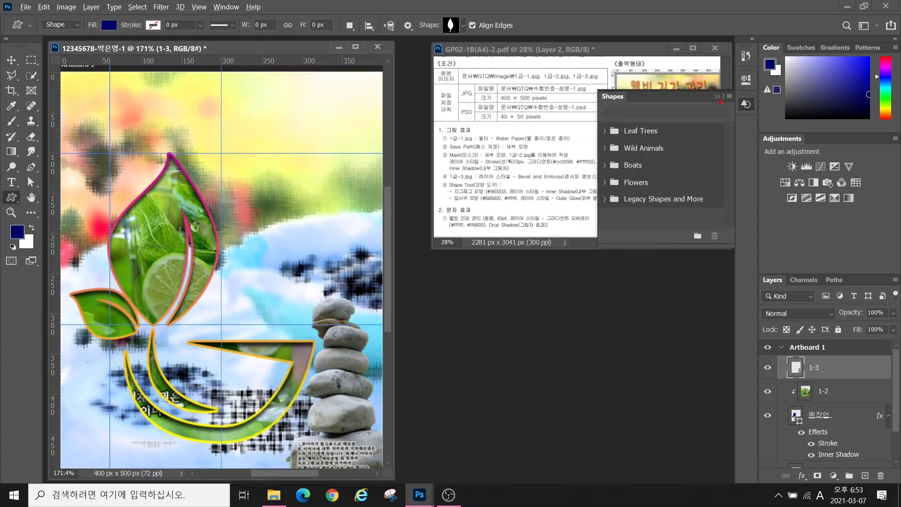
pyautogui.moveTo(580, 88); pyautogui.dragTo(757, 238)
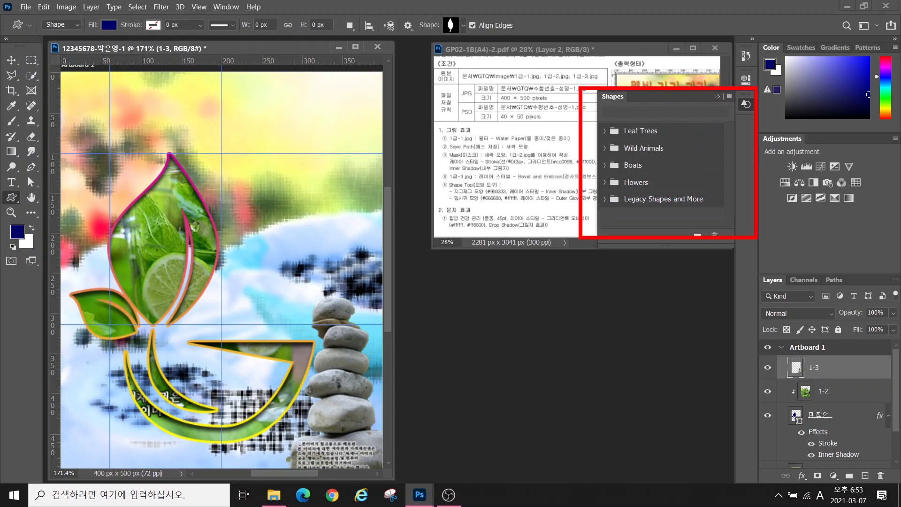
pyautogui.press('Escape')
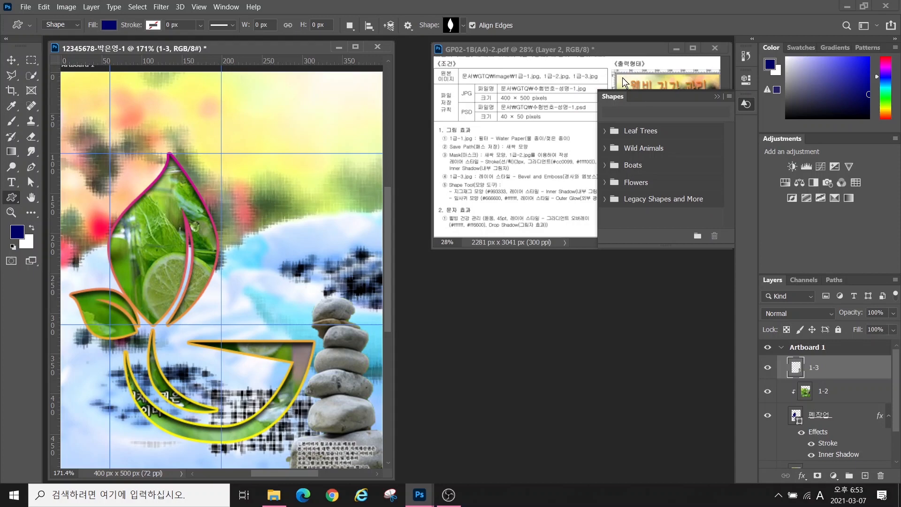
pyautogui.click(730, 97)
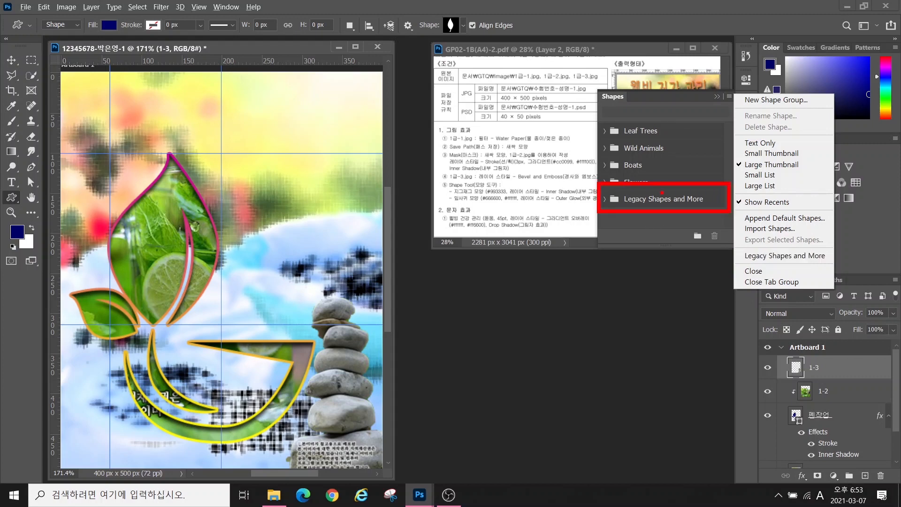
pyautogui.press('Escape')
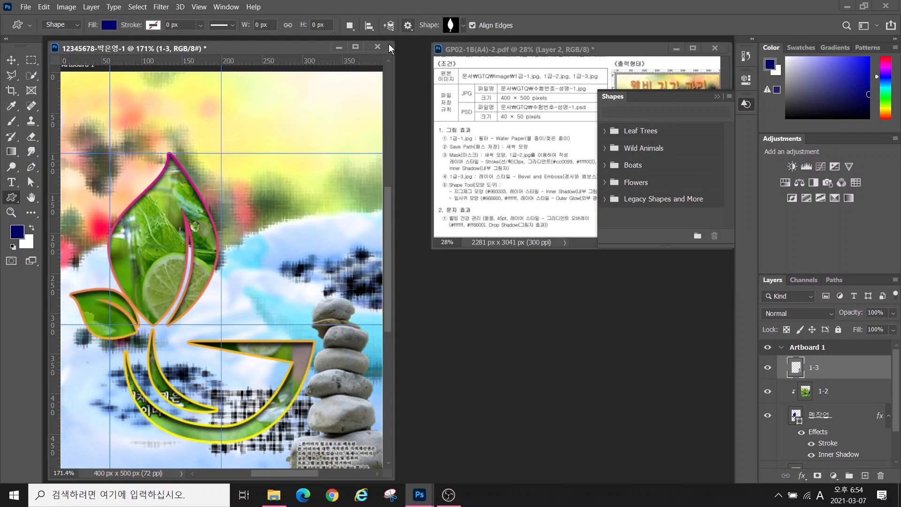
# Pick the leaf from Legacy Shapes and More > All Legacy Default Shapes > Nature
pyautogui.click(462, 27)
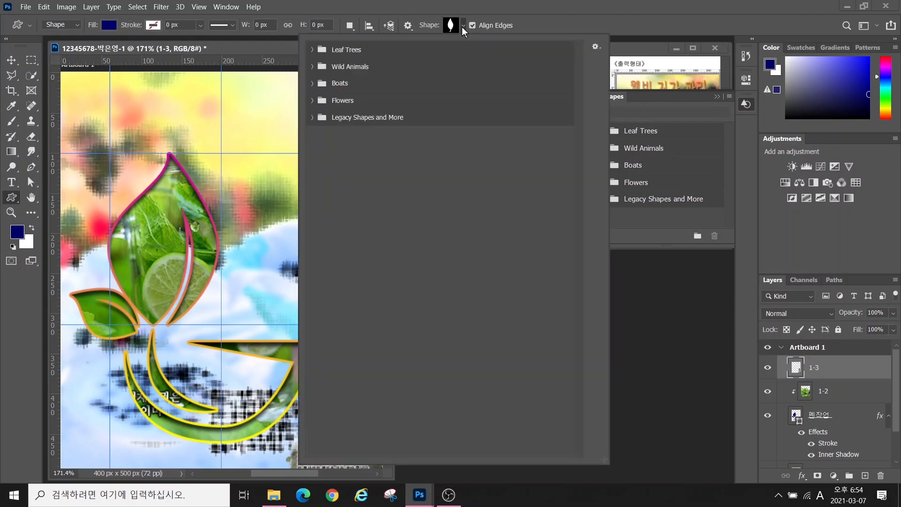
pyautogui.click(313, 118)
pyautogui.click(323, 152)
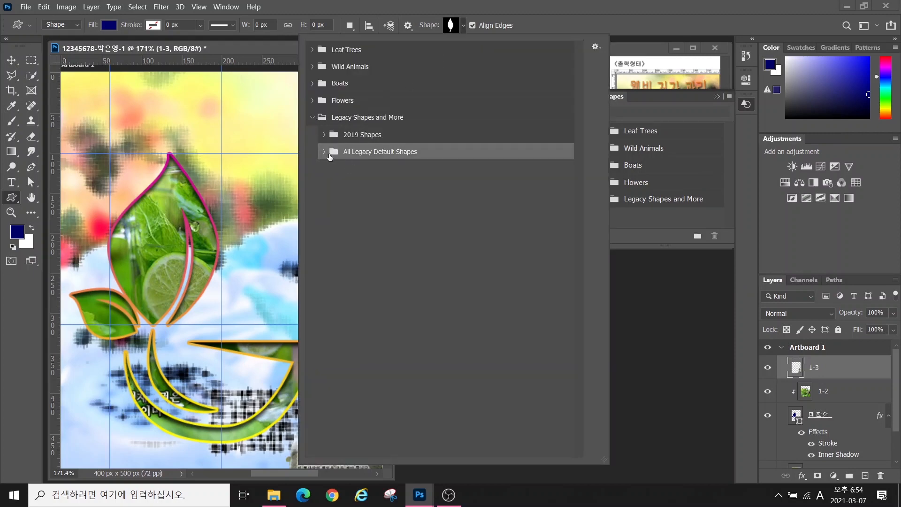
pyautogui.click(324, 152)
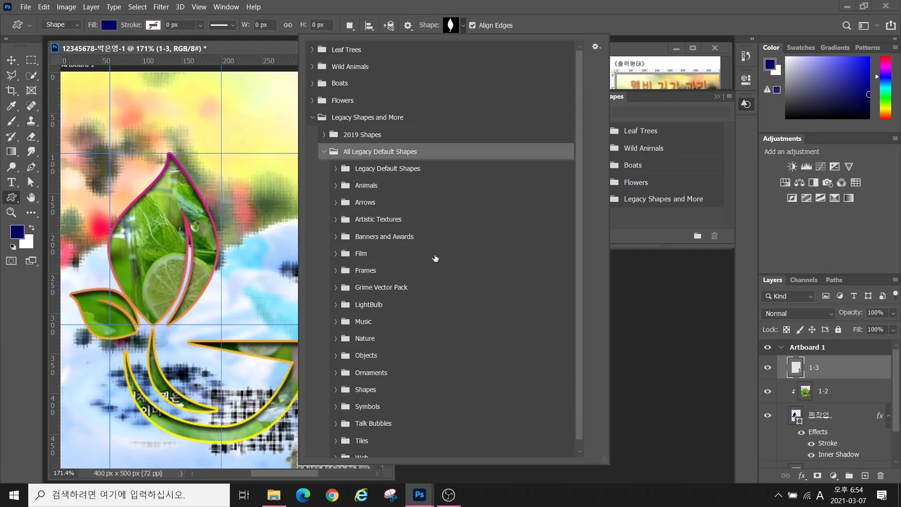
pyautogui.click(336, 339)
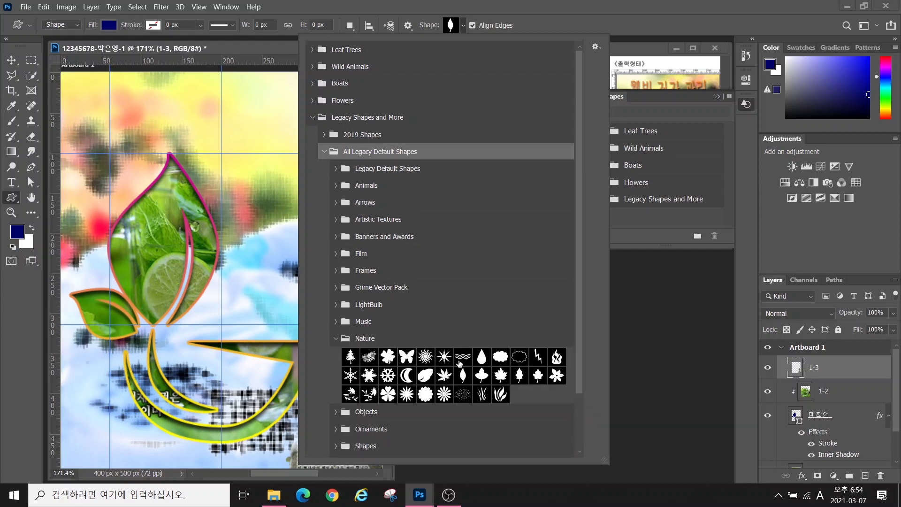
pyautogui.click(463, 377)
pyautogui.click(463, 376)
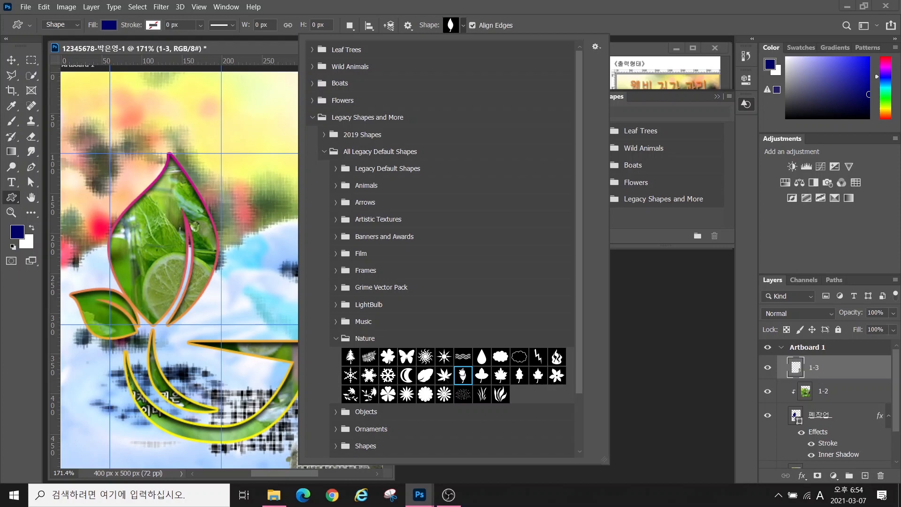
pyautogui.doubleClick(463, 374)
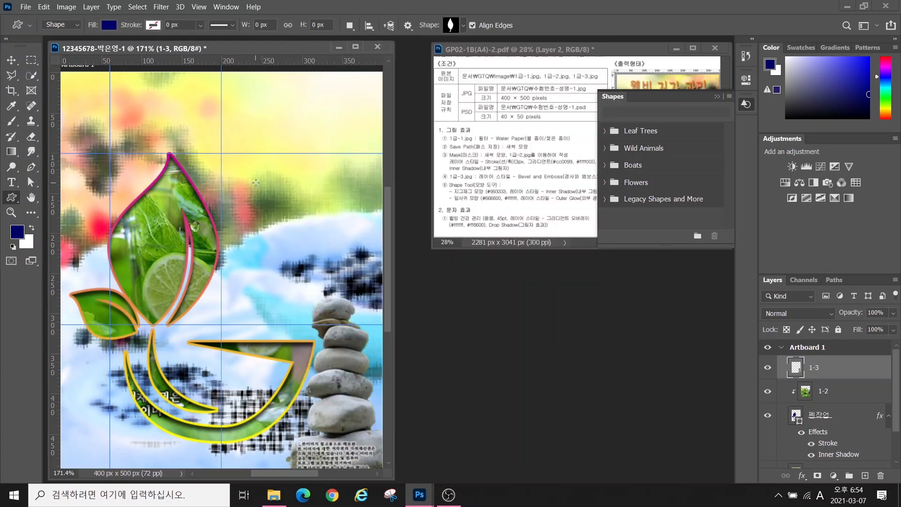
# Draw a leaf right of the big lime leaf, then tilt it, move it down-left and shrink it slightly
pyautogui.moveTo(246, 192); pyautogui.dragTo(282, 290)
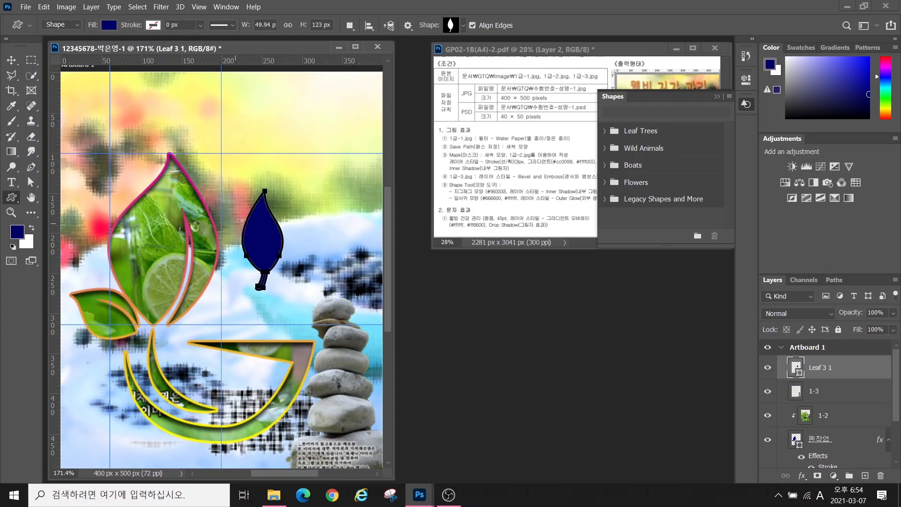
pyautogui.hotkey('ctrl', 't')
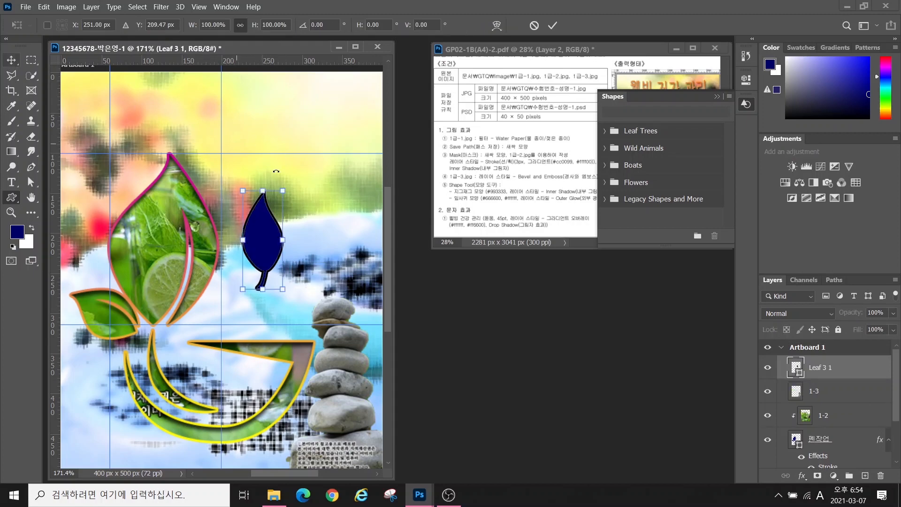
pyautogui.moveTo(284, 181); pyautogui.dragTo(301, 190)
pyautogui.moveTo(279, 237); pyautogui.dragTo(264, 288)
pyautogui.moveTo(246, 229); pyautogui.dragTo(246, 240)
pyautogui.press('Return')
# Collapse the floating Shapes panel and make a few further drags on the workspace, cancelling with Escape
pyautogui.click(718, 96)
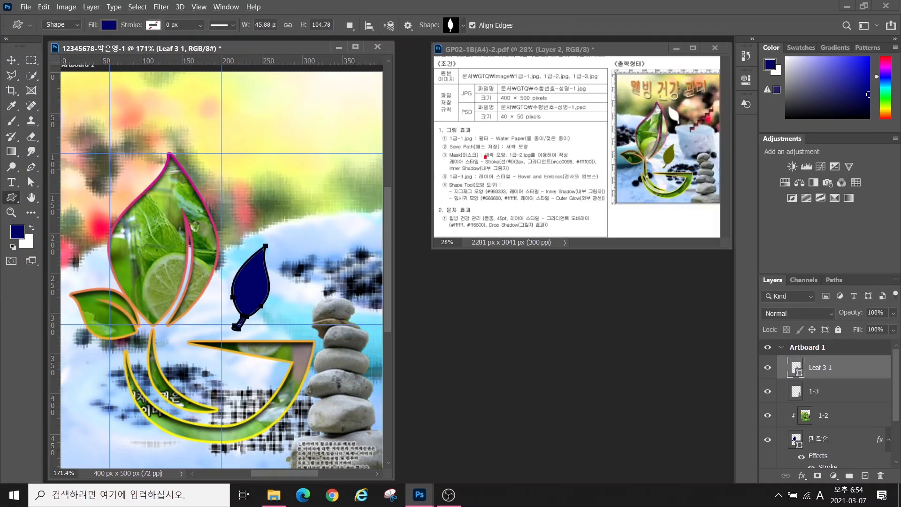
pyautogui.moveTo(446, 192)
pyautogui.mouseDown()
pyautogui.moveTo(534, 208)
pyautogui.moveTo(477, 258)
pyautogui.mouseUp()
pyautogui.moveTo(518, 203); pyautogui.dragTo(561, 273)
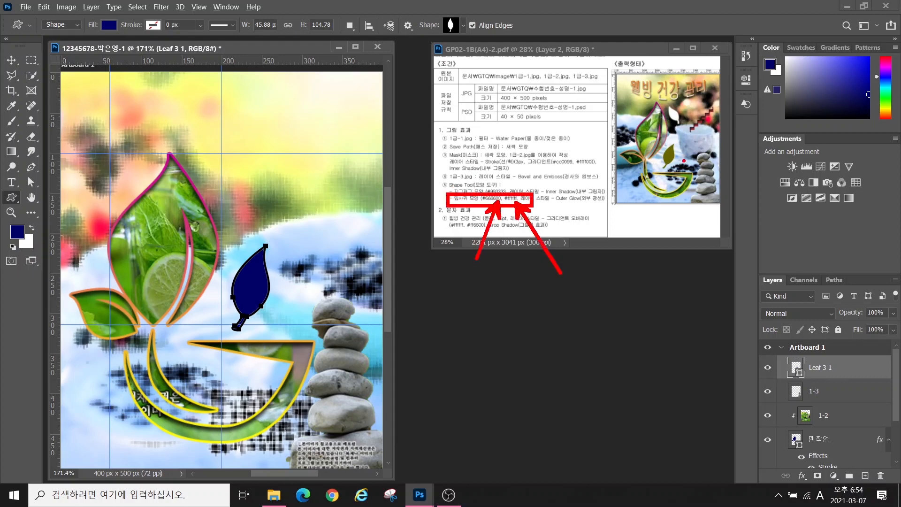
pyautogui.moveTo(666, 170)
pyautogui.mouseDown()
pyautogui.moveTo(675, 136)
pyautogui.moveTo(689, 168)
pyautogui.mouseUp()
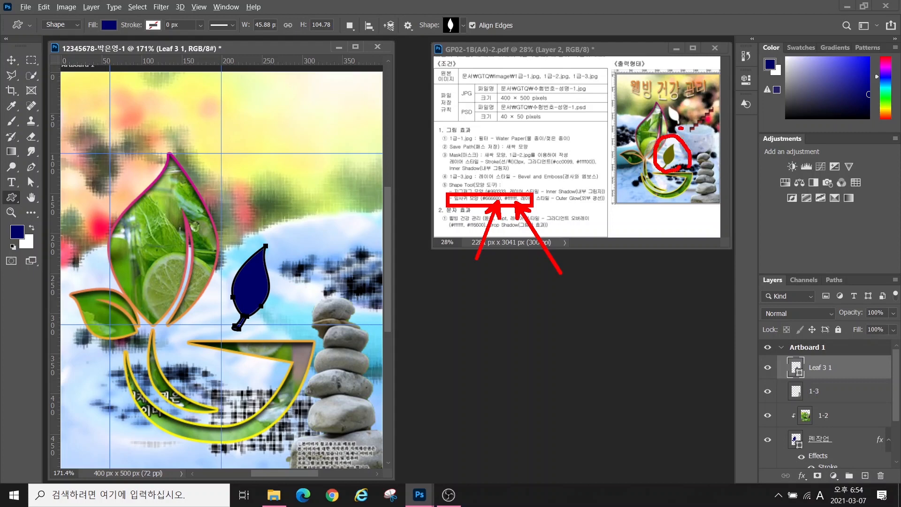
pyautogui.moveTo(678, 127)
pyautogui.mouseDown()
pyautogui.moveTo(686, 100)
pyautogui.moveTo(690, 131)
pyautogui.mouseUp()
pyautogui.press('Escape')
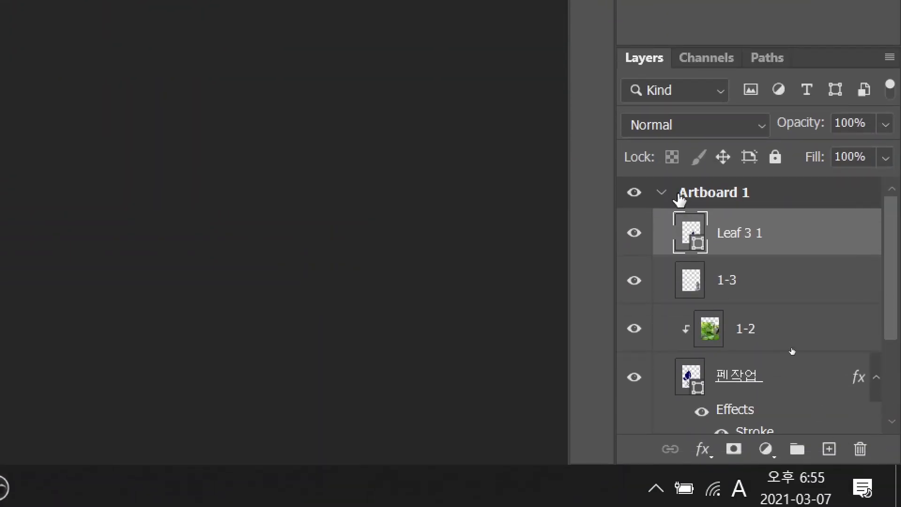
pyautogui.press('ctrl')
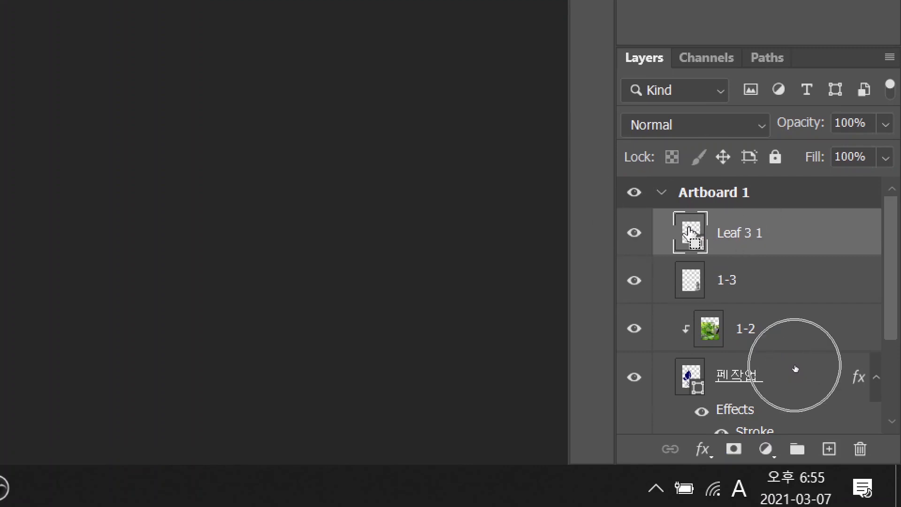
pyautogui.press('ctrl')
pyautogui.press('ctrl')
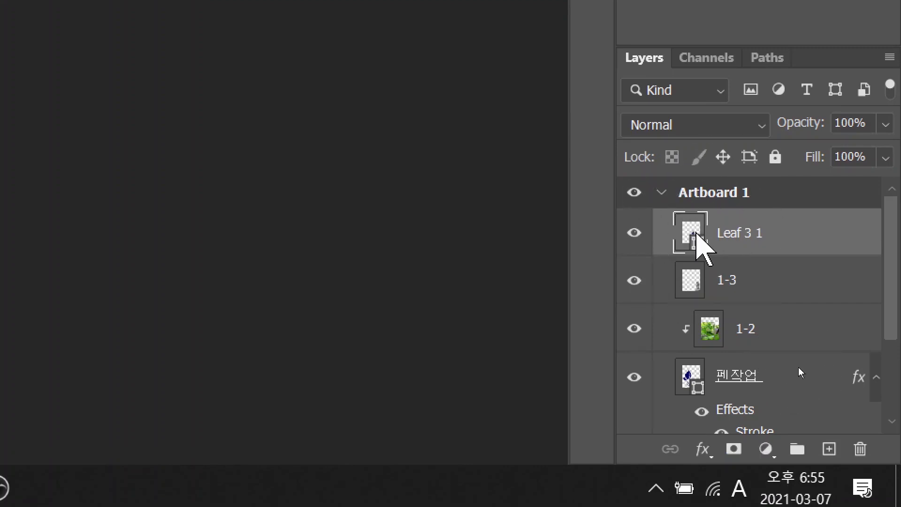
# Recolour the Leaf 3 1 shape olive #666600
pyautogui.doubleClick(696, 238)
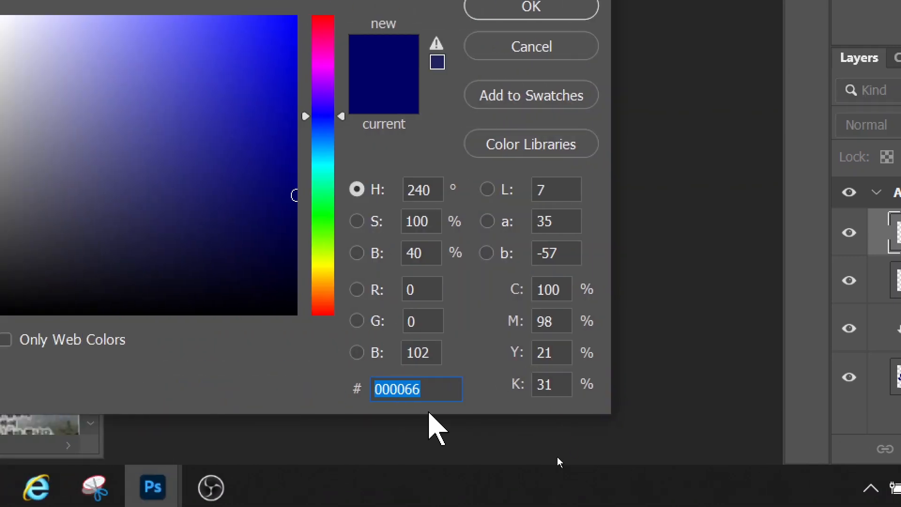
pyautogui.write('6666')
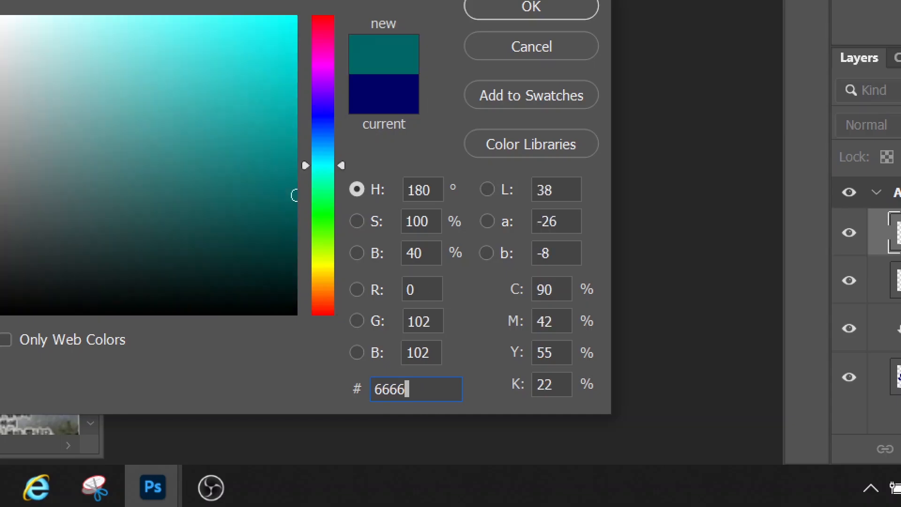
pyautogui.write('00')
pyautogui.press('Return')
# Add an Outer Glow (Screen, 75%, 5 px) to the leaf and duplicate its layer
pyautogui.click(807, 474)
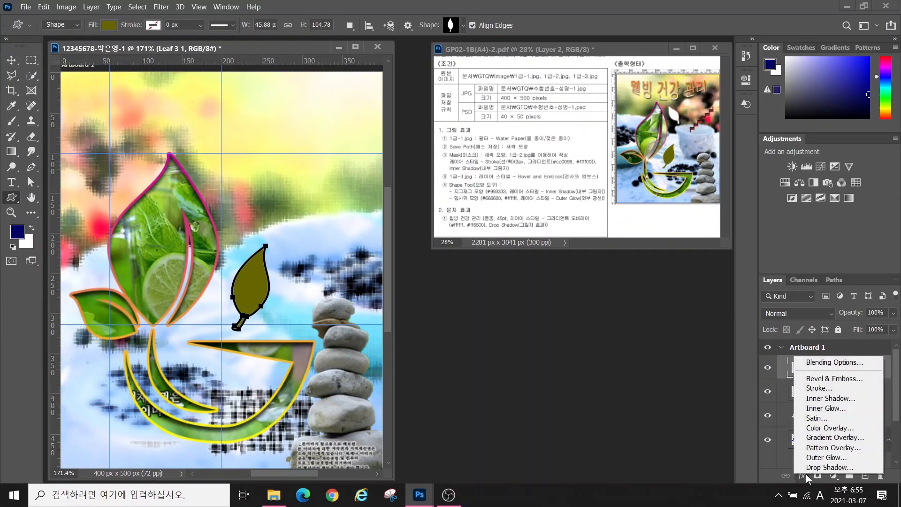
pyautogui.click(827, 458)
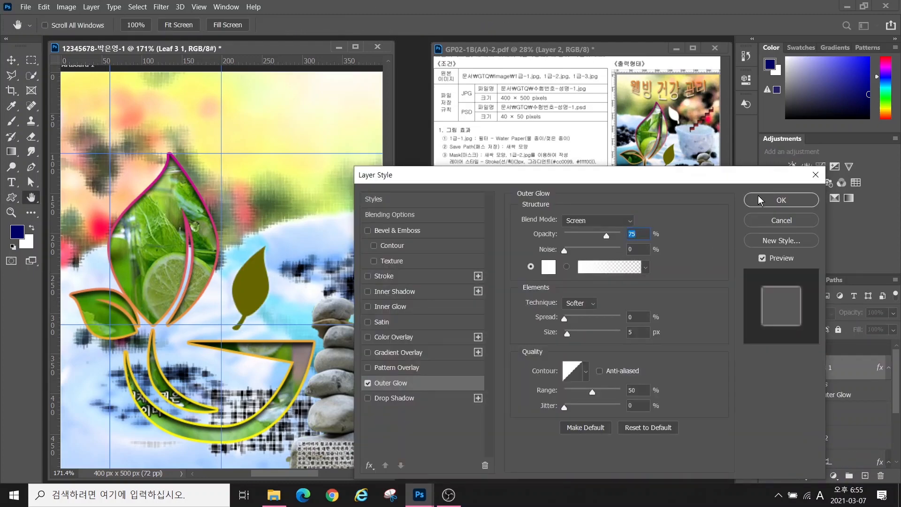
pyautogui.click(761, 201)
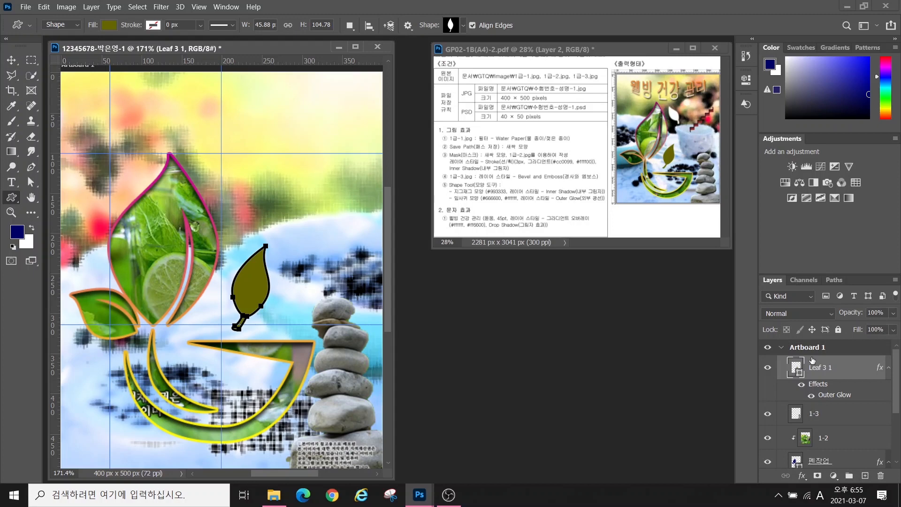
pyautogui.hotkey('ctrl', 'j')
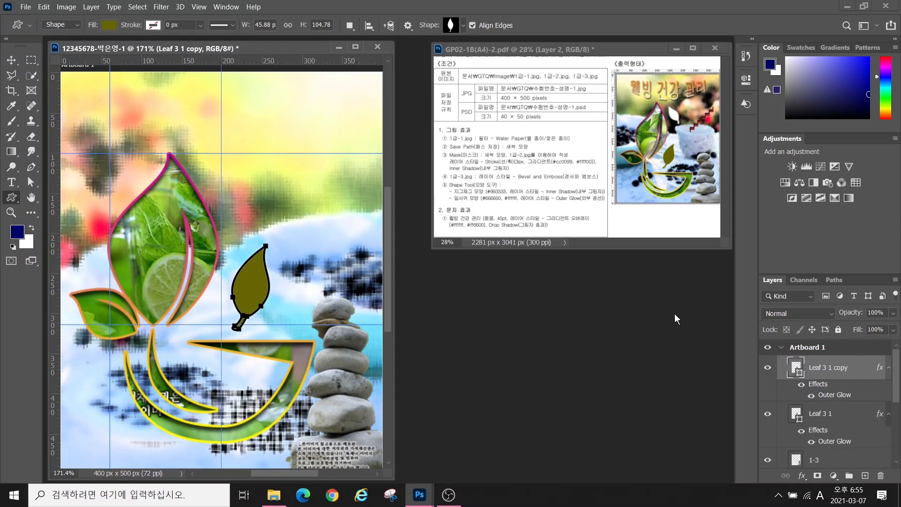
# Move the leaf copy to the upper area, rotate it about -63° and scale it to 64%
pyautogui.click(12, 60)
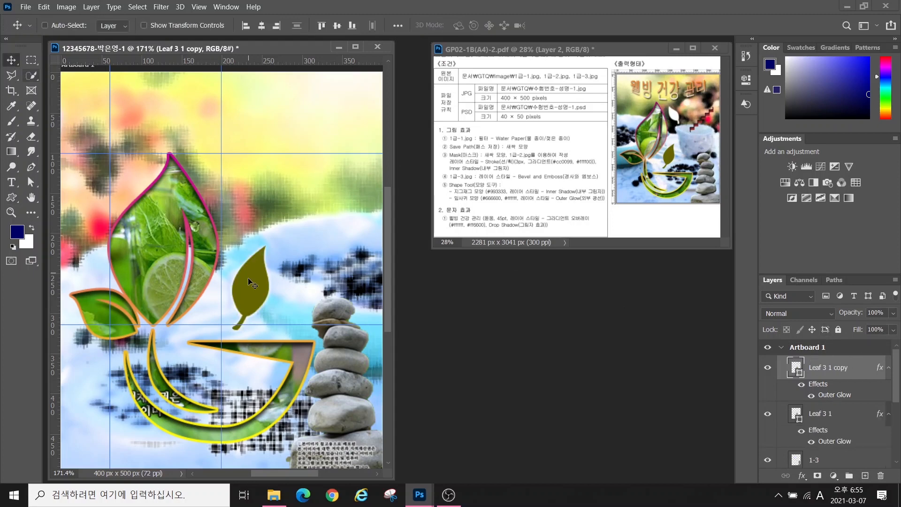
pyautogui.moveTo(247, 278); pyautogui.dragTo(258, 170)
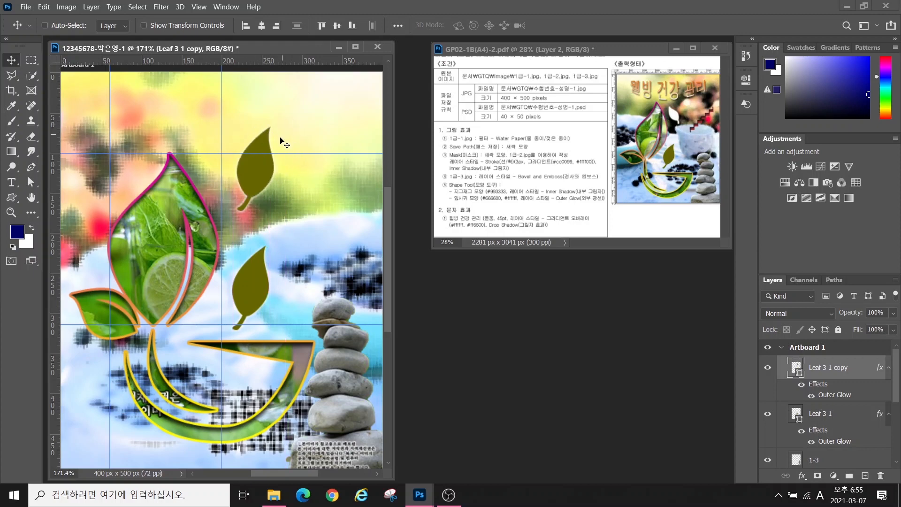
pyautogui.hotkey('ctrl', 't')
pyautogui.moveTo(277, 123); pyautogui.dragTo(247, 158)
pyautogui.moveTo(266, 189); pyautogui.dragTo(246, 192)
pyautogui.press('Return')
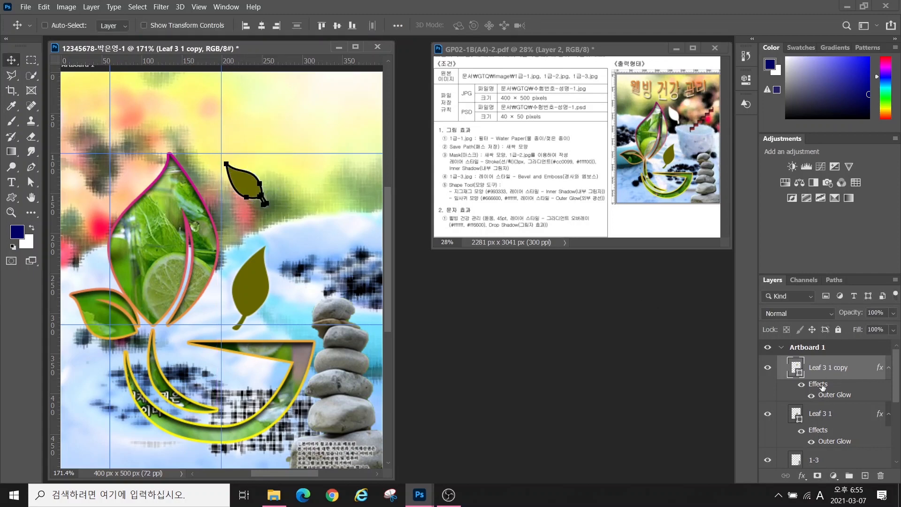
# Refill the leaf copy white #ffffff
pyautogui.press('ctrl')
pyautogui.doubleClick(795, 368)
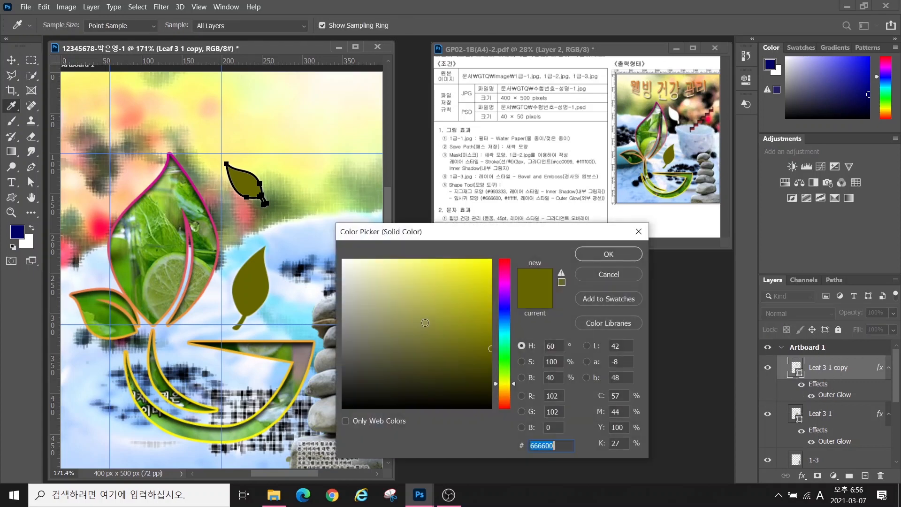
pyautogui.write('ffffff')
pyautogui.press('Return')
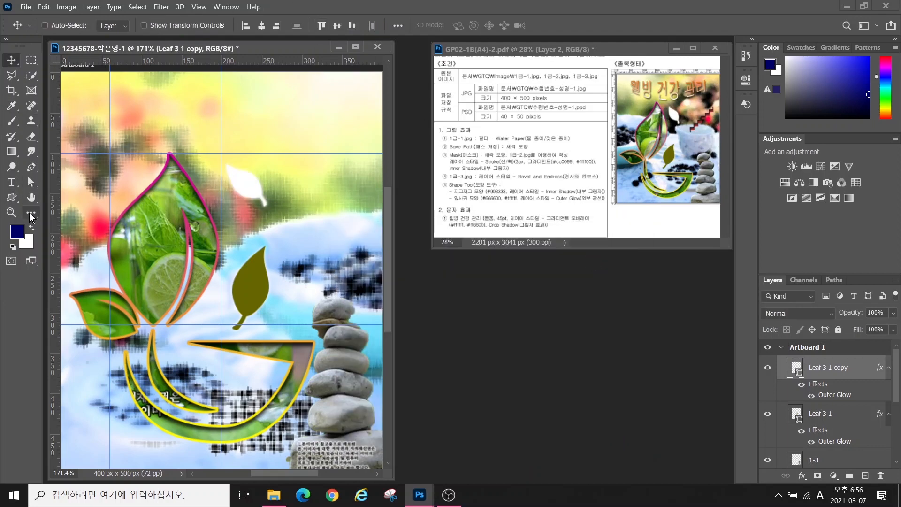
# Draw the Ornaments zigzag shape at the upper right, rotated about -48°
pyautogui.click(11, 199)
pyautogui.click(450, 26)
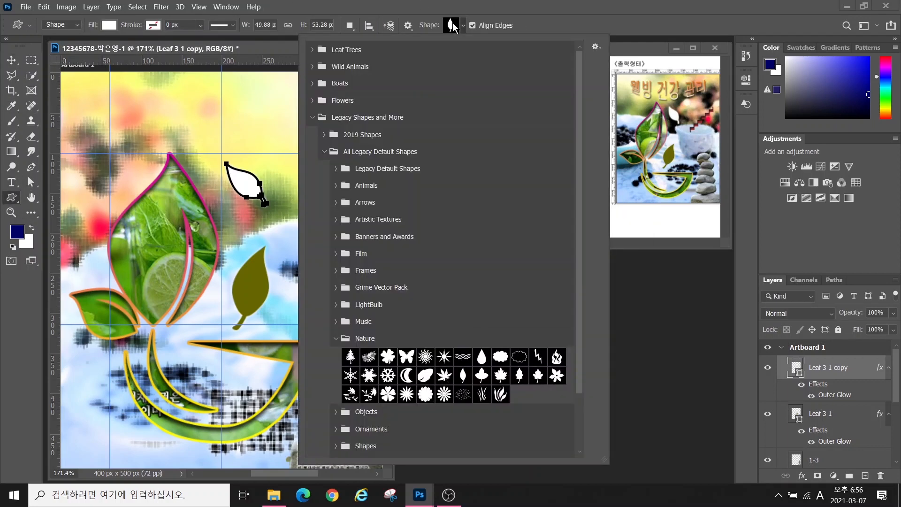
pyautogui.click(335, 326)
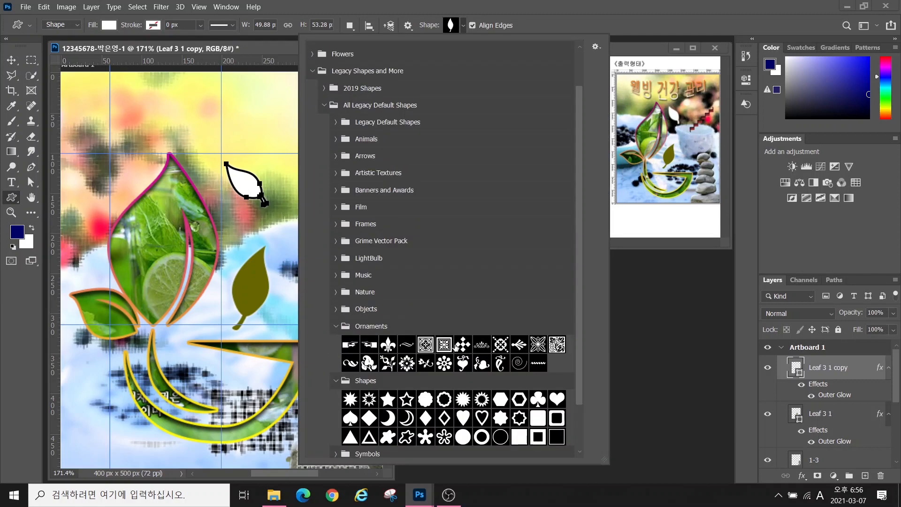
pyautogui.doubleClick(538, 363)
pyautogui.moveTo(258, 135); pyautogui.dragTo(363, 158)
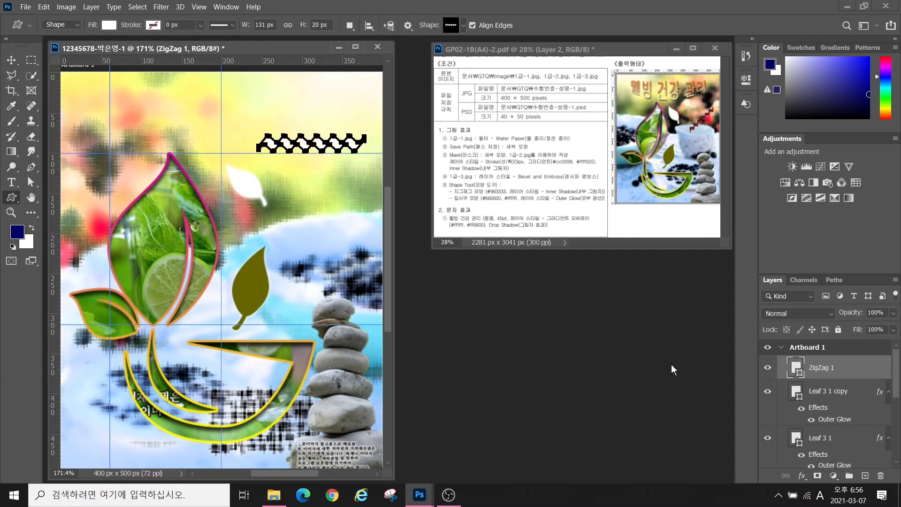
pyautogui.hotkey('ctrl', 't')
pyautogui.moveTo(241, 124); pyautogui.dragTo(243, 177)
pyautogui.moveTo(297, 164); pyautogui.dragTo(321, 184)
pyautogui.press('Return')
# Fill the zigzag dark red #993333 and give it an Inner Shadow
pyautogui.doubleClick(798, 367)
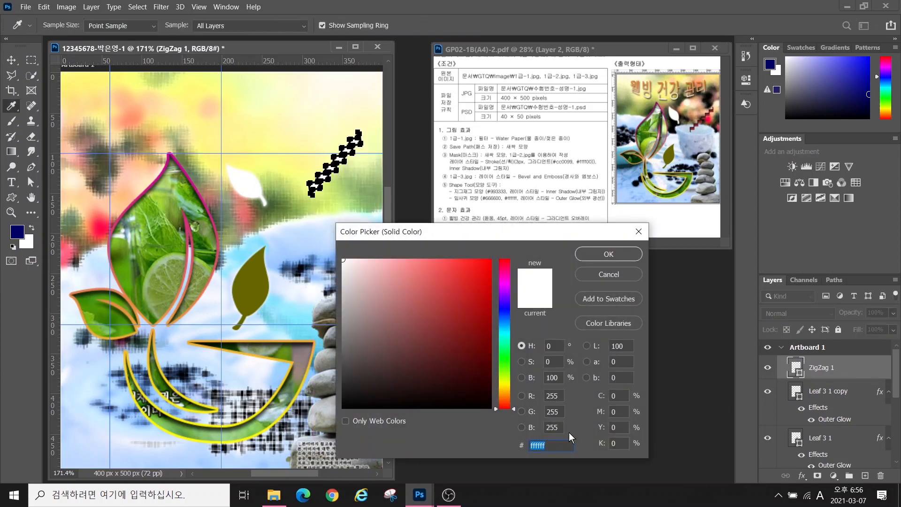
pyautogui.write('993333')
pyautogui.press('Return')
pyautogui.click(802, 476)
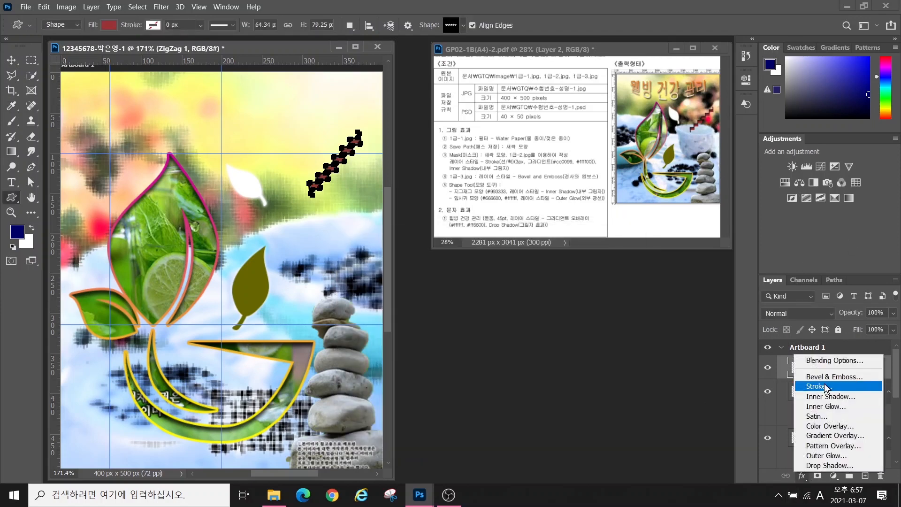
pyautogui.click(827, 396)
pyautogui.press('Return')
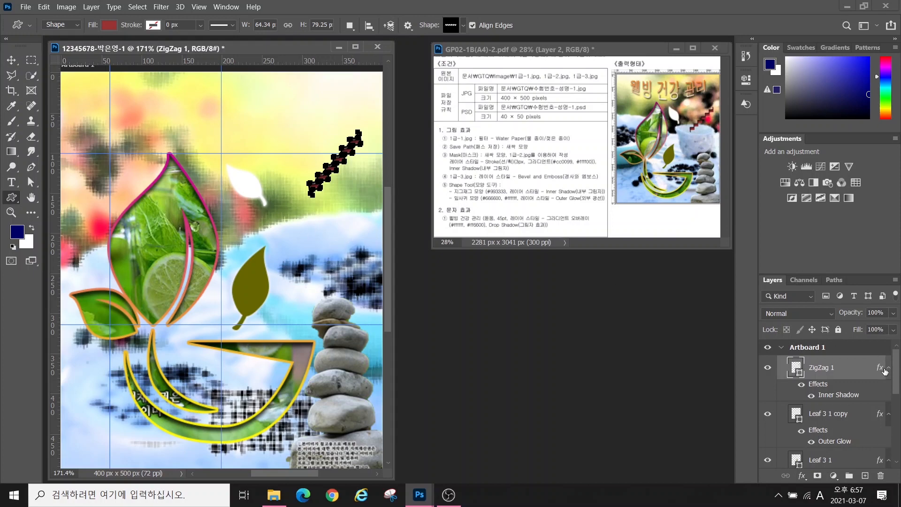
pyautogui.scroll(-10, 899, 376)
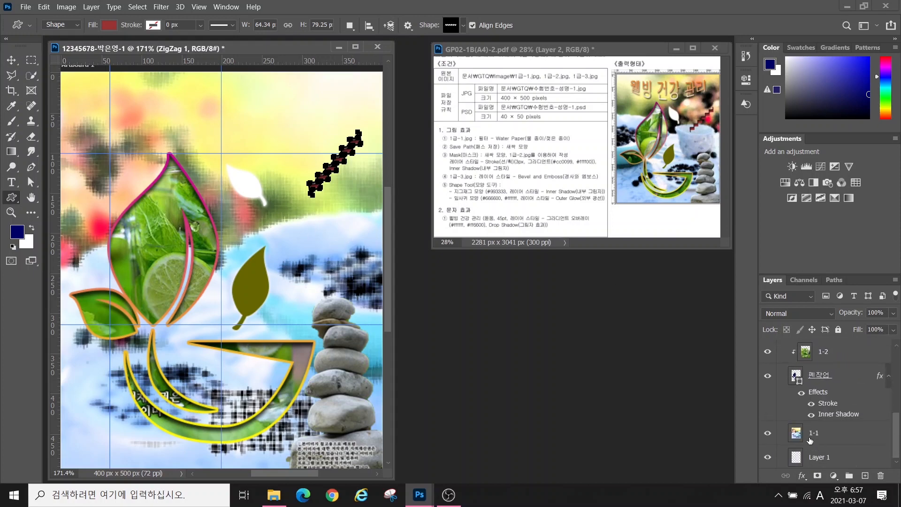
# Select layer 1-1 and toggle its visibility a few times, leaving it shown
pyautogui.click(791, 440)
pyautogui.click(768, 433)
pyautogui.click(768, 433)
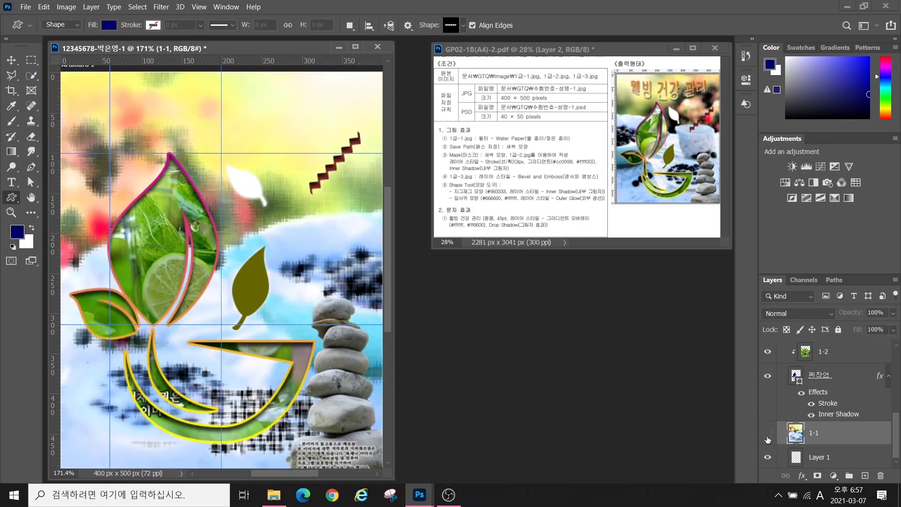
pyautogui.click(768, 432)
pyautogui.click(768, 433)
pyautogui.click(768, 432)
pyautogui.click(768, 433)
# Flip the 1-1 image horizontally and move it up about 60 px
pyautogui.hotkey('ctrl', 't')
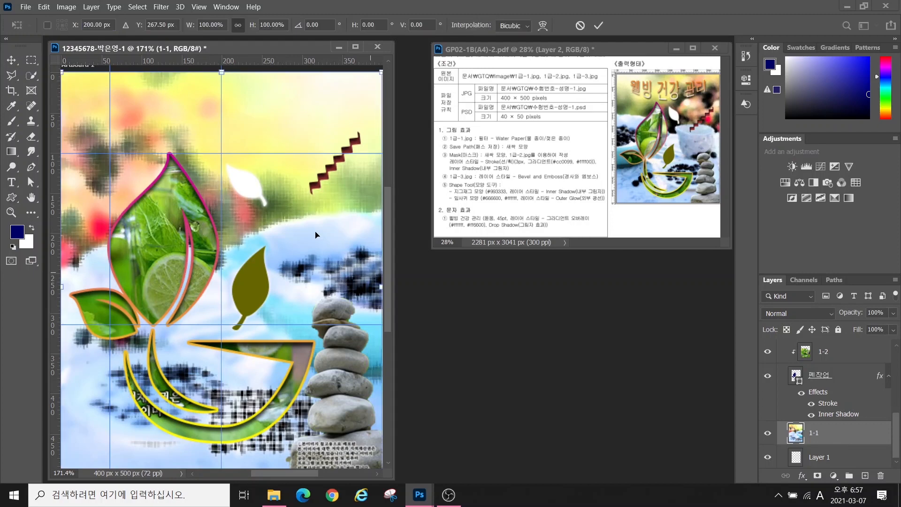
pyautogui.rightClick(265, 202)
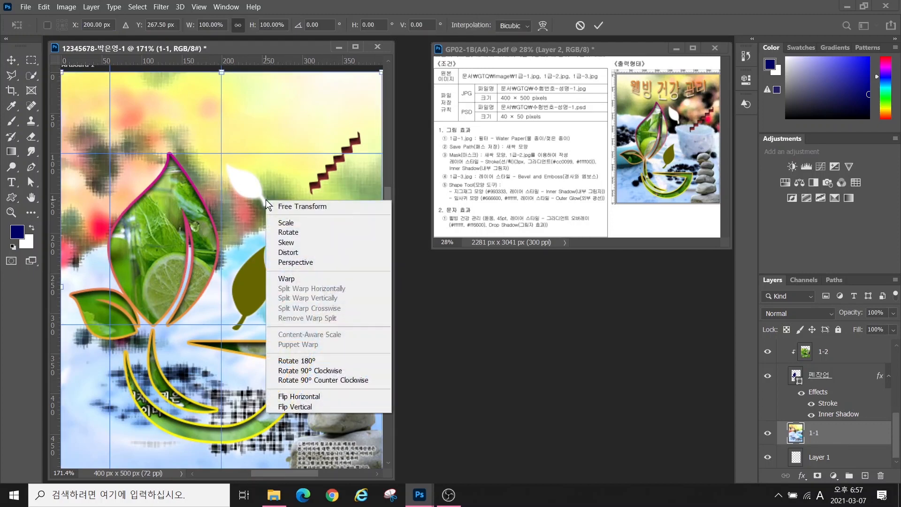
pyautogui.click(295, 397)
pyautogui.press('Return')
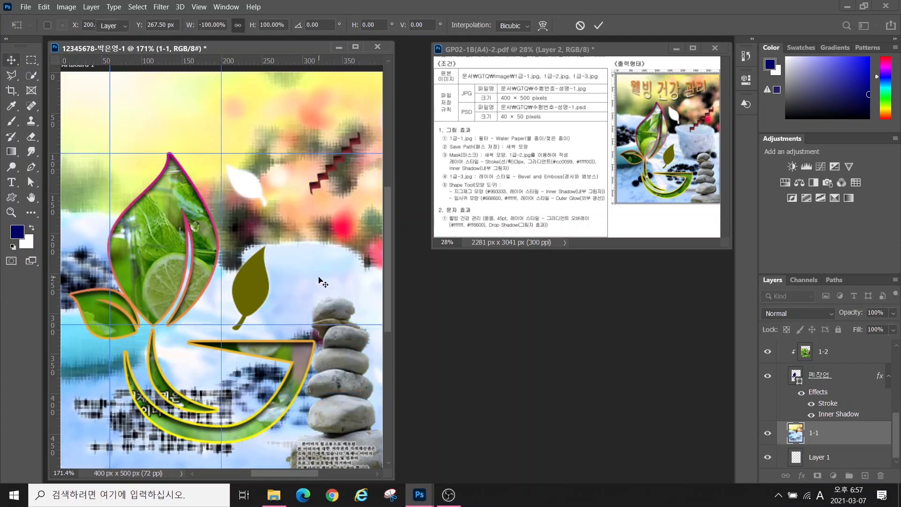
pyautogui.moveTo(318, 277); pyautogui.dragTo(315, 251)
# Select the ZigZag 1 layer and then the Leaf 3 1 copy layer
pyautogui.scroll(5, 870, 388)
pyautogui.click(870, 387)
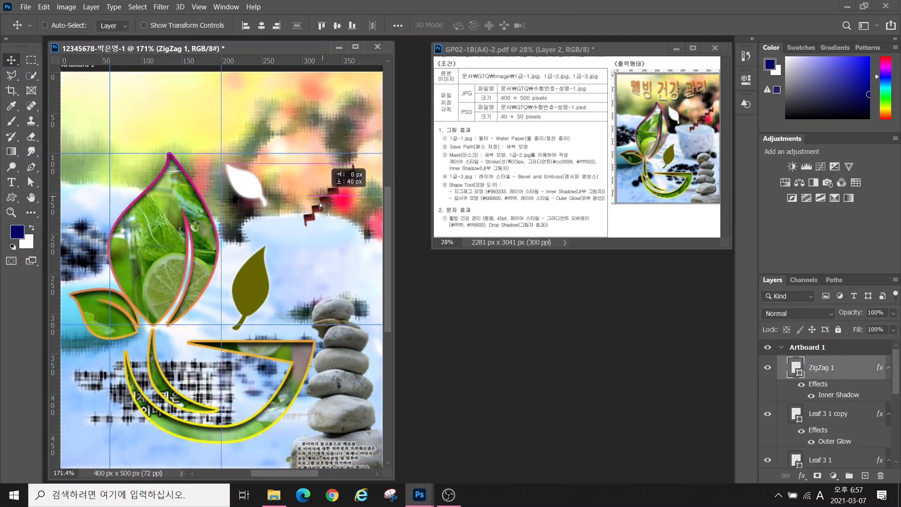
pyautogui.keyDown('ctrl'); pyautogui.click(235, 195); pyautogui.keyUp('ctrl')
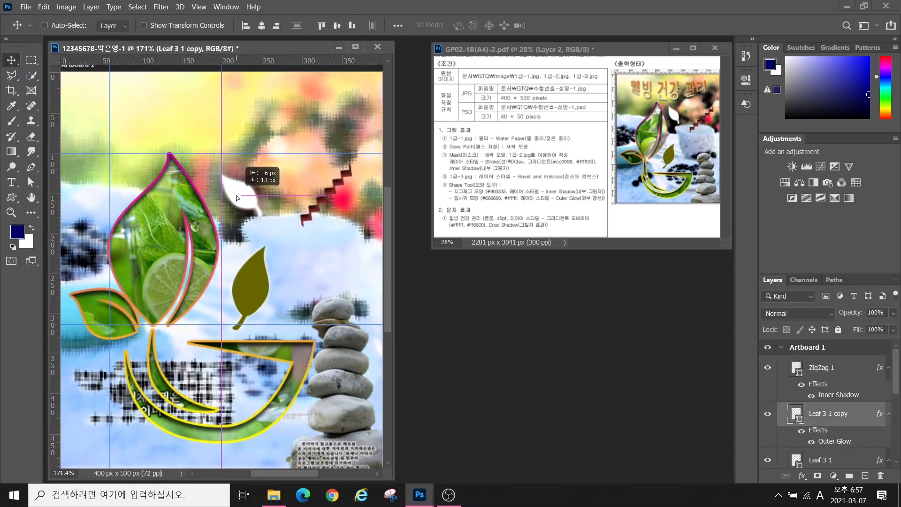
pyautogui.click(11, 182)
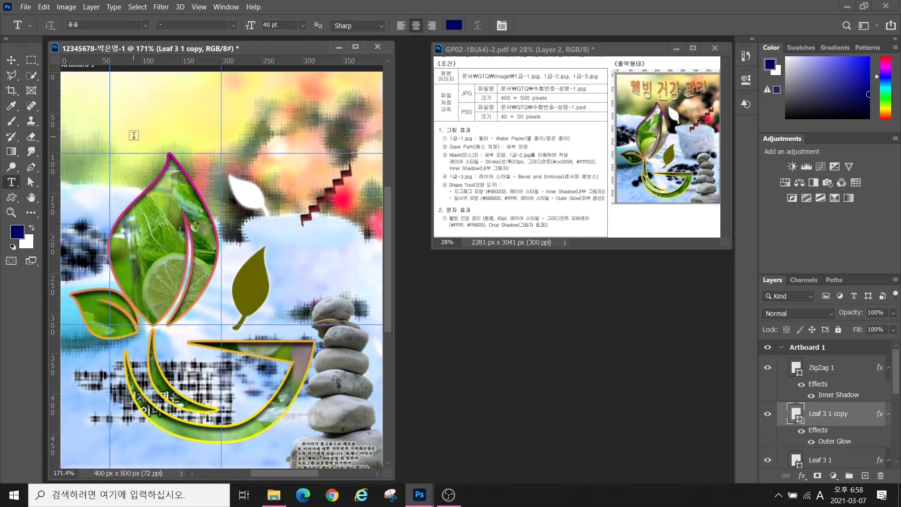
# Type the title 웰빙 건강 관리 near the poster top and move it onto the artboard
pyautogui.click(134, 136)
pyautogui.write('웰빙 건강 관리')
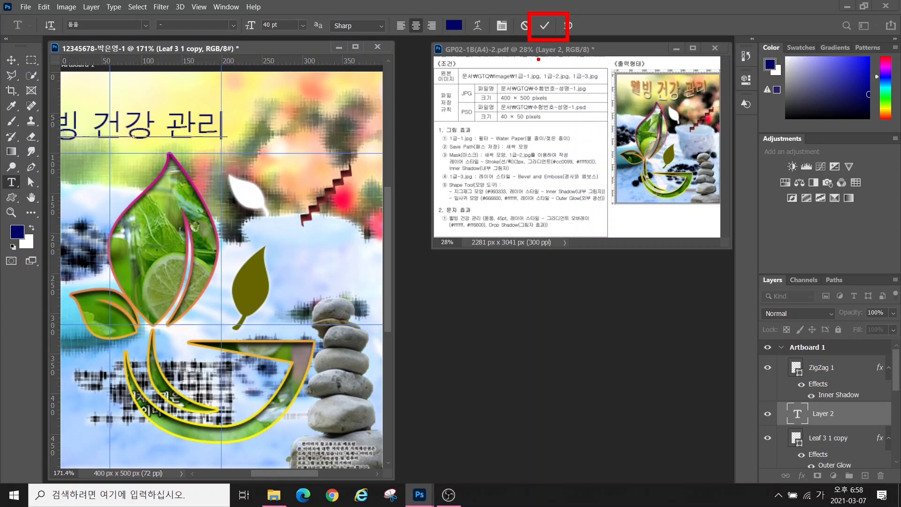
pyautogui.click(544, 25)
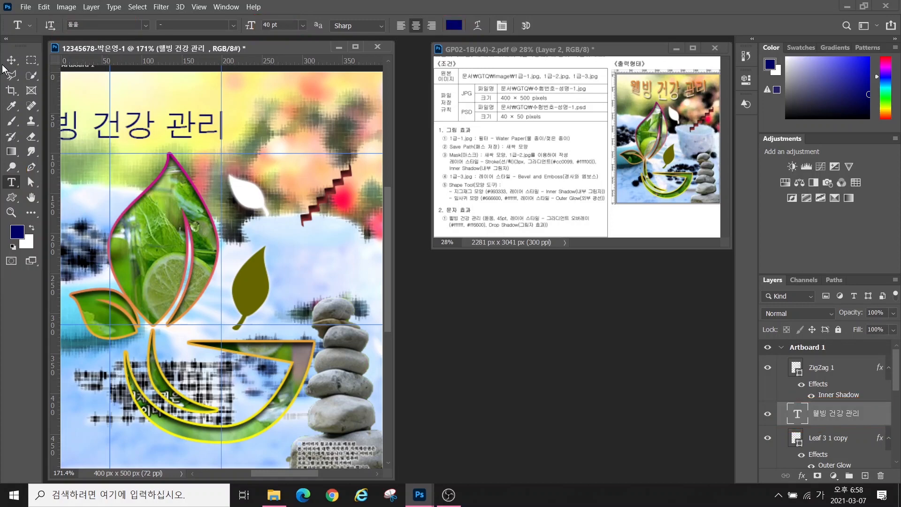
pyautogui.press('v')
pyautogui.moveTo(188, 126); pyautogui.dragTo(262, 110)
# Set the title's font size to 45 pt and start a Gradient Overlay effect
pyautogui.click(11, 182)
pyautogui.moveTo(279, 26); pyautogui.dragTo(176, 33)
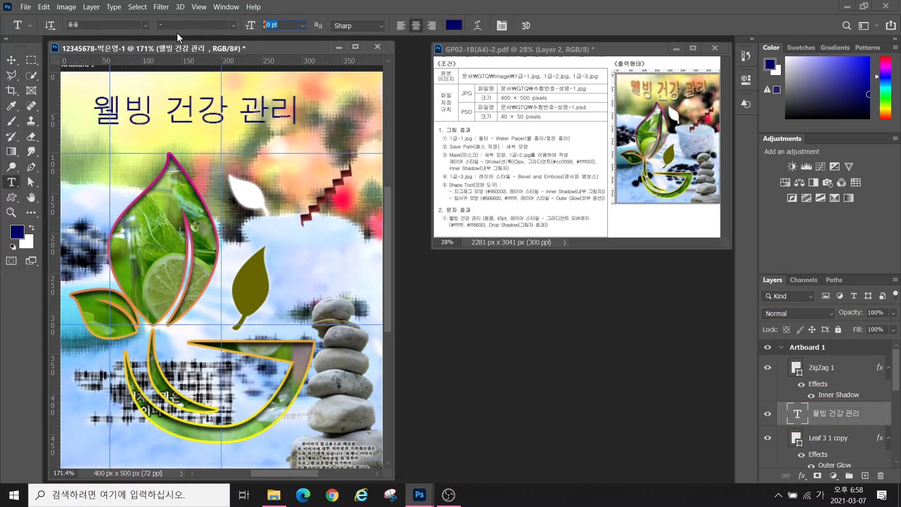
pyautogui.write('45')
pyautogui.press('Return')
pyautogui.click(803, 476)
pyautogui.click(822, 445)
# Set the title's gradient to run from white #ffffff to orange #ff6600
pyautogui.click(587, 252)
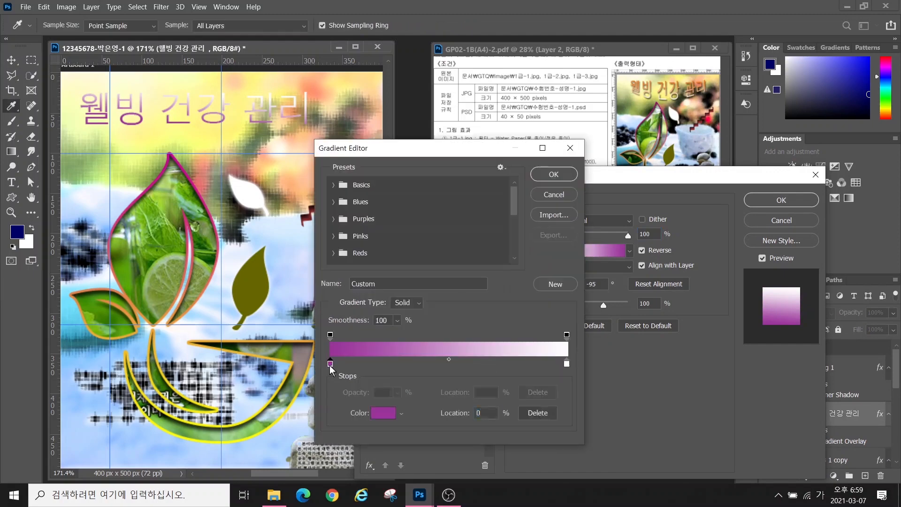
pyautogui.doubleClick(330, 363)
pyautogui.write('ffffff')
pyautogui.click(595, 256)
pyautogui.doubleClick(567, 363)
pyautogui.write('ff6600')
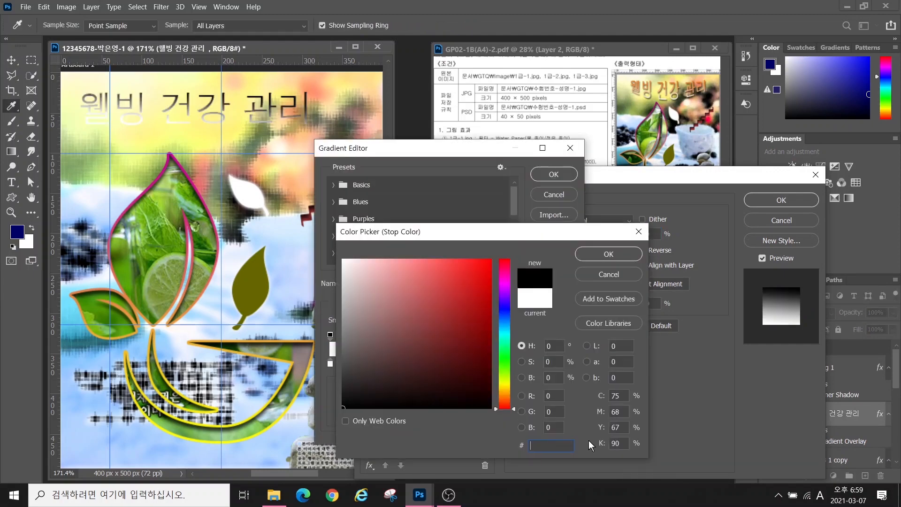
pyautogui.click(606, 254)
pyautogui.click(554, 174)
# Add a Drop Shadow to the title, apply the effects, and nudge it slightly right and down
pyautogui.click(383, 397)
pyautogui.click(413, 398)
pyautogui.click(782, 200)
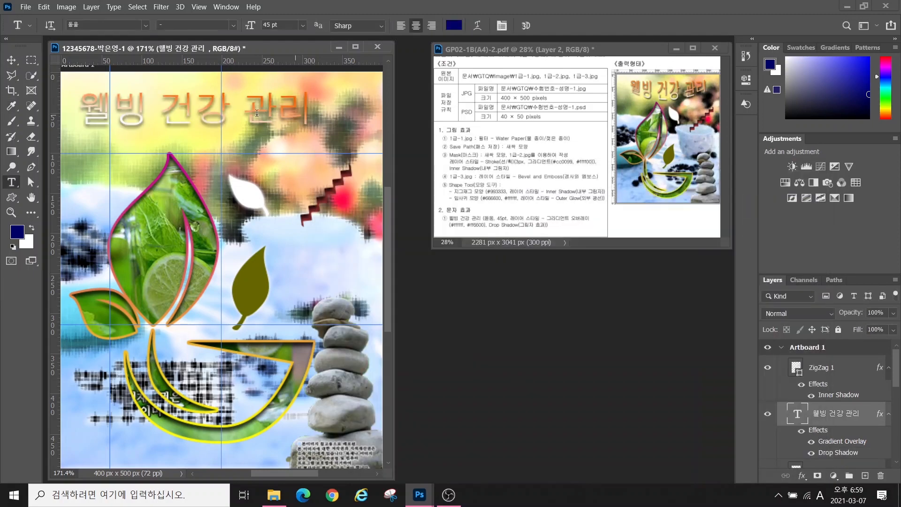
pyautogui.click(11, 60)
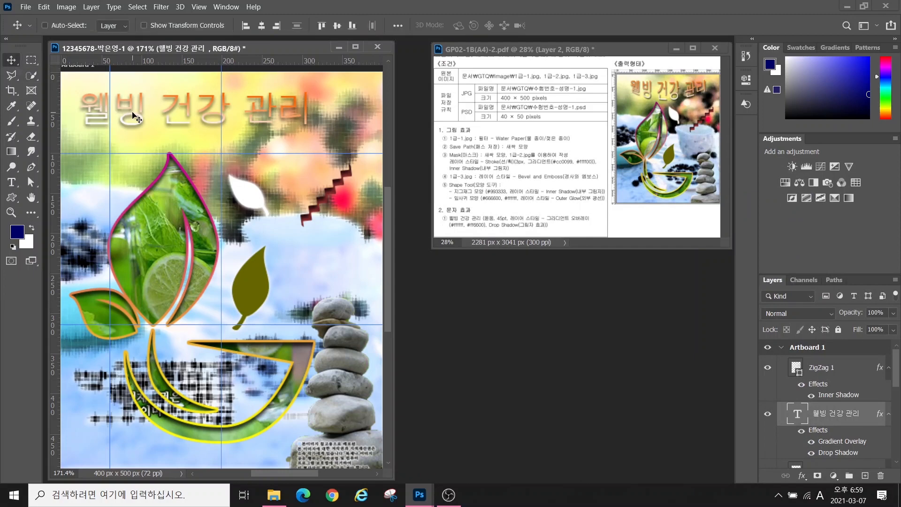
pyautogui.moveTo(134, 114); pyautogui.dragTo(153, 128)
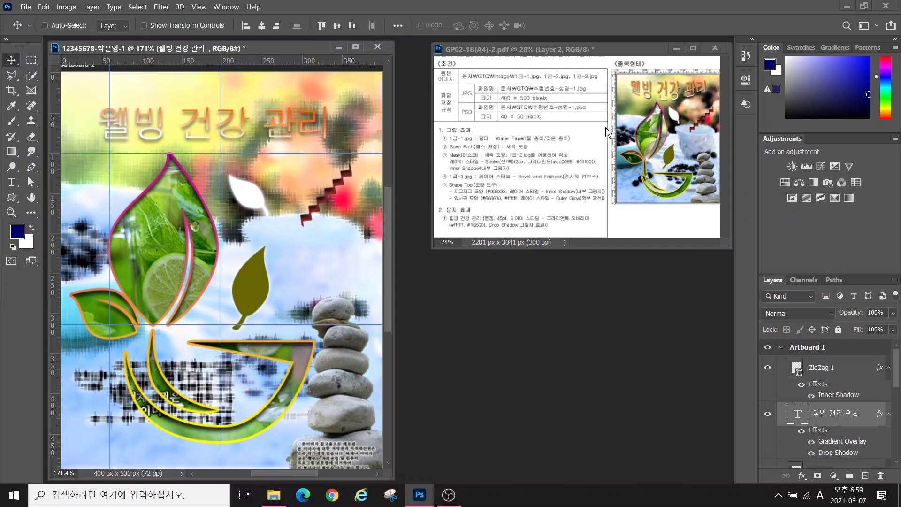
# Toggle a panel view with Alt+2, then return to the Type tool to edit the title
pyautogui.hotkey('alt', '2')
pyautogui.moveTo(628, 87)
pyautogui.mouseDown()
pyautogui.moveTo(648, 102)
pyautogui.moveTo(690, 105)
pyautogui.moveTo(712, 91)
pyautogui.mouseUp()
pyautogui.press('Escape')
pyautogui.click(12, 182)
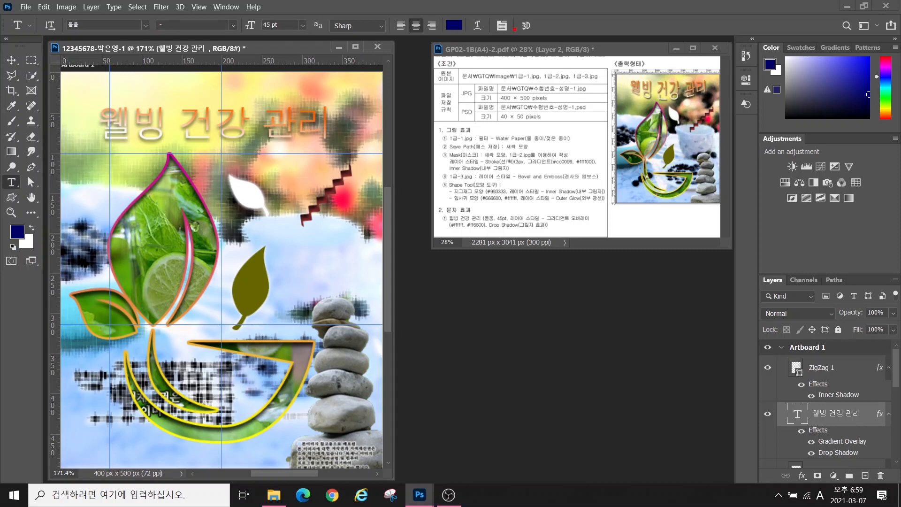
pyautogui.moveTo(490, 44)
pyautogui.mouseDown()
pyautogui.moveTo(465, 32)
pyautogui.moveTo(460, 15)
pyautogui.moveTo(491, 14)
pyautogui.moveTo(495, 42)
pyautogui.moveTo(551, 144)
pyautogui.mouseUp()
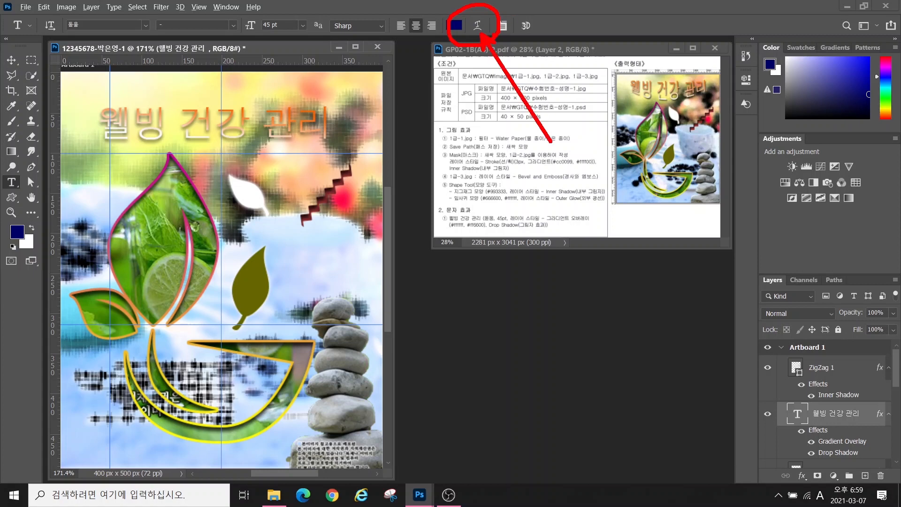
# Warp the 웰빙 건강 관리 title with Arc Lower at +23 bend and shift it slightly up-right
pyautogui.press('Escape')
pyautogui.click(480, 26)
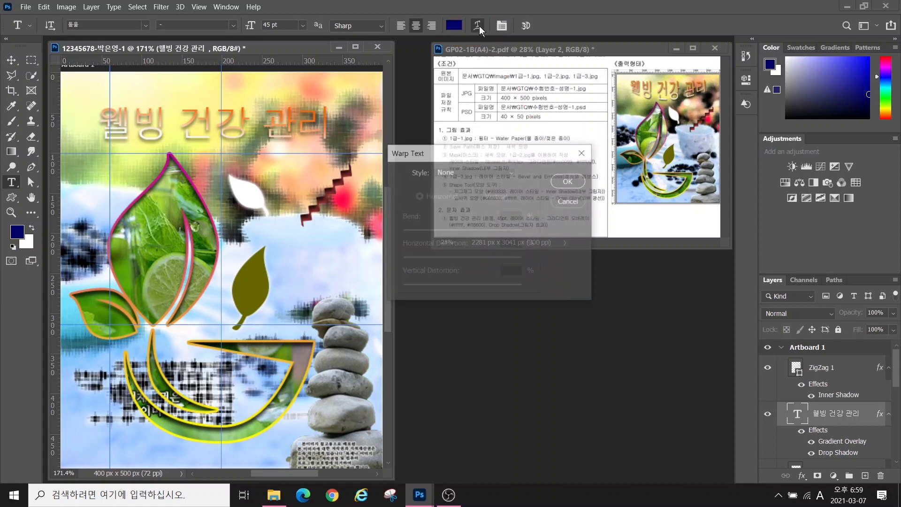
pyautogui.click(446, 172)
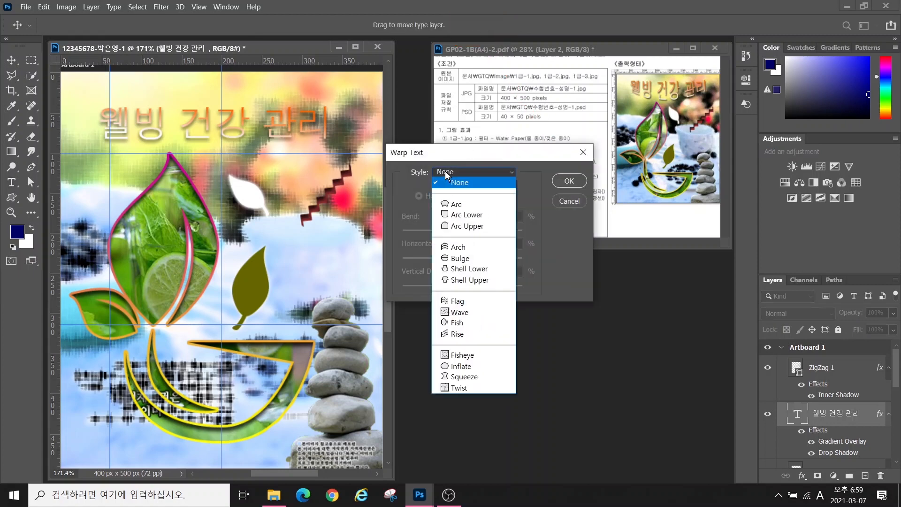
pyautogui.click(459, 215)
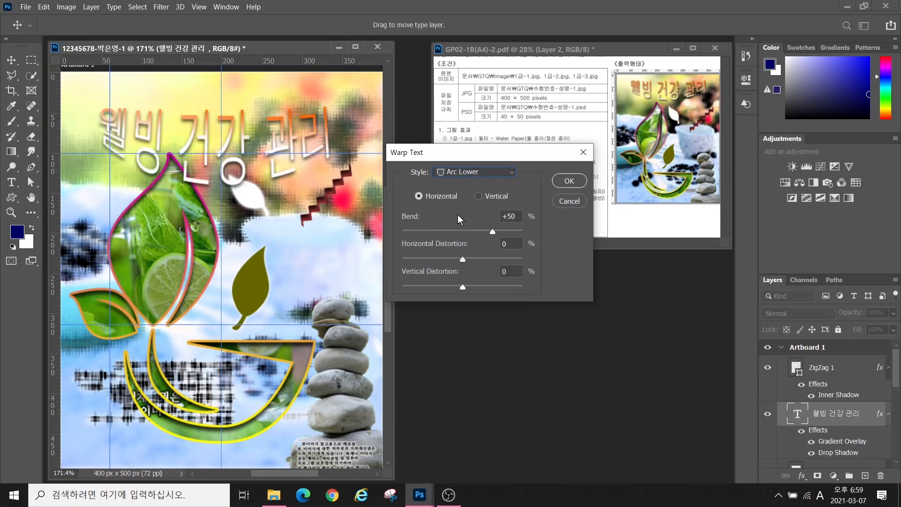
pyautogui.moveTo(492, 234); pyautogui.dragTo(478, 237)
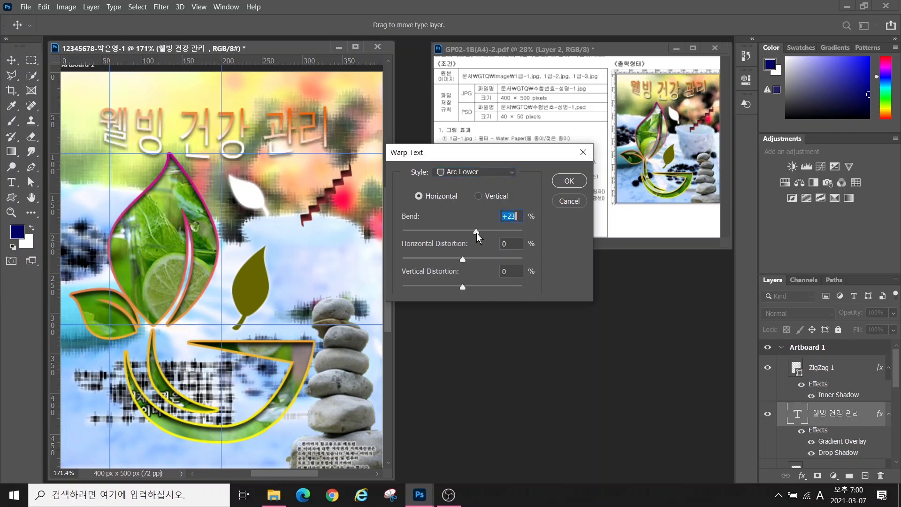
pyautogui.click(570, 180)
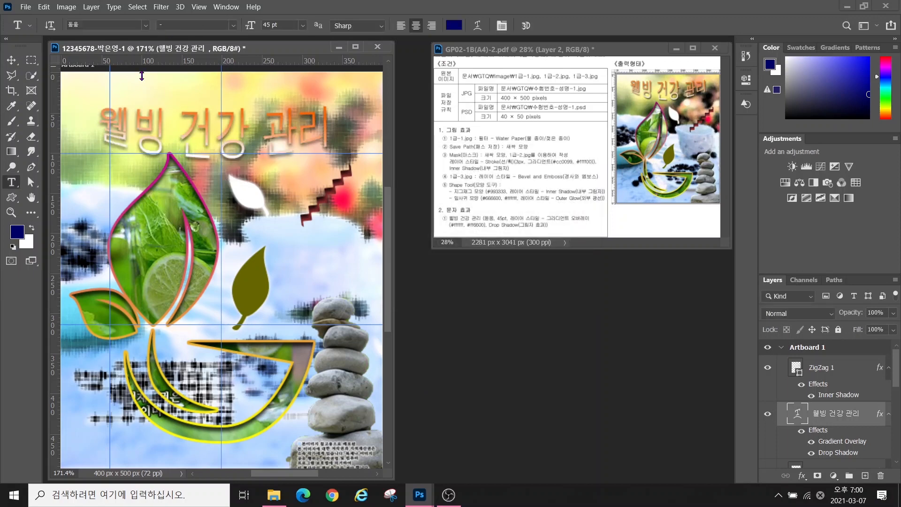
pyautogui.press('v')
pyautogui.moveTo(200, 140); pyautogui.dragTo(210, 127)
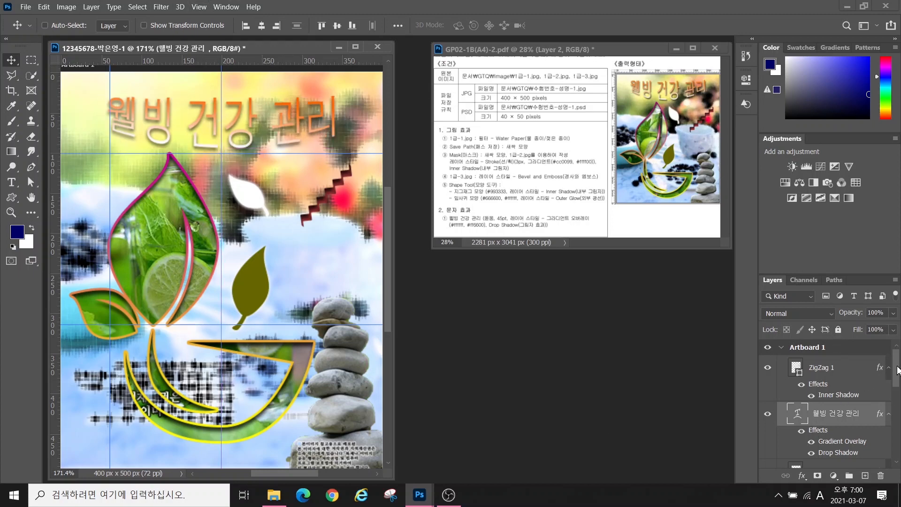
# Try moving the title layer above ZigZag 1, then select the ZigZag 1 layer
pyautogui.moveTo(897, 367)
pyautogui.mouseDown()
pyautogui.moveTo(896, 435)
pyautogui.moveTo(892, 355)
pyautogui.mouseUp()
pyautogui.moveTo(829, 419); pyautogui.dragTo(830, 376)
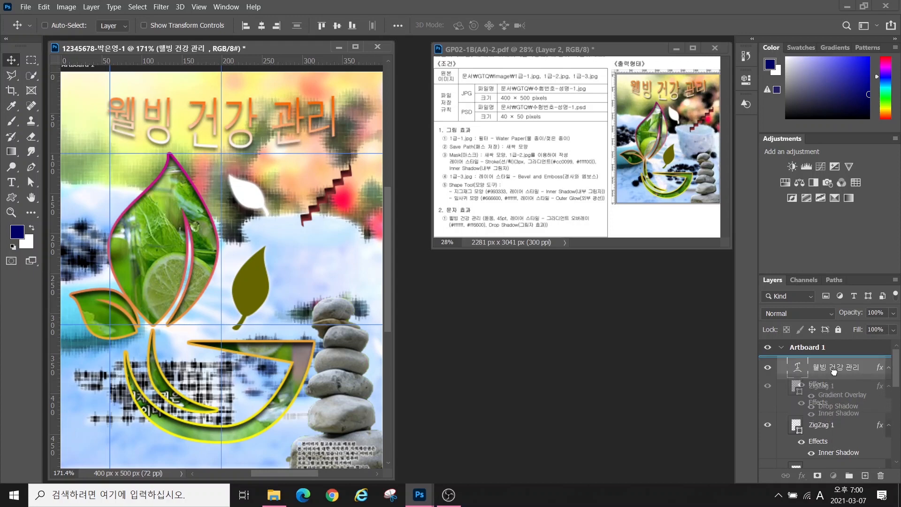
pyautogui.click(822, 367)
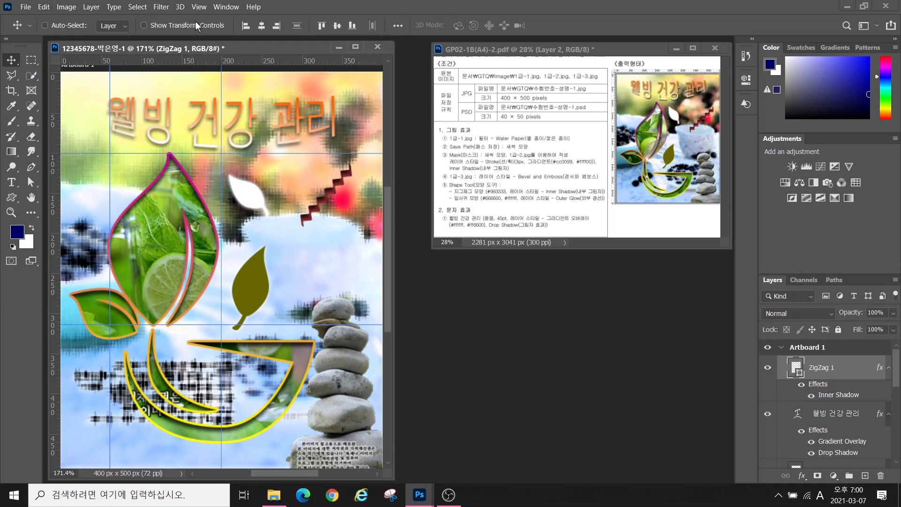
# Clear all guides from the poster and turn off the rulers
pyautogui.click(198, 7)
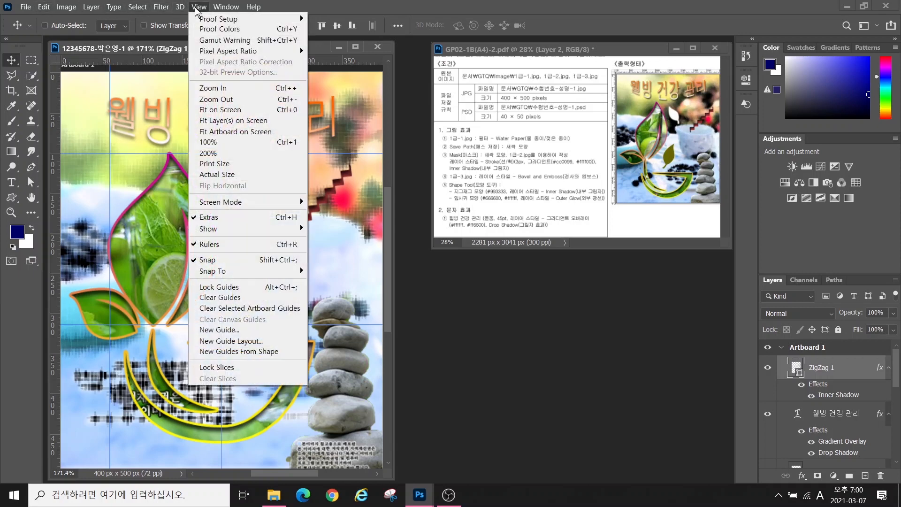
pyautogui.click(230, 298)
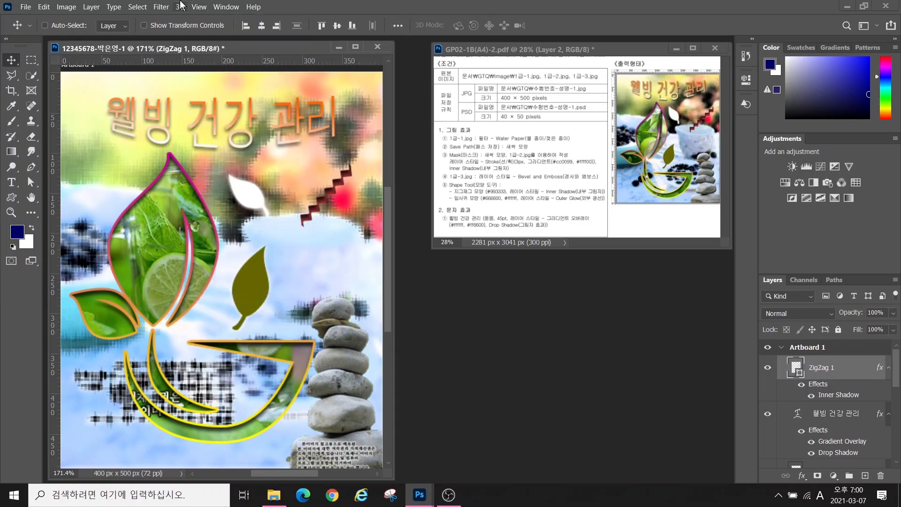
pyautogui.click(199, 8)
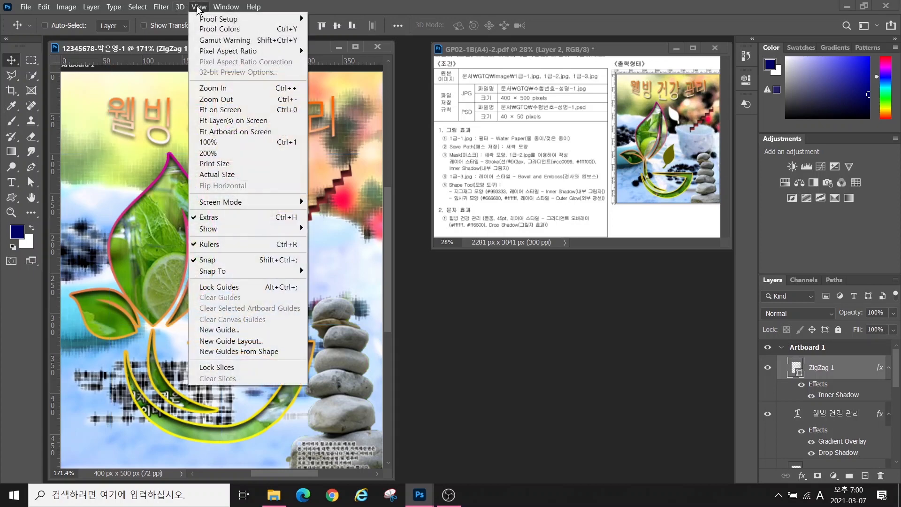
pyautogui.click(218, 244)
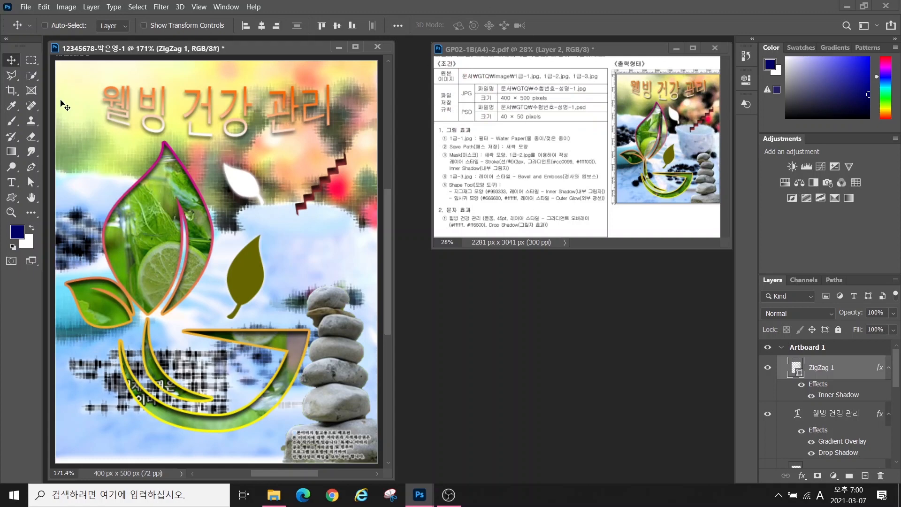
# Save the poster as a JPEG in 문서 > GTQ at maximum quality 12
pyautogui.click(27, 7)
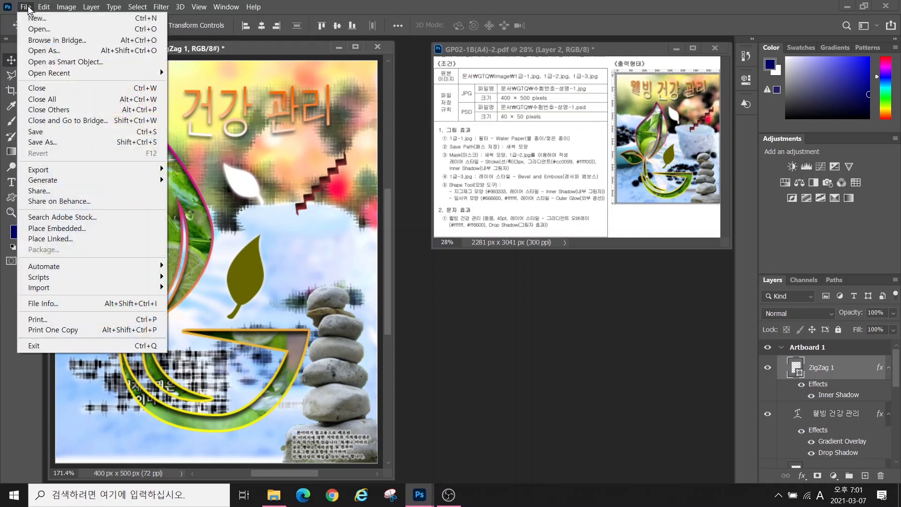
pyautogui.click(42, 142)
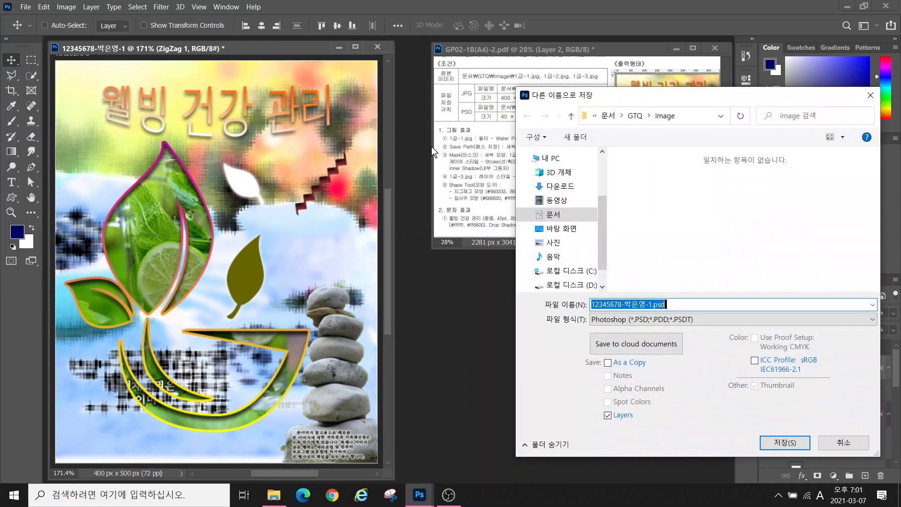
pyautogui.click(555, 216)
pyautogui.doubleClick(652, 187)
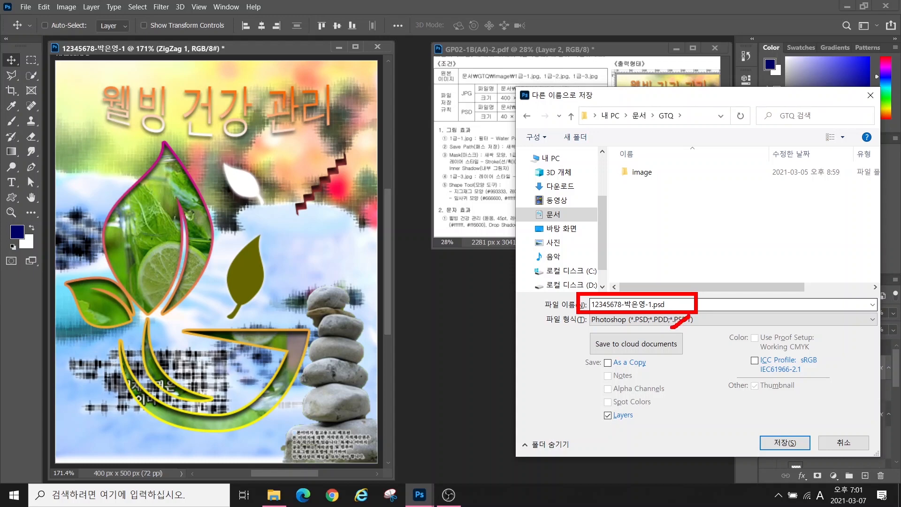
pyautogui.click(872, 305)
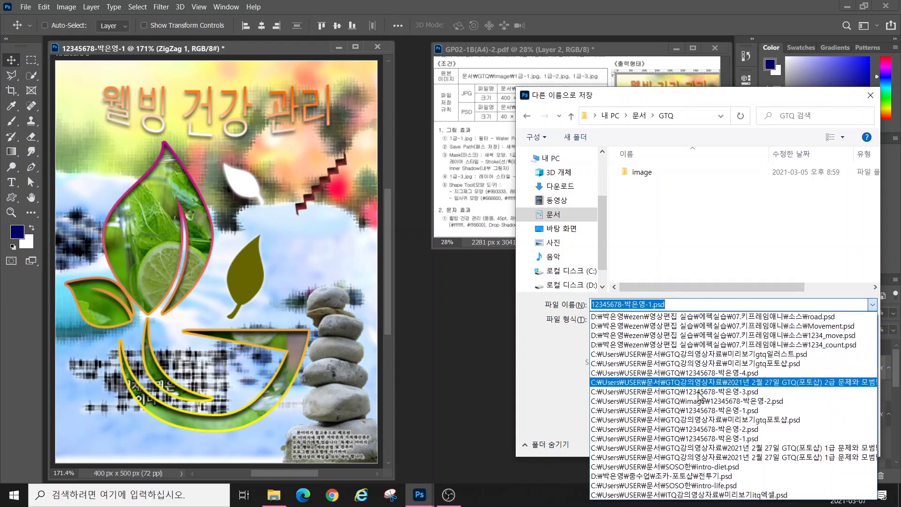
pyautogui.click(751, 306)
pyautogui.click(681, 320)
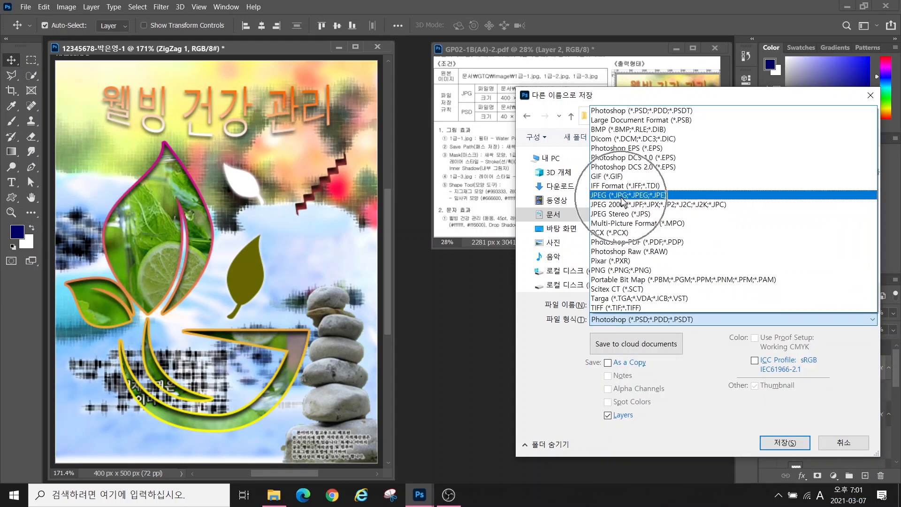
pyautogui.click(623, 195)
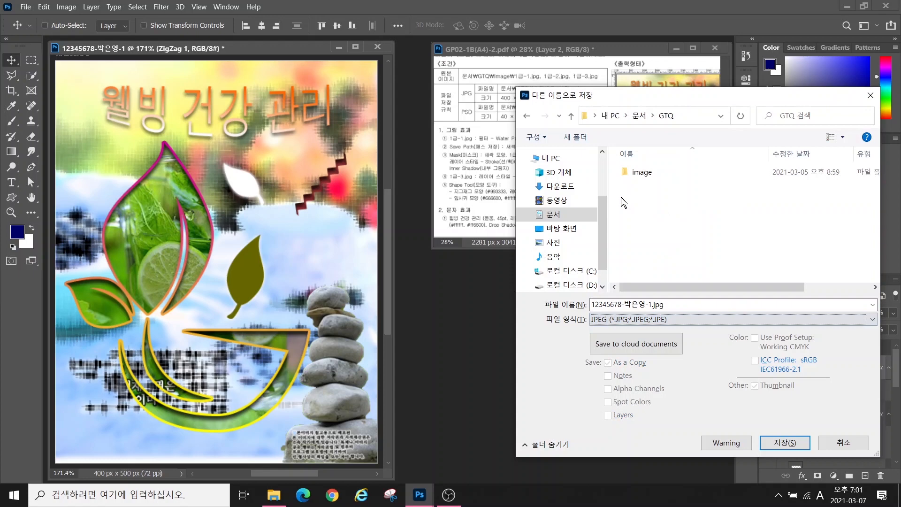
pyautogui.click(776, 438)
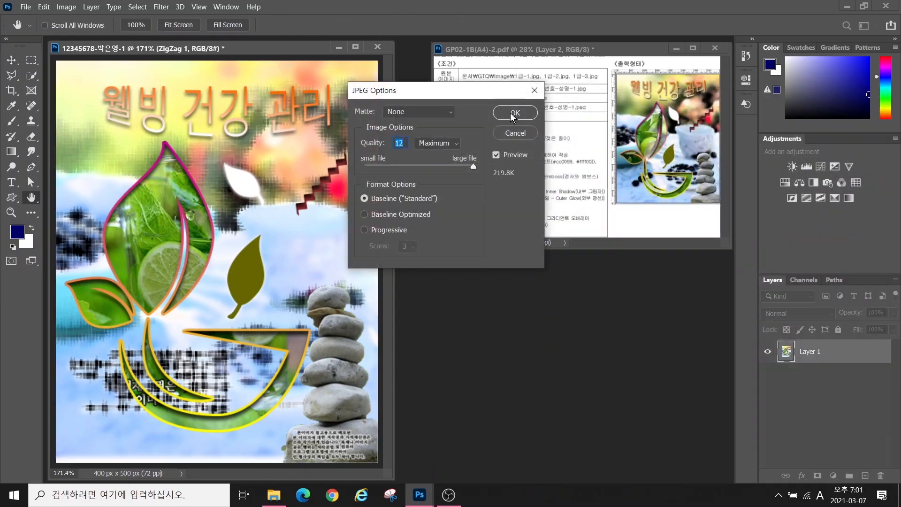
pyautogui.click(514, 115)
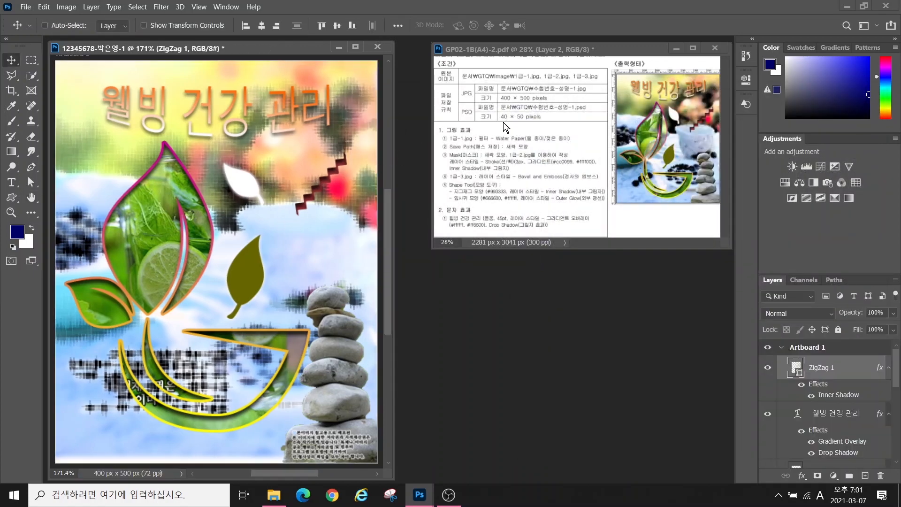
# Resize the image to 40 px wide by 50 px high with proportions linked
pyautogui.click(67, 8)
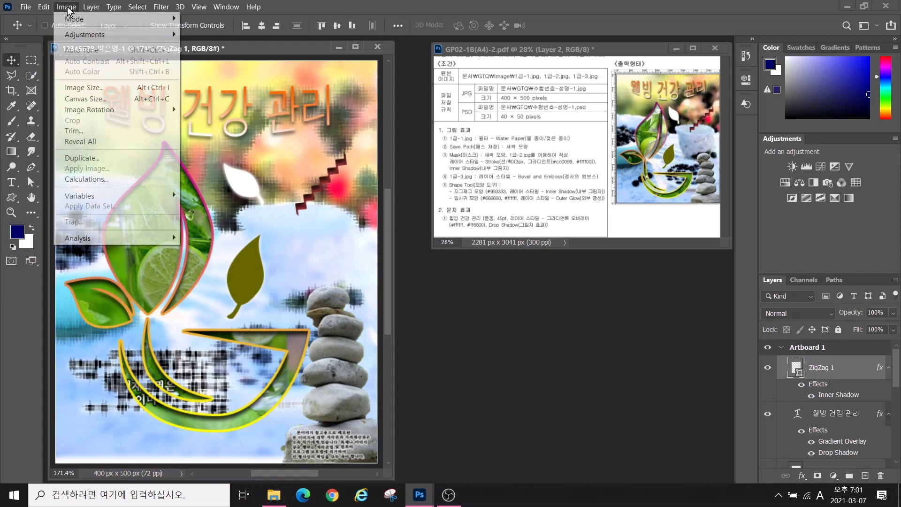
pyautogui.click(84, 88)
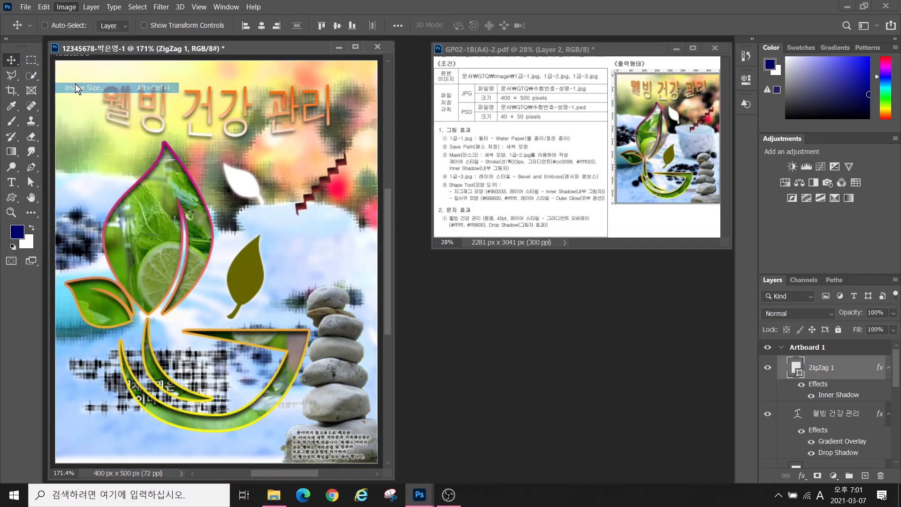
pyautogui.write('40')
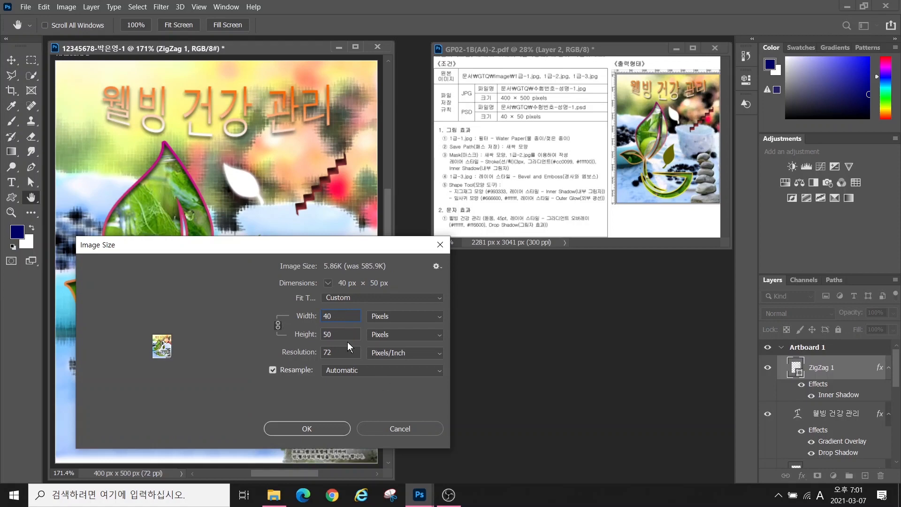
pyautogui.press('alt')
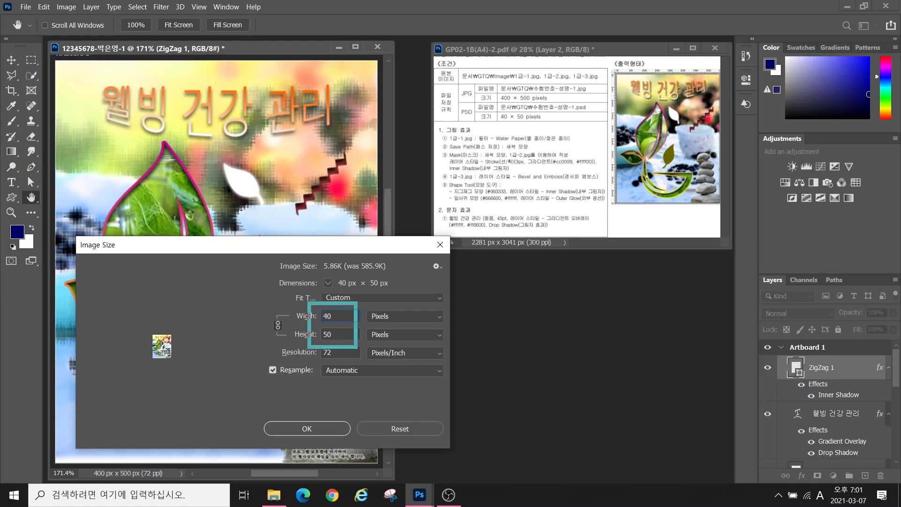
pyautogui.moveTo(291, 341)
pyautogui.mouseDown()
pyautogui.moveTo(261, 317)
pyautogui.moveTo(296, 329)
pyautogui.mouseUp()
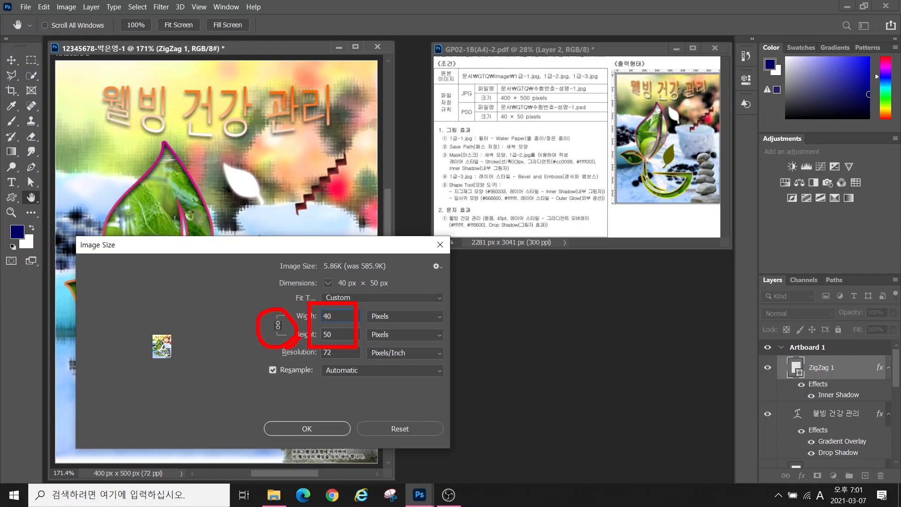
pyautogui.press('Escape')
pyautogui.click(310, 429)
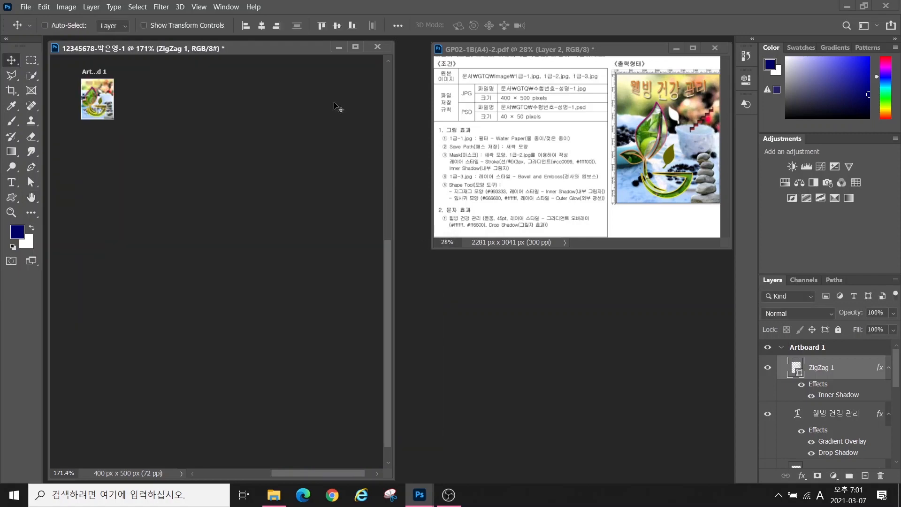
# Save the 40 × 50 image as a Photoshop PSD in GTQ, then start a new document
pyautogui.click(25, 7)
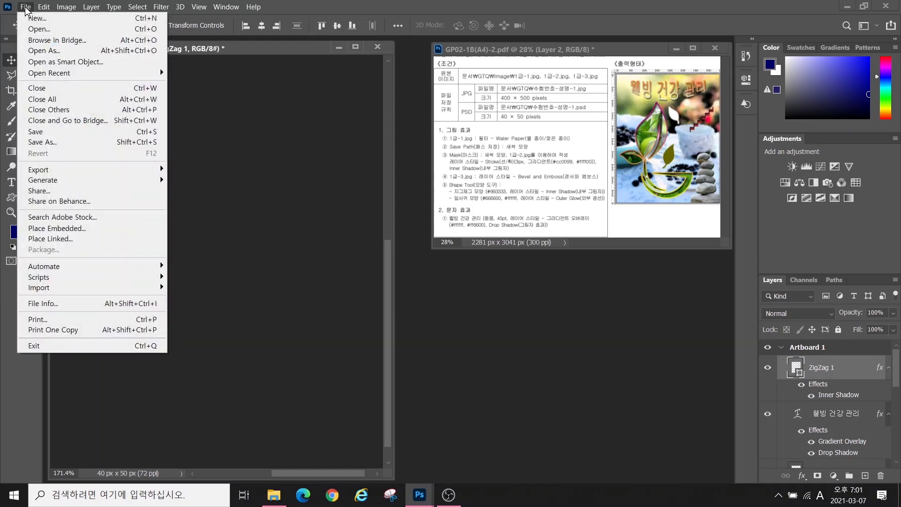
pyautogui.click(43, 141)
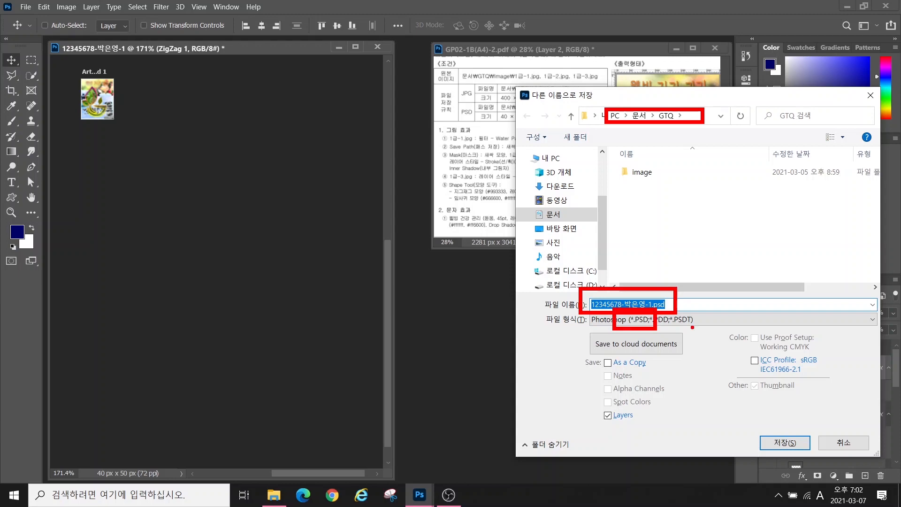
pyautogui.click(785, 442)
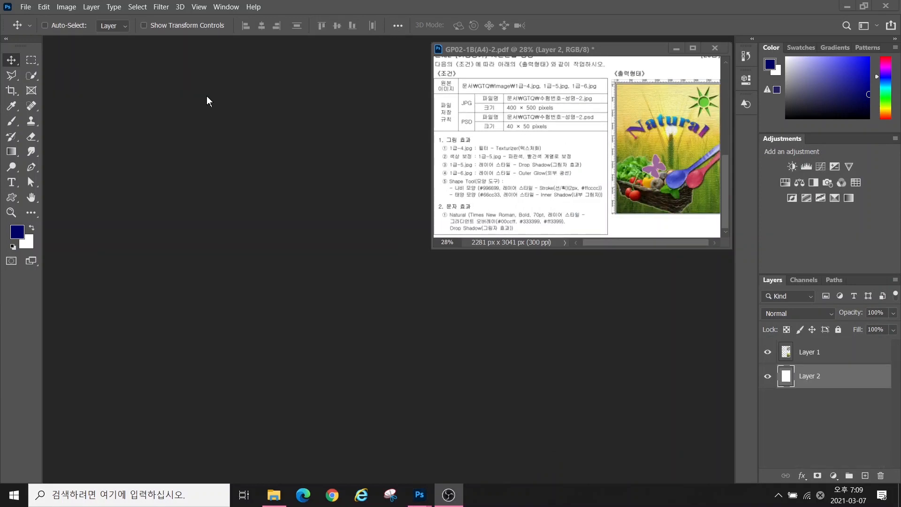
pyautogui.click(26, 7)
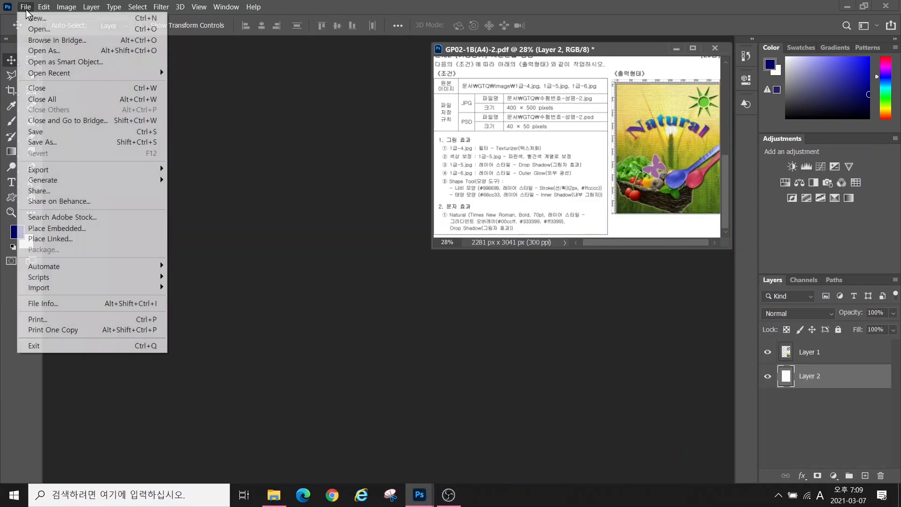
pyautogui.click(32, 19)
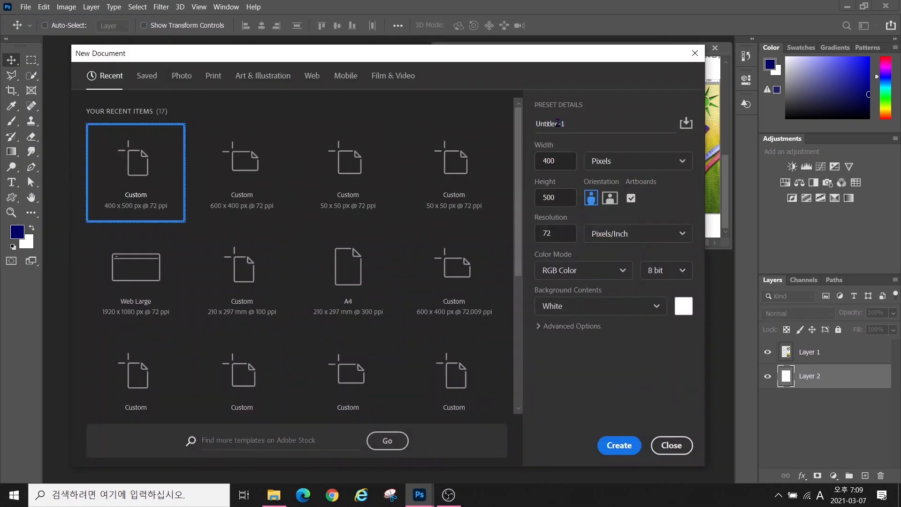
# Name the new document with the candidate's exam number and create it at 400 × 500 px, 72 ppi
pyautogui.click(576, 123)
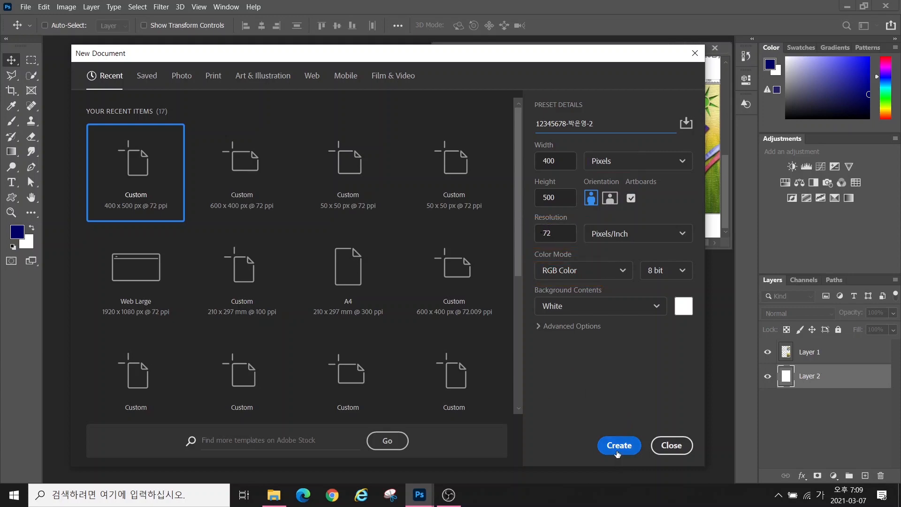
pyautogui.click(619, 445)
pyautogui.click(197, 6)
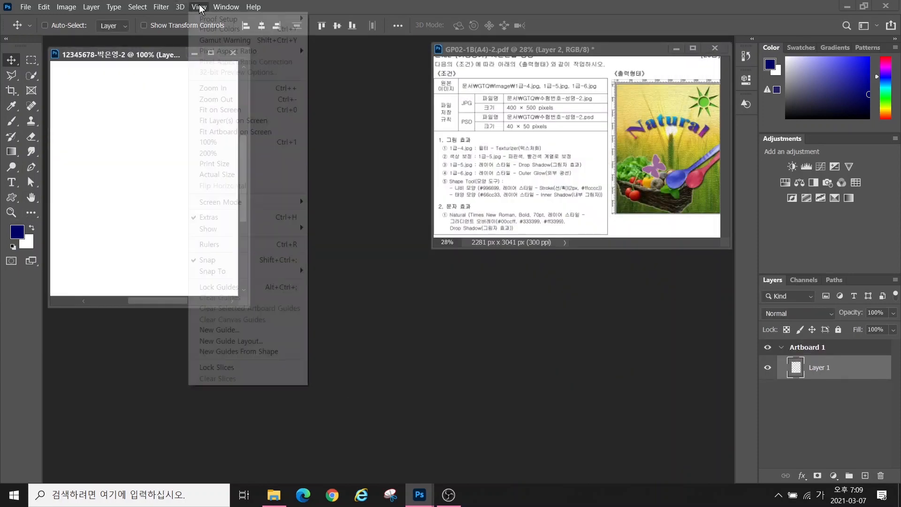
# Show the rulers and open the 1급-4.jpg wheat-field image
pyautogui.click(209, 244)
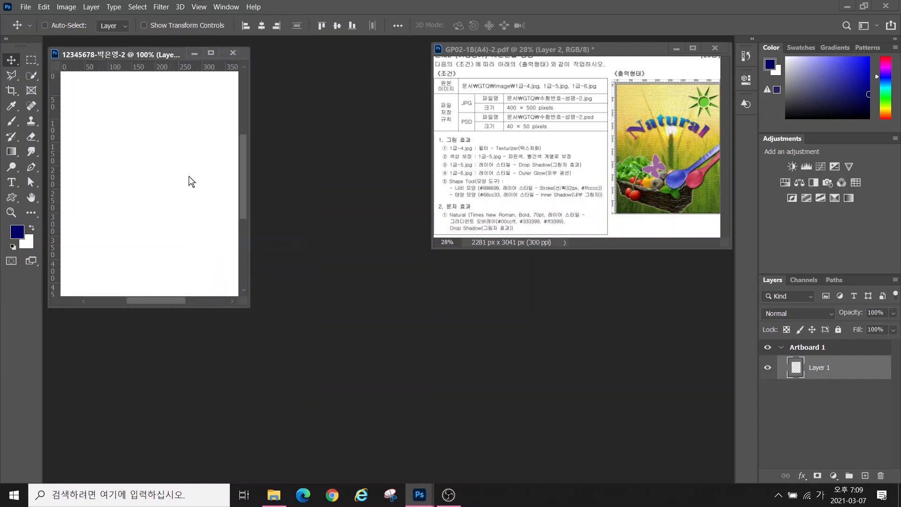
pyautogui.doubleClick(31, 197)
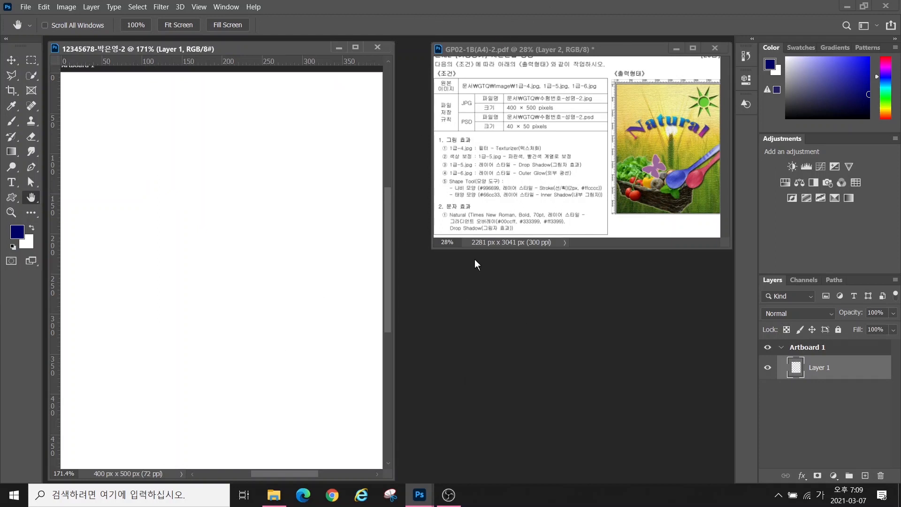
pyautogui.hotkey('ctrl', 'o')
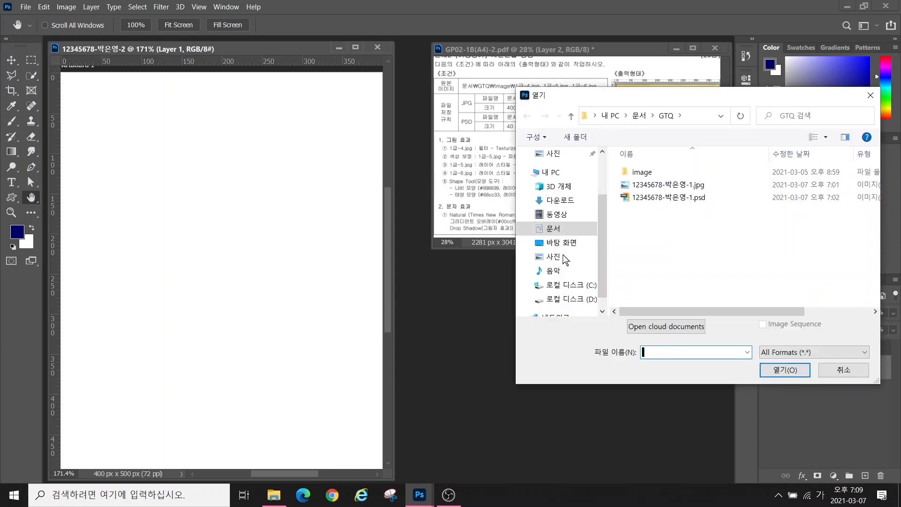
pyautogui.doubleClick(642, 172)
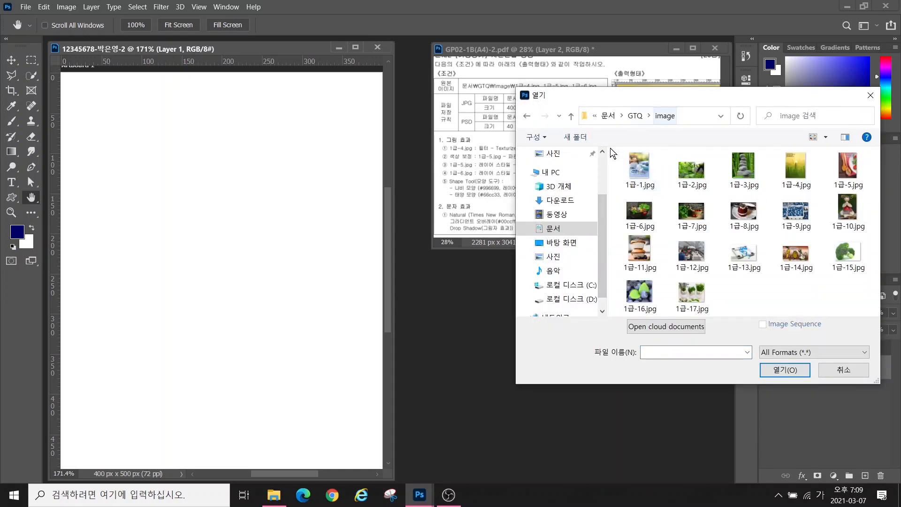
pyautogui.click(790, 172)
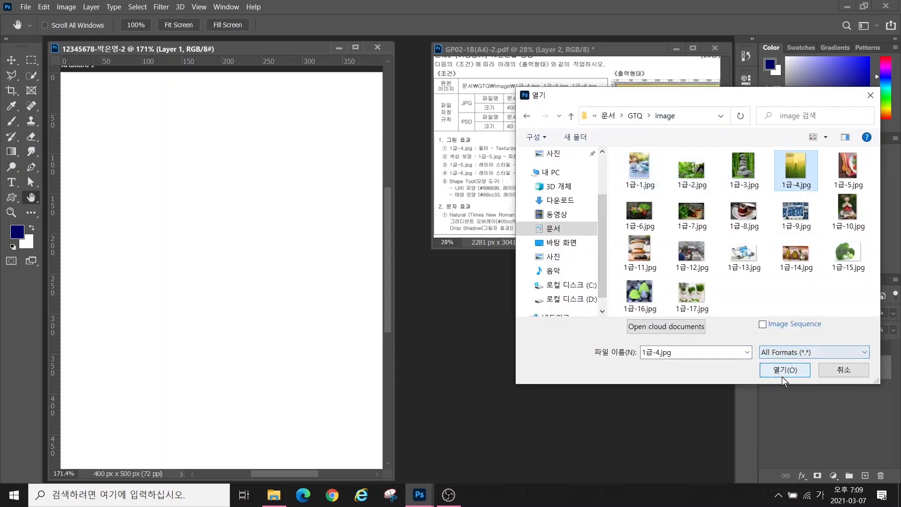
pyautogui.click(785, 370)
pyautogui.moveTo(211, 72); pyautogui.dragTo(297, 113)
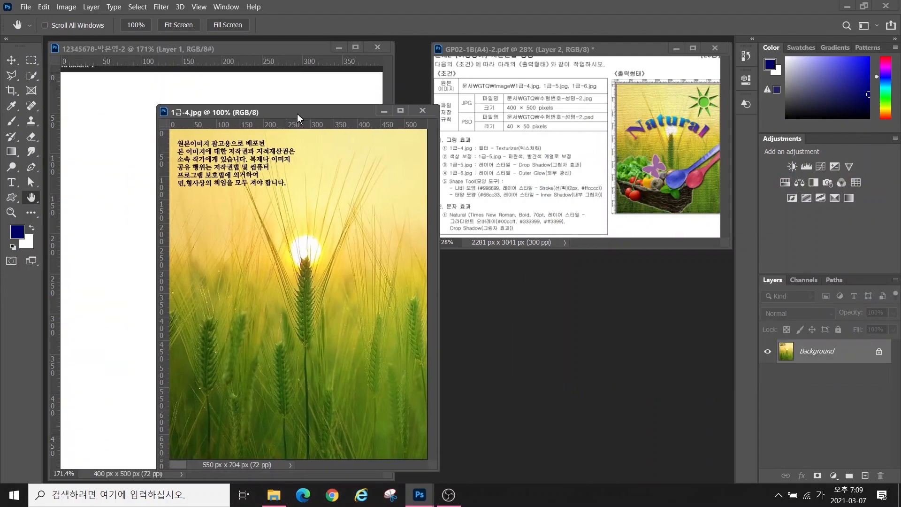
# Resize the wheat image to 400 px wide and drag it onto the new canvas
pyautogui.click(66, 7)
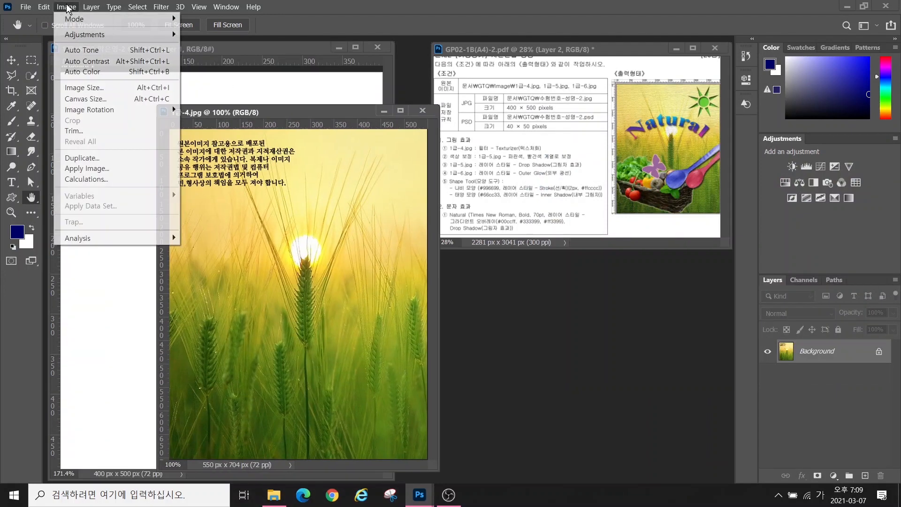
pyautogui.click(87, 88)
pyautogui.write('400')
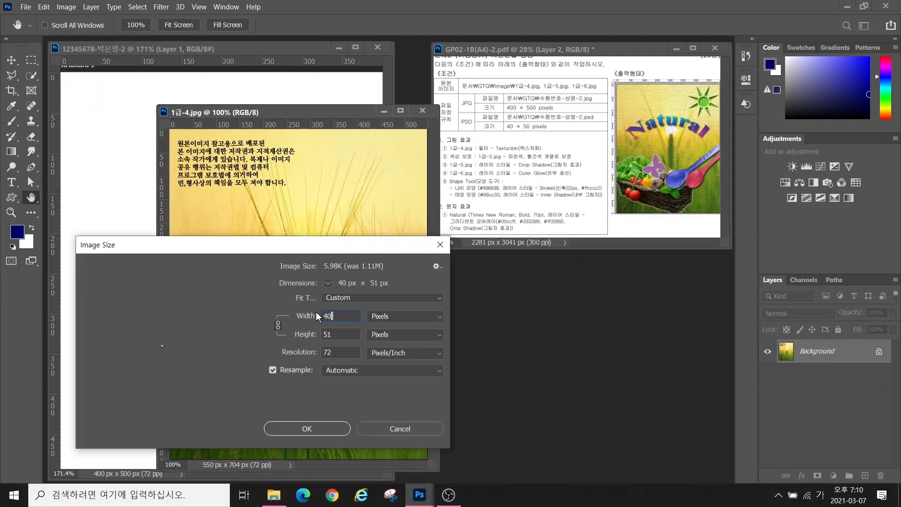
pyautogui.click(306, 426)
pyautogui.click(13, 58)
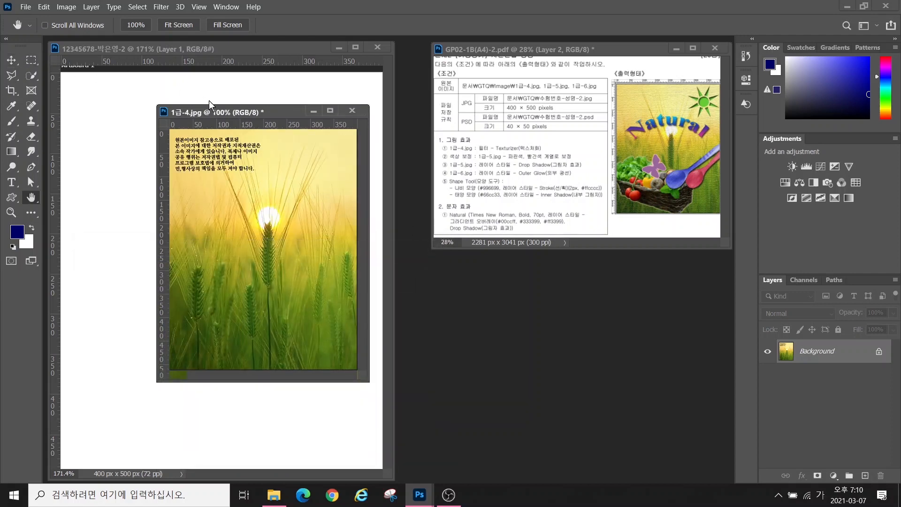
pyautogui.moveTo(211, 112); pyautogui.dragTo(318, 113)
pyautogui.moveTo(368, 233); pyautogui.dragTo(195, 228)
pyautogui.moveTo(261, 242); pyautogui.dragTo(283, 251)
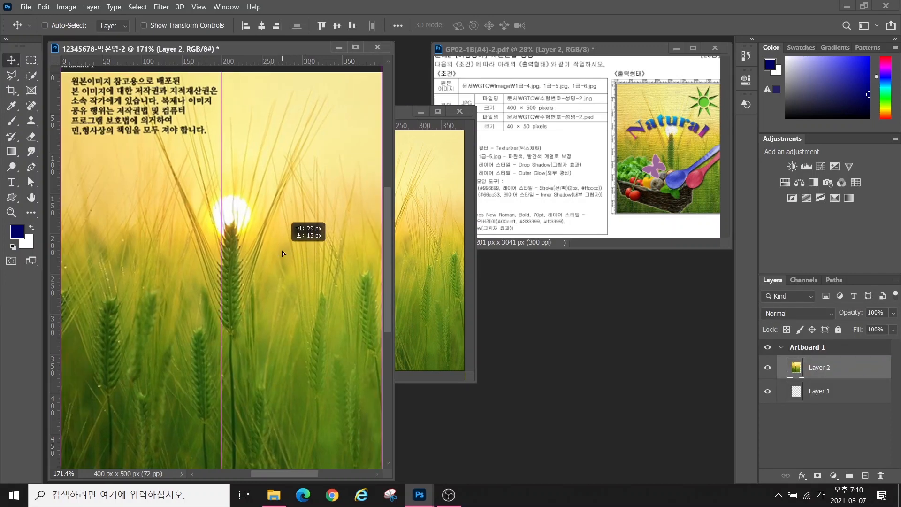
# Close the original wheat image without saving and name the new layer 1-4
pyautogui.click(459, 110)
pyautogui.click(452, 194)
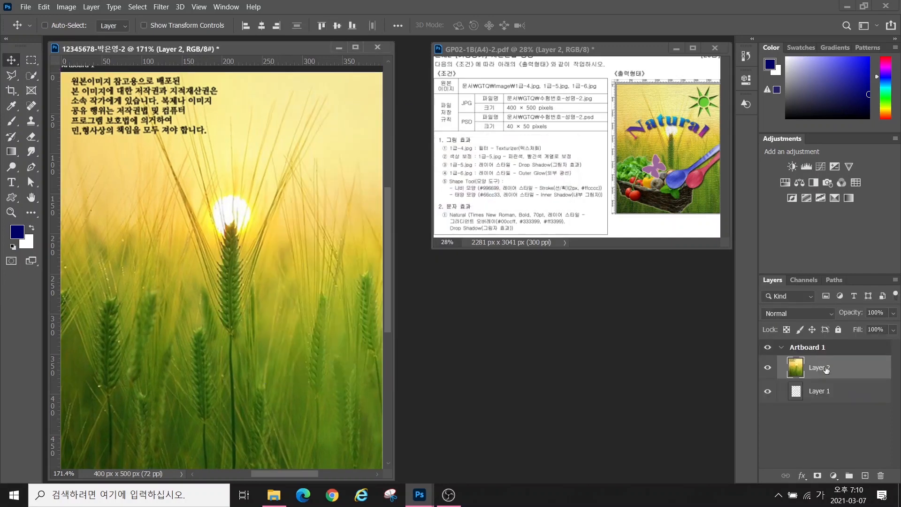
pyautogui.doubleClick(819, 367)
pyautogui.write('1-4')
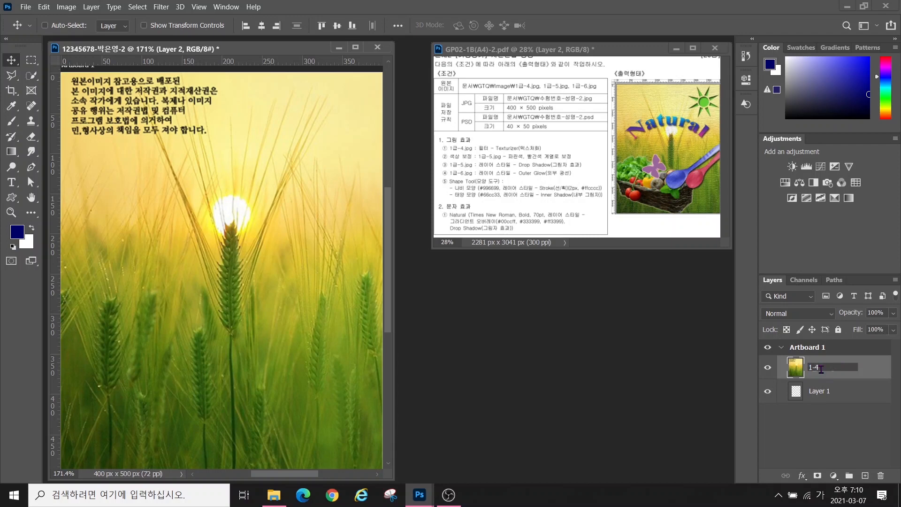
pyautogui.press('Return')
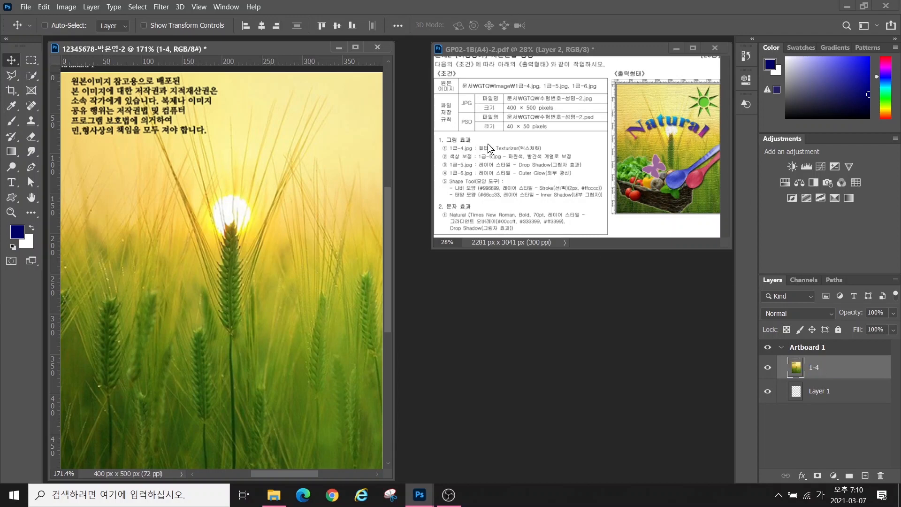
# Apply the Filter Gallery's Texturizer filter from the Texture group to the 1-4 wheat layer
pyautogui.click(162, 7)
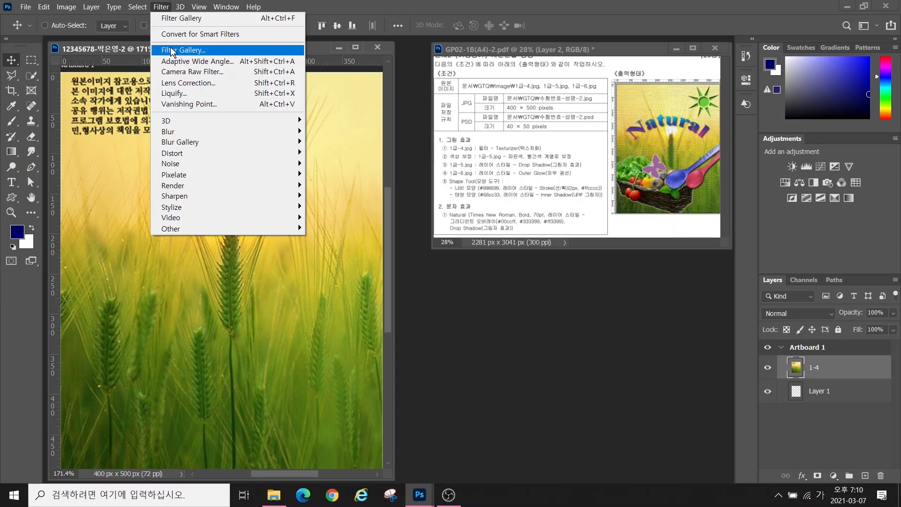
pyautogui.click(176, 21)
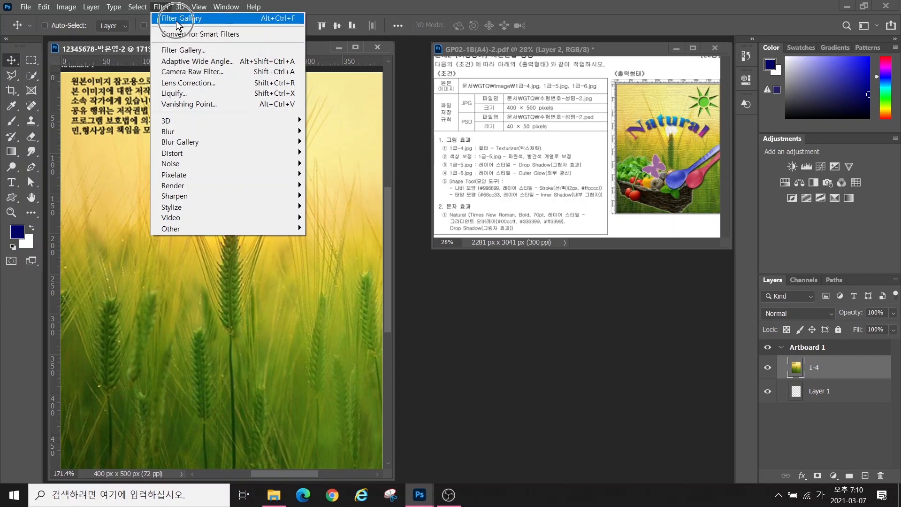
pyautogui.press('Right')
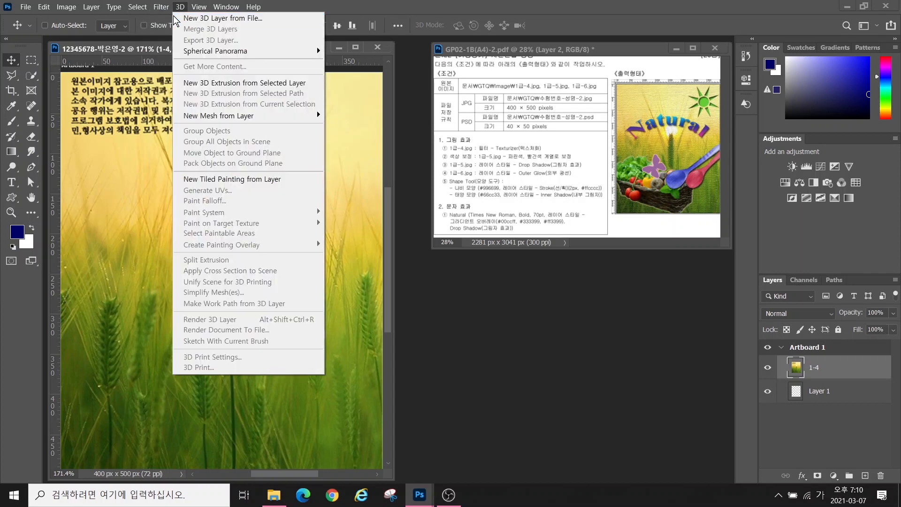
pyautogui.moveTo(163, 12)
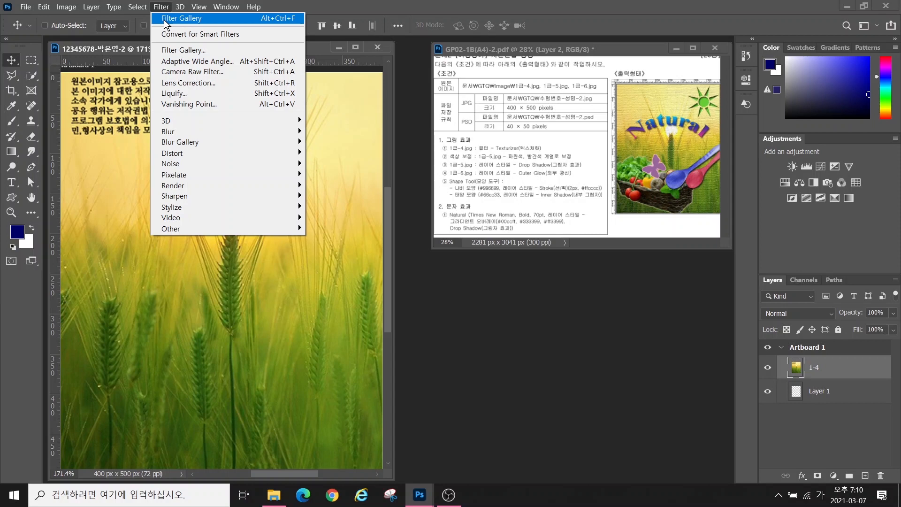
pyautogui.click(173, 49)
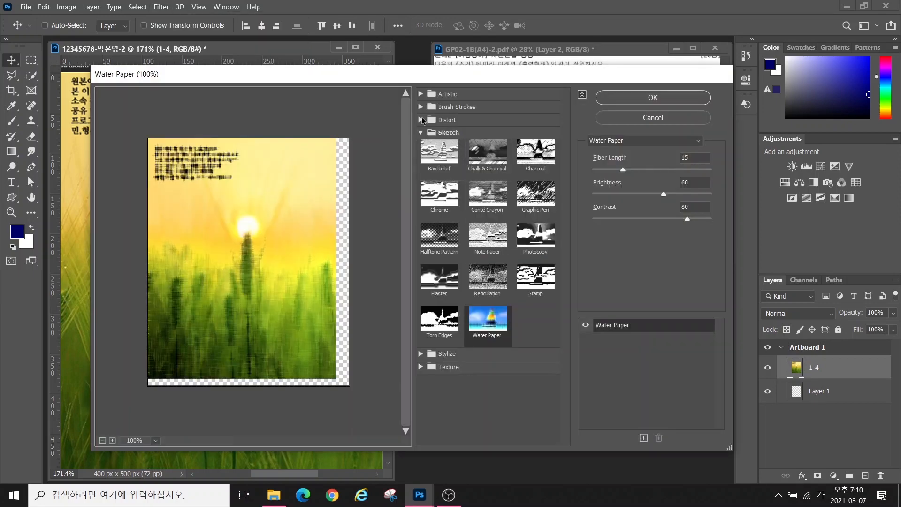
pyautogui.click(419, 133)
pyautogui.click(431, 156)
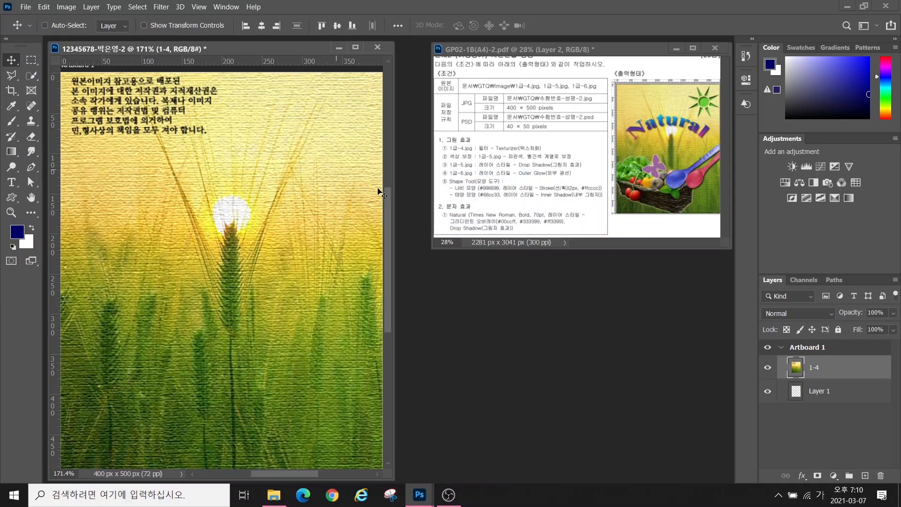
pyautogui.hotkey('ctrl', 'o')
# Open 1급-5.jpg and quick-select both wooden spoons, shrinking the brush to 25 then 15
pyautogui.click(841, 167)
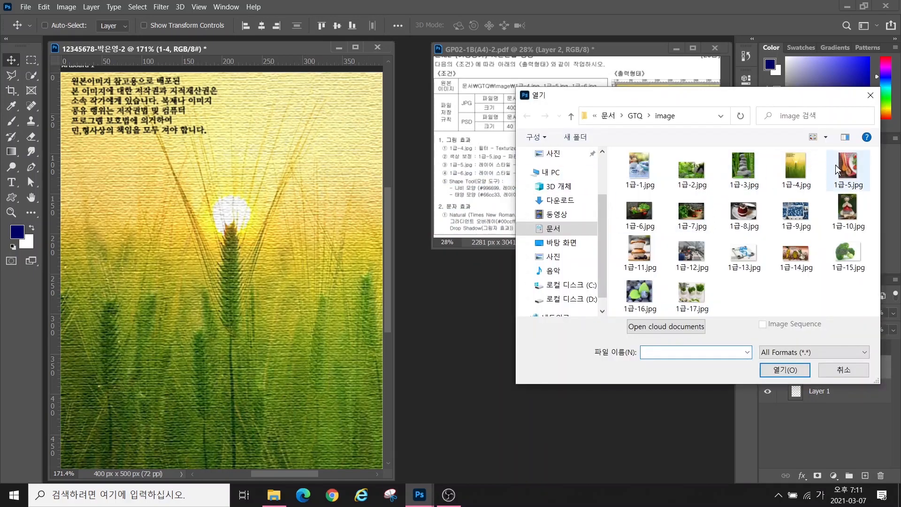
pyautogui.click(807, 370)
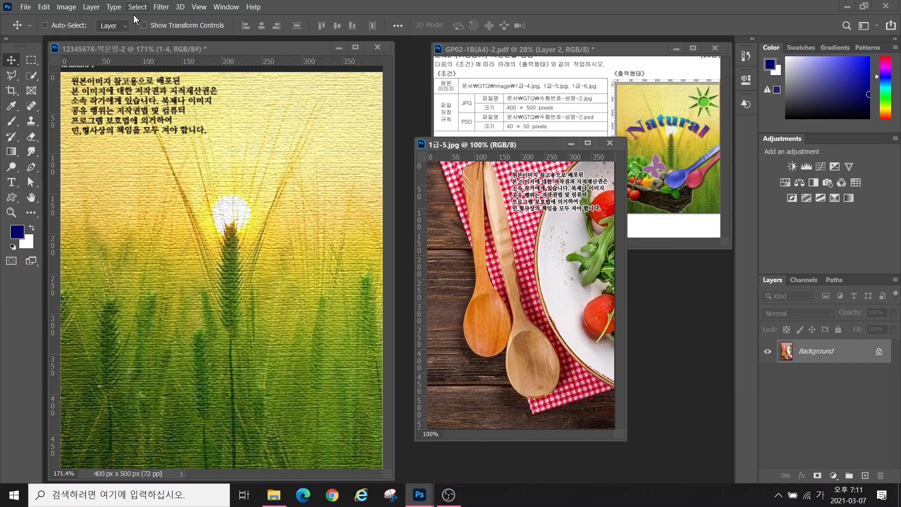
pyautogui.click(31, 76)
pyautogui.press('[')
pyautogui.press('[')
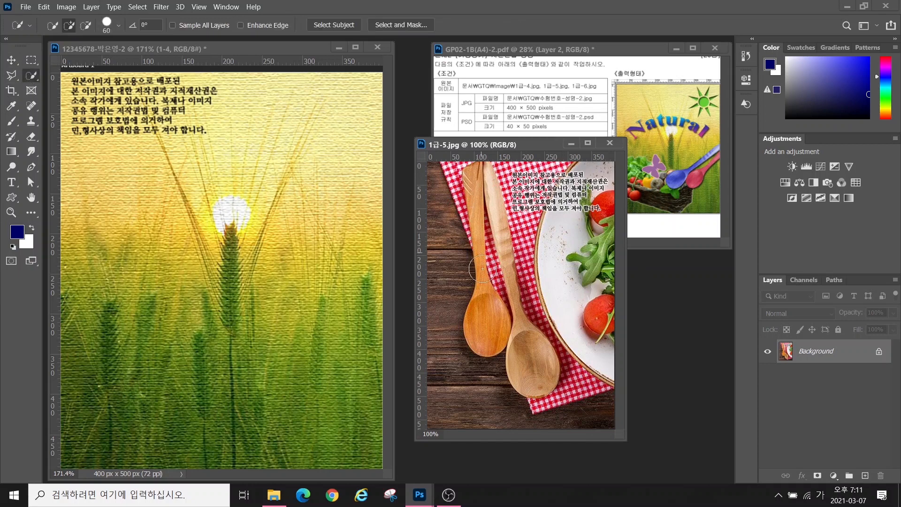
pyautogui.press('[')
pyautogui.press('[')
pyautogui.press('[')
pyautogui.click(488, 327)
pyautogui.click(528, 356)
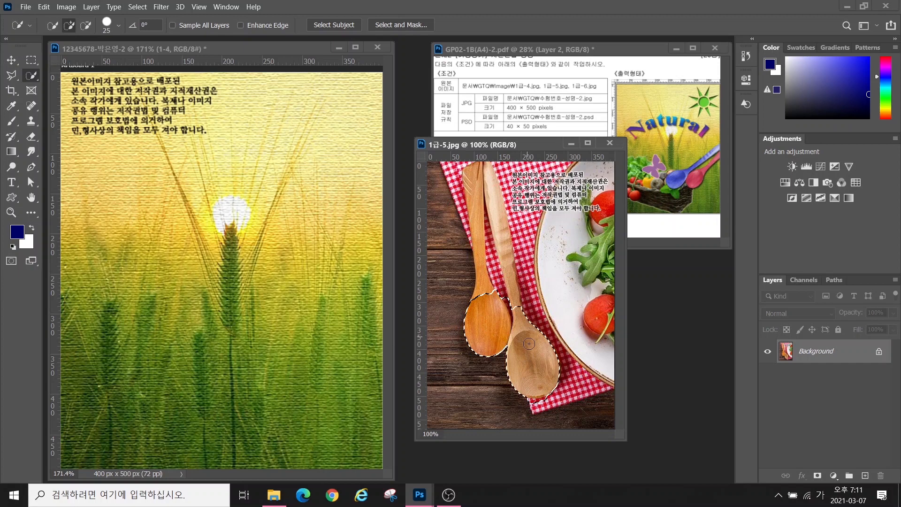
pyautogui.press('[')
pyautogui.click(475, 213)
pyautogui.moveTo(475, 213)
pyautogui.mouseDown()
pyautogui.moveTo(482, 206)
pyautogui.moveTo(502, 239)
pyautogui.moveTo(511, 283)
pyautogui.mouseUp()
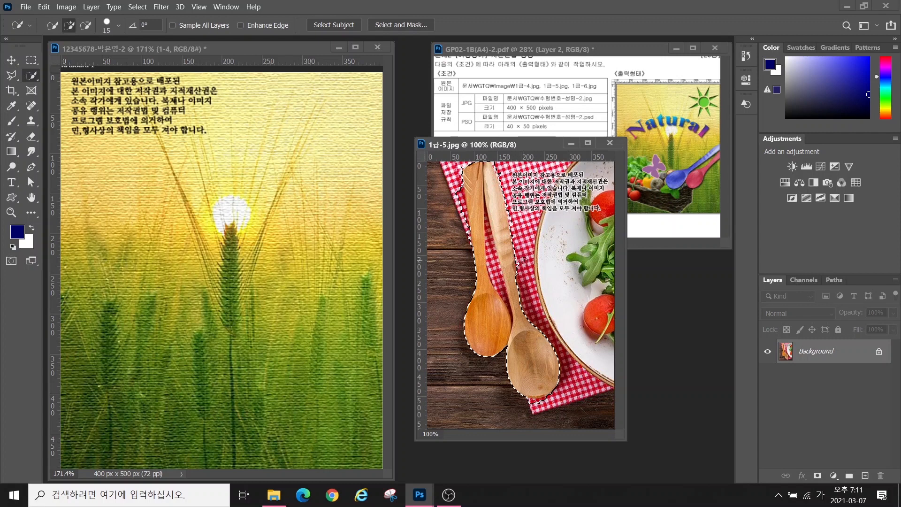
# With the Polygonal Lasso, subtract the red cloth beside the spoon handles from the selection
pyautogui.click(6, 76)
pyautogui.click(57, 87)
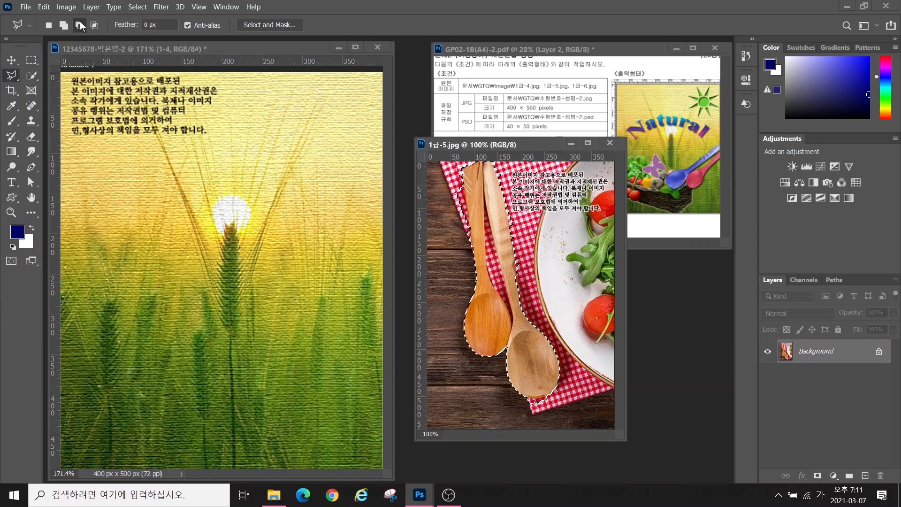
pyautogui.hotkey('alt', '2')
pyautogui.moveTo(65, 32); pyautogui.dragTo(11, 131)
pyautogui.moveTo(79, 32); pyautogui.dragTo(137, 129)
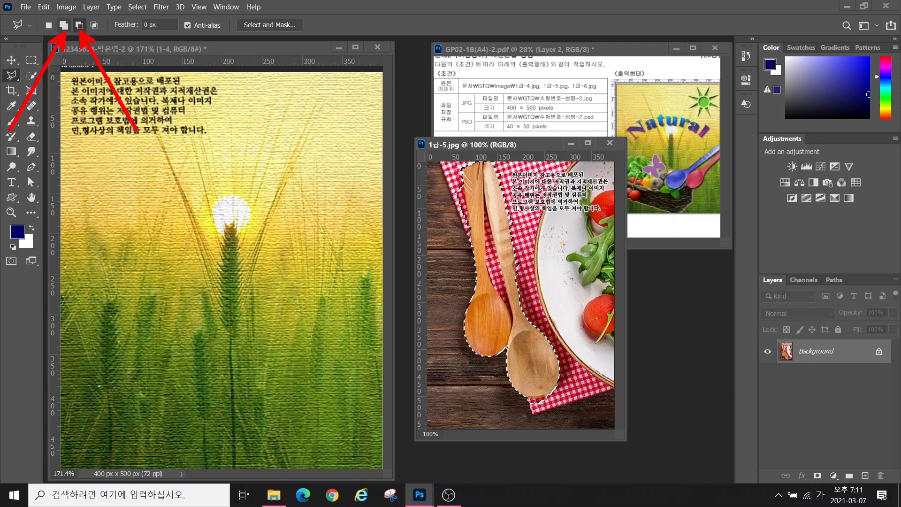
pyautogui.press('Escape')
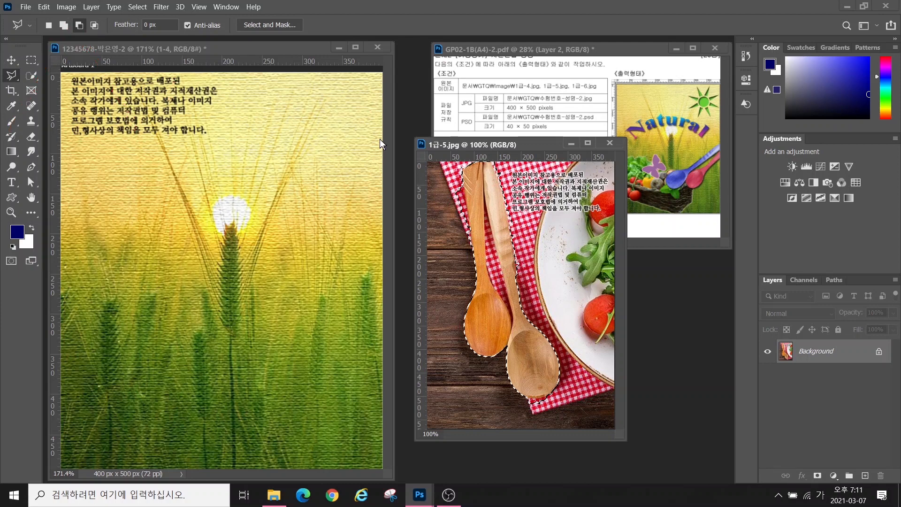
pyautogui.click(435, 172)
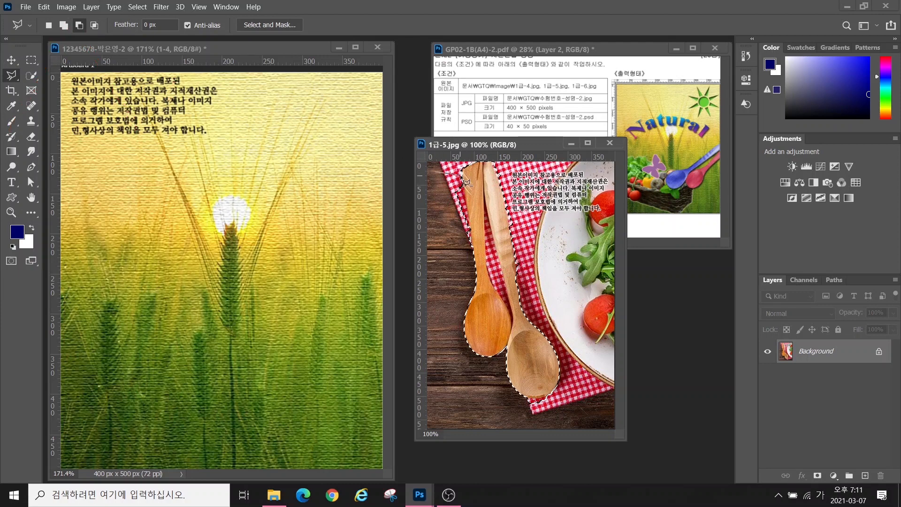
pyautogui.click(463, 168)
pyautogui.click(477, 280)
pyautogui.click(435, 172)
pyautogui.click(504, 197)
# Add the right spoon's handle edge back into the selection
pyautogui.click(520, 286)
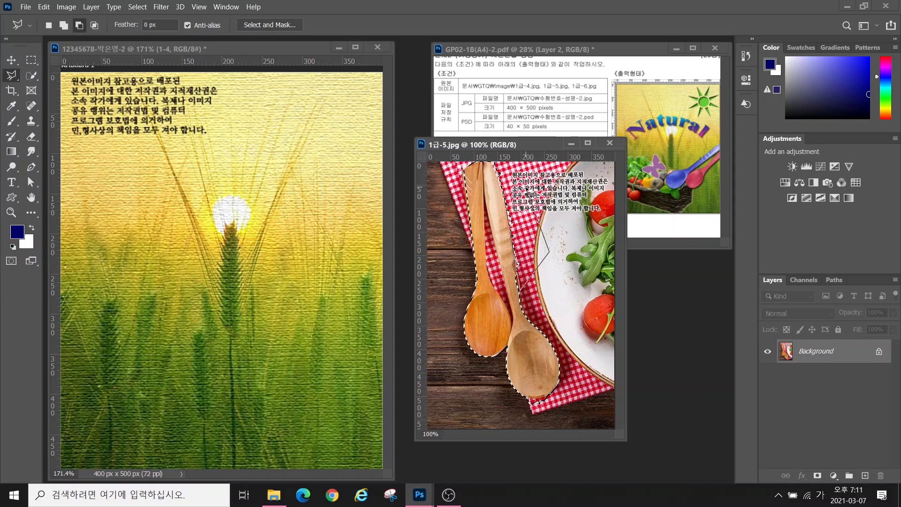
pyautogui.click(535, 192)
pyautogui.click(505, 197)
pyautogui.click(64, 25)
pyautogui.click(514, 249)
pyautogui.click(525, 319)
pyautogui.click(511, 305)
pyautogui.click(514, 249)
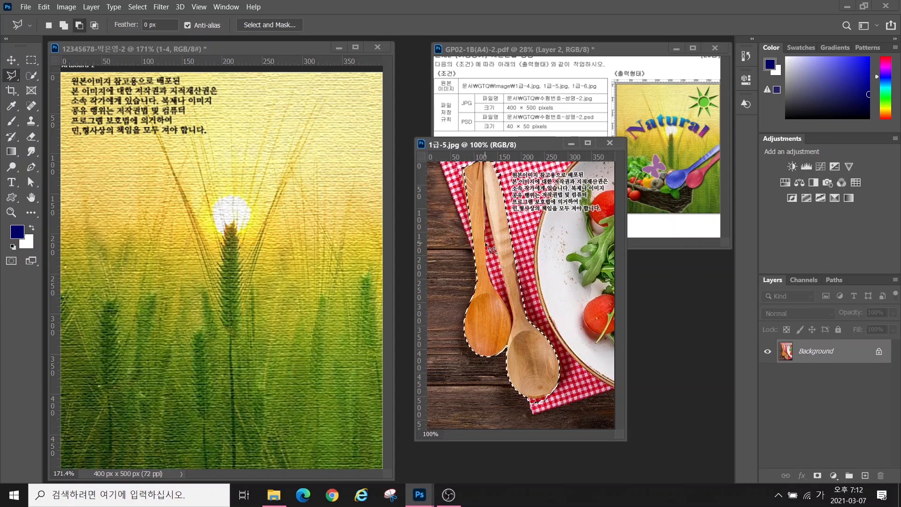
# Drag the spoons into the poster, scale them down, flip horizontally and tilt them at lower right
pyautogui.press('v')
pyautogui.moveTo(512, 322); pyautogui.dragTo(261, 172)
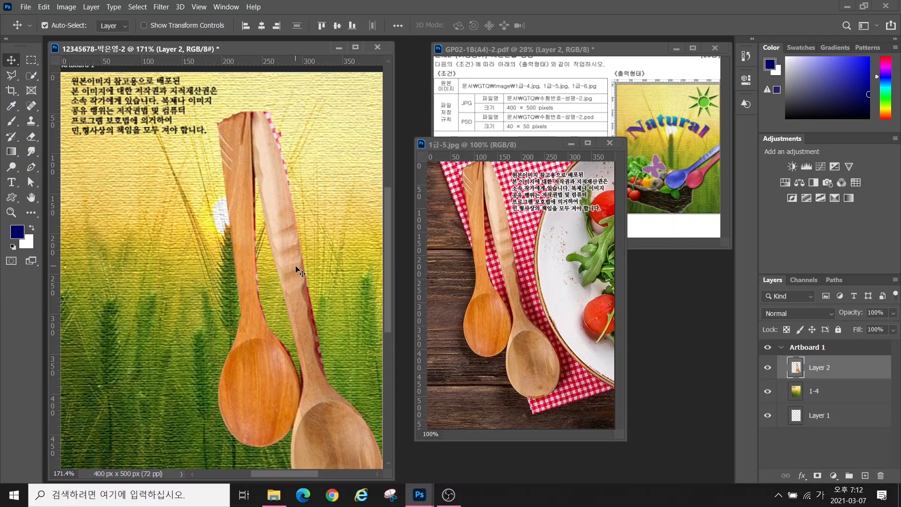
pyautogui.hotkey('ctrl', 't')
pyautogui.moveTo(216, 123); pyautogui.dragTo(254, 221)
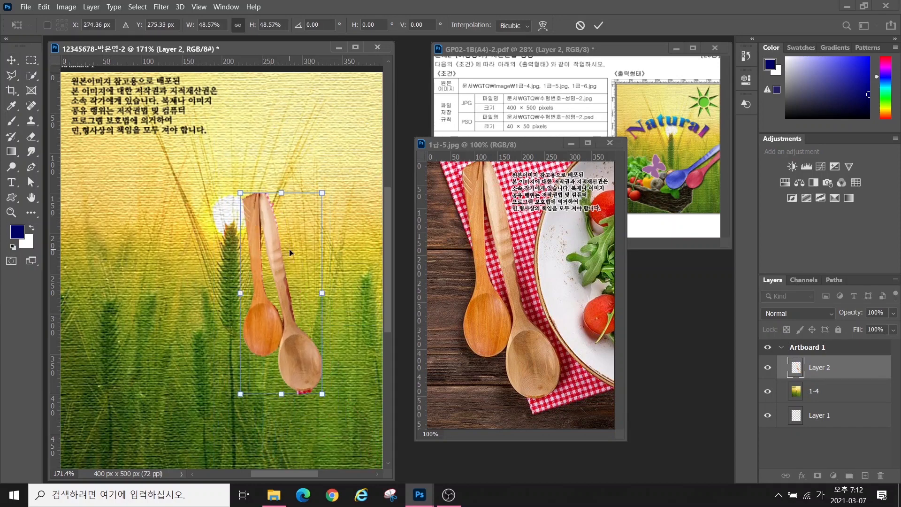
pyautogui.rightClick(279, 271)
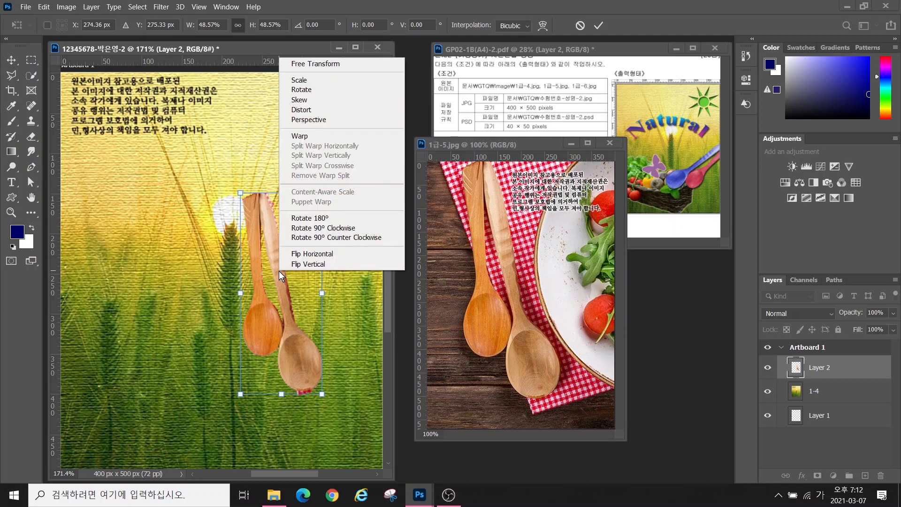
pyautogui.click(295, 254)
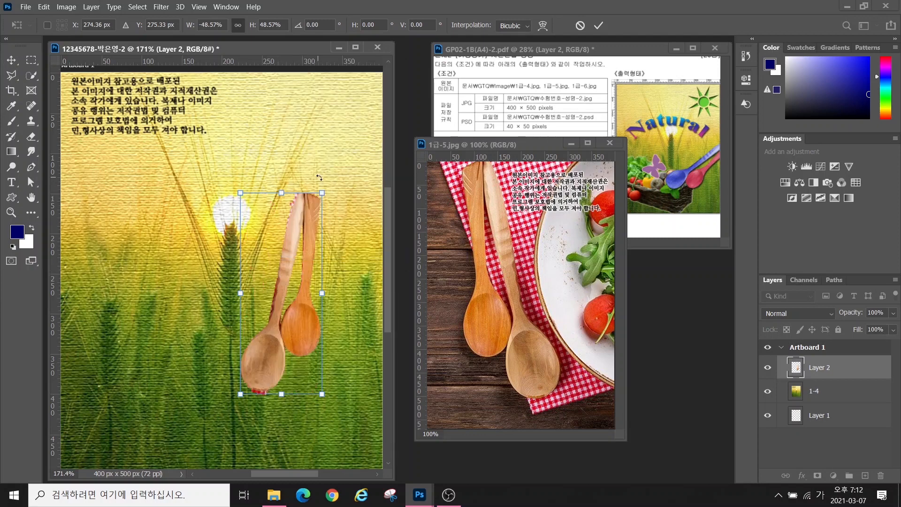
pyautogui.moveTo(319, 178); pyautogui.dragTo(354, 188)
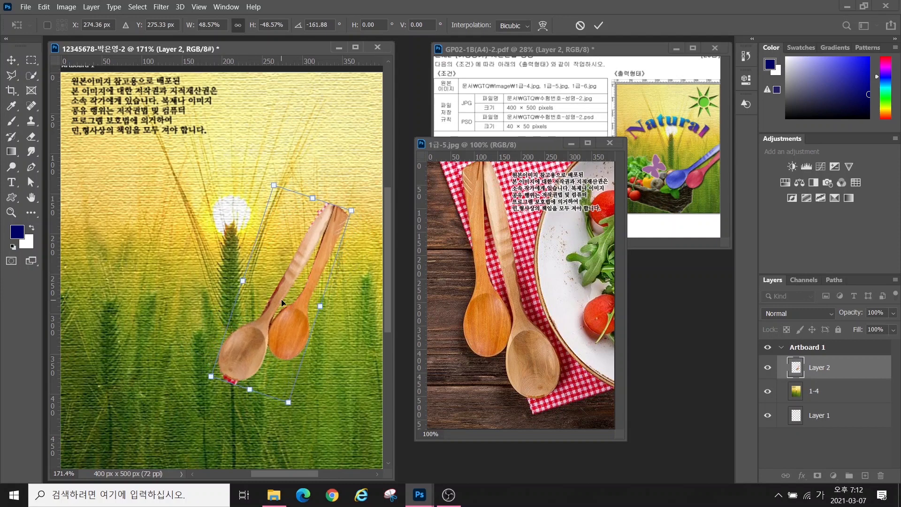
pyautogui.moveTo(282, 300); pyautogui.dragTo(345, 296)
pyautogui.moveTo(267, 378); pyautogui.dragTo(244, 349)
pyautogui.moveTo(286, 351); pyautogui.dragTo(261, 378)
pyautogui.press('Return')
# Close the 1급-5.jpg photo and rename the spoons layer 1-5
pyautogui.click(610, 143)
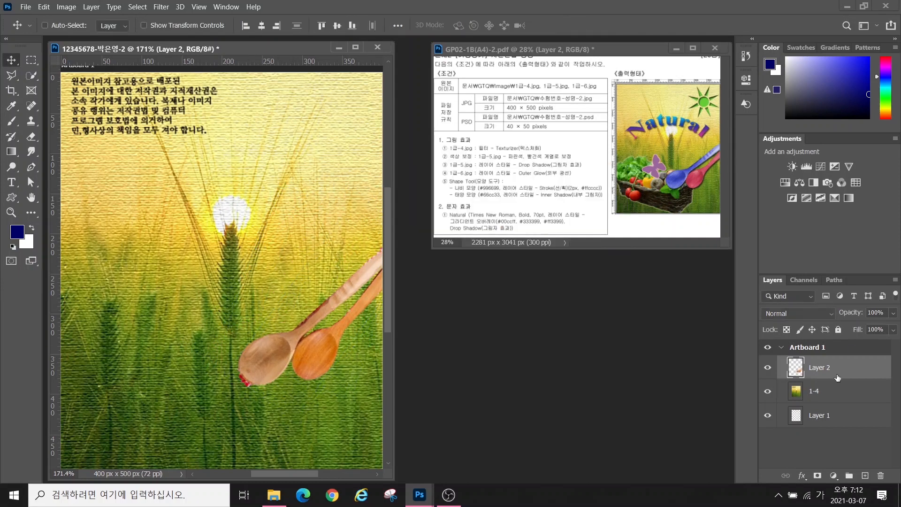
pyautogui.doubleClick(820, 367)
pyautogui.write('1-5')
pyautogui.press('Return')
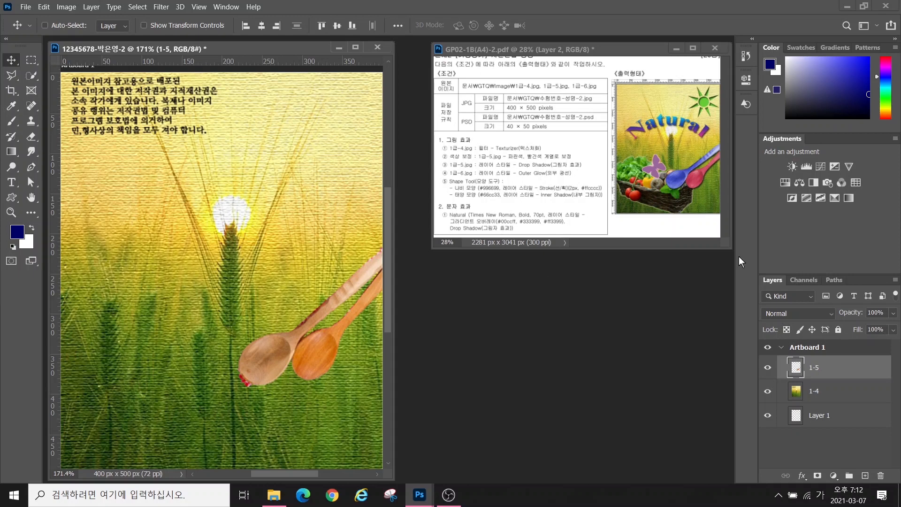
pyautogui.hotkey('alt', '2')
pyautogui.moveTo(679, 165); pyautogui.dragTo(599, 128)
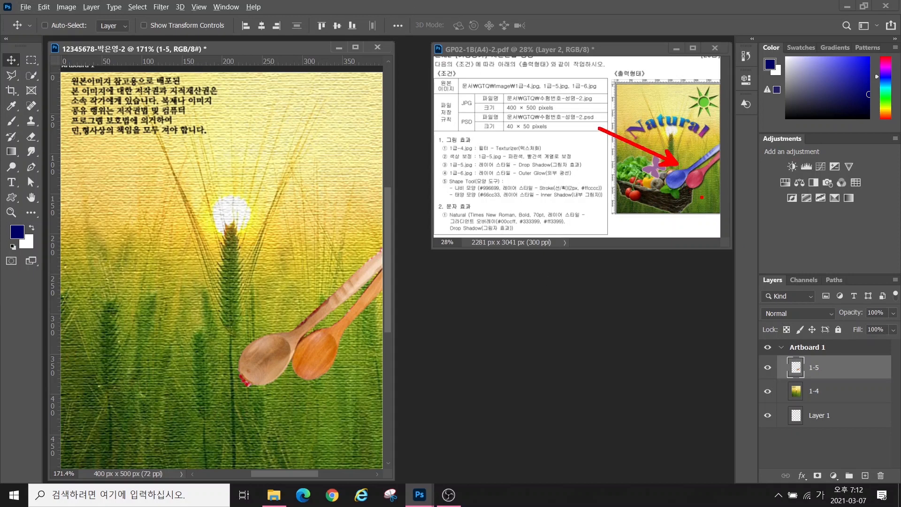
pyautogui.moveTo(702, 198); pyautogui.dragTo(700, 271)
pyautogui.press('Escape')
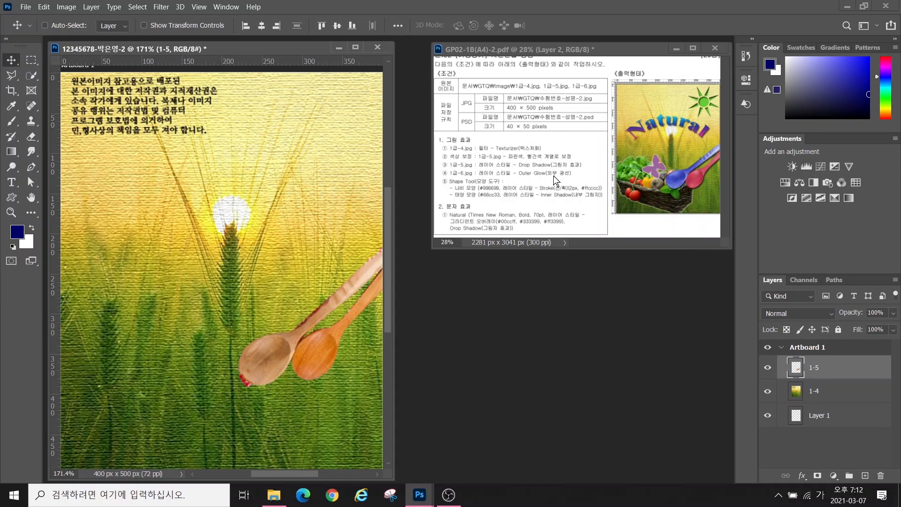
# Select the left spoon and add a Hue/Saturation adjustment at Hue -143 to tint it purple
pyautogui.click(33, 76)
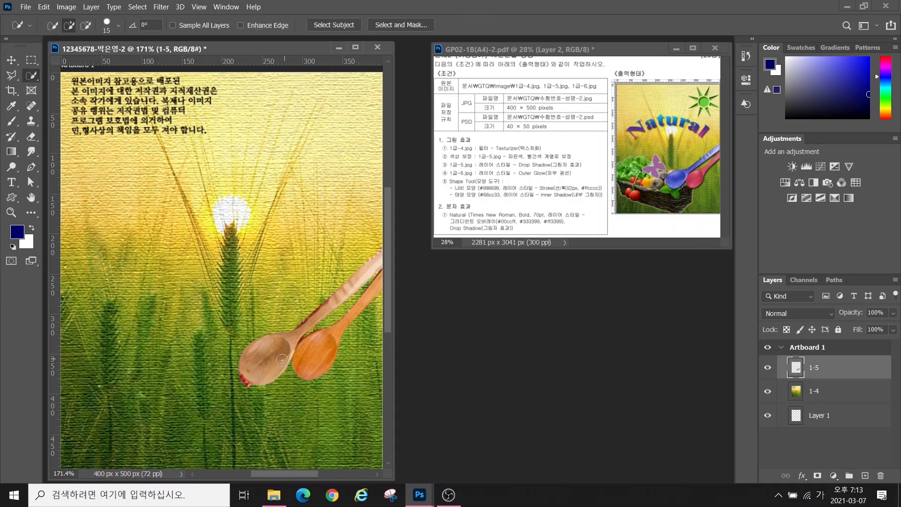
pyautogui.moveTo(257, 360)
pyautogui.mouseDown()
pyautogui.moveTo(247, 376)
pyautogui.moveTo(300, 291)
pyautogui.moveTo(365, 247)
pyautogui.moveTo(352, 247)
pyautogui.mouseUp()
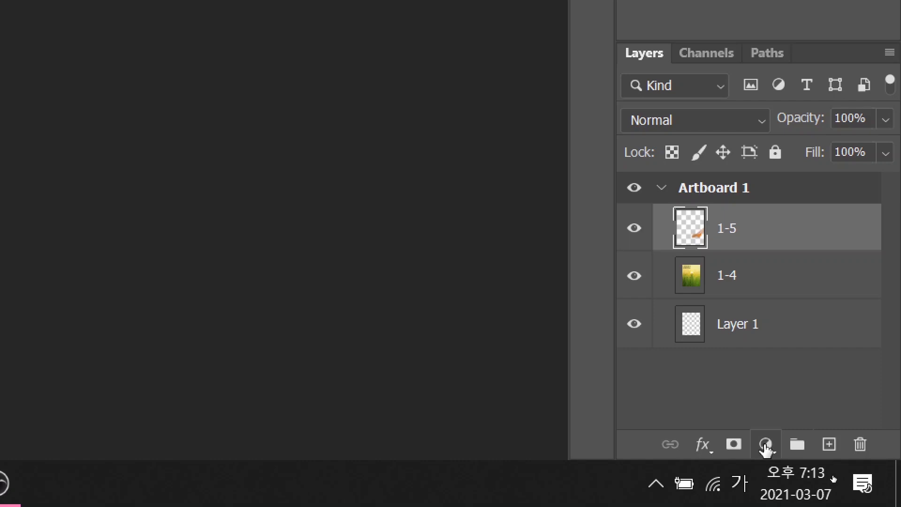
pyautogui.click(766, 443)
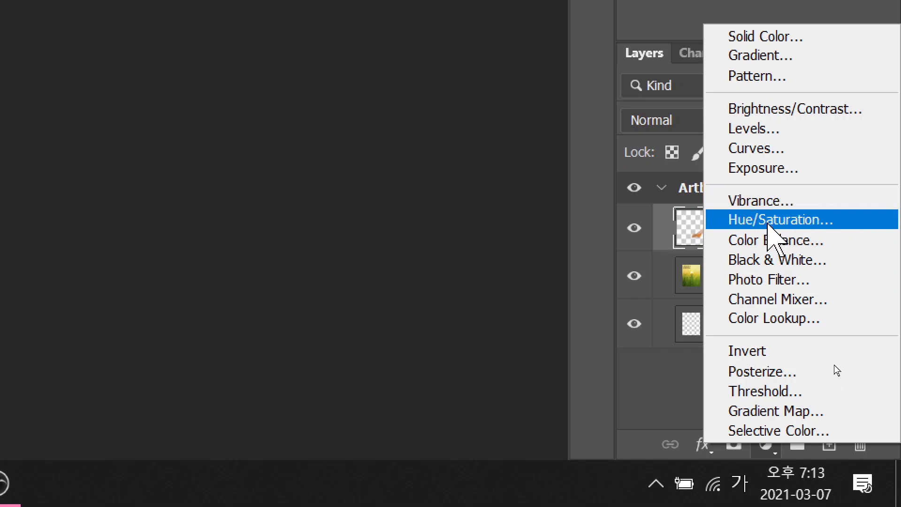
pyautogui.click(772, 219)
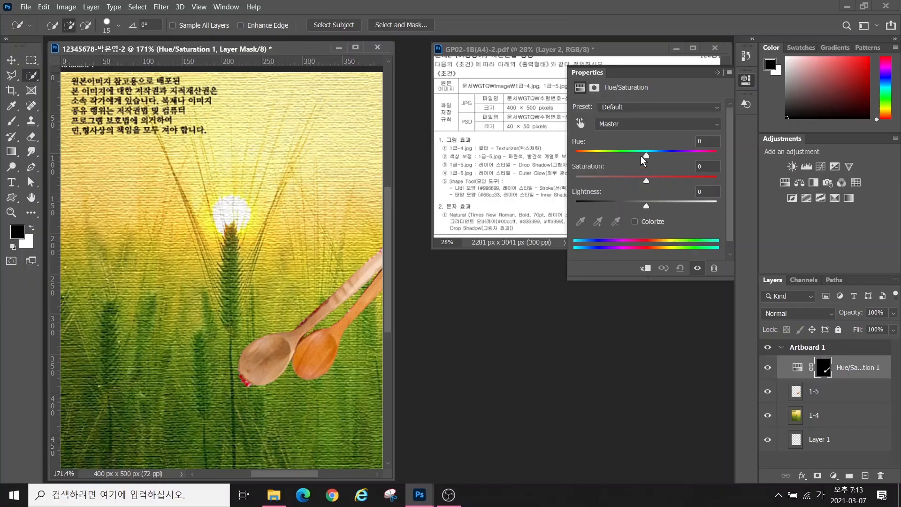
pyautogui.moveTo(643, 160); pyautogui.dragTo(588, 164)
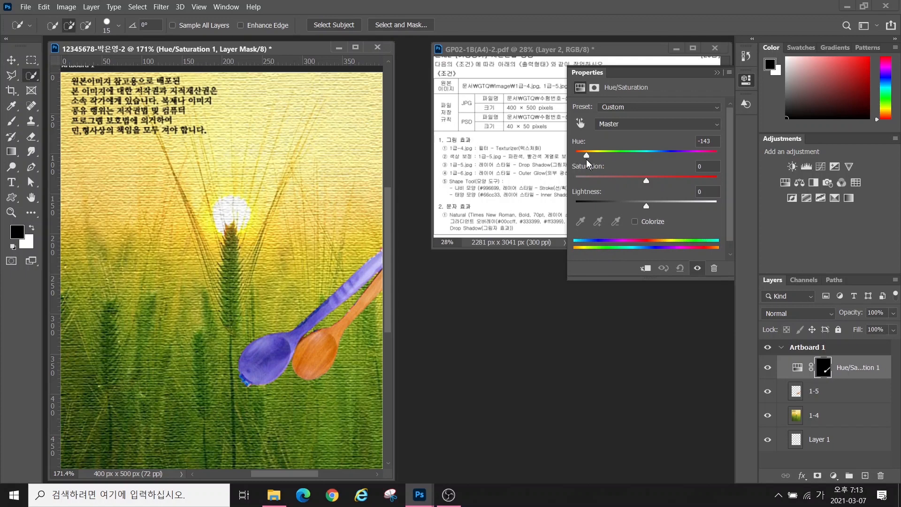
pyautogui.click(818, 399)
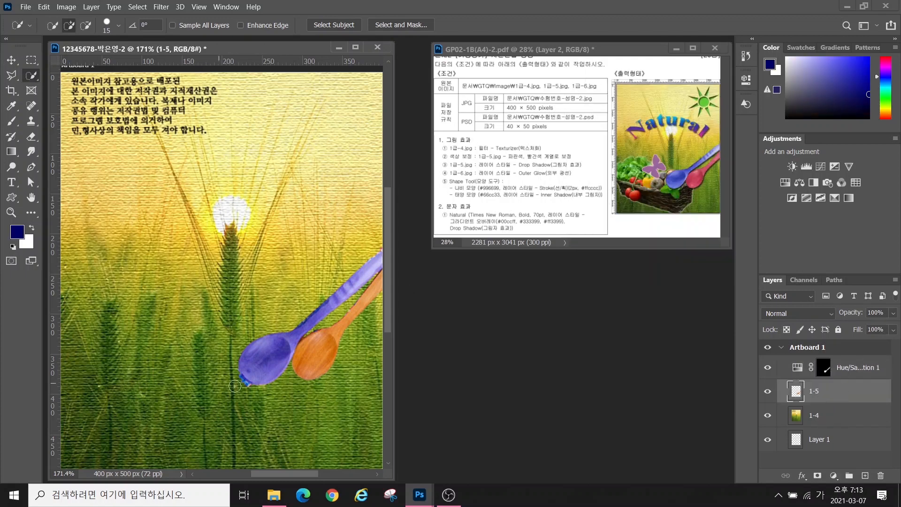
# Select the orange right spoon and add a second Hue/Saturation adjustment at Hue -37
pyautogui.moveTo(321, 360)
pyautogui.mouseDown()
pyautogui.moveTo(329, 336)
pyautogui.moveTo(380, 296)
pyautogui.mouseUp()
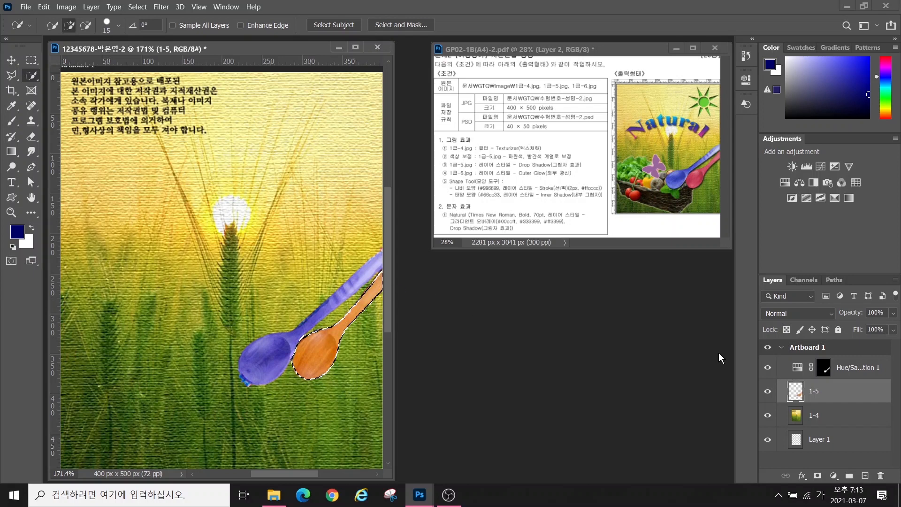
pyautogui.click(833, 476)
pyautogui.click(835, 362)
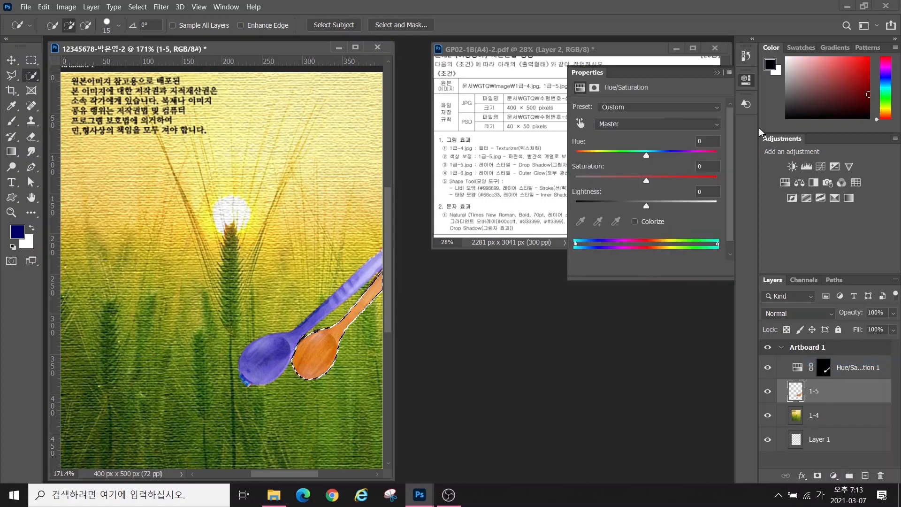
pyautogui.moveTo(646, 156); pyautogui.dragTo(620, 157)
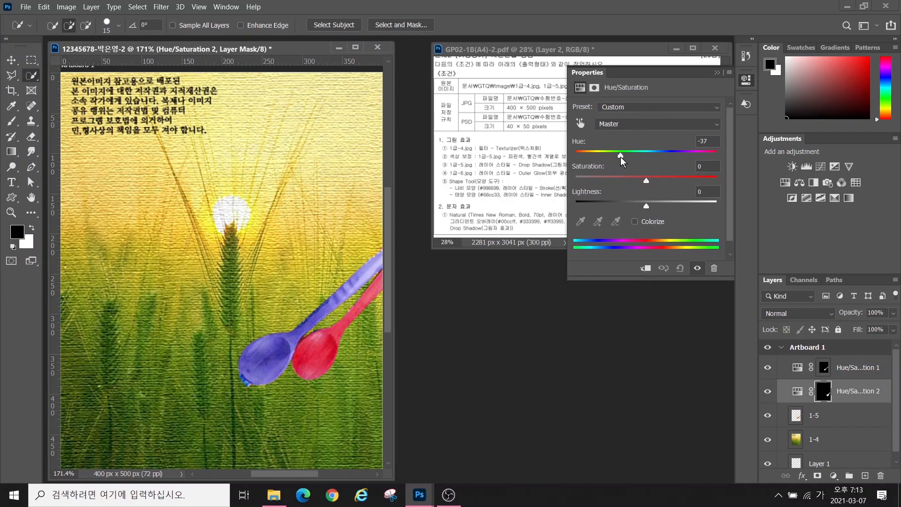
pyautogui.click(482, 193)
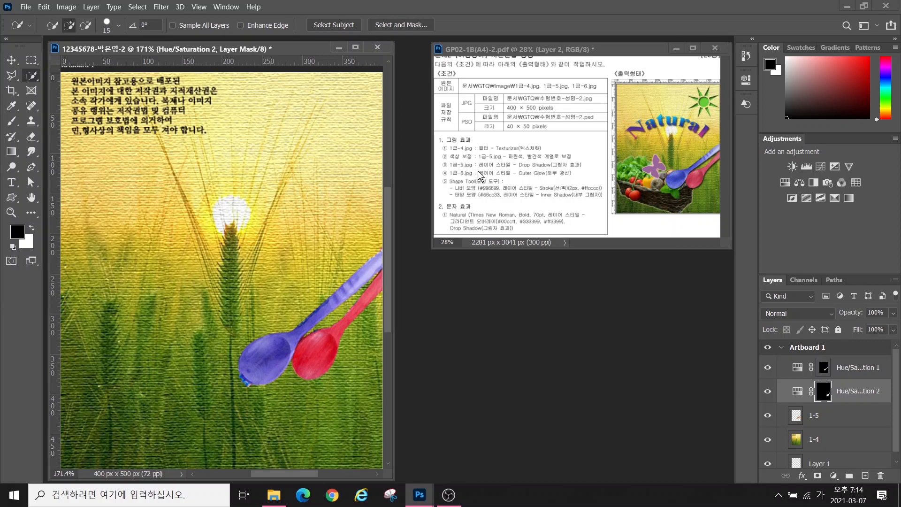
pyautogui.click(825, 417)
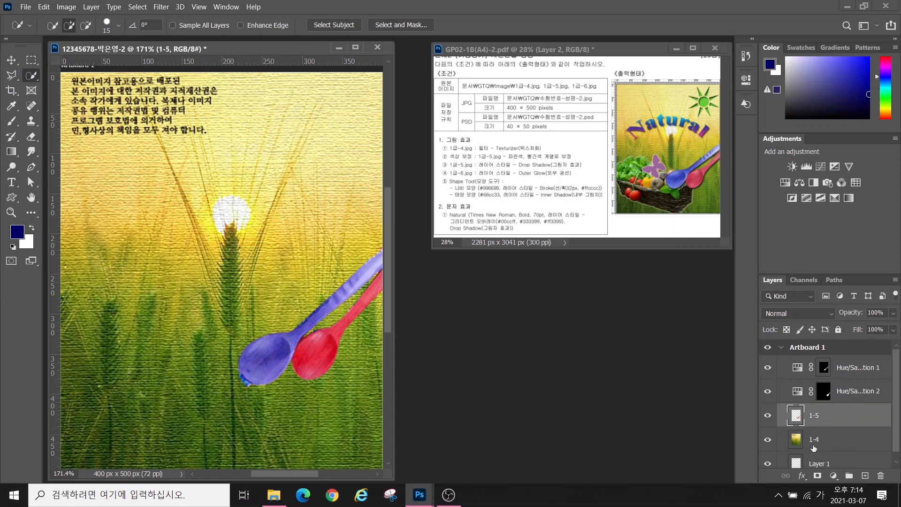
# Give layer 1-5 a 75% drop shadow (angle 90, distance 3, size 5), then open the image folder
pyautogui.click(802, 477)
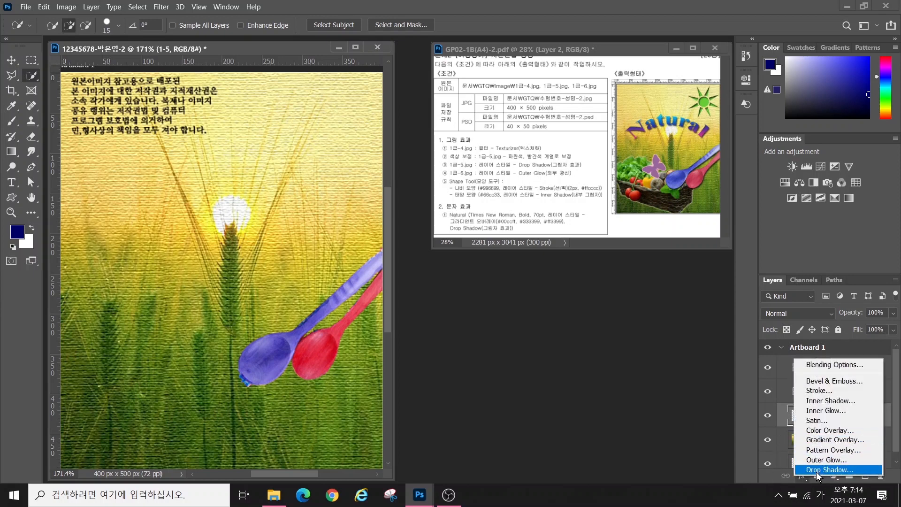
pyautogui.click(817, 471)
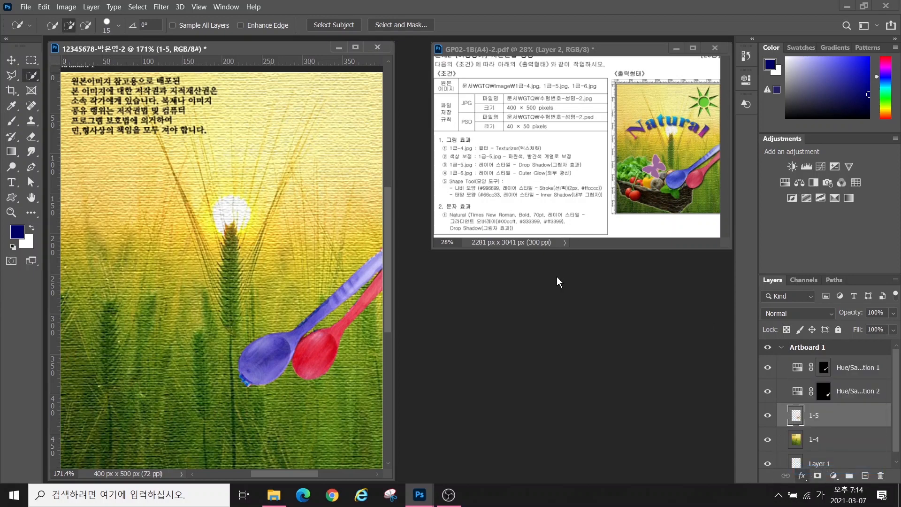
pyautogui.moveTo(570, 178); pyautogui.dragTo(631, 204)
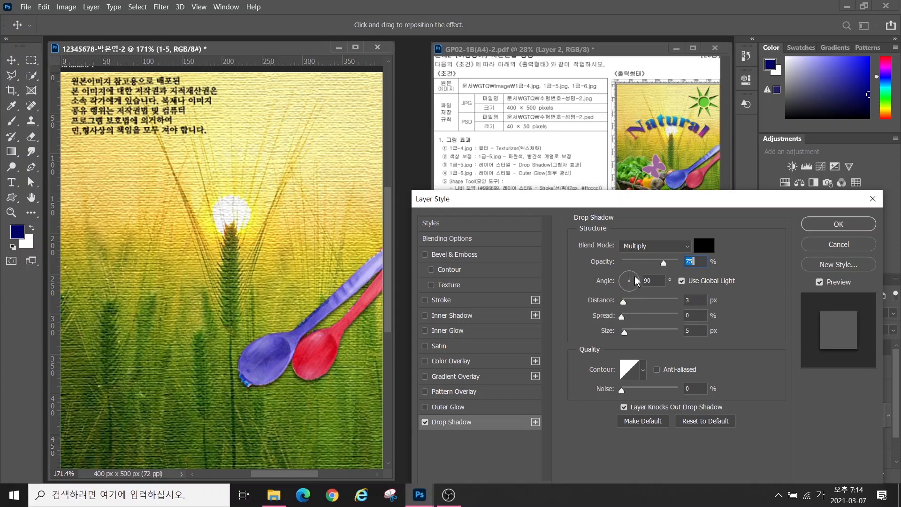
pyautogui.press('alt')
pyautogui.moveTo(624, 272); pyautogui.dragTo(586, 240)
pyautogui.moveTo(624, 273)
pyautogui.mouseDown()
pyautogui.moveTo(607, 268)
pyautogui.moveTo(623, 263)
pyautogui.mouseUp()
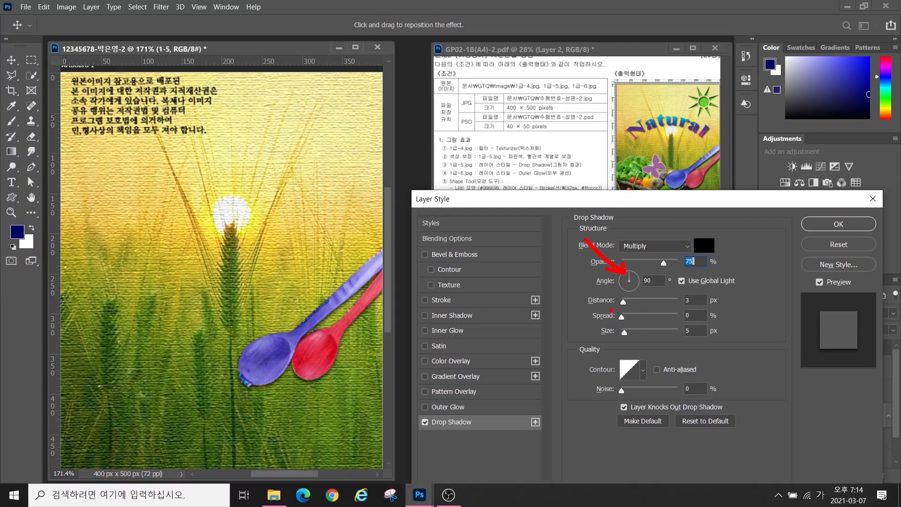
pyautogui.moveTo(618, 302); pyautogui.dragTo(589, 284)
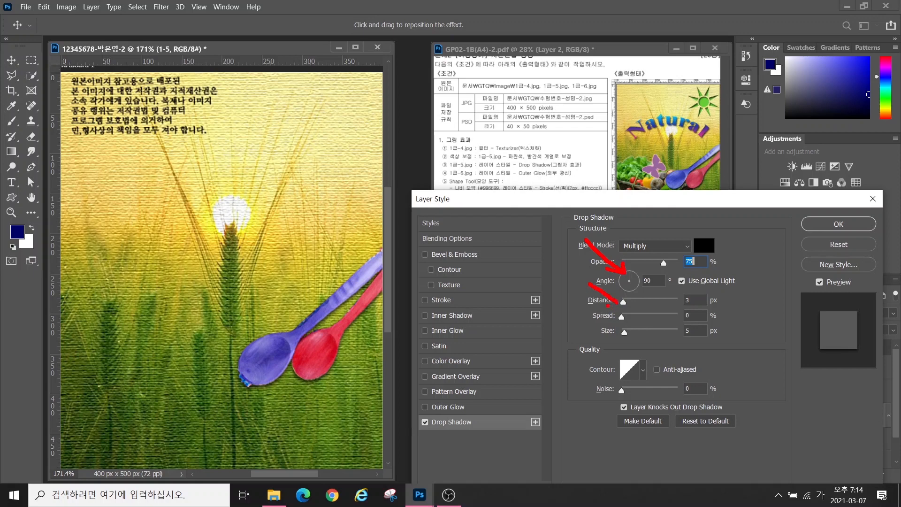
pyautogui.moveTo(617, 345); pyautogui.dragTo(567, 374)
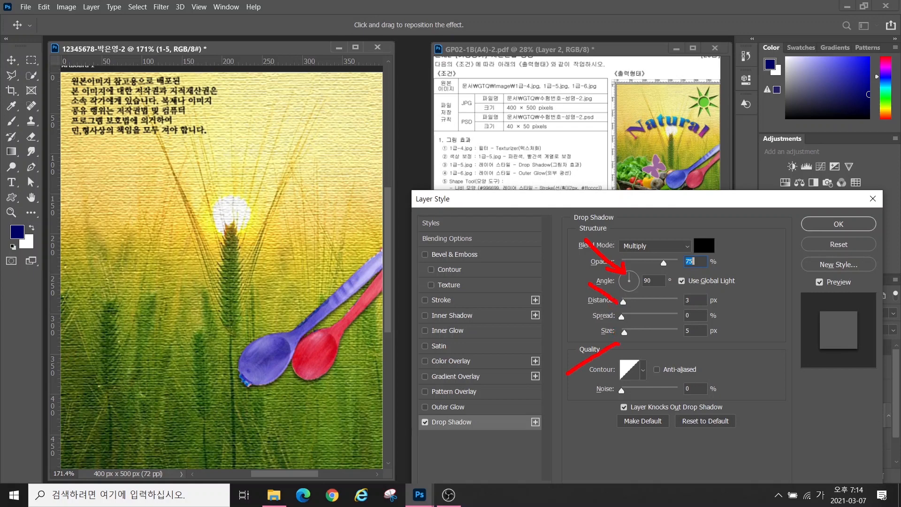
pyautogui.press('Escape')
pyautogui.click(814, 229)
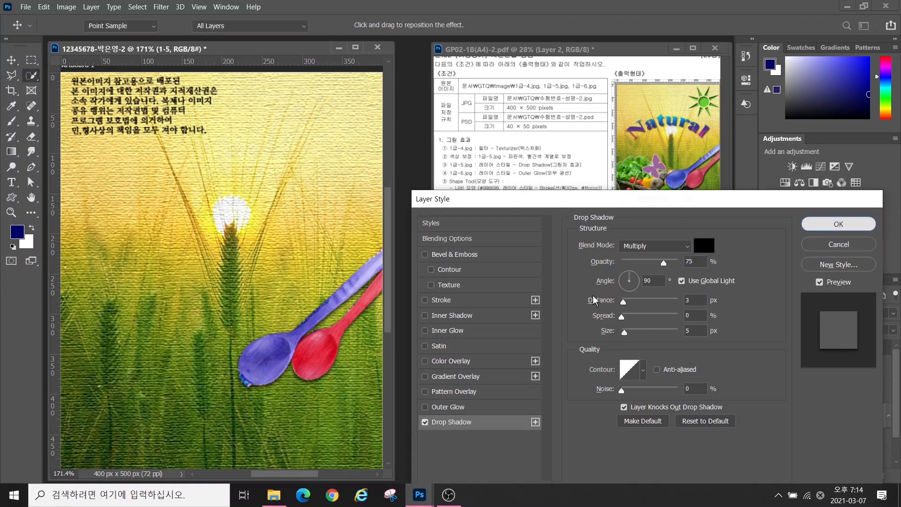
pyautogui.doubleClick(503, 283)
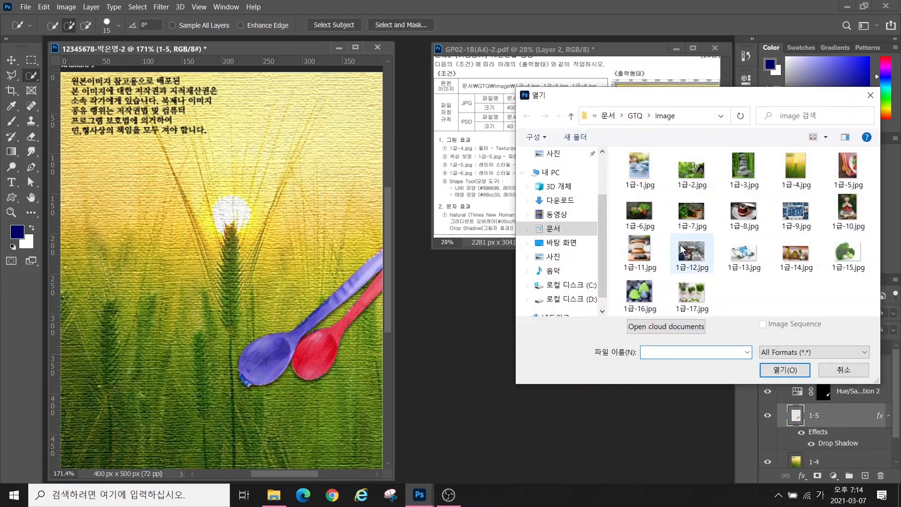
# Open 1급-6.jpg and bring the selected vegetable basket into the poster
pyautogui.click(641, 221)
pyautogui.click(805, 370)
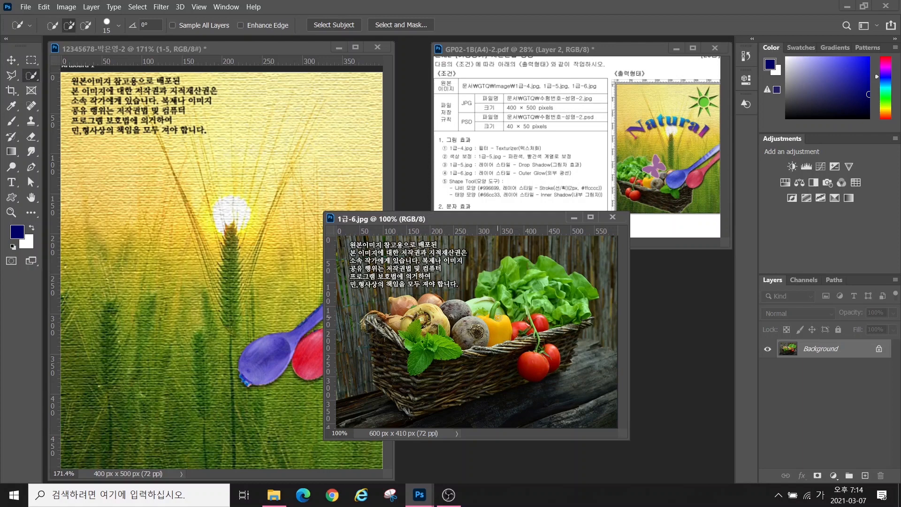
pyautogui.moveTo(509, 298)
pyautogui.mouseDown()
pyautogui.moveTo(544, 301)
pyautogui.moveTo(561, 314)
pyautogui.moveTo(587, 287)
pyautogui.moveTo(535, 285)
pyautogui.moveTo(404, 348)
pyautogui.moveTo(504, 369)
pyautogui.moveTo(373, 322)
pyautogui.moveTo(404, 395)
pyautogui.moveTo(463, 396)
pyautogui.moveTo(235, 428)
pyautogui.mouseUp()
pyautogui.press('v')
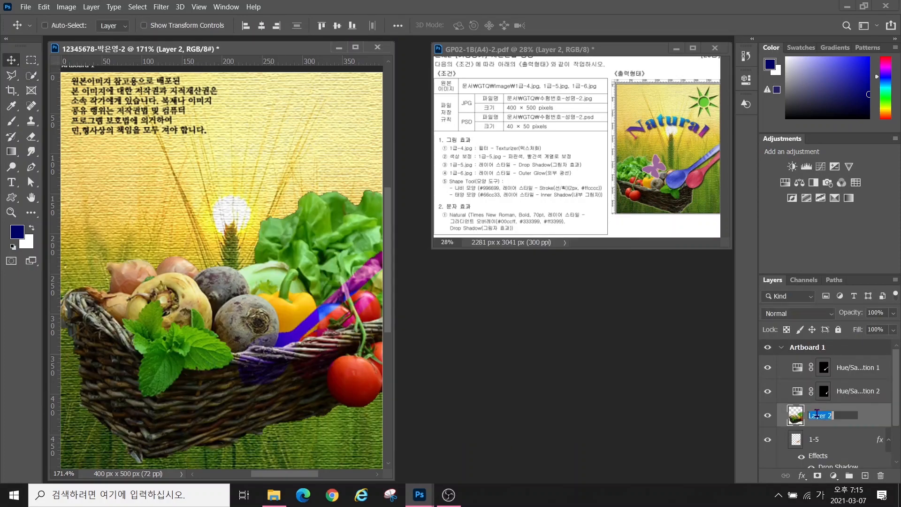
pyautogui.hotkey('ctrl', 'w')
pyautogui.moveTo(838, 416); pyautogui.dragTo(838, 357)
# Scale the basket to about 60%, flip it horizontally and place it bottom-left
pyautogui.hotkey('ctrl', 't')
pyautogui.moveTo(171, 305); pyautogui.dragTo(233, 309)
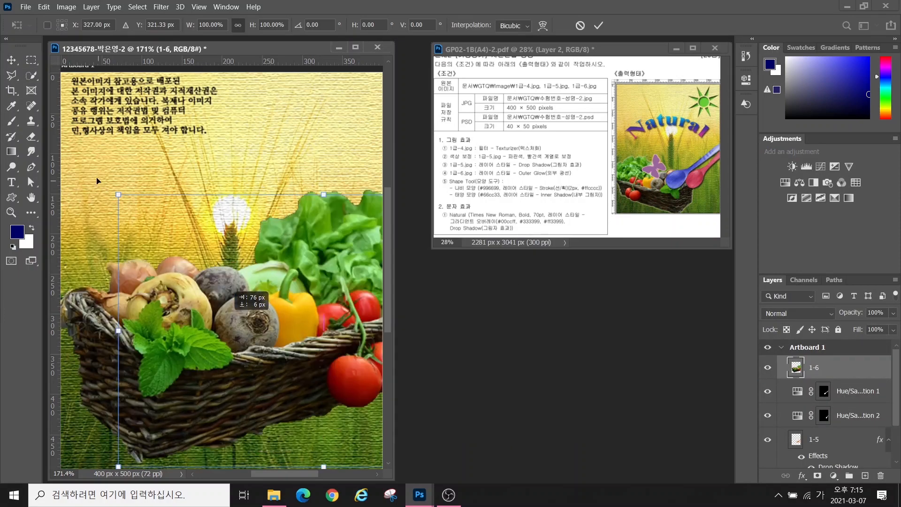
pyautogui.moveTo(118, 194); pyautogui.dragTo(282, 303)
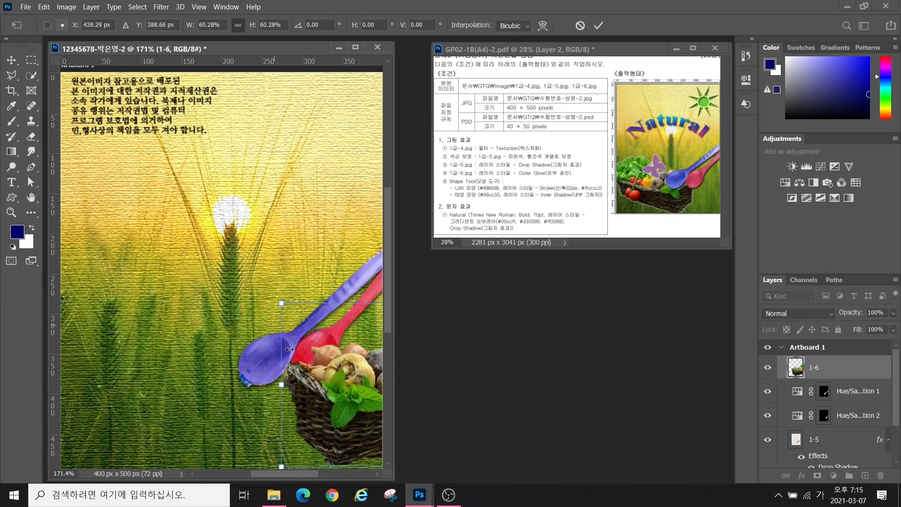
pyautogui.moveTo(280, 374); pyautogui.dragTo(65, 257)
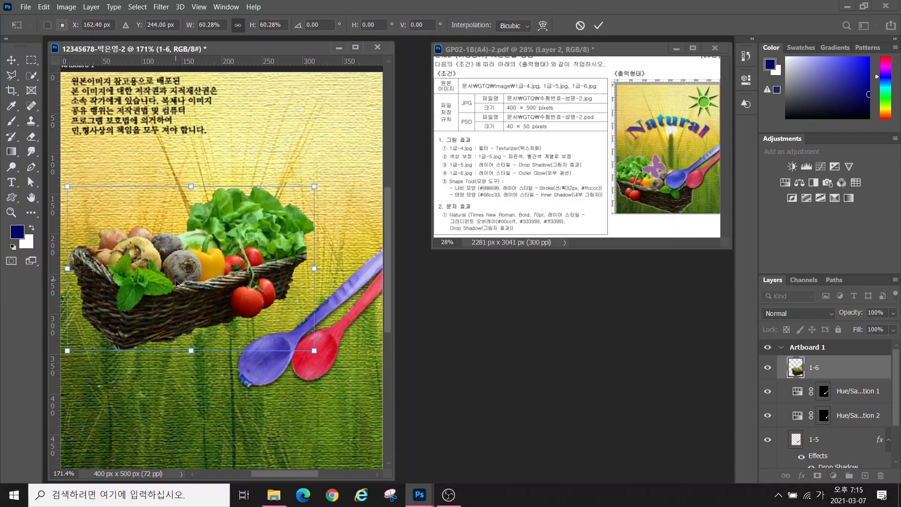
pyautogui.rightClick(165, 291)
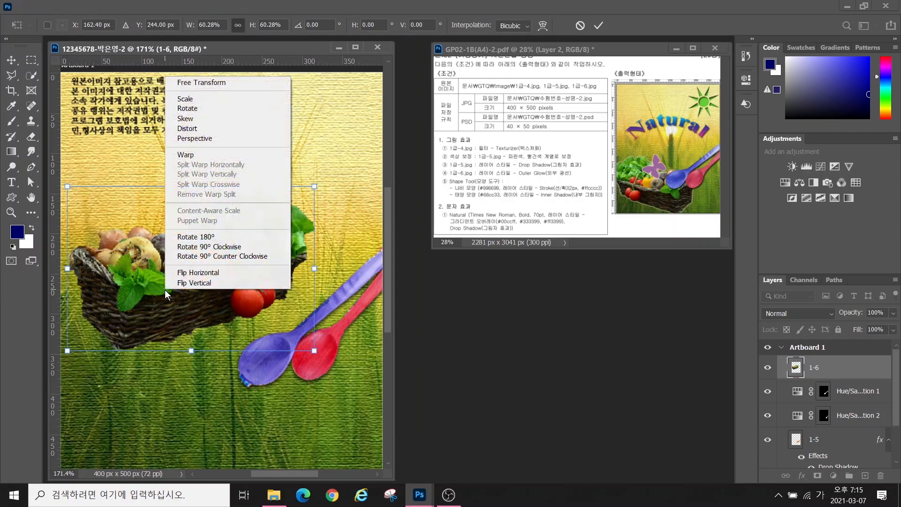
pyautogui.click(182, 272)
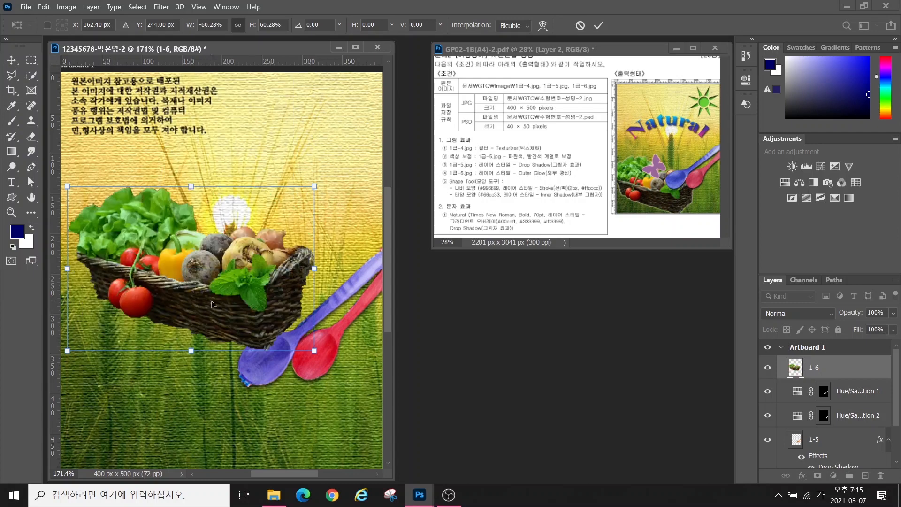
pyautogui.moveTo(212, 304); pyautogui.dragTo(188, 432)
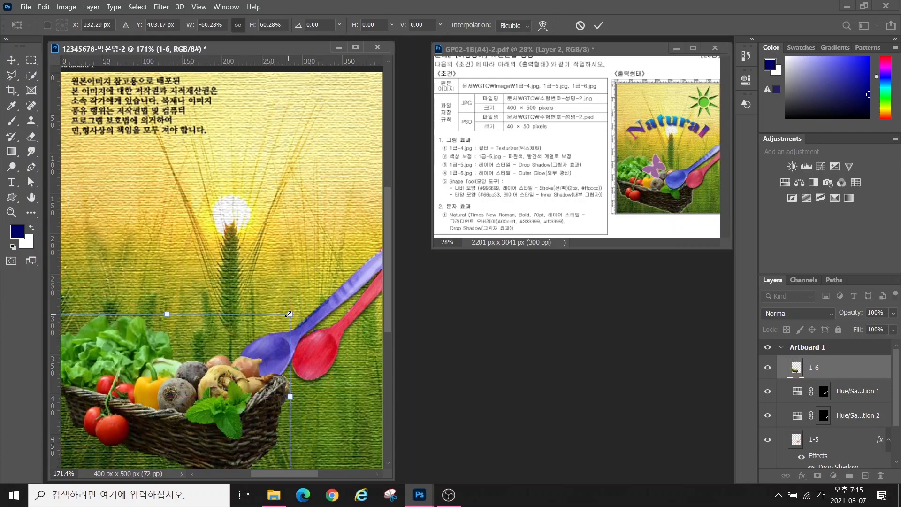
pyautogui.moveTo(289, 314); pyautogui.dragTo(309, 301)
pyautogui.press('Return')
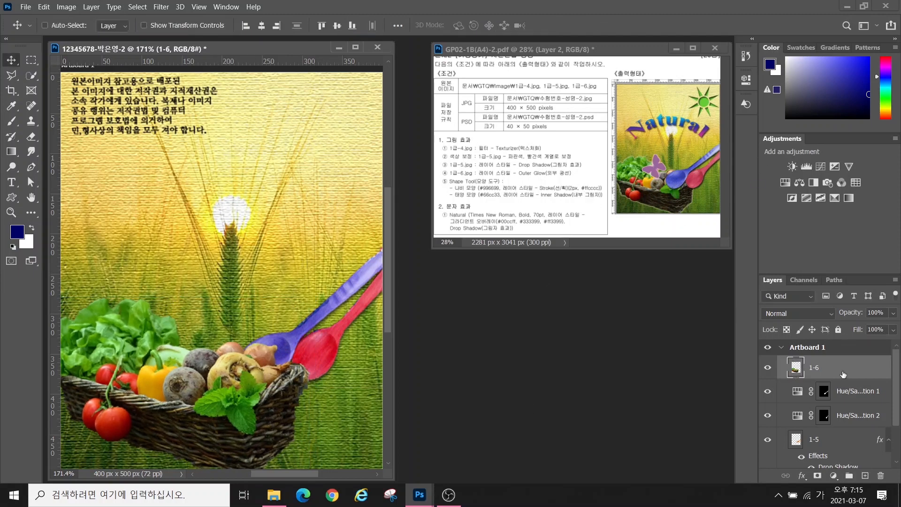
# Move the basket layer below spoons layer 1-5 and add an Outer Glow
pyautogui.moveTo(843, 374); pyautogui.dragTo(834, 464)
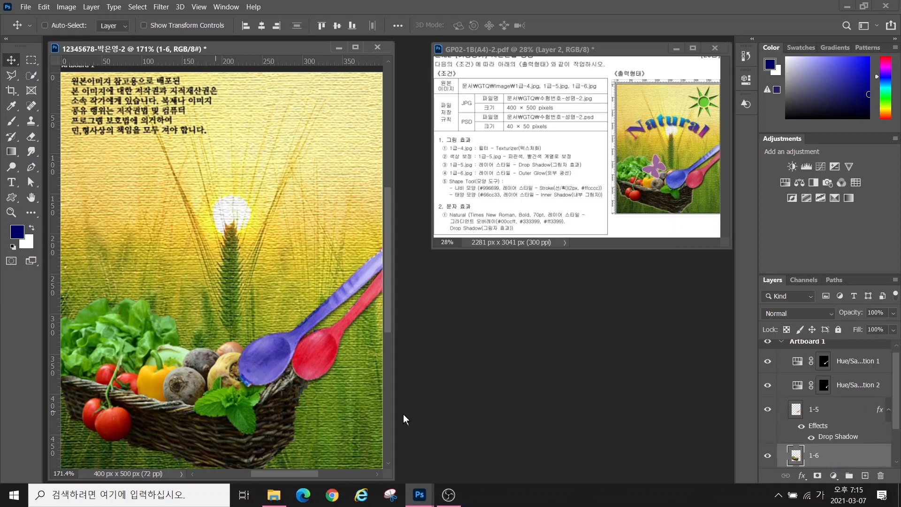
pyautogui.click(801, 475)
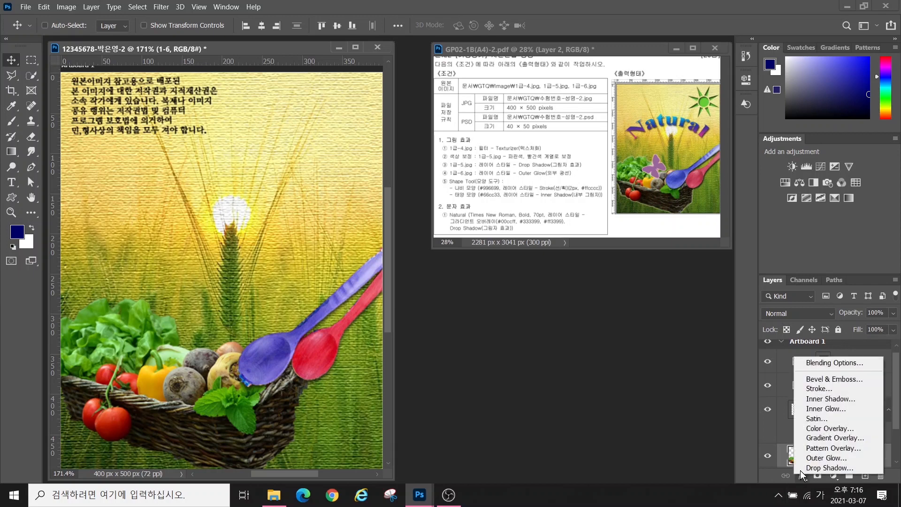
pyautogui.click(826, 457)
pyautogui.click(840, 201)
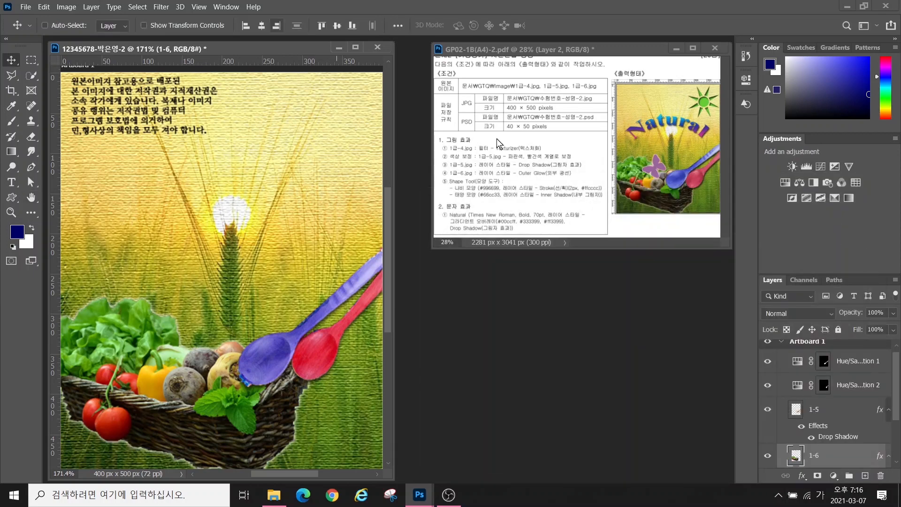
pyautogui.click(12, 200)
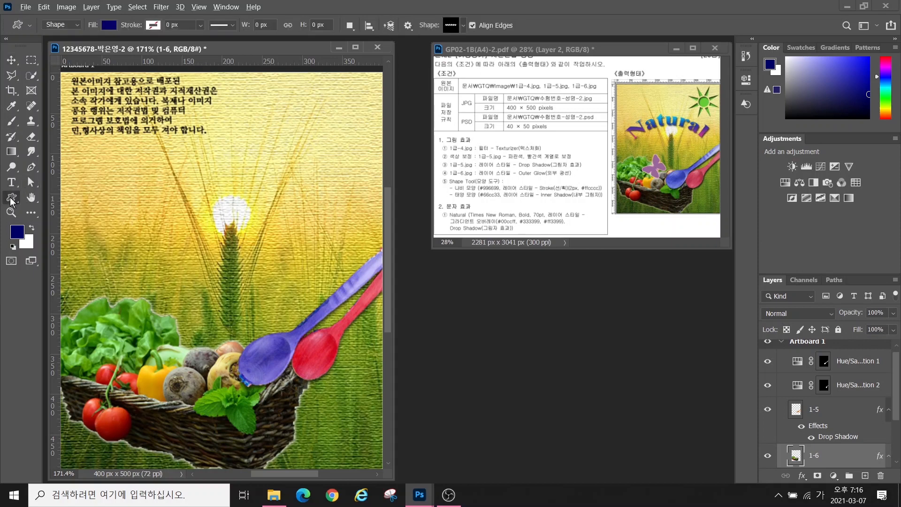
# Draw the Sun custom shape at the upper right of the poster
pyautogui.moveTo(38, 18)
pyautogui.mouseDown()
pyautogui.moveTo(130, 46)
pyautogui.moveTo(182, 15)
pyautogui.mouseUp()
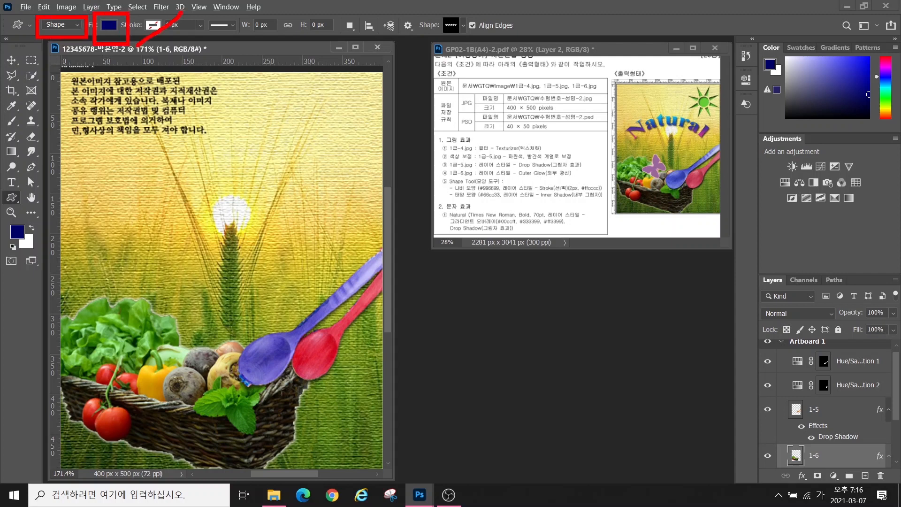
pyautogui.moveTo(409, 11); pyautogui.dragTo(483, 47)
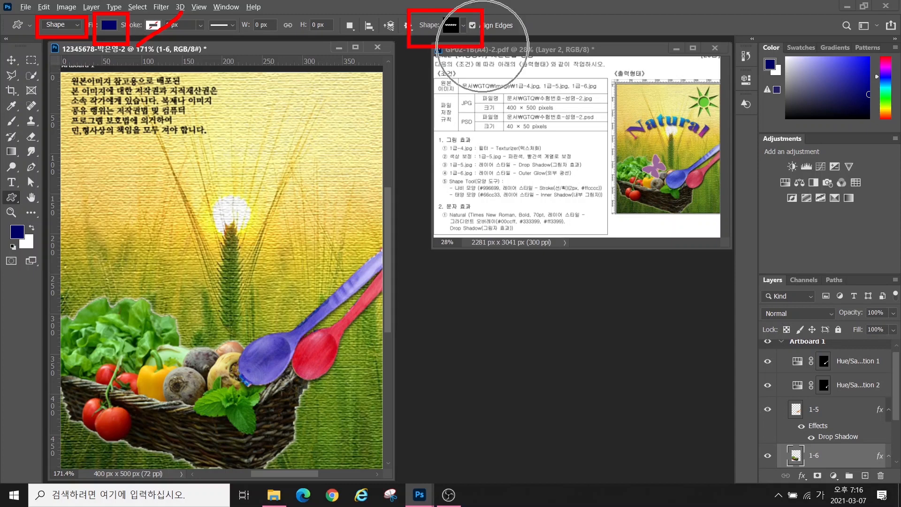
pyautogui.press('Escape')
pyautogui.click(463, 25)
pyautogui.doubleClick(441, 348)
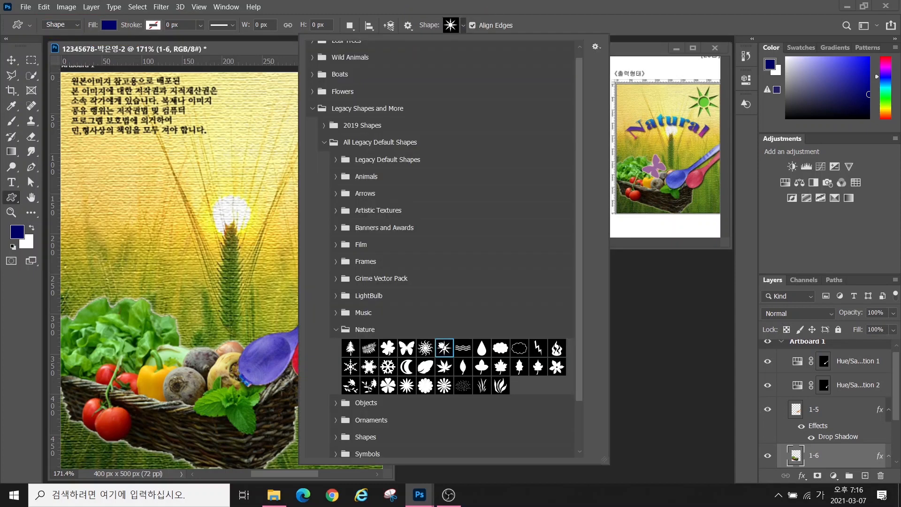
pyautogui.moveTo(264, 88); pyautogui.dragTo(194, 204)
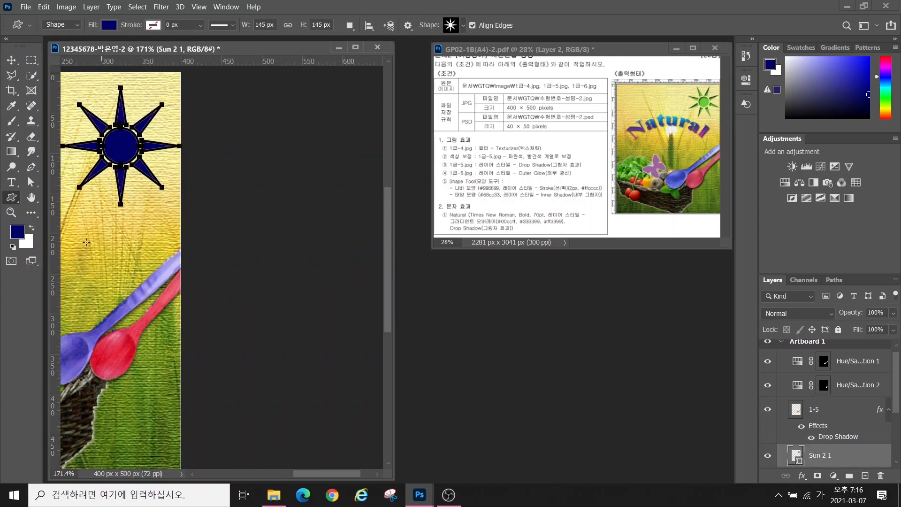
pyautogui.doubleClick(27, 200)
pyautogui.press('v')
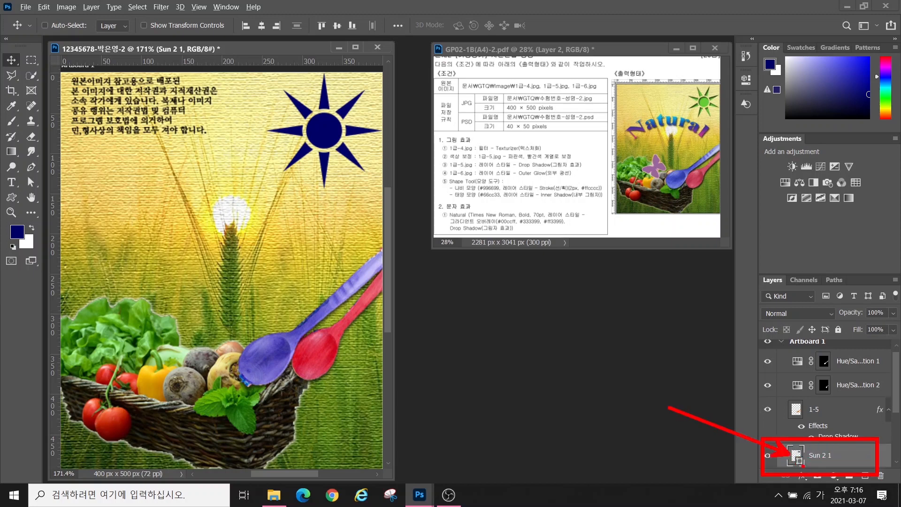
# Fill the sun green #66cc33 and add an Inner Shadow
pyautogui.doubleClick(795, 457)
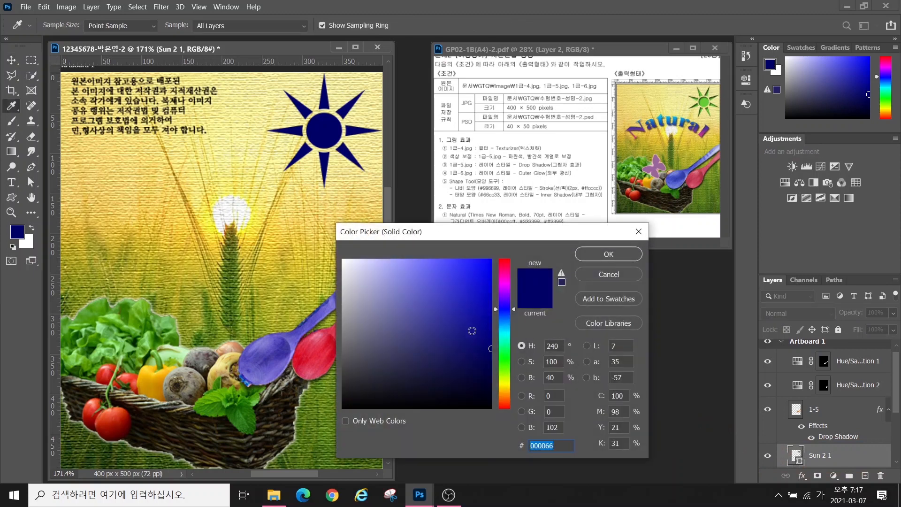
pyautogui.write('66cc33')
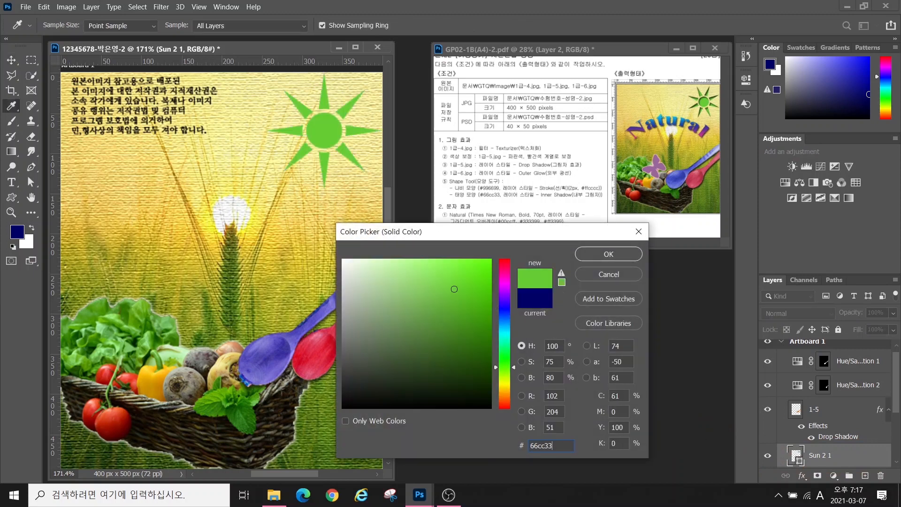
pyautogui.press('Return')
pyautogui.click(802, 476)
pyautogui.click(819, 395)
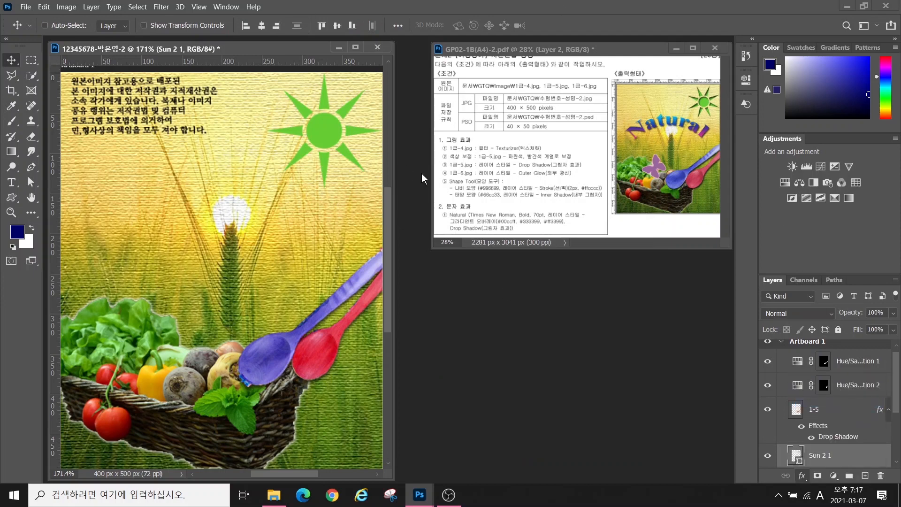
pyautogui.click(819, 207)
# Draw a Butterfly custom shape, rotate it about -44° and move it onto the vegetables
pyautogui.click(11, 198)
pyautogui.click(451, 26)
pyautogui.click(407, 349)
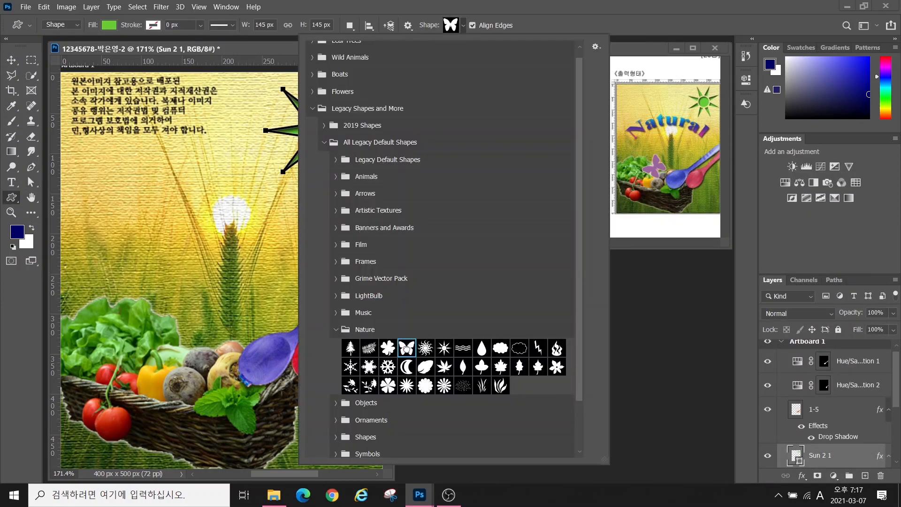
pyautogui.press('Return')
pyautogui.moveTo(183, 226); pyautogui.dragTo(258, 291)
pyautogui.hotkey('ctrl', 't')
pyautogui.moveTo(261, 222); pyautogui.dragTo(221, 210)
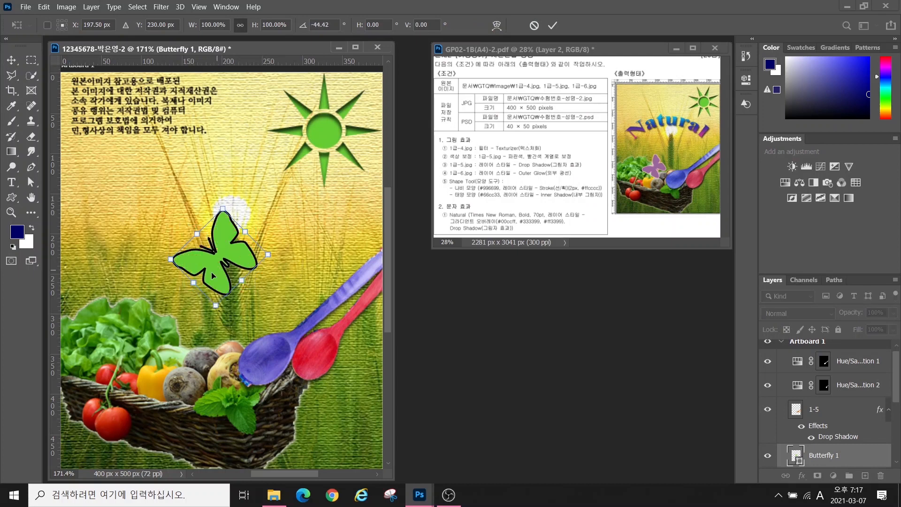
pyautogui.moveTo(215, 270); pyautogui.dragTo(189, 347)
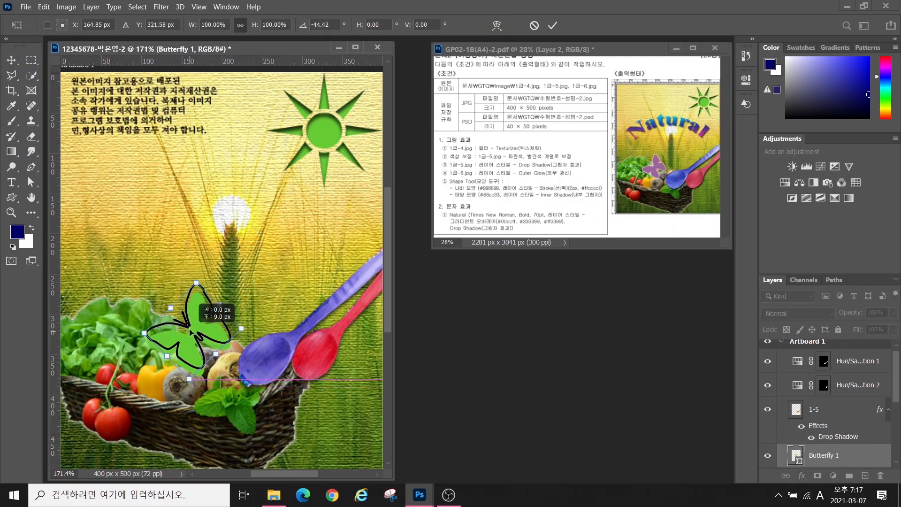
pyautogui.press('Return')
# Fill the butterfly purple #996699
pyautogui.doubleClick(796, 456)
pyautogui.write('996699')
pyautogui.press('Return')
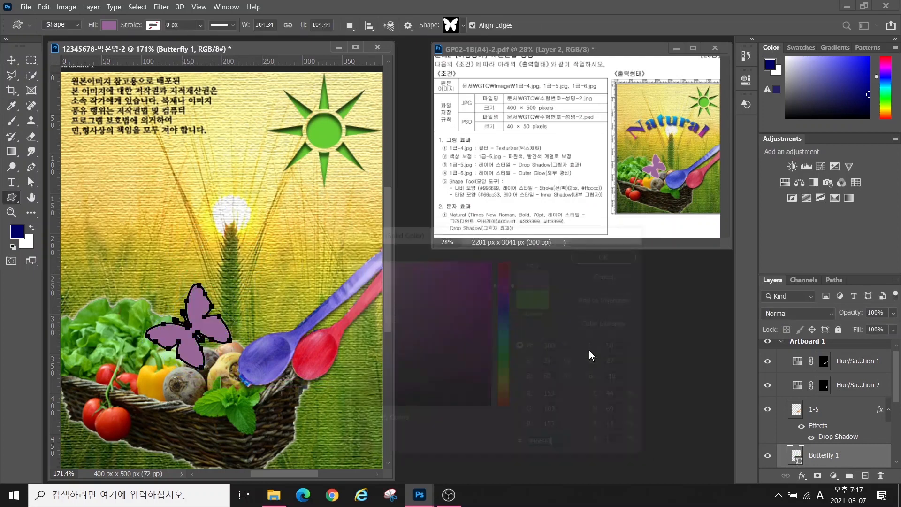
# Add a 2 px light pink #ffcccc colour Stroke to the butterfly
pyautogui.click(802, 476)
pyautogui.click(812, 393)
pyautogui.click(631, 294)
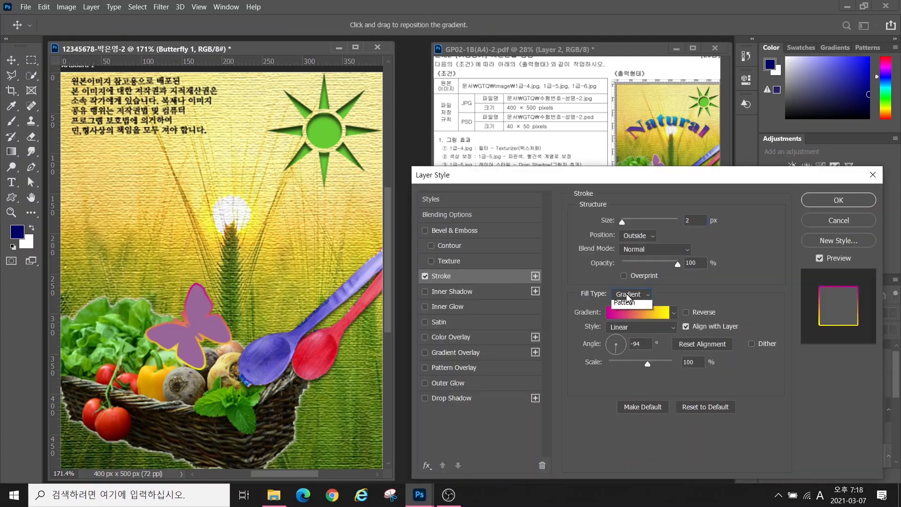
pyautogui.click(626, 289)
pyautogui.click(605, 312)
pyautogui.write('ffcccc')
pyautogui.press('Return')
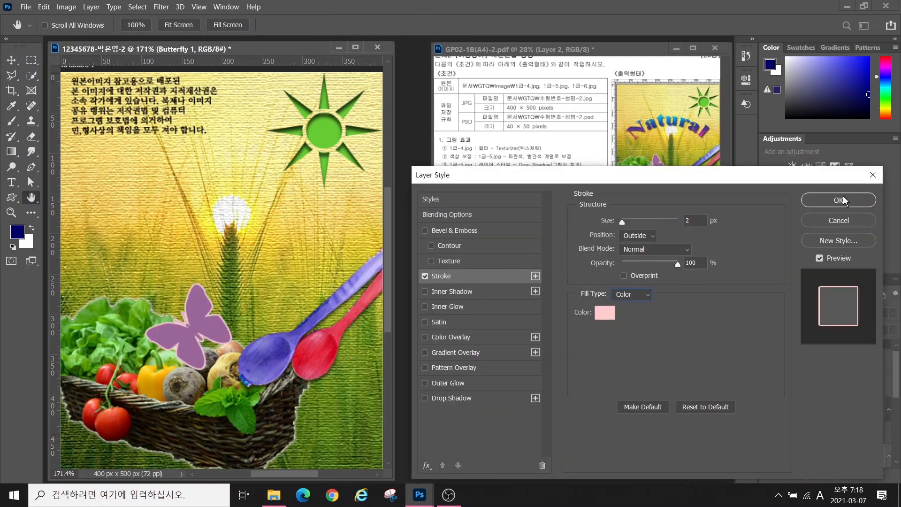
pyautogui.press('Return')
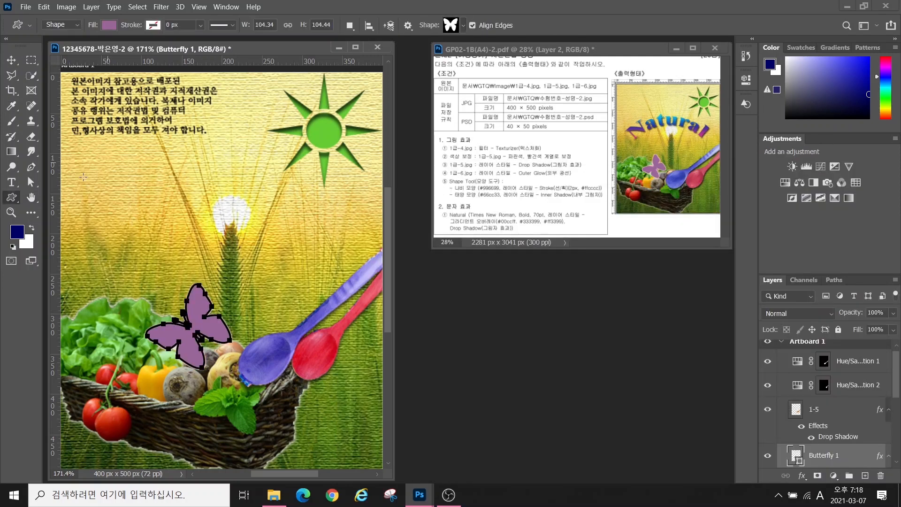
pyautogui.click(11, 182)
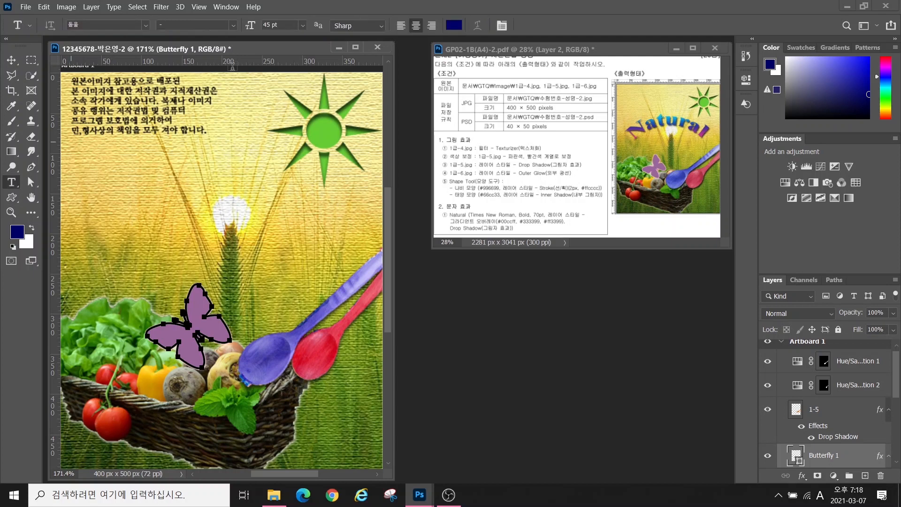
# Type the title 'Natural' at the upper left and set it to Times New Roman Bold
pyautogui.click(133, 209)
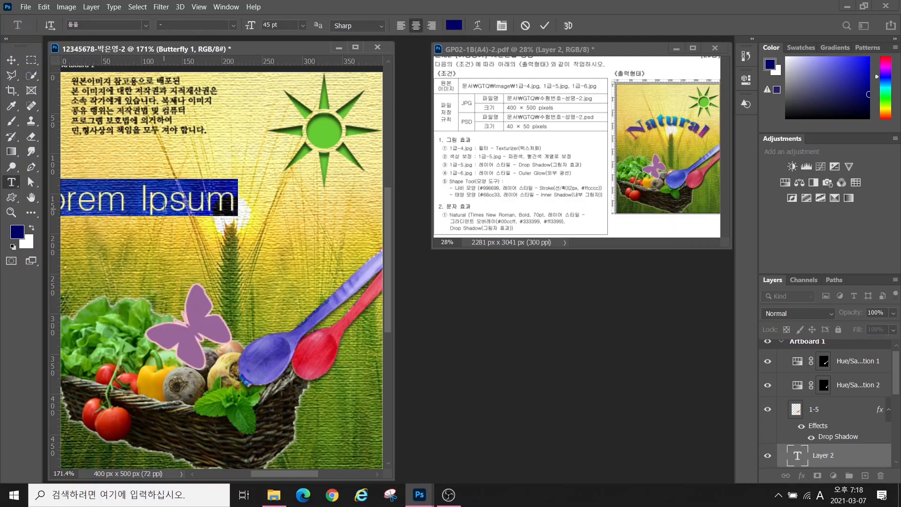
pyautogui.write('Natural')
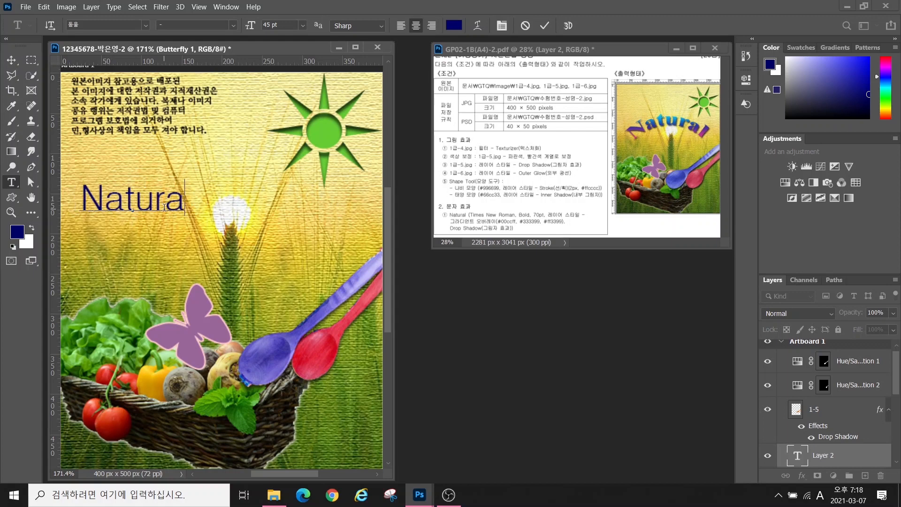
pyautogui.hotkey('ctrl', 'Return')
pyautogui.click(145, 24)
pyautogui.click(207, 111)
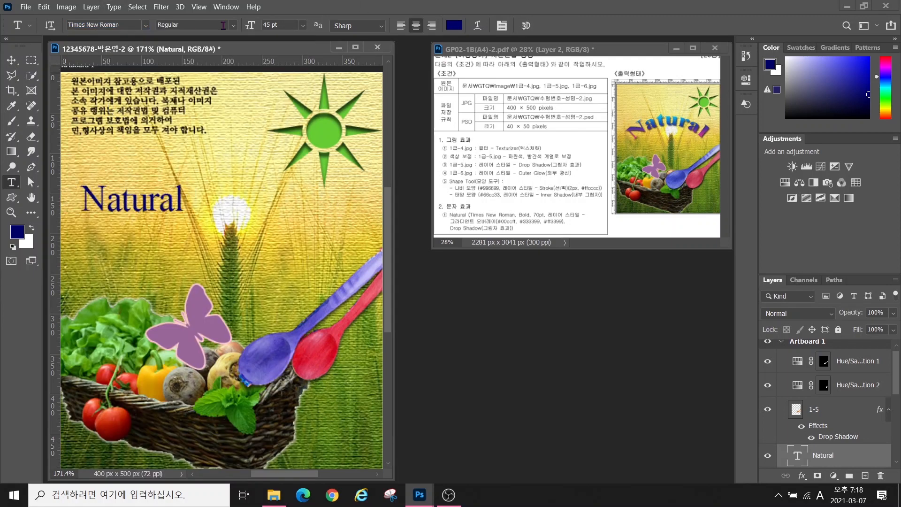
pyautogui.click(234, 25)
pyautogui.click(213, 57)
# Set Natural to Bold 70 pt and add a Gradient Overlay effect
pyautogui.press('Tab')
pyautogui.write('70')
pyautogui.press('Return')
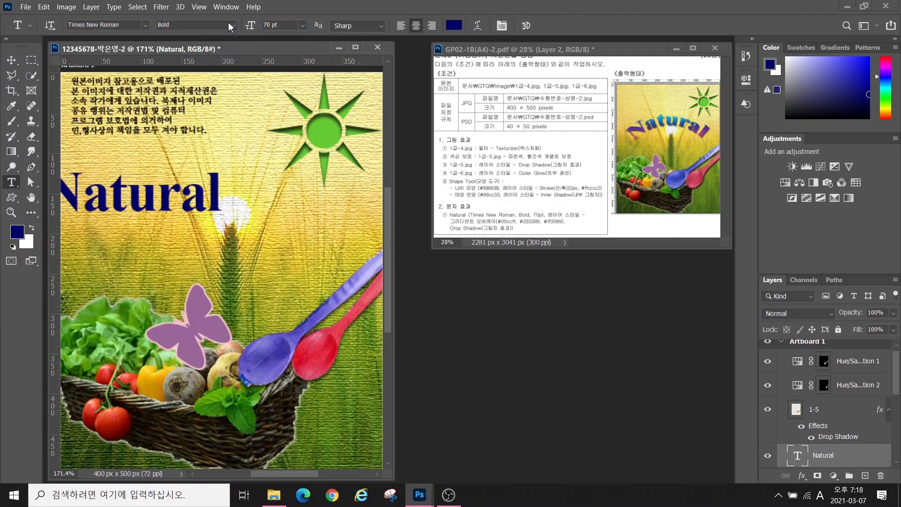
pyautogui.click(803, 477)
pyautogui.click(835, 440)
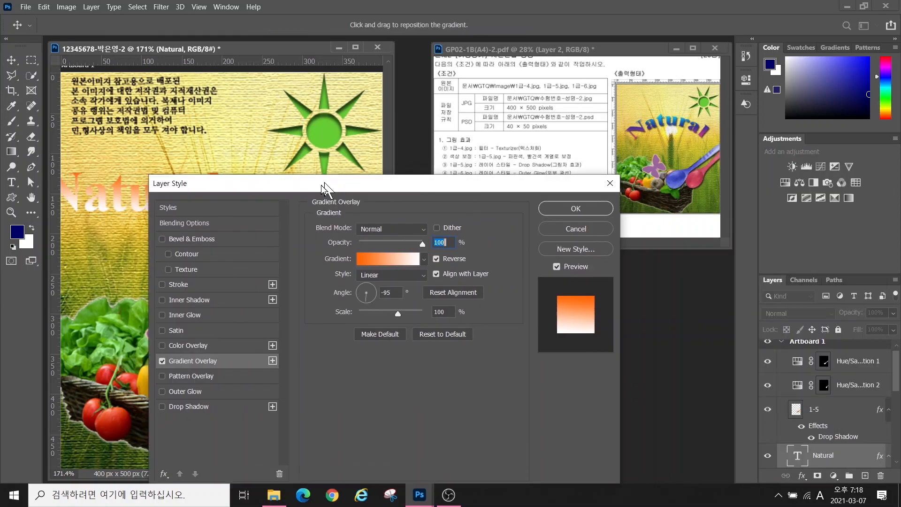
pyautogui.moveTo(324, 189); pyautogui.dragTo(508, 278)
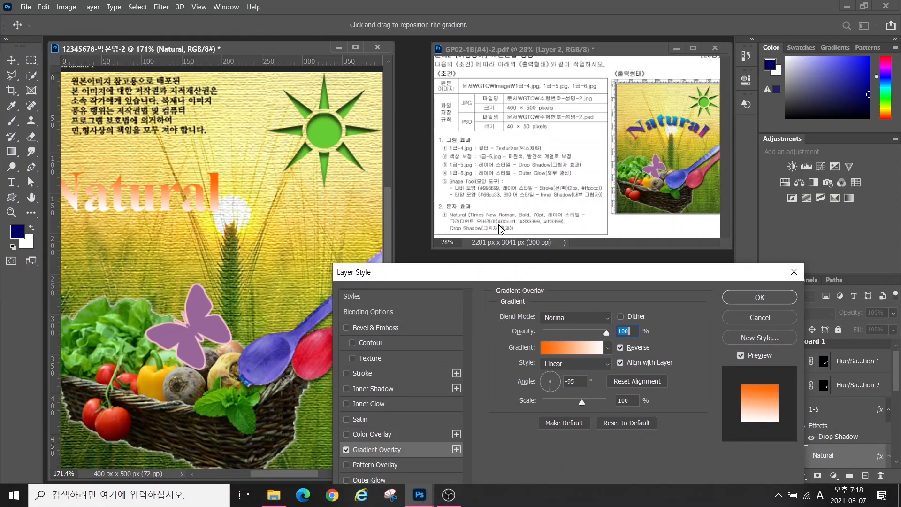
pyautogui.press('alt')
pyautogui.moveTo(511, 228)
pyautogui.mouseDown()
pyautogui.moveTo(491, 223)
pyautogui.moveTo(512, 215)
pyautogui.moveTo(556, 226)
pyautogui.moveTo(550, 214)
pyautogui.moveTo(561, 232)
pyautogui.mouseUp()
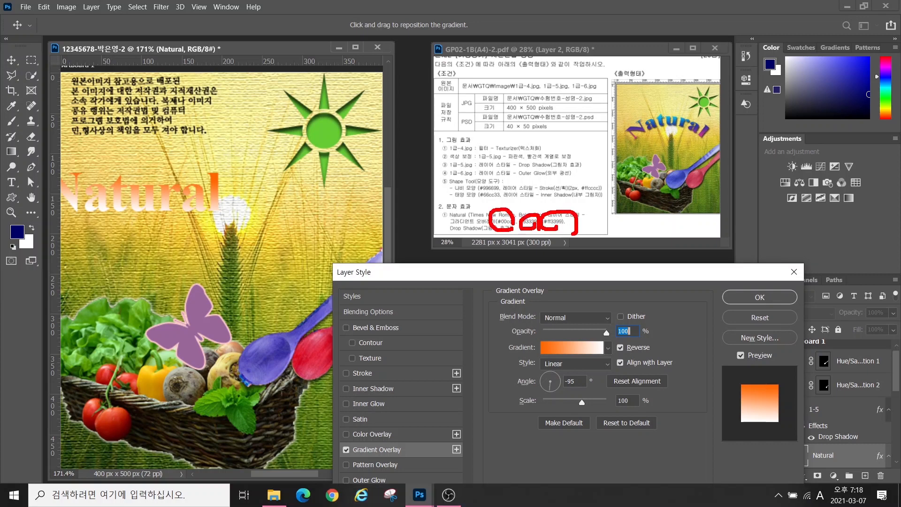
pyautogui.press('Escape')
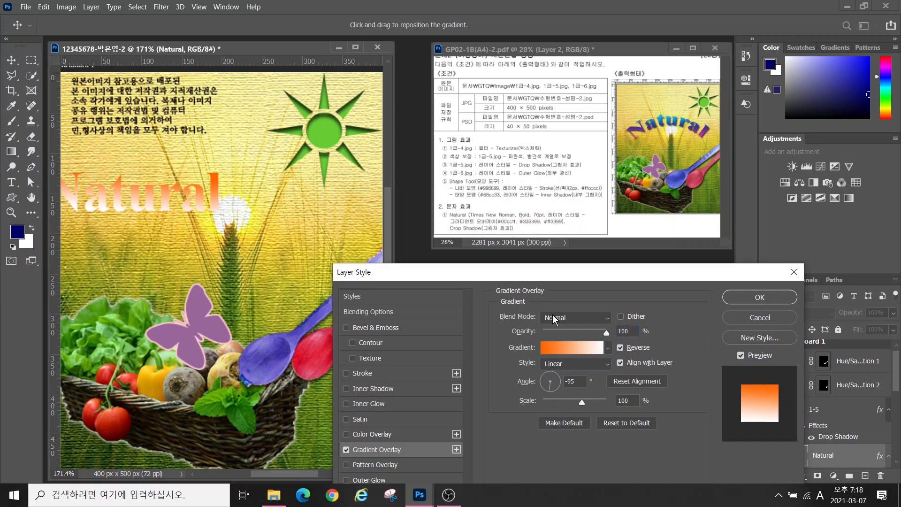
# Add a middle colour stop at 46% in the gradient editor
pyautogui.click(565, 347)
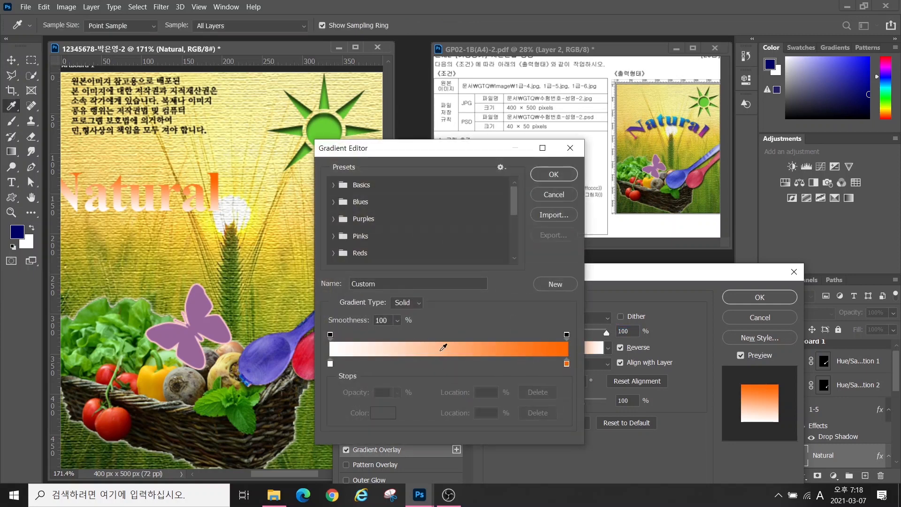
pyautogui.moveTo(344, 374)
pyautogui.mouseDown()
pyautogui.moveTo(316, 372)
pyautogui.moveTo(321, 356)
pyautogui.moveTo(339, 369)
pyautogui.mouseUp()
pyautogui.moveTo(558, 348)
pyautogui.mouseDown()
pyautogui.moveTo(566, 374)
pyautogui.moveTo(578, 353)
pyautogui.mouseUp()
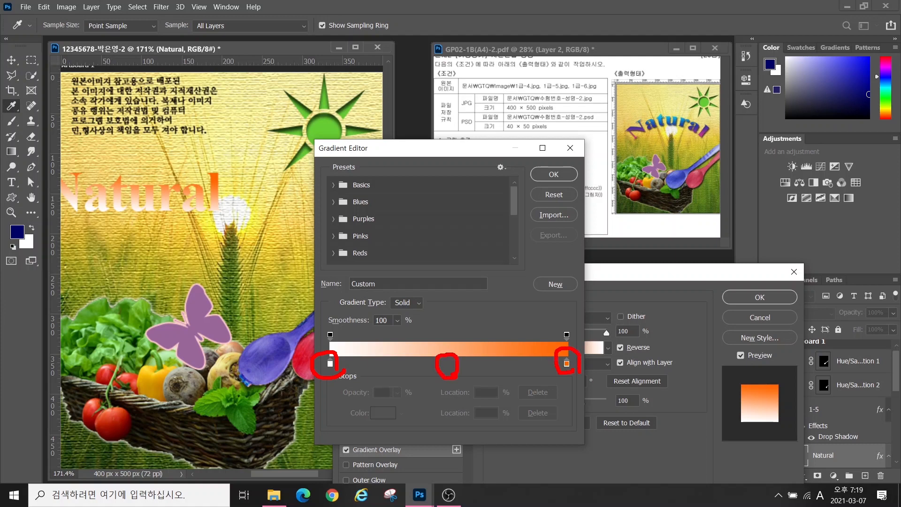
pyautogui.press('Escape')
pyautogui.click(438, 364)
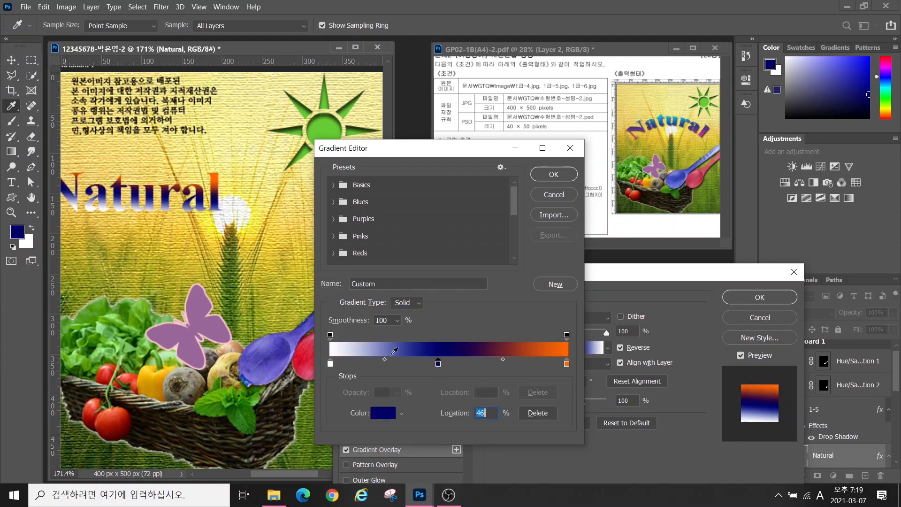
# Colour the gradient stops #00ccff, #333399 and #ff3399, then add a Drop Shadow
pyautogui.doubleClick(330, 363)
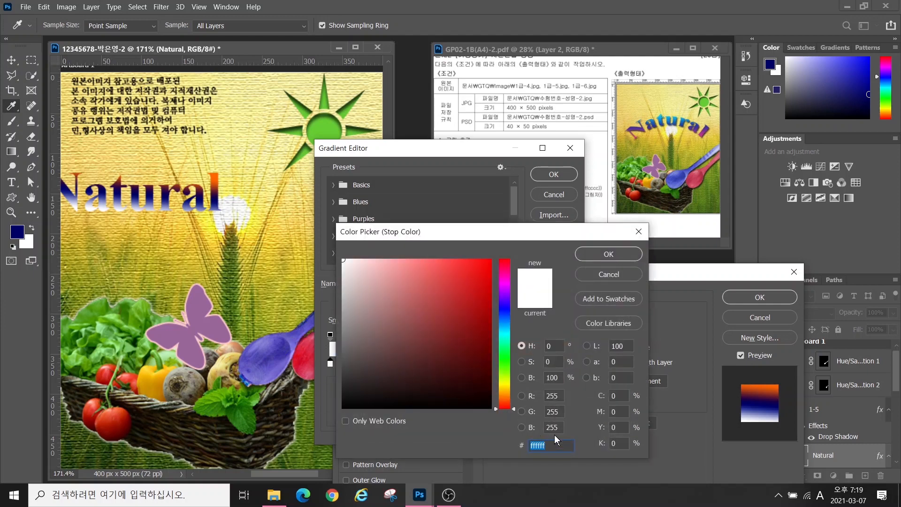
pyautogui.write('00ccff')
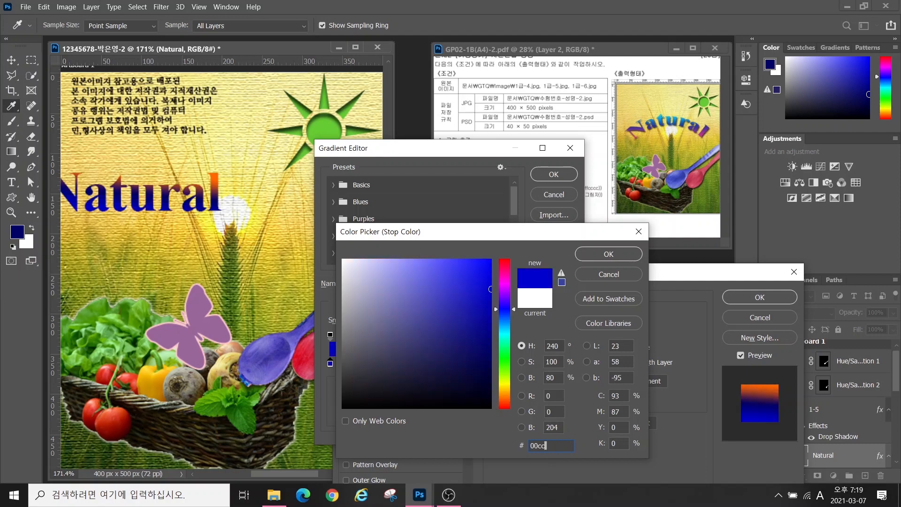
pyautogui.press('Return')
pyautogui.doubleClick(437, 364)
pyautogui.write('333399')
pyautogui.press('Return')
pyautogui.doubleClick(567, 363)
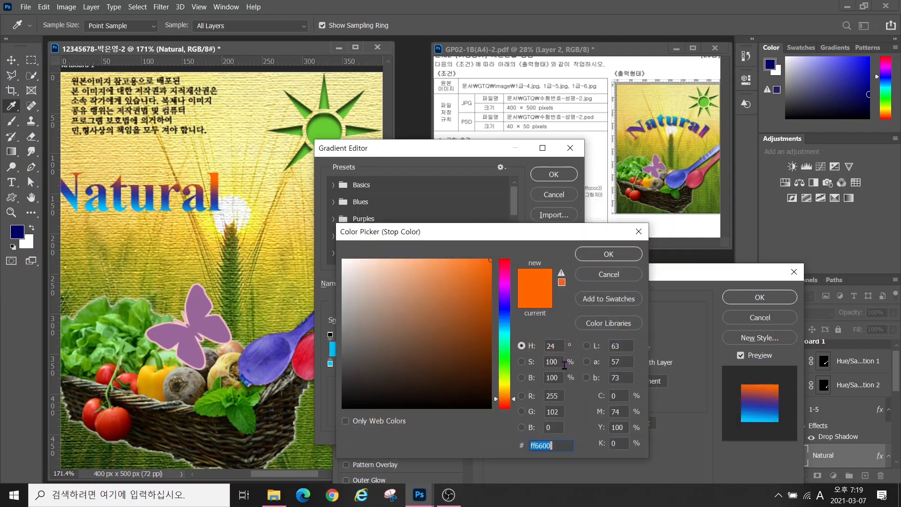
pyautogui.write('ff3399')
pyautogui.press('Return')
pyautogui.click(554, 175)
pyautogui.moveTo(396, 272); pyautogui.dragTo(396, 187)
pyautogui.click(389, 411)
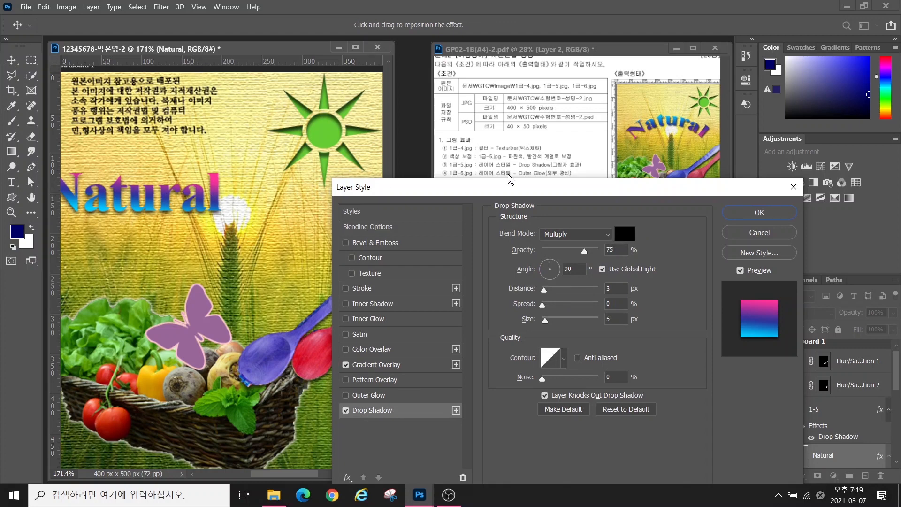
# Set the Gradient Overlay angle to 95°, apply the effects, and shift Natural toward the centre
pyautogui.press('alt')
pyautogui.moveTo(694, 147)
pyautogui.mouseDown()
pyautogui.moveTo(615, 148)
pyautogui.moveTo(659, 128)
pyautogui.moveTo(714, 153)
pyautogui.mouseUp()
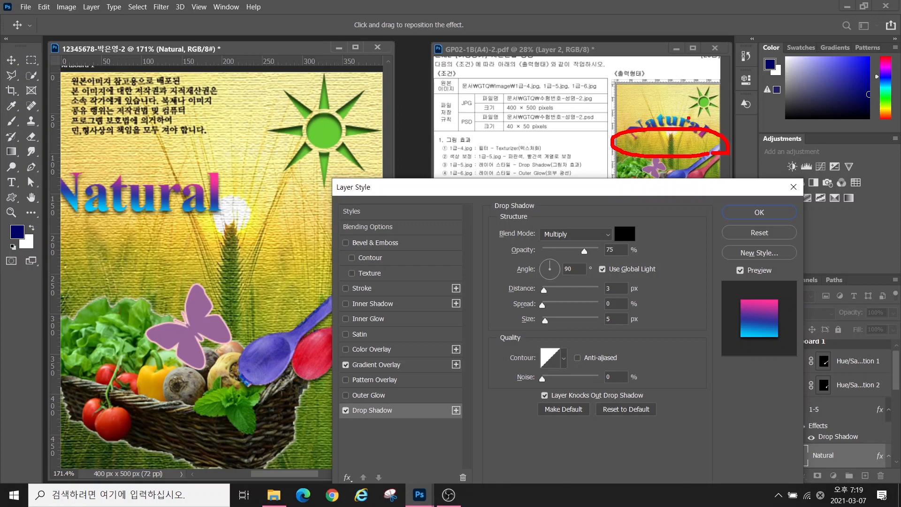
pyautogui.moveTo(689, 118)
pyautogui.mouseDown()
pyautogui.moveTo(641, 115)
pyautogui.moveTo(652, 103)
pyautogui.moveTo(687, 126)
pyautogui.mouseUp()
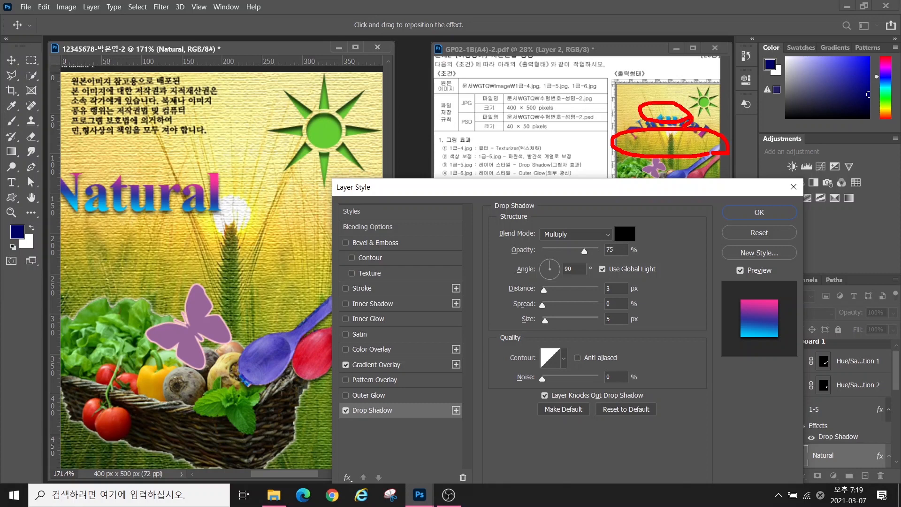
pyautogui.moveTo(159, 229)
pyautogui.mouseDown()
pyautogui.moveTo(75, 220)
pyautogui.moveTo(130, 219)
pyautogui.mouseUp()
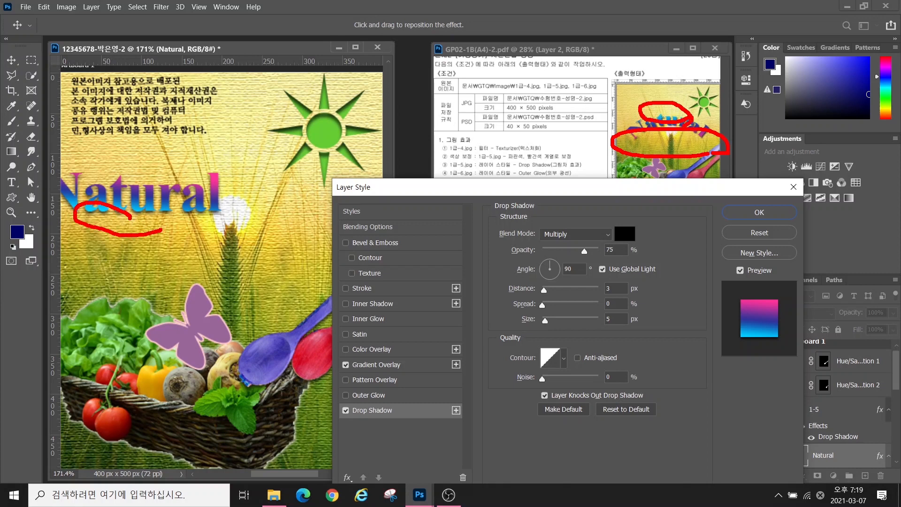
pyautogui.moveTo(162, 188)
pyautogui.mouseDown()
pyautogui.moveTo(139, 188)
pyautogui.moveTo(161, 190)
pyautogui.mouseUp()
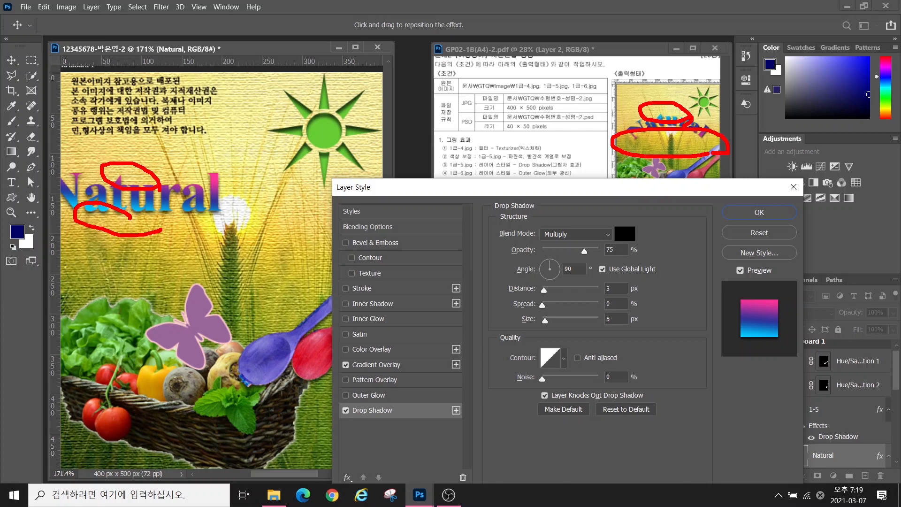
pyautogui.moveTo(502, 228); pyautogui.dragTo(549, 268)
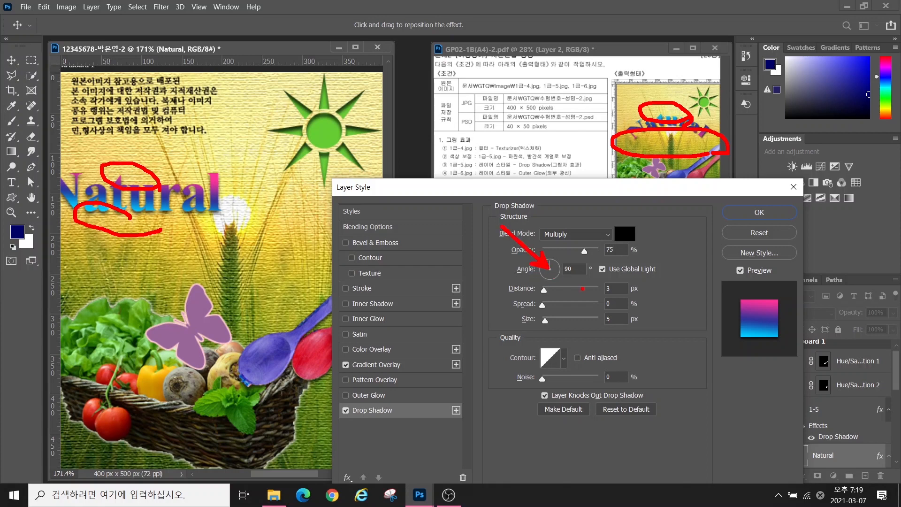
pyautogui.click(378, 365)
pyautogui.click(550, 290)
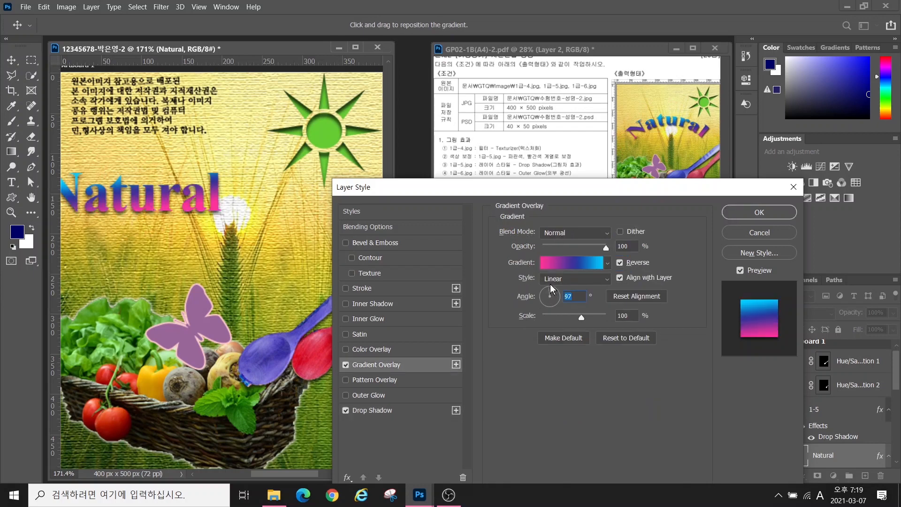
pyautogui.write('95')
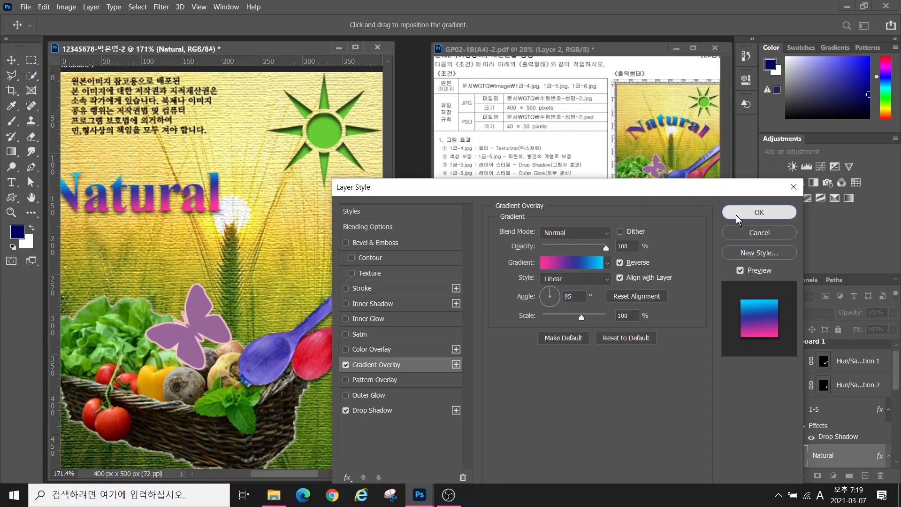
pyautogui.click(759, 213)
pyautogui.moveTo(69, 105); pyautogui.dragTo(139, 101)
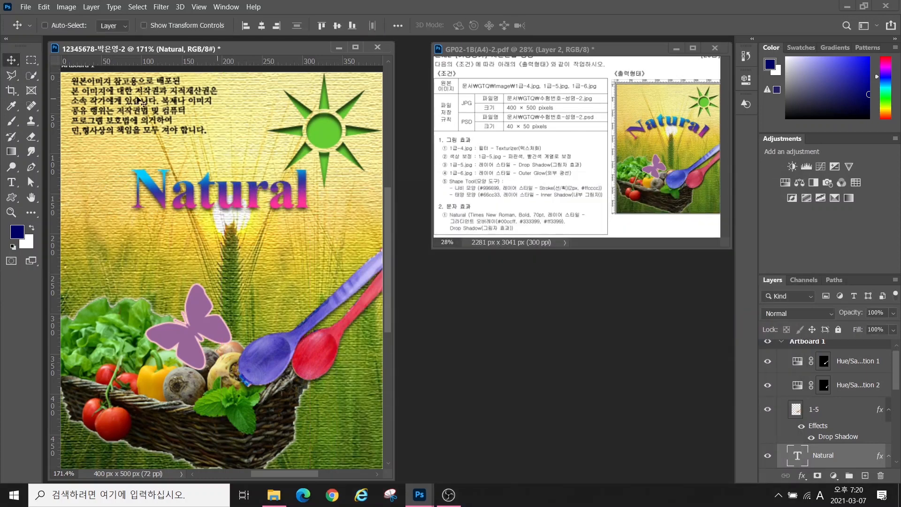
# Warp Natural with an Arc style at +36% bend and move it about 26 px down
pyautogui.click(11, 182)
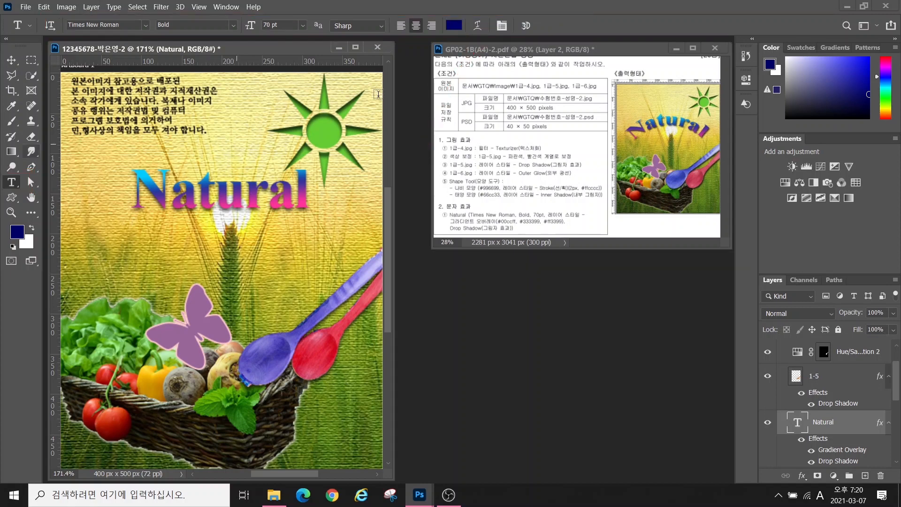
pyautogui.click(478, 26)
pyautogui.click(455, 171)
pyautogui.click(453, 205)
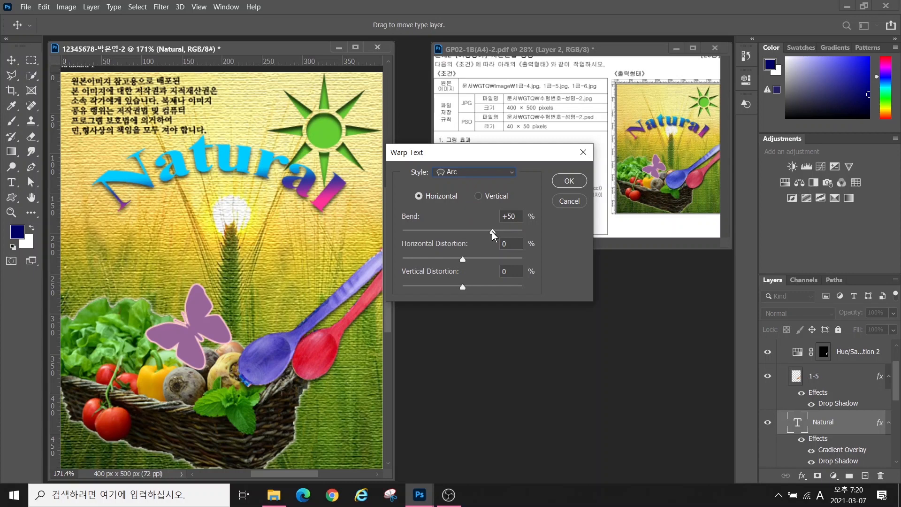
pyautogui.moveTo(493, 232); pyautogui.dragTo(485, 236)
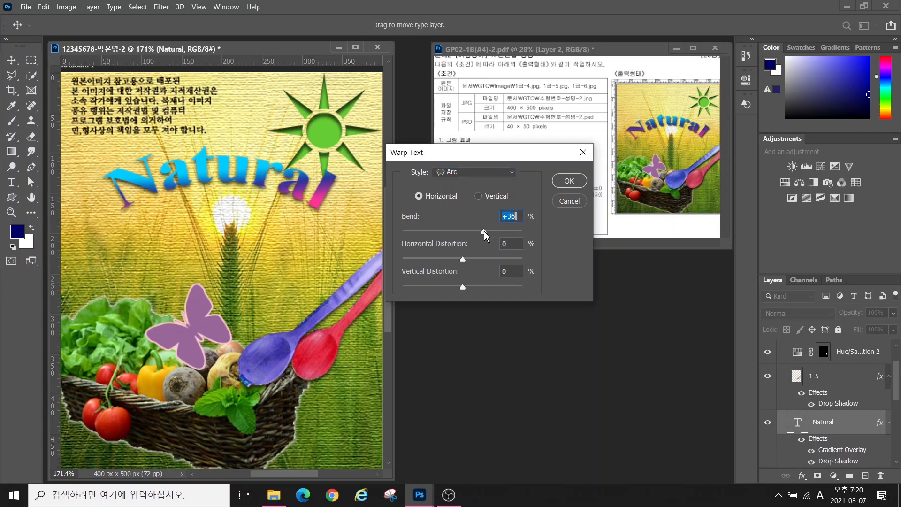
pyautogui.click(570, 180)
pyautogui.moveTo(214, 174); pyautogui.dragTo(215, 199)
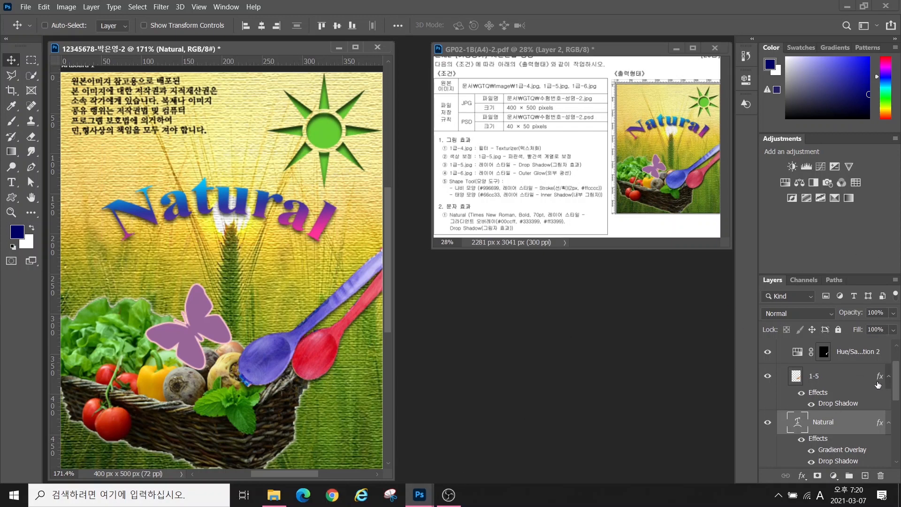
pyautogui.moveTo(899, 376); pyautogui.dragTo(898, 439)
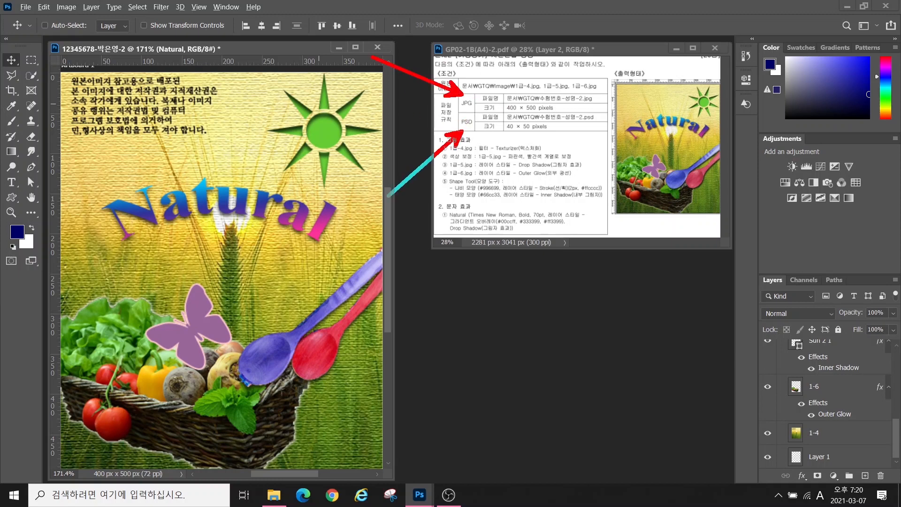
# Save the poster as a JPEG, accepting the default quality settings
pyautogui.click(25, 7)
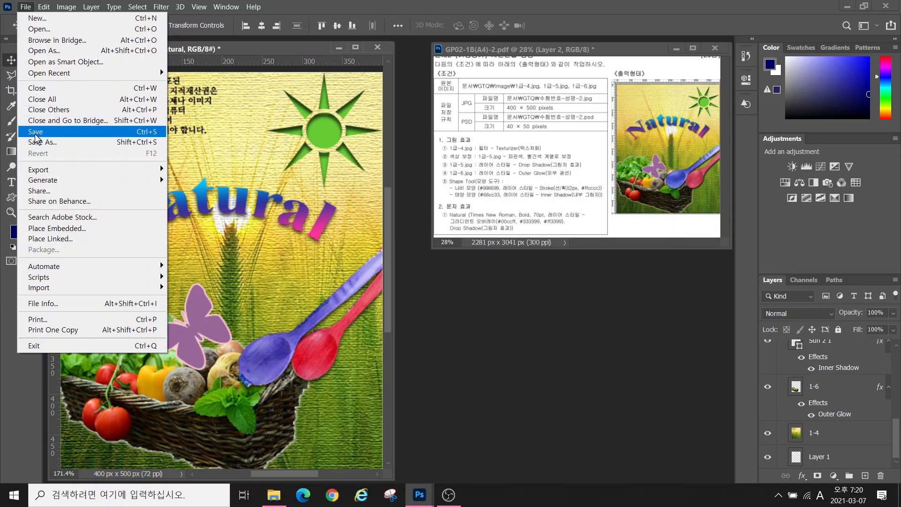
pyautogui.click(36, 135)
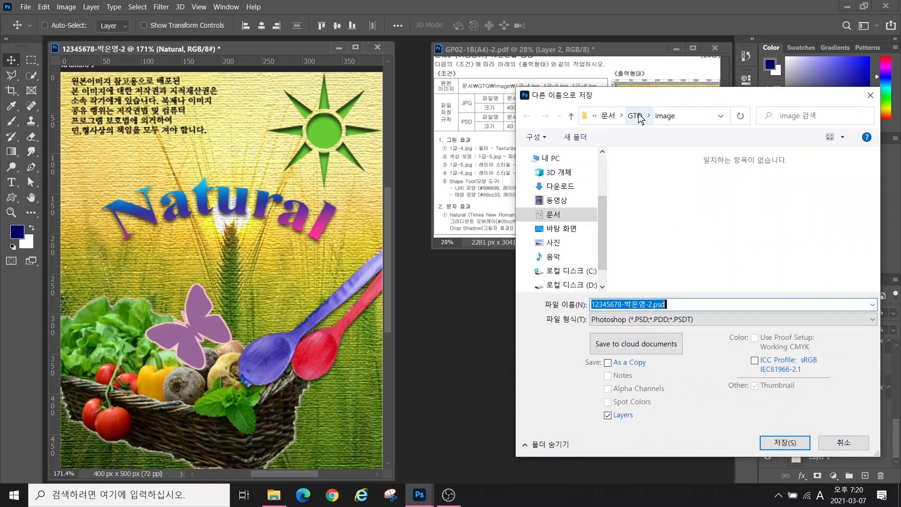
pyautogui.click(648, 319)
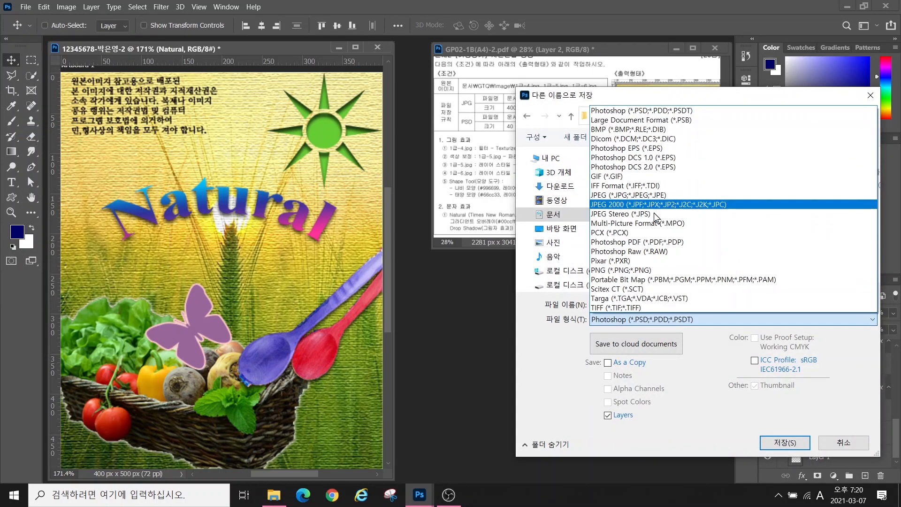
pyautogui.click(628, 195)
pyautogui.click(785, 443)
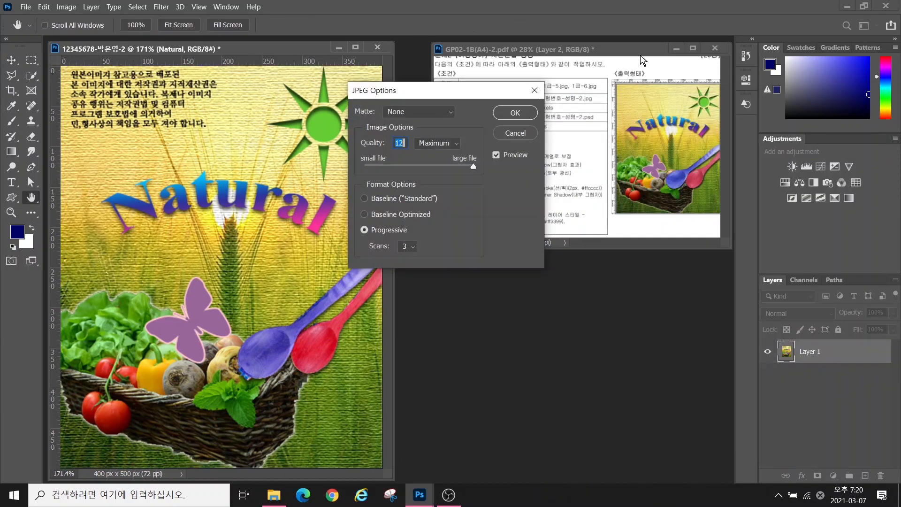
pyautogui.click(515, 113)
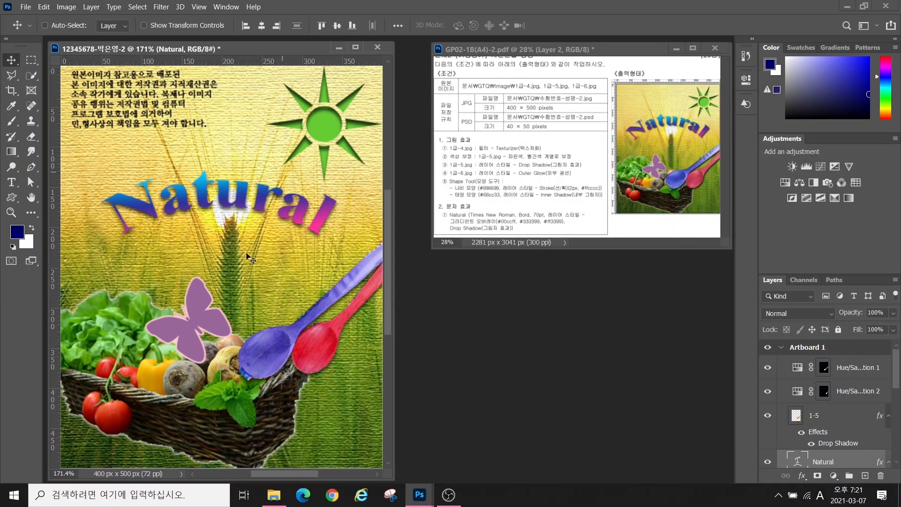
# Resize the image to width 40 in Image Size, giving 40×50 px
pyautogui.click(64, 7)
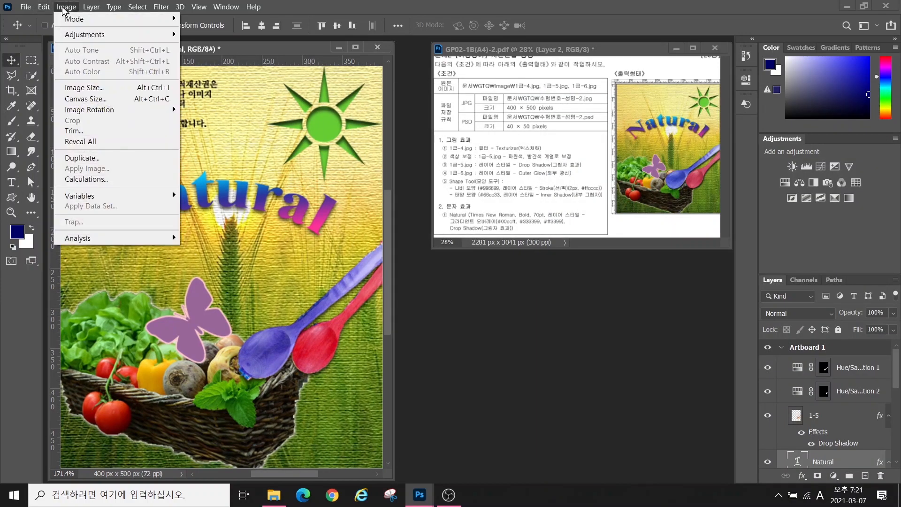
pyautogui.click(79, 93)
pyautogui.write('40')
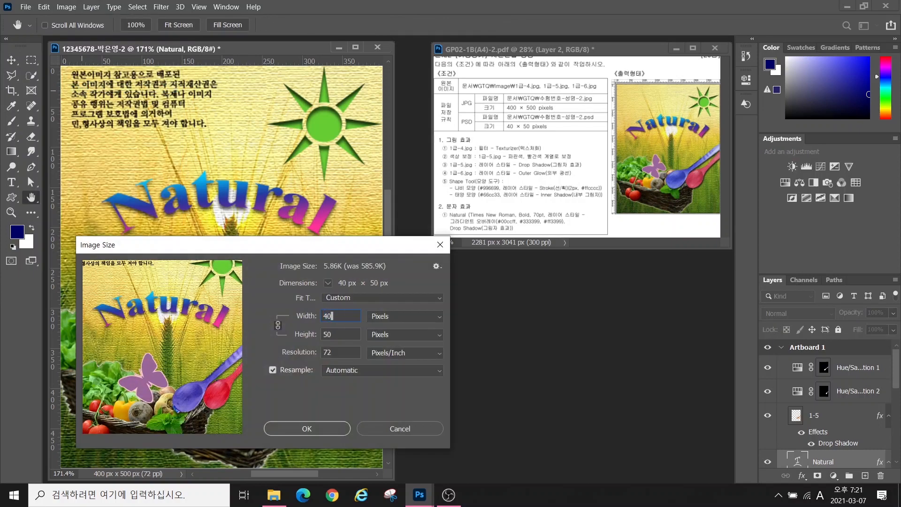
pyautogui.press('Return')
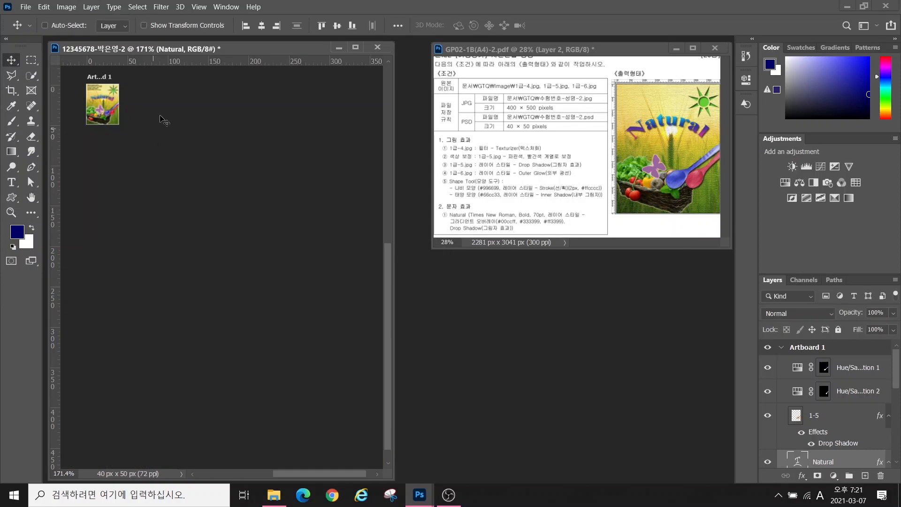
# Save the resized image as a Photoshop PSD file with Save As
pyautogui.click(26, 7)
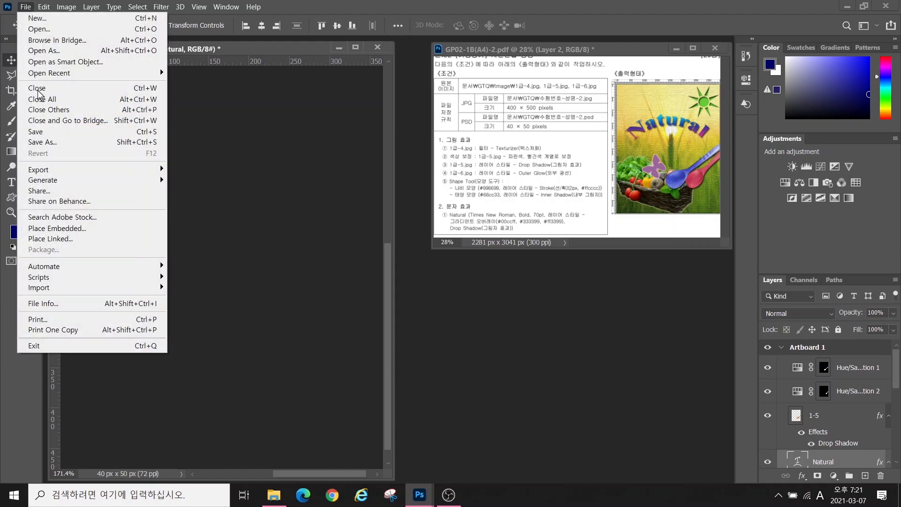
pyautogui.click(43, 143)
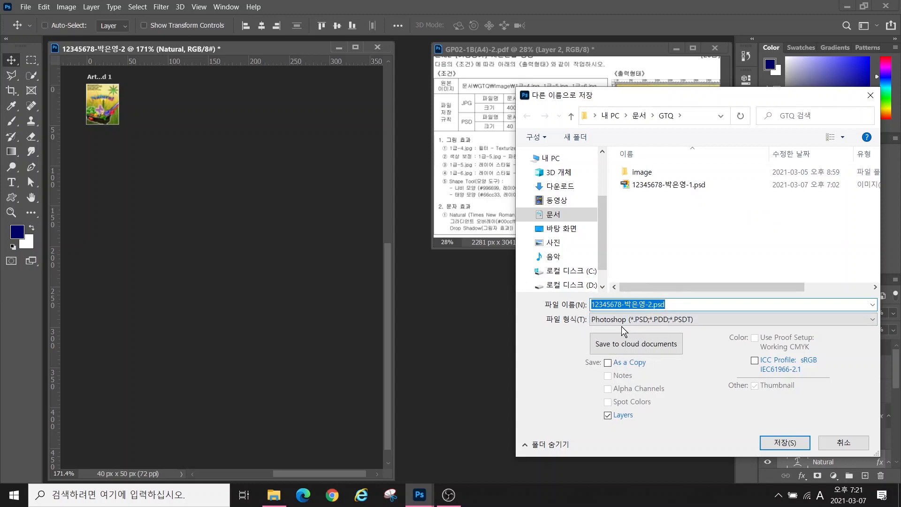
pyautogui.click(785, 443)
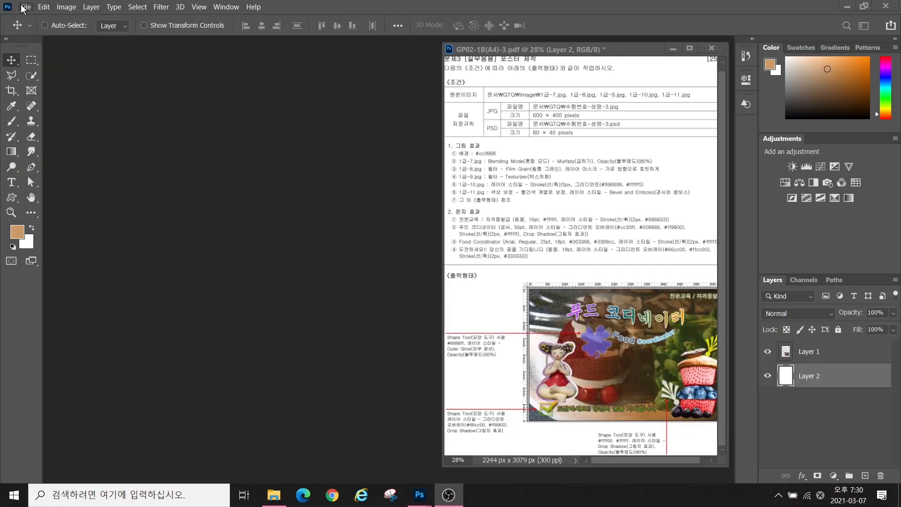
# Start a new document and name it with the candidate's ID number and name
pyautogui.click(22, 5)
pyautogui.click(21, 6)
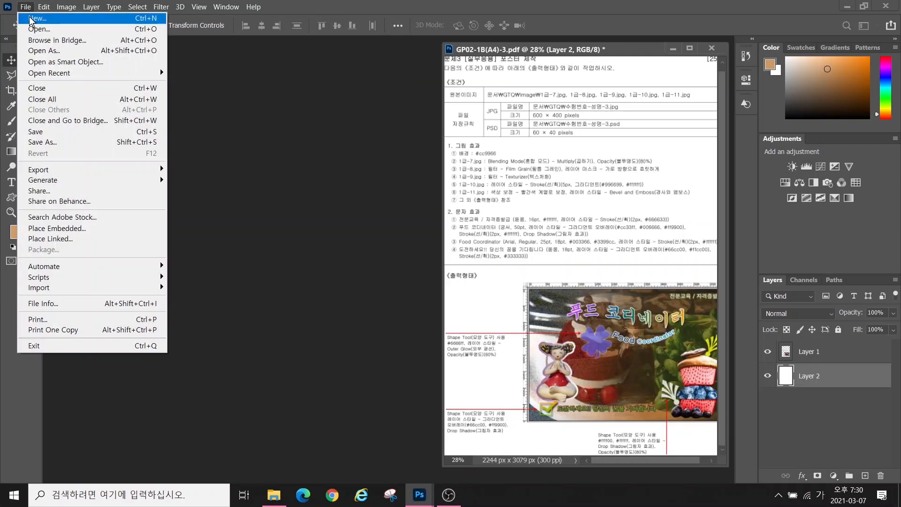
pyautogui.click(24, 14)
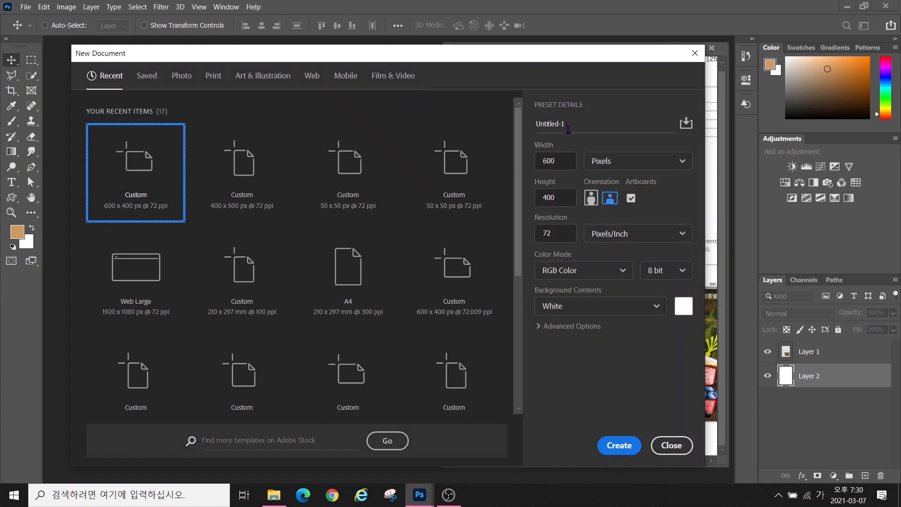
pyautogui.moveTo(568, 128); pyautogui.dragTo(543, 123)
pyautogui.write('12345678-')
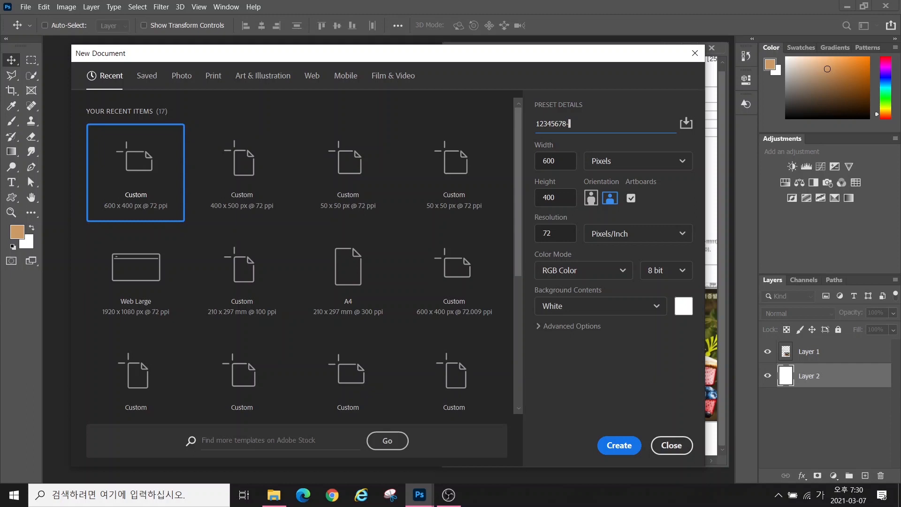
pyautogui.press('Hangul')
# Create the document at 600×400 px, 72 ppi, in RGB Color mode
pyautogui.moveTo(566, 162); pyautogui.dragTo(539, 162)
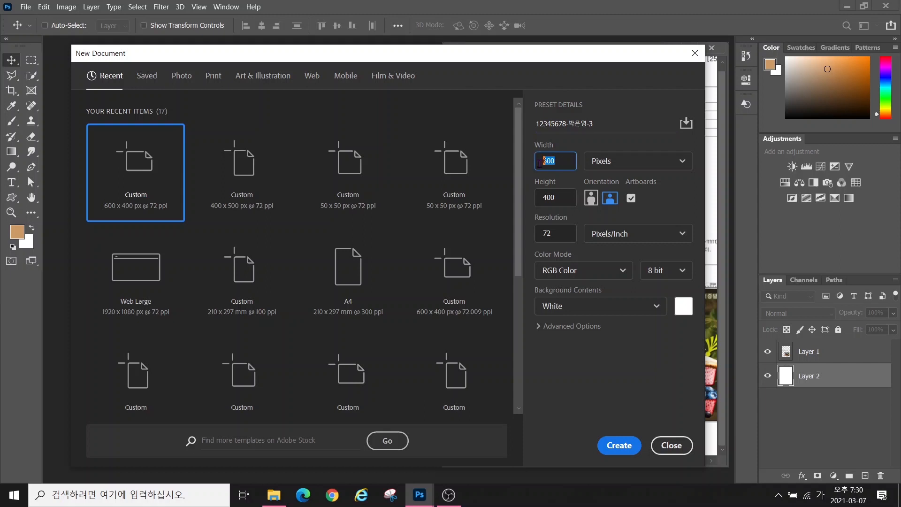
pyautogui.write('600')
pyautogui.press('Tab')
pyautogui.press('Tab')
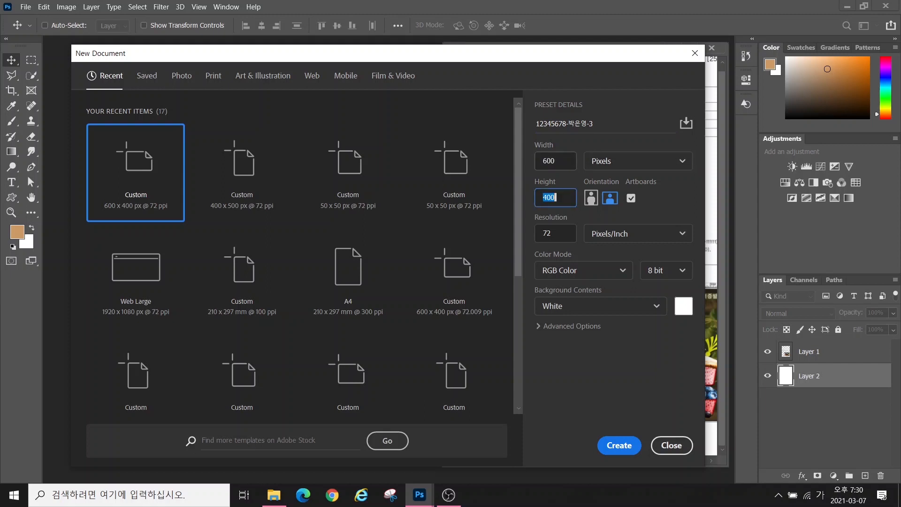
pyautogui.write('400')
pyautogui.press('Tab')
pyautogui.press('Tab')
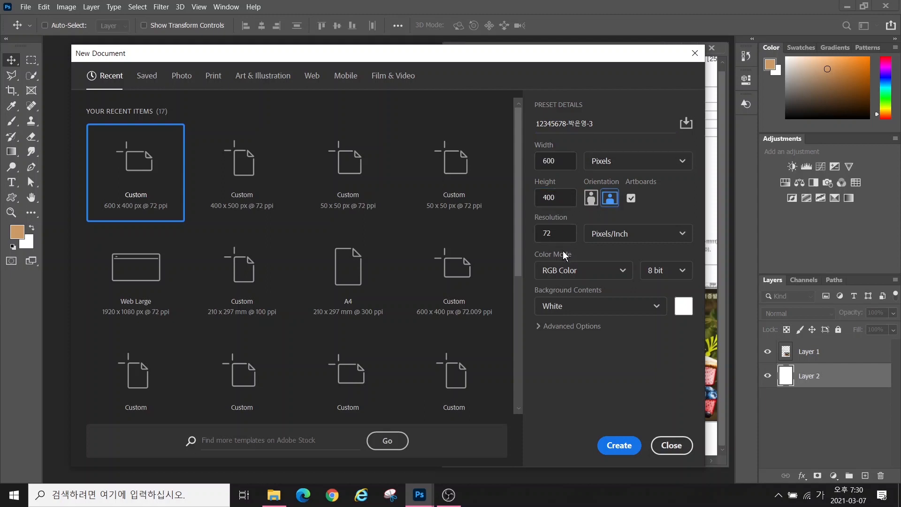
pyautogui.click(560, 236)
pyautogui.click(575, 270)
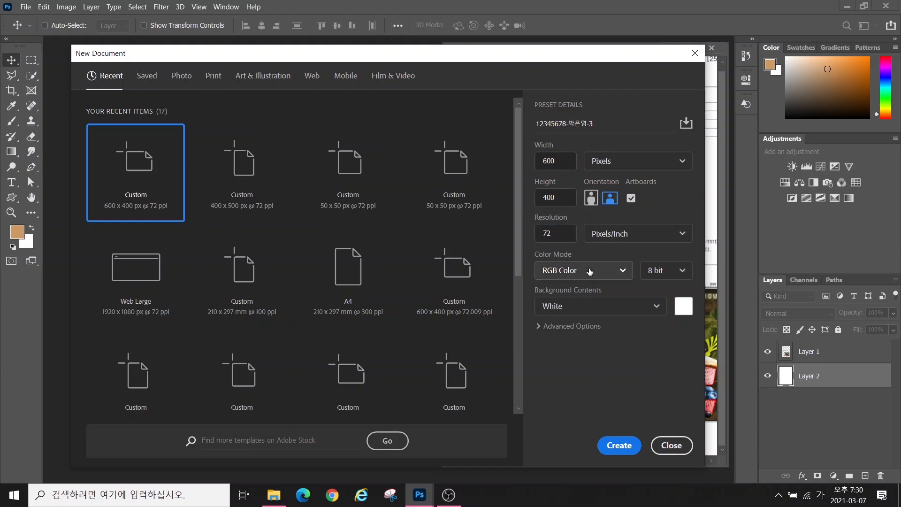
pyautogui.click(575, 291)
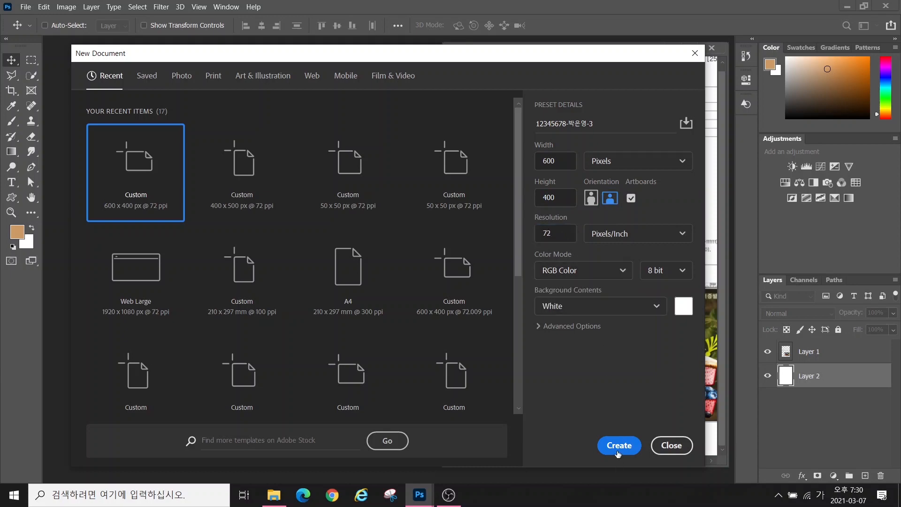
pyautogui.click(620, 445)
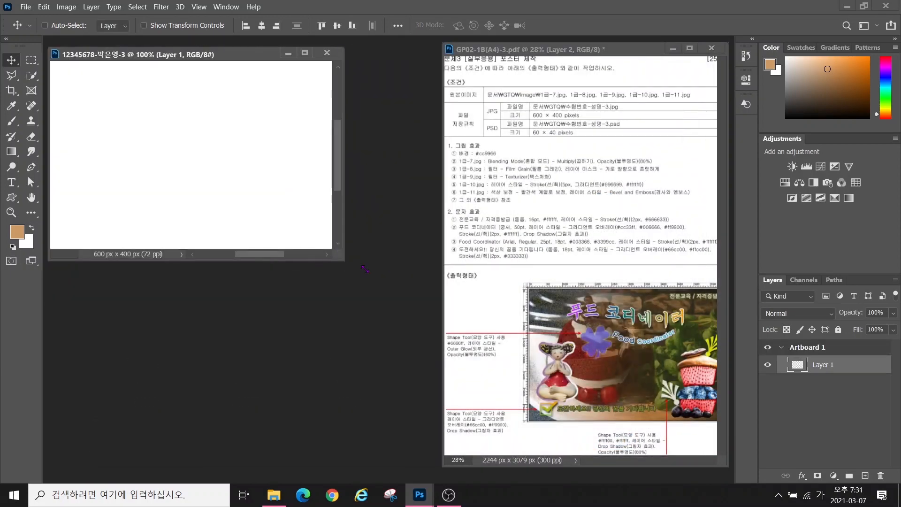
# Duplicate the layer as Layer 1 copy, fit the canvas on screen, and show rulers
pyautogui.hotkey('ctrl', '0')
pyautogui.hotkey('ctrl', 'j')
pyautogui.click(195, 7)
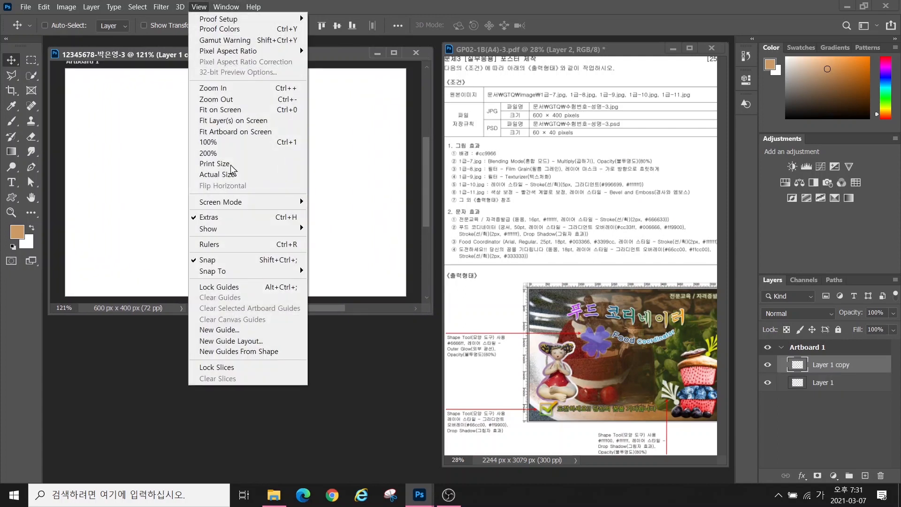
pyautogui.click(222, 244)
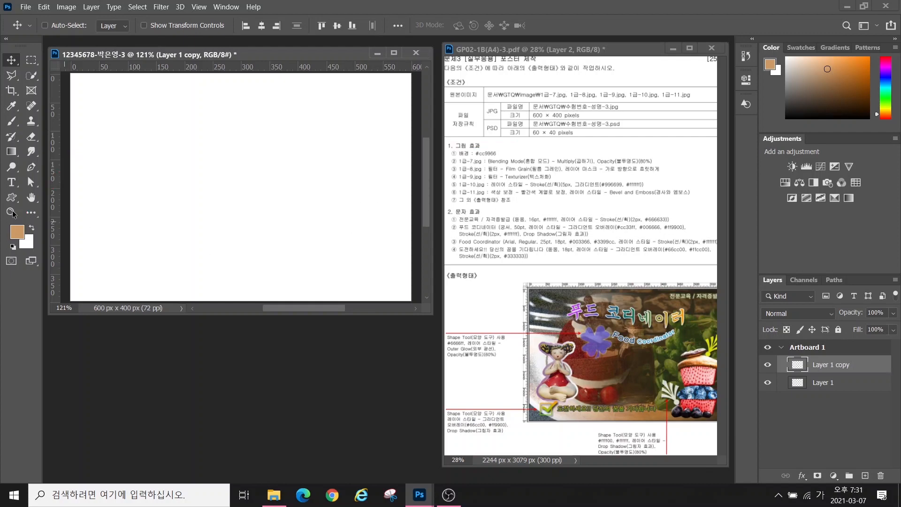
# Set the foreground colour to #cc9966 and fill Layer 1 copy with it
pyautogui.click(22, 235)
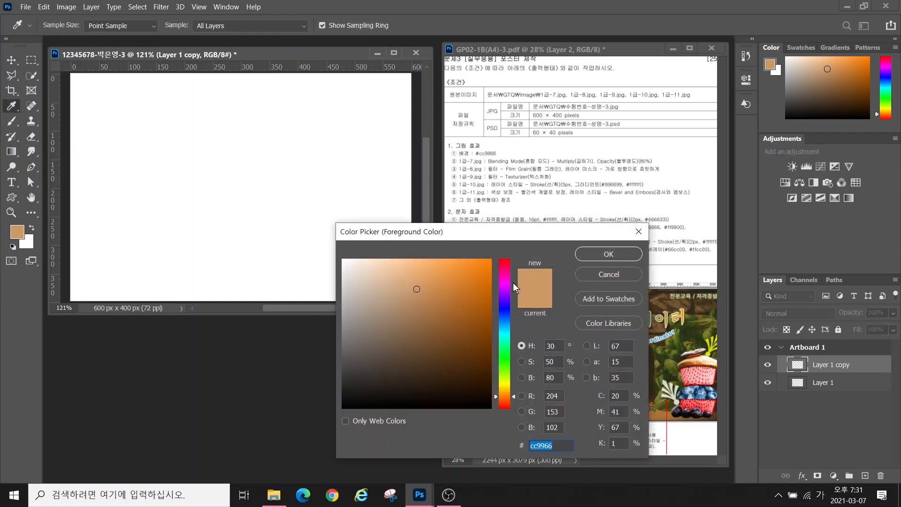
pyautogui.write('cc9966')
pyautogui.press('Return')
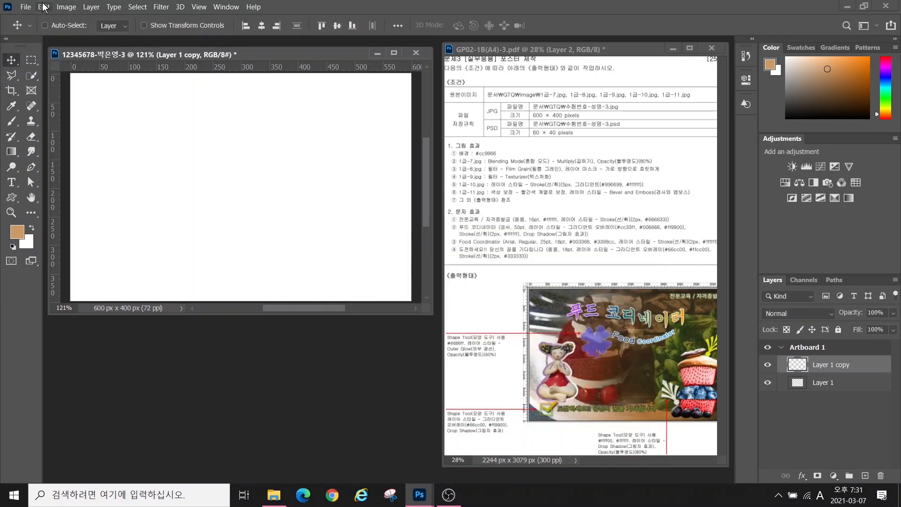
pyautogui.click(43, 8)
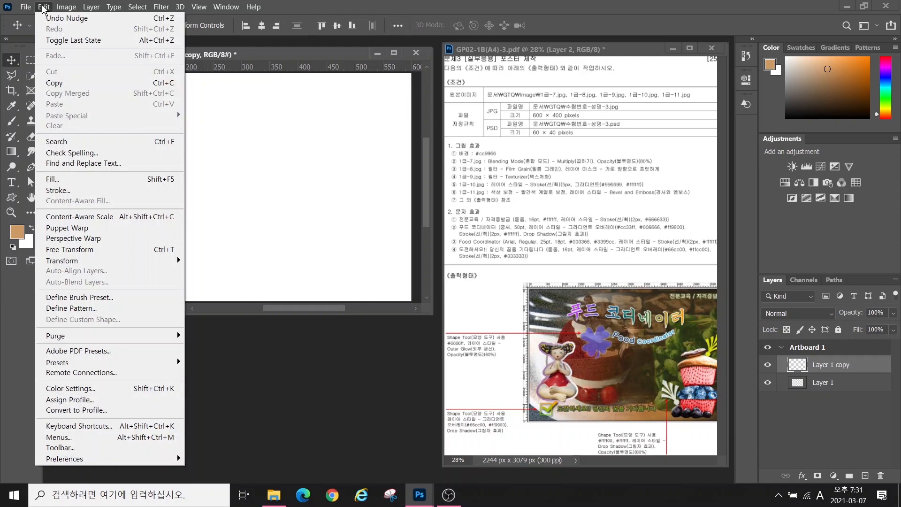
pyautogui.click(59, 181)
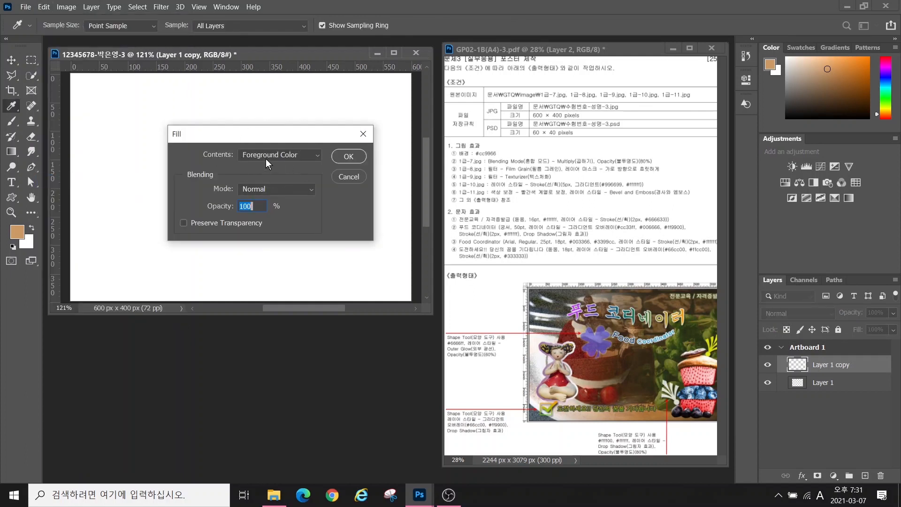
pyautogui.click(355, 155)
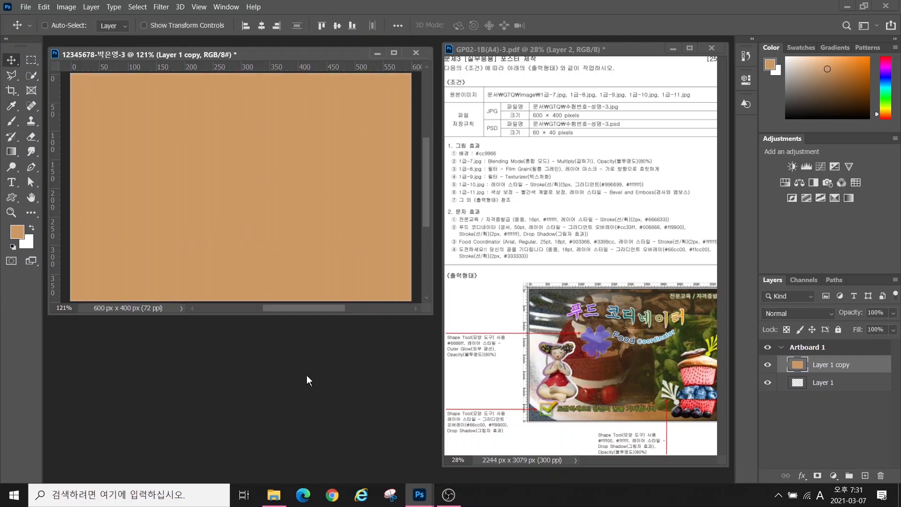
pyautogui.hotkey('ctrl', 'o')
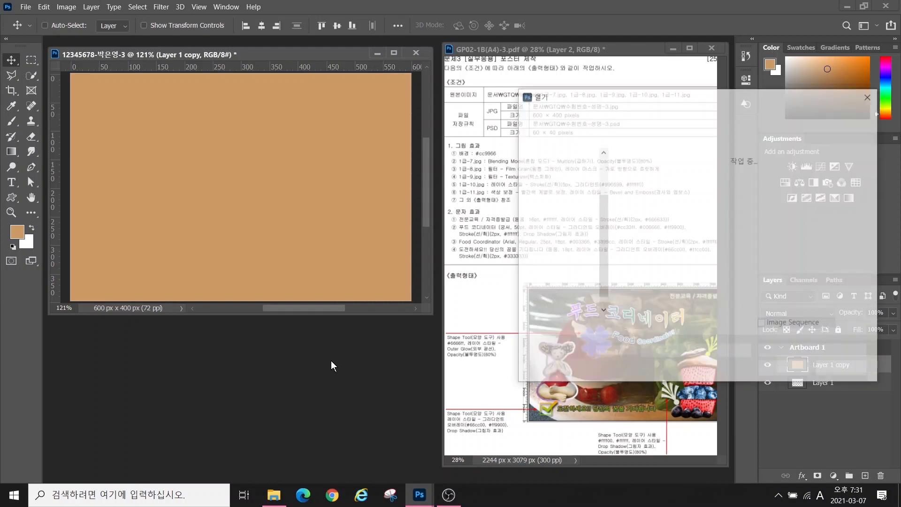
# Open 1급-7.jpg and resize it to 600×400 px
pyautogui.click(690, 211)
pyautogui.doubleClick(690, 211)
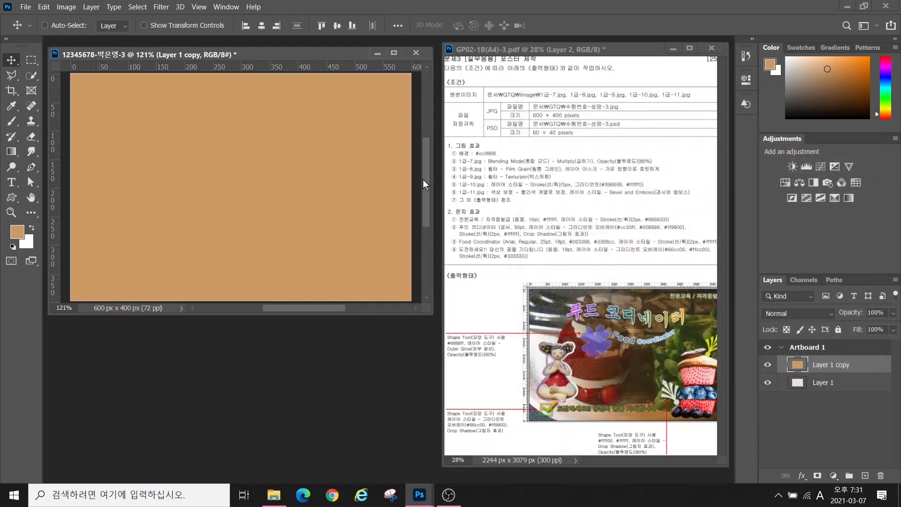
pyautogui.click(62, 6)
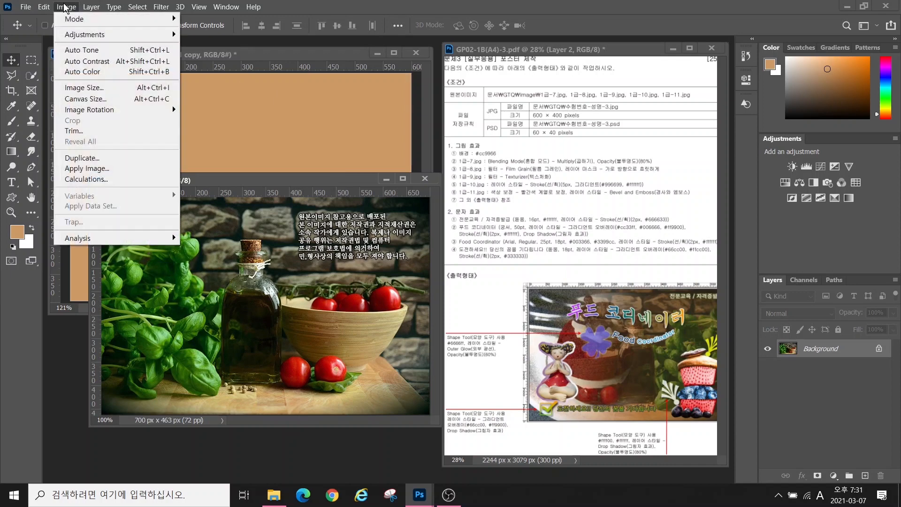
pyautogui.click(77, 87)
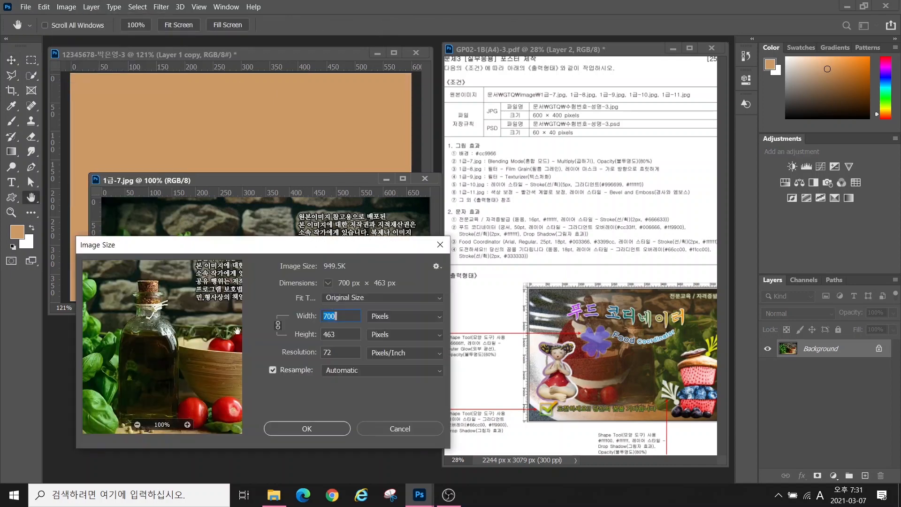
pyautogui.write('600')
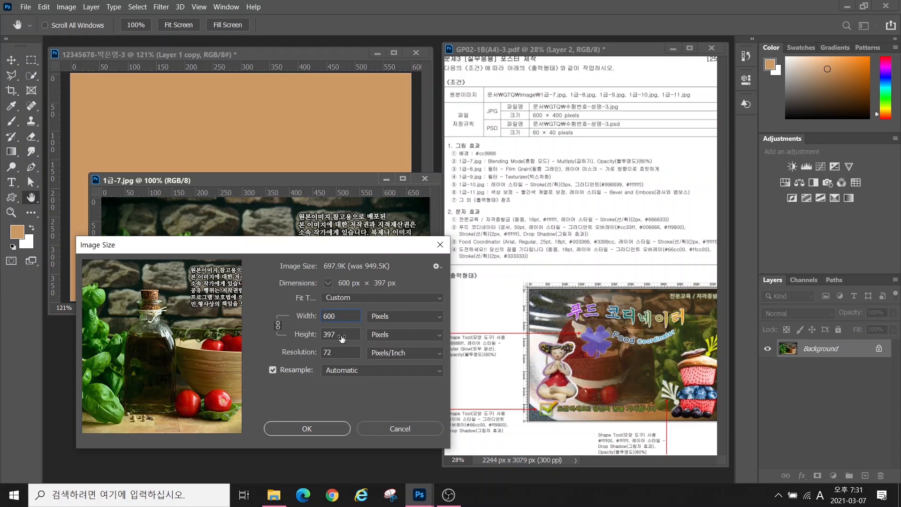
pyautogui.press('Tab')
pyautogui.write('400')
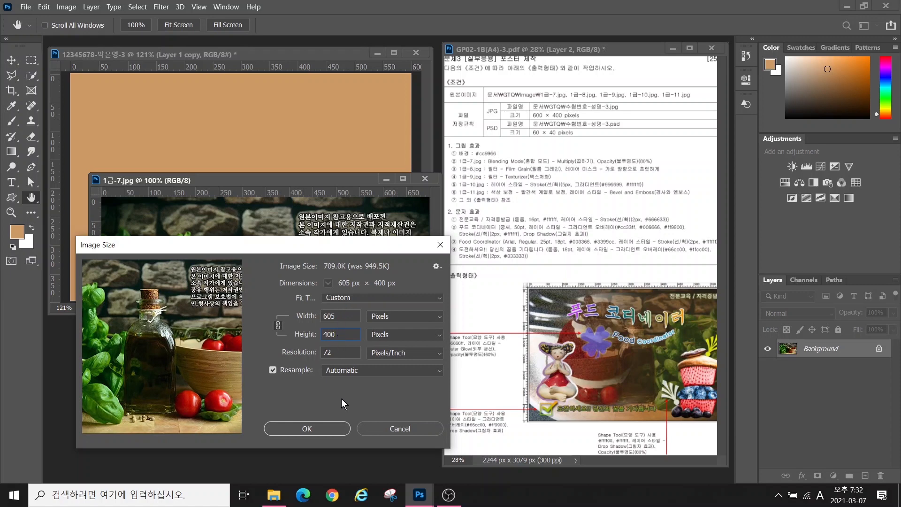
pyautogui.click(307, 428)
# Move the 1-7 photo into the poster as Layer 2 and flip it horizontally
pyautogui.press('v')
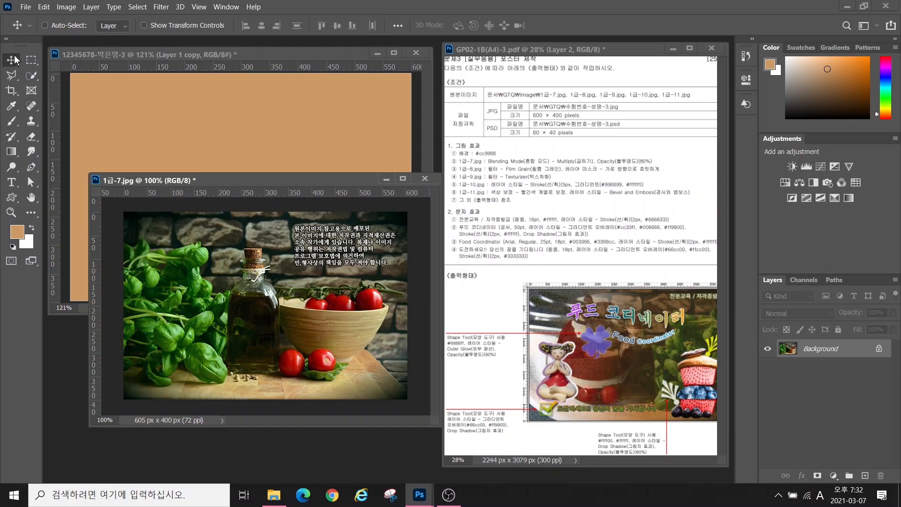
pyautogui.click(172, 153)
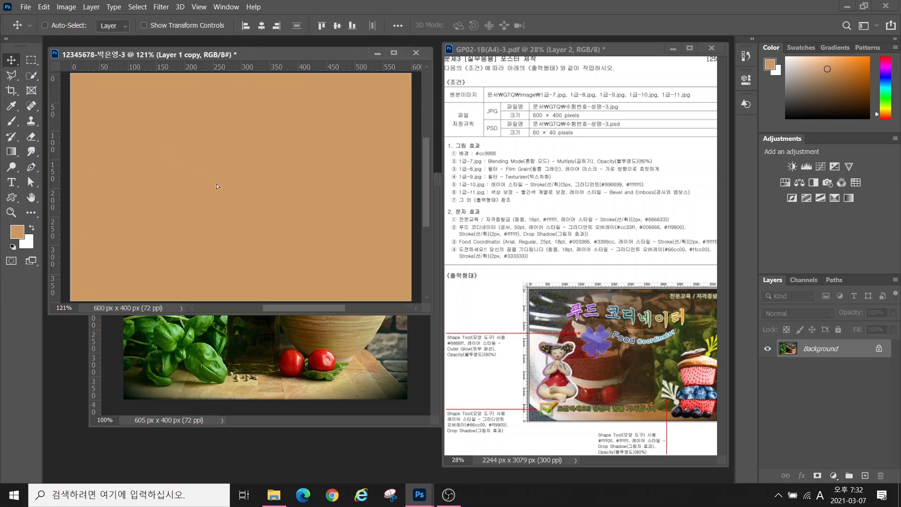
pyautogui.moveTo(216, 187); pyautogui.dragTo(254, 170)
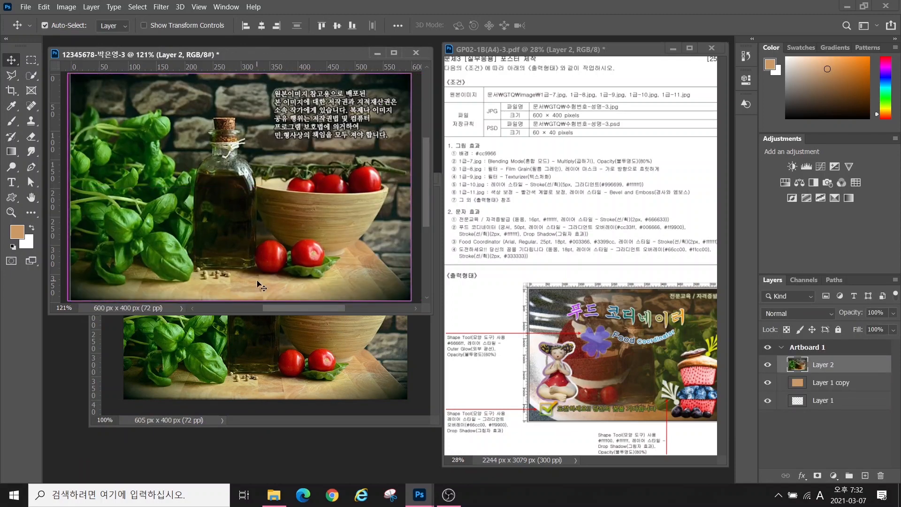
pyautogui.hotkey('ctrl', 't')
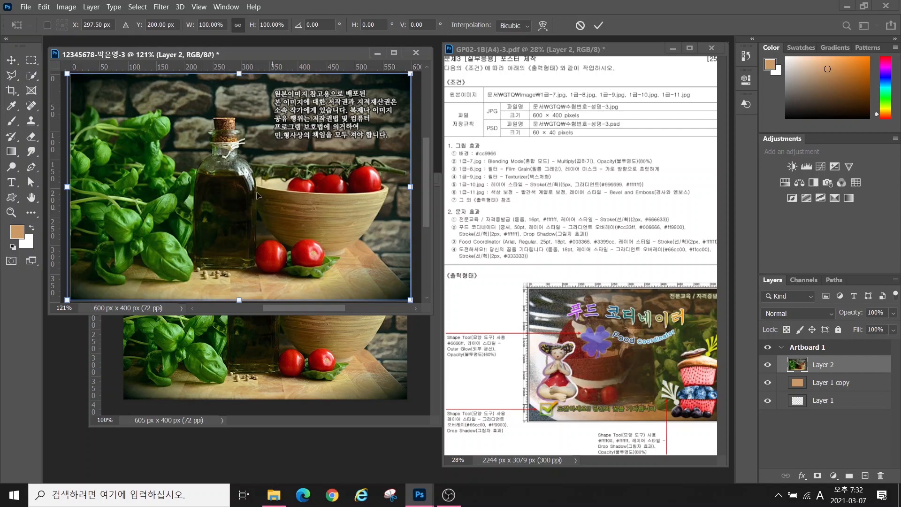
pyautogui.rightClick(214, 206)
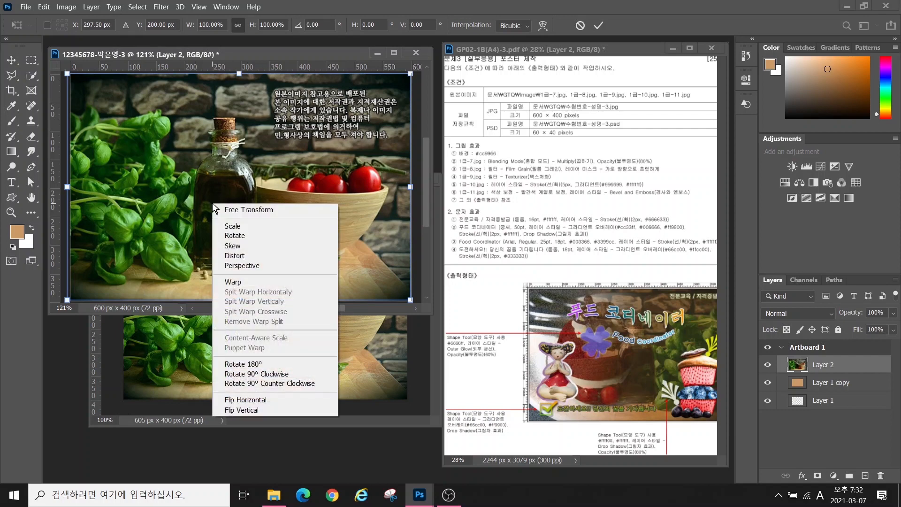
pyautogui.click(242, 399)
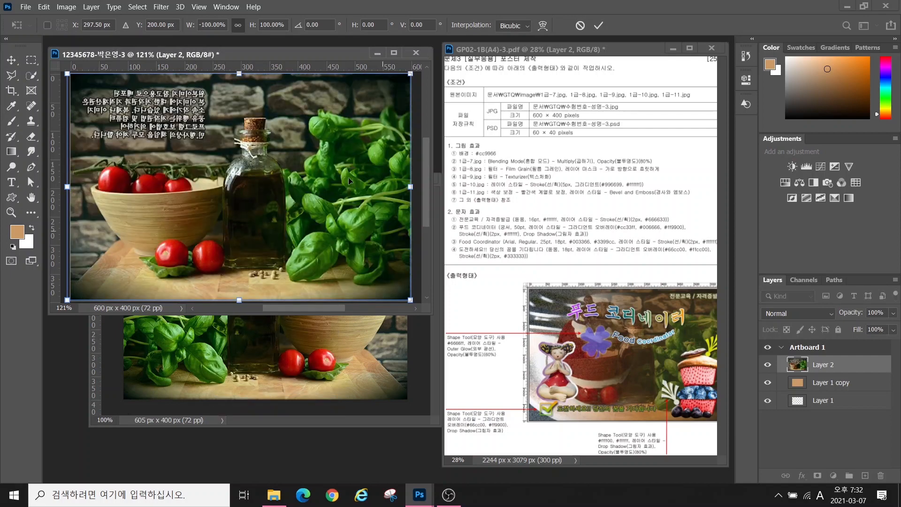
pyautogui.press('Return')
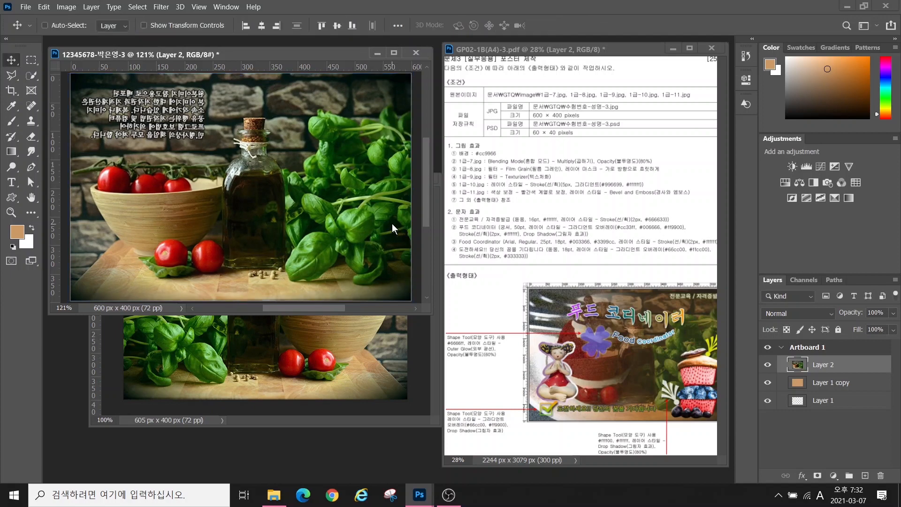
# Rename Layer 2 to 1-7 and close 1급-7.jpg without saving
pyautogui.doubleClick(825, 365)
pyautogui.write('1')
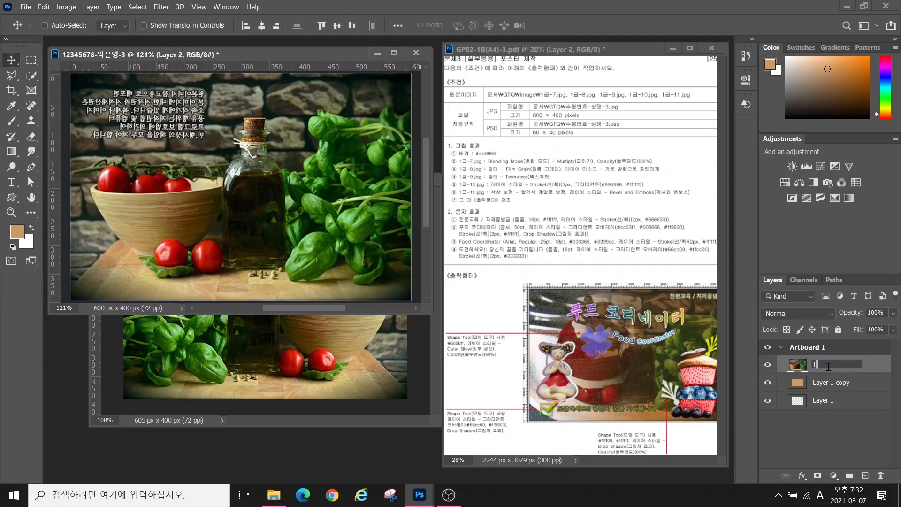
pyautogui.write('-7')
pyautogui.press('Return')
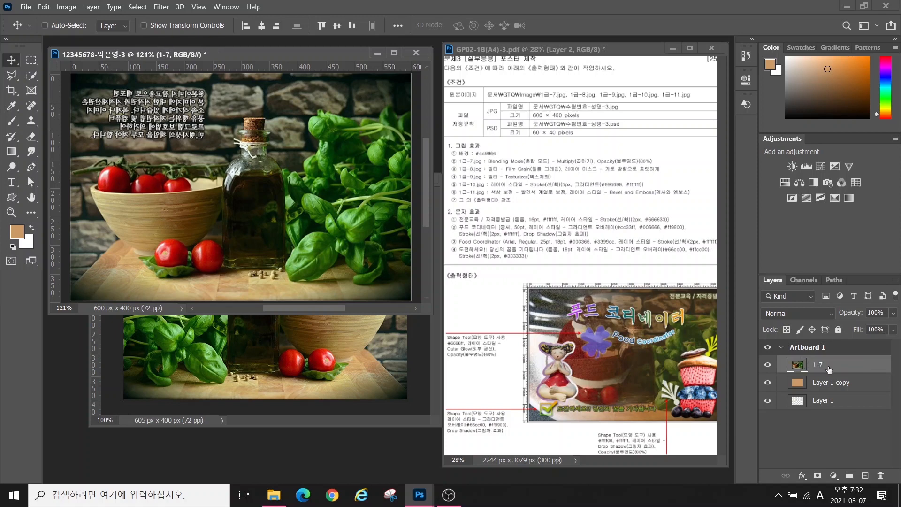
pyautogui.click(244, 401)
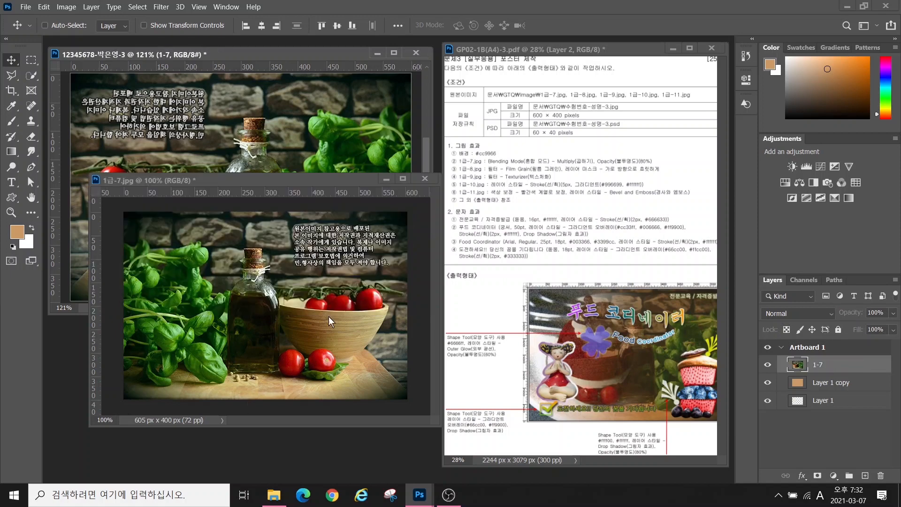
pyautogui.click(424, 179)
pyautogui.click(469, 194)
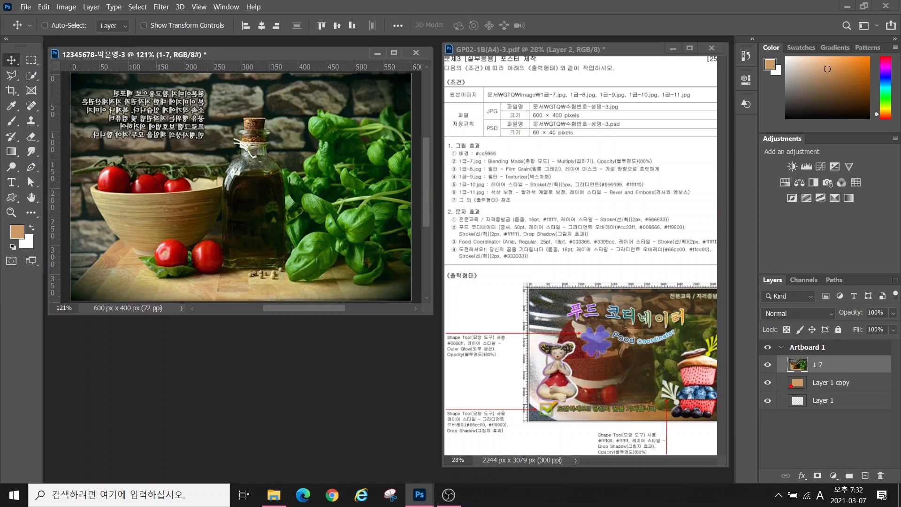
# Set the 1-7 layer's blending mode to Multiply
pyautogui.moveTo(791, 386); pyautogui.dragTo(756, 426)
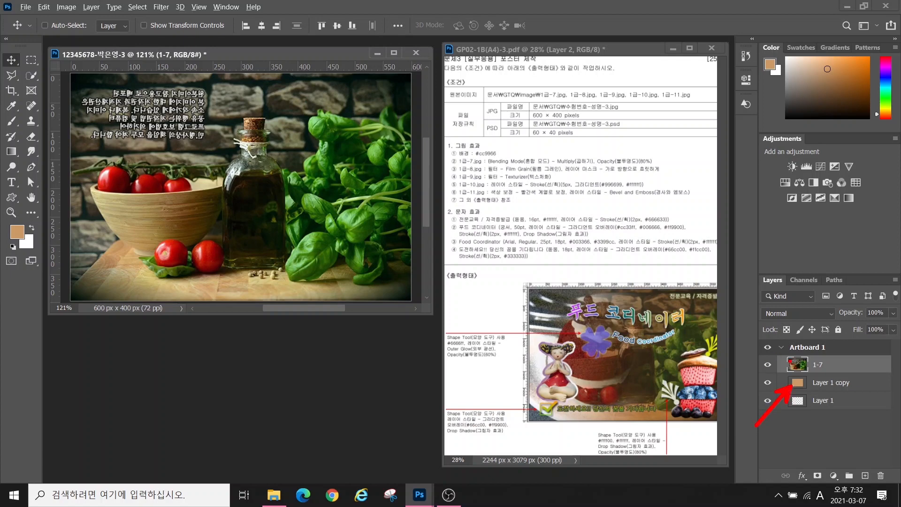
pyautogui.moveTo(731, 323); pyautogui.dragTo(792, 362)
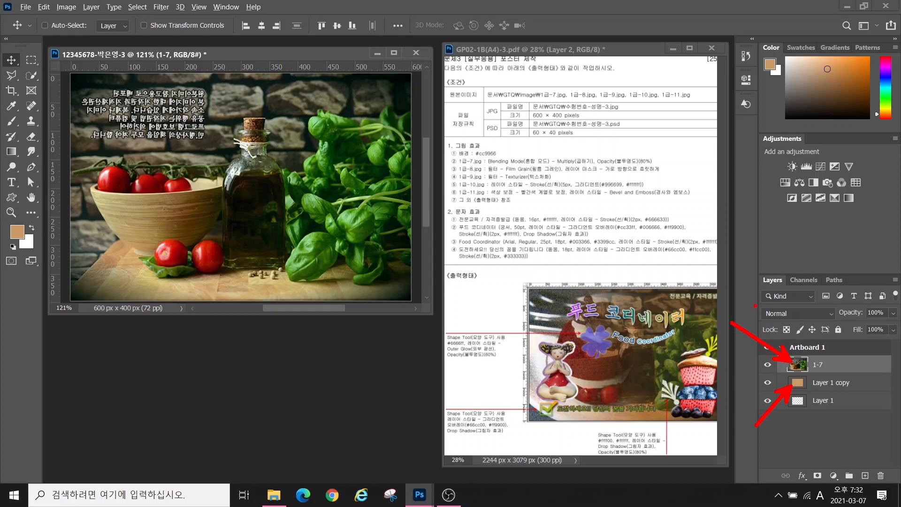
pyautogui.moveTo(755, 305); pyautogui.dragTo(843, 323)
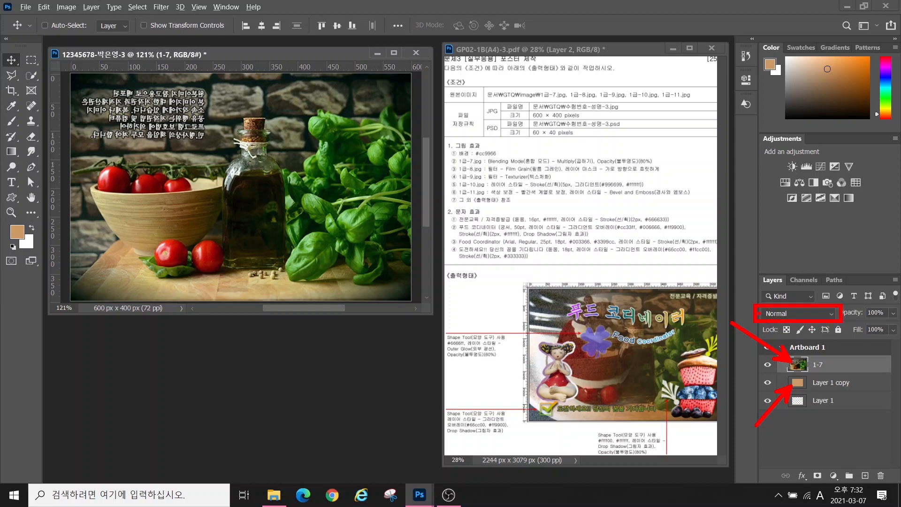
pyautogui.press('Escape')
pyautogui.click(775, 311)
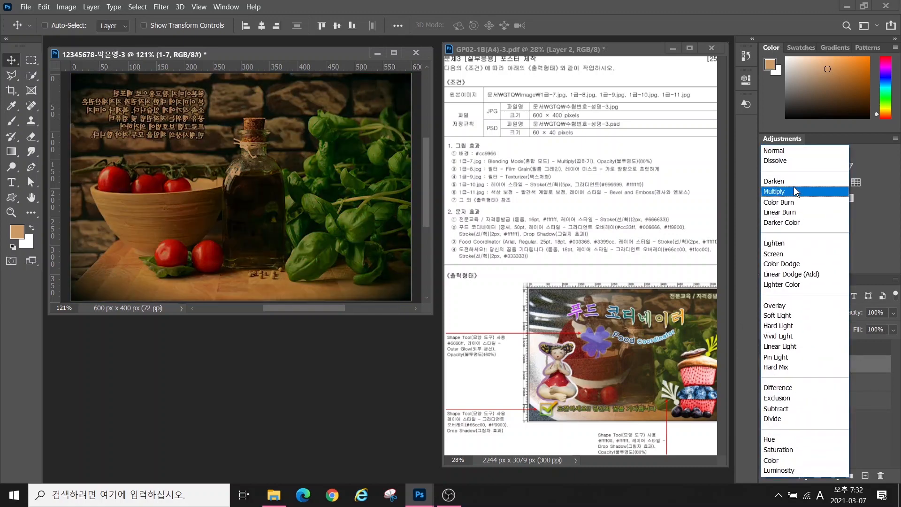
pyautogui.click(797, 192)
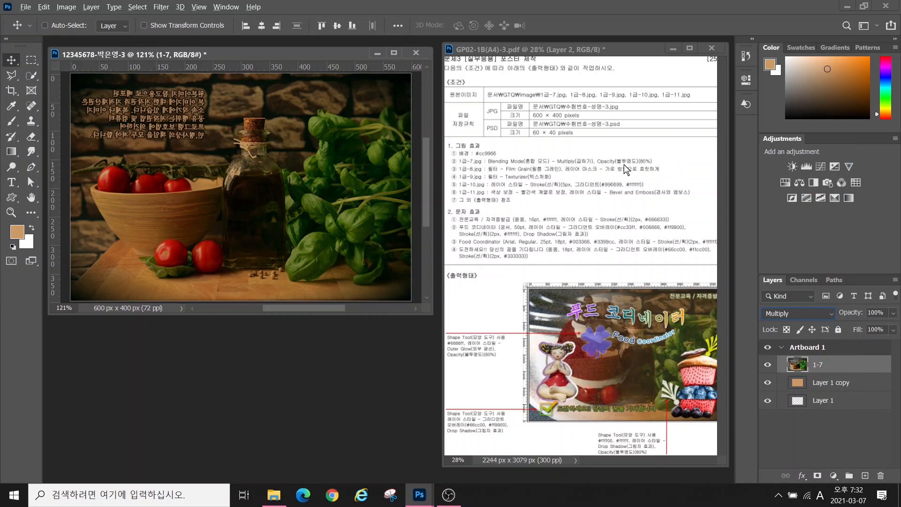
# Set the 1-7 layer's opacity to 80%
pyautogui.hotkey('alt', '2')
pyautogui.moveTo(624, 150); pyautogui.dragTo(667, 168)
pyautogui.moveTo(857, 307); pyautogui.dragTo(898, 320)
pyautogui.press('Escape')
pyautogui.click(874, 312)
pyautogui.write('80')
pyautogui.press('Return')
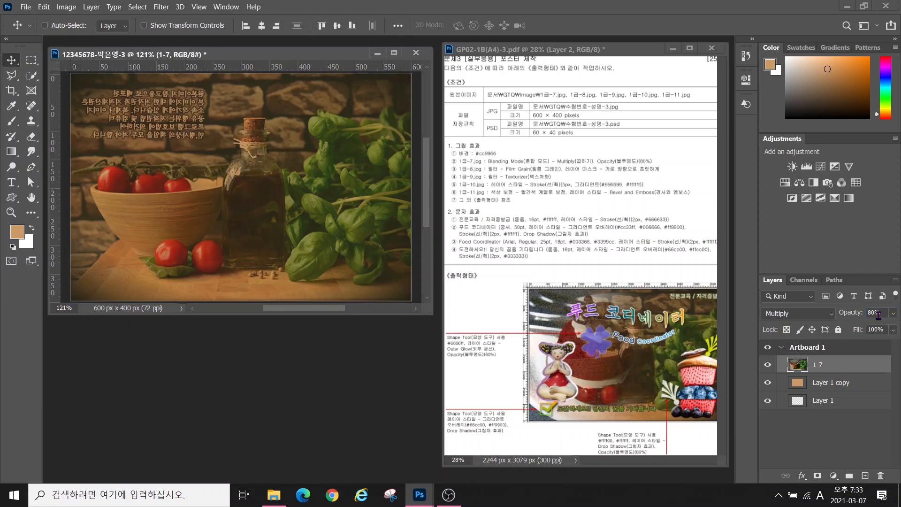
pyautogui.hotkey('ctrl', 'o')
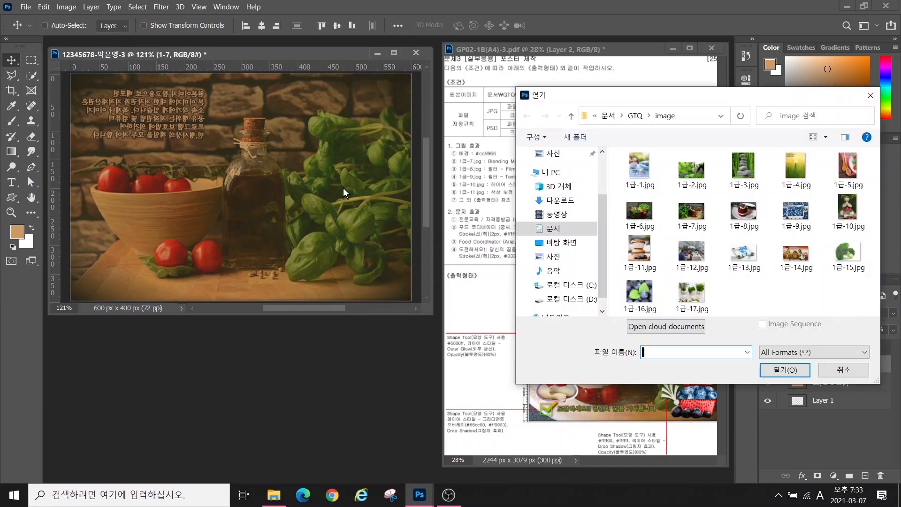
# Open 1급-8.jpg and resize the cake image to 600 px wide
pyautogui.click(743, 212)
pyautogui.click(780, 372)
pyautogui.moveTo(210, 66); pyautogui.dragTo(241, 143)
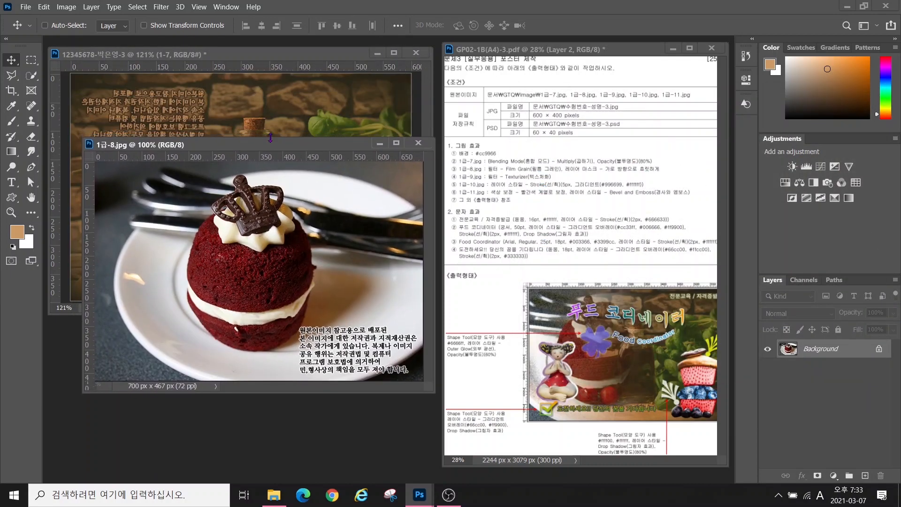
pyautogui.click(66, 6)
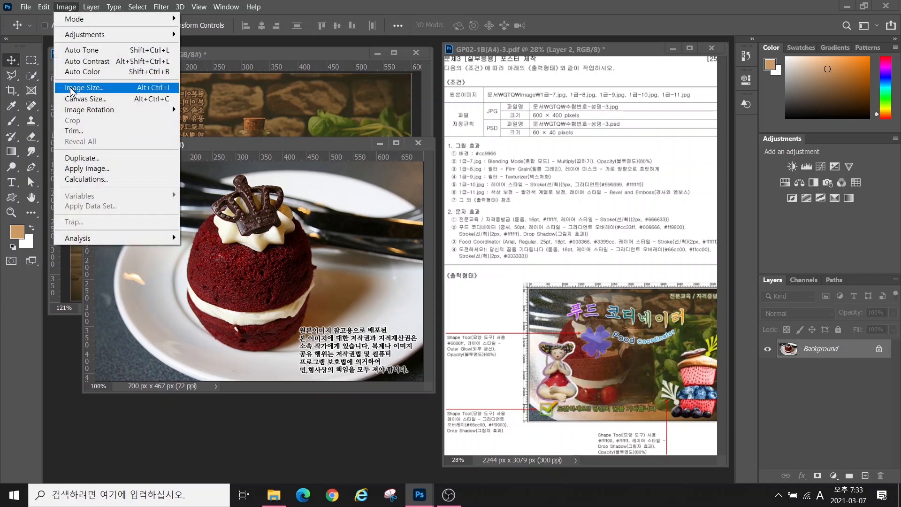
pyautogui.click(70, 87)
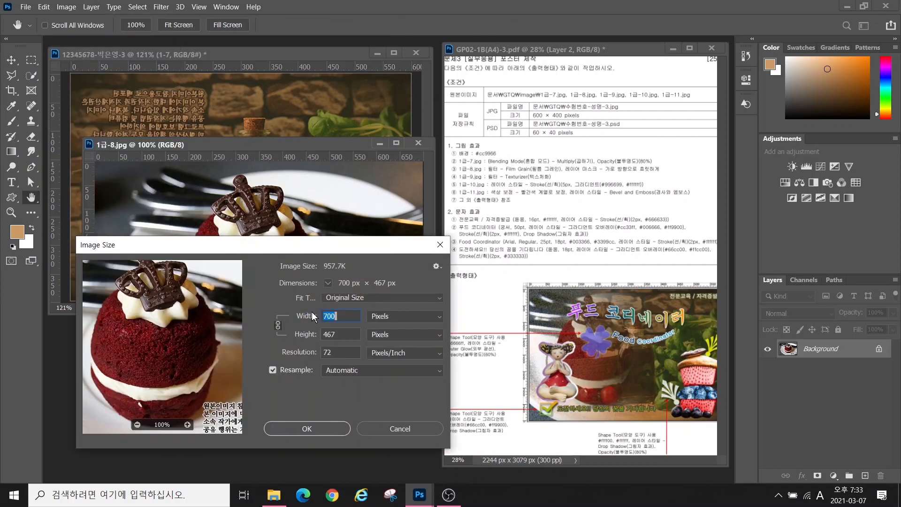
pyautogui.write('600')
pyautogui.press('Return')
# Copy the cake image into the poster, close the source unsaved, and name the layer 1-8
pyautogui.press('v')
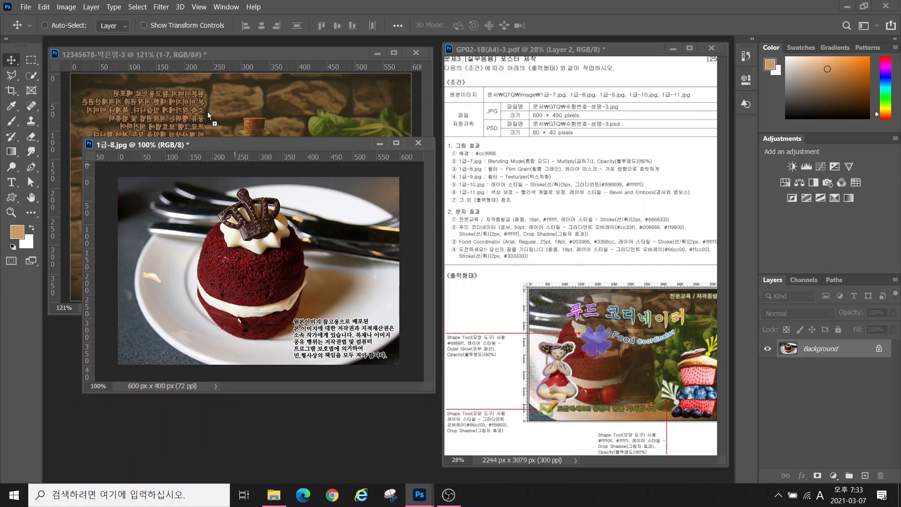
pyautogui.moveTo(207, 112); pyautogui.dragTo(208, 116)
pyautogui.moveTo(273, 216); pyautogui.dragTo(207, 219)
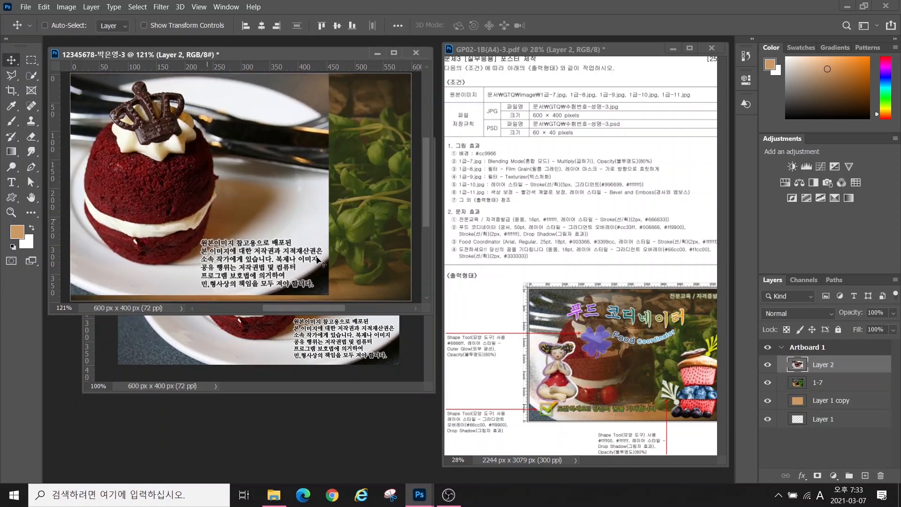
pyautogui.click(358, 347)
pyautogui.hotkey('ctrl', 'w')
pyautogui.press('n')
pyautogui.doubleClick(818, 365)
pyautogui.write('1-8')
pyautogui.press('Return')
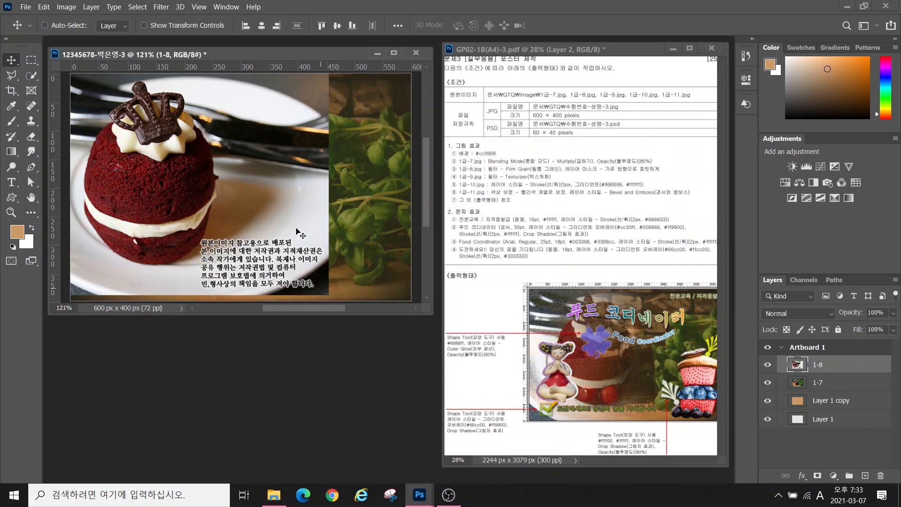
# Nudge the cake image about 29 px right, then mark the Film Grain requirement on the task sheet
pyautogui.moveTo(183, 185); pyautogui.dragTo(206, 190)
pyautogui.moveTo(343, 78)
pyautogui.mouseDown()
pyautogui.moveTo(339, 269)
pyautogui.moveTo(376, 284)
pyautogui.moveTo(373, 127)
pyautogui.moveTo(342, 56)
pyautogui.moveTo(328, 68)
pyautogui.mouseUp()
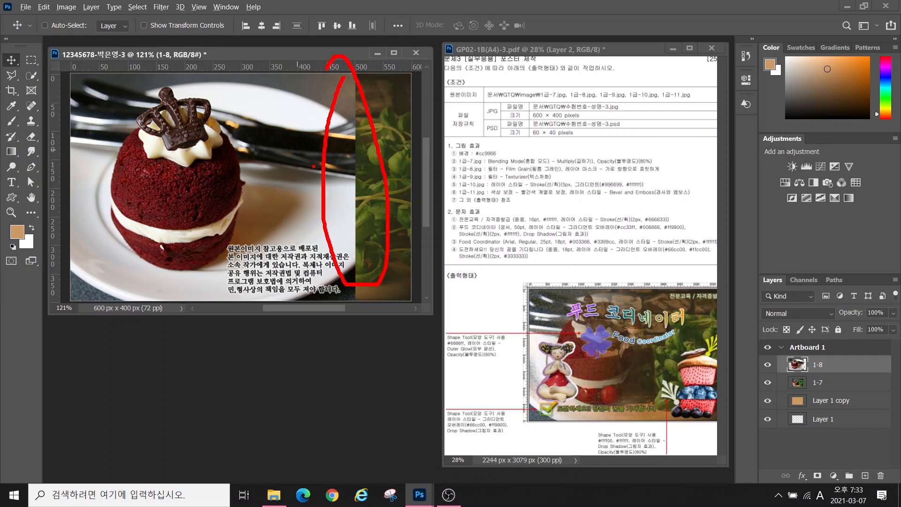
pyautogui.press('Escape')
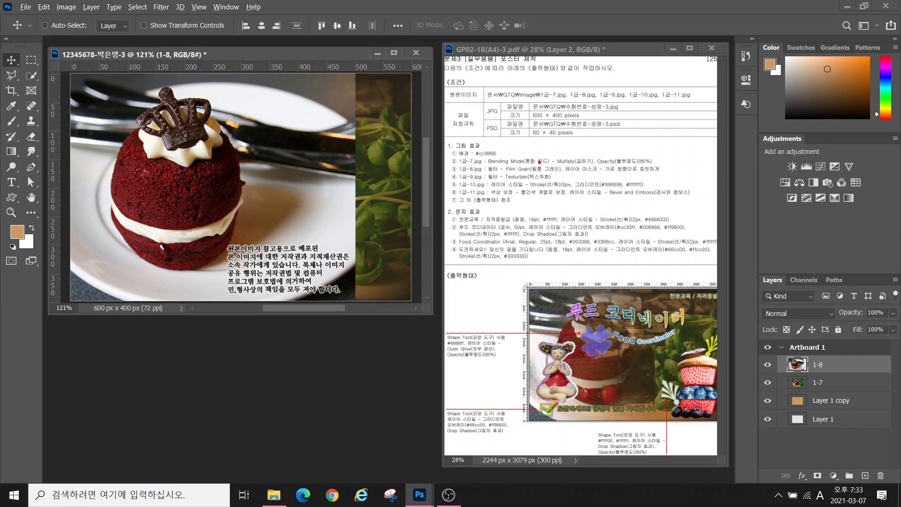
pyautogui.moveTo(553, 162); pyautogui.dragTo(658, 177)
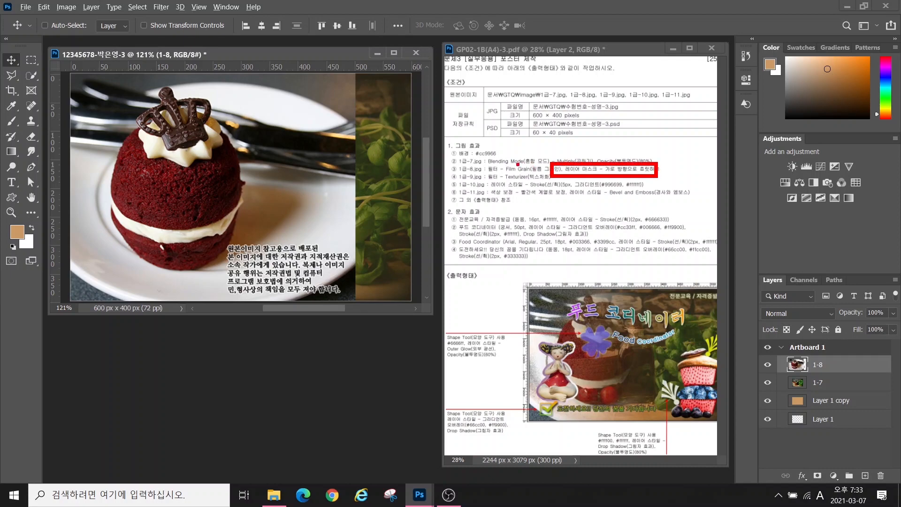
pyautogui.moveTo(512, 166); pyautogui.dragTo(537, 126)
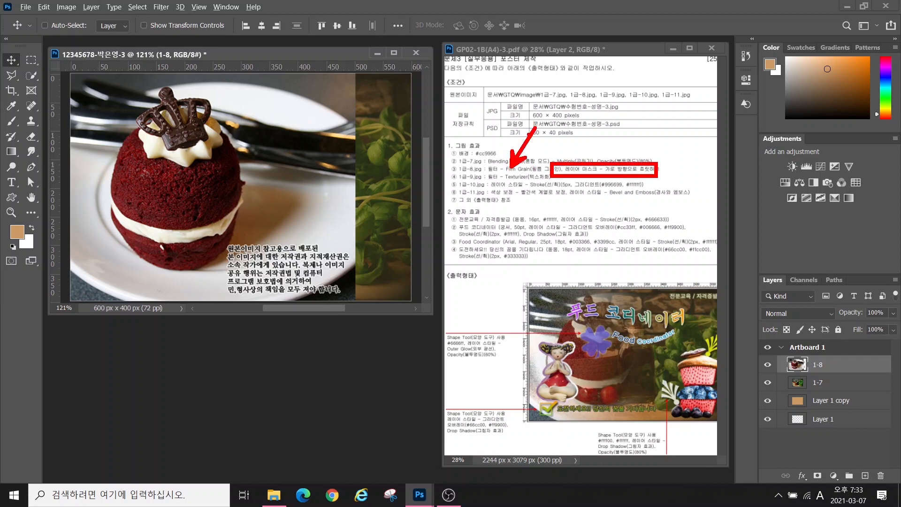
pyautogui.press('Escape')
# Apply Filter Gallery's Artistic > Film Grain (Grain 4, Highlight 0, Intensity 10) to 1-8, then add a layer mask
pyautogui.click(161, 7)
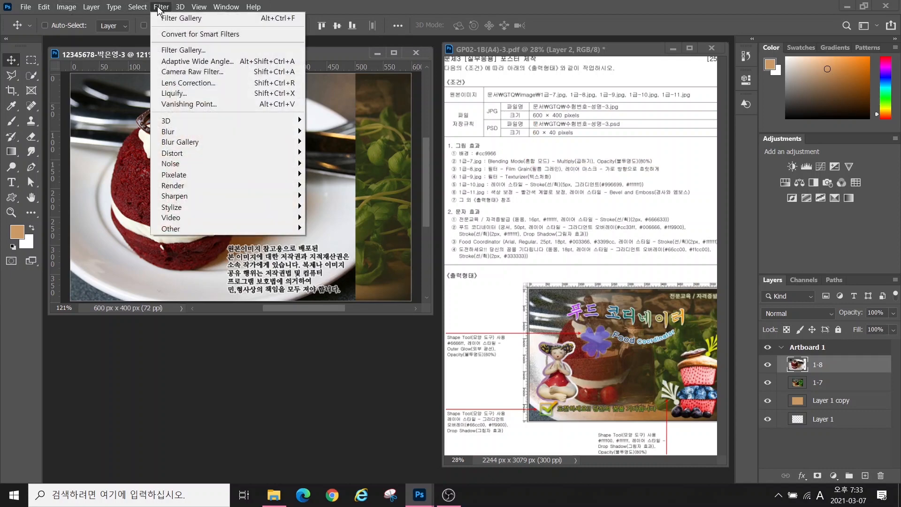
pyautogui.click(166, 50)
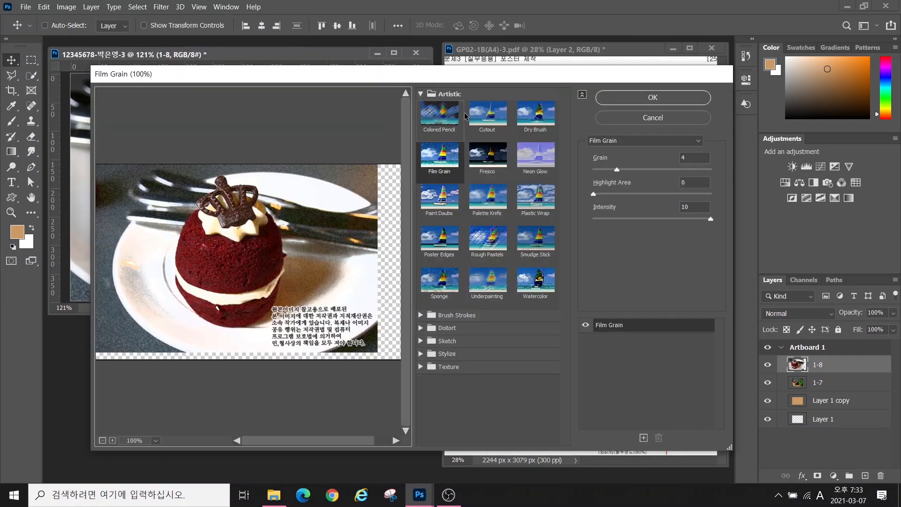
pyautogui.click(439, 162)
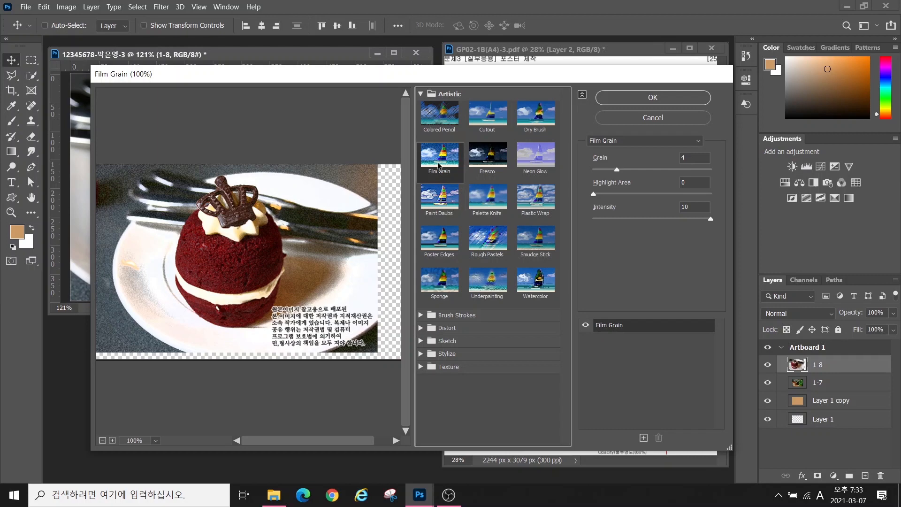
pyautogui.click(650, 98)
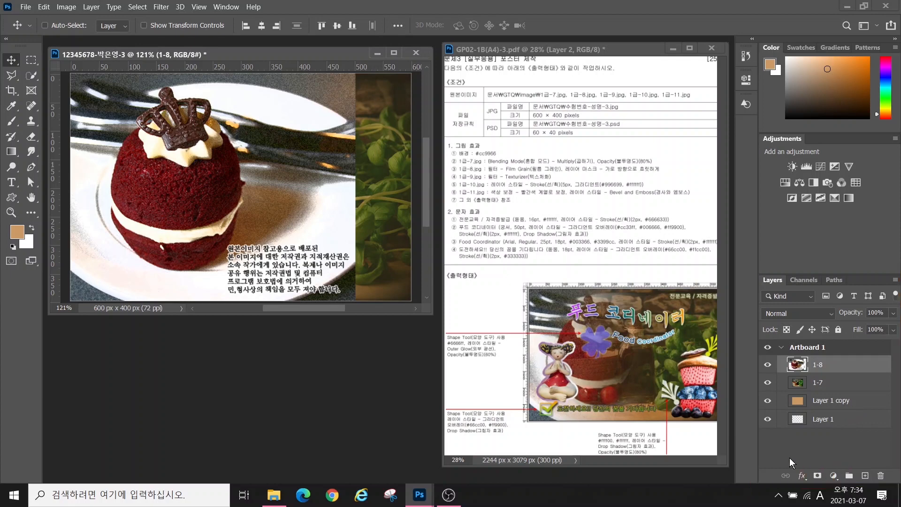
pyautogui.click(817, 476)
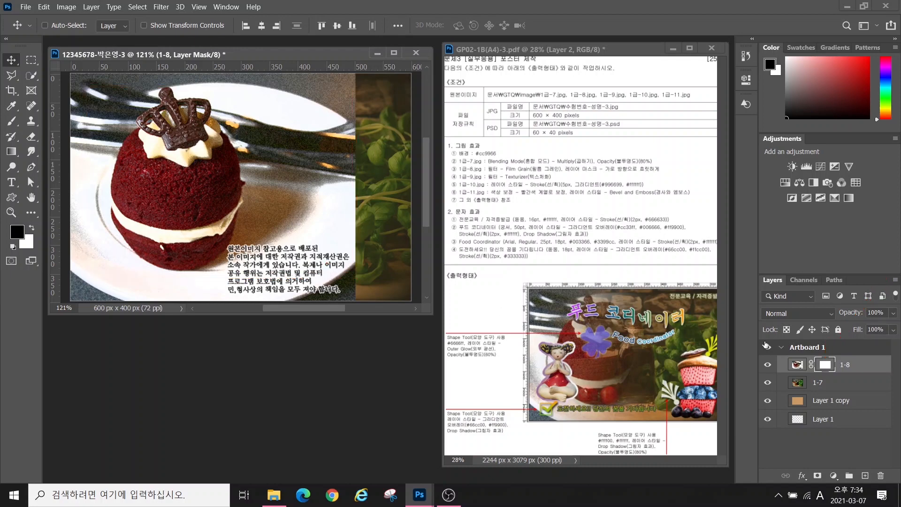
# Pick the Gradient tool set to the Foreground to Background gradient
pyautogui.click(11, 153)
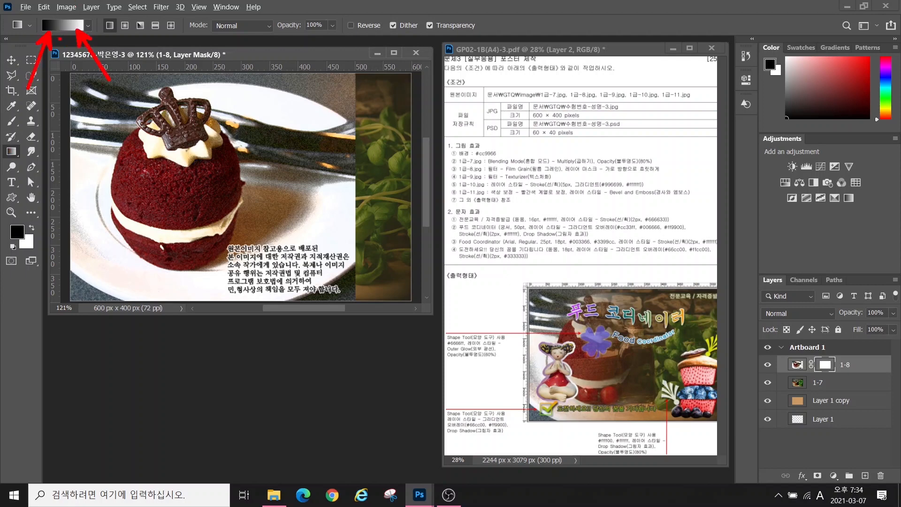
pyautogui.click(63, 23)
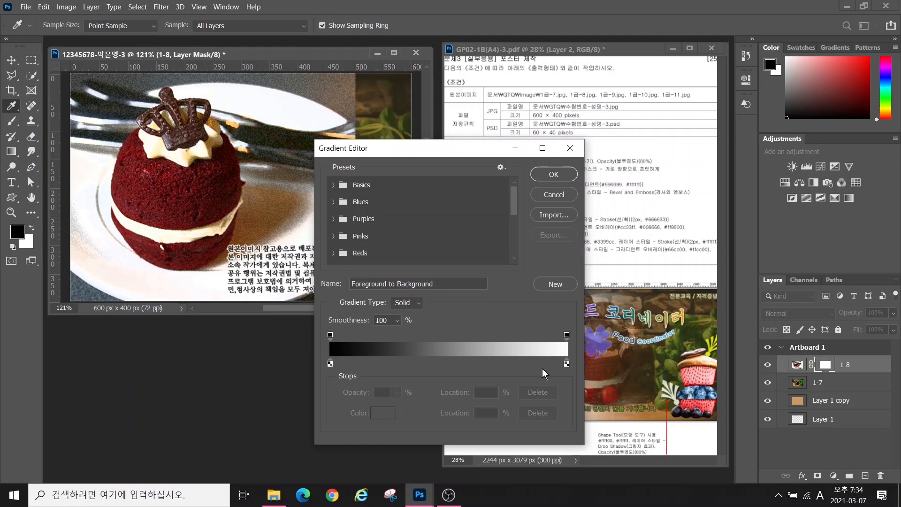
pyautogui.click(554, 174)
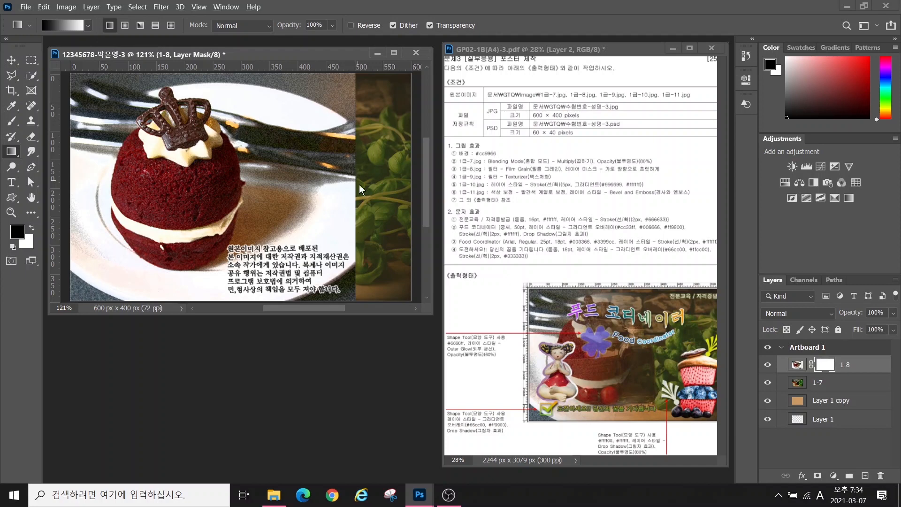
# Drag a leftward gradient on the 1-8 mask so the cake fades into the bottle photo
pyautogui.moveTo(363, 95)
pyautogui.mouseDown()
pyautogui.moveTo(341, 125)
pyautogui.moveTo(340, 164)
pyautogui.moveTo(343, 189)
pyautogui.moveTo(371, 204)
pyautogui.moveTo(341, 234)
pyautogui.moveTo(345, 261)
pyautogui.moveTo(361, 272)
pyautogui.mouseUp()
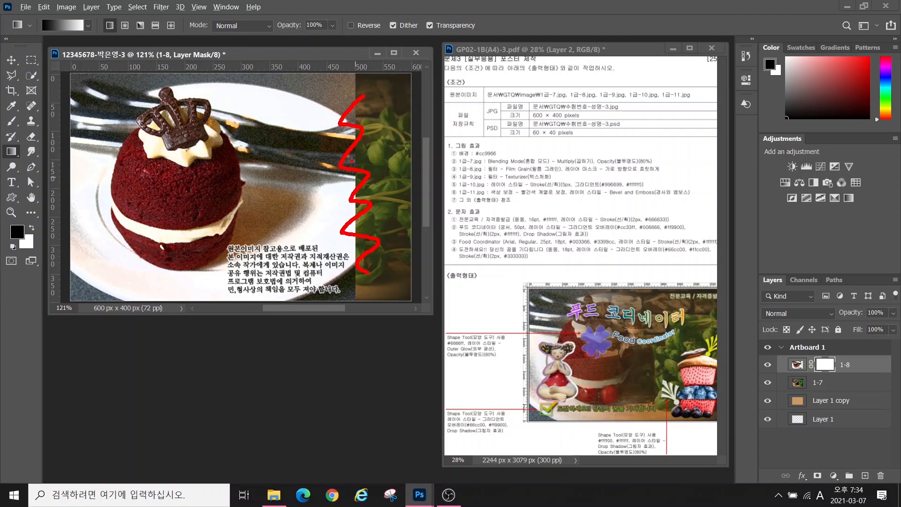
pyautogui.moveTo(352, 169)
pyautogui.mouseDown()
pyautogui.moveTo(348, 183)
pyautogui.moveTo(357, 184)
pyautogui.moveTo(204, 179)
pyautogui.moveTo(225, 198)
pyautogui.mouseUp()
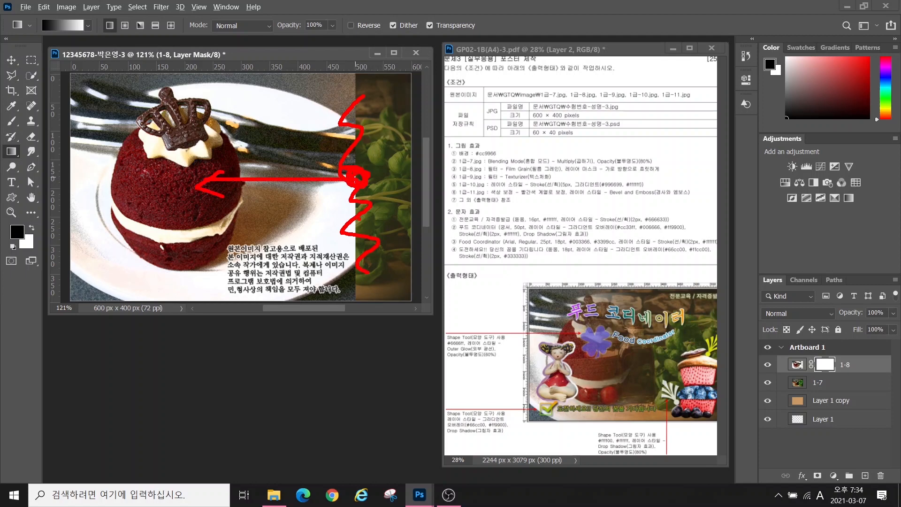
pyautogui.press('Escape')
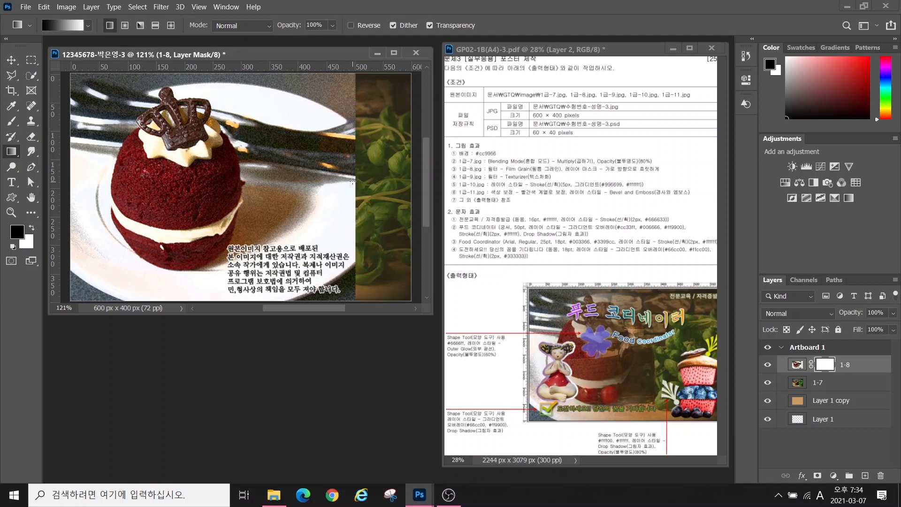
pyautogui.moveTo(352, 181); pyautogui.dragTo(206, 178)
pyautogui.moveTo(326, 170); pyautogui.dragTo(155, 172)
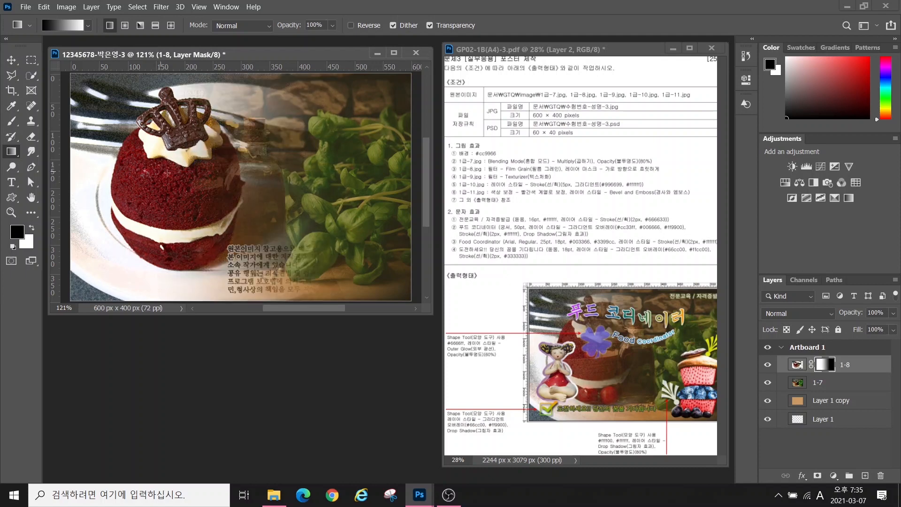
pyautogui.moveTo(274, 186); pyautogui.dragTo(108, 186)
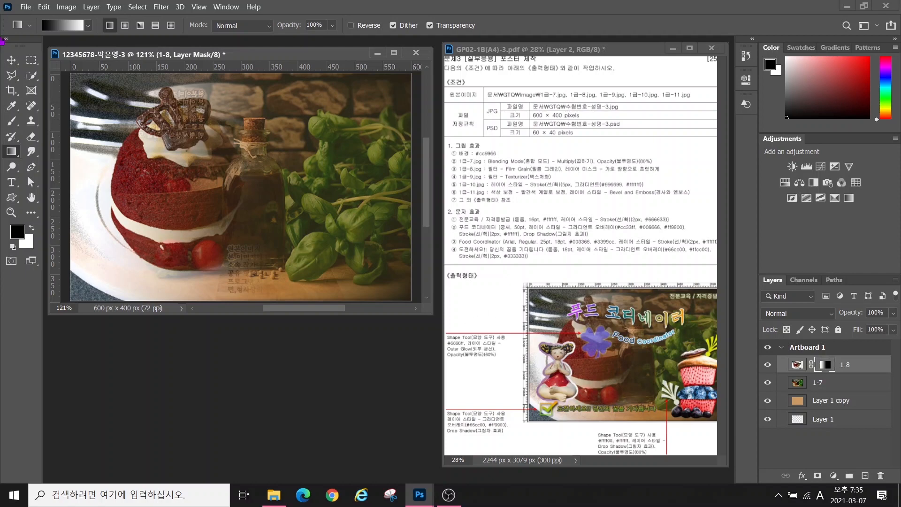
pyautogui.hotkey('ctrl', 'o')
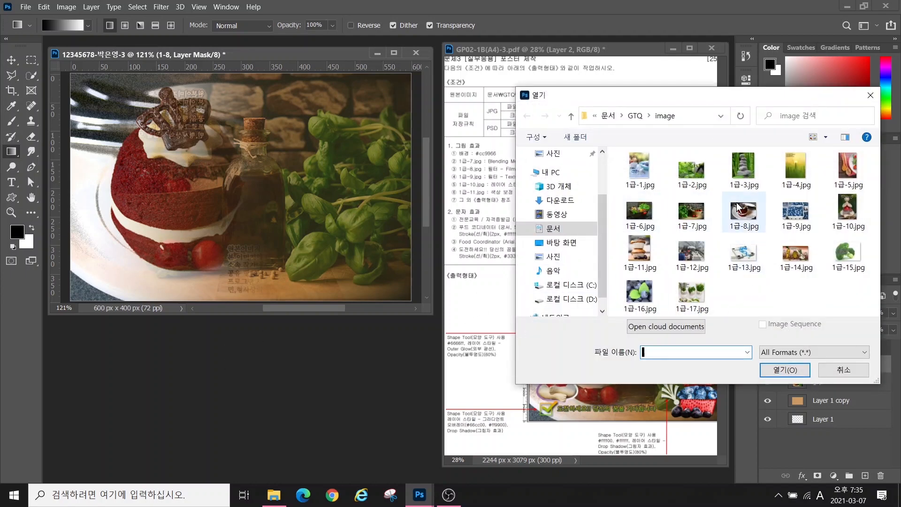
# Open the blueberry photo 1급-9.jpg and set its window beside the composite
pyautogui.doubleClick(796, 212)
pyautogui.moveTo(252, 107); pyautogui.dragTo(319, 194)
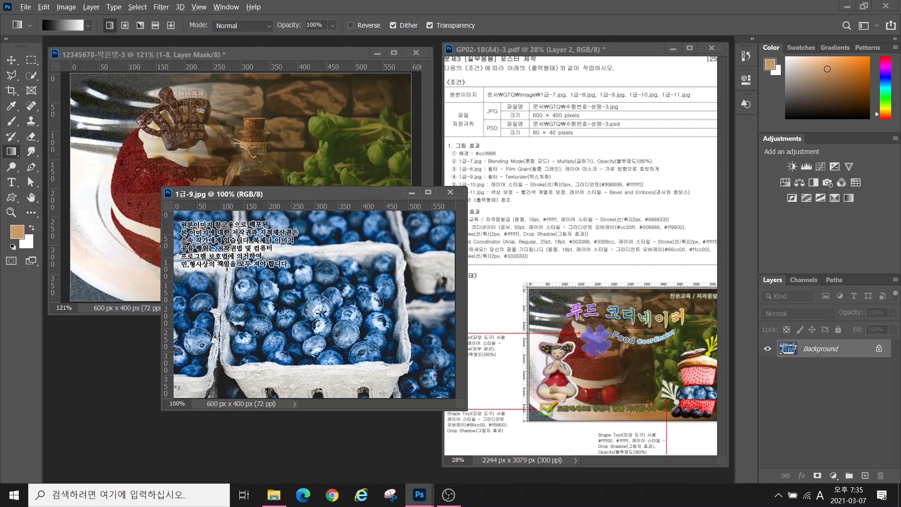
pyautogui.moveTo(709, 412)
pyautogui.mouseDown()
pyautogui.moveTo(689, 349)
pyautogui.moveTo(731, 377)
pyautogui.moveTo(713, 417)
pyautogui.mouseUp()
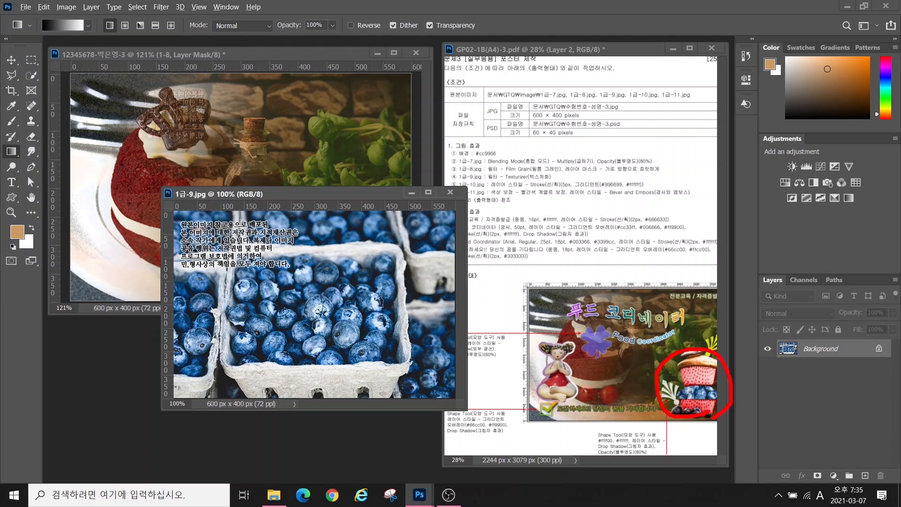
pyautogui.moveTo(685, 379)
pyautogui.mouseDown()
pyautogui.moveTo(689, 415)
pyautogui.moveTo(716, 412)
pyautogui.mouseUp()
pyautogui.press('Escape')
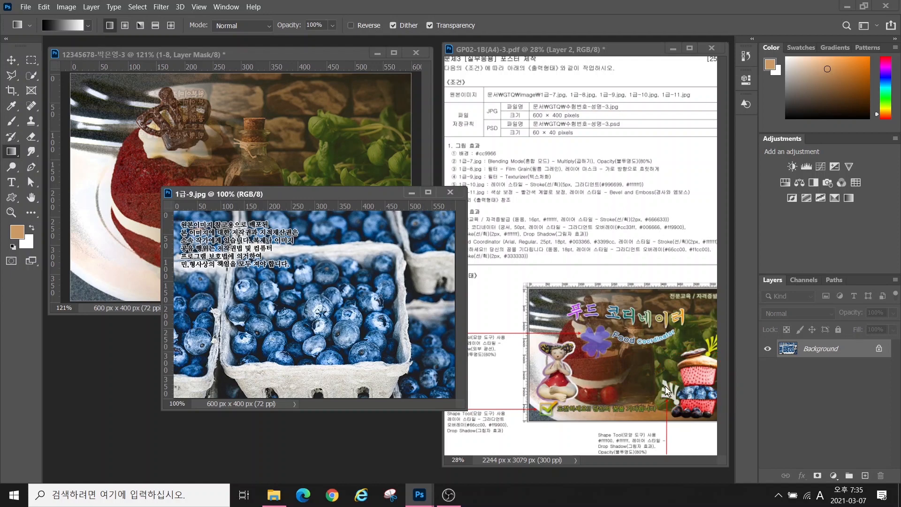
# Paste the blueberries into the composite, scaled to about 67% at the lower right
pyautogui.click(11, 60)
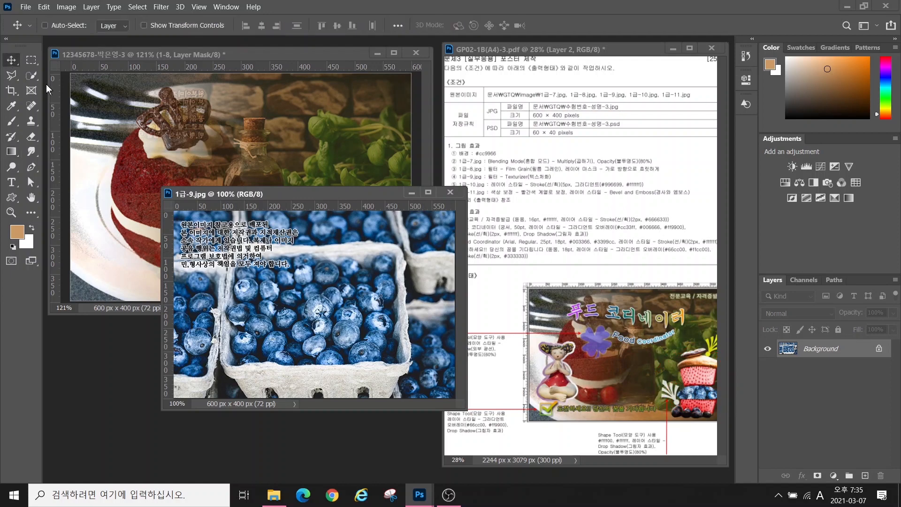
pyautogui.click(287, 185)
pyautogui.hotkey('ctrl', 'v')
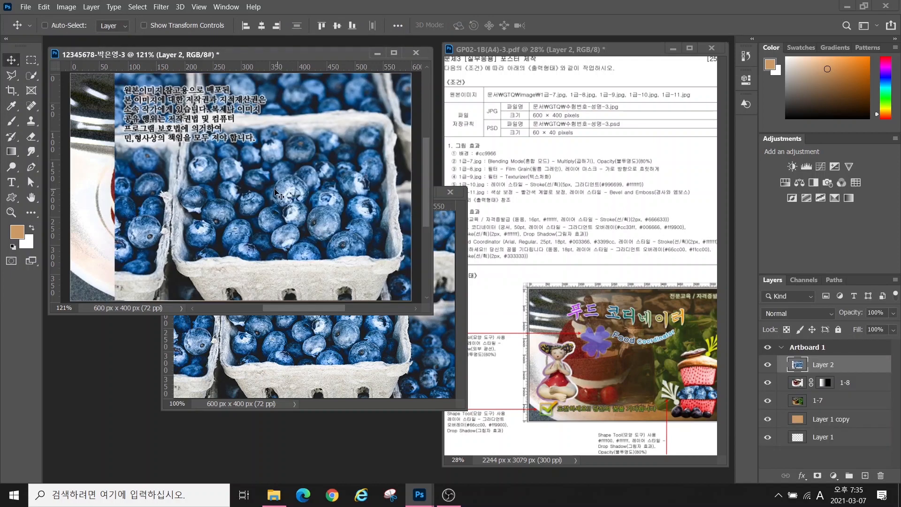
pyautogui.moveTo(258, 185); pyautogui.dragTo(277, 233)
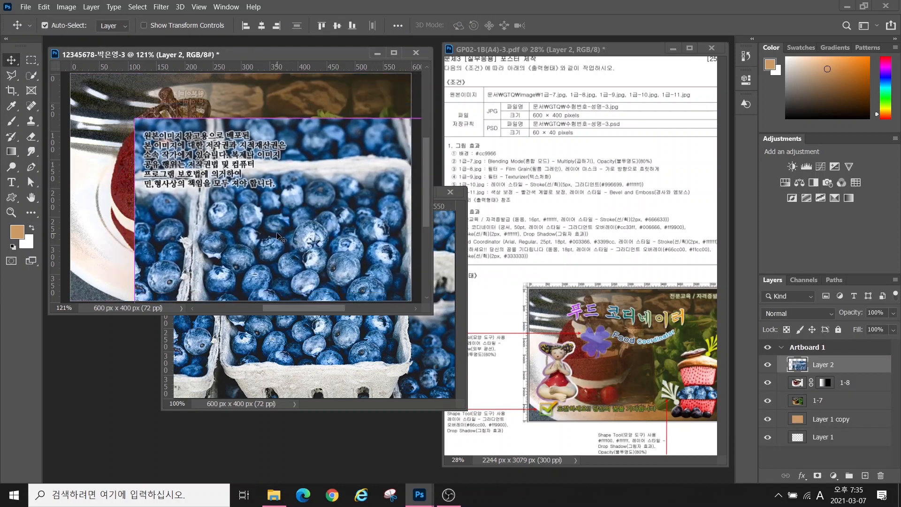
pyautogui.hotkey('ctrl', 't')
pyautogui.moveTo(136, 119); pyautogui.dragTo(246, 192)
pyautogui.moveTo(350, 257); pyautogui.dragTo(339, 231)
pyautogui.press('Return')
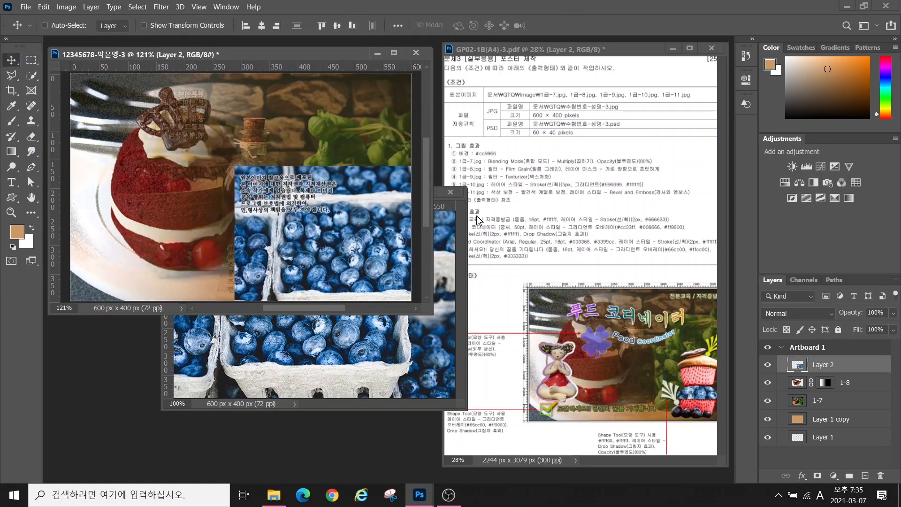
# Close the blueberry source and apply a Canvas Texturizer from Filter Gallery's Texture set
pyautogui.click(450, 192)
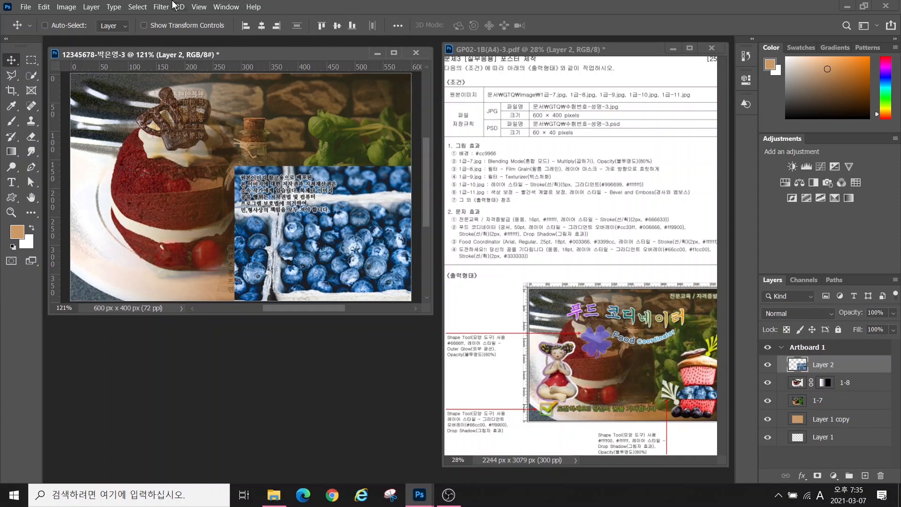
pyautogui.click(160, 7)
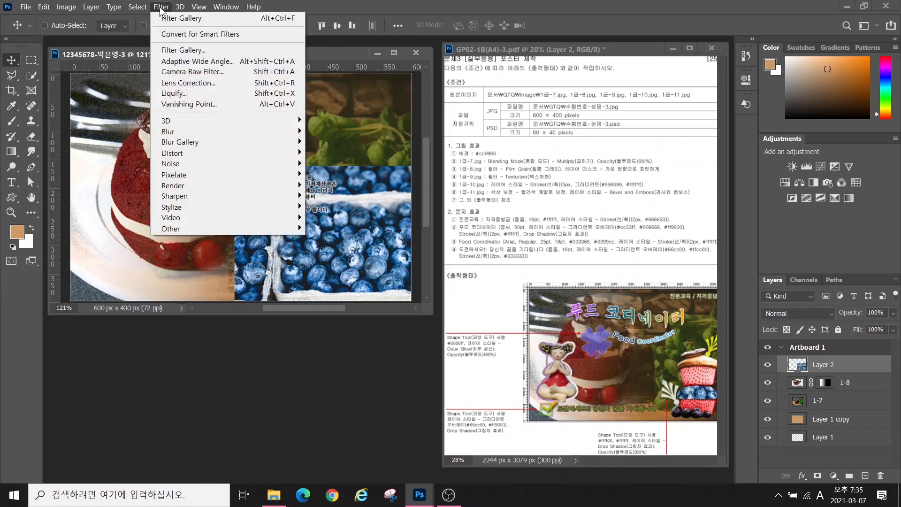
pyautogui.click(172, 50)
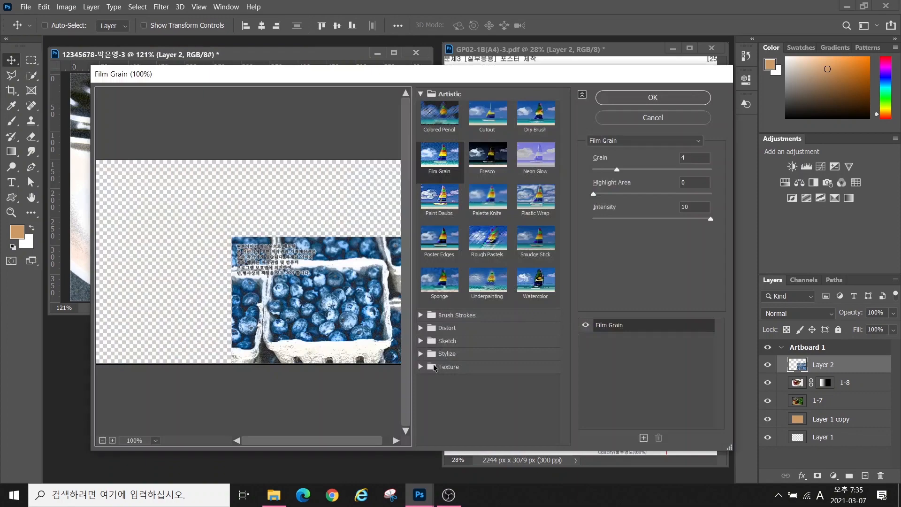
pyautogui.click(443, 368)
pyautogui.click(536, 430)
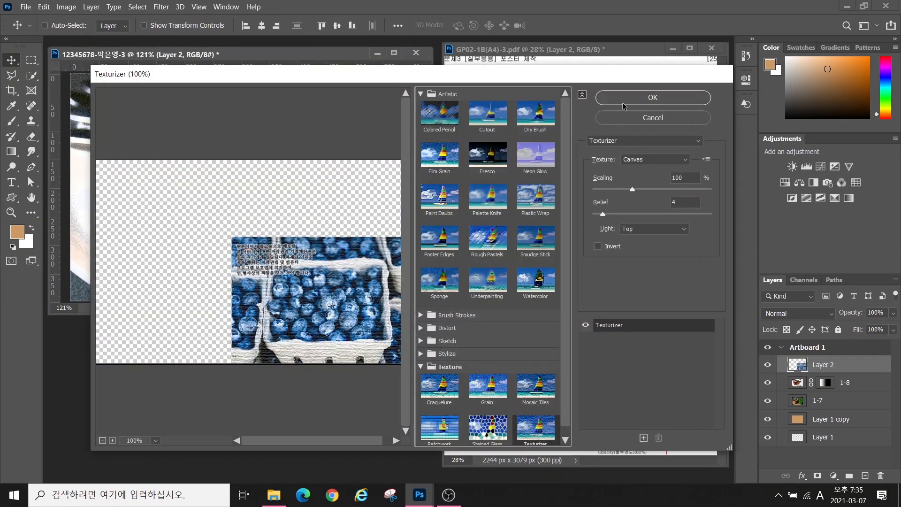
pyautogui.click(632, 97)
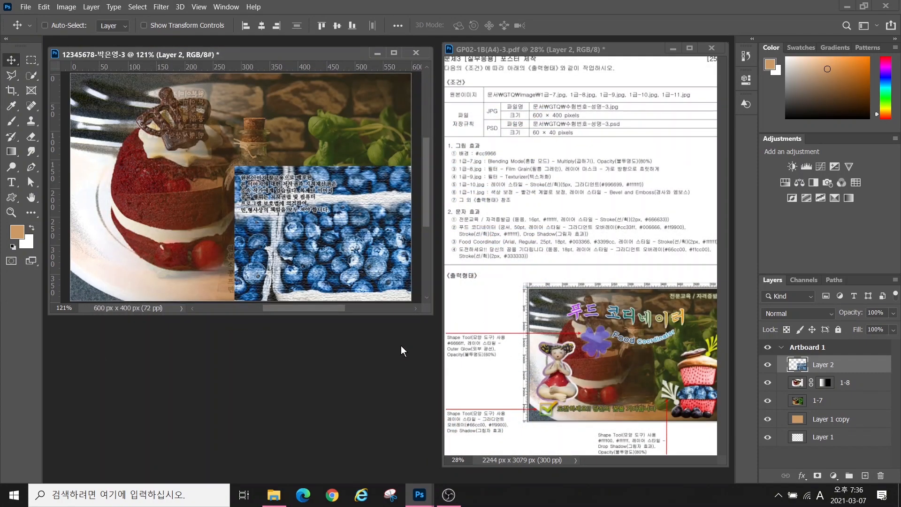
pyautogui.hotkey('ctrl', 'o')
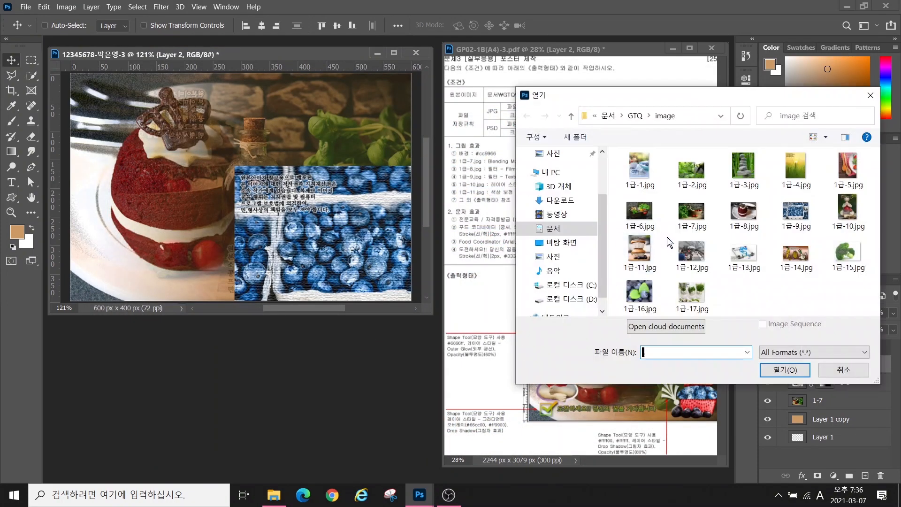
# Quick-select the figurine in 1급-10.jpg, drag it into the composite, and close the source
pyautogui.doubleClick(835, 203)
pyautogui.moveTo(506, 126); pyautogui.dragTo(526, 113)
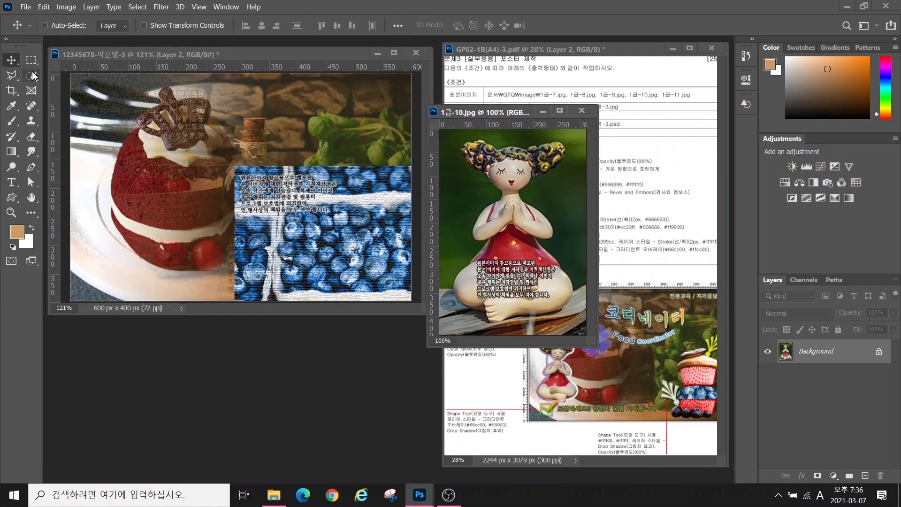
pyautogui.click(31, 75)
pyautogui.click(79, 89)
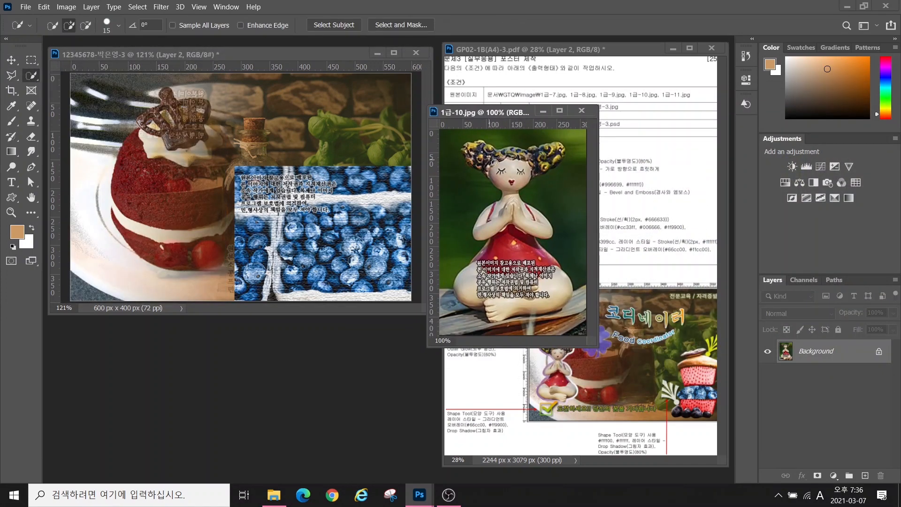
pyautogui.moveTo(481, 154)
pyautogui.mouseDown()
pyautogui.moveTo(550, 154)
pyautogui.moveTo(541, 166)
pyautogui.moveTo(559, 153)
pyautogui.moveTo(482, 150)
pyautogui.moveTo(480, 300)
pyautogui.moveTo(553, 295)
pyautogui.moveTo(553, 273)
pyautogui.moveTo(500, 257)
pyautogui.moveTo(516, 266)
pyautogui.mouseUp()
pyautogui.press(']')
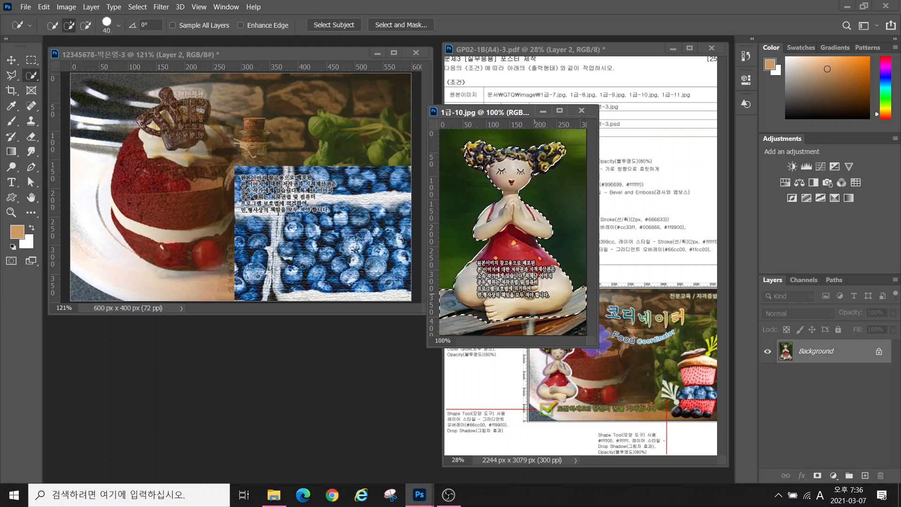
pyautogui.press('v')
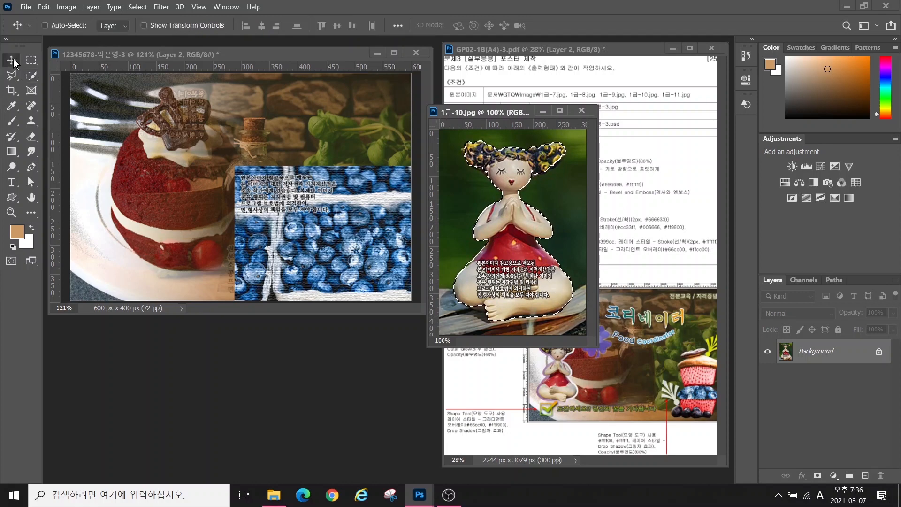
pyautogui.moveTo(517, 229); pyautogui.dragTo(166, 227)
pyautogui.click(582, 111)
# Rename the blueberry layer to 1-9 and the figurine layer to 1-10
pyautogui.doubleClick(823, 383)
pyautogui.write('1-9')
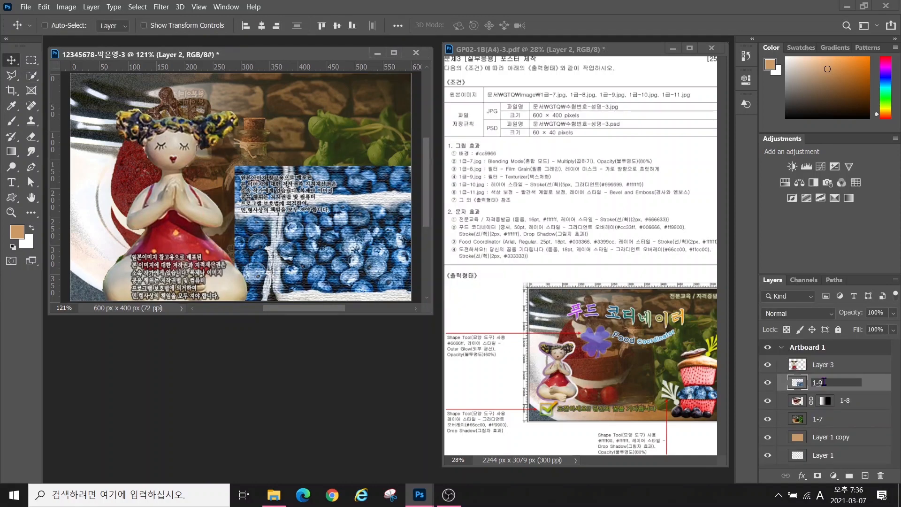
pyautogui.press('Return')
pyautogui.doubleClick(819, 365)
pyautogui.write('1-10')
pyautogui.press('Return')
# Scale the figurine down to about 45% and move it up and left
pyautogui.hotkey('ctrl', 't')
pyautogui.moveTo(249, 109); pyautogui.dragTo(203, 176)
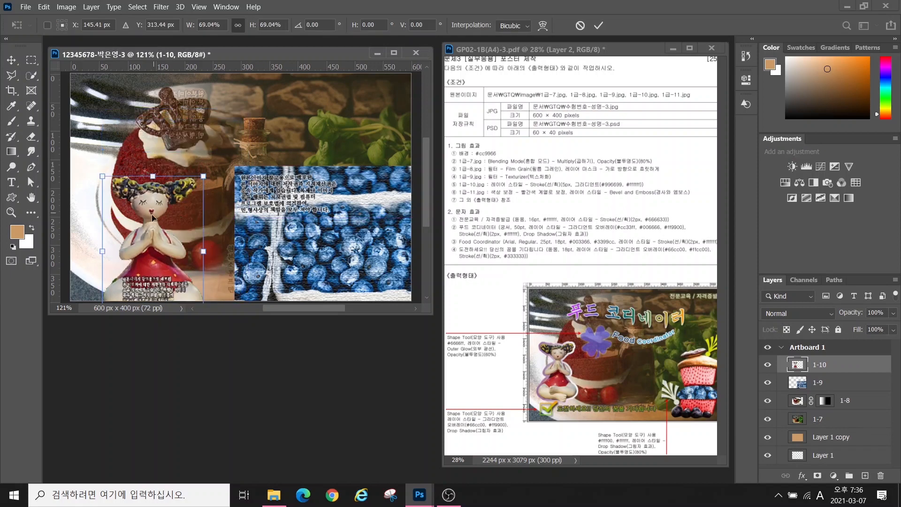
pyautogui.moveTo(152, 217); pyautogui.dragTo(133, 162)
pyautogui.moveTo(184, 121); pyautogui.dragTo(147, 175)
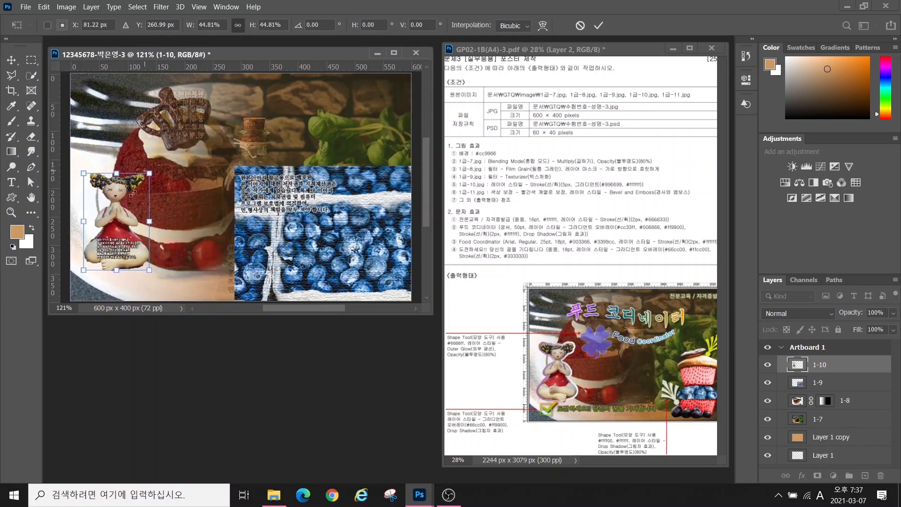
pyautogui.press('Return')
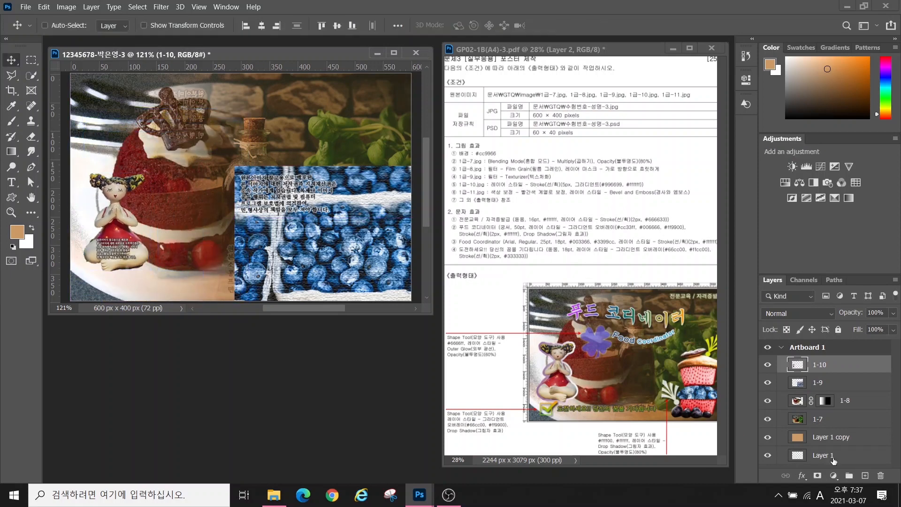
# Add a 5 px outside Stroke effect to layer 1-10 with Gradient fill type
pyautogui.click(804, 476)
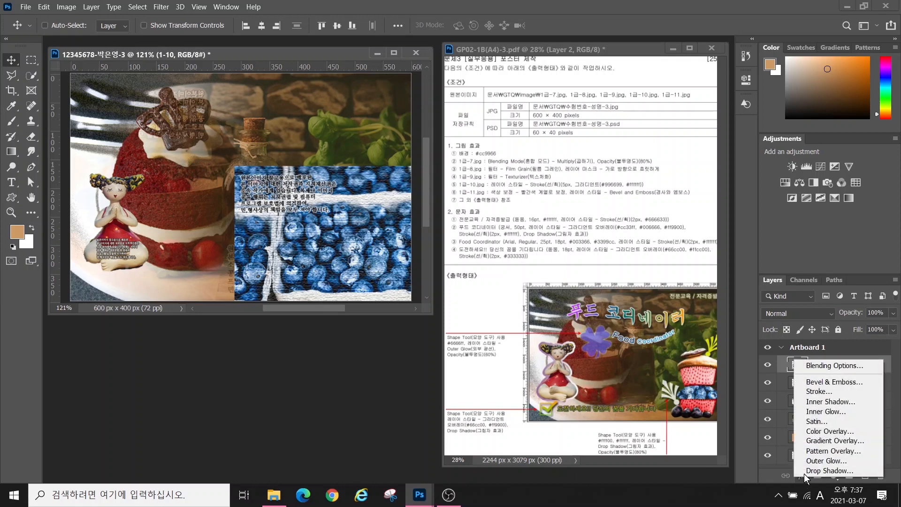
pyautogui.click(814, 391)
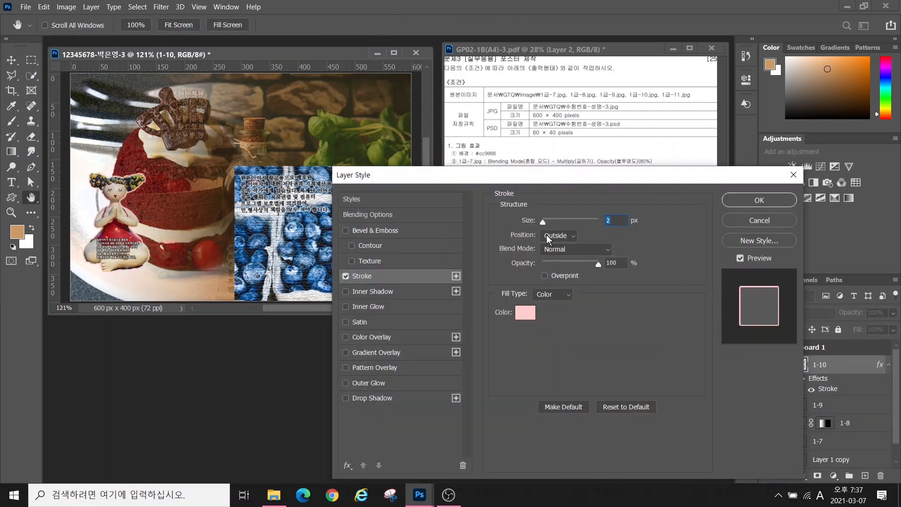
pyautogui.write('5')
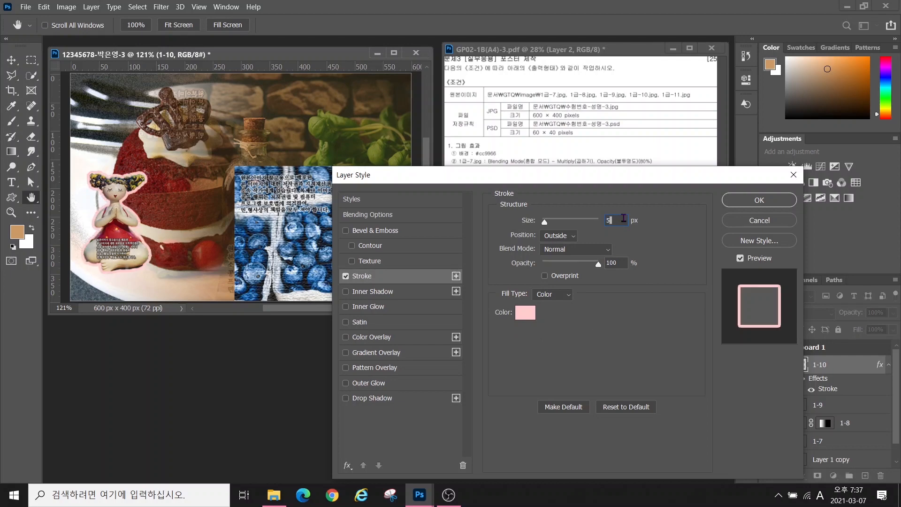
pyautogui.click(549, 295)
pyautogui.click(547, 316)
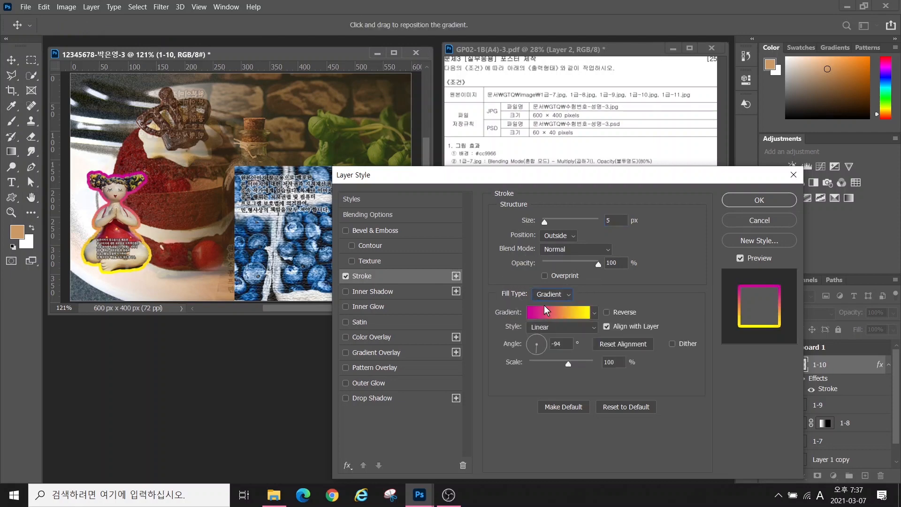
pyautogui.click(553, 315)
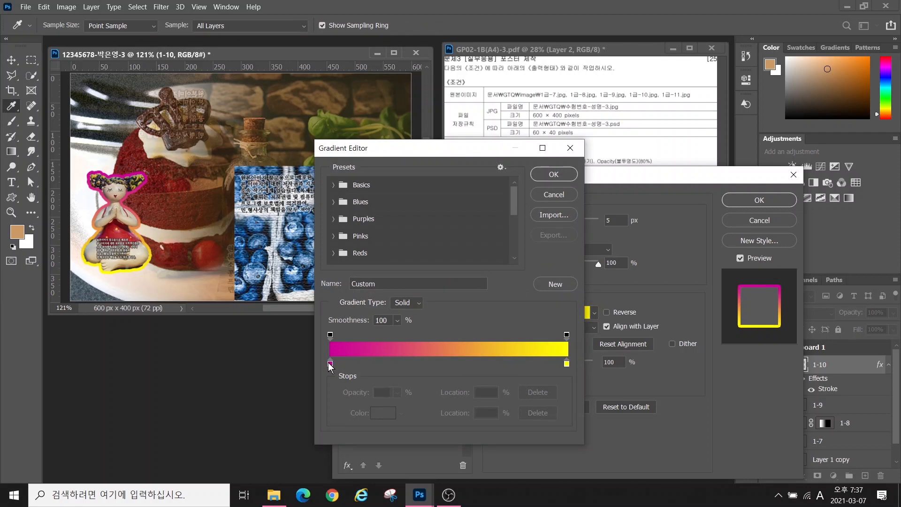
# Set the stroke gradient stops to purple #996699 and white #ffffff
pyautogui.doubleClick(330, 363)
pyautogui.write('9966')
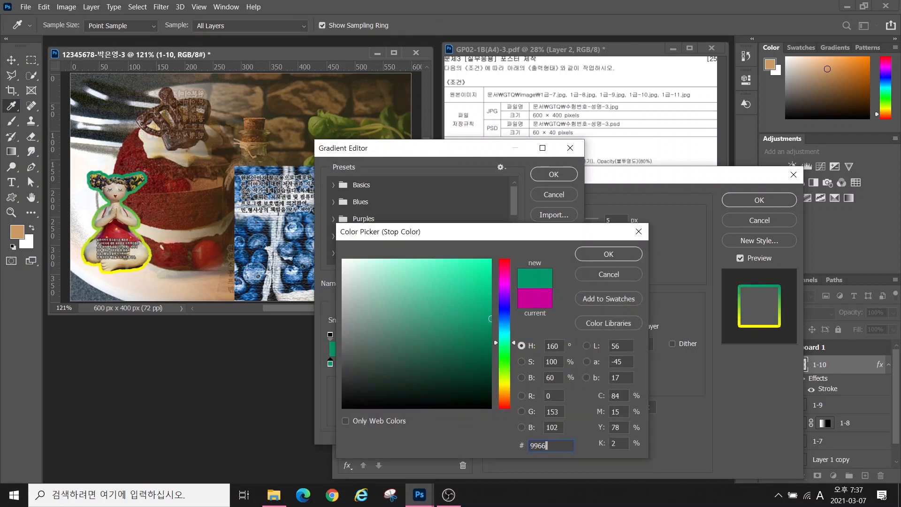
pyautogui.write('99')
pyautogui.click(605, 254)
pyautogui.doubleClick(567, 364)
pyautogui.write('ffffff')
pyautogui.click(601, 253)
pyautogui.click(552, 175)
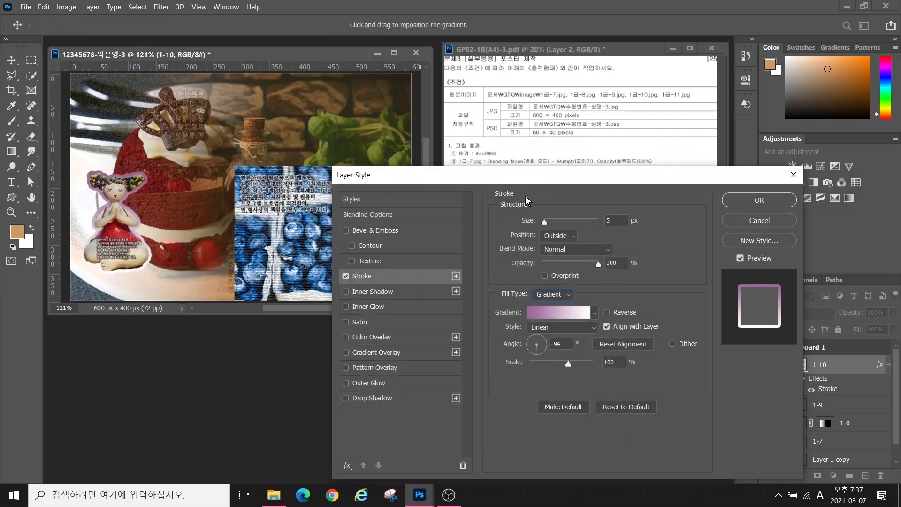
# Check the reference layout, apply the gradient stroke, and open the muffin photo 1급-11.jpg
pyautogui.moveTo(545, 182); pyautogui.dragTo(244, 345)
pyautogui.press('alt')
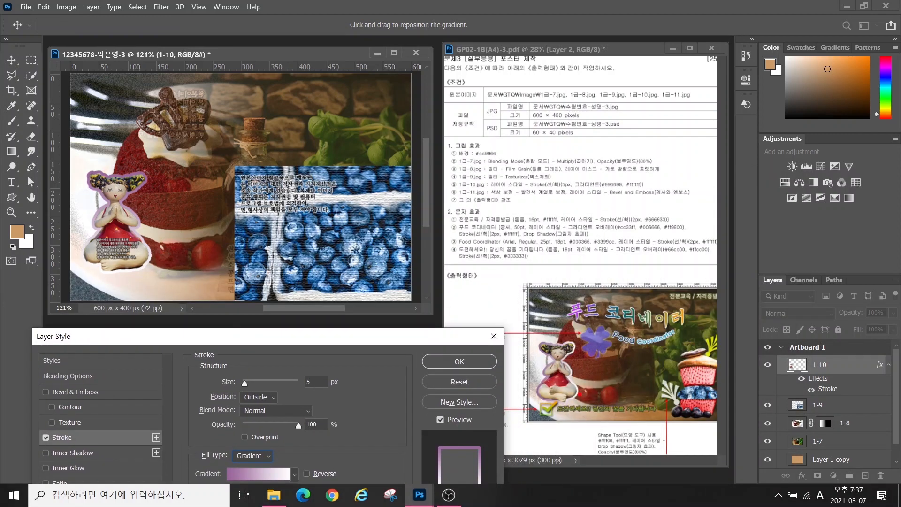
pyautogui.moveTo(550, 403)
pyautogui.mouseDown()
pyautogui.moveTo(542, 332)
pyautogui.moveTo(549, 393)
pyautogui.mouseUp()
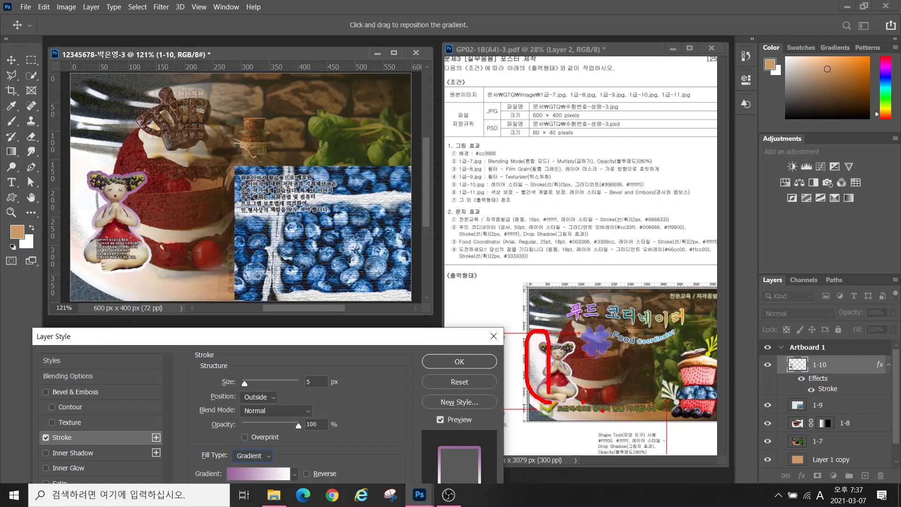
pyautogui.moveTo(602, 414)
pyautogui.mouseDown()
pyautogui.moveTo(577, 399)
pyautogui.moveTo(588, 334)
pyautogui.moveTo(598, 413)
pyautogui.mouseUp()
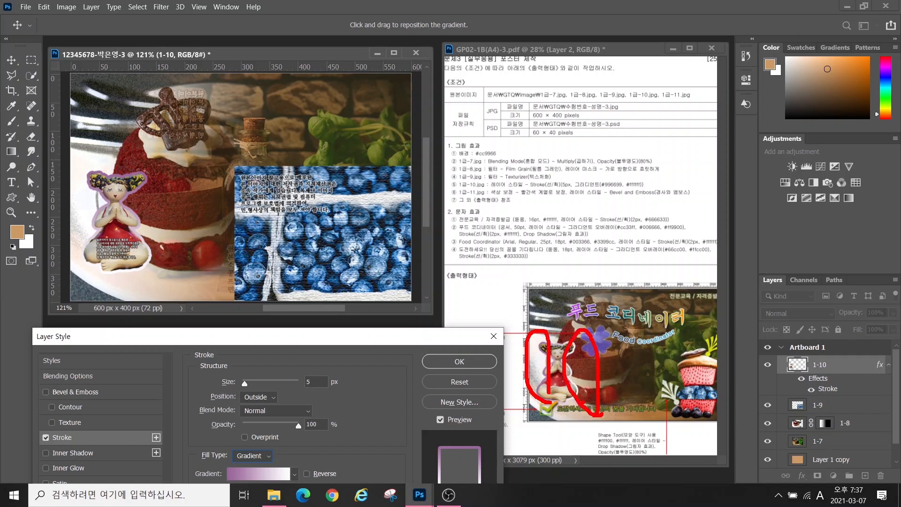
pyautogui.moveTo(138, 217)
pyautogui.mouseDown()
pyautogui.moveTo(140, 169)
pyautogui.moveTo(159, 232)
pyautogui.mouseUp()
pyautogui.moveTo(173, 288)
pyautogui.mouseDown()
pyautogui.moveTo(122, 292)
pyautogui.moveTo(176, 286)
pyautogui.mouseUp()
pyautogui.click(196, 292)
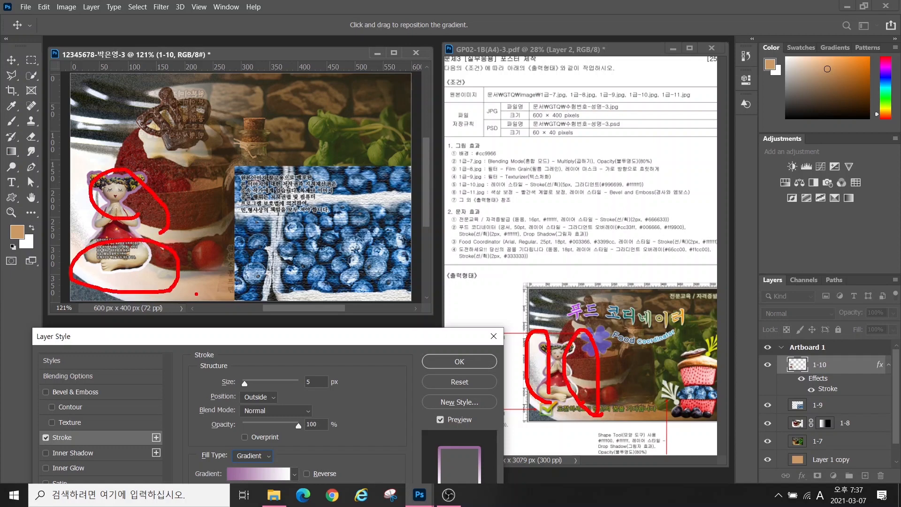
pyautogui.press('Escape')
pyautogui.moveTo(305, 339); pyautogui.dragTo(546, 120)
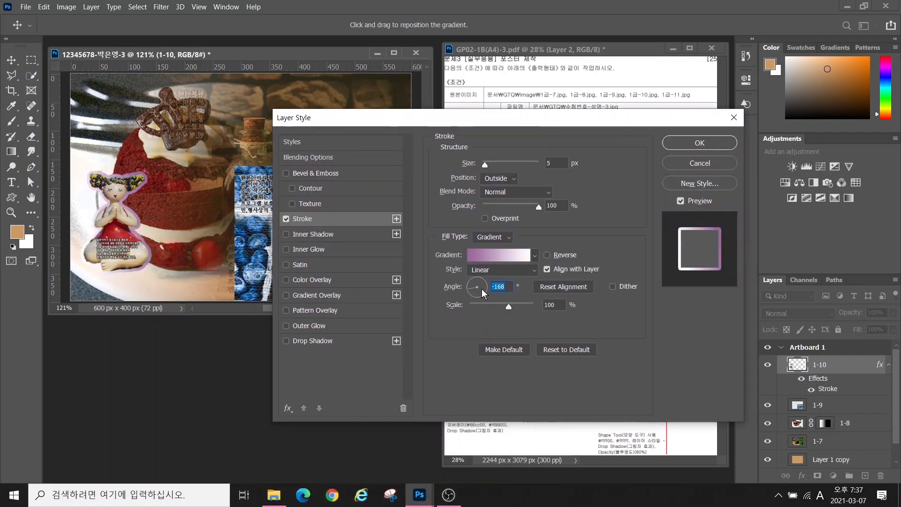
pyautogui.click(699, 143)
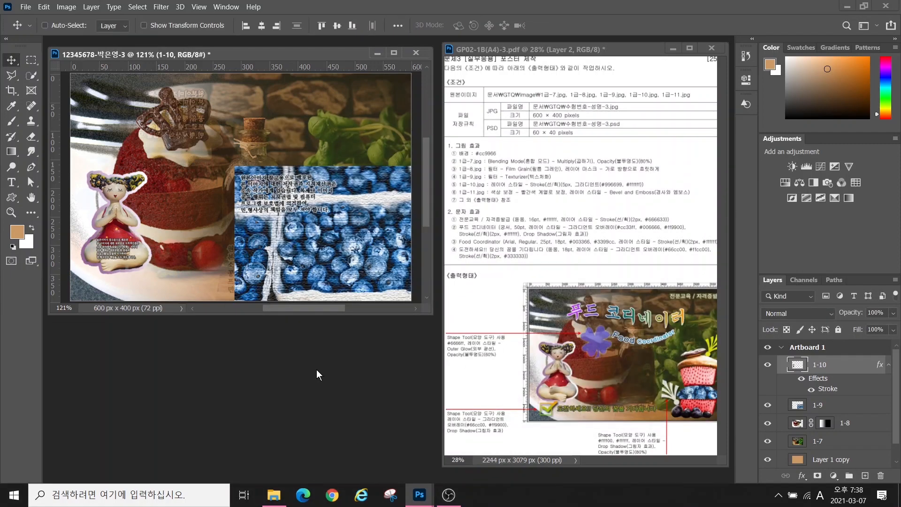
pyautogui.doubleClick(316, 370)
pyautogui.doubleClick(637, 253)
# Quick-select both stacked muffins in 1급-11.jpg, adjusting the brush size as needed
pyautogui.moveTo(224, 71); pyautogui.dragTo(389, 111)
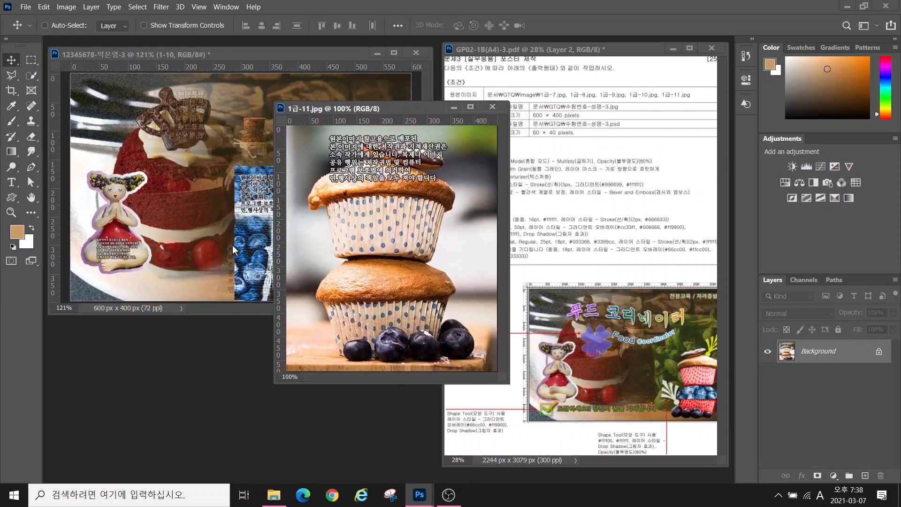
pyautogui.click(32, 75)
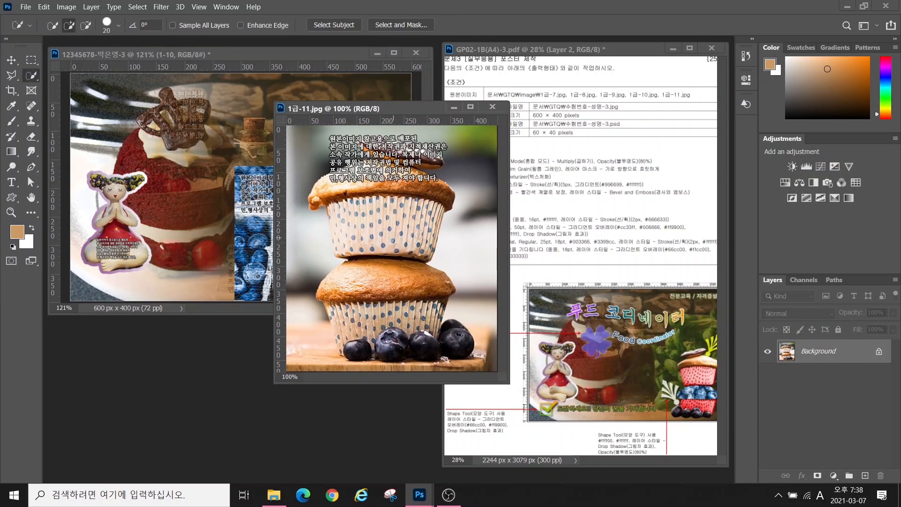
pyautogui.moveTo(361, 190)
pyautogui.mouseDown()
pyautogui.moveTo(410, 201)
pyautogui.moveTo(394, 220)
pyautogui.moveTo(363, 227)
pyautogui.moveTo(407, 303)
pyautogui.moveTo(380, 318)
pyautogui.moveTo(403, 342)
pyautogui.moveTo(458, 341)
pyautogui.mouseUp()
pyautogui.press(']')
pyautogui.press(']')
pyautogui.press(']')
pyautogui.press(']')
pyautogui.press(']')
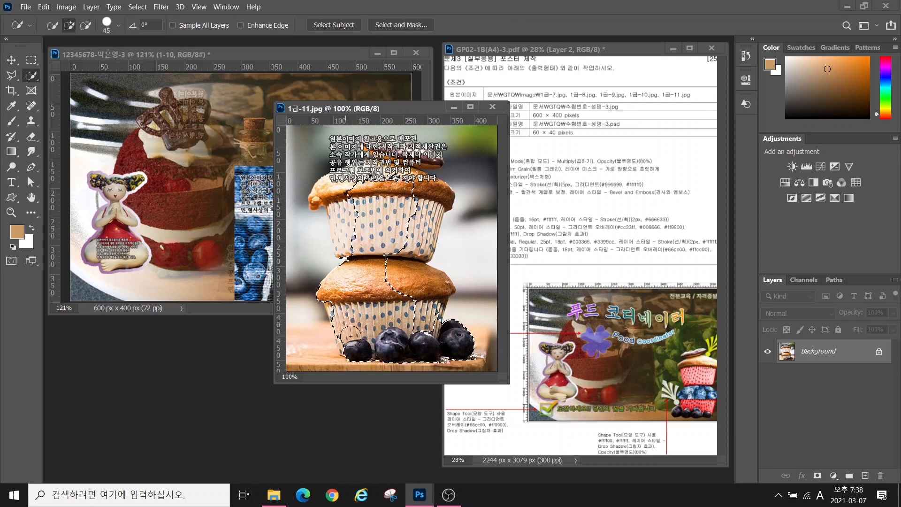
pyautogui.moveTo(410, 324)
pyautogui.mouseDown()
pyautogui.moveTo(428, 299)
pyautogui.moveTo(427, 192)
pyautogui.moveTo(424, 238)
pyautogui.moveTo(344, 227)
pyautogui.moveTo(350, 183)
pyautogui.moveTo(428, 188)
pyautogui.mouseUp()
pyautogui.press('[')
pyautogui.press('[')
pyautogui.press('[')
pyautogui.press('[')
pyautogui.press('[')
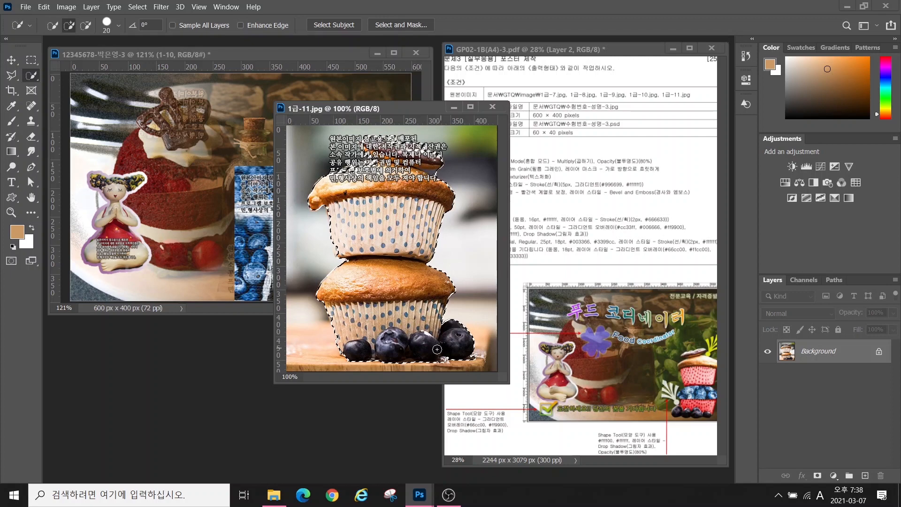
pyautogui.press('alt')
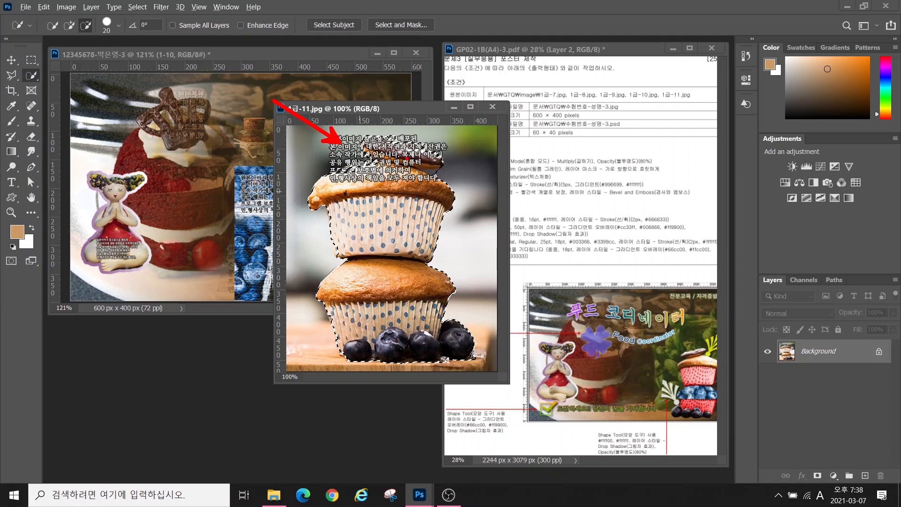
# Move the muffins into the composite, scale to about 45%, flip horizontally, over the blueberries
pyautogui.click(13, 61)
pyautogui.moveTo(392, 225); pyautogui.dragTo(177, 215)
pyautogui.hotkey('ctrl', 't')
pyautogui.moveTo(277, 107); pyautogui.dragTo(166, 257)
pyautogui.moveTo(122, 290); pyautogui.dragTo(362, 230)
pyautogui.rightClick(356, 207)
pyautogui.click(389, 404)
pyautogui.press('Return')
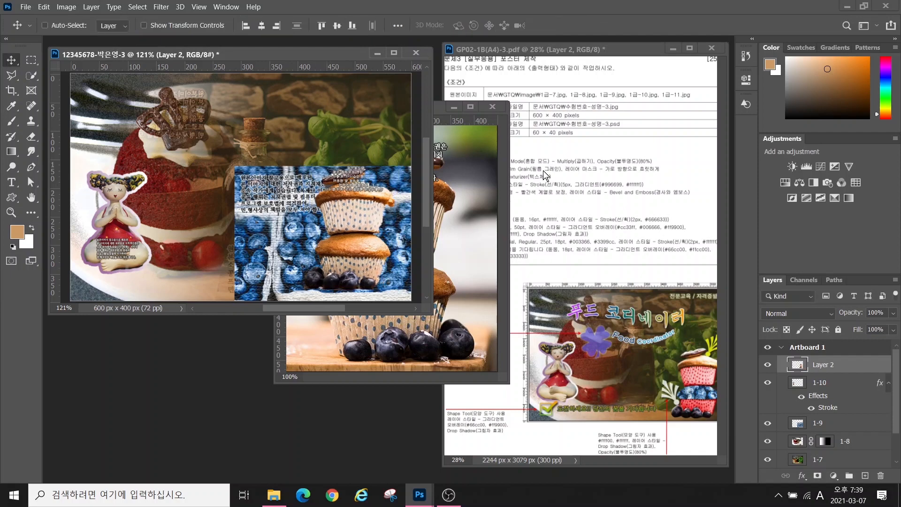
# Close the muffin source without saving and name the new layer 1-11
pyautogui.click(543, 170)
pyautogui.click(362, 338)
pyautogui.hotkey('ctrl', 'w')
pyautogui.click(317, 130)
pyautogui.doubleClick(819, 365)
pyautogui.write('1-11')
pyautogui.press('Return')
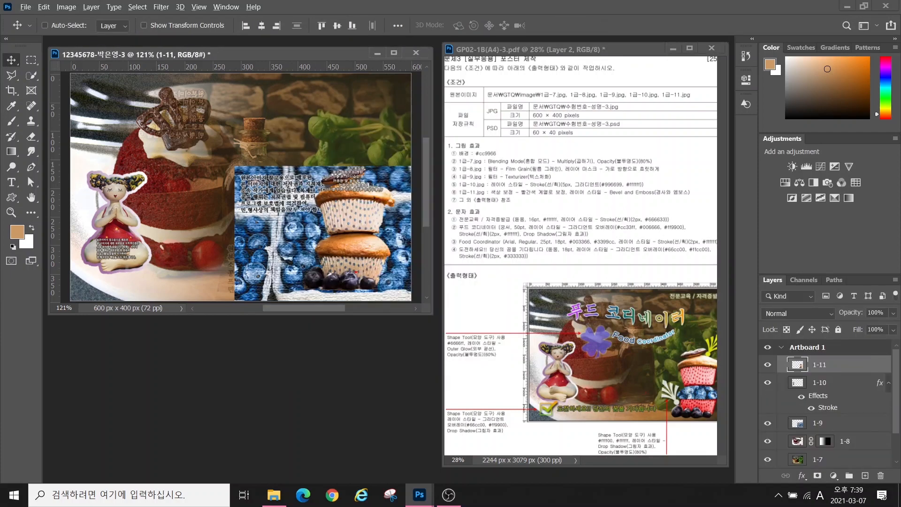
pyautogui.moveTo(340, 253)
pyautogui.mouseDown()
pyautogui.moveTo(388, 250)
pyautogui.moveTo(348, 236)
pyautogui.mouseUp()
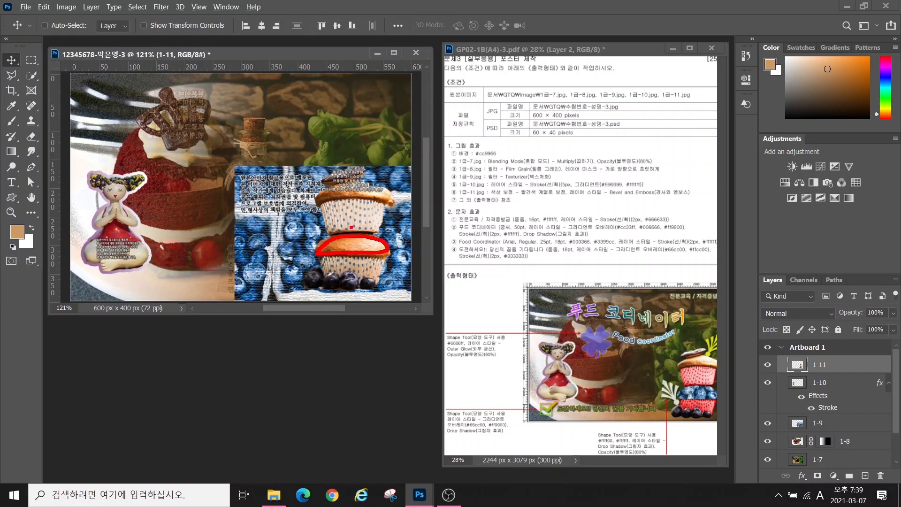
pyautogui.press('Escape')
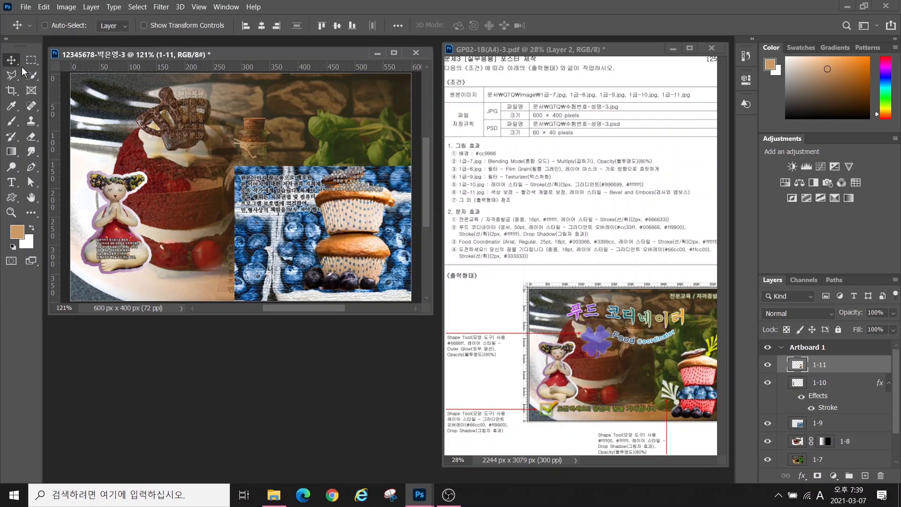
pyautogui.click(30, 76)
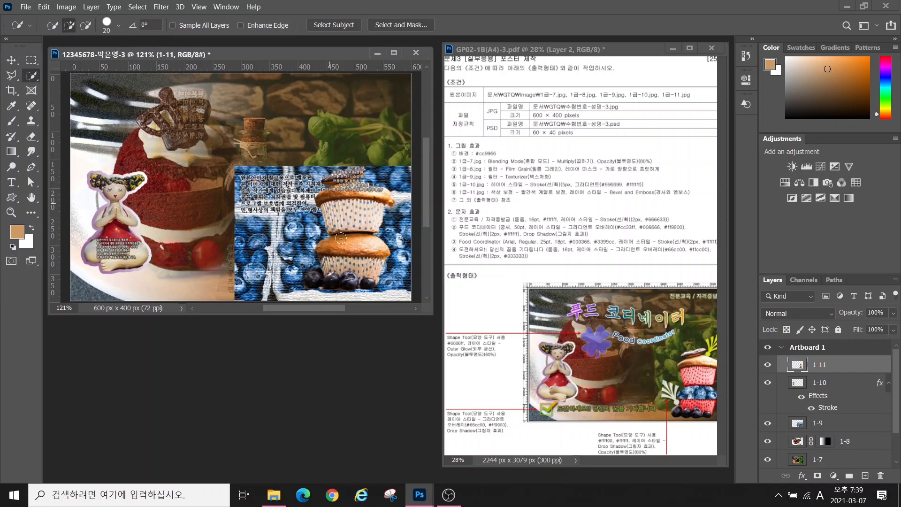
# Select the lower muffin minus the upper one, copy it to a new layer named 빵
pyautogui.moveTo(336, 246); pyautogui.dragTo(377, 244)
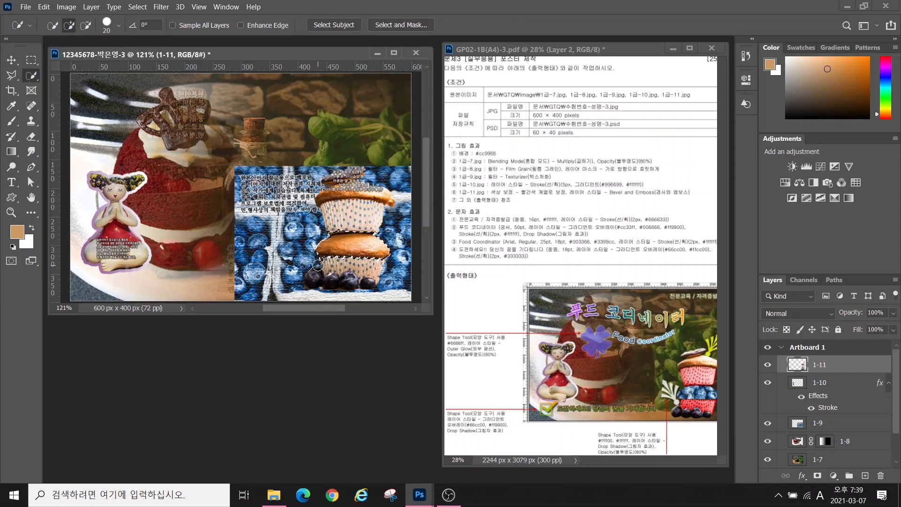
pyautogui.press('alt')
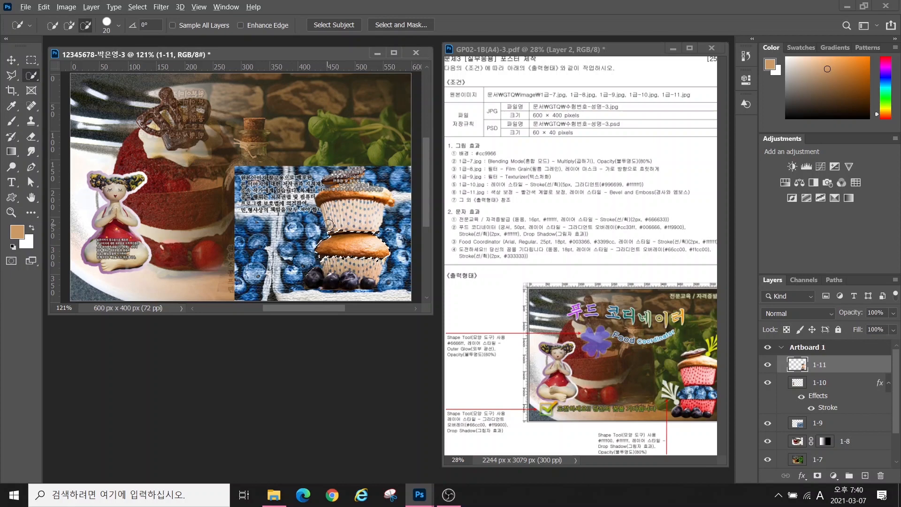
pyautogui.moveTo(330, 228); pyautogui.dragTo(377, 226)
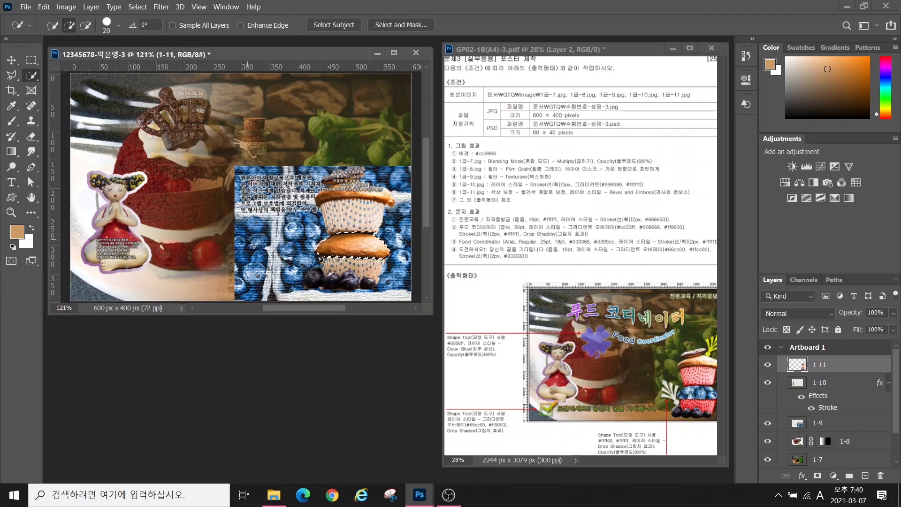
pyautogui.hotkey('ctrl', 'j')
pyautogui.doubleClick(825, 365)
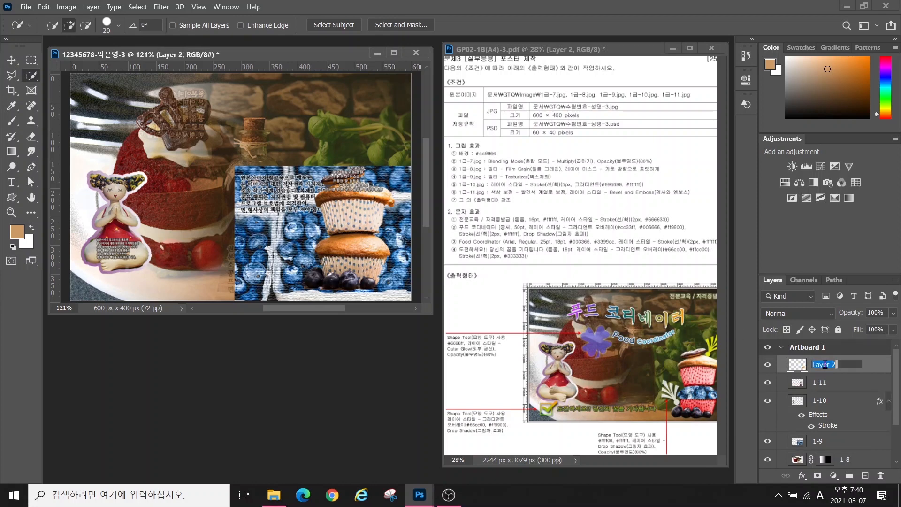
pyautogui.write('q')
pyautogui.press('Return')
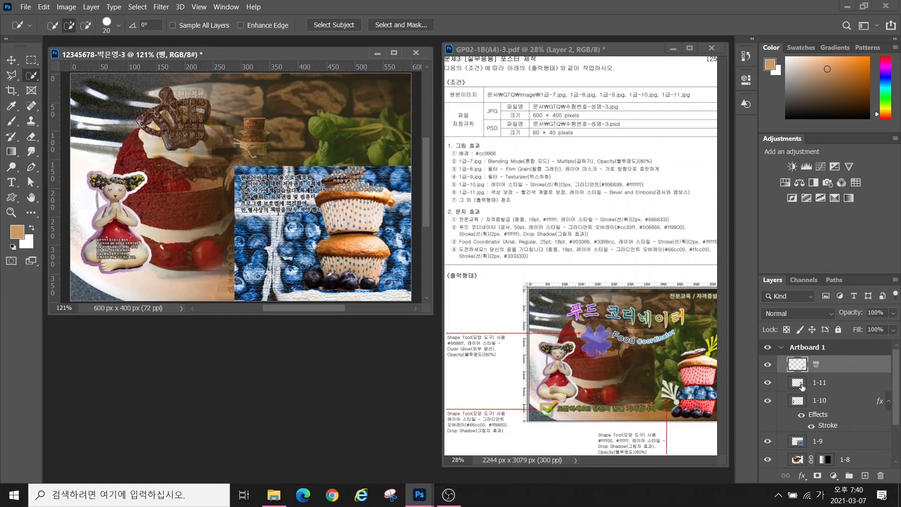
# Toggle layer 1-11's visibility a few times to compare the composite
pyautogui.click(768, 384)
pyautogui.click(768, 384)
pyautogui.click(768, 384)
pyautogui.click(768, 384)
pyautogui.click(768, 384)
pyautogui.click(768, 384)
# Move blueberry layer 1-9 to the top of the stack and clip it to the 빵 layer
pyautogui.click(822, 442)
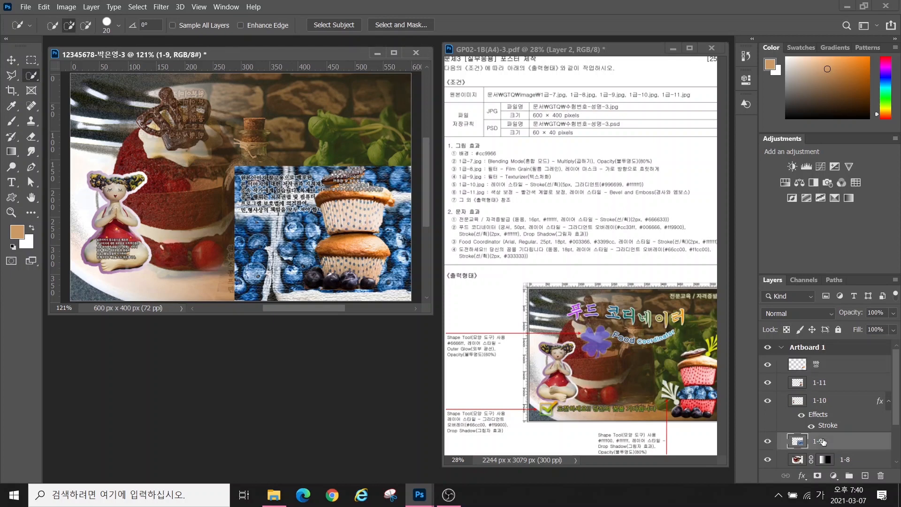
pyautogui.click(768, 442)
pyautogui.click(769, 441)
pyautogui.click(768, 442)
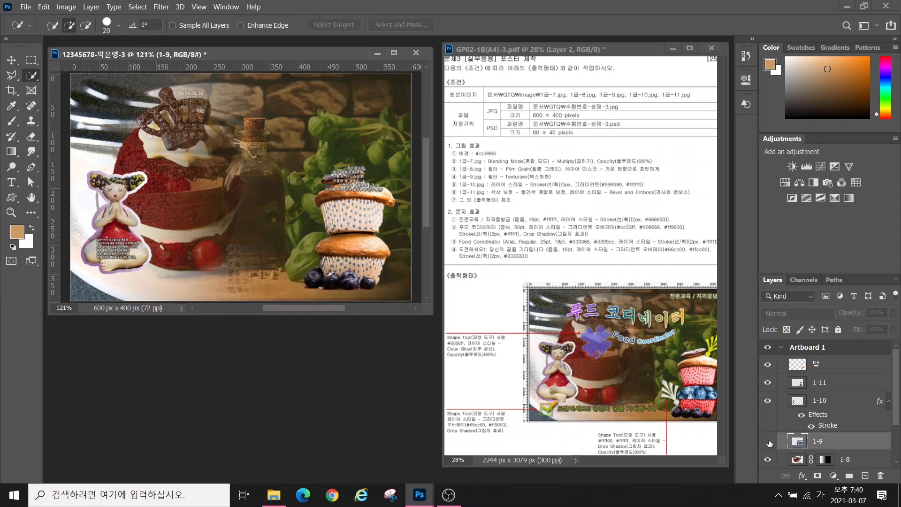
pyautogui.click(769, 442)
pyautogui.click(769, 442)
pyautogui.click(768, 442)
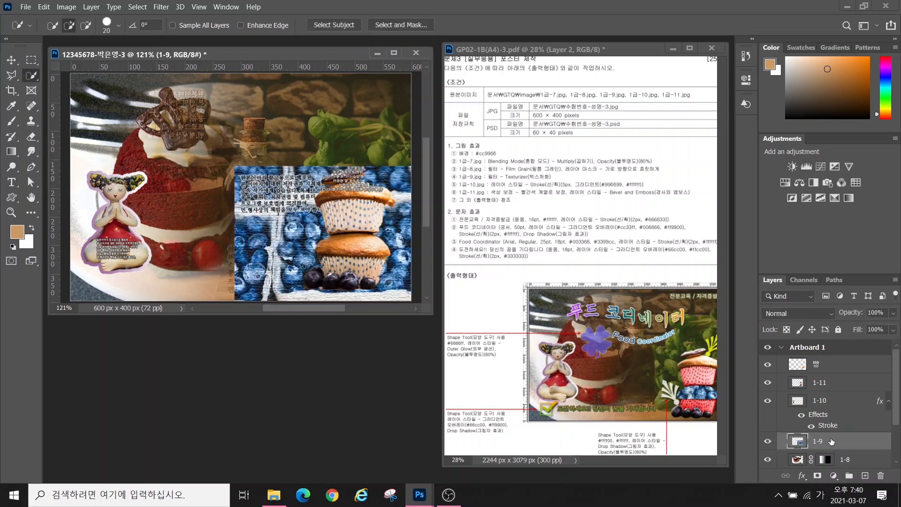
pyautogui.moveTo(832, 441); pyautogui.dragTo(829, 368)
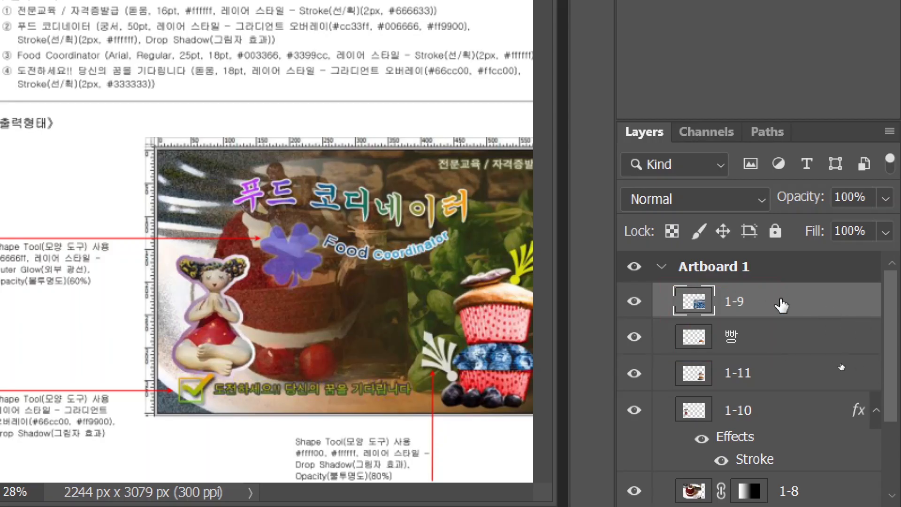
pyautogui.rightClick(782, 305)
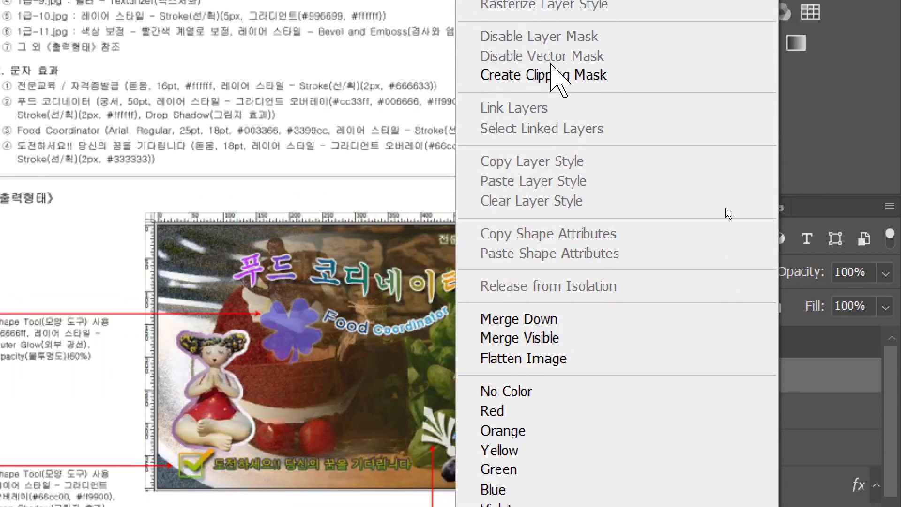
pyautogui.click(557, 75)
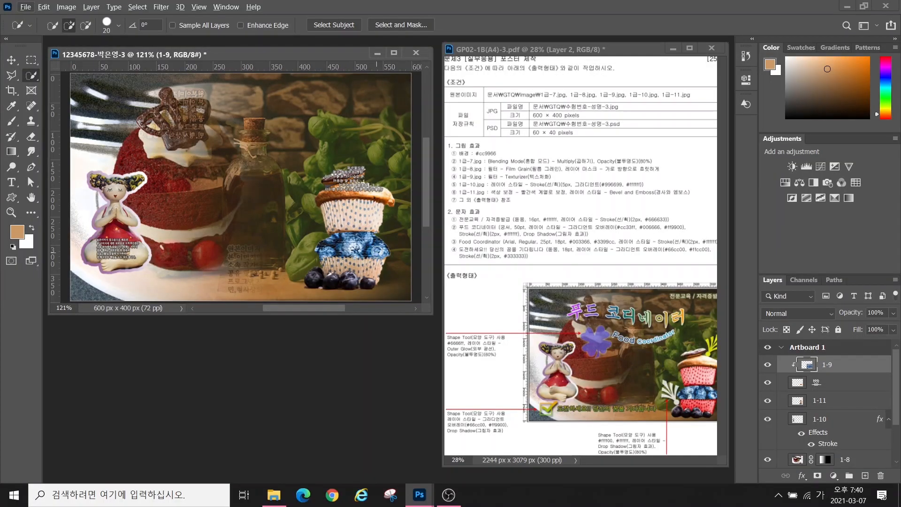
# Shift the clipped blueberry texture 35 px right and make layer 1-11 active
pyautogui.press('v')
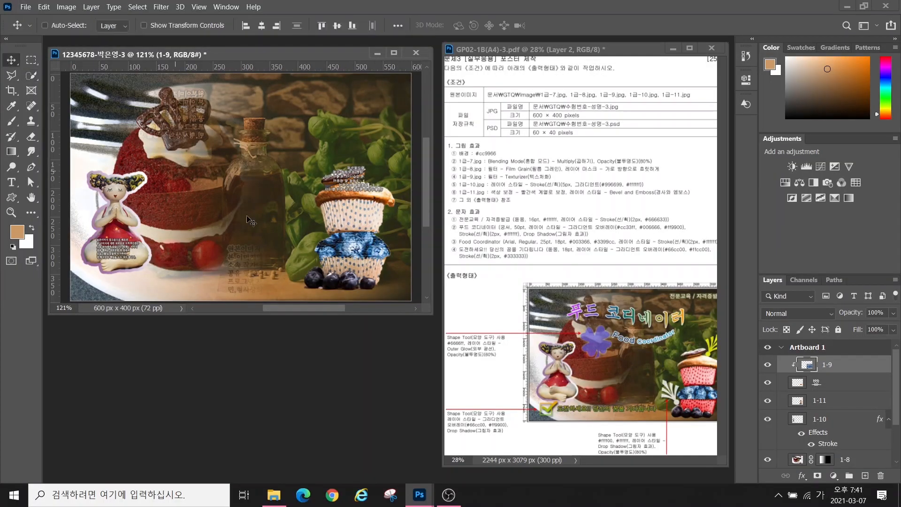
pyautogui.moveTo(342, 246); pyautogui.dragTo(360, 247)
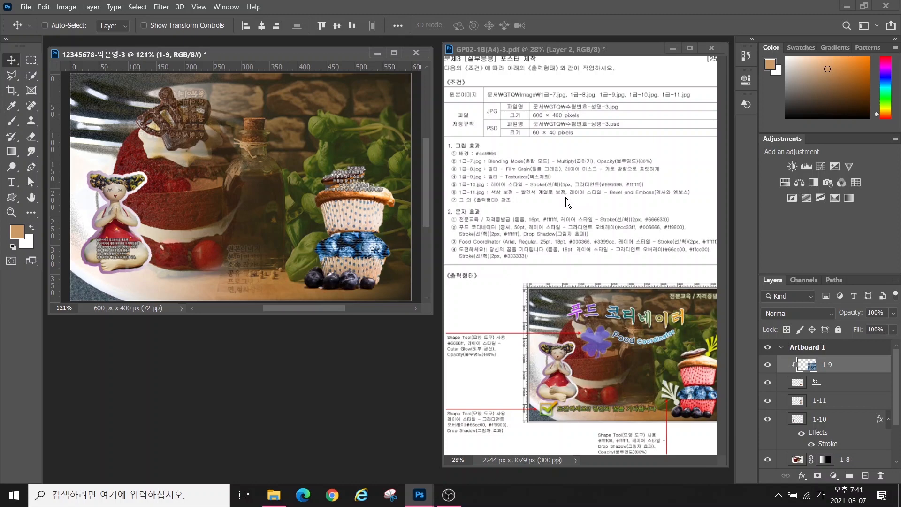
pyautogui.click(819, 401)
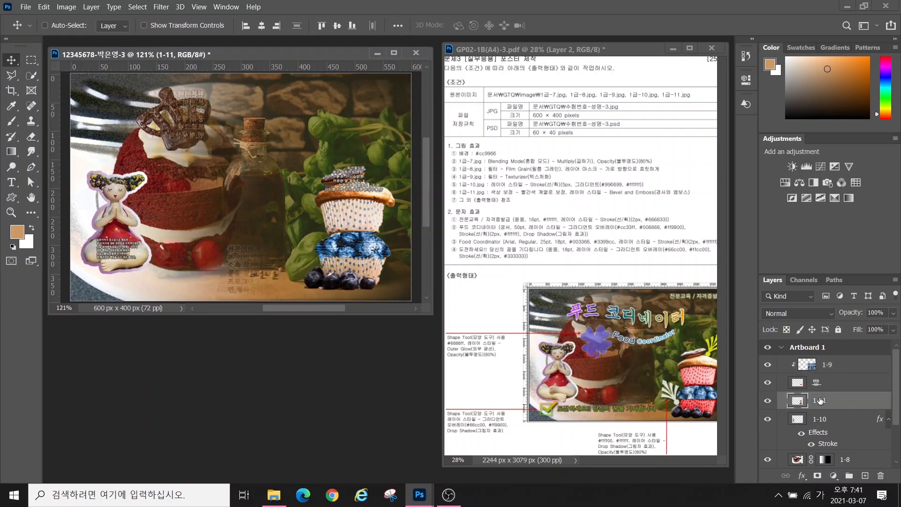
# Quick-select both cupcake liners on layer 1-11, subtracting the blueberries from the selection
pyautogui.click(32, 75)
pyautogui.moveTo(322, 267)
pyautogui.mouseDown()
pyautogui.moveTo(378, 269)
pyautogui.moveTo(383, 261)
pyautogui.moveTo(366, 273)
pyautogui.moveTo(325, 269)
pyautogui.mouseUp()
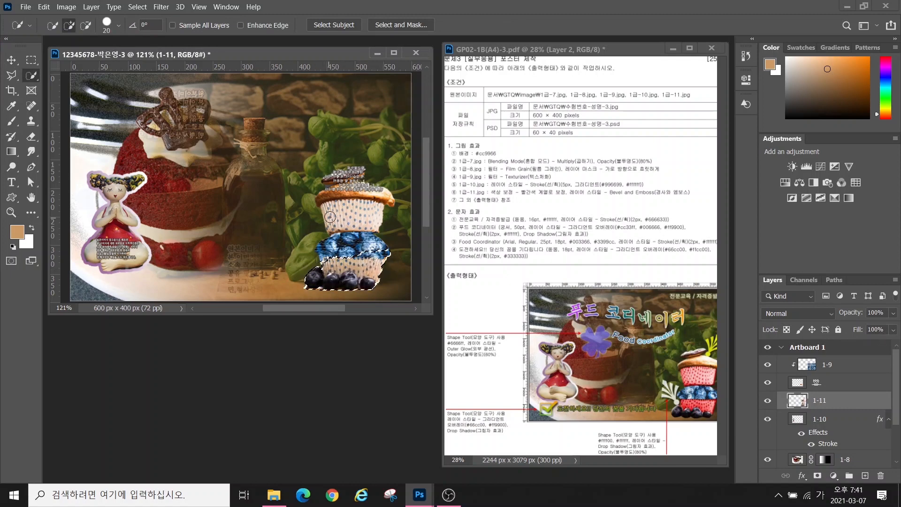
pyautogui.moveTo(330, 217); pyautogui.dragTo(367, 215)
pyautogui.click(87, 26)
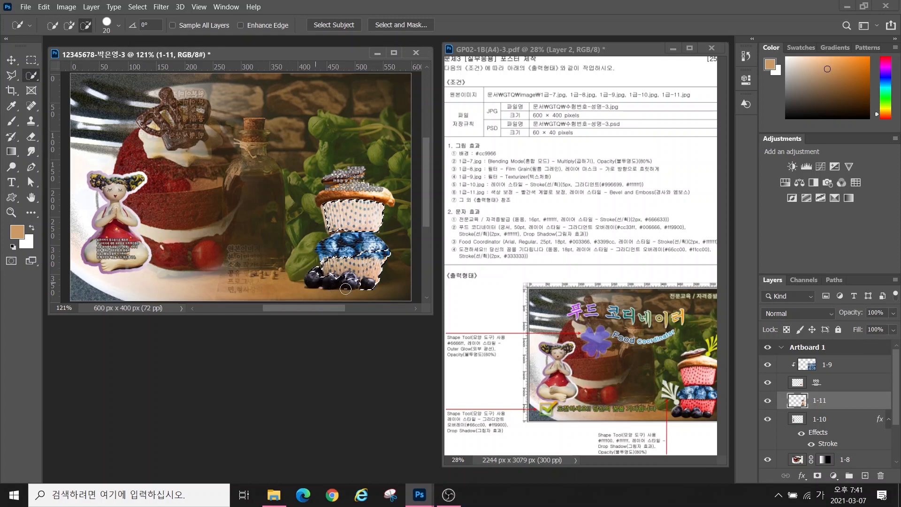
pyautogui.moveTo(345, 289)
pyautogui.mouseDown()
pyautogui.moveTo(310, 273)
pyautogui.moveTo(370, 287)
pyautogui.moveTo(336, 289)
pyautogui.moveTo(373, 266)
pyautogui.mouseUp()
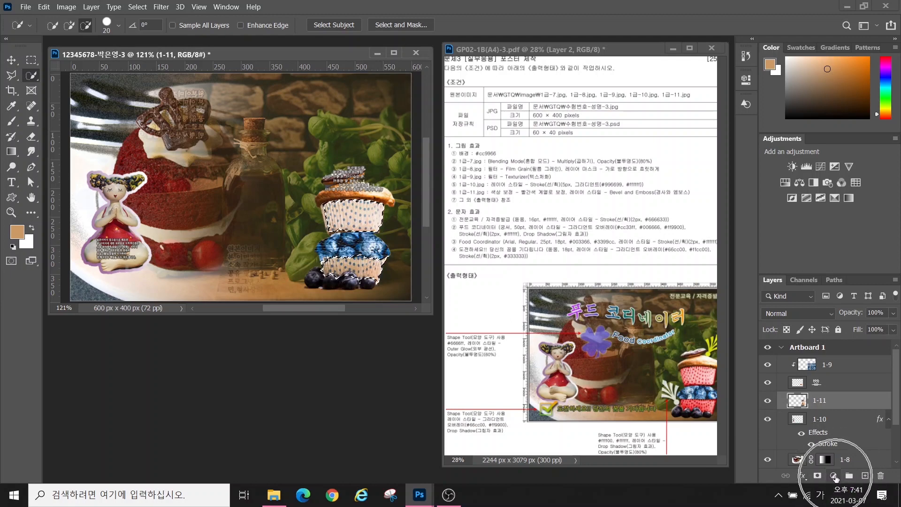
pyautogui.click(834, 476)
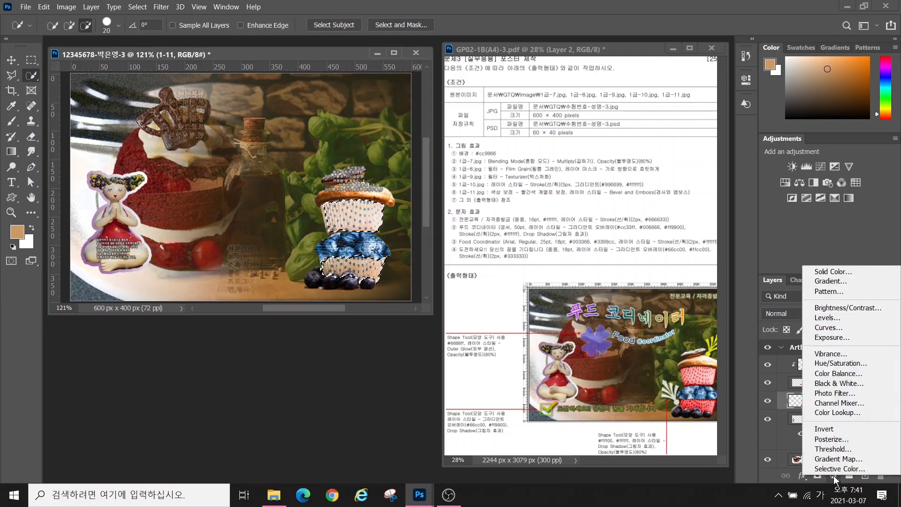
# Add a Hue/Saturation adjustment and try shifting the liners' hue and saturation
pyautogui.click(832, 364)
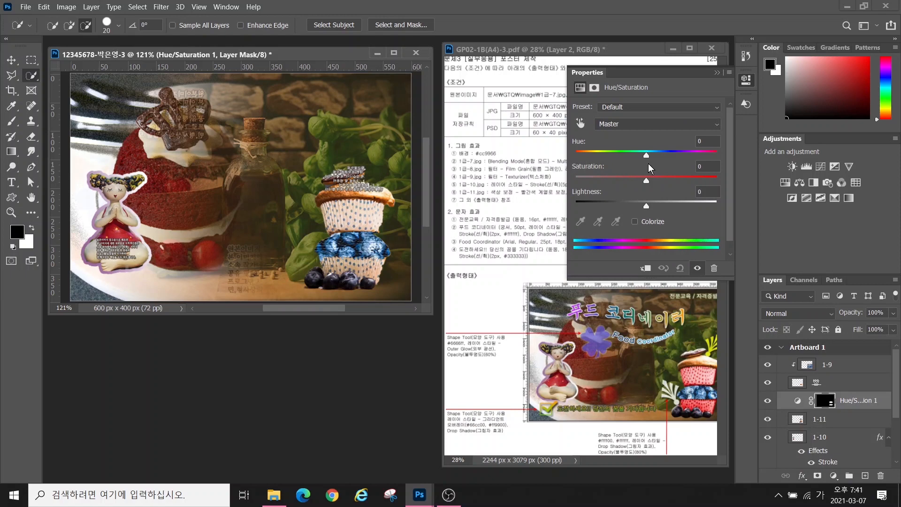
pyautogui.moveTo(646, 155); pyautogui.dragTo(624, 162)
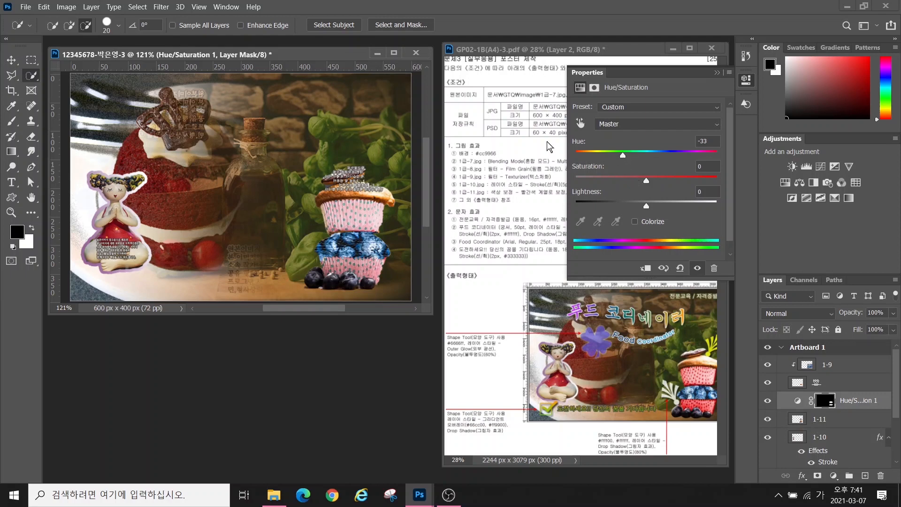
pyautogui.moveTo(657, 179); pyautogui.dragTo(632, 207)
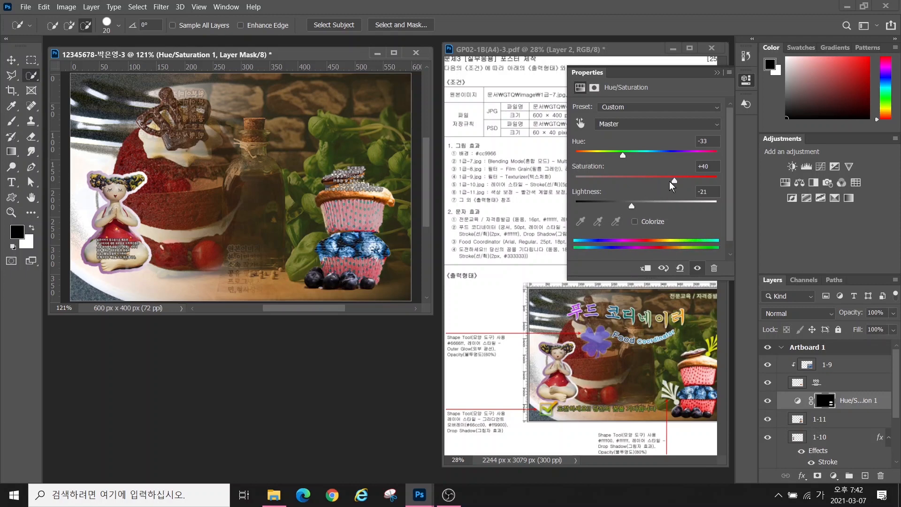
pyautogui.moveTo(679, 179)
pyautogui.mouseDown()
pyautogui.moveTo(693, 183)
pyautogui.moveTo(685, 179)
pyautogui.mouseUp()
pyautogui.moveTo(685, 378); pyautogui.dragTo(643, 352)
pyautogui.moveTo(623, 154); pyautogui.dragTo(614, 156)
# Colorize the adjustment with Hue 0, Saturation 75, Lightness -18 to tint the liners red
pyautogui.click(635, 221)
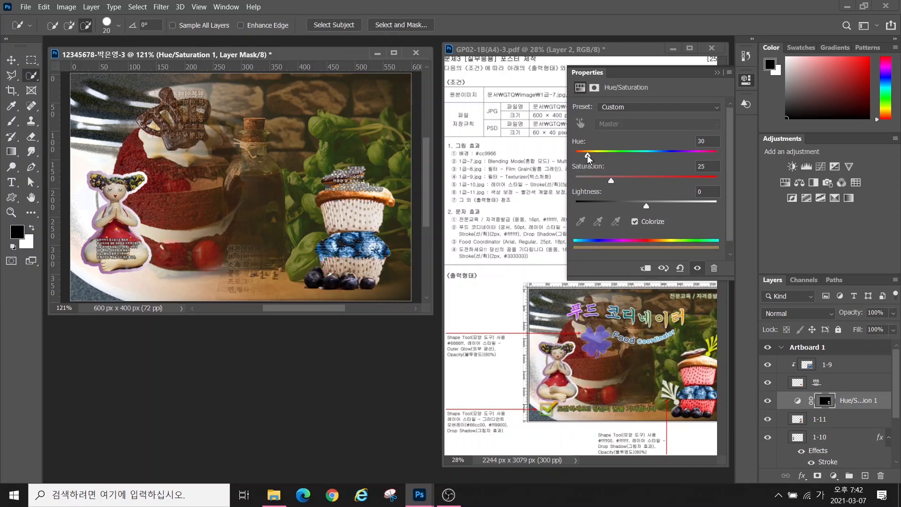
pyautogui.moveTo(587, 156); pyautogui.dragTo(568, 156)
pyautogui.moveTo(612, 181); pyautogui.dragTo(635, 207)
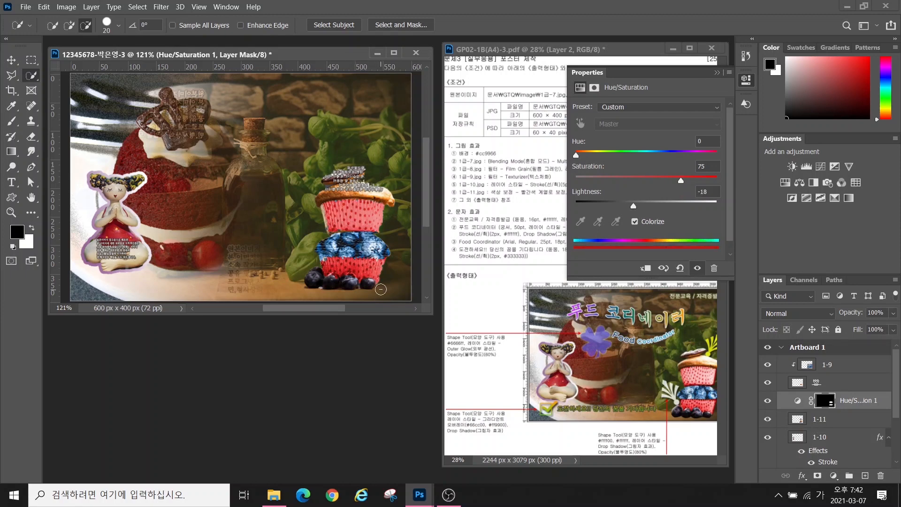
pyautogui.click(715, 72)
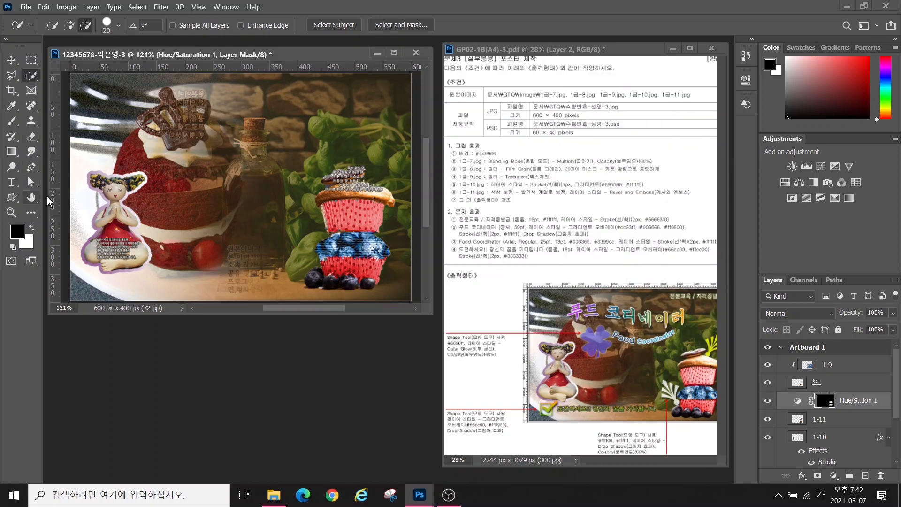
pyautogui.click(851, 367)
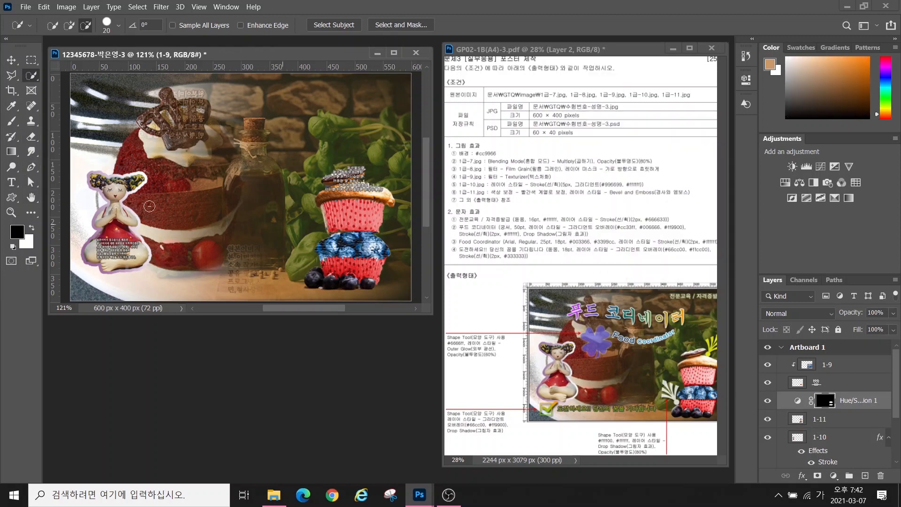
# Draw a Nature-set clover custom shape above the cake
pyautogui.click(9, 199)
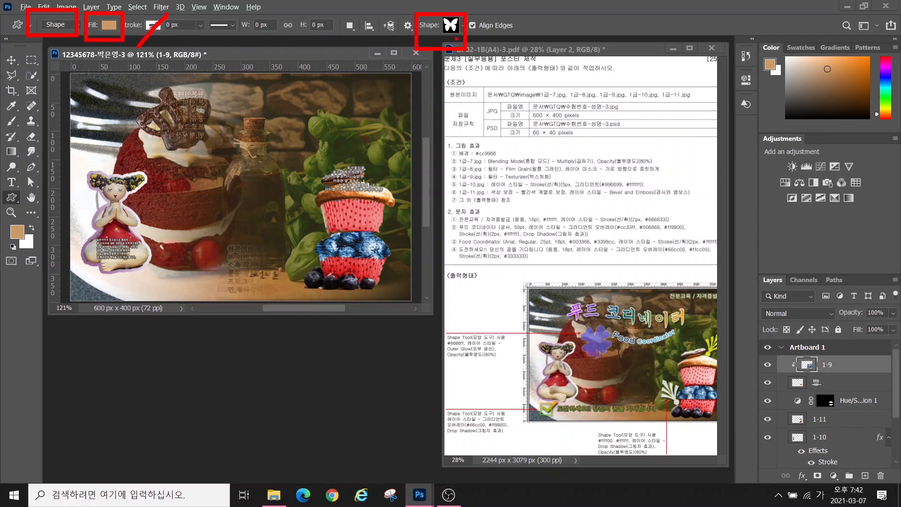
pyautogui.click(463, 25)
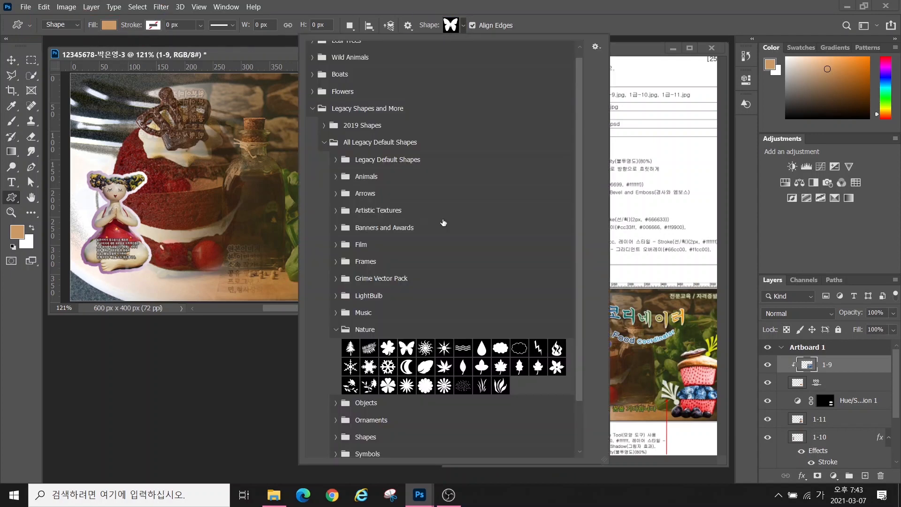
pyautogui.doubleClick(387, 347)
pyautogui.moveTo(134, 140); pyautogui.dragTo(185, 173)
pyautogui.click(11, 60)
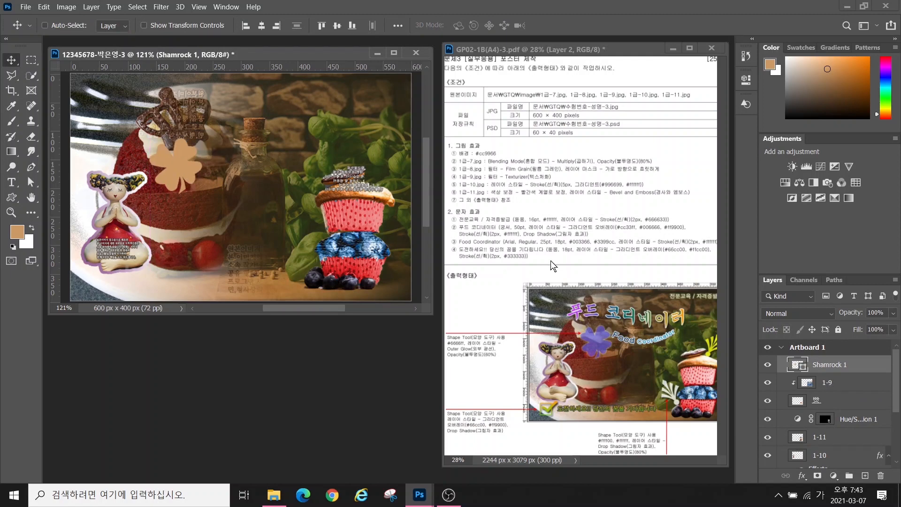
# Fill the clover with #6666ff and add an Outer Glow effect
pyautogui.doubleClick(796, 365)
pyautogui.write('6666ff')
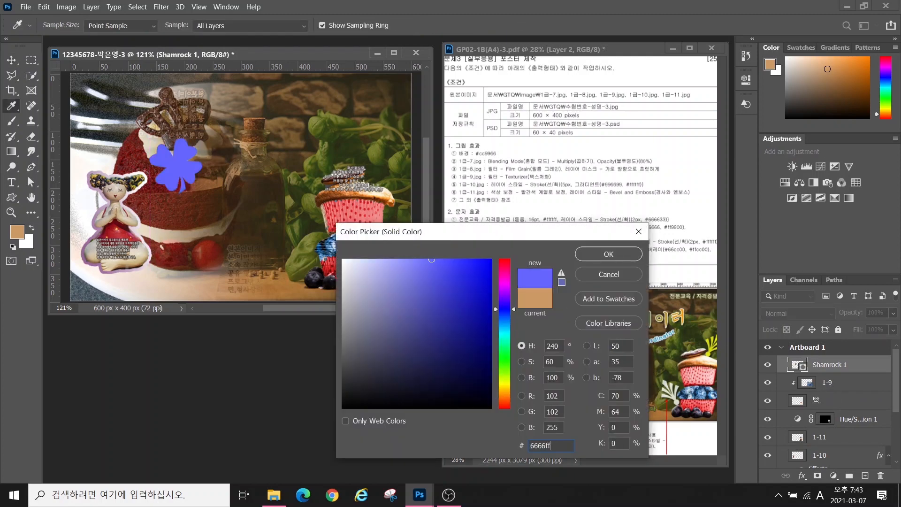
pyautogui.press('Return')
pyautogui.click(802, 475)
pyautogui.click(779, 458)
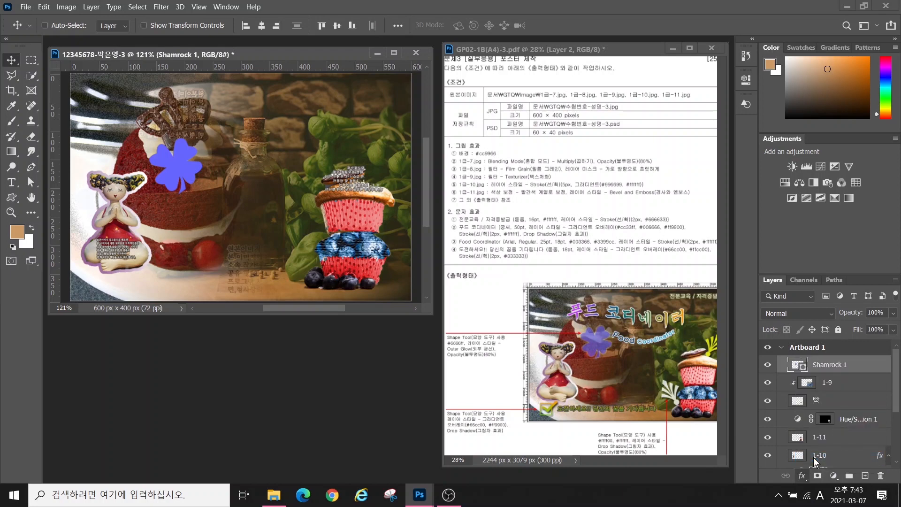
pyautogui.press('Return')
# Set the clover layer's opacity to 60%
pyautogui.hotkey('alt', '2')
pyautogui.moveTo(451, 334)
pyautogui.mouseDown()
pyautogui.moveTo(519, 369)
pyautogui.moveTo(530, 402)
pyautogui.mouseUp()
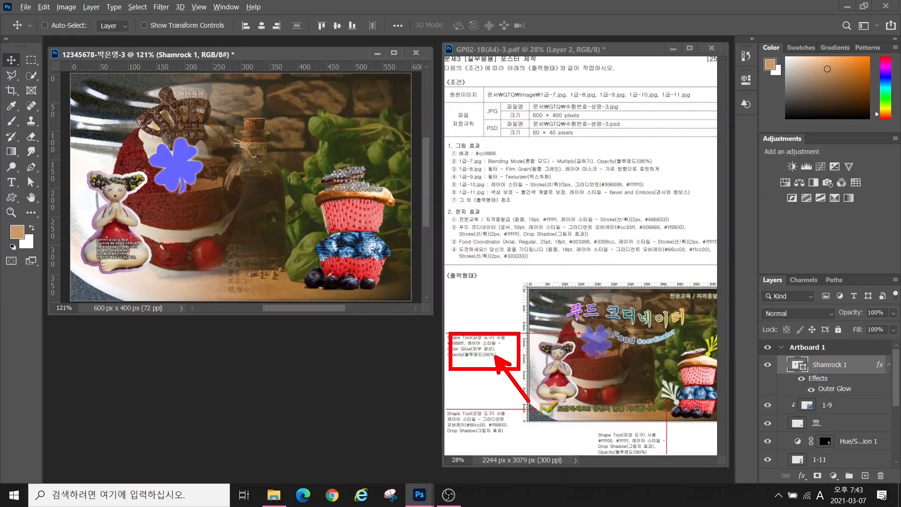
pyautogui.moveTo(836, 303); pyautogui.dragTo(900, 324)
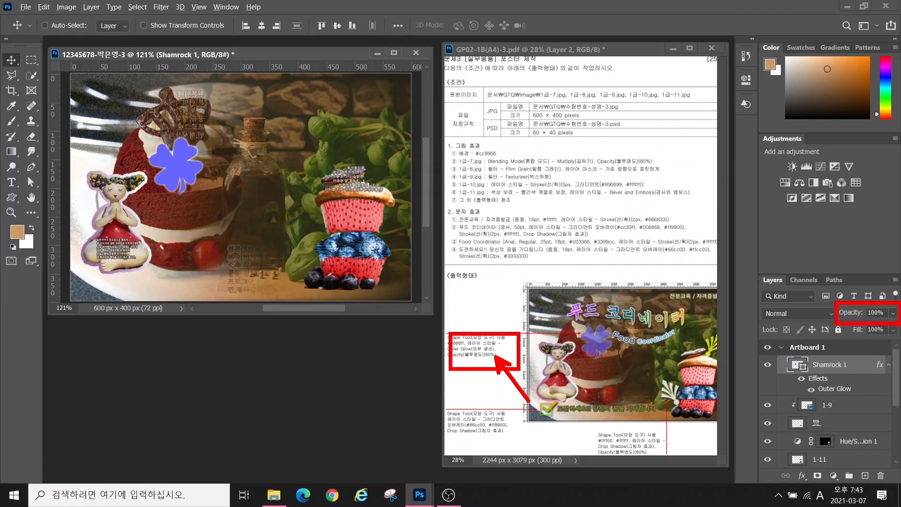
pyautogui.press('Escape')
pyautogui.write('60')
pyautogui.press('Return')
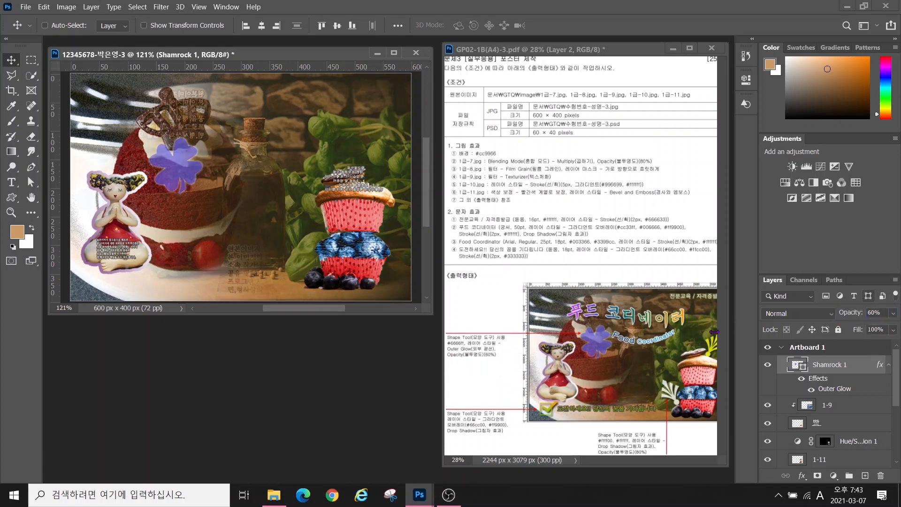
# Draw a Symbols-set checked-box shape at the lower left
pyautogui.click(11, 197)
pyautogui.click(451, 25)
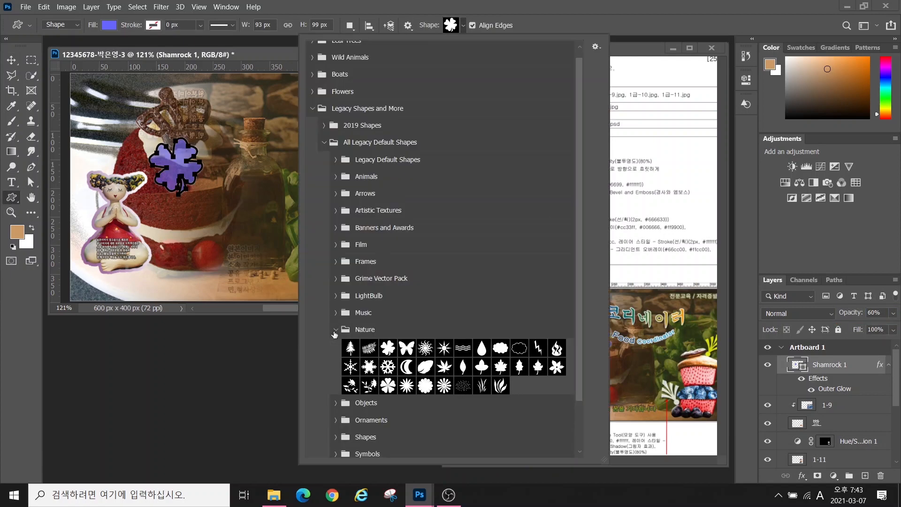
pyautogui.click(335, 331)
pyautogui.click(336, 398)
pyautogui.scroll(-2, 336, 399)
pyautogui.doubleClick(477, 427)
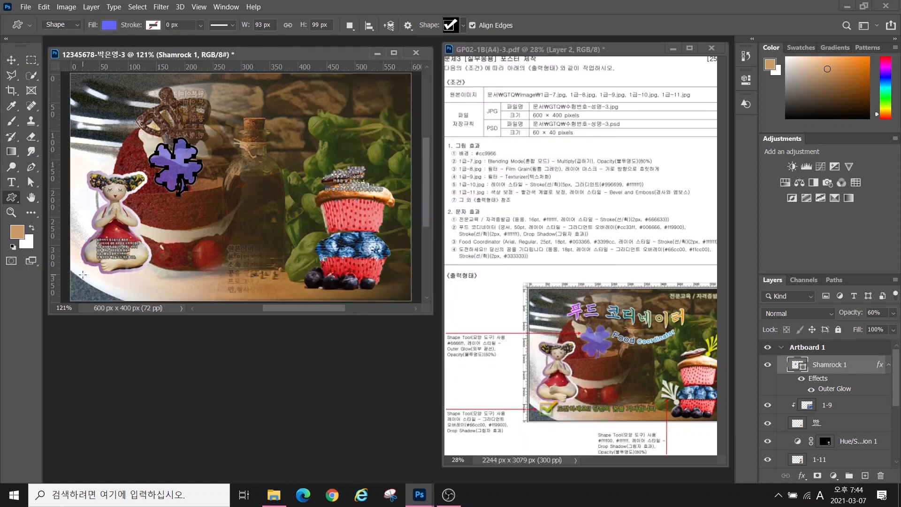
pyautogui.moveTo(82, 274); pyautogui.dragTo(107, 295)
pyautogui.click(803, 476)
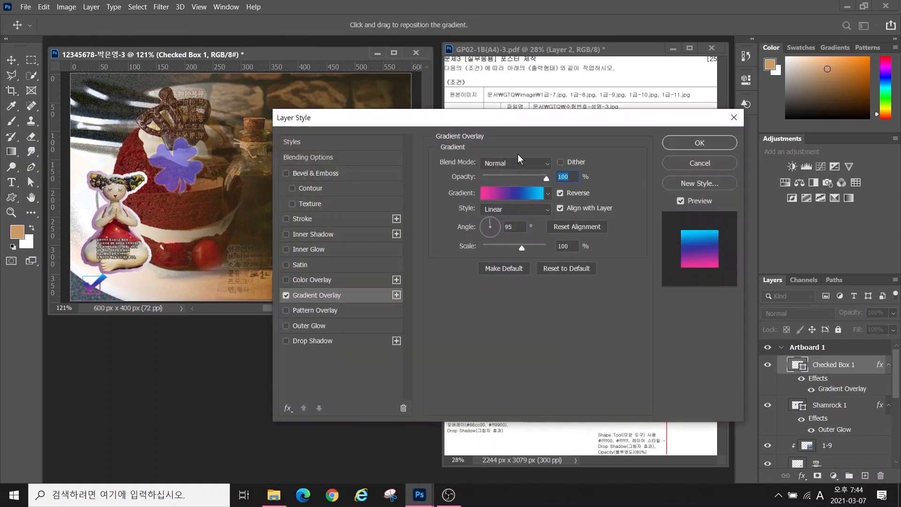
# Give the check box a Gradient Overlay from green #66cc00 to orange #ff9900, removing the middle stop
pyautogui.click(513, 193)
pyautogui.doubleClick(330, 364)
pyautogui.write('66')
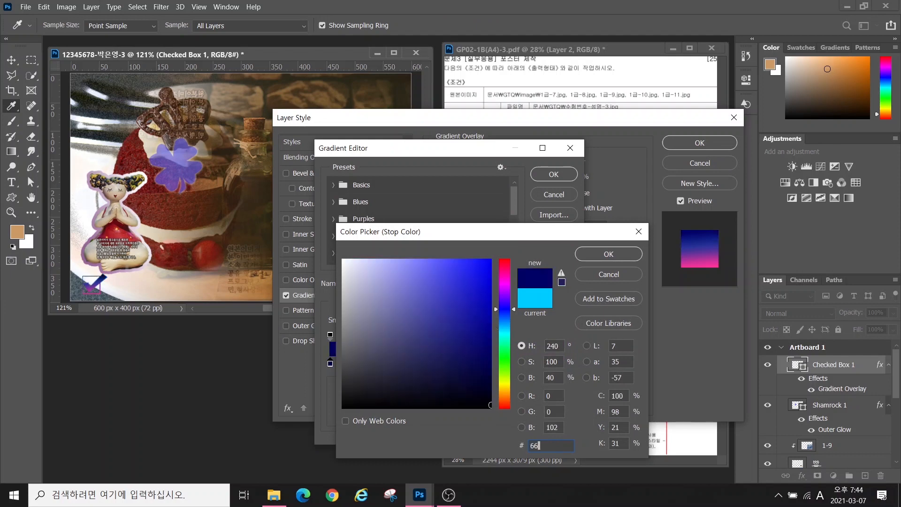
pyautogui.write('cc00')
pyautogui.press('Return')
pyautogui.doubleClick(567, 364)
pyautogui.write('ff9900')
pyautogui.press('Return')
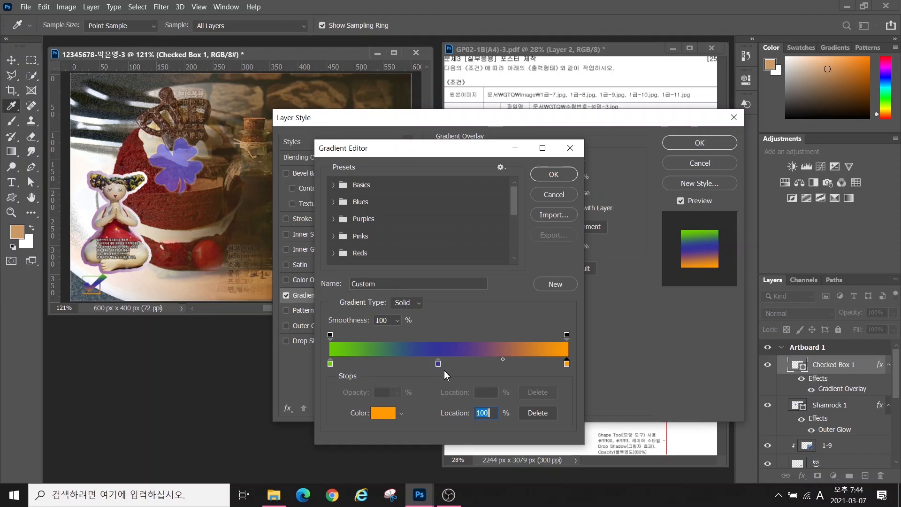
pyautogui.hotkey('alt', '2')
pyautogui.moveTo(454, 374)
pyautogui.mouseDown()
pyautogui.moveTo(409, 365)
pyautogui.moveTo(455, 341)
pyautogui.moveTo(463, 388)
pyautogui.moveTo(453, 376)
pyautogui.moveTo(497, 413)
pyautogui.moveTo(493, 391)
pyautogui.moveTo(487, 419)
pyautogui.moveTo(540, 417)
pyautogui.moveTo(539, 408)
pyautogui.moveTo(544, 435)
pyautogui.moveTo(604, 440)
pyautogui.moveTo(595, 432)
pyautogui.moveTo(587, 454)
pyautogui.mouseUp()
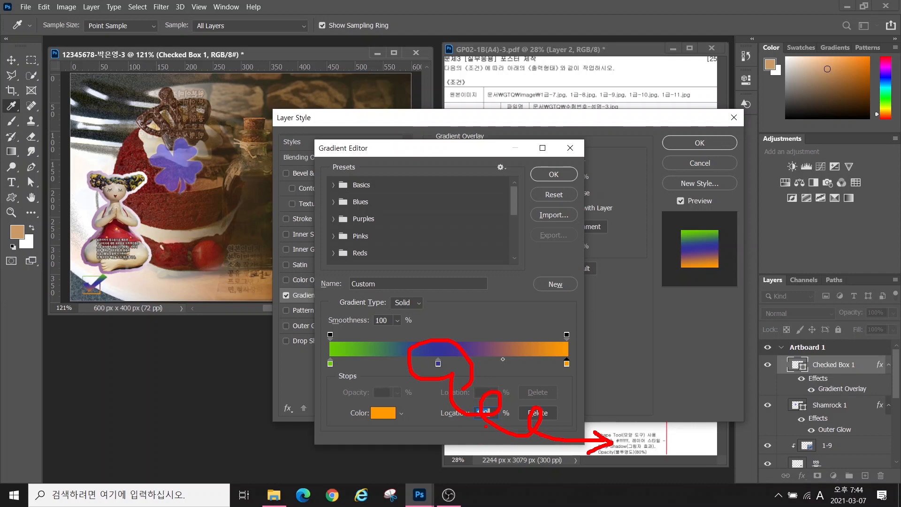
pyautogui.moveTo(438, 364); pyautogui.dragTo(452, 404)
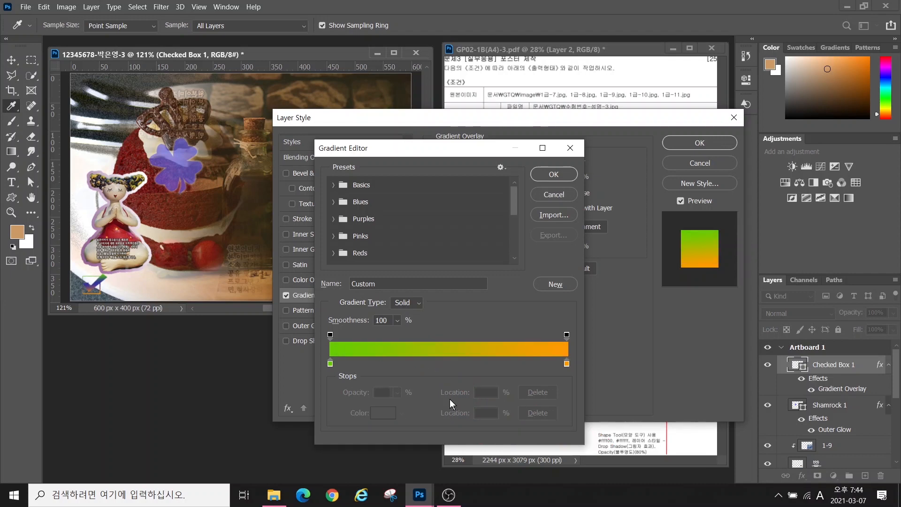
pyautogui.click(555, 176)
# Add a Drop Shadow to the check mark and confirm its layer effects
pyautogui.click(361, 339)
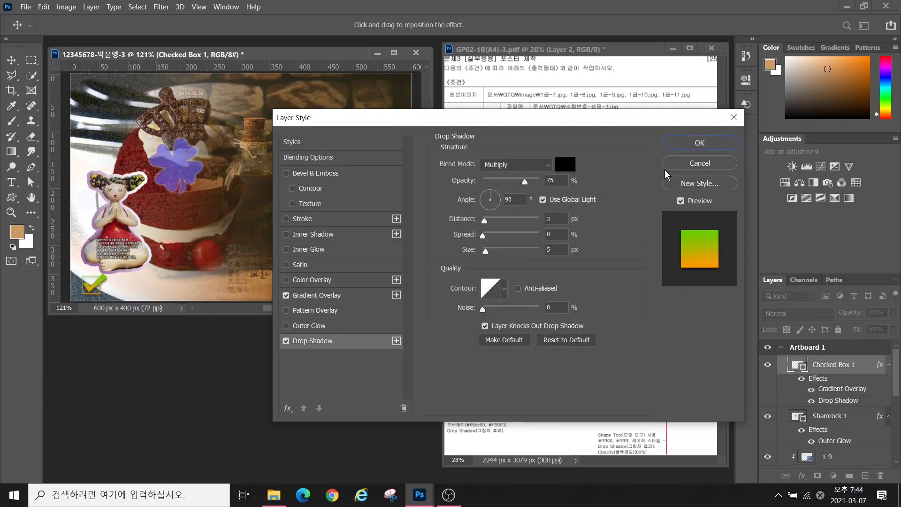
pyautogui.click(317, 294)
pyautogui.click(667, 147)
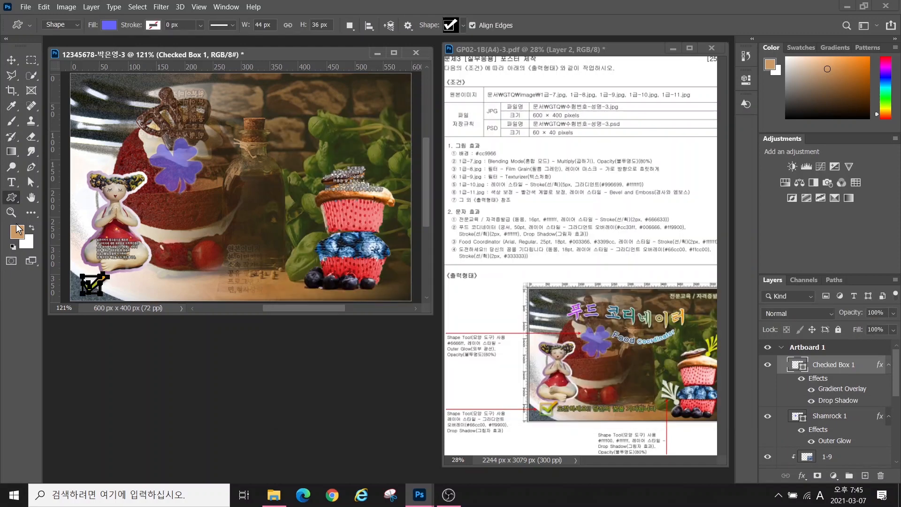
# Draw an Ornament 7 shape, rotated about -56°, just above the cupcake
pyautogui.click(464, 25)
pyautogui.click(336, 327)
pyautogui.click(521, 345)
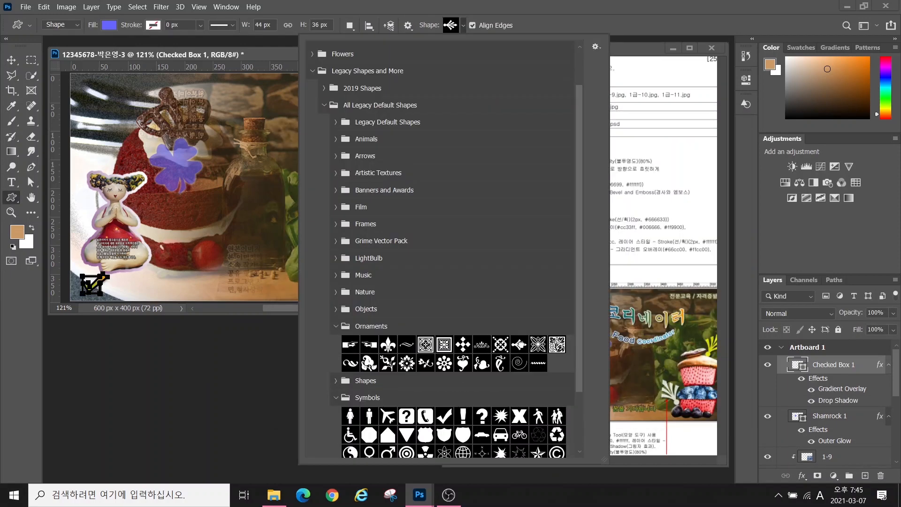
pyautogui.press('Return')
pyautogui.moveTo(327, 110); pyautogui.dragTo(376, 156)
pyautogui.hotkey('ctrl', 't')
pyautogui.moveTo(377, 99); pyautogui.dragTo(334, 92)
pyautogui.moveTo(354, 132); pyautogui.dragTo(385, 161)
# Make the ornament yellow #ffff00 with a drop shadow at 80% opacity
pyautogui.press('Return')
pyautogui.doubleClick(796, 365)
pyautogui.write('ffff00')
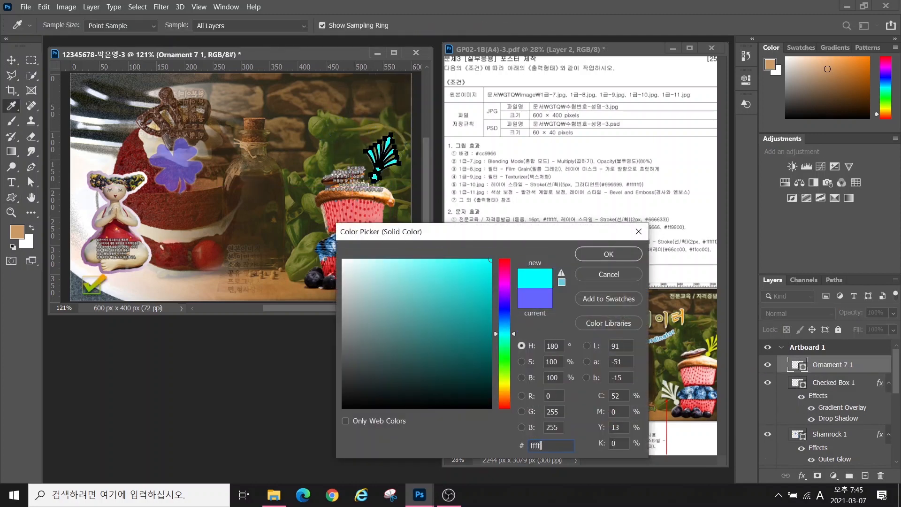
pyautogui.press('Return')
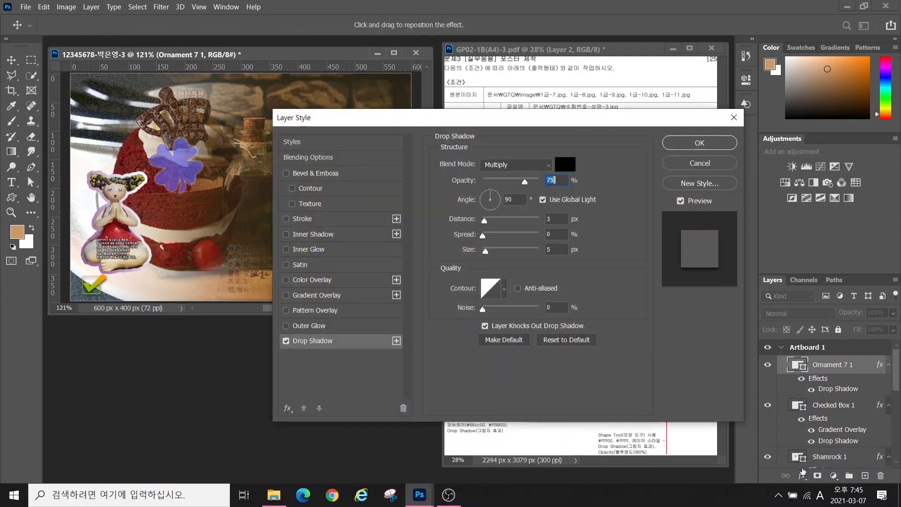
pyautogui.press('Return')
pyautogui.click(876, 313)
pyautogui.write('80')
pyautogui.press('Return')
pyautogui.hotkey('alt', '2')
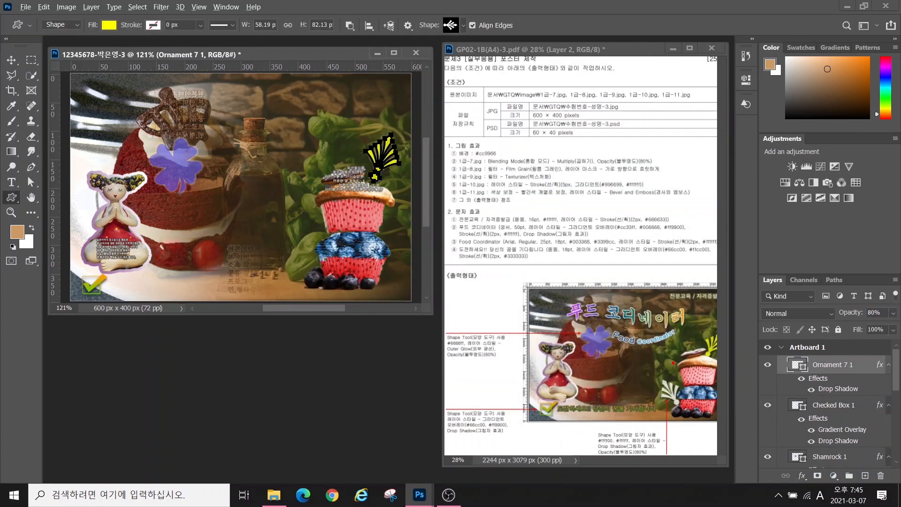
pyautogui.moveTo(659, 404)
pyautogui.mouseDown()
pyautogui.moveTo(653, 356)
pyautogui.moveTo(695, 416)
pyautogui.mouseUp()
pyautogui.moveTo(697, 359); pyautogui.dragTo(718, 320)
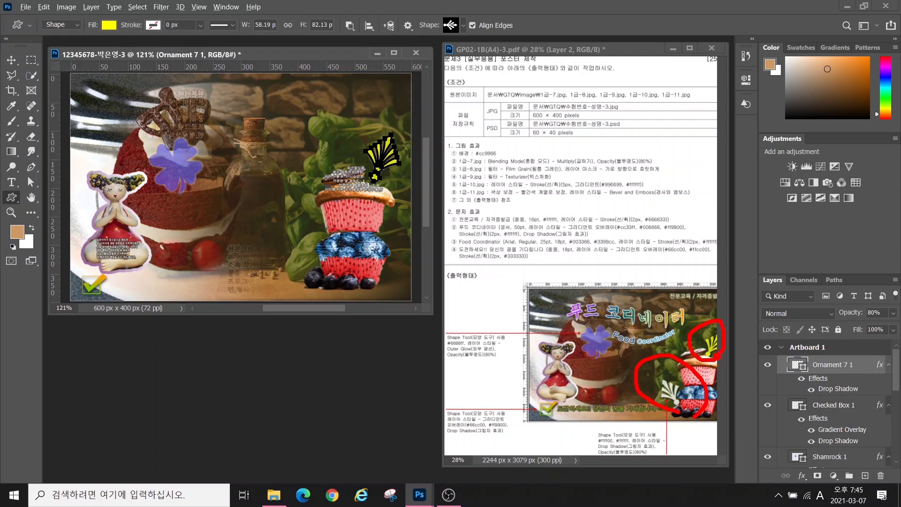
pyautogui.press('Escape')
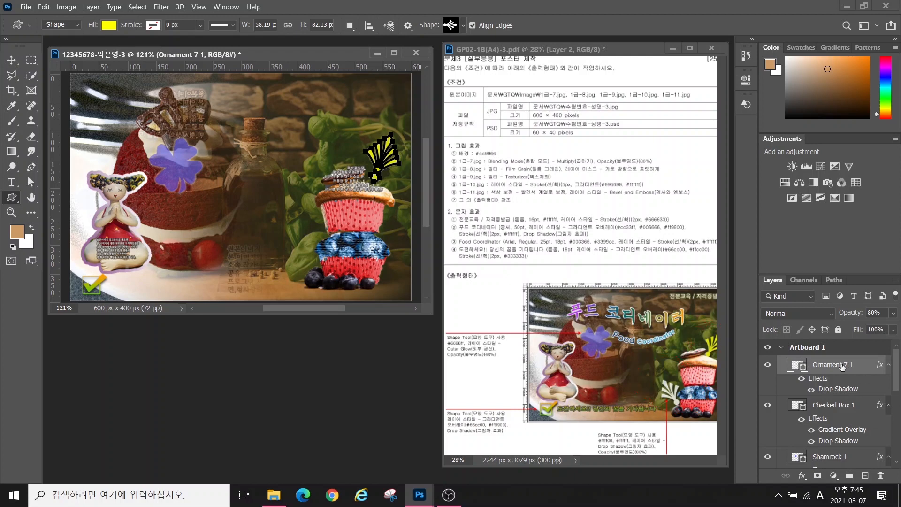
# Duplicate the ornament, rotate the copy about -55° beside the lower cupcake, and fill it white
pyautogui.hotkey('ctrl', 'j')
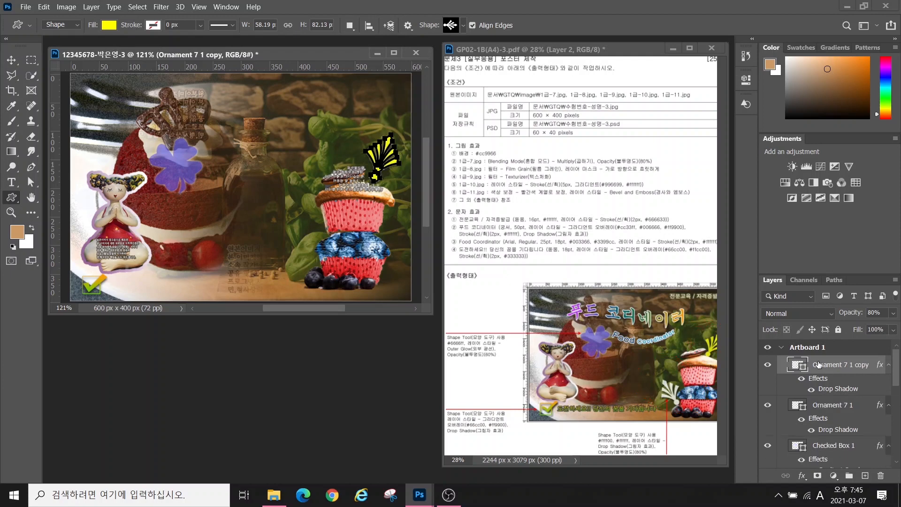
pyautogui.click(11, 61)
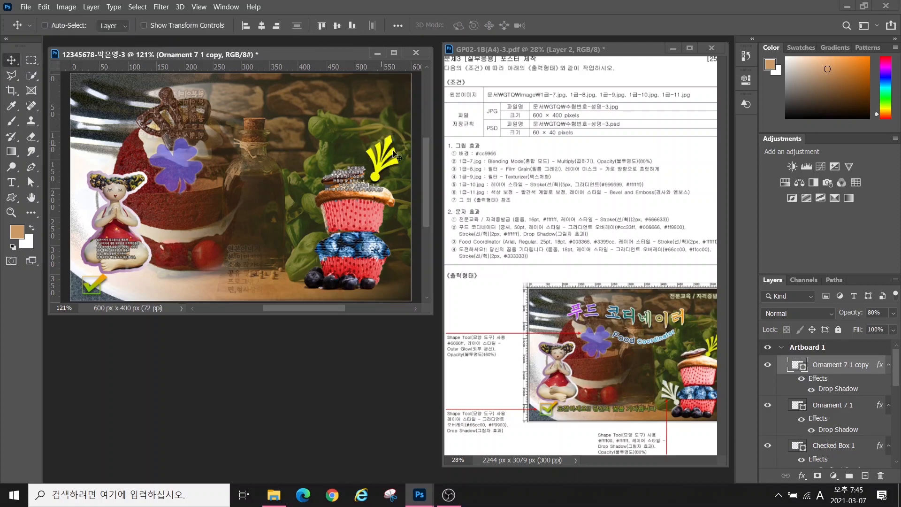
pyautogui.moveTo(385, 154); pyautogui.dragTo(296, 292)
pyautogui.hotkey('ctrl', 't')
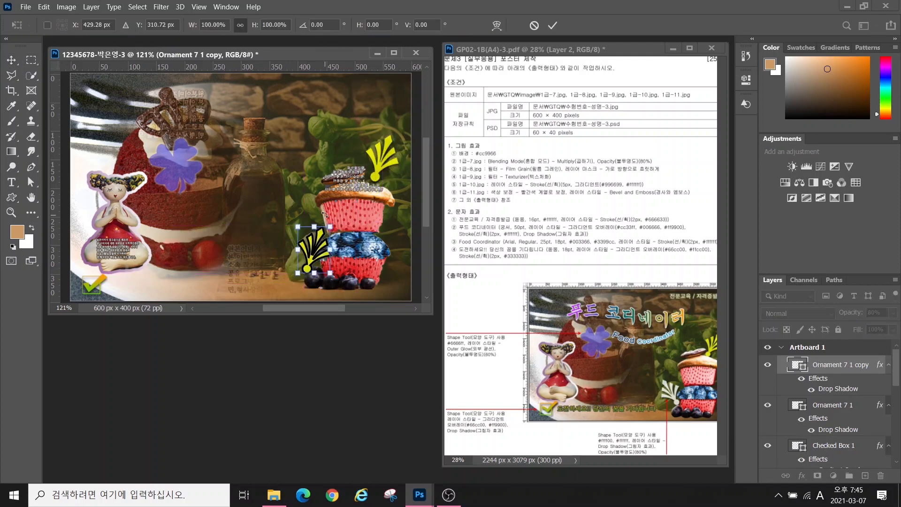
pyautogui.moveTo(332, 218); pyautogui.dragTo(298, 216)
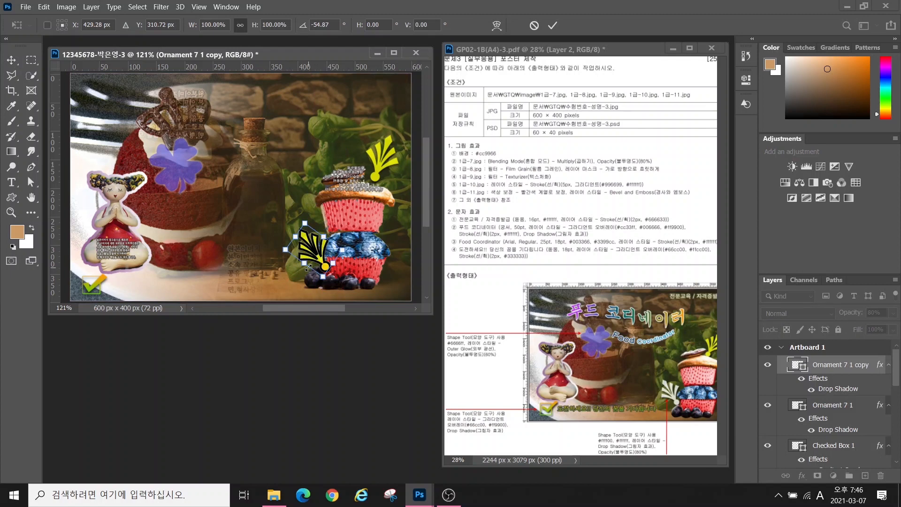
pyautogui.moveTo(315, 259); pyautogui.dragTo(311, 255)
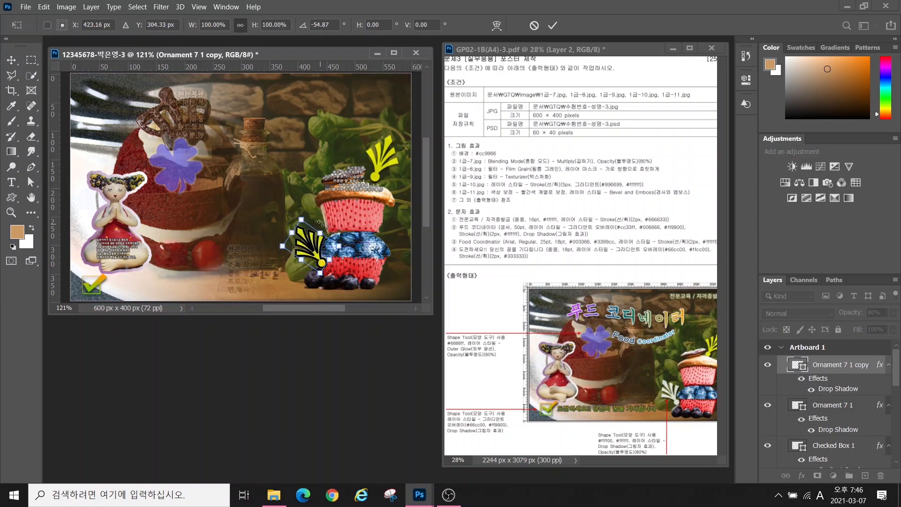
pyautogui.press('Return')
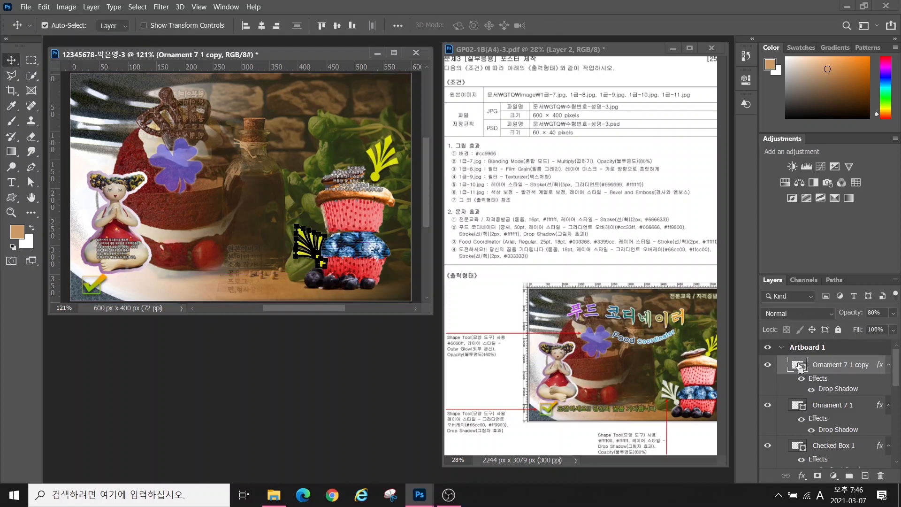
pyautogui.doubleClick(798, 366)
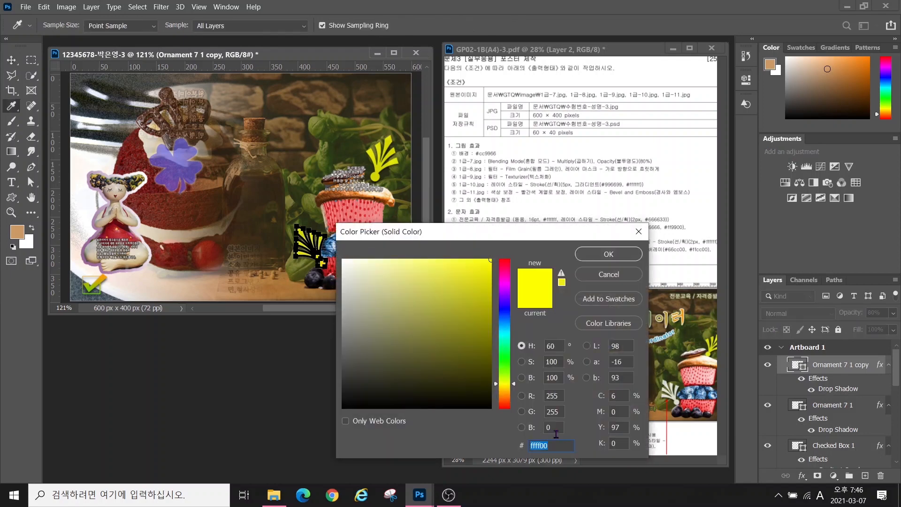
pyautogui.write('ffffff')
pyautogui.click(609, 254)
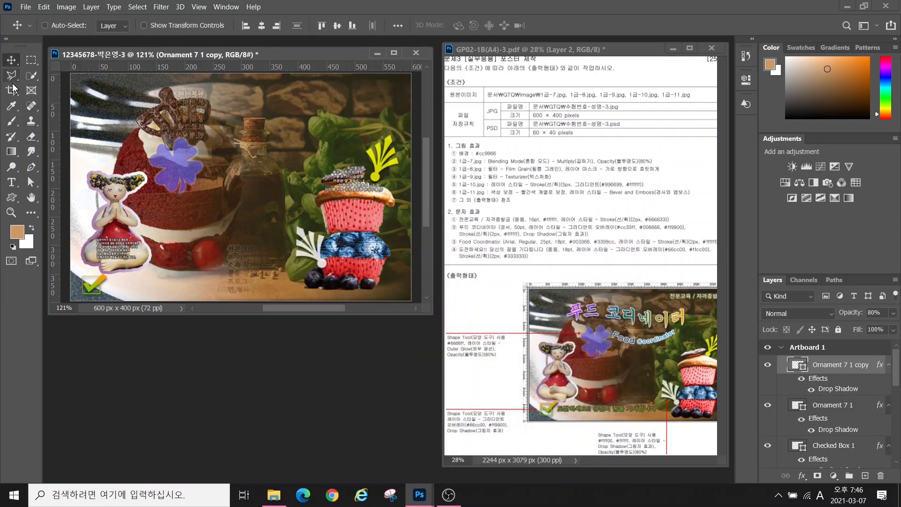
# Type the Korean heading '전문교육 / 자격증발급' on the canvas
pyautogui.click(11, 182)
pyautogui.click(149, 108)
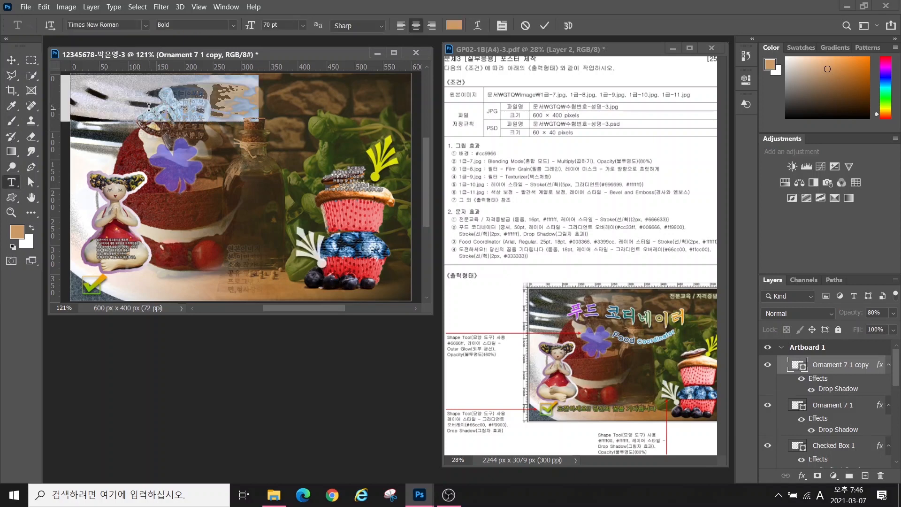
pyautogui.press('Hangul')
pyautogui.write('전문교육 / 자격증발급')
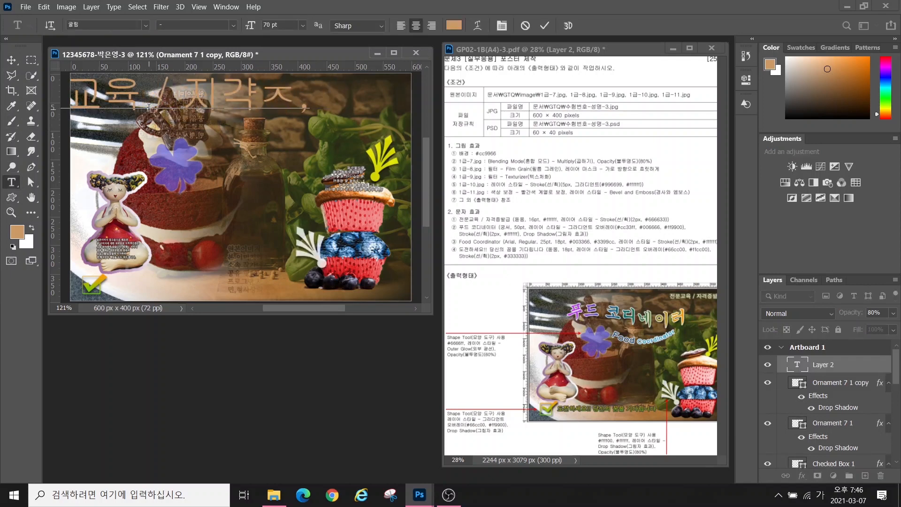
pyautogui.hotkey('ctrl', 'Return')
# Set the heading to the 돋움 font, 16 pt, in white
pyautogui.moveTo(96, 25); pyautogui.dragTo(40, 25)
pyautogui.write('ㄷhe')
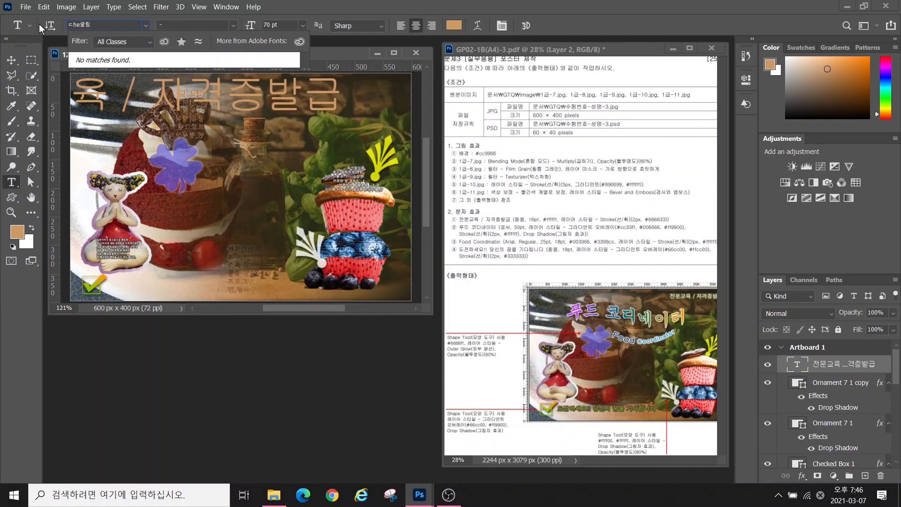
pyautogui.click(146, 25)
pyautogui.click(164, 63)
pyautogui.moveTo(279, 25); pyautogui.dragTo(243, 27)
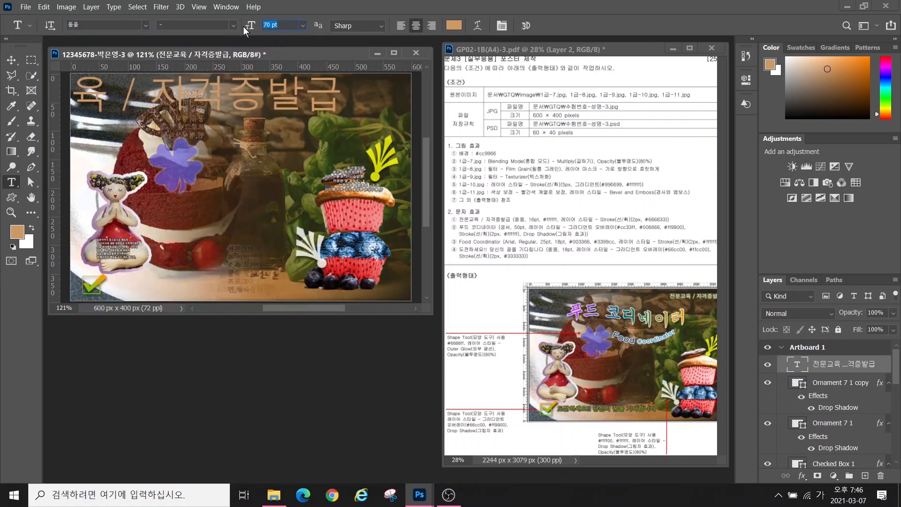
pyautogui.write('16')
pyautogui.press('Return')
pyautogui.click(452, 27)
pyautogui.write('ffffff')
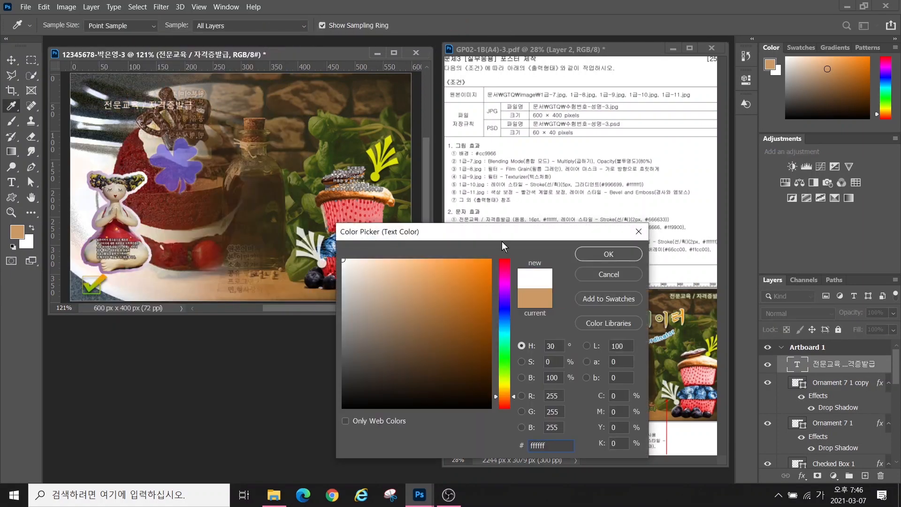
pyautogui.click(608, 255)
# Add a 2 px solid #666633 stroke to the heading
pyautogui.click(802, 477)
pyautogui.click(816, 391)
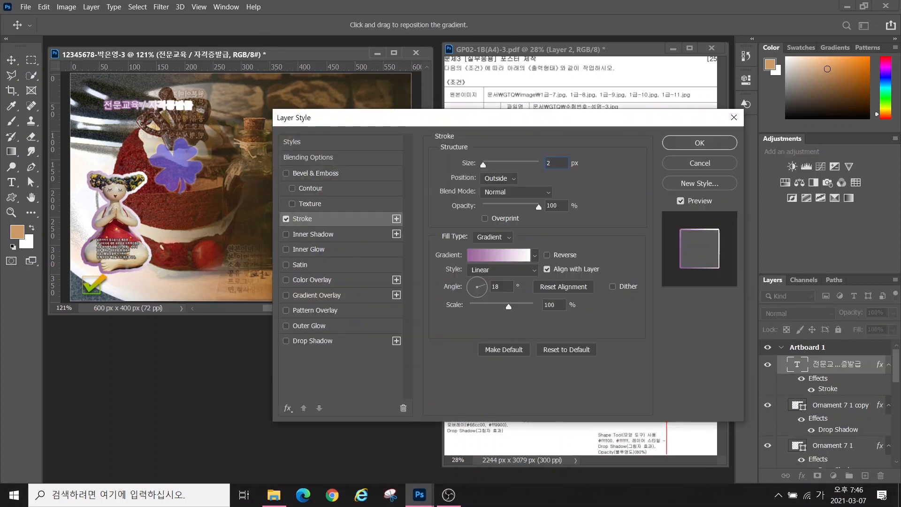
pyautogui.click(488, 241)
pyautogui.click(484, 244)
pyautogui.click(470, 252)
pyautogui.write('666633')
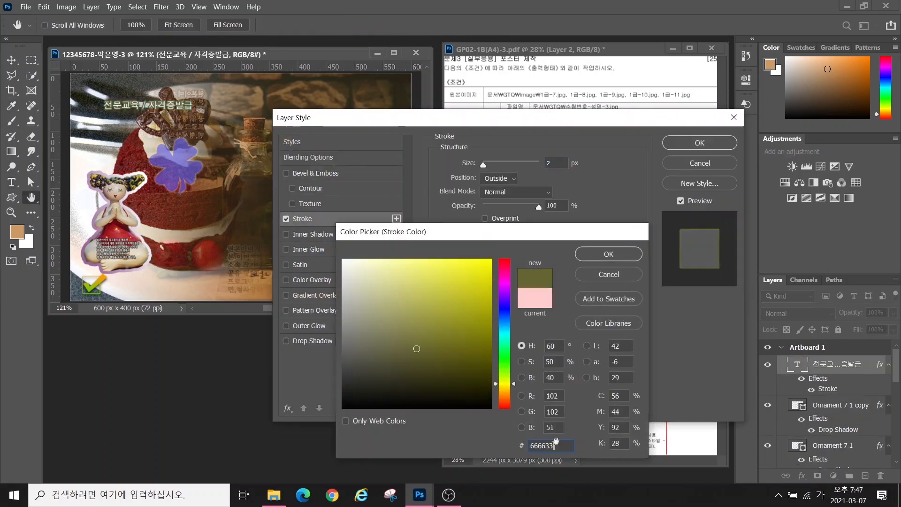
pyautogui.press('Return')
pyautogui.press('Return')
# Move the heading into the top-right corner of the image
pyautogui.press('v')
pyautogui.moveTo(158, 108); pyautogui.dragTo(367, 90)
pyautogui.press('t')
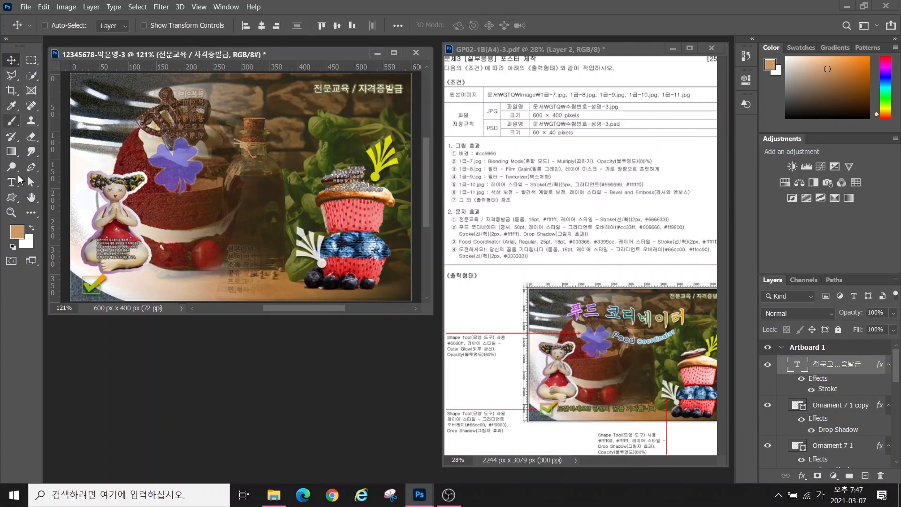
pyautogui.click(128, 128)
# Type the title '푸드 코디네이터' in 궁서 at 50 pt and move it right
pyautogui.write('푸드 코디네이터')
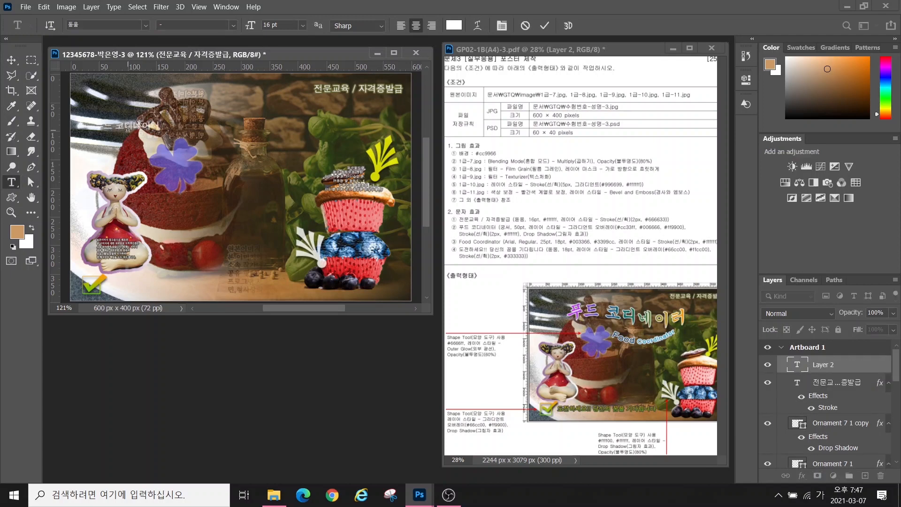
pyautogui.hotkey('ctrl', 'Return')
pyautogui.click(94, 27)
pyautogui.write('궁')
pyautogui.click(113, 61)
pyautogui.click(250, 25)
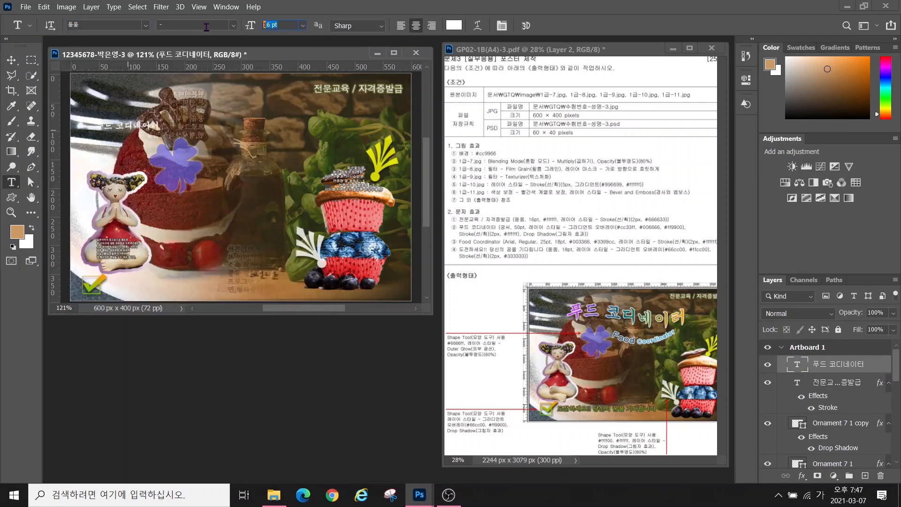
pyautogui.write('50')
pyautogui.press('Return')
pyautogui.click(11, 60)
pyautogui.moveTo(135, 116); pyautogui.dragTo(205, 118)
pyautogui.click(13, 181)
pyautogui.click(145, 26)
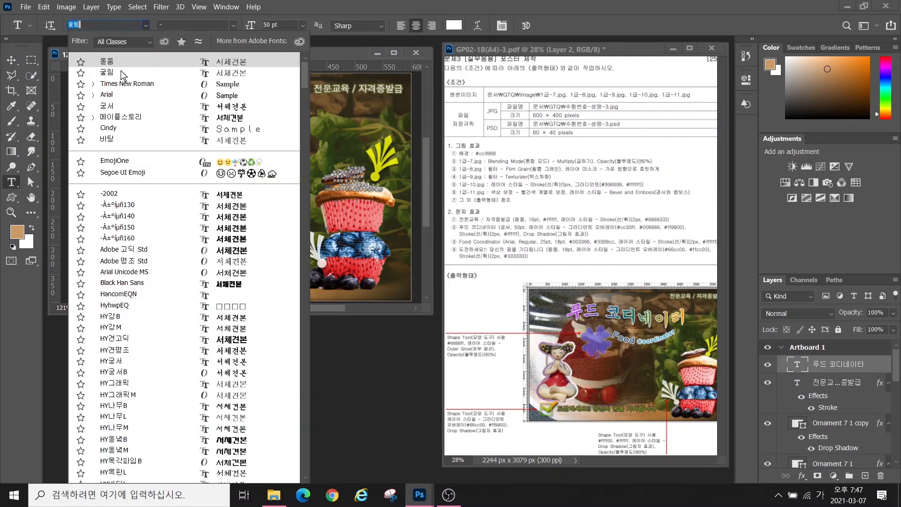
pyautogui.click(112, 60)
# Add a Gradient Overlay to the title with stops cc33ff, 006666 and ff9900
pyautogui.click(802, 476)
pyautogui.click(826, 440)
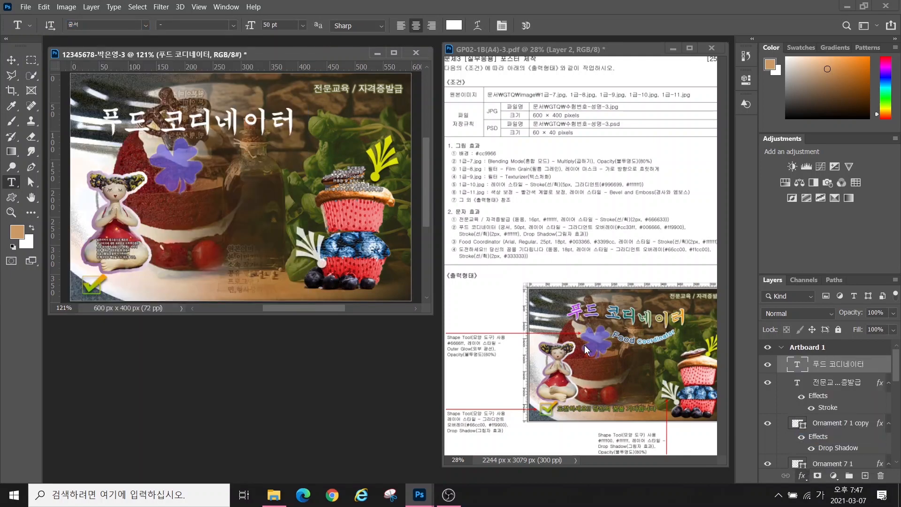
pyautogui.click(514, 191)
pyautogui.doubleClick(330, 364)
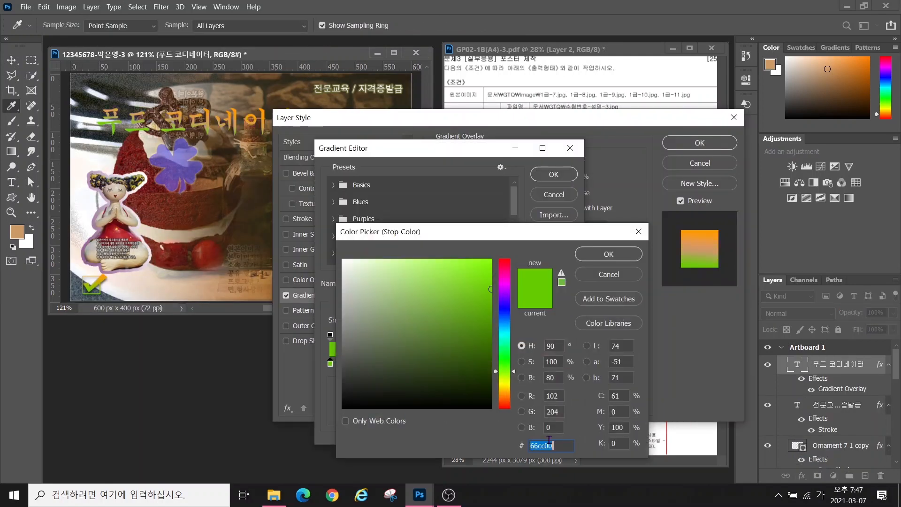
pyautogui.click(549, 446)
pyautogui.write('cc33ff')
pyautogui.press('Return')
pyautogui.click(445, 365)
pyautogui.doubleClick(445, 364)
pyautogui.write('006666')
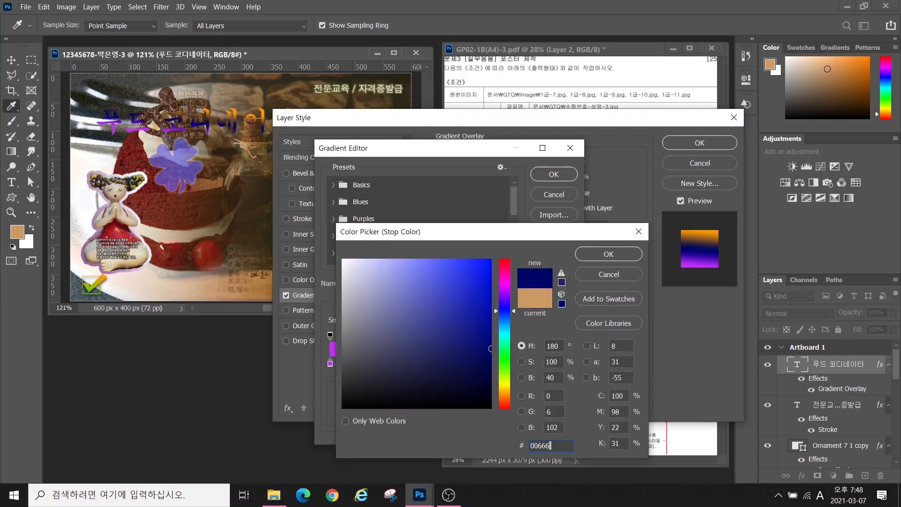
pyautogui.press('Return')
pyautogui.doubleClick(567, 365)
pyautogui.write('ff9900')
pyautogui.press('Return')
pyautogui.click(554, 175)
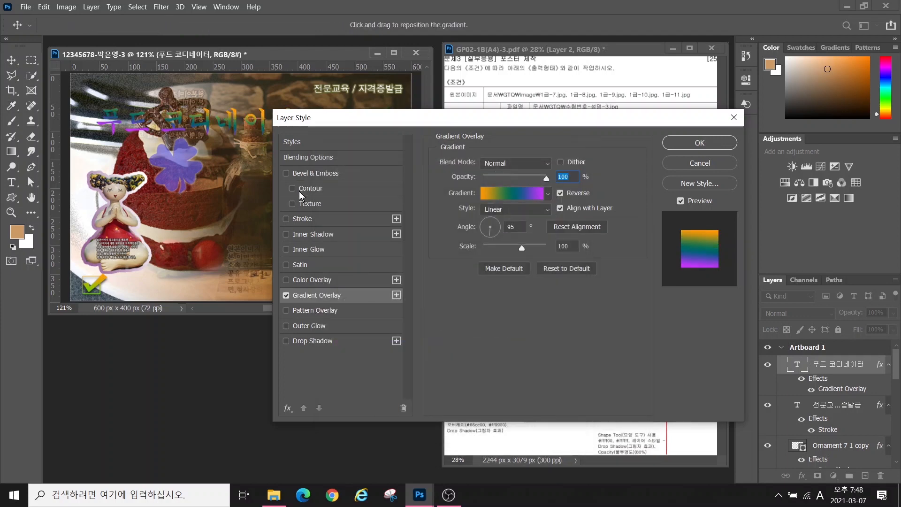
# Add a white (ffffff) Stroke and a Drop Shadow to the title
pyautogui.click(302, 219)
pyautogui.click(466, 256)
pyautogui.write('ffffff')
pyautogui.click(596, 257)
pyautogui.click(312, 341)
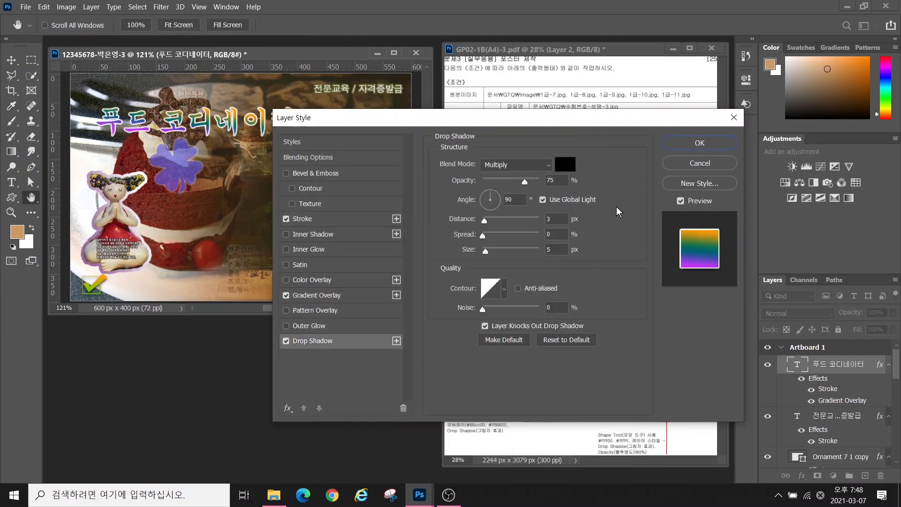
pyautogui.click(700, 143)
# Warp the title with the Flag style and move it about 95 px right
pyautogui.click(477, 26)
pyautogui.click(432, 175)
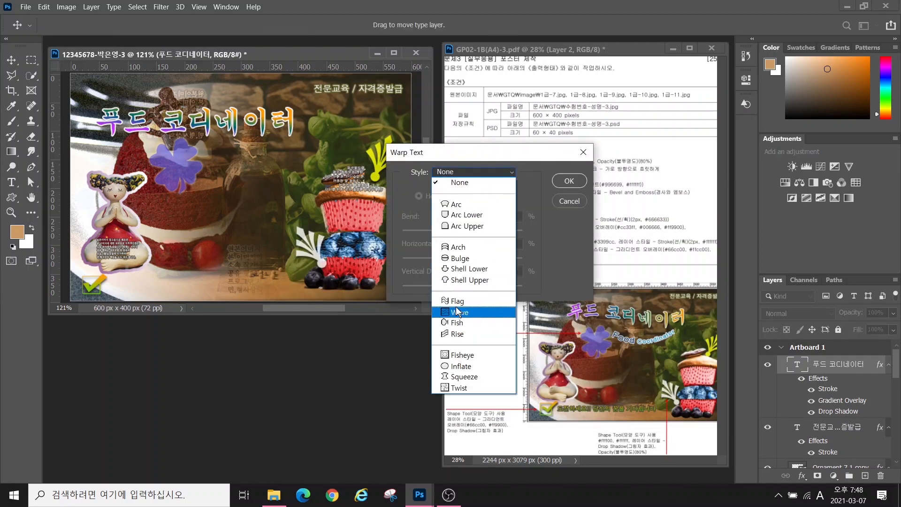
pyautogui.click(458, 310)
pyautogui.click(568, 181)
pyautogui.press('v')
pyautogui.moveTo(225, 127); pyautogui.dragTo(270, 127)
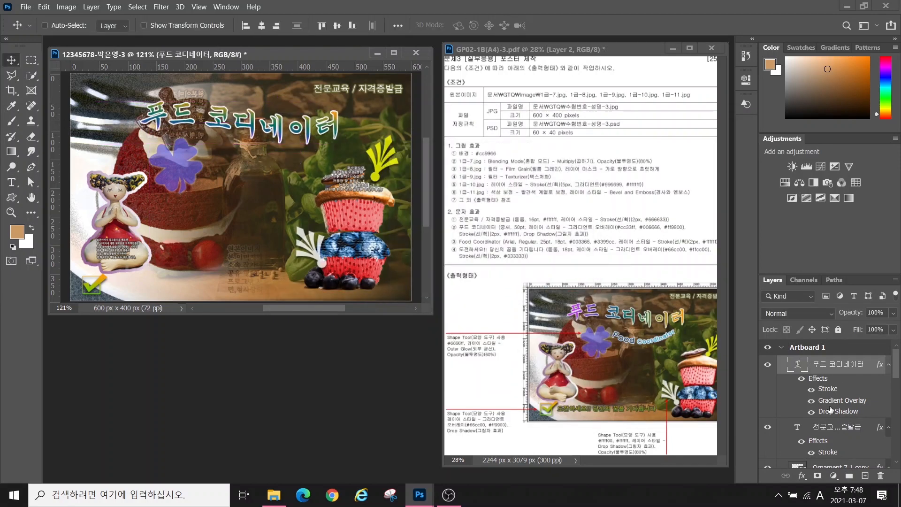
# Reopen the title's Gradient Overlay and adjust the gradient angle
pyautogui.doubleClick(825, 402)
pyautogui.click(498, 225)
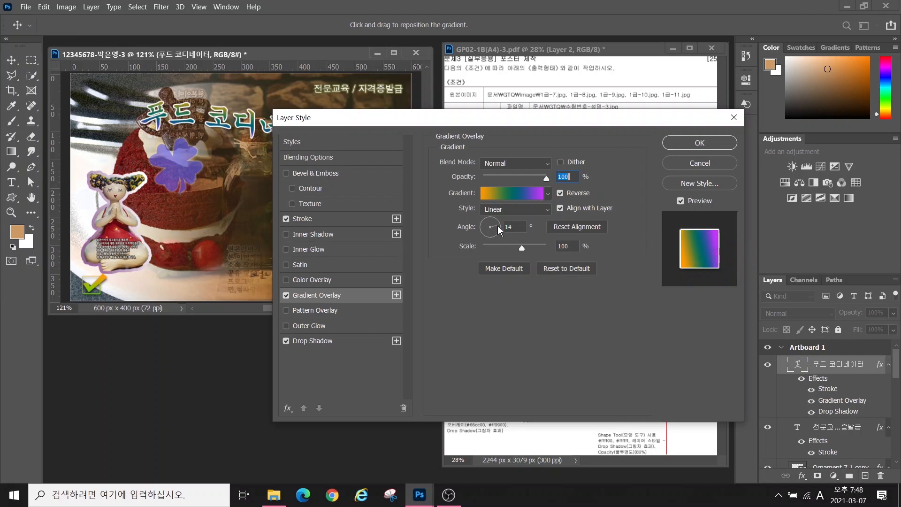
pyautogui.click(484, 229)
# Confirm the new gradient angle, then add 'Food Coordinator' in Arial 25 pt beside the title
pyautogui.click(723, 145)
pyautogui.press('t')
pyautogui.click(153, 215)
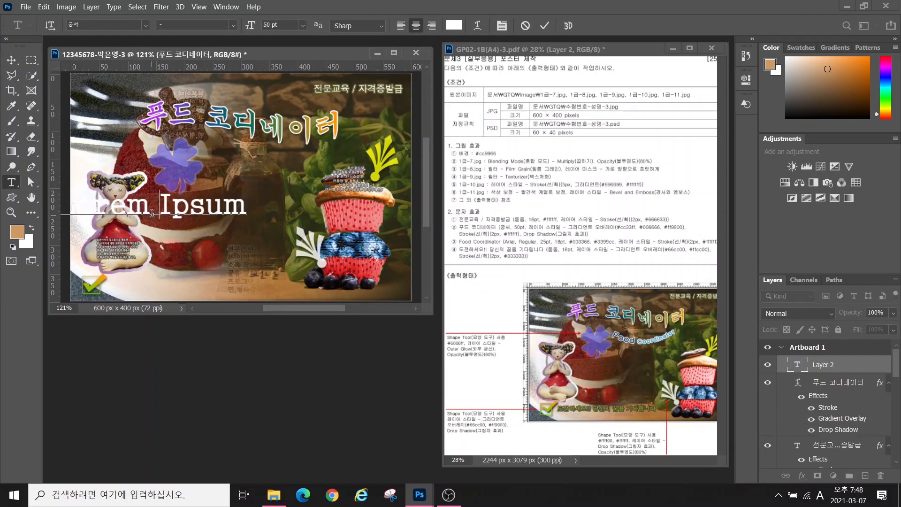
pyautogui.write('Food Coordinator')
pyautogui.hotkey('ctrl', 'Return')
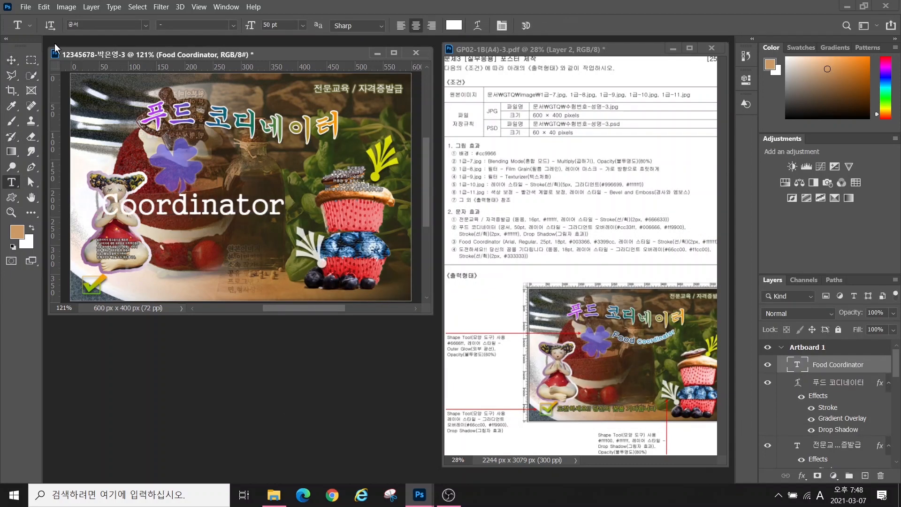
pyautogui.click(147, 26)
pyautogui.write('Arial')
pyautogui.press('Return')
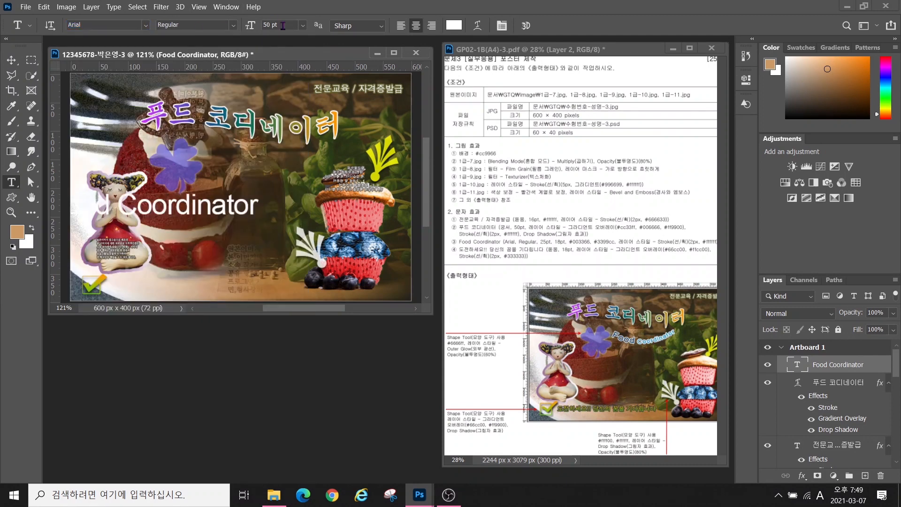
pyautogui.moveTo(283, 25); pyautogui.dragTo(187, 27)
pyautogui.write('25')
pyautogui.press('Return')
pyautogui.click(11, 62)
pyautogui.moveTo(170, 205); pyautogui.dragTo(253, 195)
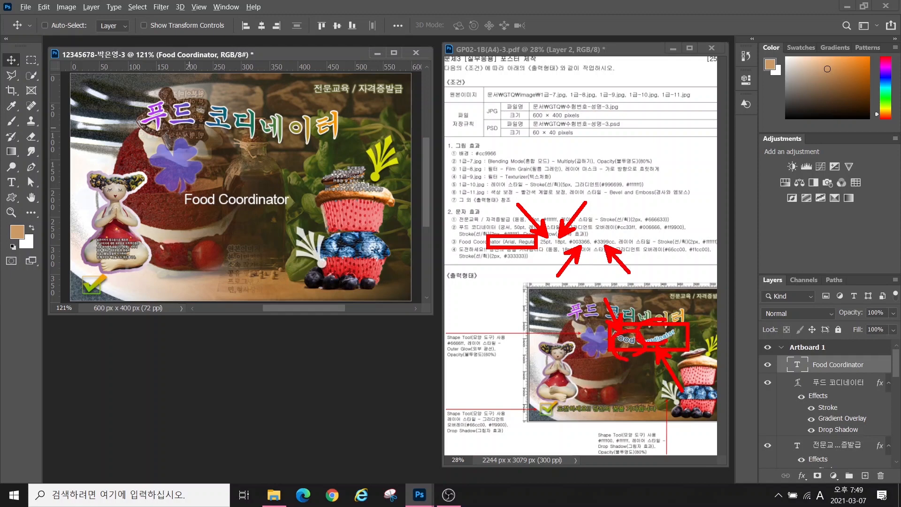
# Make 'Coordinator' 18 pt in #3399cc and colour 'Food' navy #003366
pyautogui.press('Escape')
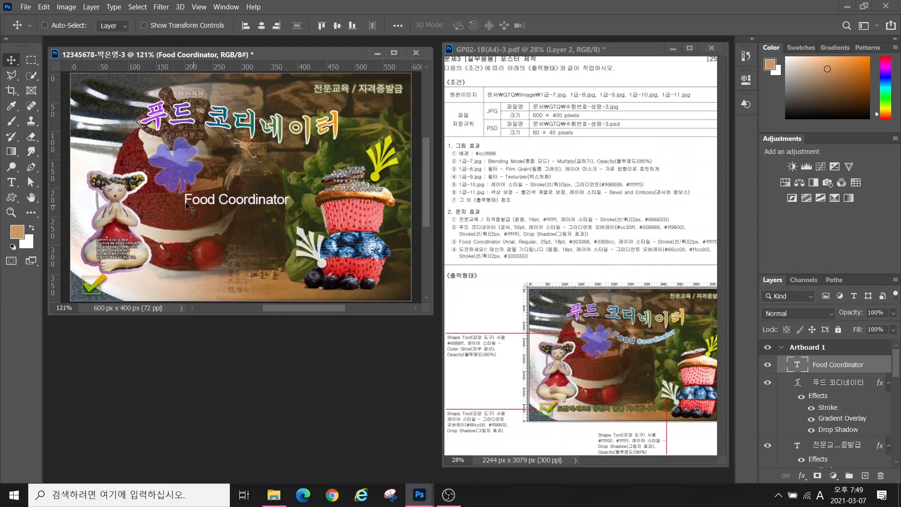
pyautogui.click(12, 183)
pyautogui.moveTo(219, 200); pyautogui.dragTo(314, 207)
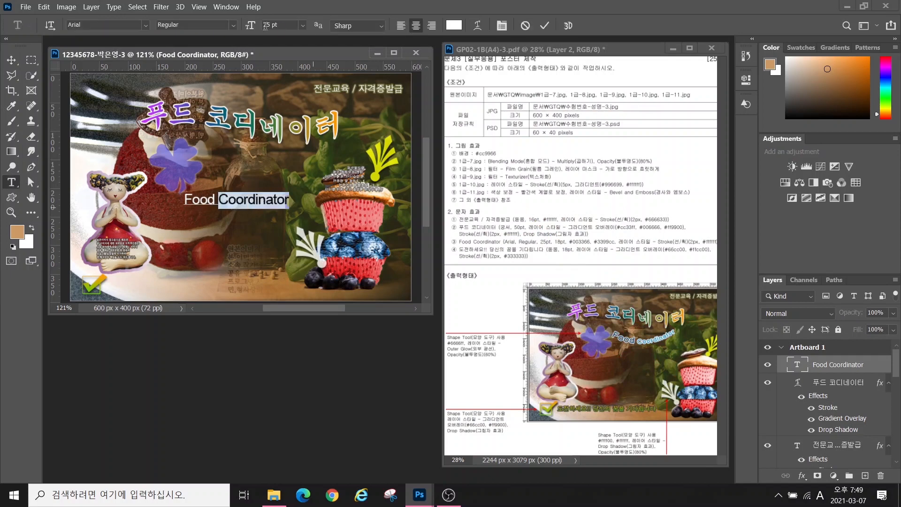
pyautogui.click(266, 26)
pyautogui.write('18')
pyautogui.press('Return')
pyautogui.click(454, 26)
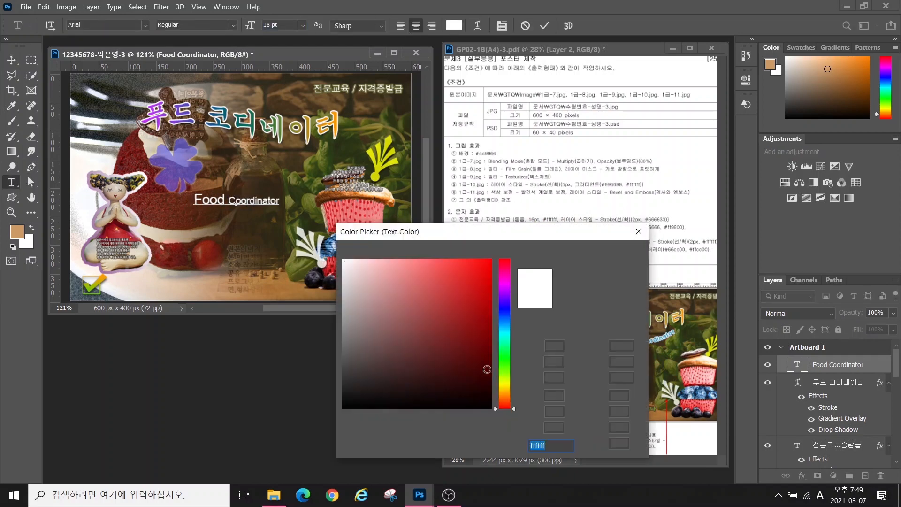
pyautogui.write('3399cc')
pyautogui.press('Return')
pyautogui.moveTo(194, 200); pyautogui.dragTo(270, 171)
pyautogui.click(454, 26)
pyautogui.write('003366')
pyautogui.press('Return')
pyautogui.click(12, 59)
# Add a Stroke layer effect to the Food Coordinator caption
pyautogui.click(802, 475)
pyautogui.click(819, 393)
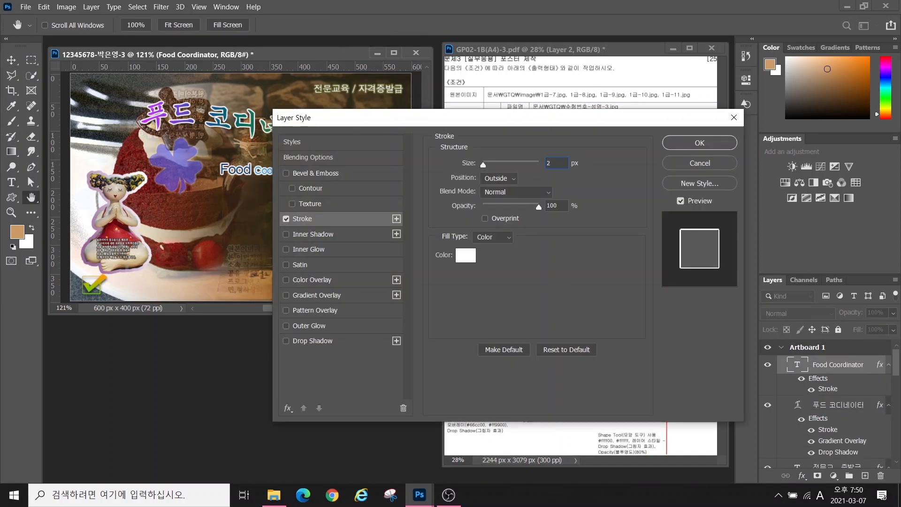
pyautogui.click(667, 144)
# Warp the caption with Arc at about -43% bend and move it up beneath the title
pyautogui.press('t')
pyautogui.click(478, 25)
pyautogui.click(473, 172)
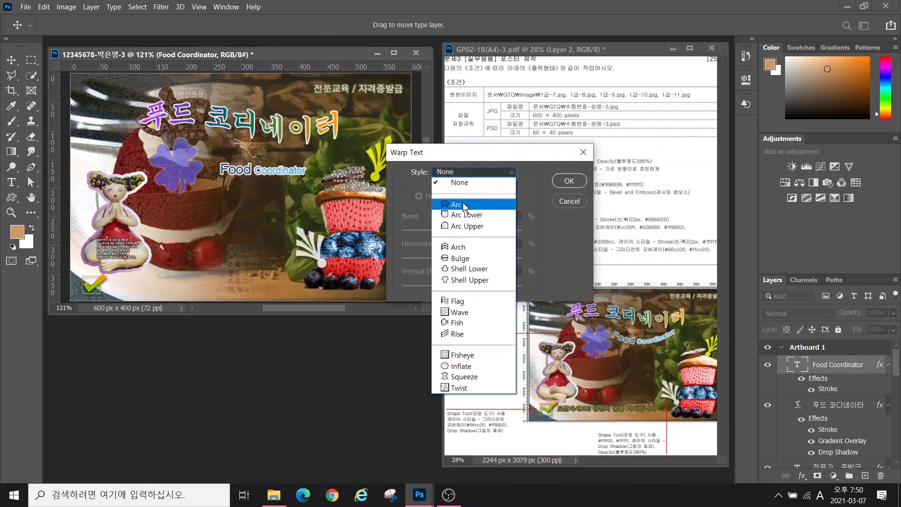
pyautogui.click(457, 206)
pyautogui.moveTo(493, 235); pyautogui.dragTo(452, 235)
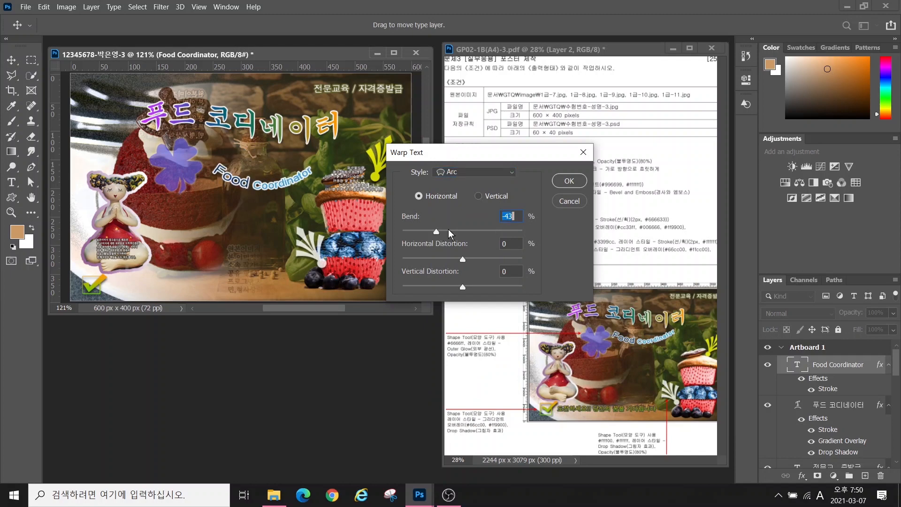
pyautogui.click(569, 182)
pyautogui.click(10, 61)
pyautogui.moveTo(272, 181); pyautogui.dragTo(275, 163)
# Start a new text line near the bottom of the poster with Korean input
pyautogui.click(12, 181)
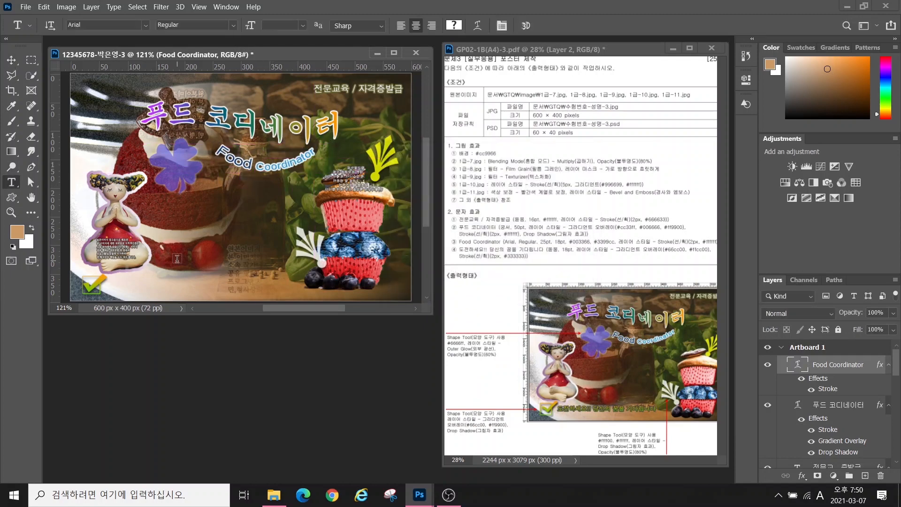
pyautogui.click(177, 260)
pyautogui.press('Hangul')
# Type '도전하세요!! 당신의 꿈을 기다립니다' beside the check mark in 돋움 18 pt
pyautogui.write('도전하세요!! 당신의 꿈을 기다립니다')
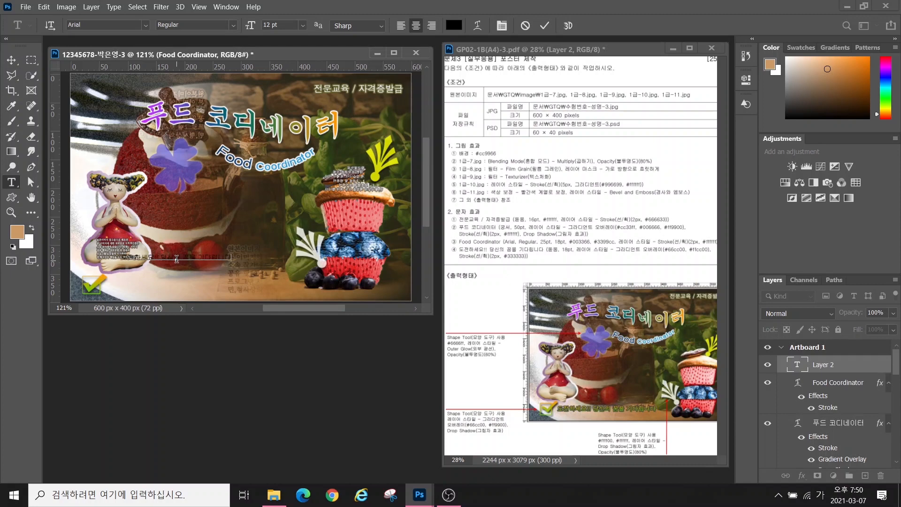
pyautogui.hotkey('ctrl', 'Return')
pyautogui.click(11, 60)
pyautogui.moveTo(164, 254); pyautogui.dragTo(150, 281)
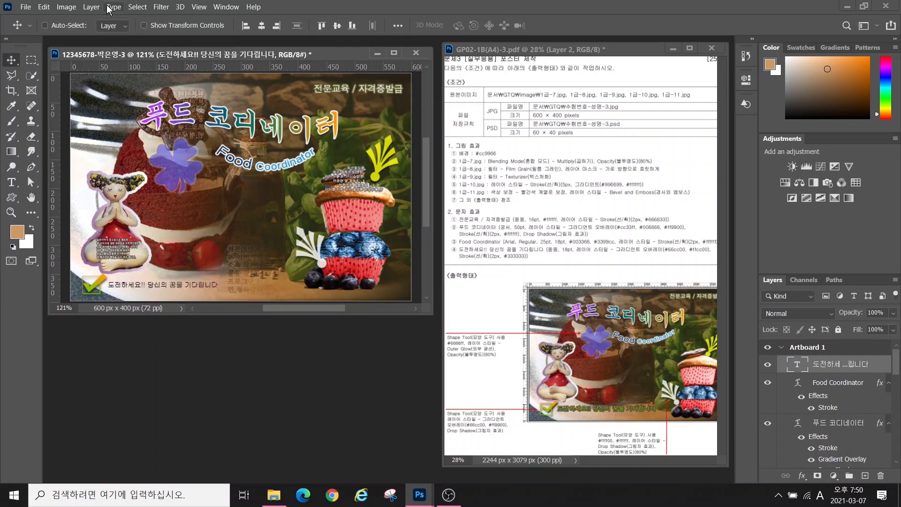
pyautogui.click(11, 182)
pyautogui.click(145, 26)
pyautogui.click(113, 95)
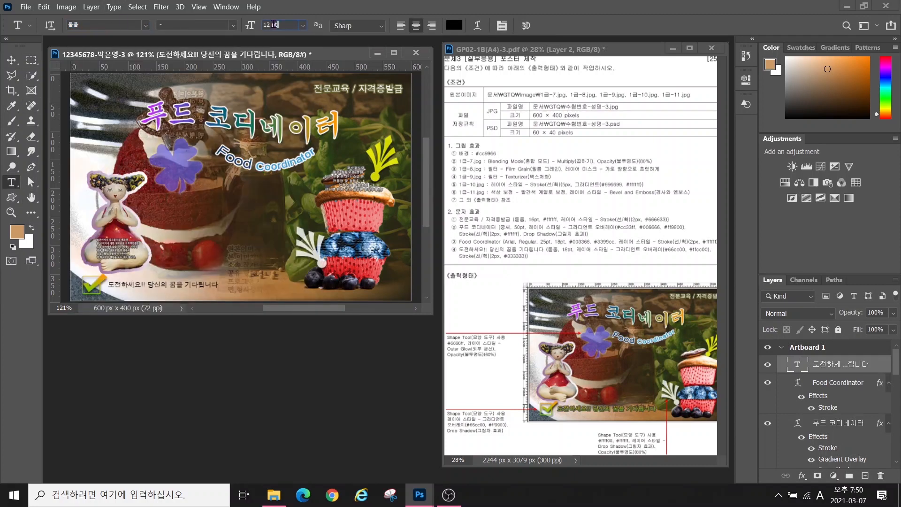
pyautogui.doubleClick(272, 25)
pyautogui.write('18')
pyautogui.press('Return')
# Add a two-stop Gradient Overlay from 66cc00 to ffcc00 to the line
pyautogui.click(802, 477)
pyautogui.click(817, 443)
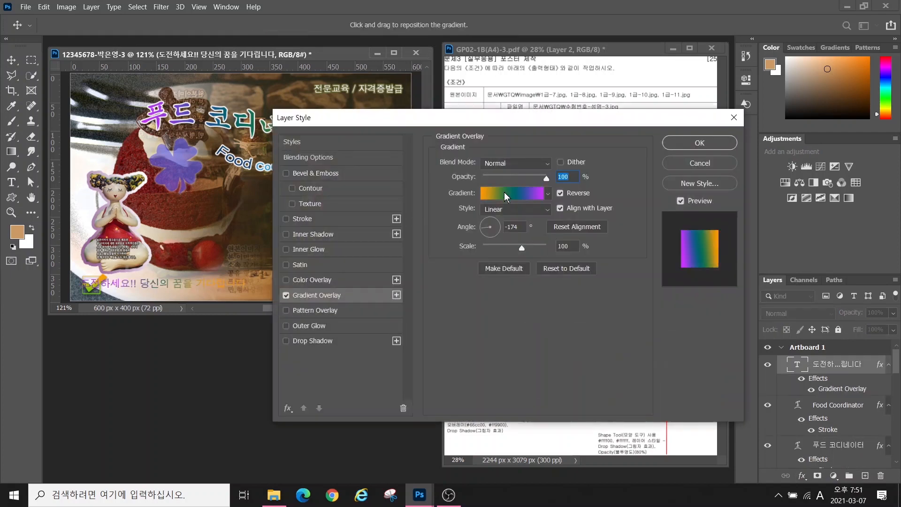
pyautogui.click(507, 194)
pyautogui.moveTo(446, 362); pyautogui.dragTo(442, 390)
pyautogui.doubleClick(330, 364)
pyautogui.write('66cc00')
pyautogui.press('Return')
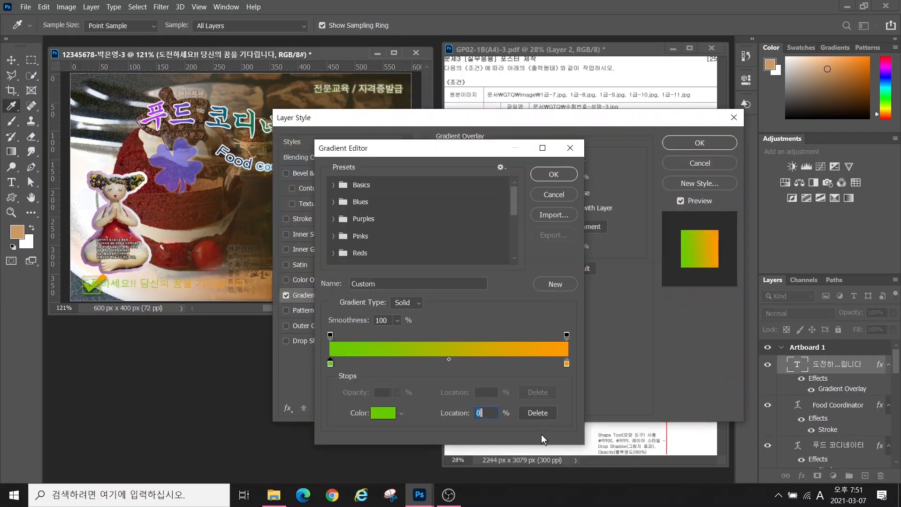
pyautogui.doubleClick(565, 365)
pyautogui.write('ffcc00')
pyautogui.press('Return')
pyautogui.click(554, 174)
# Add a dark grey #333333 Stroke to the line and apply the effects
pyautogui.click(306, 218)
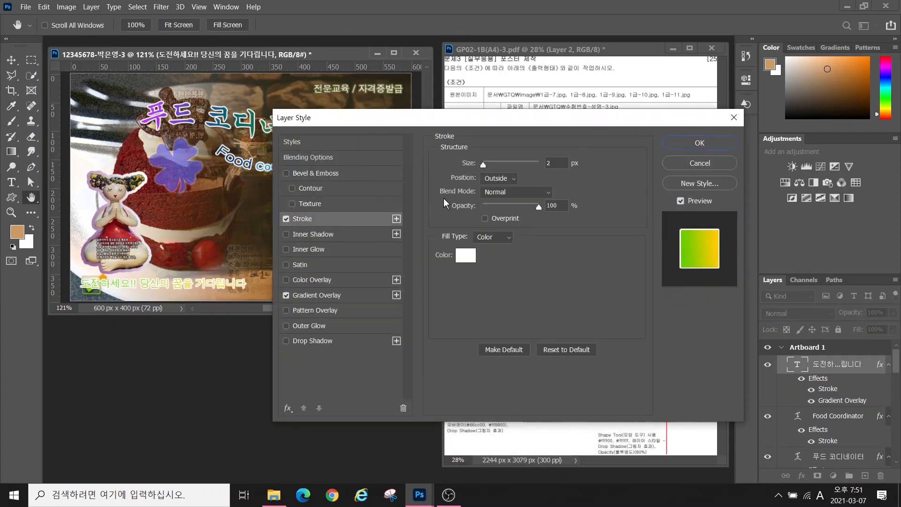
pyautogui.click(466, 256)
pyautogui.write('333333')
pyautogui.press('Return')
pyautogui.click(694, 143)
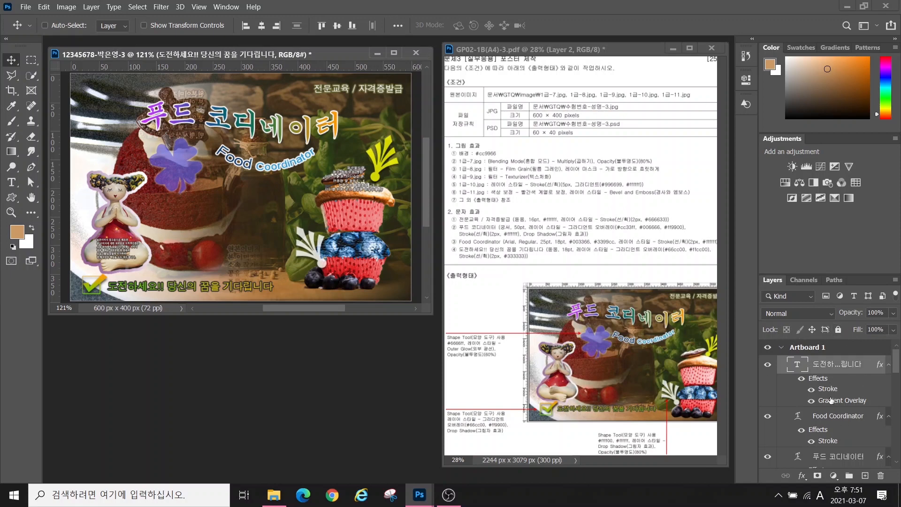
# Save a JPEG copy of the poster
pyautogui.moveTo(896, 366); pyautogui.dragTo(890, 345)
pyautogui.click(26, 7)
pyautogui.click(33, 130)
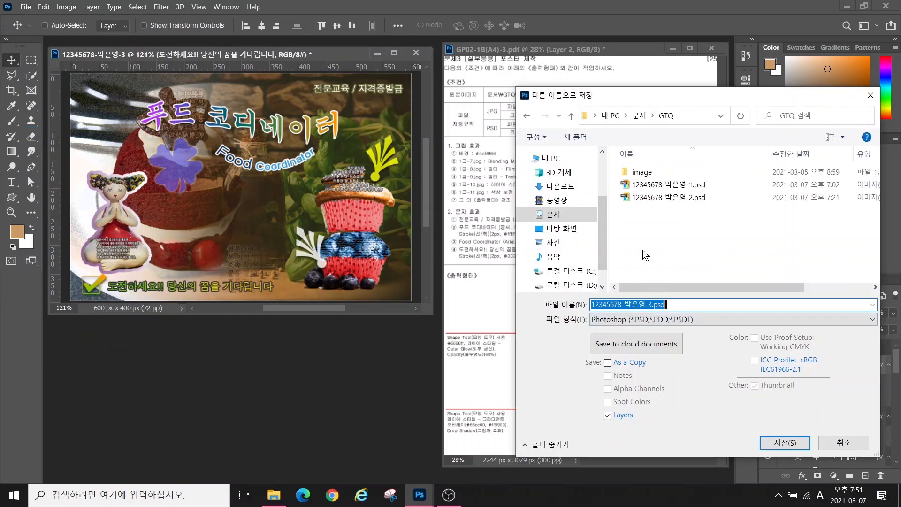
pyautogui.click(635, 319)
pyautogui.click(616, 204)
pyautogui.click(785, 443)
pyautogui.click(514, 113)
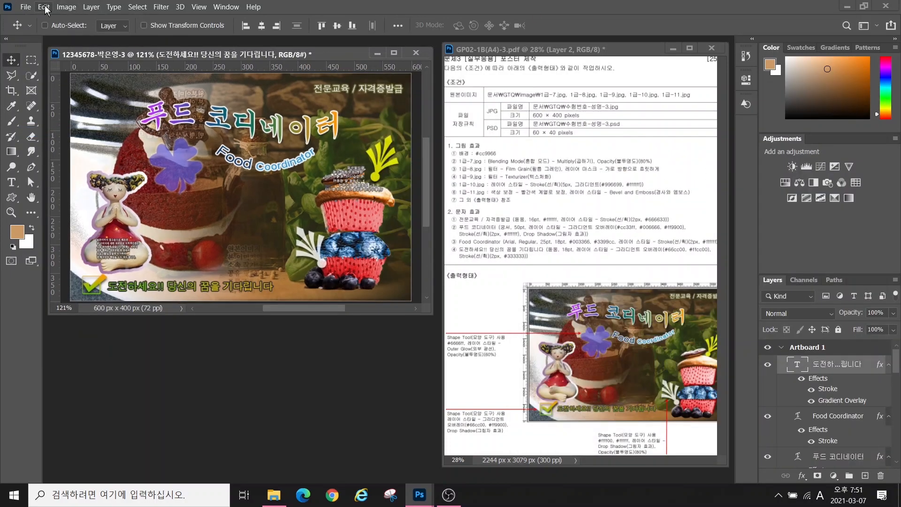
# Resize the image to 60 px wide and save it as a PSD
pyautogui.click(66, 7)
pyautogui.click(78, 143)
pyautogui.write('600')
pyautogui.press('Return')
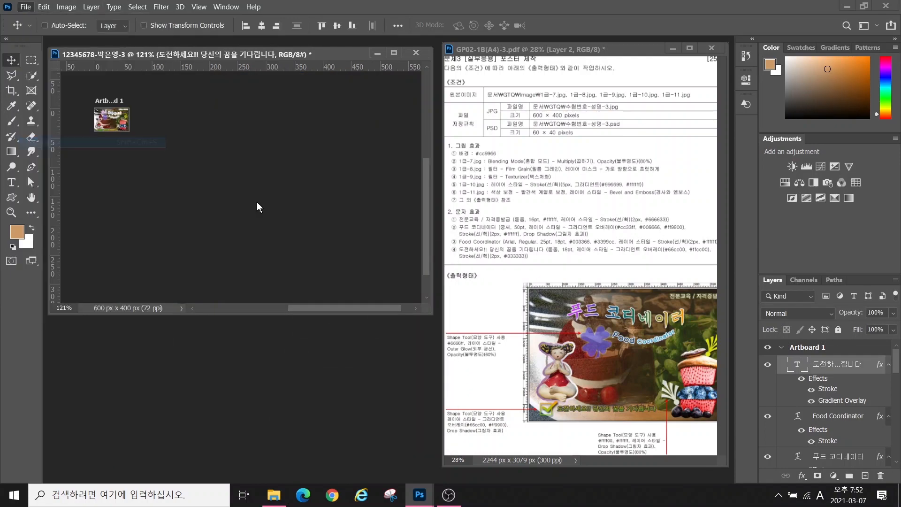
pyautogui.hotkey('ctrl', 'shift', 's')
pyautogui.press('Return')
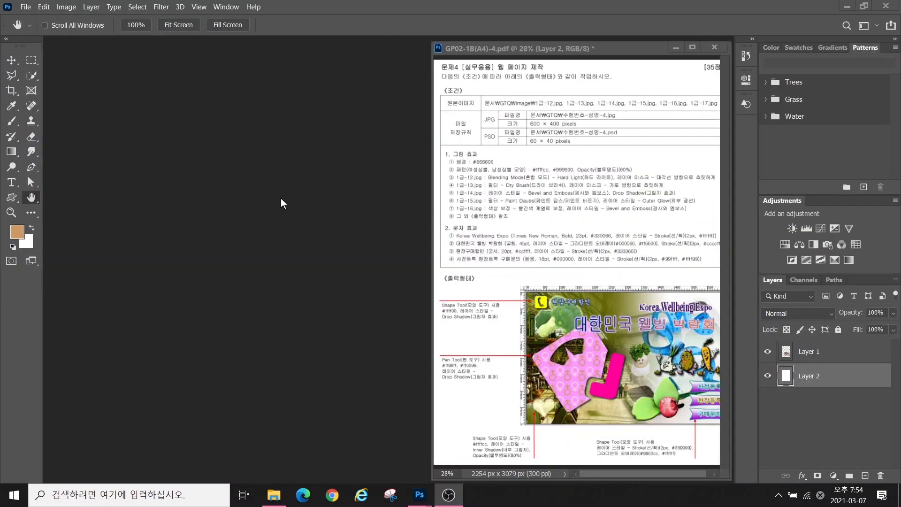
# Create a 600 × 400 px, 72 ppi document named with the candidate's ID and name
pyautogui.click(26, 7)
pyautogui.click(35, 19)
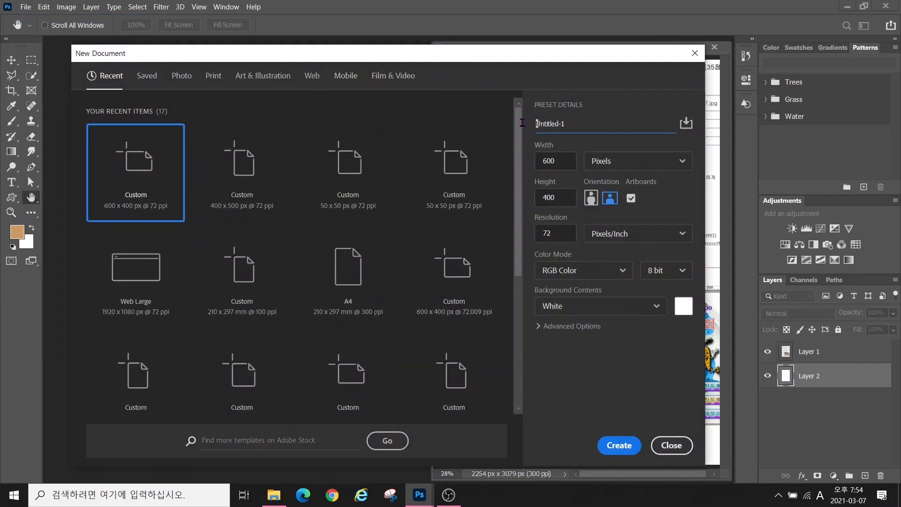
pyautogui.click(537, 133)
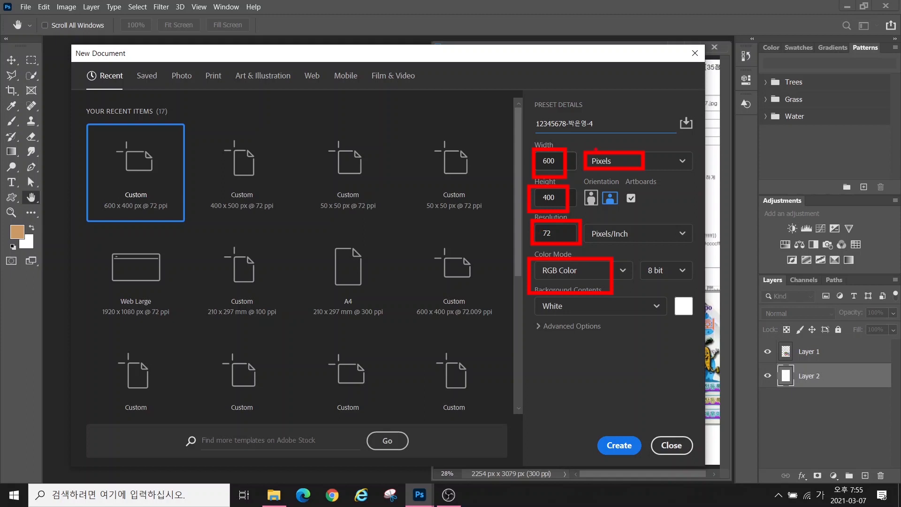
pyautogui.moveTo(594, 157); pyautogui.dragTo(572, 121)
pyautogui.moveTo(594, 157); pyautogui.dragTo(593, 117)
pyautogui.moveTo(534, 245); pyautogui.dragTo(464, 278)
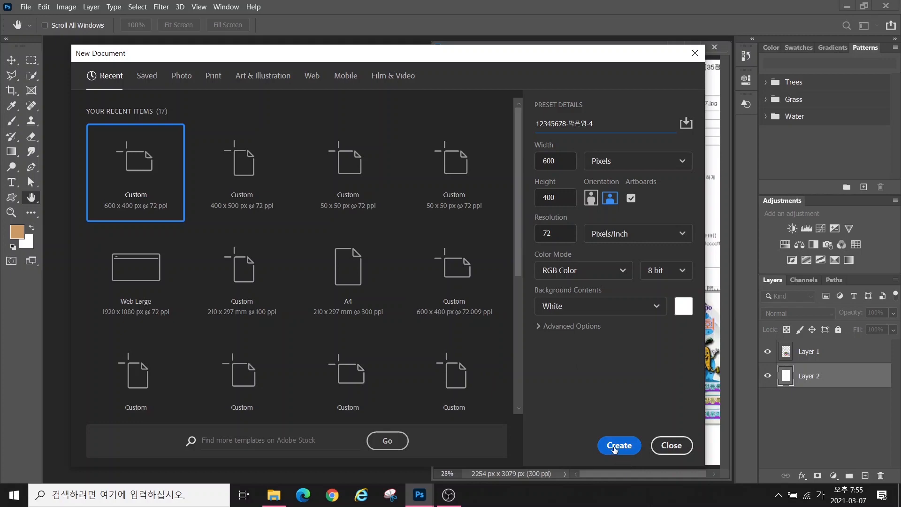
pyautogui.click(614, 450)
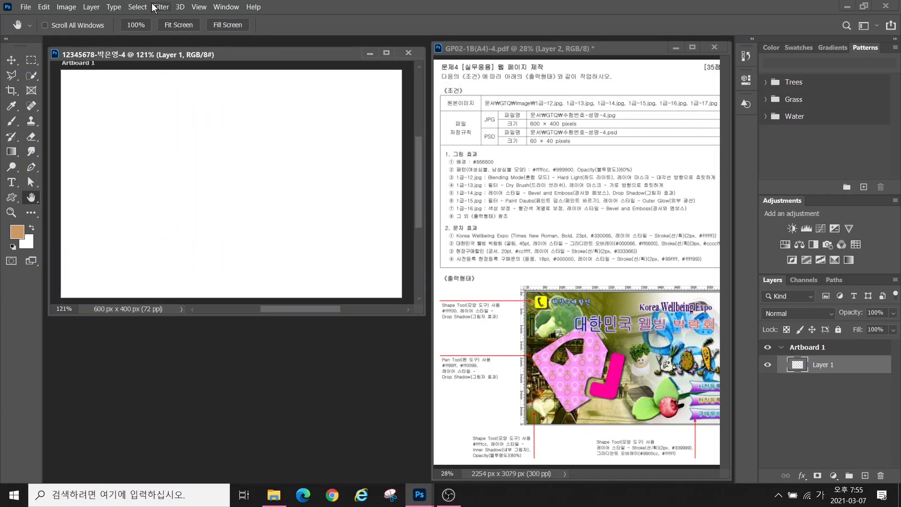
# Turn on rulers and enlarge the document window
pyautogui.click(203, 7)
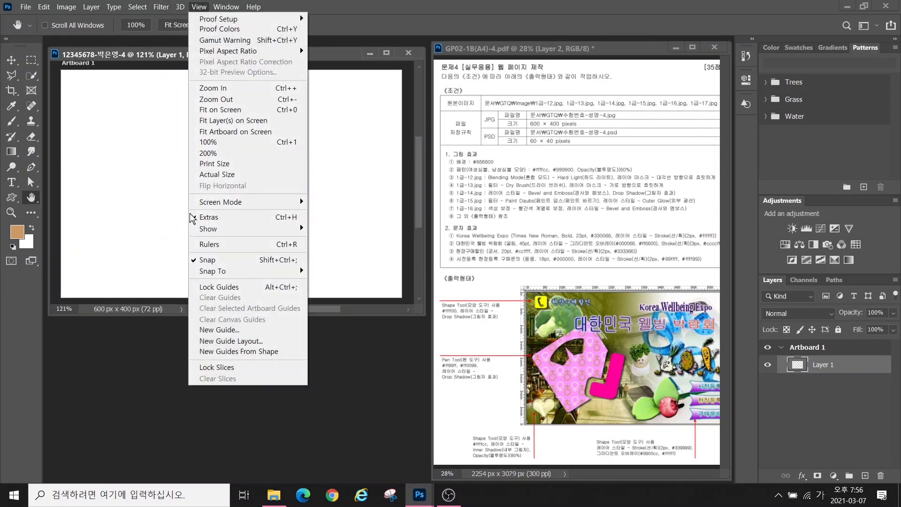
pyautogui.click(203, 242)
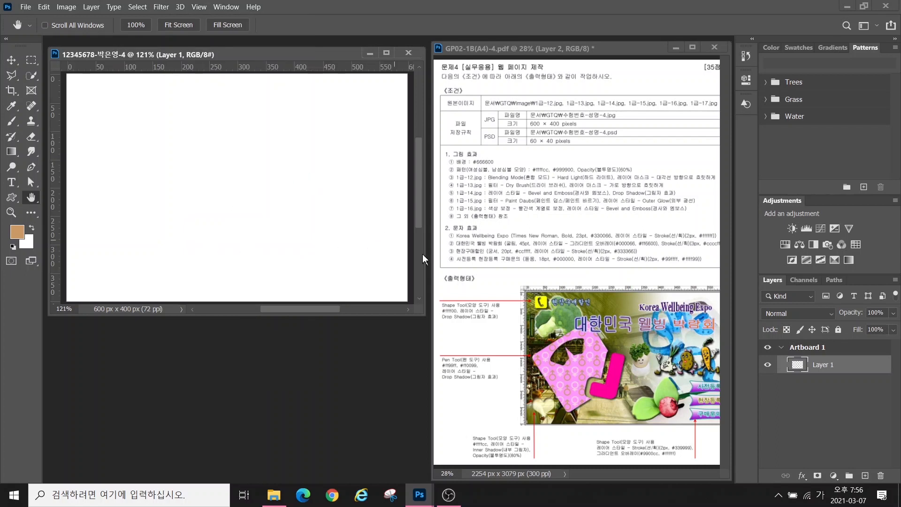
pyautogui.moveTo(419, 314); pyautogui.dragTo(423, 323)
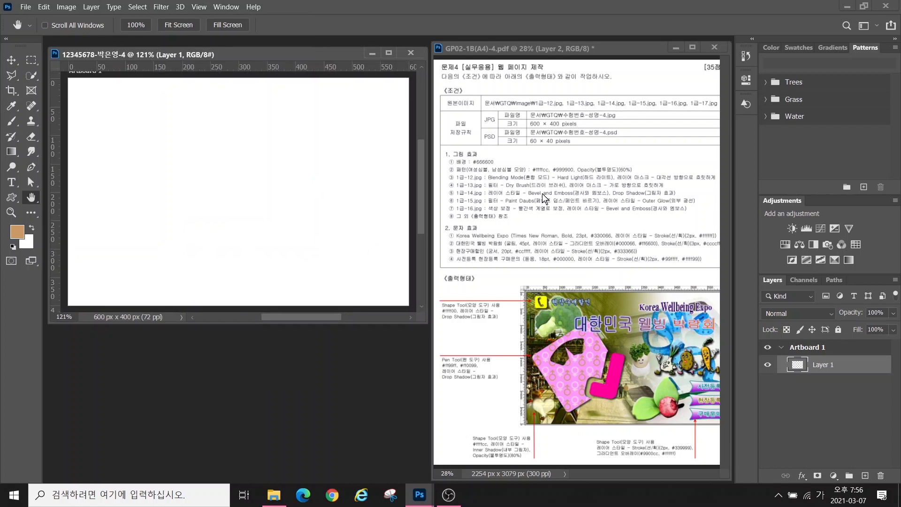
# Fill the canvas with the olive foreground colour #666600
pyautogui.click(17, 232)
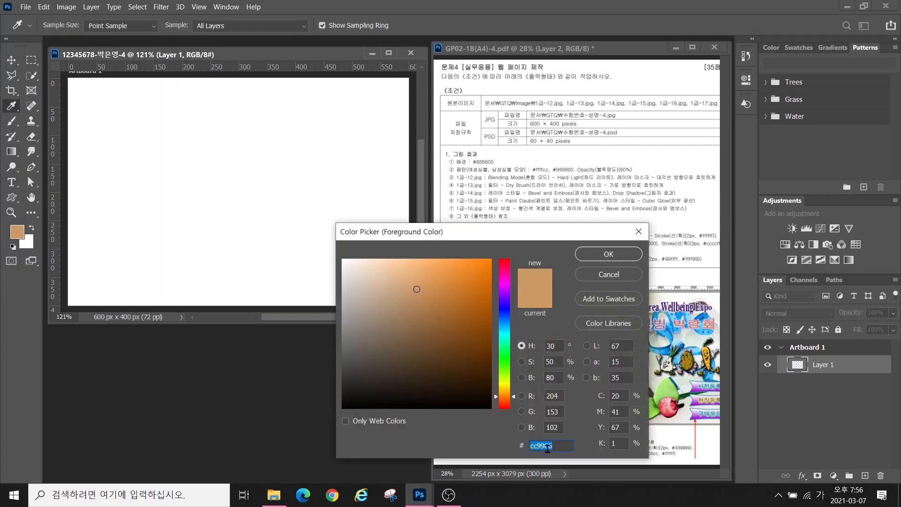
pyautogui.write('666600')
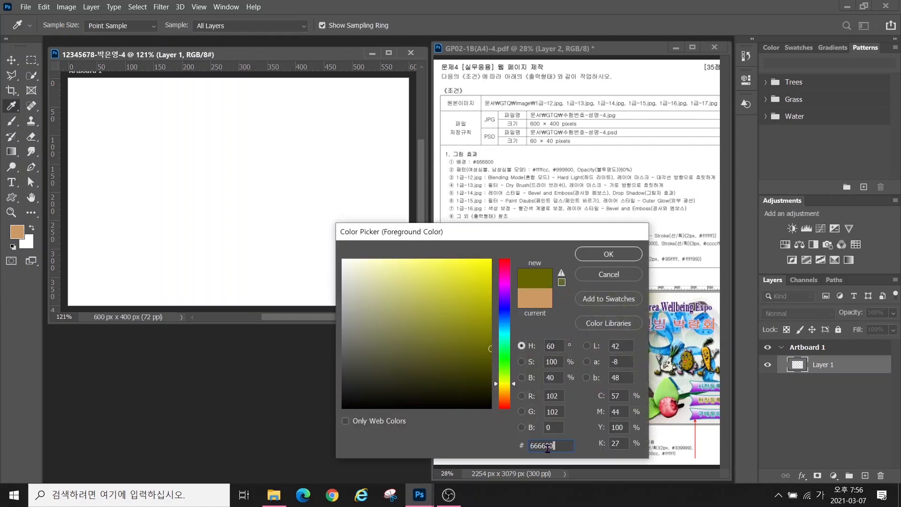
pyautogui.press('Return')
pyautogui.click(43, 7)
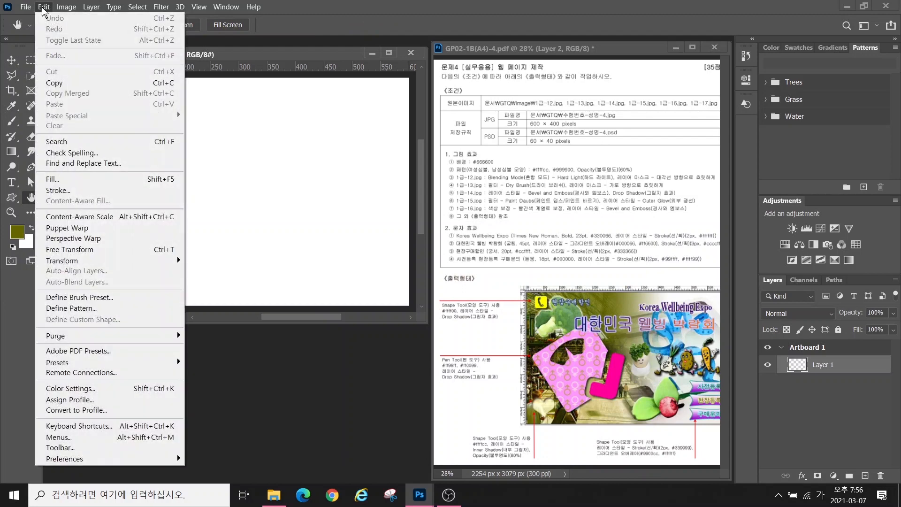
pyautogui.click(55, 191)
pyautogui.press('Return')
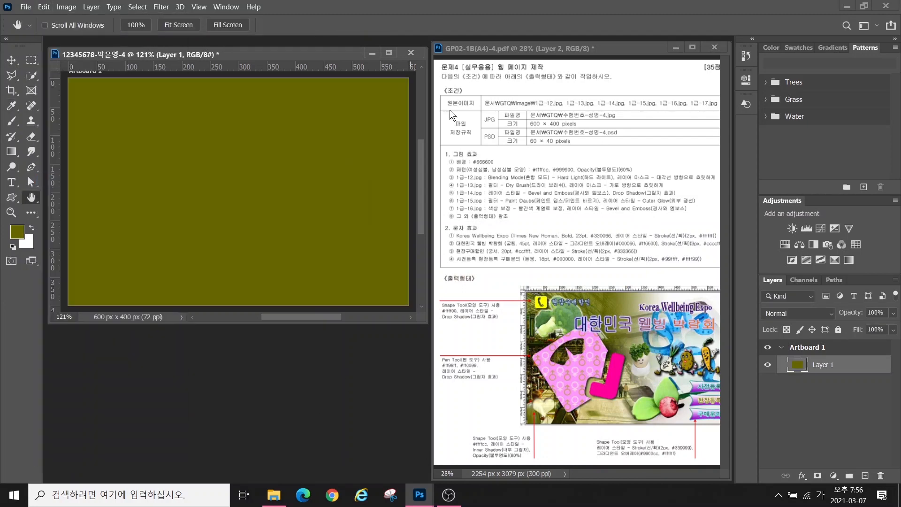
pyautogui.moveTo(448, 162)
pyautogui.mouseDown()
pyautogui.moveTo(479, 178)
pyautogui.moveTo(531, 178)
pyautogui.moveTo(519, 137)
pyautogui.mouseUp()
pyautogui.moveTo(561, 165); pyautogui.dragTo(590, 126)
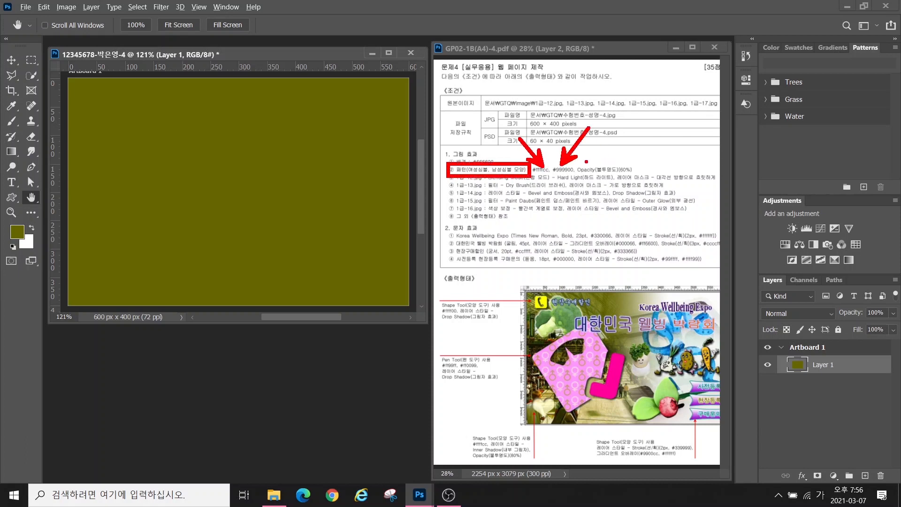
pyautogui.moveTo(586, 162); pyautogui.dragTo(638, 175)
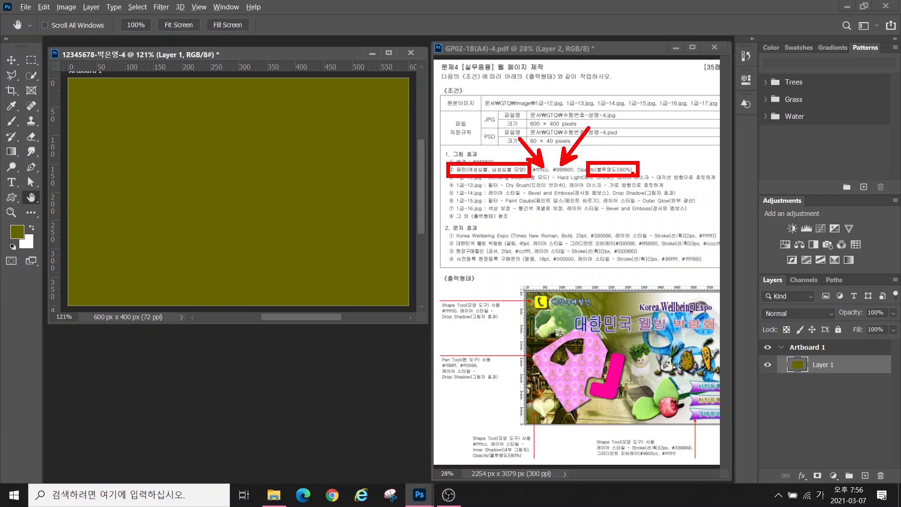
pyautogui.press('Escape')
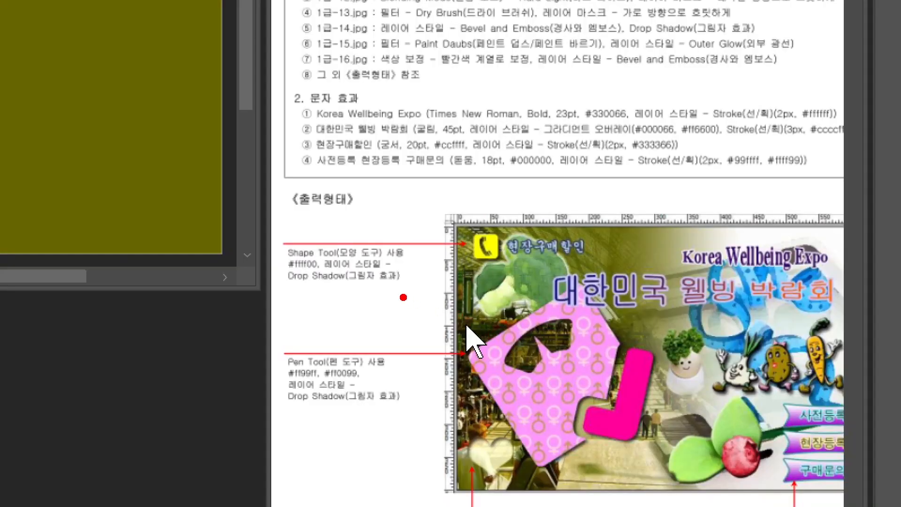
pyautogui.moveTo(427, 400); pyautogui.dragTo(607, 399)
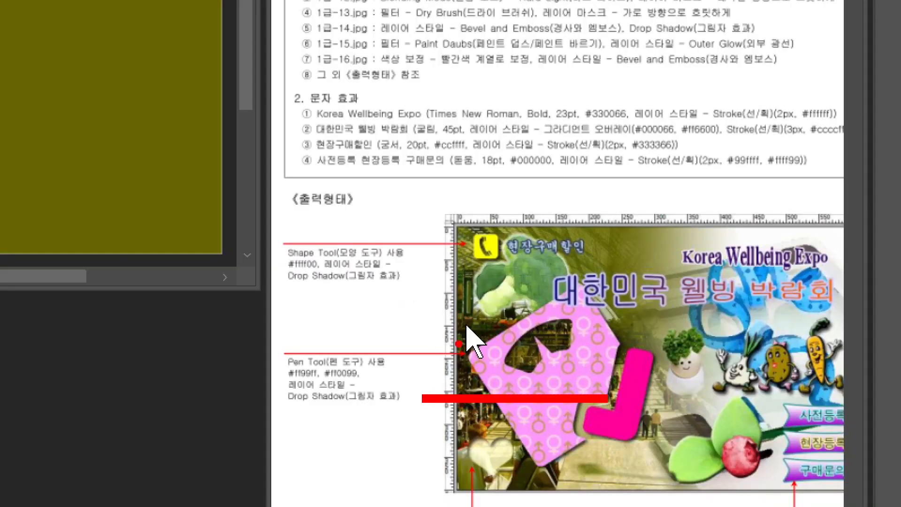
pyautogui.moveTo(434, 370); pyautogui.dragTo(638, 371)
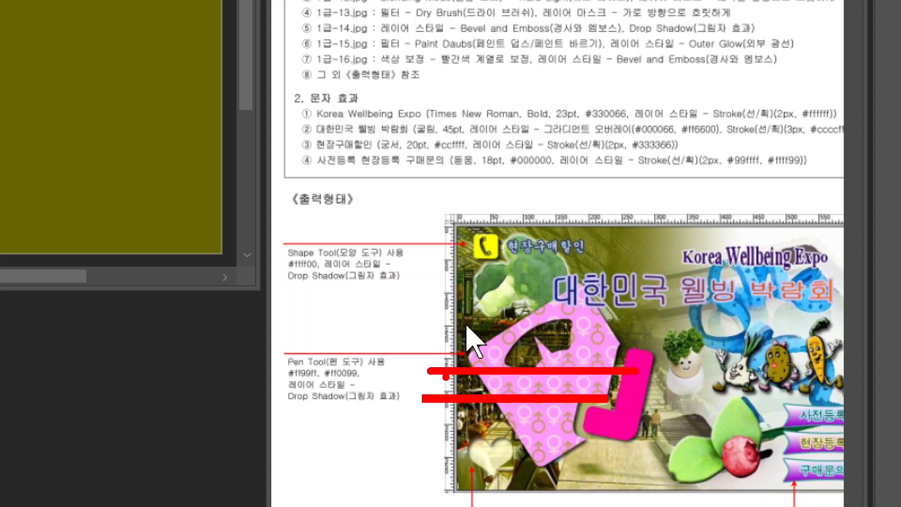
pyautogui.moveTo(434, 382); pyautogui.dragTo(456, 386)
pyautogui.moveTo(547, 387)
pyautogui.mouseDown()
pyautogui.moveTo(546, 174)
pyautogui.moveTo(575, 236)
pyautogui.moveTo(576, 391)
pyautogui.mouseUp()
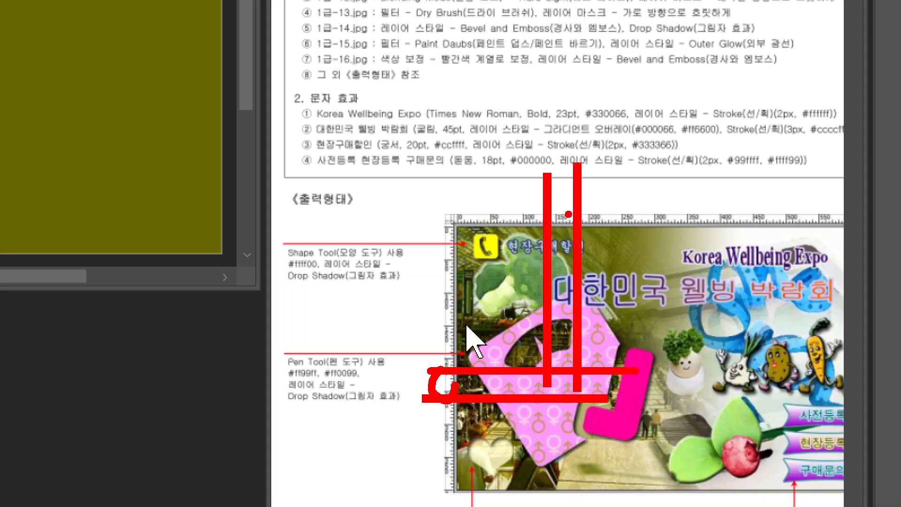
pyautogui.moveTo(569, 214)
pyautogui.mouseDown()
pyautogui.moveTo(548, 222)
pyautogui.moveTo(547, 207)
pyautogui.moveTo(569, 228)
pyautogui.mouseUp()
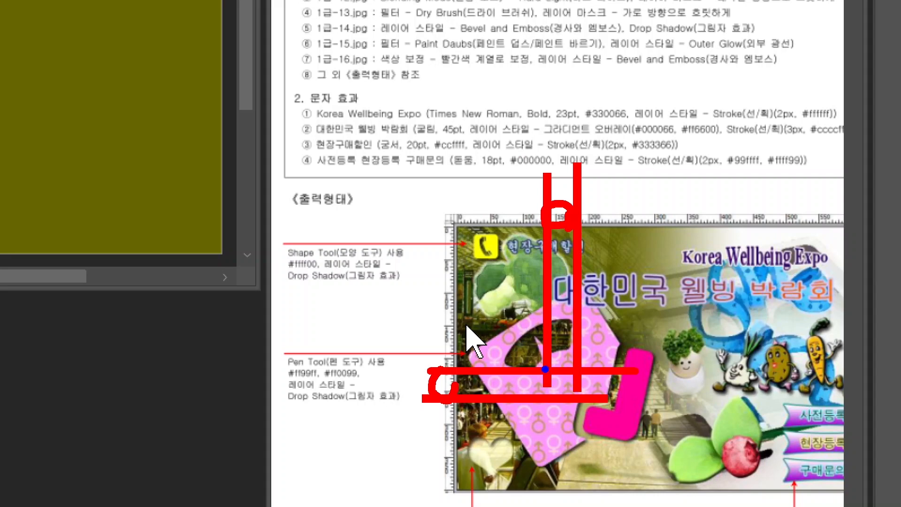
pyautogui.moveTo(543, 367); pyautogui.dragTo(582, 401)
pyautogui.press('b')
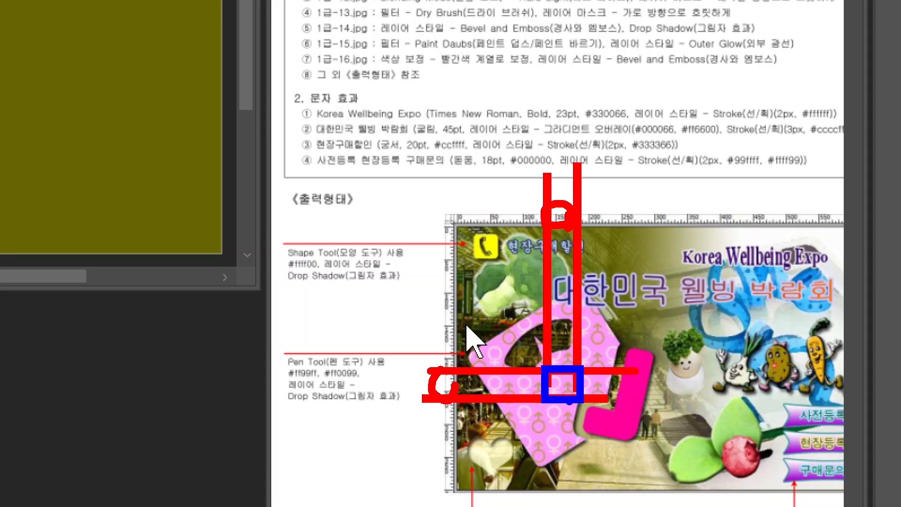
pyautogui.press('Escape')
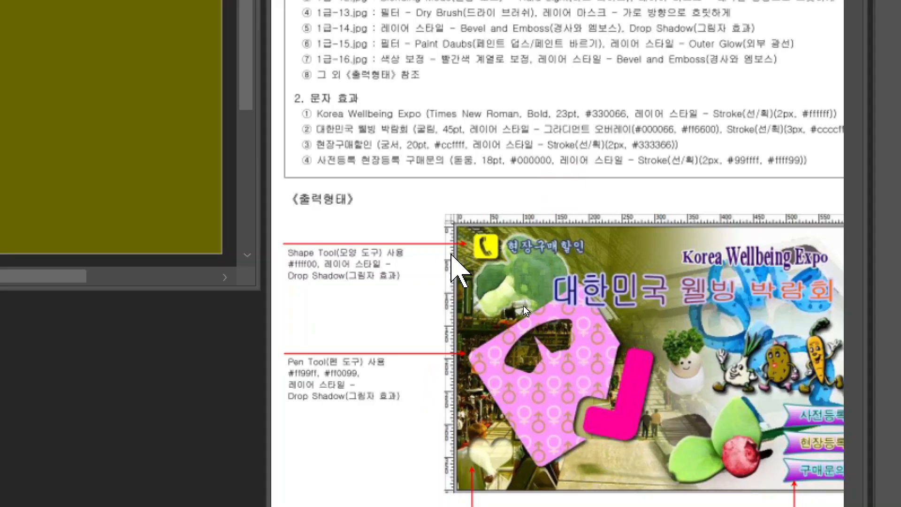
pyautogui.press('Escape')
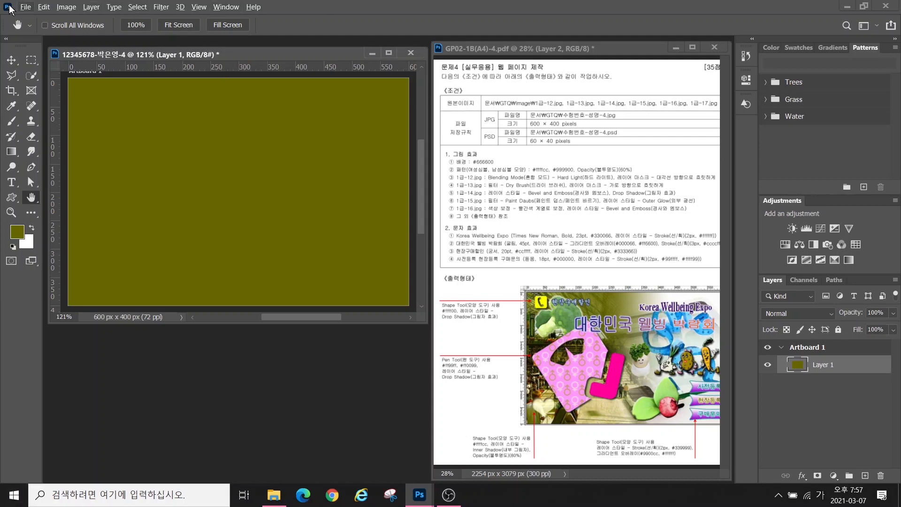
# Create a 50 × 50 px document with Transparent background contents and center its window
pyautogui.click(29, 7)
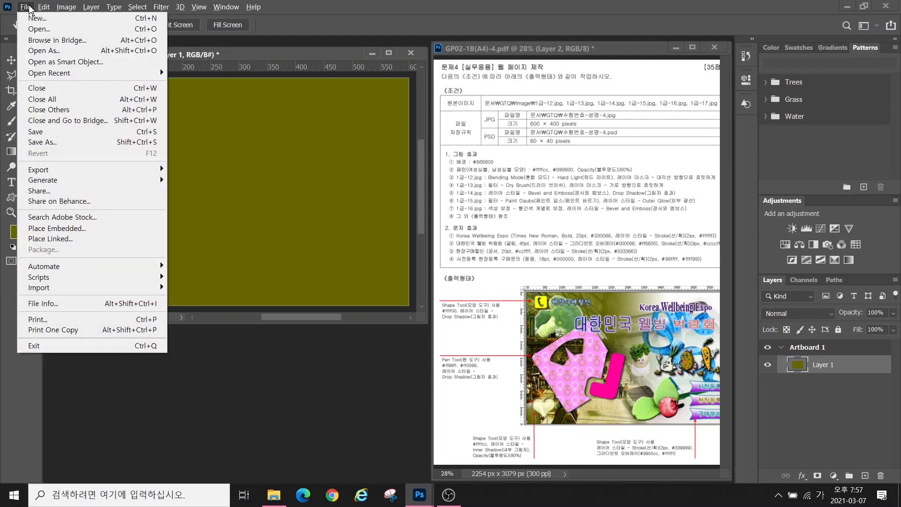
pyautogui.click(38, 18)
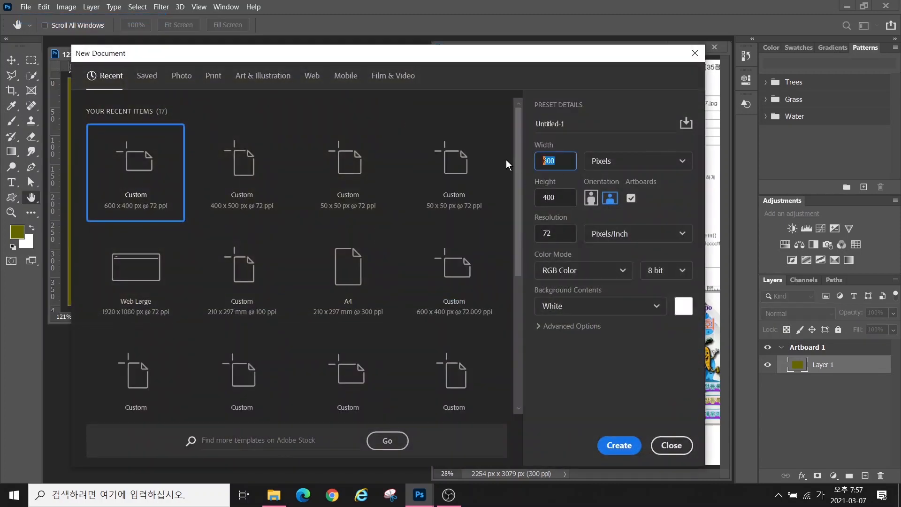
pyautogui.write('50')
pyautogui.moveTo(561, 192); pyautogui.dragTo(544, 197)
pyautogui.write('5')
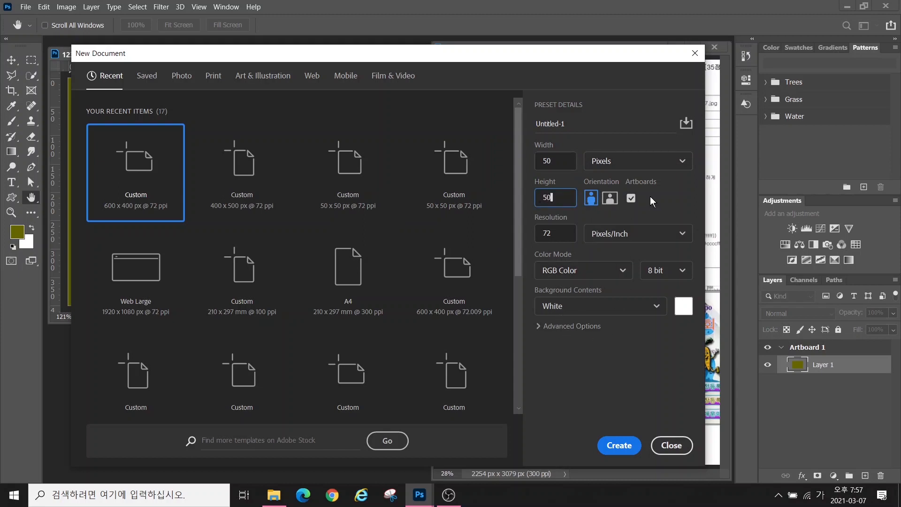
pyautogui.write('0')
pyautogui.click(565, 310)
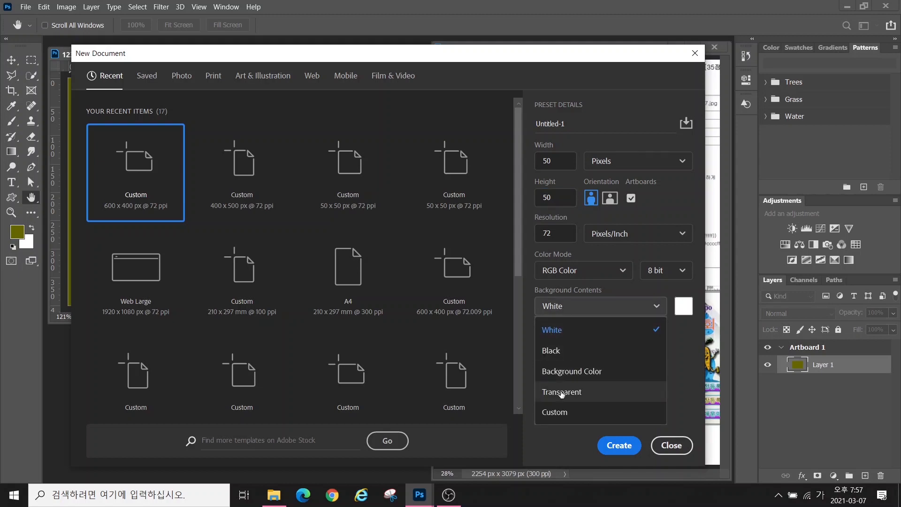
pyautogui.click(562, 392)
pyautogui.click(614, 443)
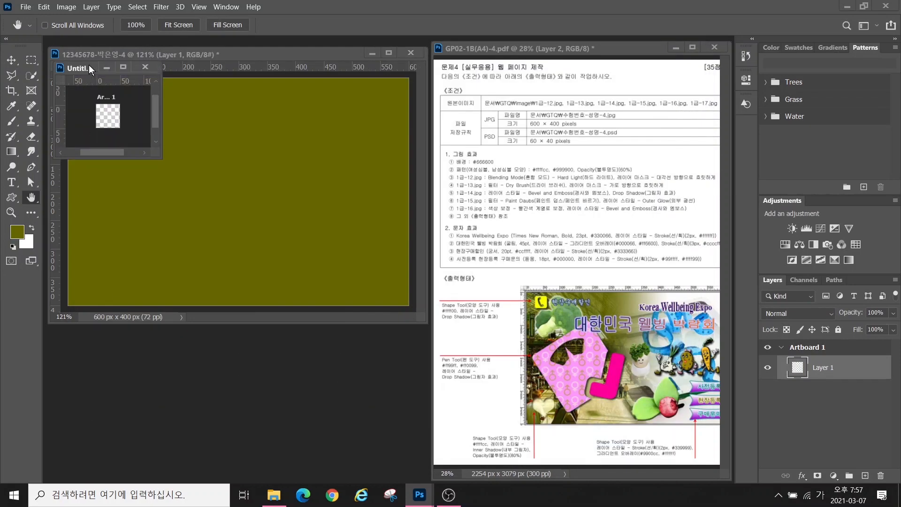
pyautogui.moveTo(89, 65); pyautogui.dragTo(229, 175)
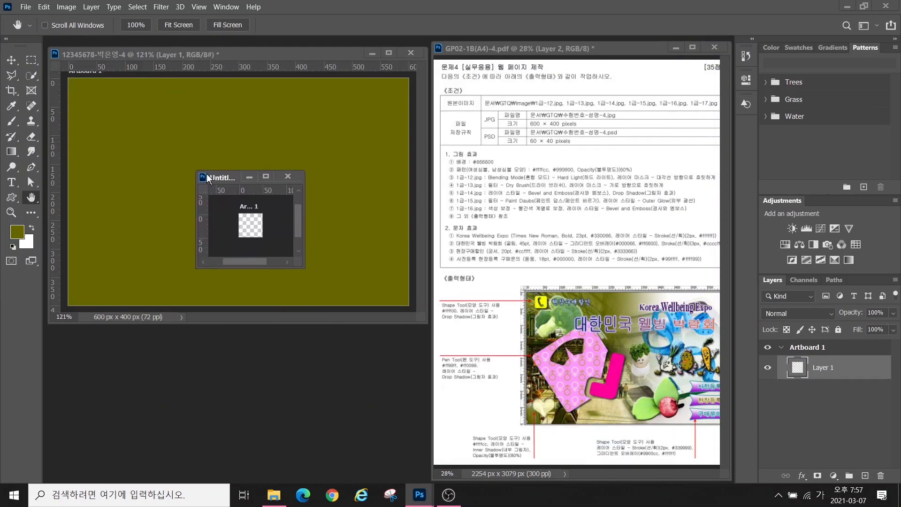
# Maximize the small document and annotate the Custom Shape tool's mode, stroke and shape options
pyautogui.doubleClick(30, 199)
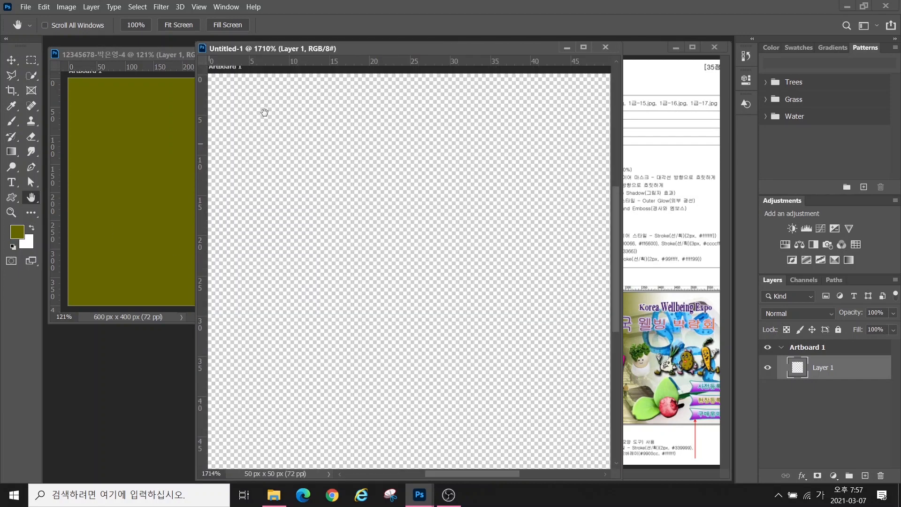
pyautogui.click(864, 6)
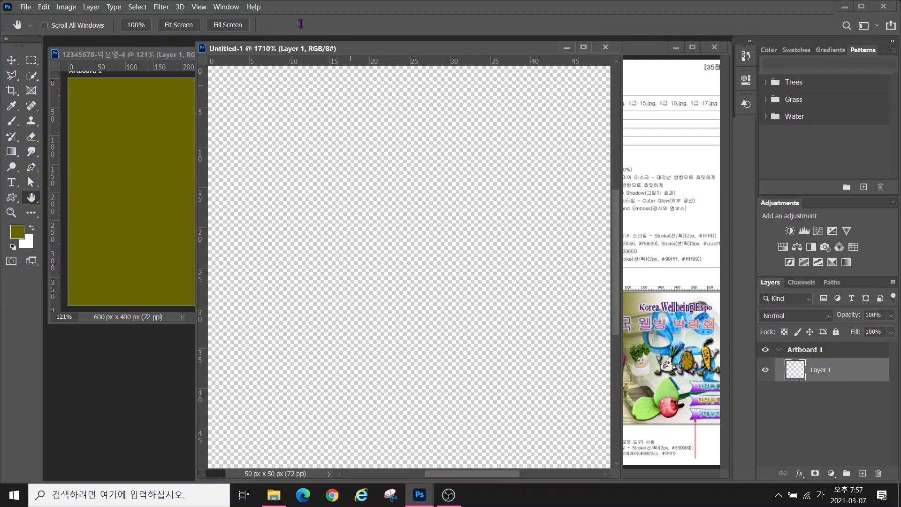
pyautogui.click(14, 199)
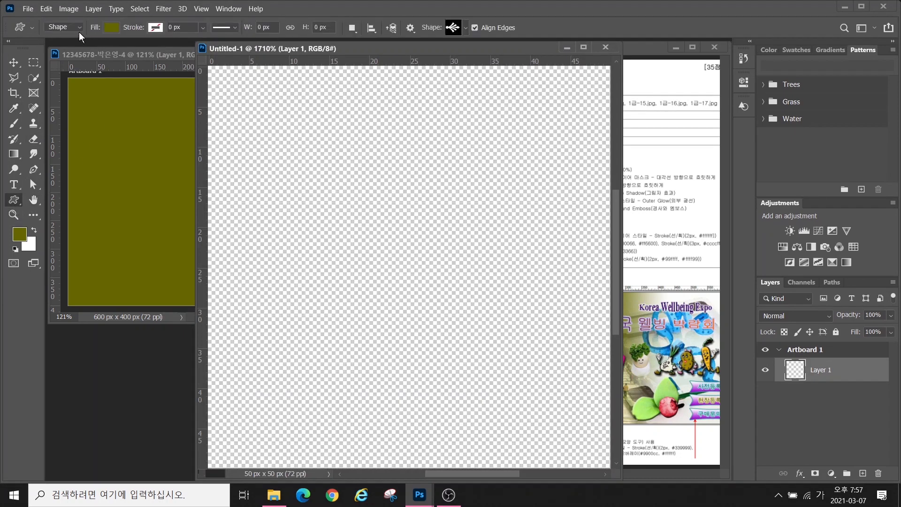
pyautogui.hotkey('alt', '2')
pyautogui.moveTo(52, 21)
pyautogui.mouseDown()
pyautogui.moveTo(74, 38)
pyautogui.moveTo(126, 42)
pyautogui.mouseUp()
pyautogui.moveTo(169, 14); pyautogui.dragTo(137, 37)
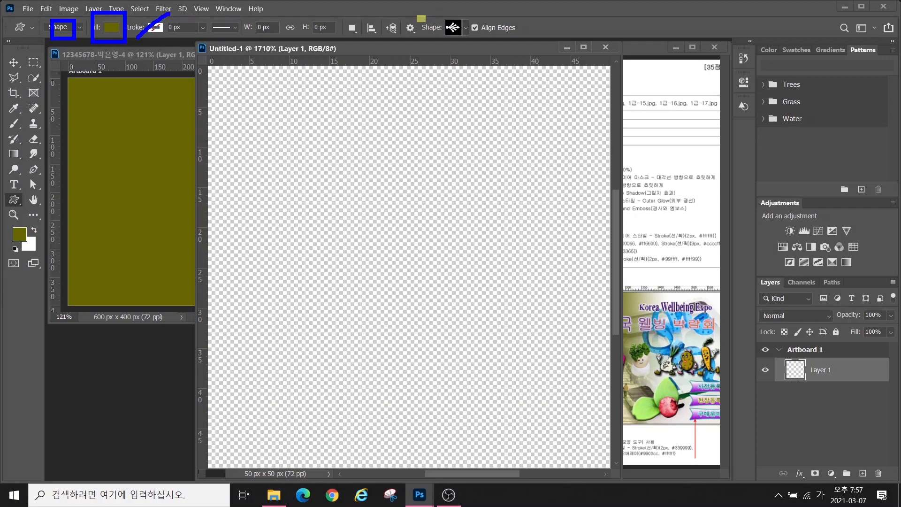
pyautogui.moveTo(418, 15); pyautogui.dragTo(480, 56)
pyautogui.press('Escape')
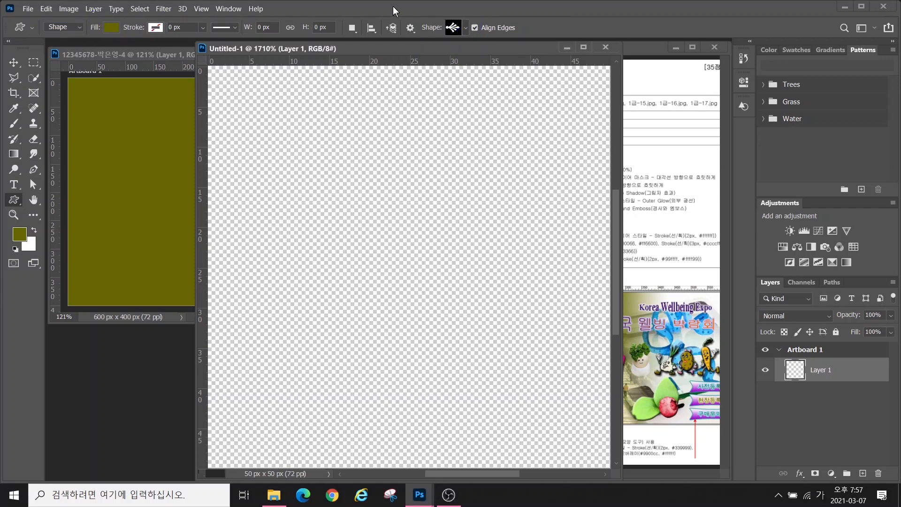
# Draw a Female Symbol shape, nudge it up-right, and fill it #ffffcc
pyautogui.click(453, 29)
pyautogui.click(337, 328)
pyautogui.doubleClick(371, 418)
pyautogui.moveTo(220, 109); pyautogui.dragTo(437, 379)
pyautogui.click(15, 62)
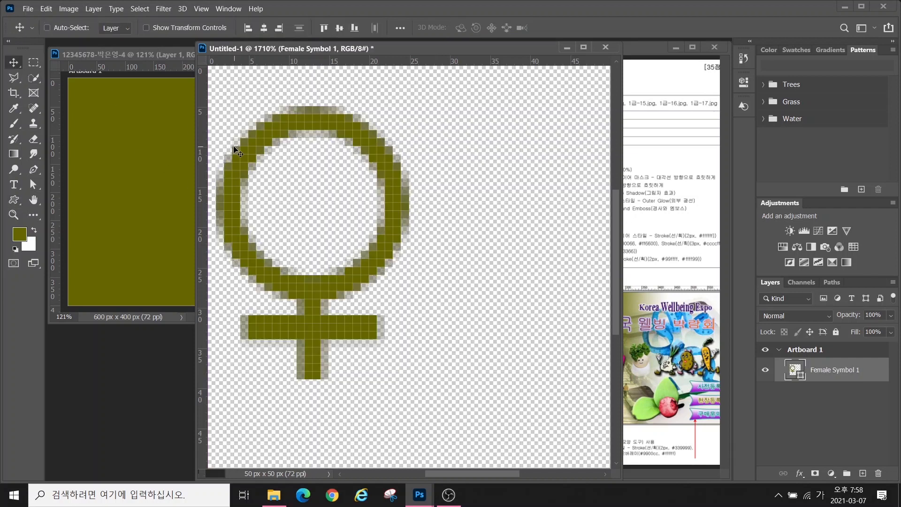
pyautogui.moveTo(236, 147); pyautogui.dragTo(255, 129)
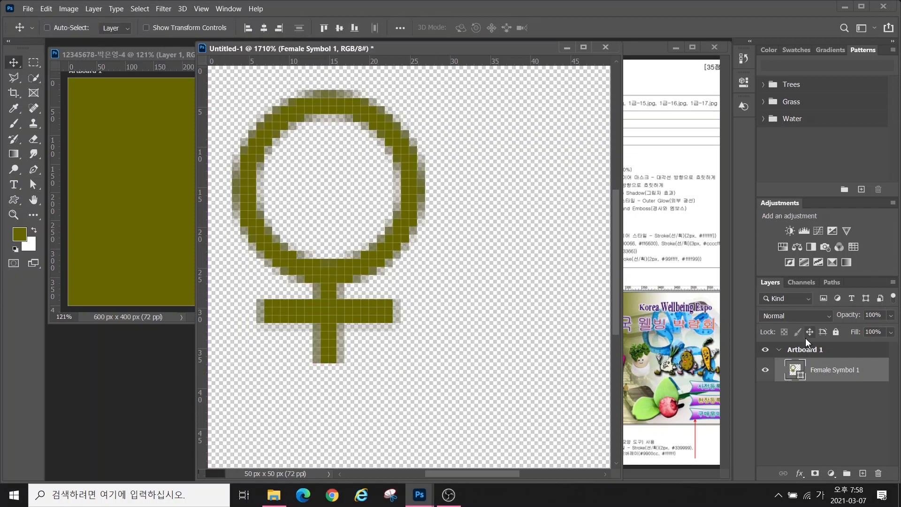
pyautogui.click(794, 369)
pyautogui.doubleClick(795, 370)
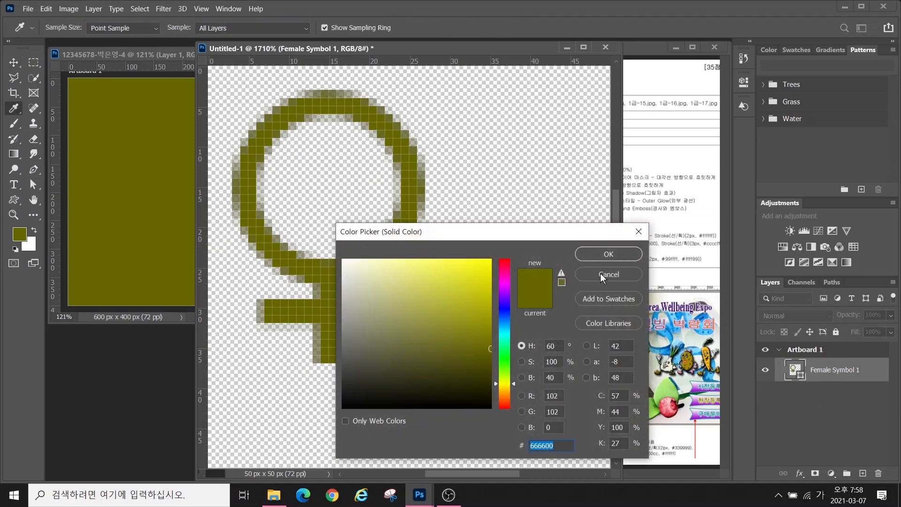
pyautogui.write('ffffcc')
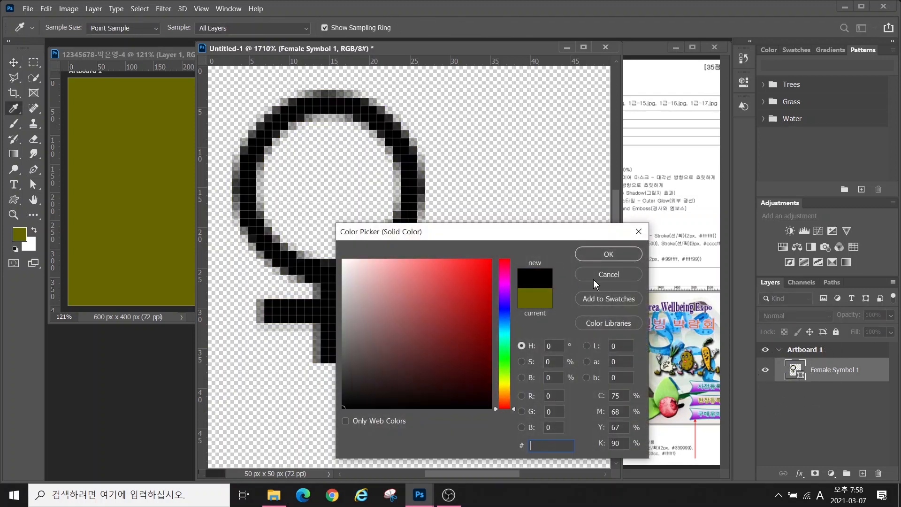
pyautogui.press('Return')
# Draw a Male Symbol beside it and rotate it -45° to stand upright
pyautogui.click(14, 200)
pyautogui.click(466, 27)
pyautogui.doubleClick(392, 418)
pyautogui.moveTo(393, 193); pyautogui.dragTo(450, 395)
pyautogui.hotkey('ctrl', 't')
pyautogui.moveTo(359, 160); pyautogui.dragTo(239, 163)
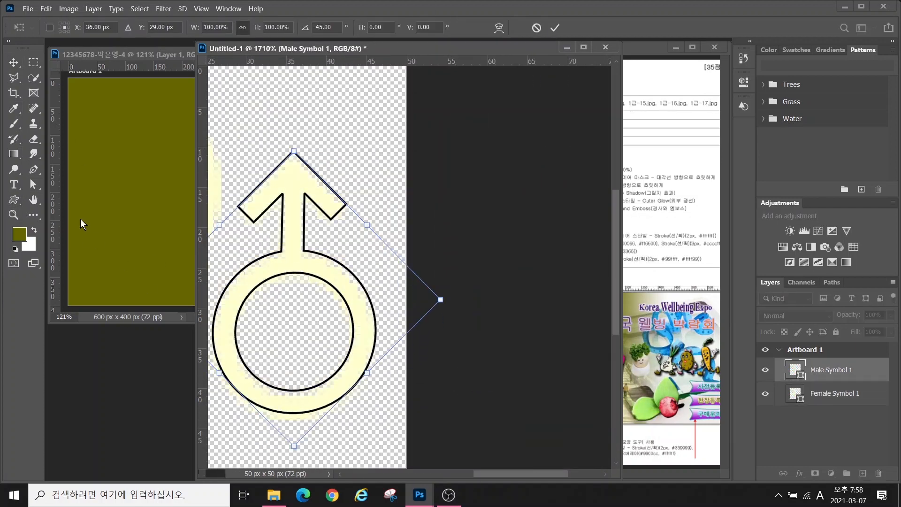
pyautogui.doubleClick(34, 200)
# Slightly enlarge and reposition the male symbol, then fill it with olive sampled from the composite
pyautogui.press('v')
pyautogui.moveTo(460, 283)
pyautogui.mouseDown()
pyautogui.moveTo(475, 306)
pyautogui.moveTo(463, 300)
pyautogui.mouseUp()
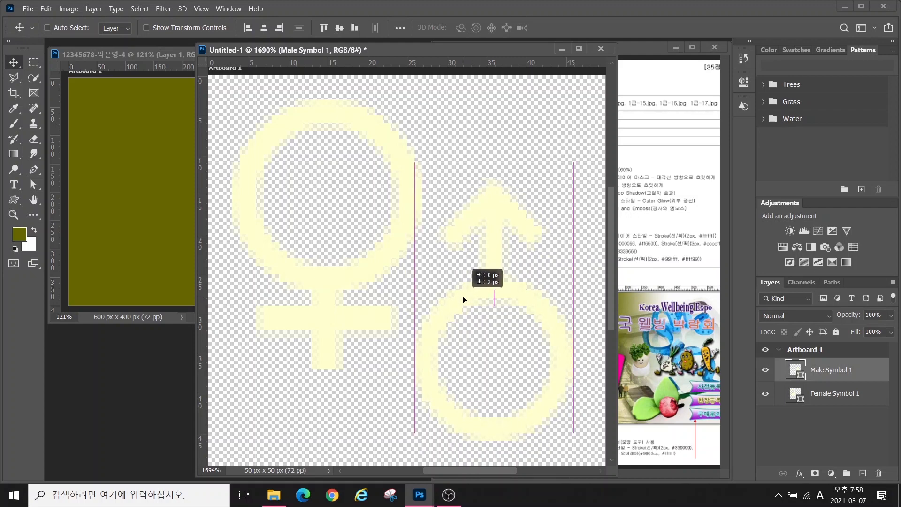
pyautogui.hotkey('ctrl', 't')
pyautogui.moveTo(575, 174); pyautogui.dragTo(601, 147)
pyautogui.moveTo(530, 278); pyautogui.dragTo(541, 302)
pyautogui.press('Return')
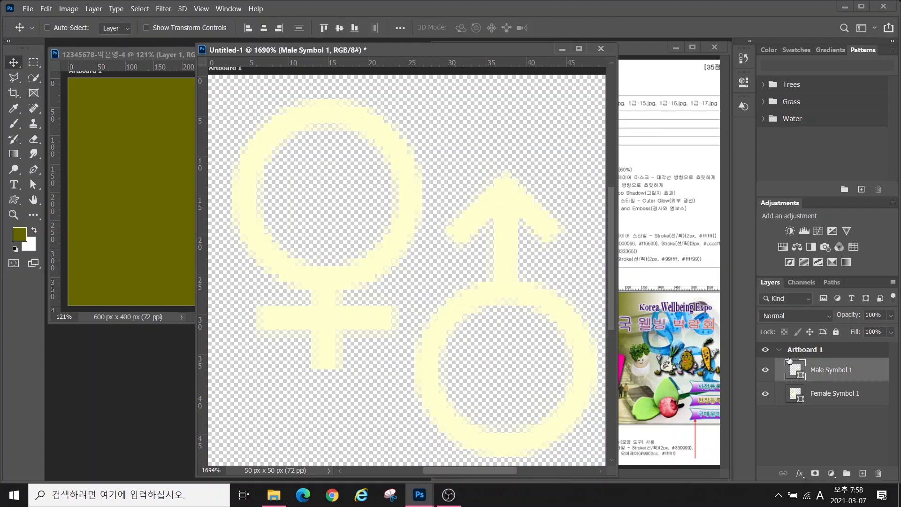
pyautogui.doubleClick(796, 370)
pyautogui.click(178, 151)
pyautogui.press('Return')
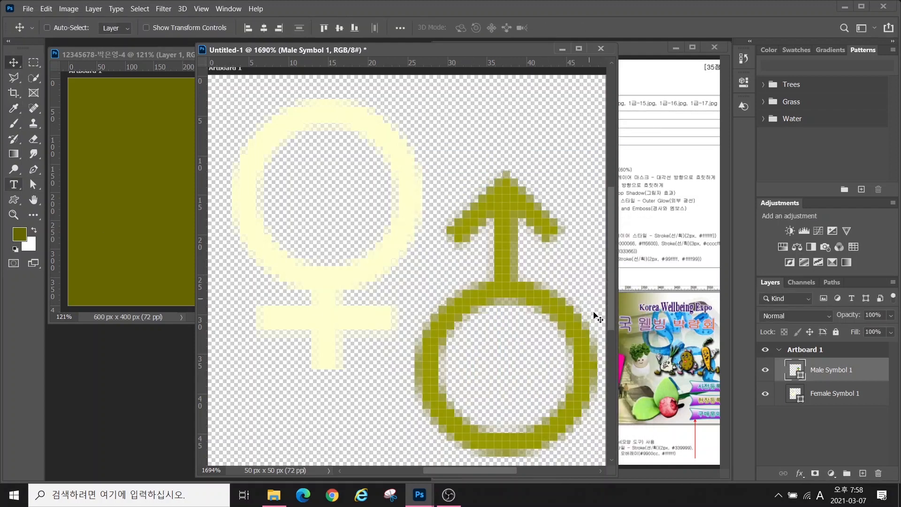
# Define the canvas as a pattern named '여성심볼, 남성심볼' via Edit > Define Pattern
pyautogui.click(46, 9)
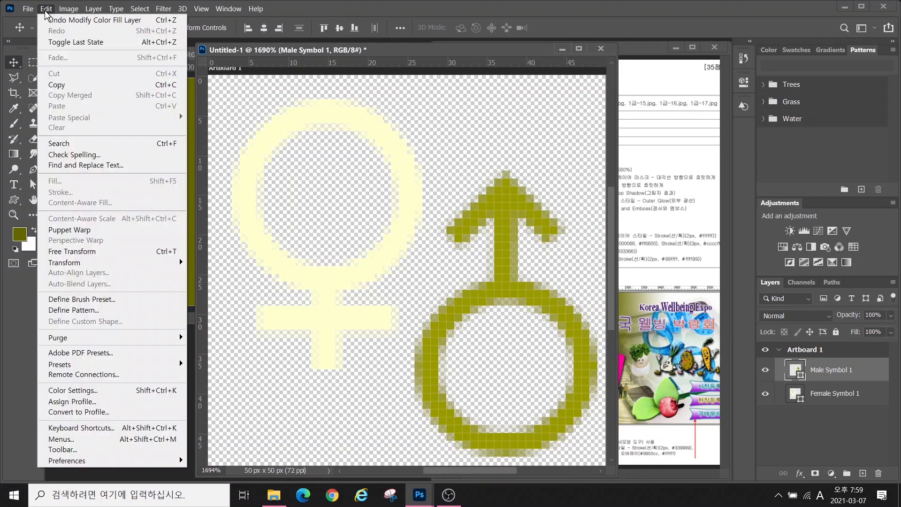
pyautogui.click(73, 312)
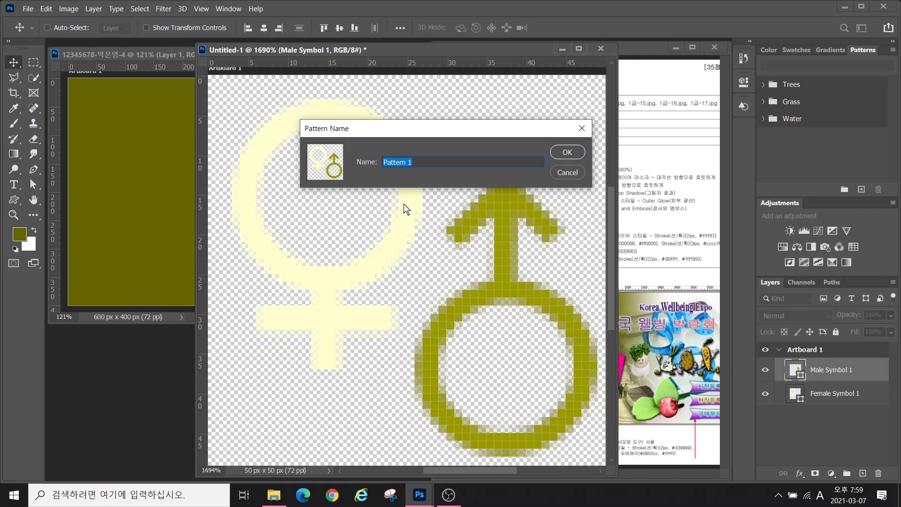
pyautogui.write('dutjd심볼_남성심볼')
pyautogui.click(563, 154)
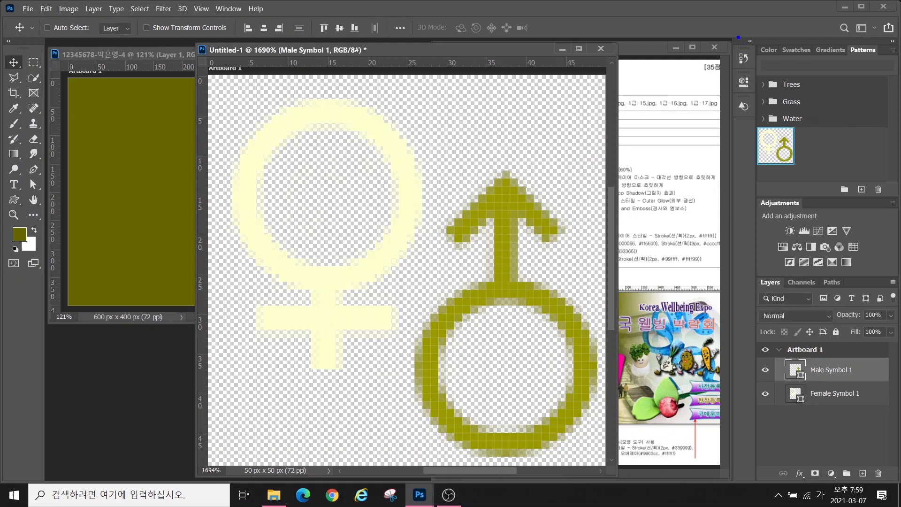
# Check the new pattern, then close Untitled-1 without saving
pyautogui.moveTo(846, 45); pyautogui.dragTo(882, 60)
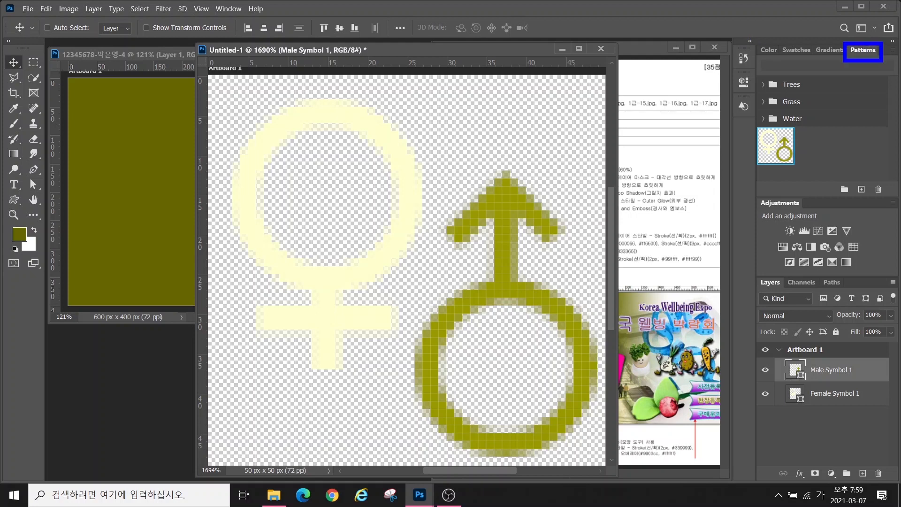
pyautogui.moveTo(707, 228); pyautogui.dragTo(767, 156)
pyautogui.press('Escape')
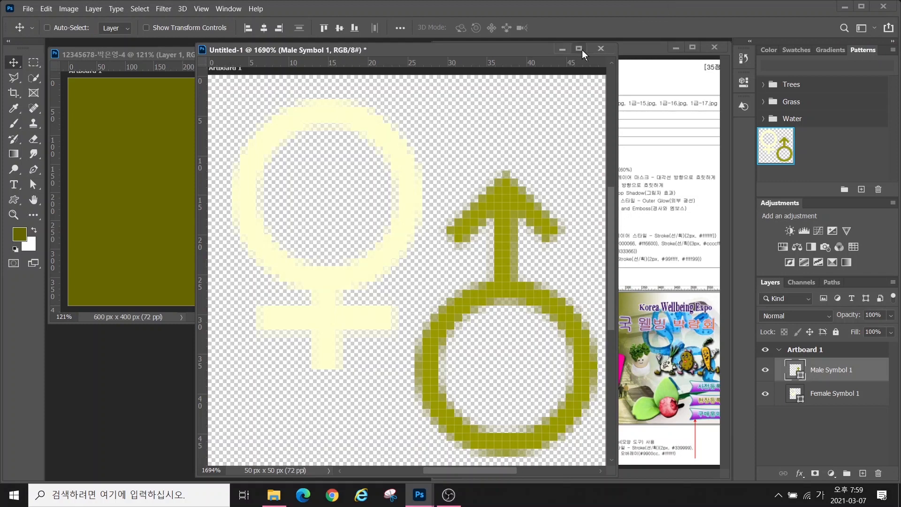
pyautogui.click(600, 49)
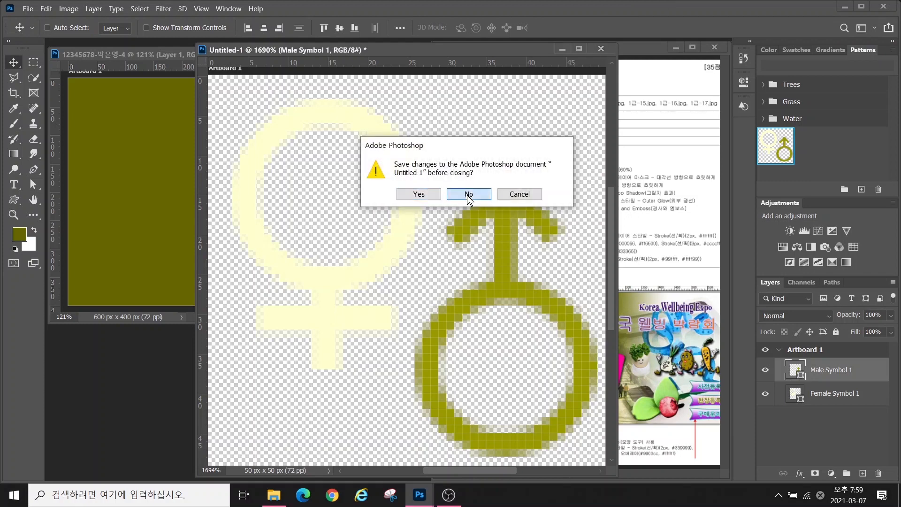
pyautogui.click(468, 195)
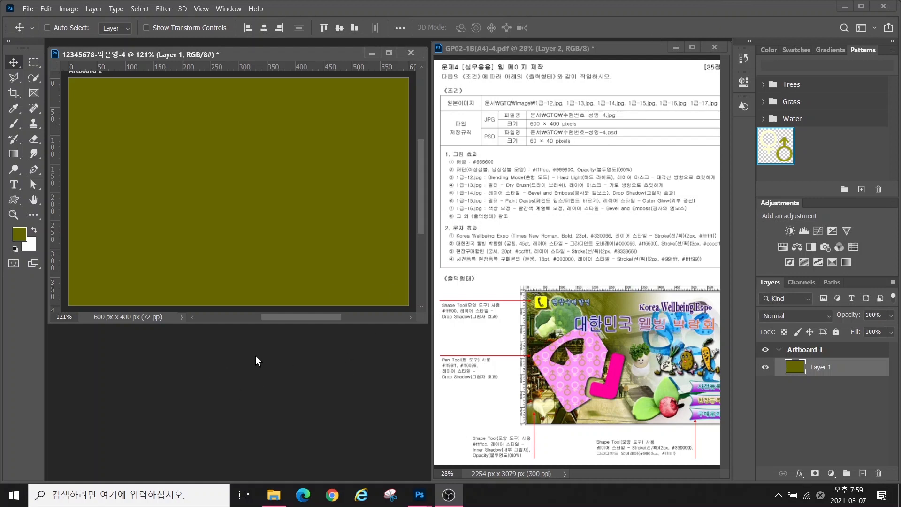
# Open 1급-12.jpg and resize it to 600 px wide in Image Size
pyautogui.hotkey('ctrl', 'o')
pyautogui.doubleClick(241, 117)
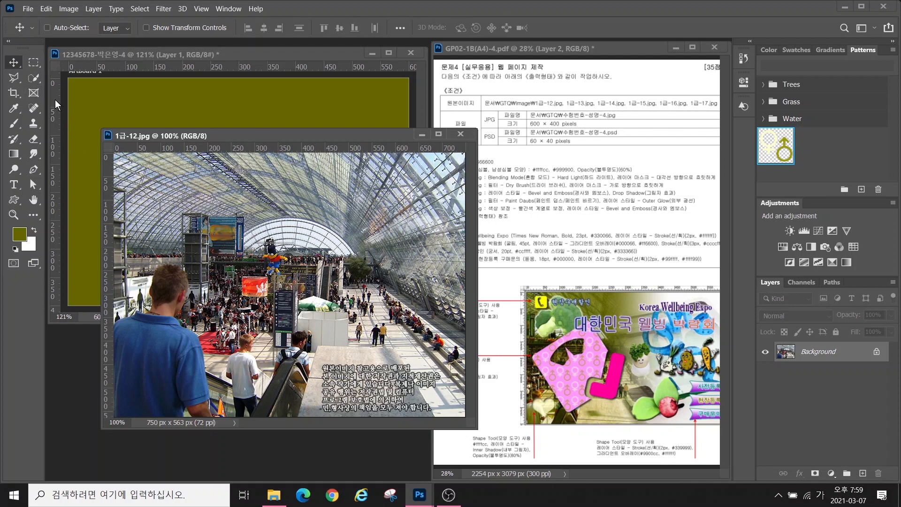
pyautogui.click(66, 10)
pyautogui.click(83, 91)
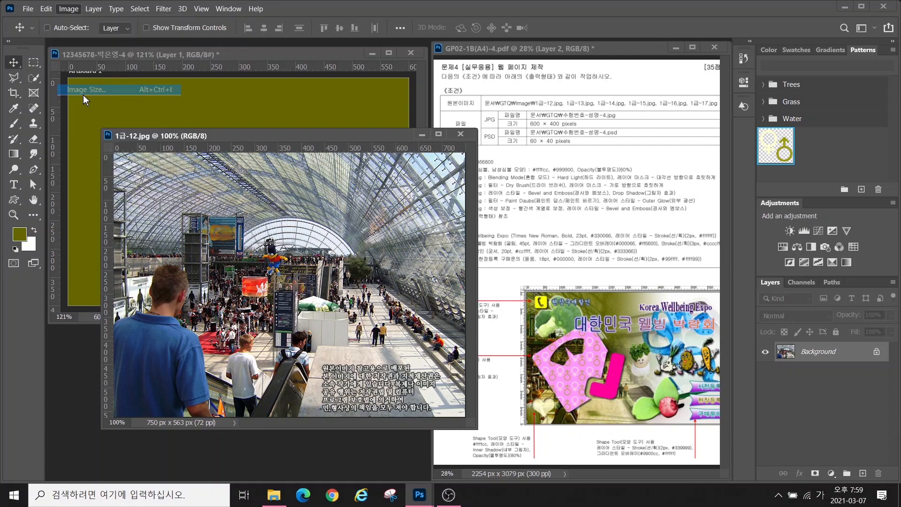
pyautogui.write('600')
pyautogui.press('Return')
# Move the photo into the composite, close the original unsaved, and rename the layer 1-12
pyautogui.press('v')
pyautogui.moveTo(336, 321); pyautogui.dragTo(152, 216)
pyautogui.click(460, 134)
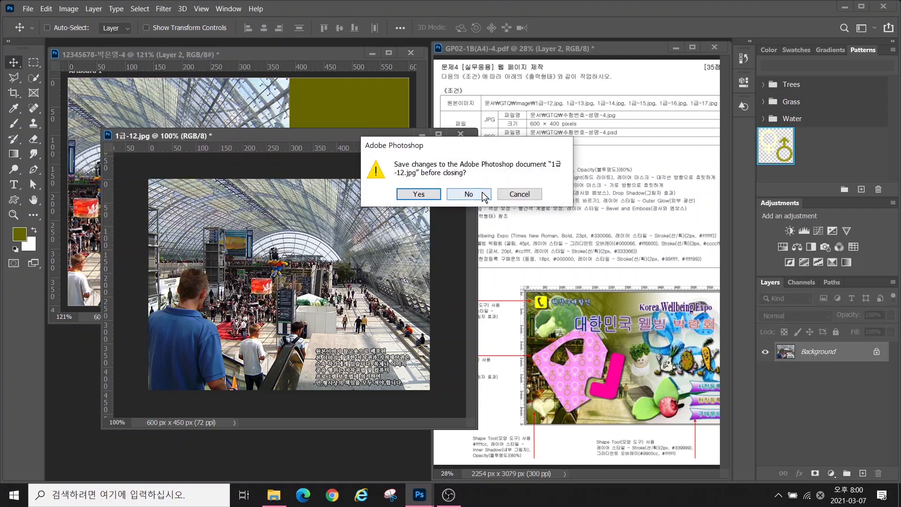
pyautogui.click(483, 195)
pyautogui.doubleClick(817, 368)
pyautogui.write('1-12')
pyautogui.press('Return')
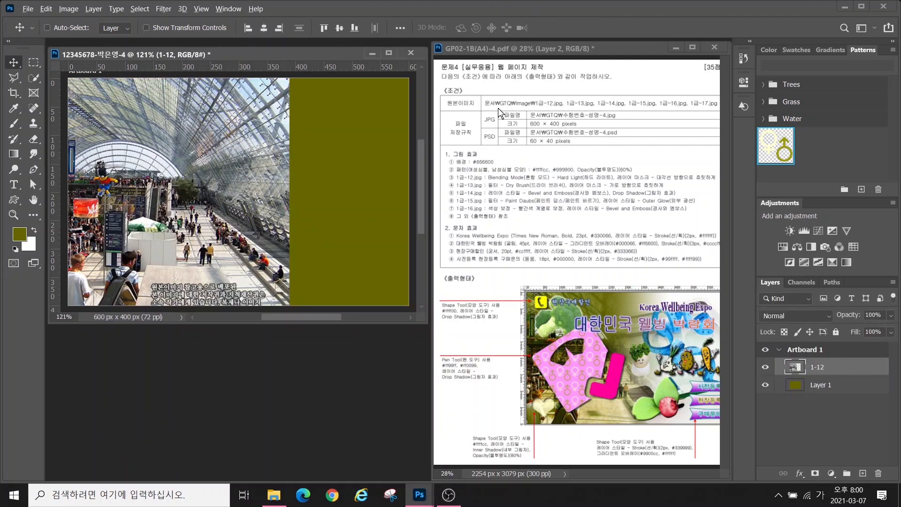
# Choose Hard Light as layer 1-12's blend mode, tinting the hall photo with the olive
pyautogui.moveTo(479, 170); pyautogui.dragTo(603, 185)
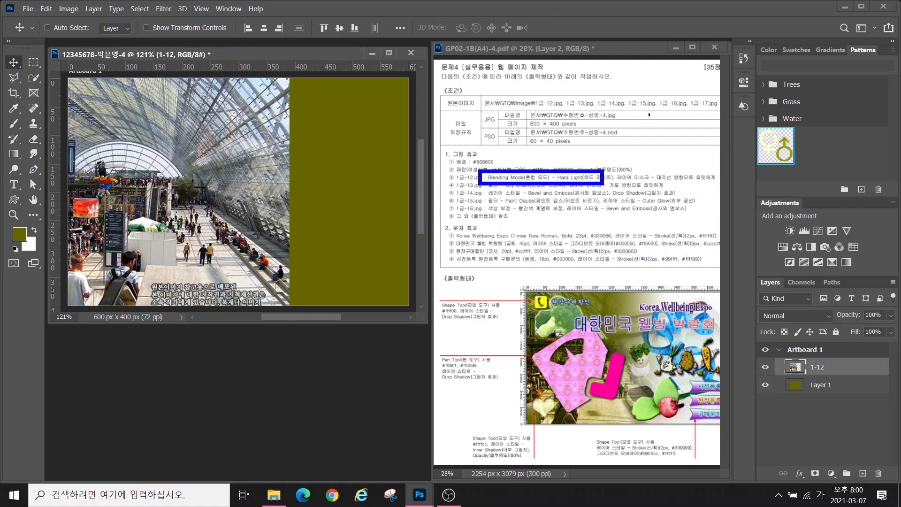
pyautogui.press('Escape')
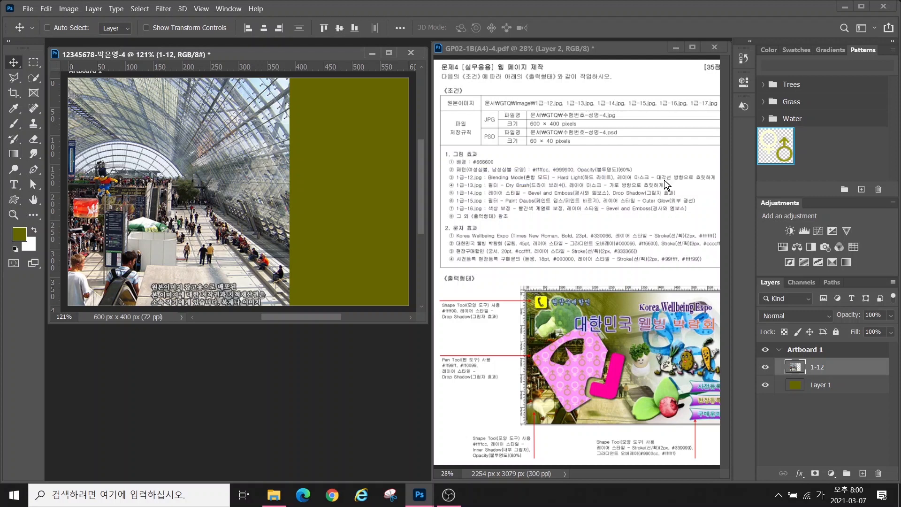
pyautogui.click(792, 316)
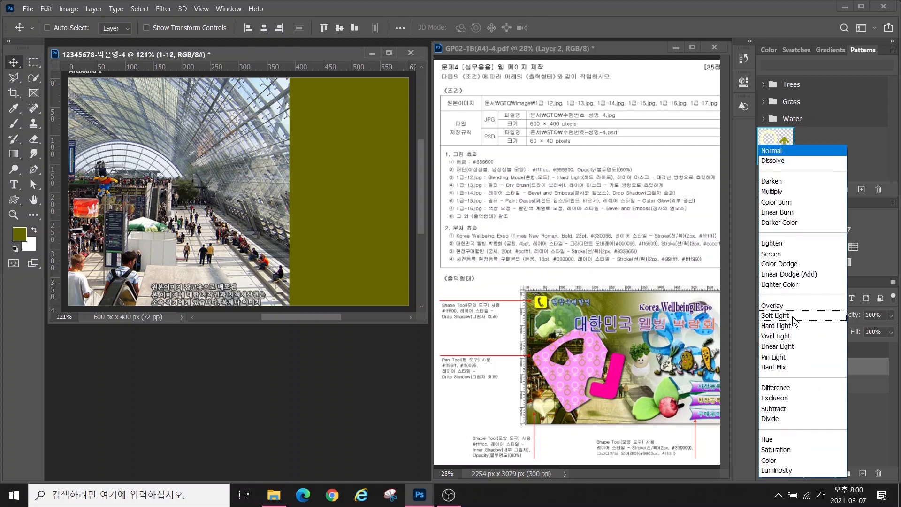
pyautogui.click(791, 326)
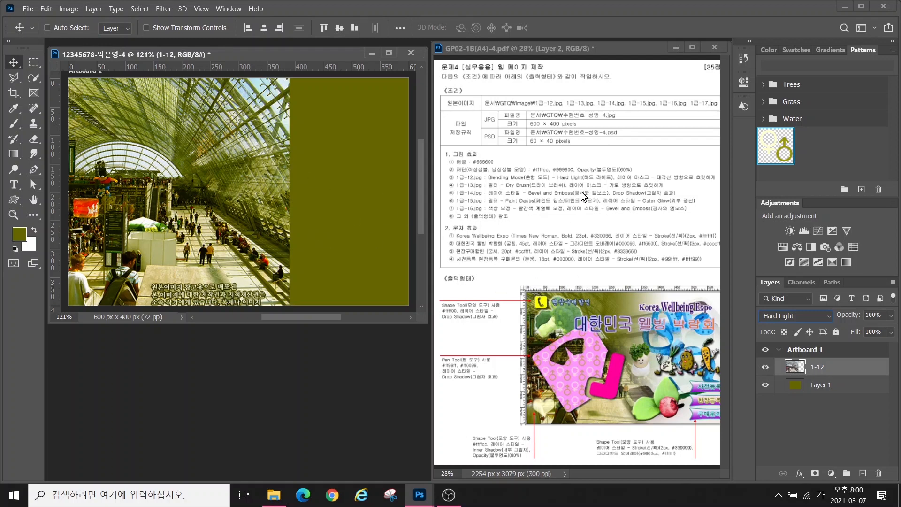
pyautogui.moveTo(625, 170); pyautogui.dragTo(724, 187)
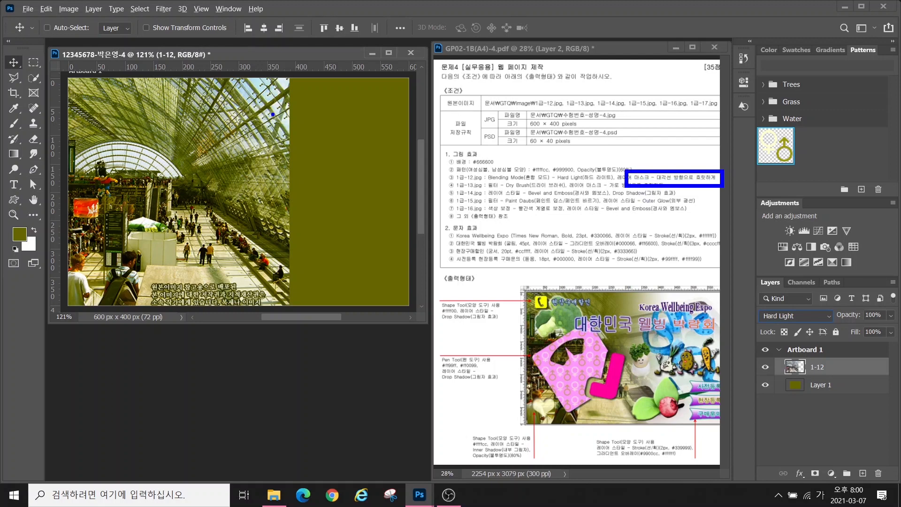
pyautogui.moveTo(295, 90)
pyautogui.mouseDown()
pyautogui.moveTo(287, 227)
pyautogui.moveTo(301, 246)
pyautogui.moveTo(300, 282)
pyautogui.mouseUp()
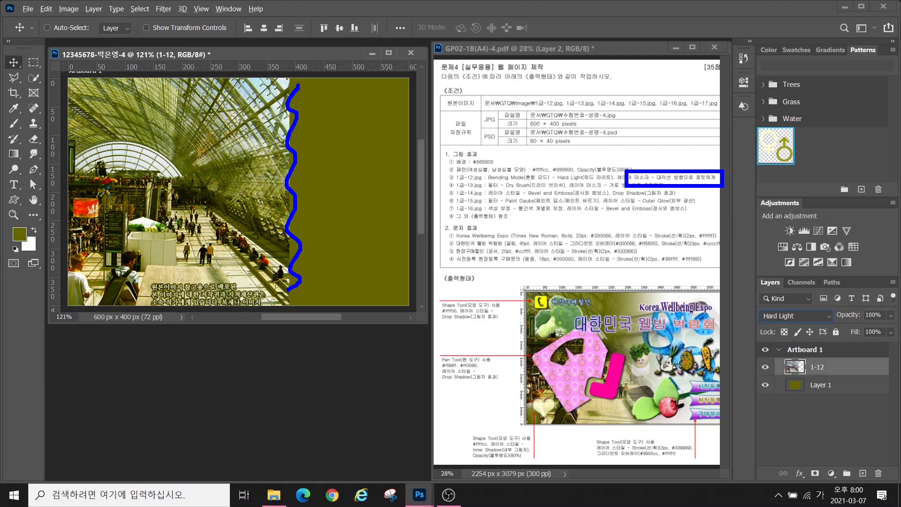
pyautogui.moveTo(203, 80)
pyautogui.mouseDown()
pyautogui.moveTo(227, 173)
pyautogui.moveTo(270, 210)
pyautogui.moveTo(315, 172)
pyautogui.moveTo(296, 109)
pyautogui.moveTo(227, 93)
pyautogui.moveTo(205, 94)
pyautogui.mouseUp()
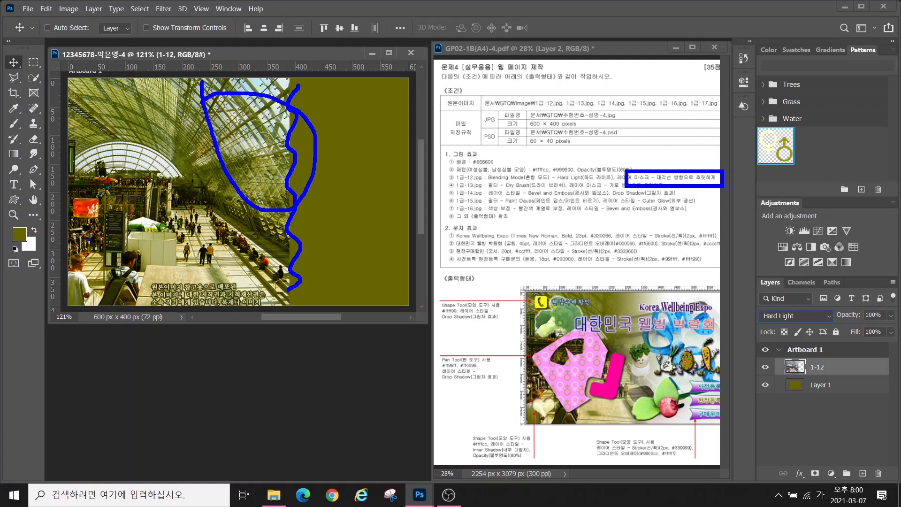
pyautogui.moveTo(85, 208)
pyautogui.mouseDown()
pyautogui.moveTo(148, 282)
pyautogui.moveTo(122, 159)
pyautogui.moveTo(200, 247)
pyautogui.moveTo(140, 92)
pyautogui.moveTo(261, 218)
pyautogui.moveTo(183, 64)
pyautogui.moveTo(286, 139)
pyautogui.mouseUp()
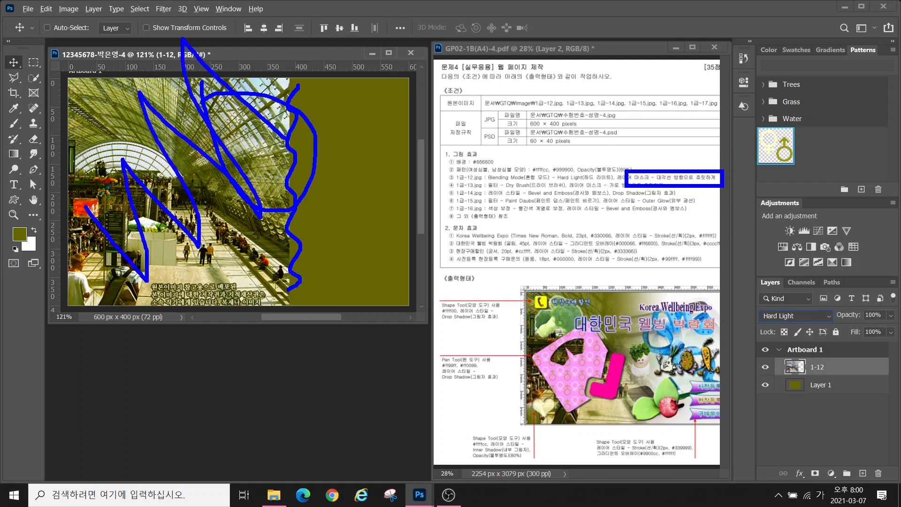
pyautogui.moveTo(319, 165)
pyautogui.mouseDown()
pyautogui.moveTo(248, 89)
pyautogui.moveTo(279, 163)
pyautogui.moveTo(271, 155)
pyautogui.mouseUp()
pyautogui.press('Escape')
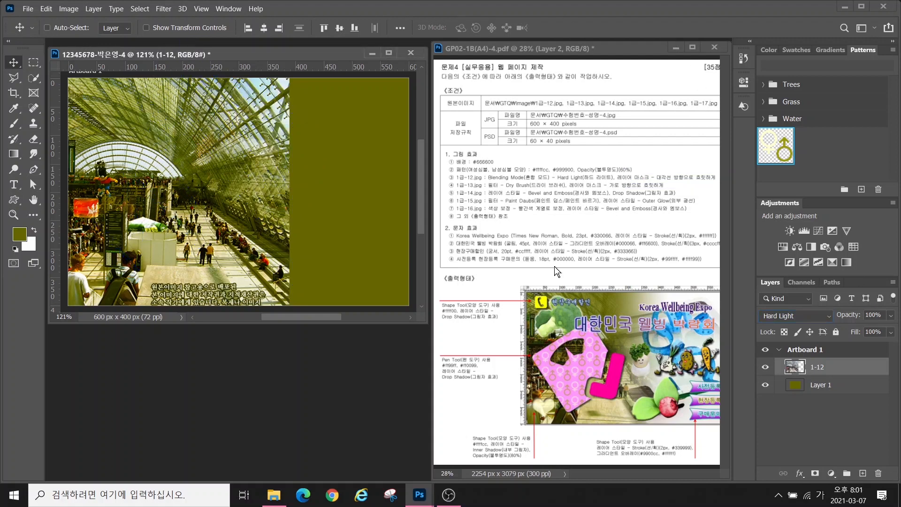
# Add a layer mask to 1-12 and drag a gradient fading the hall photo toward the upper right
pyautogui.click(816, 474)
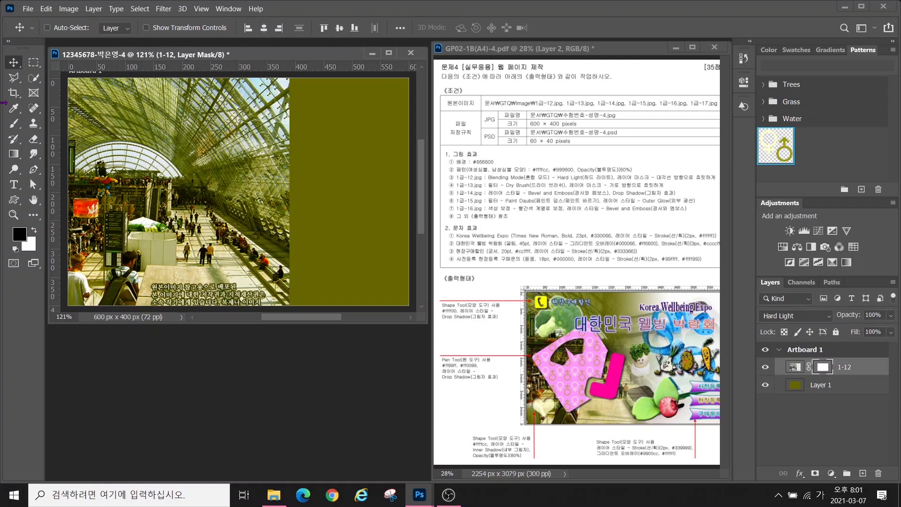
pyautogui.click(13, 154)
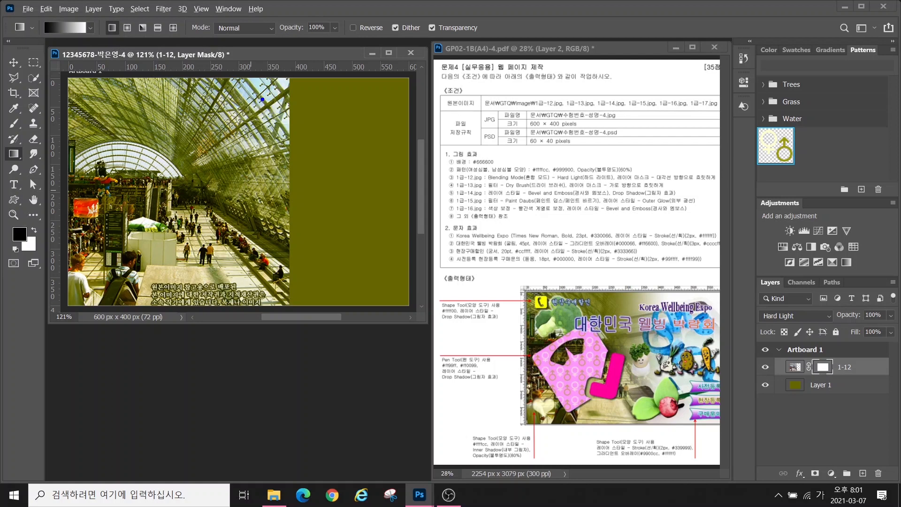
pyautogui.moveTo(240, 92)
pyautogui.mouseDown()
pyautogui.moveTo(264, 159)
pyautogui.moveTo(156, 116)
pyautogui.moveTo(296, 152)
pyautogui.moveTo(224, 107)
pyautogui.moveTo(200, 114)
pyautogui.moveTo(215, 133)
pyautogui.moveTo(244, 137)
pyautogui.mouseUp()
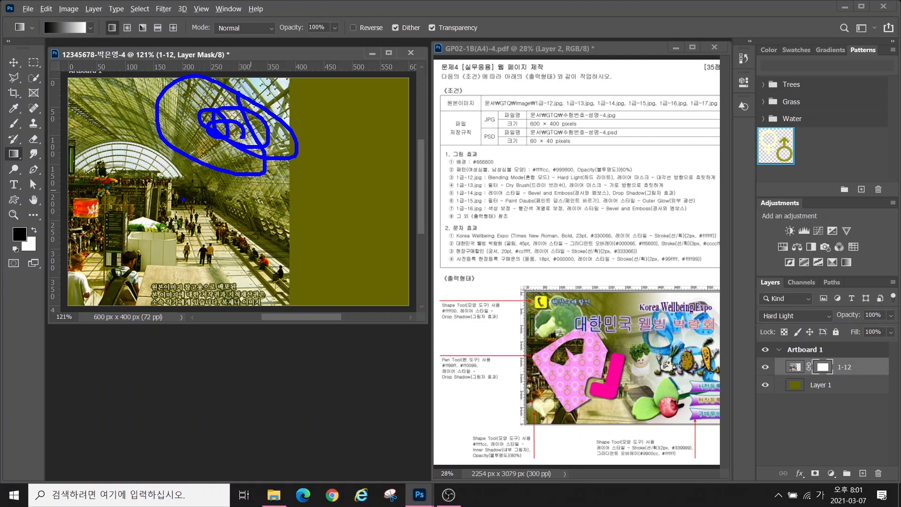
pyautogui.moveTo(155, 179)
pyautogui.mouseDown()
pyautogui.moveTo(75, 201)
pyautogui.moveTo(98, 324)
pyautogui.moveTo(206, 264)
pyautogui.moveTo(129, 216)
pyautogui.moveTo(90, 221)
pyautogui.mouseUp()
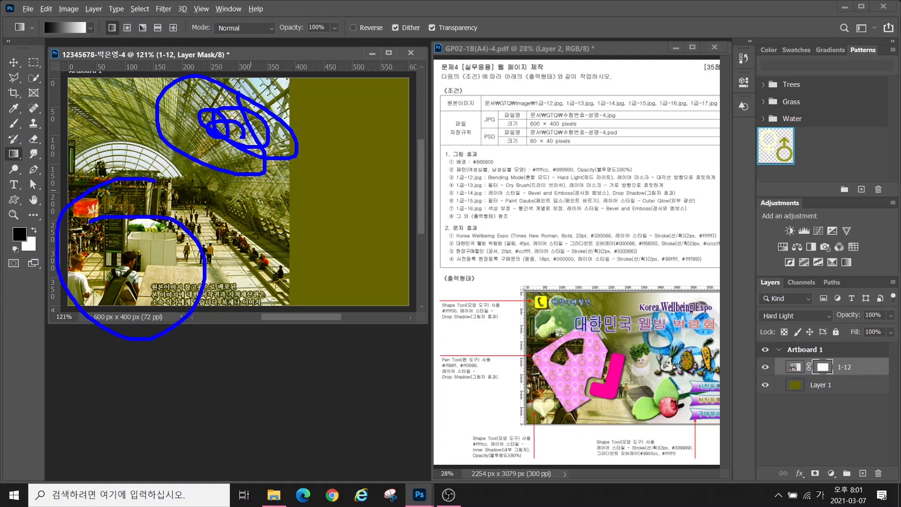
pyautogui.press('Escape')
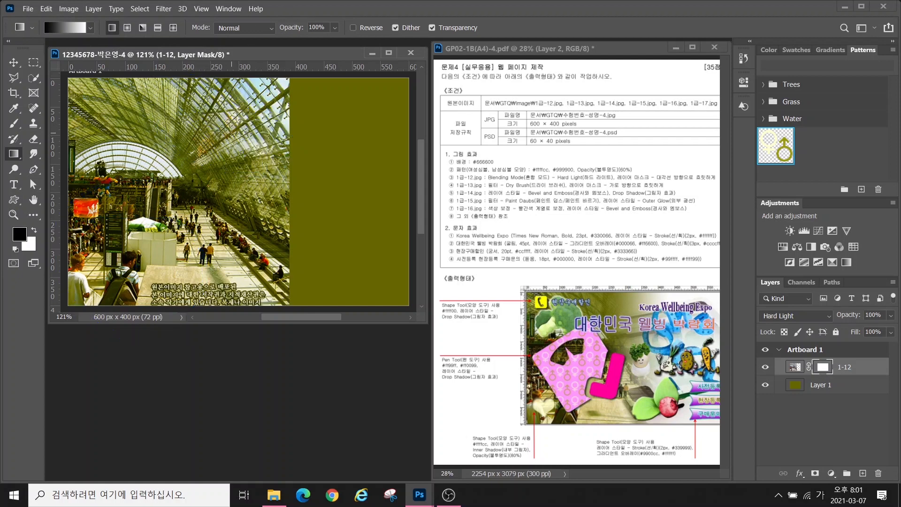
pyautogui.moveTo(240, 121); pyautogui.dragTo(150, 207)
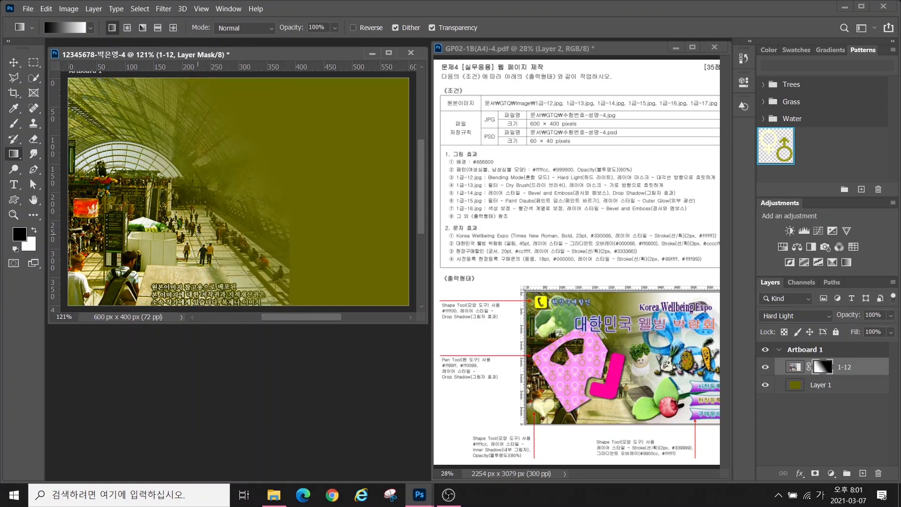
pyautogui.hotkey('ctrl', 'o')
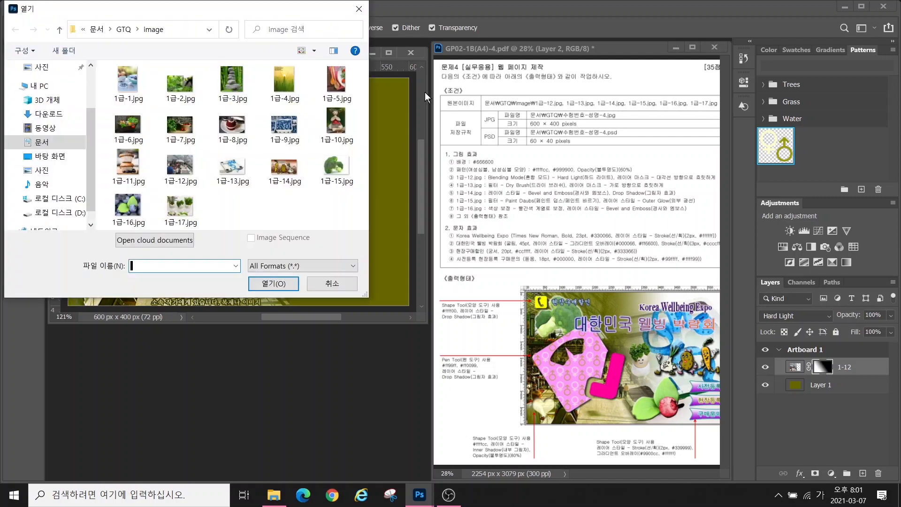
# Open 1급-13.jpg and resize it to 400 px high in Image Size
pyautogui.doubleClick(230, 174)
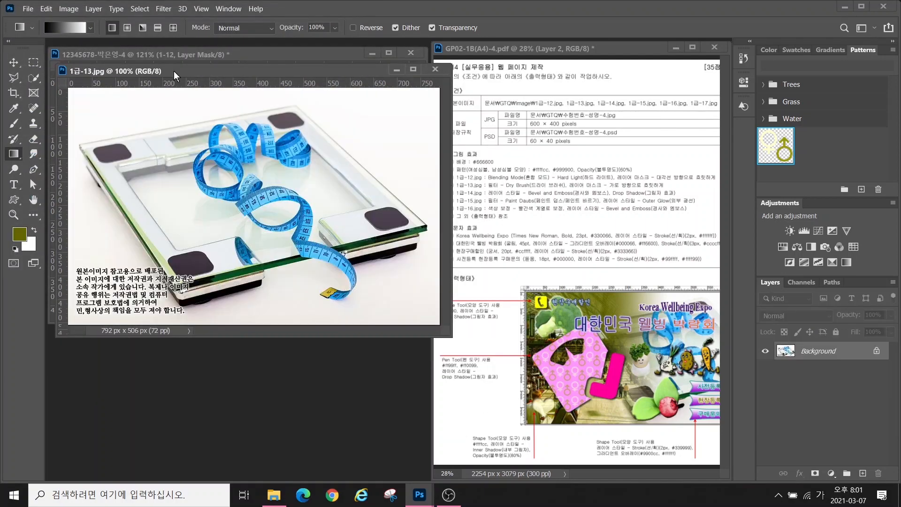
pyautogui.moveTo(173, 71); pyautogui.dragTo(231, 132)
pyautogui.click(69, 9)
pyautogui.click(92, 88)
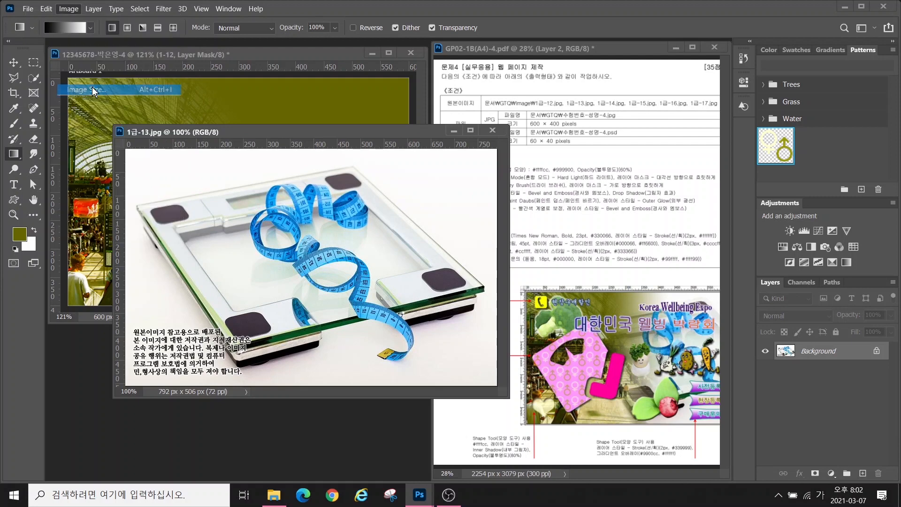
pyautogui.doubleClick(329, 334)
pyautogui.write('400')
pyautogui.press('Return')
pyautogui.click(14, 62)
# Move the scale photo into the composite's right side, close the original unsaved, and name the layer 1-13
pyautogui.moveTo(403, 249); pyautogui.dragTo(318, 107)
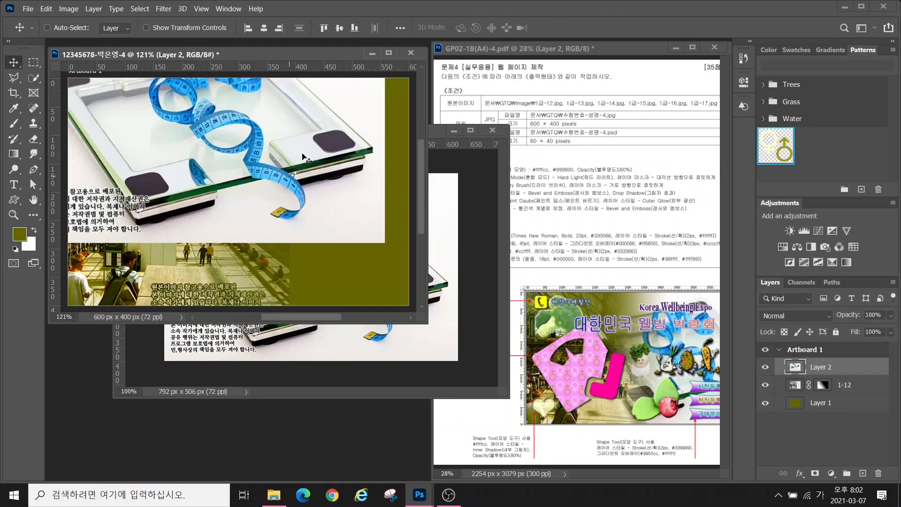
pyautogui.moveTo(303, 157); pyautogui.dragTo(284, 215)
pyautogui.click(492, 130)
pyautogui.click(452, 199)
pyautogui.doubleClick(821, 366)
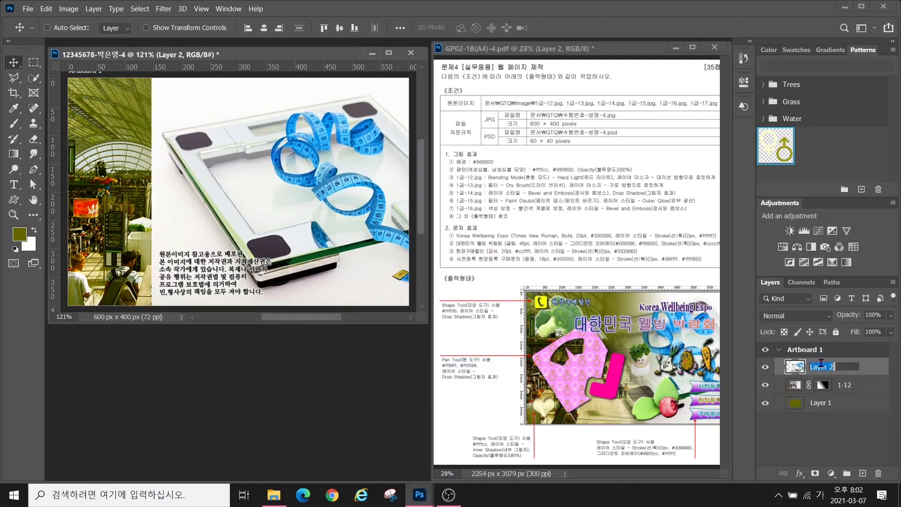
pyautogui.write('1-13')
pyautogui.press('Return')
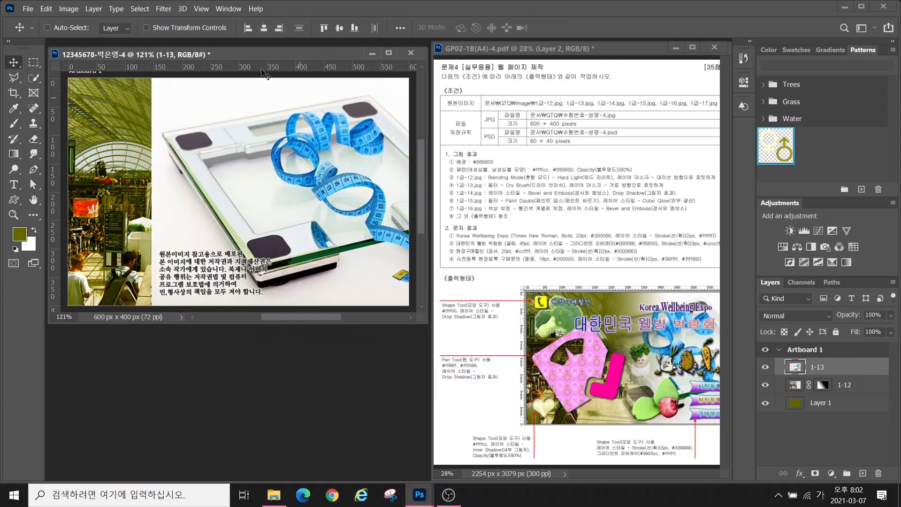
# Apply Filter Gallery > Artistic > Dry Brush to layer 1-13
pyautogui.click(165, 8)
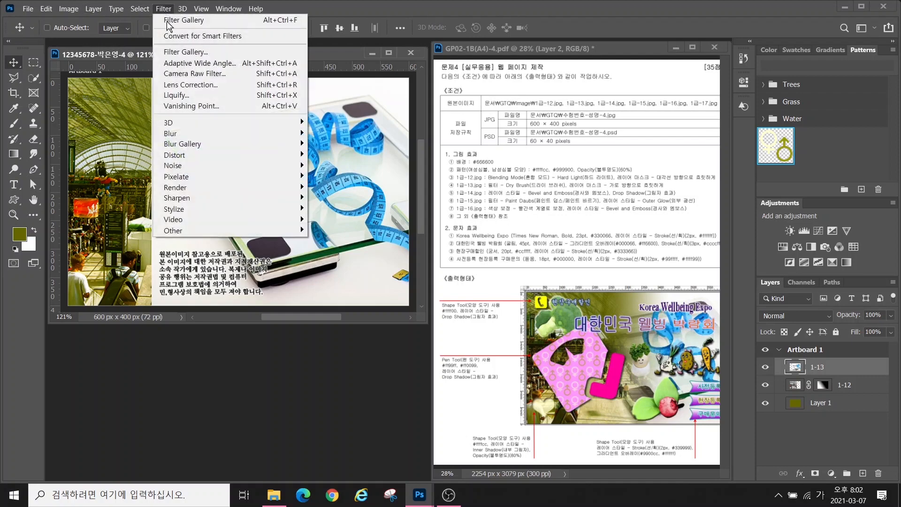
pyautogui.click(171, 53)
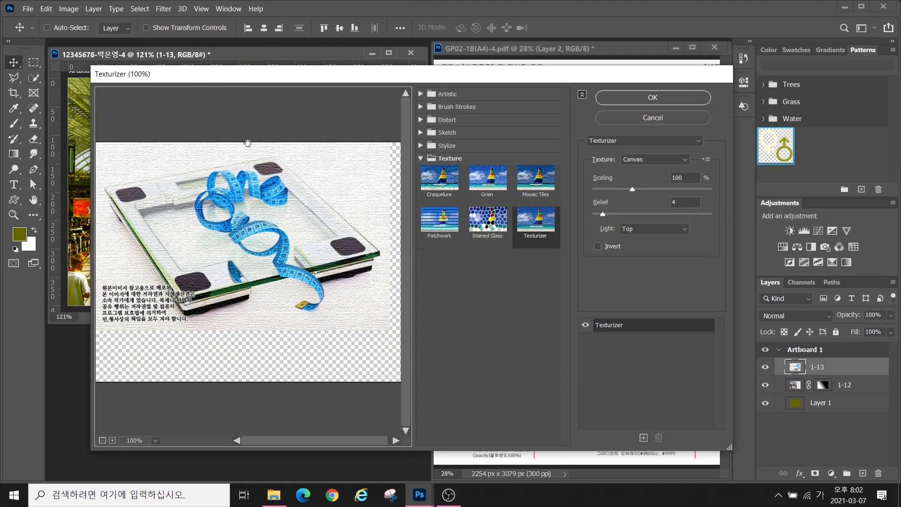
pyautogui.click(430, 93)
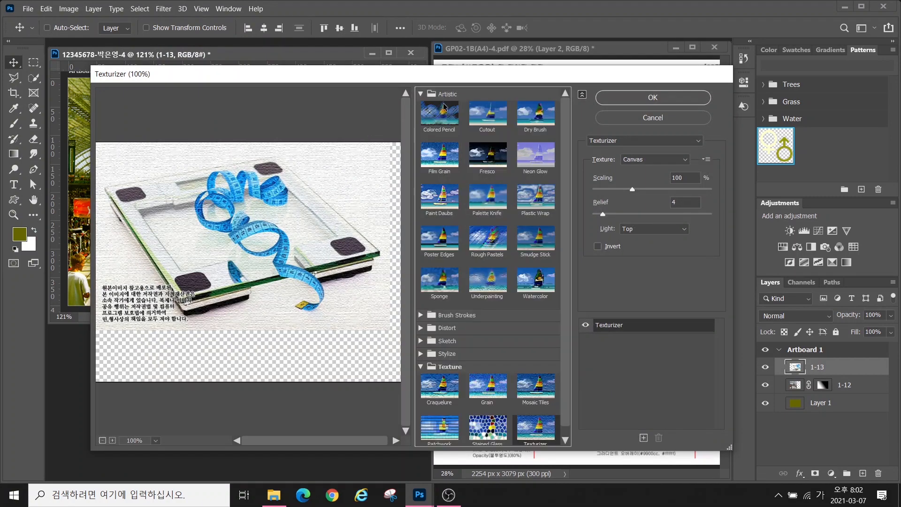
pyautogui.click(536, 118)
pyautogui.click(653, 97)
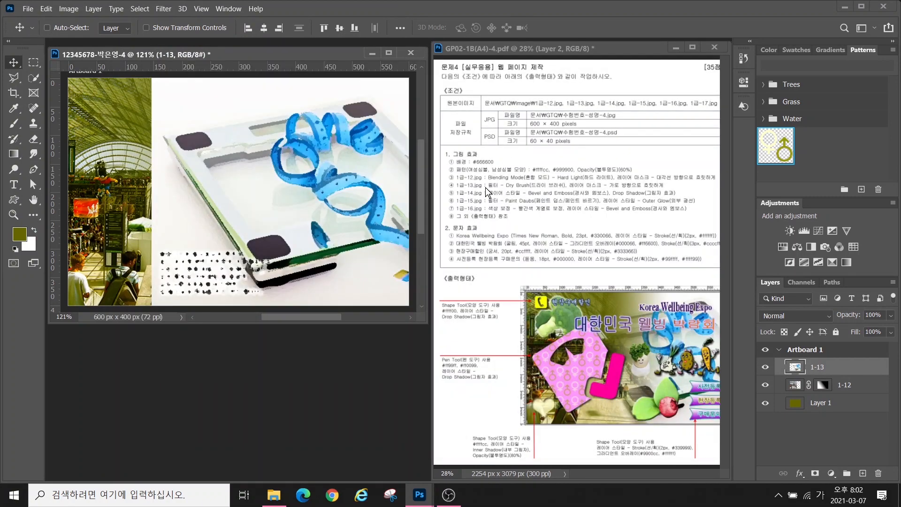
pyautogui.moveTo(534, 180); pyautogui.dragTo(682, 192)
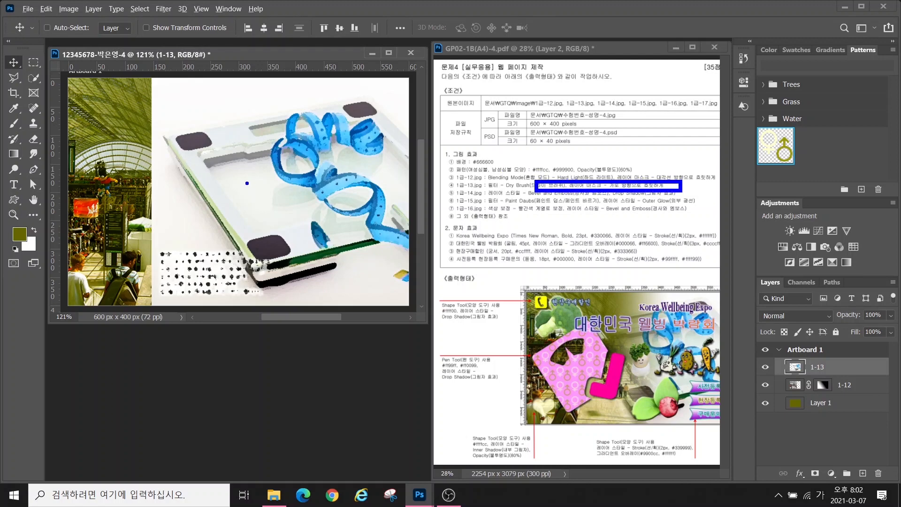
pyautogui.moveTo(165, 92)
pyautogui.mouseDown()
pyautogui.moveTo(144, 121)
pyautogui.moveTo(164, 179)
pyautogui.moveTo(144, 215)
pyautogui.moveTo(148, 239)
pyautogui.moveTo(174, 255)
pyautogui.moveTo(147, 281)
pyautogui.mouseUp()
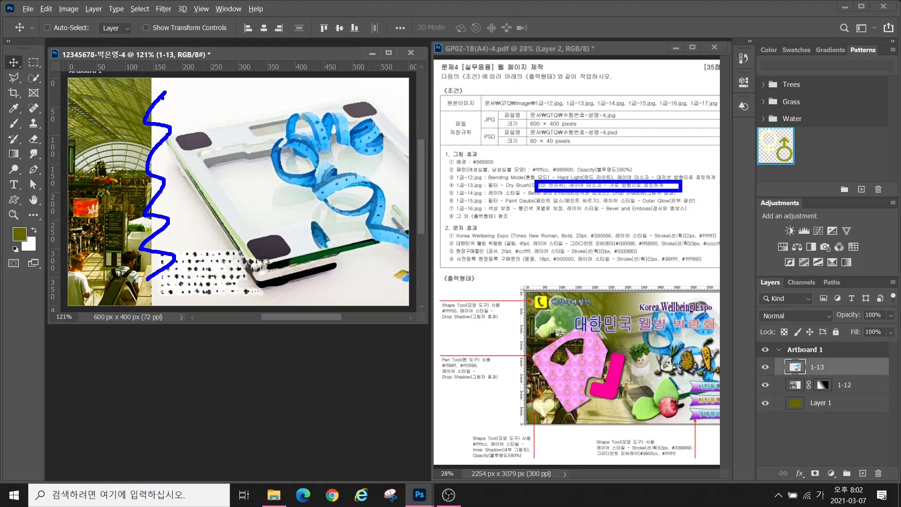
pyautogui.moveTo(155, 100)
pyautogui.mouseDown()
pyautogui.moveTo(127, 253)
pyautogui.moveTo(153, 110)
pyautogui.moveTo(212, 126)
pyautogui.moveTo(185, 164)
pyautogui.mouseUp()
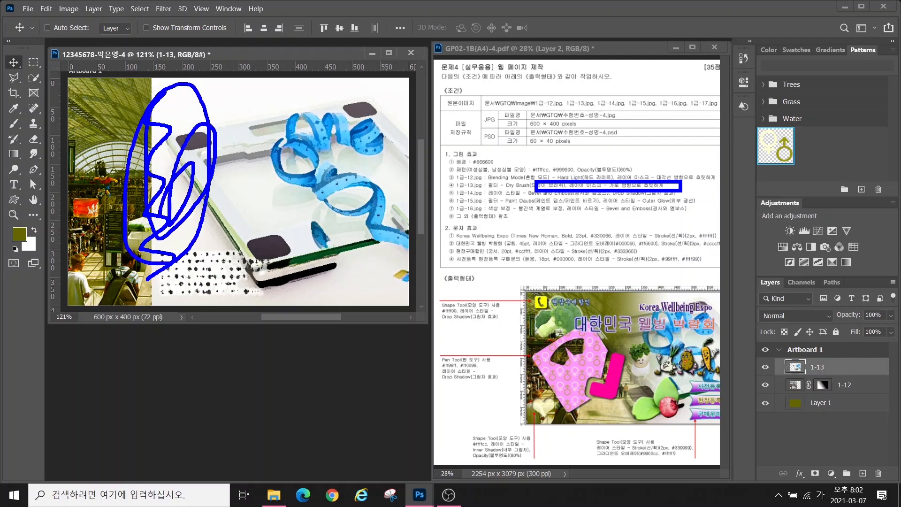
pyautogui.moveTo(300, 109)
pyautogui.mouseDown()
pyautogui.moveTo(287, 134)
pyautogui.moveTo(390, 109)
pyautogui.moveTo(387, 160)
pyautogui.moveTo(316, 197)
pyautogui.mouseUp()
pyautogui.press('Escape')
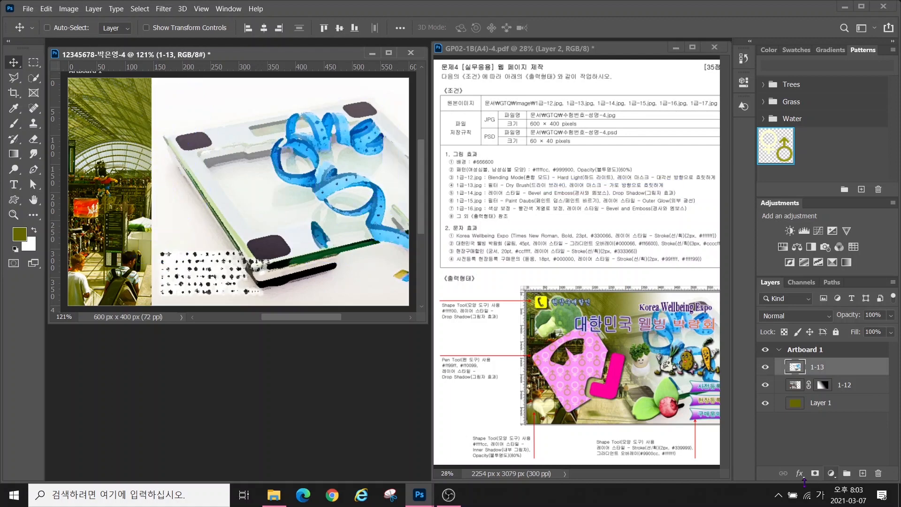
# Add a layer mask to 1-13 and drag a black-to-white gradient fading its left side
pyautogui.press('ctrl')
pyautogui.click(816, 474)
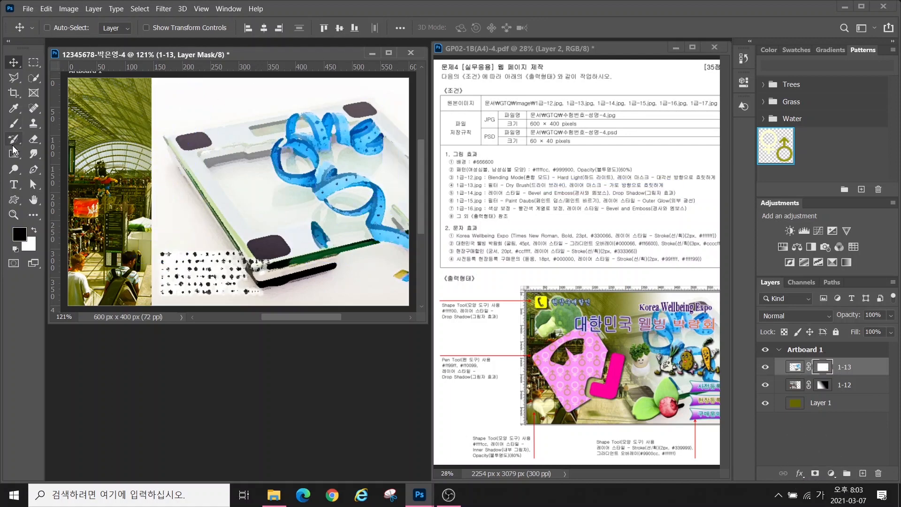
pyautogui.press('ctrl')
pyautogui.click(14, 157)
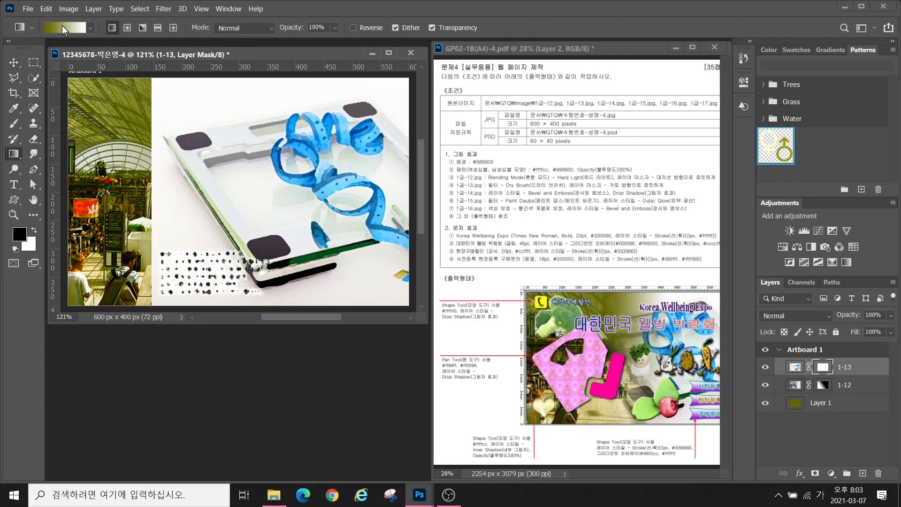
pyautogui.click(62, 26)
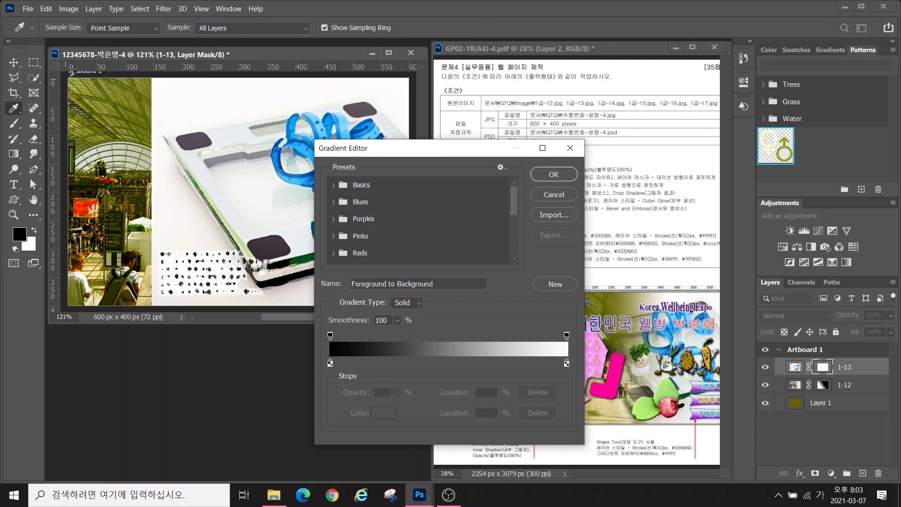
pyautogui.click(331, 364)
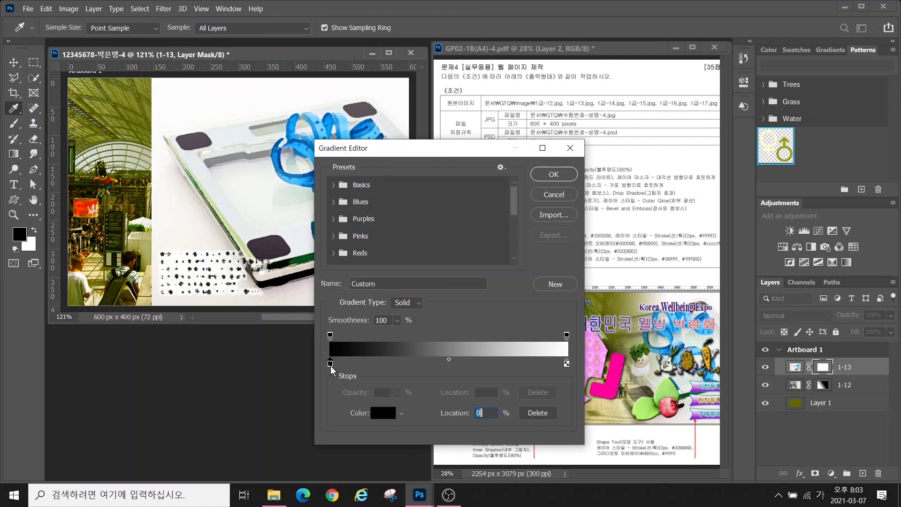
pyautogui.doubleClick(330, 364)
pyautogui.click(610, 256)
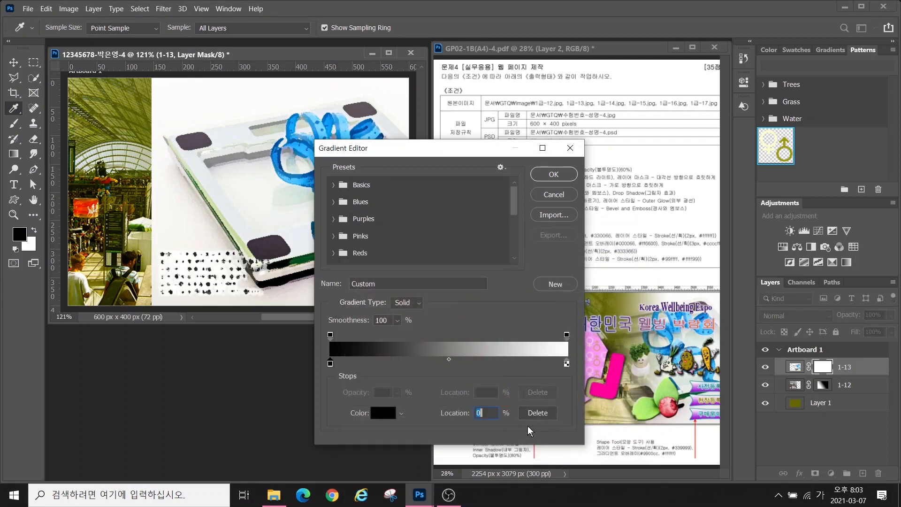
pyautogui.click(554, 174)
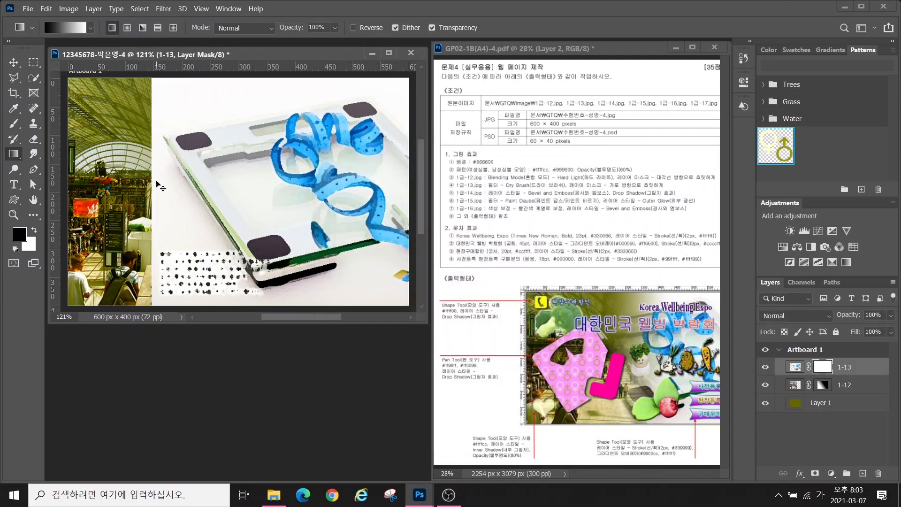
pyautogui.moveTo(159, 178); pyautogui.dragTo(280, 179)
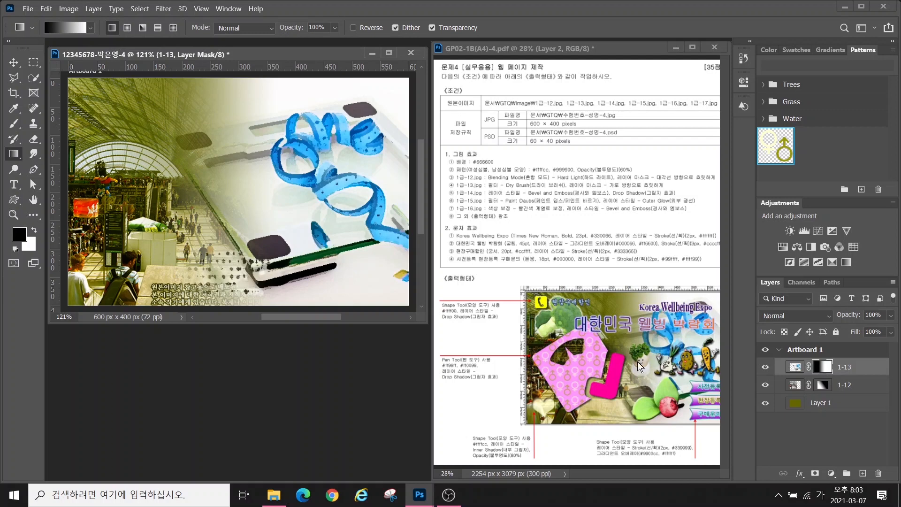
pyautogui.moveTo(203, 186); pyautogui.dragTo(338, 183)
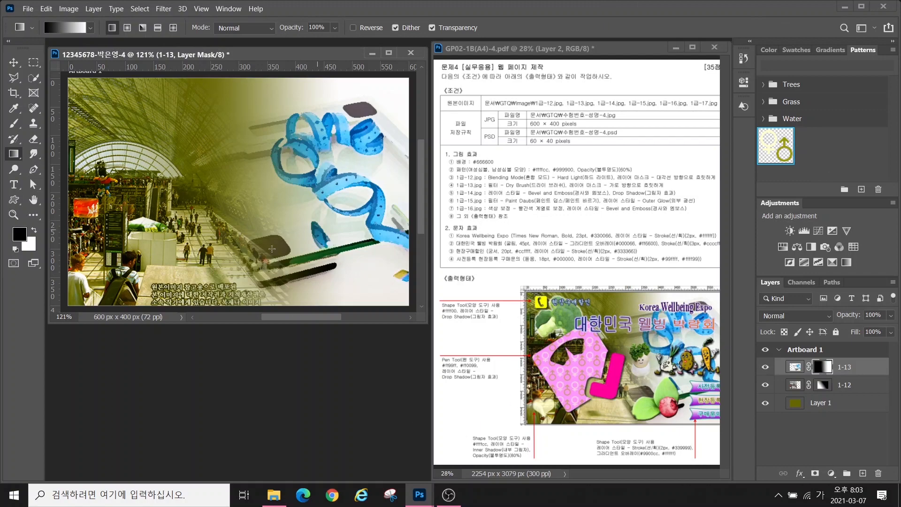
# Open the 1급-14.jpg vegetable cartoon and move its window aside
pyautogui.doubleClick(265, 366)
pyautogui.doubleClick(285, 167)
pyautogui.moveTo(170, 71); pyautogui.dragTo(374, 213)
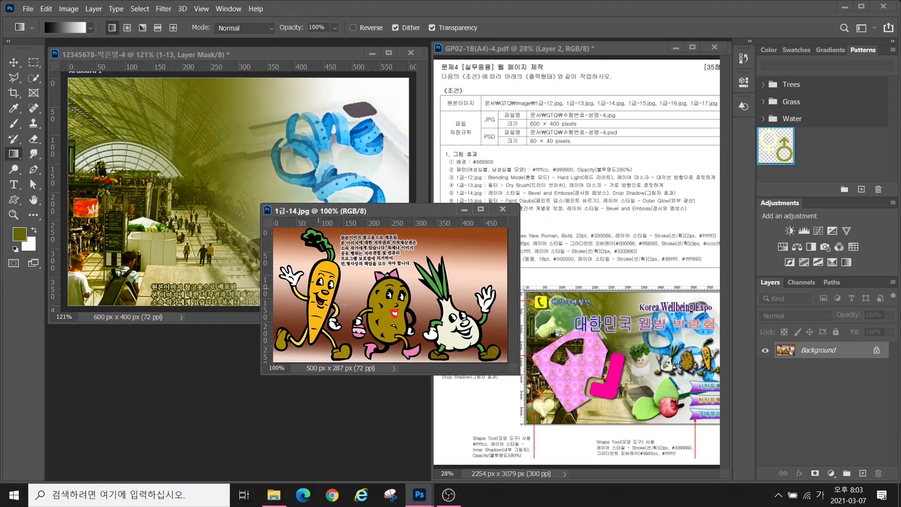
pyautogui.click(33, 78)
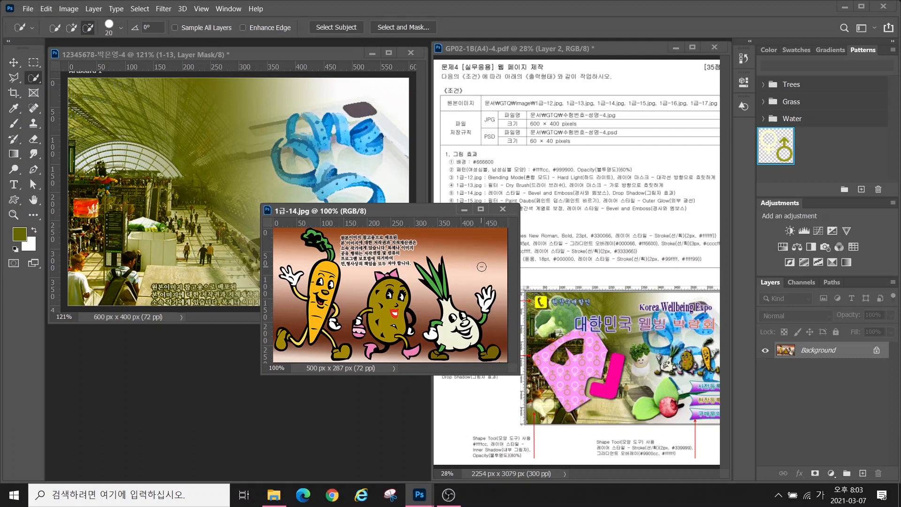
# Quick-select the cartoon's background and invert it to isolate the three vegetable characters
pyautogui.click(71, 27)
pyautogui.moveTo(476, 243)
pyautogui.mouseDown()
pyautogui.moveTo(486, 295)
pyautogui.moveTo(385, 263)
pyautogui.moveTo(281, 301)
pyautogui.moveTo(314, 355)
pyautogui.moveTo(353, 345)
pyautogui.mouseUp()
pyautogui.moveTo(347, 238)
pyautogui.mouseDown()
pyautogui.moveTo(405, 238)
pyautogui.moveTo(352, 249)
pyautogui.moveTo(403, 263)
pyautogui.mouseUp()
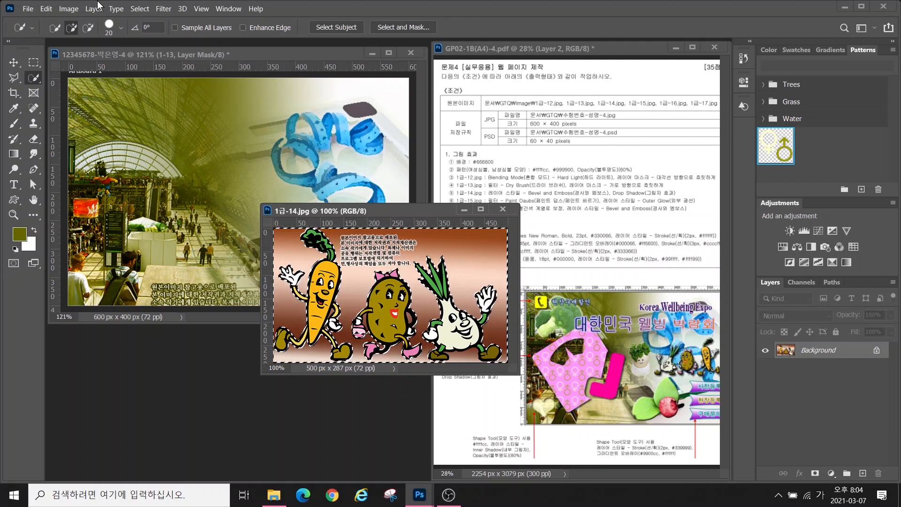
pyautogui.click(142, 10)
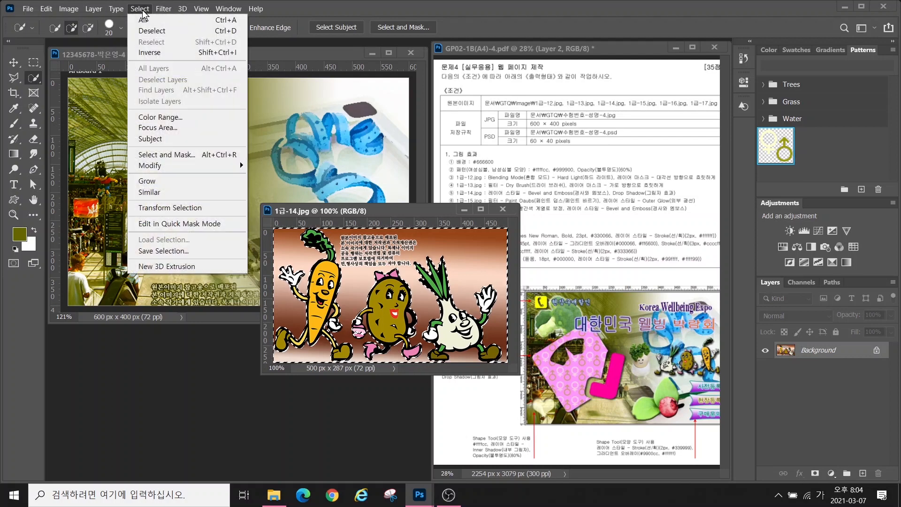
pyautogui.click(155, 55)
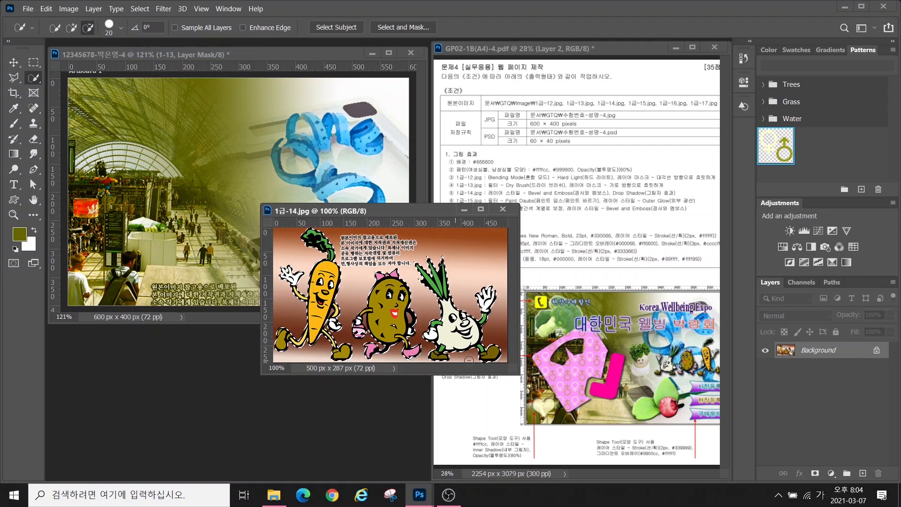
# Move the characters into the composite, shrink to about 40%, flip horizontally, and place them over the tape measure
pyautogui.press('v')
pyautogui.moveTo(462, 307); pyautogui.dragTo(347, 241)
pyautogui.hotkey('ctrl', 't')
pyautogui.moveTo(382, 128); pyautogui.dragTo(218, 226)
pyautogui.moveTo(194, 243); pyautogui.dragTo(322, 172)
pyautogui.rightClick(297, 197)
pyautogui.click(314, 395)
pyautogui.moveTo(298, 199); pyautogui.dragTo(338, 208)
pyautogui.moveTo(282, 160); pyautogui.dragTo(289, 163)
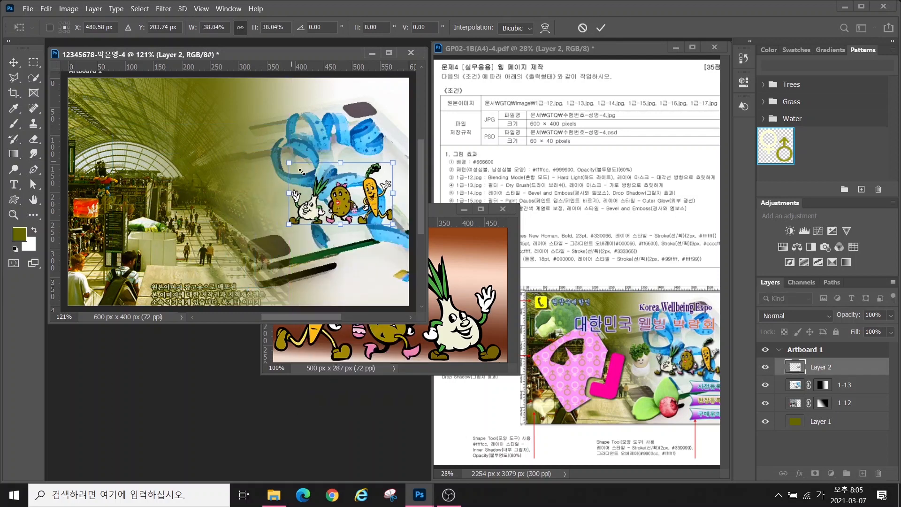
pyautogui.moveTo(340, 212); pyautogui.dragTo(351, 210)
pyautogui.press('Return')
# Close the source image and name the layer 1-14 with Bevel & Emboss and Drop Shadow
pyautogui.click(503, 209)
pyautogui.doubleClick(821, 367)
pyautogui.write('1-14')
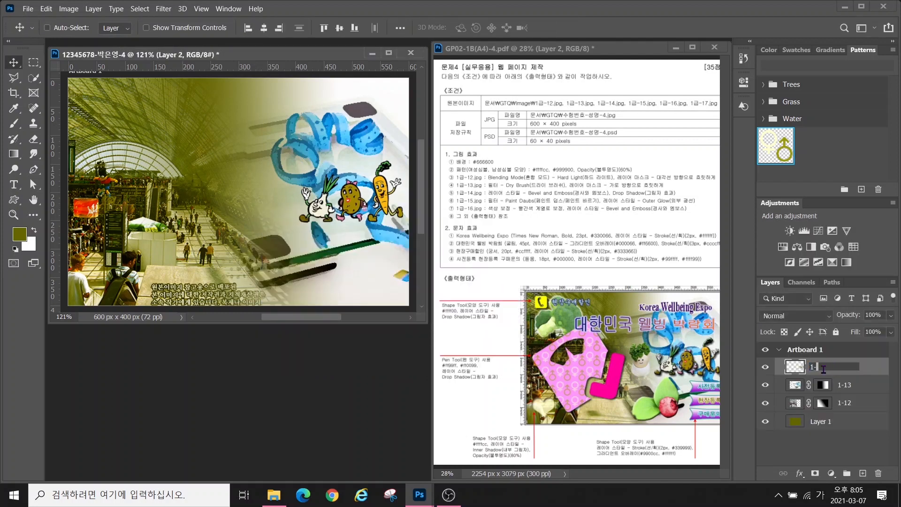
pyautogui.press('Return')
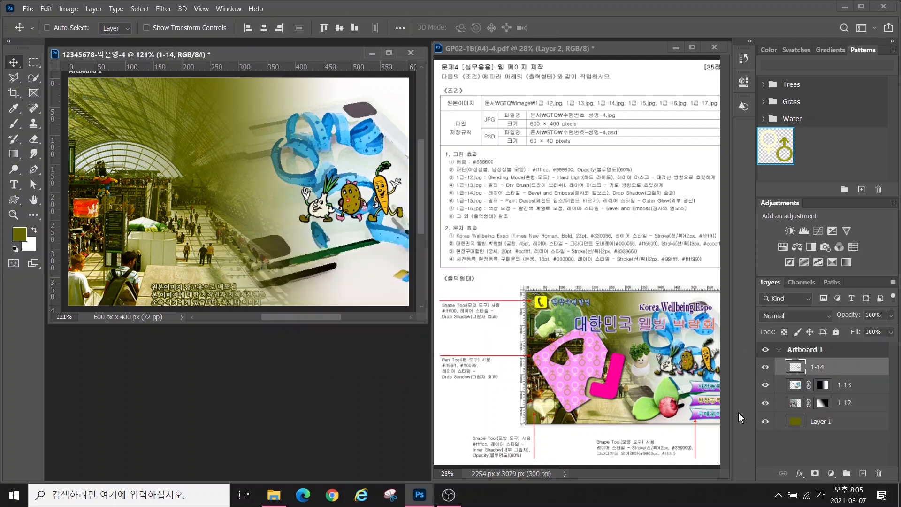
pyautogui.click(800, 473)
pyautogui.click(816, 373)
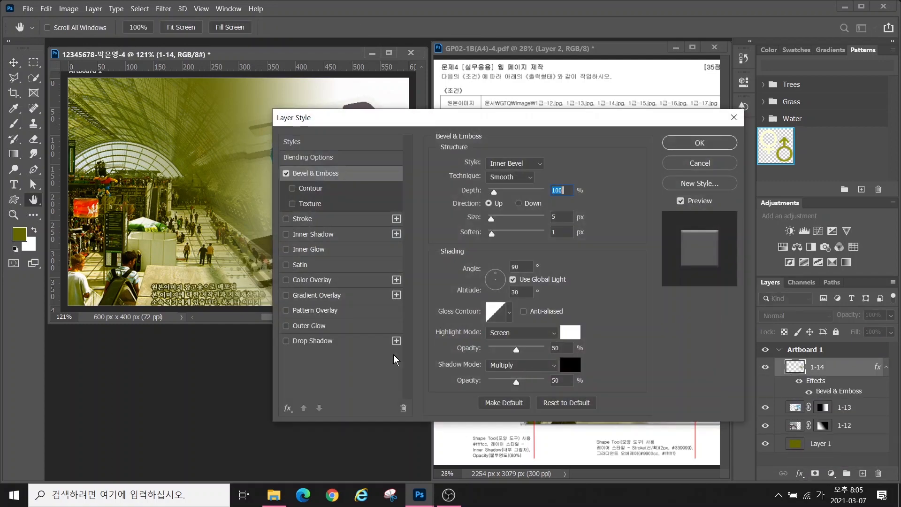
pyautogui.click(313, 341)
pyautogui.click(700, 143)
# Open the broccoli image 1급-15.jpg
pyautogui.doubleClick(297, 374)
pyautogui.click(336, 167)
pyautogui.click(288, 283)
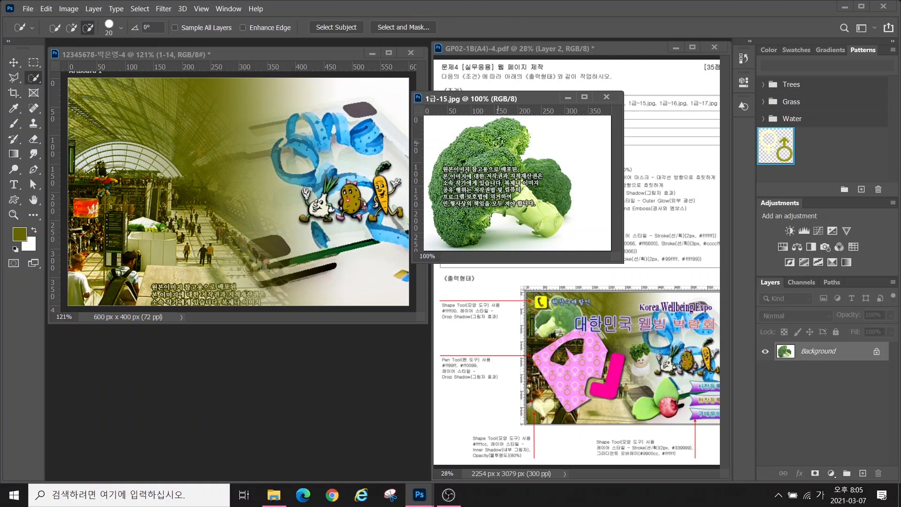
# Quick-select the broccoli, move it into the composite, shrink to about 59%, and flip horizontally
pyautogui.moveTo(498, 142)
pyautogui.mouseDown()
pyautogui.moveTo(535, 195)
pyautogui.moveTo(510, 162)
pyautogui.moveTo(516, 136)
pyautogui.moveTo(462, 172)
pyautogui.moveTo(488, 193)
pyautogui.moveTo(460, 226)
pyautogui.moveTo(477, 228)
pyautogui.moveTo(201, 253)
pyautogui.moveTo(129, 224)
pyautogui.mouseUp()
pyautogui.click(74, 28)
pyautogui.press('v')
pyautogui.hotkey('ctrl', 't')
pyautogui.moveTo(248, 107); pyautogui.dragTo(174, 174)
pyautogui.moveTo(114, 222); pyautogui.dragTo(155, 183)
pyautogui.rightClick(159, 172)
pyautogui.click(188, 367)
pyautogui.press('Return')
# Close the broccoli source and name its layer 1-15
pyautogui.click(607, 96)
pyautogui.doubleClick(819, 367)
pyautogui.write('1-15')
pyautogui.press('Return')
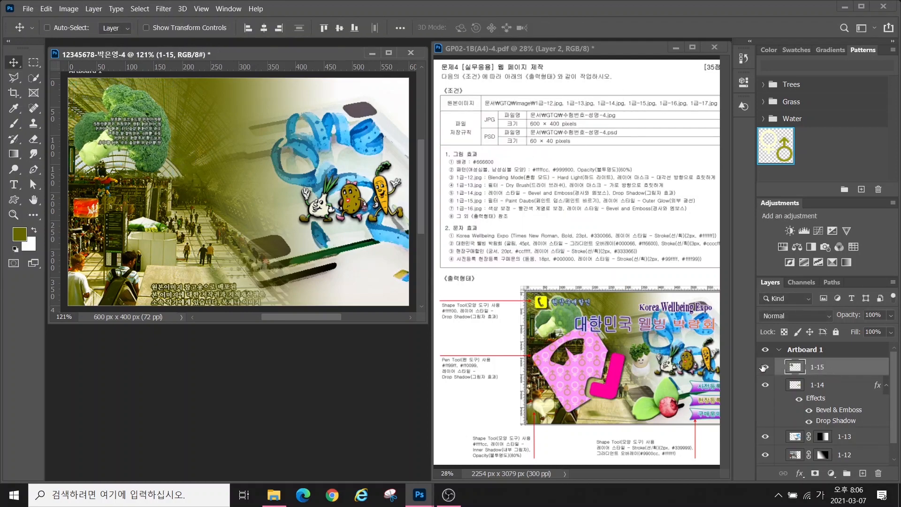
# Apply the Paint Daubs filter and an Outer Glow to layer 1-15
pyautogui.click(164, 9)
pyautogui.click(183, 55)
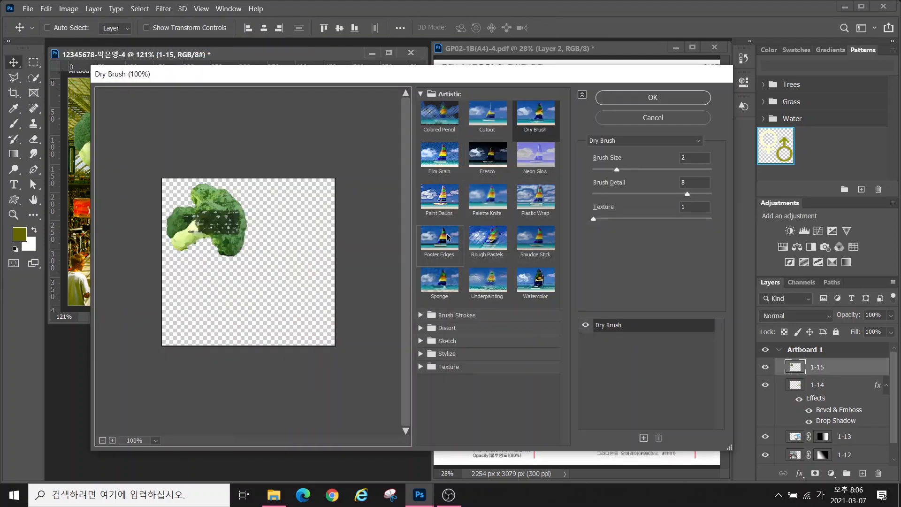
pyautogui.click(440, 199)
pyautogui.click(631, 101)
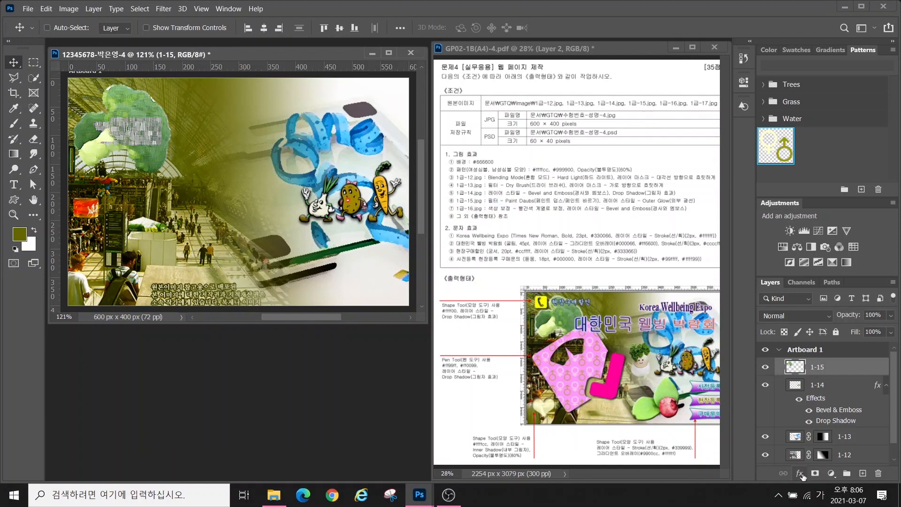
pyautogui.click(800, 474)
pyautogui.click(807, 458)
pyautogui.click(700, 131)
# Open 1급-16.jpg and quick-select the two leaves and the blueberry
pyautogui.doubleClick(230, 402)
pyautogui.doubleClick(128, 206)
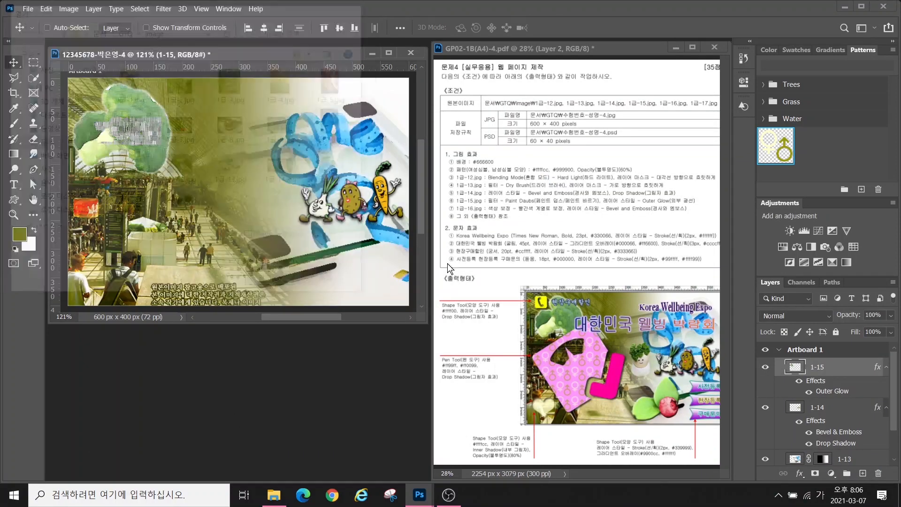
pyautogui.moveTo(140, 80); pyautogui.dragTo(491, 183)
pyautogui.press('w')
pyautogui.click(489, 309)
pyautogui.moveTo(548, 257)
pyautogui.mouseDown()
pyautogui.moveTo(560, 308)
pyautogui.moveTo(281, 243)
pyautogui.mouseUp()
# Move the leaves and blueberry into the composite, shrink to about 52%, and place them lower right
pyautogui.click(13, 63)
pyautogui.hotkey('ctrl', 't')
pyautogui.moveTo(302, 144); pyautogui.dragTo(241, 196)
pyautogui.moveTo(218, 258); pyautogui.dragTo(306, 265)
pyautogui.moveTo(326, 204); pyautogui.dragTo(304, 222)
pyautogui.moveTo(286, 268); pyautogui.dragTo(325, 268)
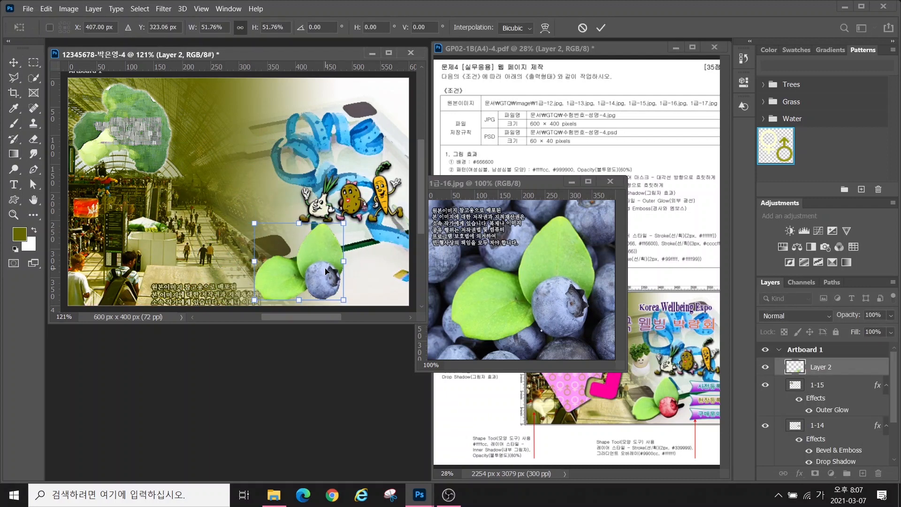
# Commit the leaves' placement, close the source, and name the layer 1-16 with Bevel & Emboss
pyautogui.press('Return')
pyautogui.click(610, 181)
pyautogui.doubleClick(819, 367)
pyautogui.write('1-16')
pyautogui.press('Return')
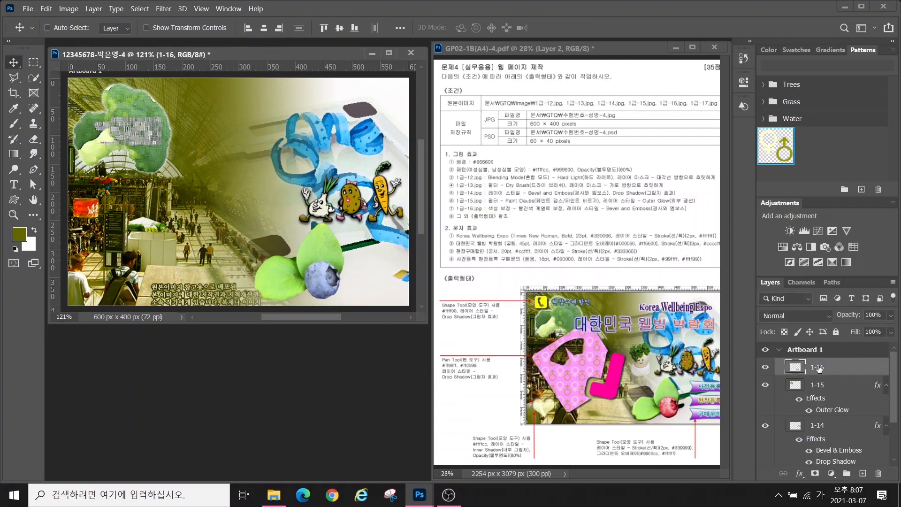
pyautogui.click(800, 474)
pyautogui.click(817, 378)
pyautogui.click(700, 143)
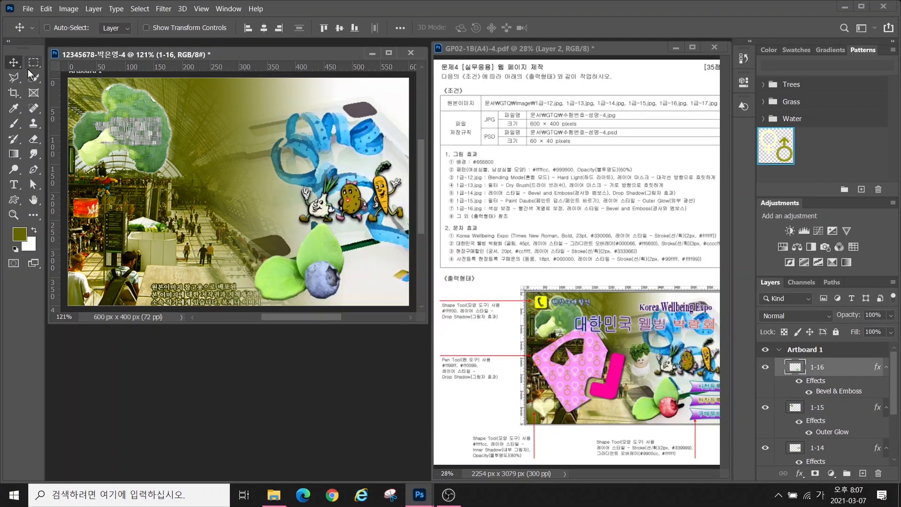
# Quick-select just the blueberry on layer 1-16
pyautogui.press('w')
pyautogui.moveTo(483, 203); pyautogui.dragTo(580, 215)
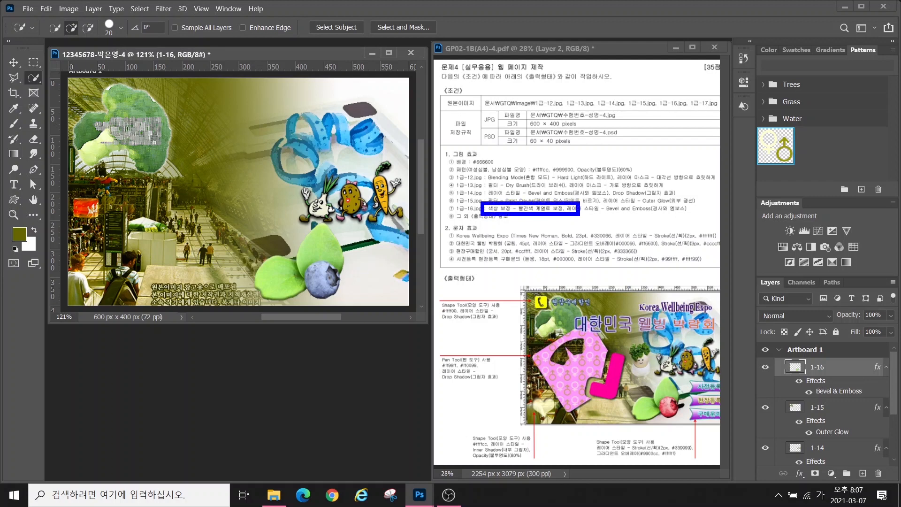
pyautogui.moveTo(331, 303)
pyautogui.mouseDown()
pyautogui.moveTo(313, 297)
pyautogui.moveTo(308, 272)
pyautogui.moveTo(347, 270)
pyautogui.moveTo(353, 289)
pyautogui.moveTo(334, 297)
pyautogui.mouseUp()
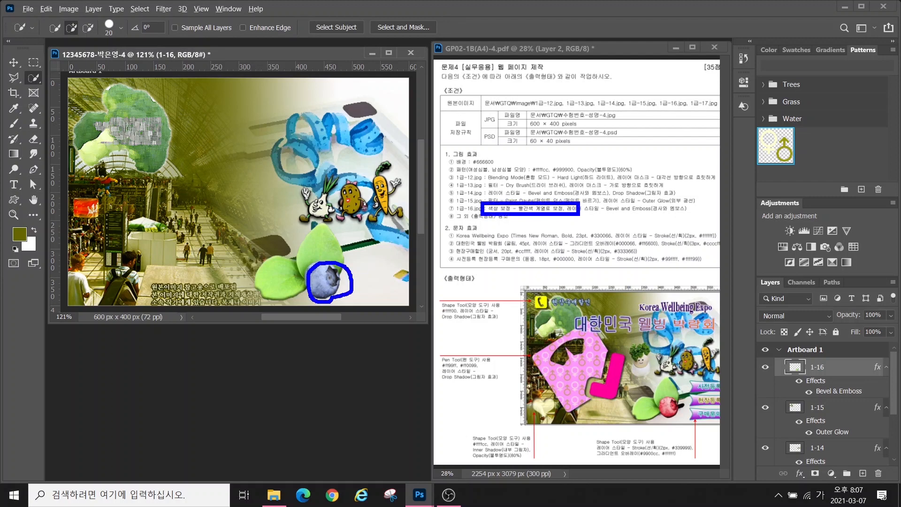
pyautogui.press('Escape')
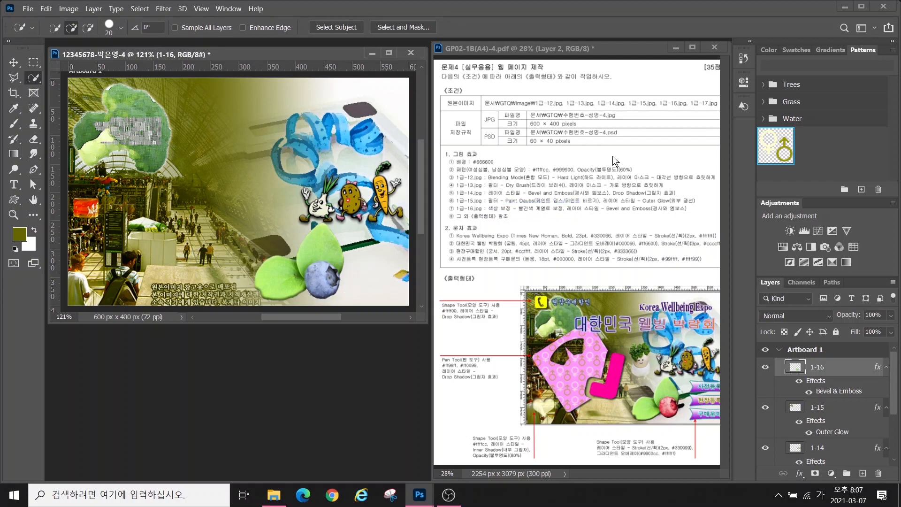
pyautogui.moveTo(311, 273)
pyautogui.mouseDown()
pyautogui.moveTo(320, 280)
pyautogui.moveTo(333, 271)
pyautogui.mouseUp()
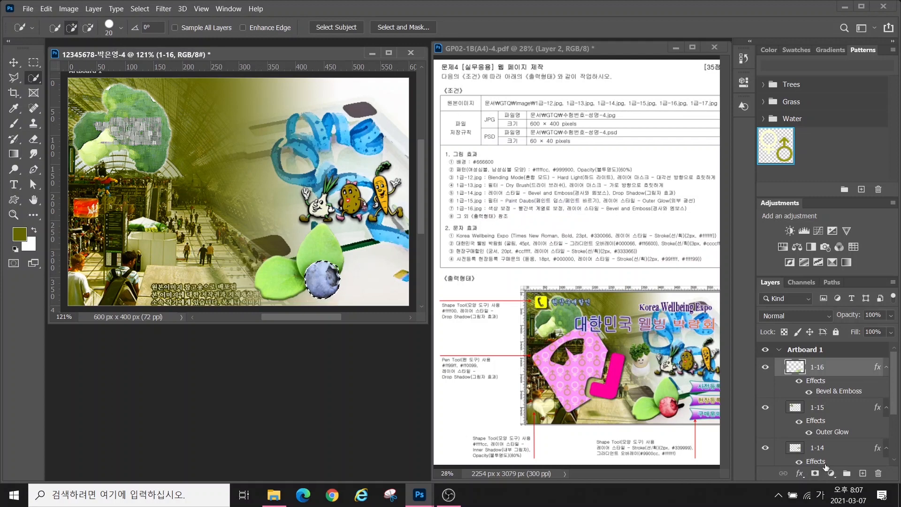
pyautogui.moveTo(818, 460); pyautogui.dragTo(848, 484)
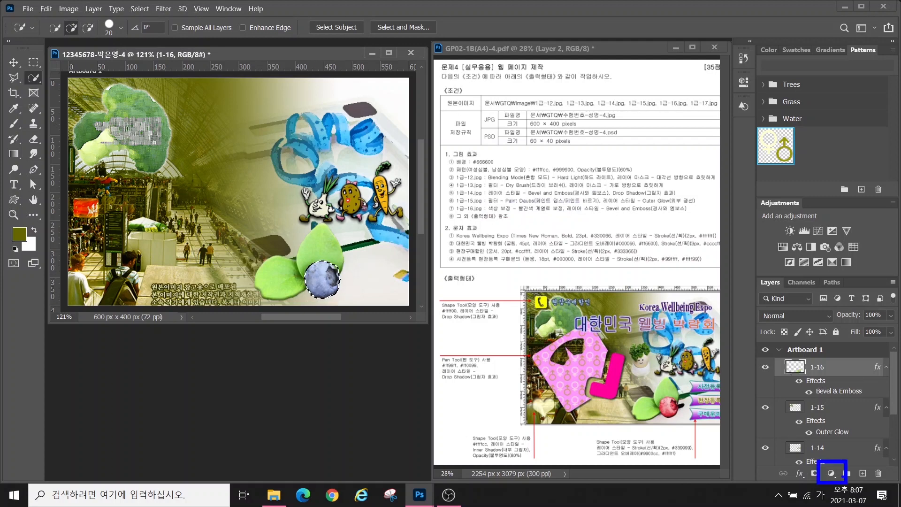
pyautogui.moveTo(873, 398); pyautogui.dragTo(834, 467)
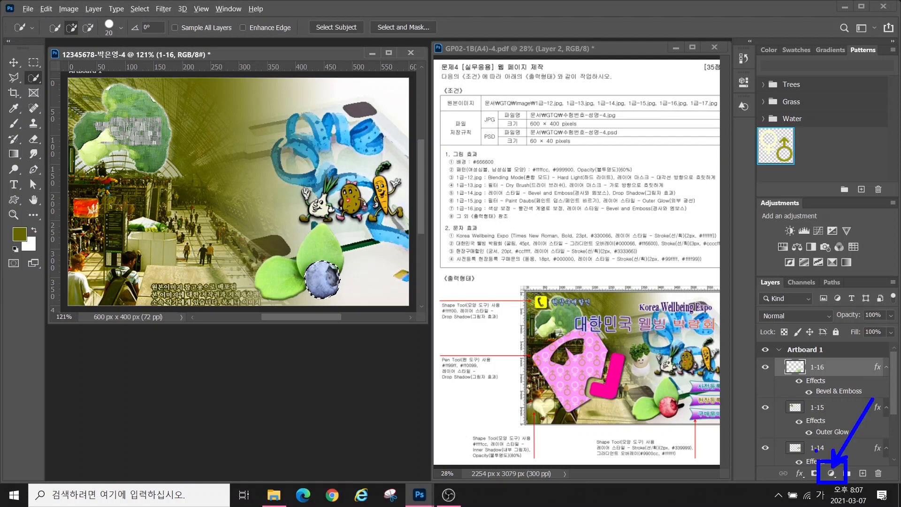
# Add a colorizing Hue/Saturation adjustment: Hue 0, Saturation 68, Lightness -25
pyautogui.click(832, 474)
pyautogui.click(831, 355)
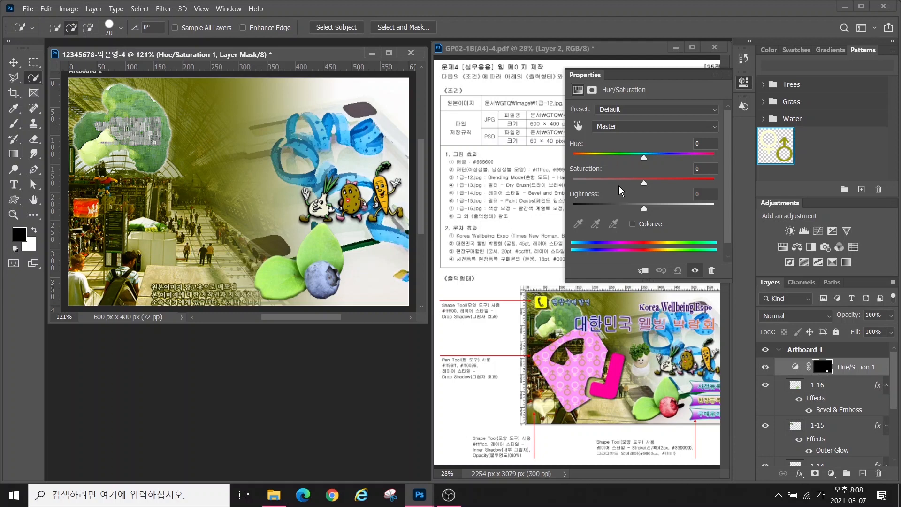
pyautogui.click(632, 225)
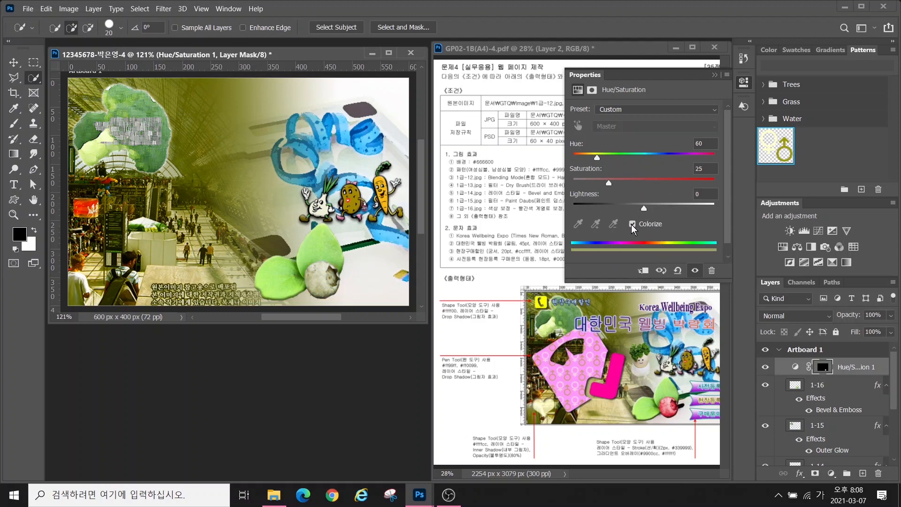
pyautogui.moveTo(596, 159); pyautogui.dragTo(574, 158)
pyautogui.moveTo(637, 185); pyautogui.dragTo(672, 184)
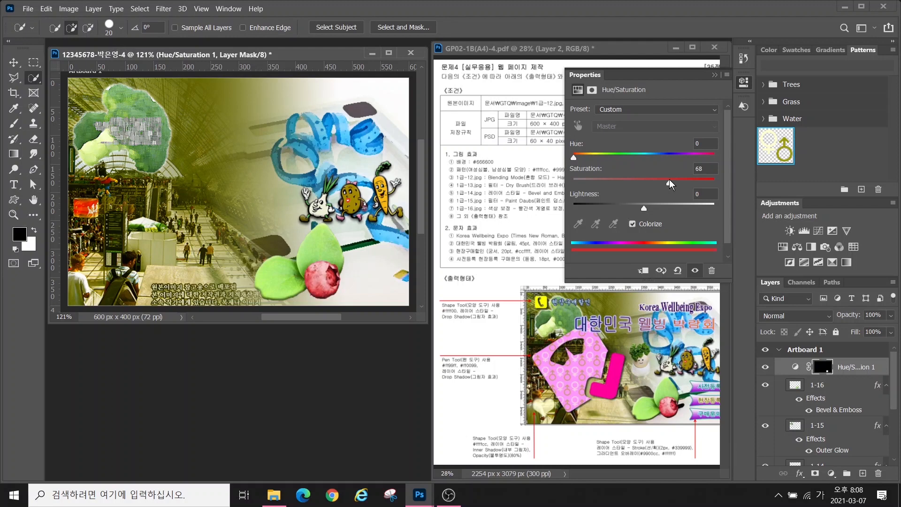
pyautogui.moveTo(644, 210); pyautogui.dragTo(626, 213)
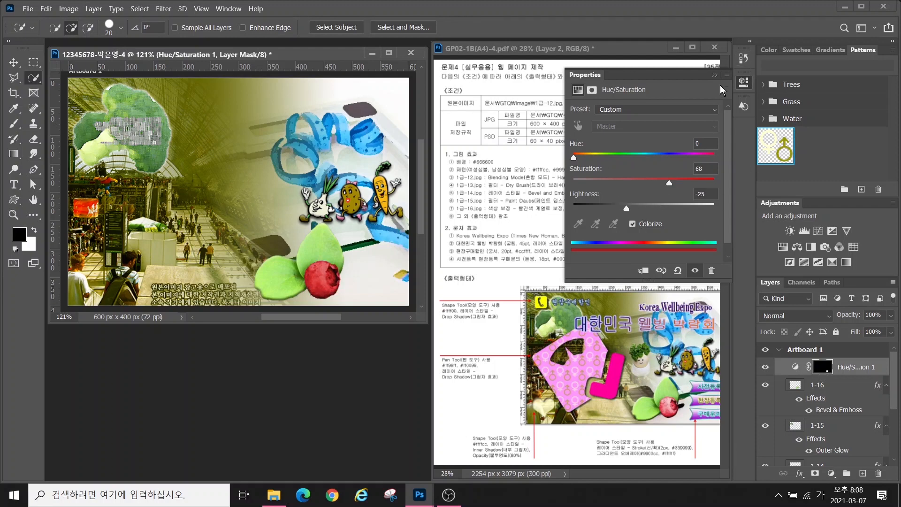
# Open 1급-17.jpg and quick-select the parsley-topped middle egg
pyautogui.click(714, 74)
pyautogui.hotkey('ctrl', 'o')
pyautogui.click(315, 283)
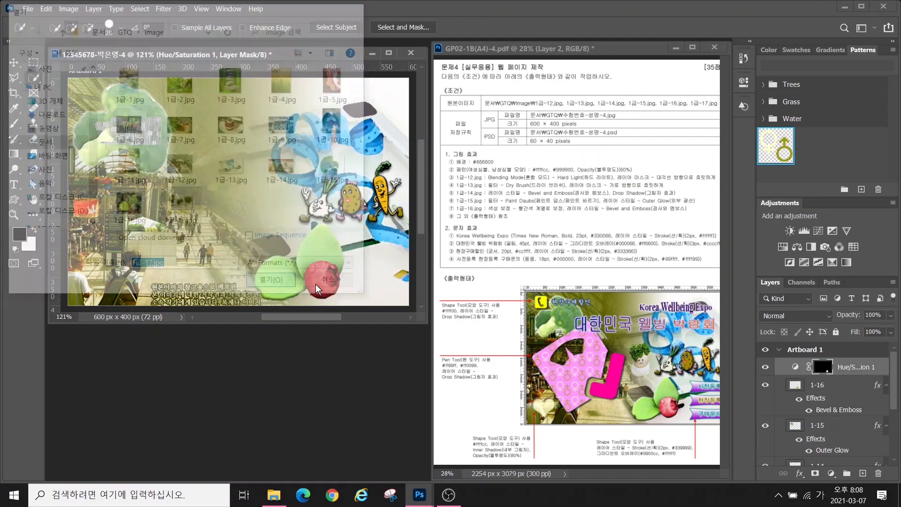
pyautogui.moveTo(174, 71); pyautogui.dragTo(420, 168)
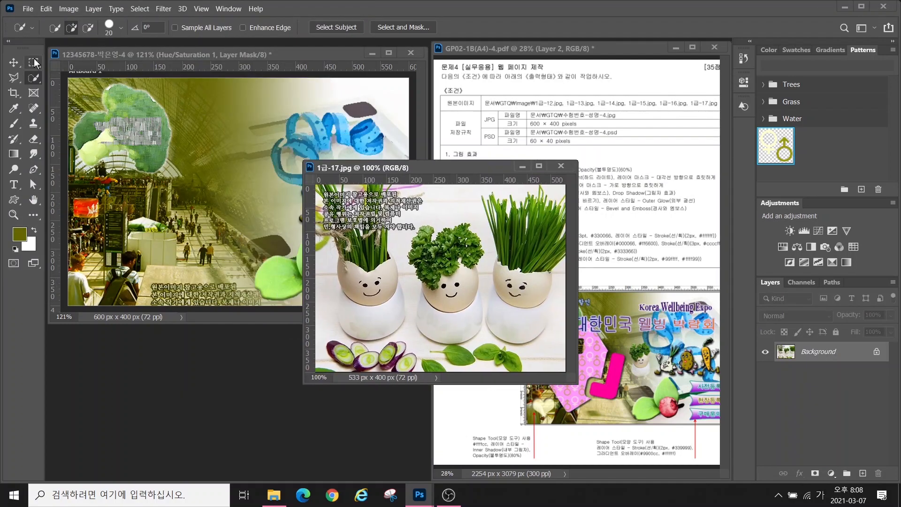
pyautogui.moveTo(420, 251)
pyautogui.mouseDown()
pyautogui.moveTo(441, 263)
pyautogui.moveTo(469, 239)
pyautogui.moveTo(441, 282)
pyautogui.moveTo(466, 297)
pyautogui.moveTo(181, 221)
pyautogui.mouseUp()
# Move the egg into the composite, scale to about 43%, and place it left of the vegetable characters
pyautogui.press('v')
pyautogui.hotkey('ctrl', 't')
pyautogui.moveTo(220, 132); pyautogui.dragTo(164, 219)
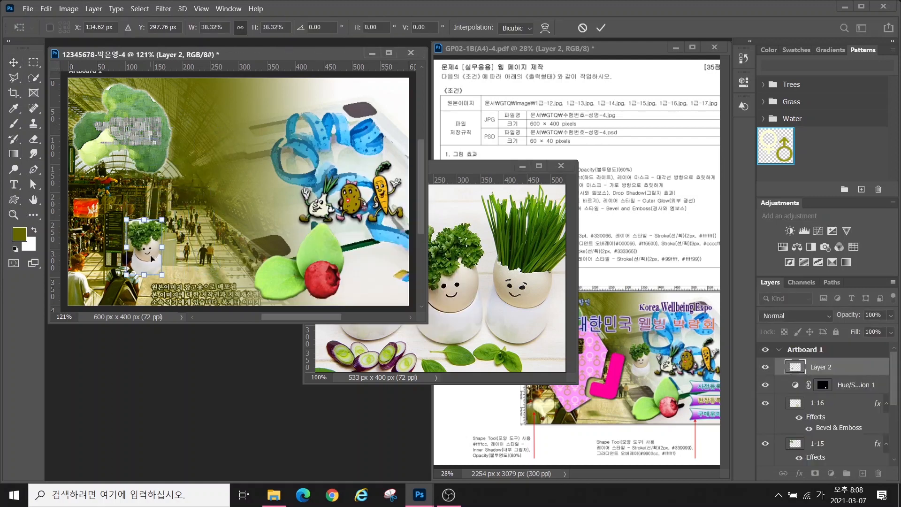
pyautogui.moveTo(144, 264); pyautogui.dragTo(255, 213)
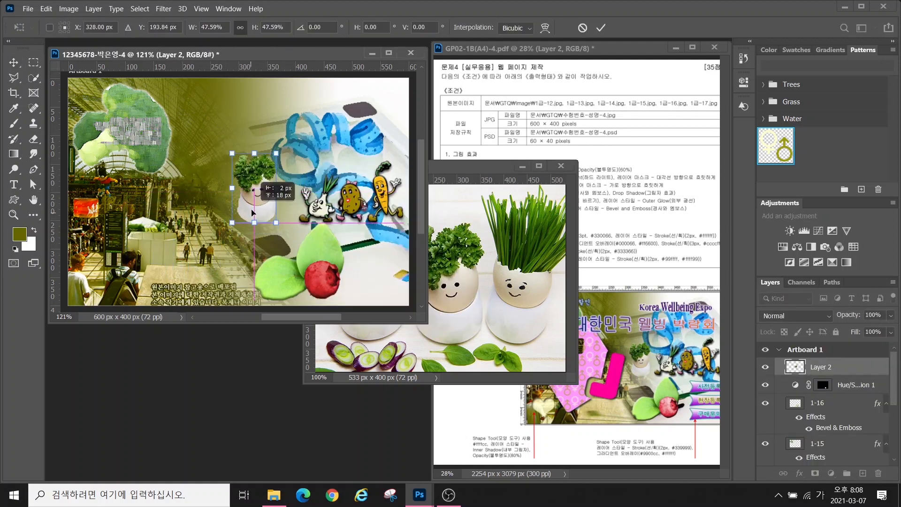
pyautogui.moveTo(275, 155); pyautogui.dragTo(272, 160)
pyautogui.moveTo(266, 190); pyautogui.dragTo(269, 192)
pyautogui.press('Right')
pyautogui.press('Right')
pyautogui.press('Right')
pyautogui.press('Right')
pyautogui.press('Right')
pyautogui.press('Right')
pyautogui.press('Right')
pyautogui.press('Right')
pyautogui.press('Right')
pyautogui.press('Right')
pyautogui.press('Right')
pyautogui.press('Right')
pyautogui.press('Right')
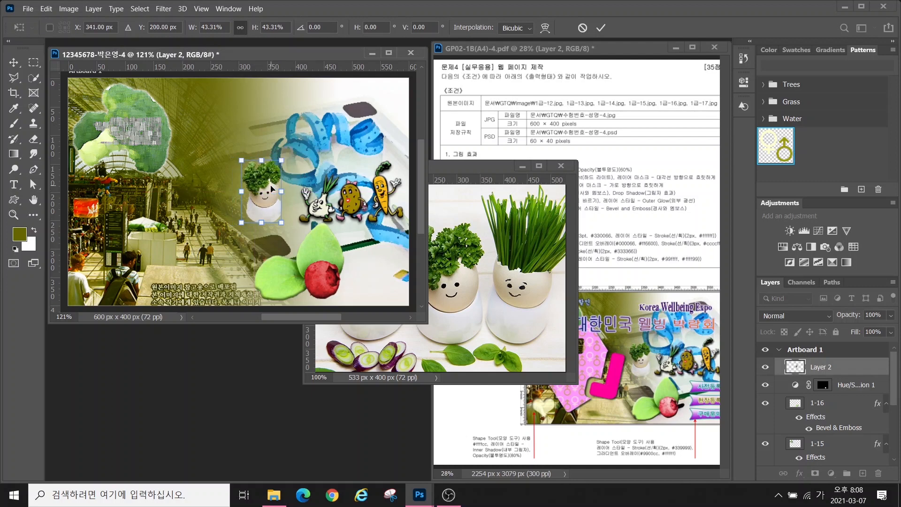
pyautogui.press('Return')
# Close the egg source image and name the new layer 1-17
pyautogui.click(370, 348)
pyautogui.hotkey('ctrl', 'w')
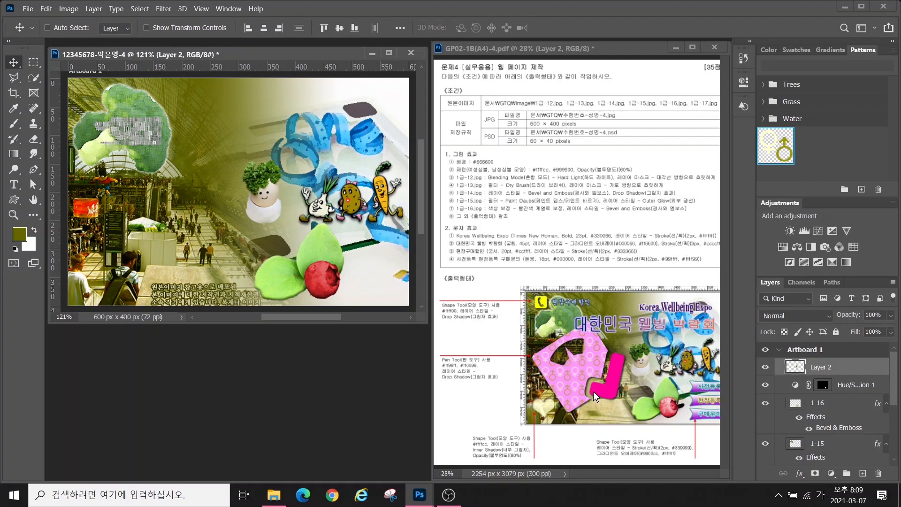
pyautogui.moveTo(437, 346)
pyautogui.mouseDown()
pyautogui.moveTo(555, 398)
pyautogui.moveTo(629, 412)
pyautogui.mouseUp()
pyautogui.doubleClick(821, 366)
pyautogui.write('1-17')
pyautogui.press('Return')
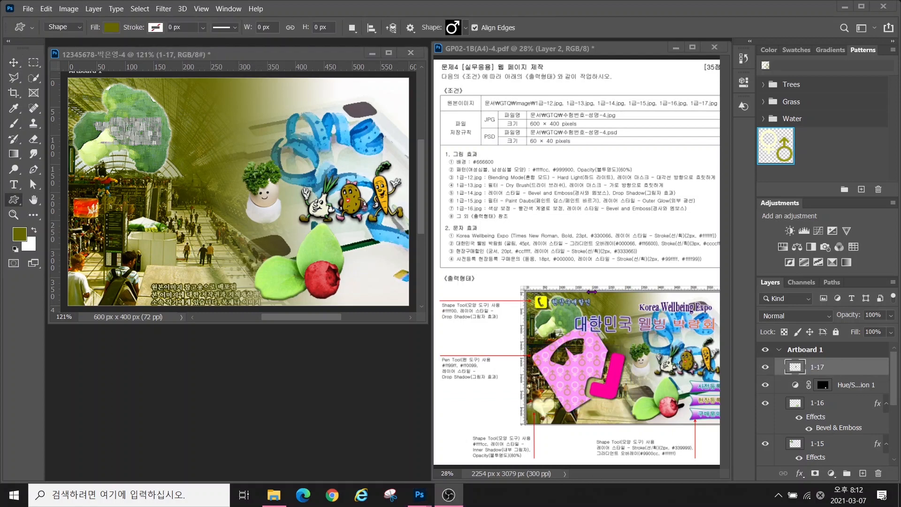
# Hide layer 1-17 and all the picture layers beneath it
pyautogui.click(766, 370)
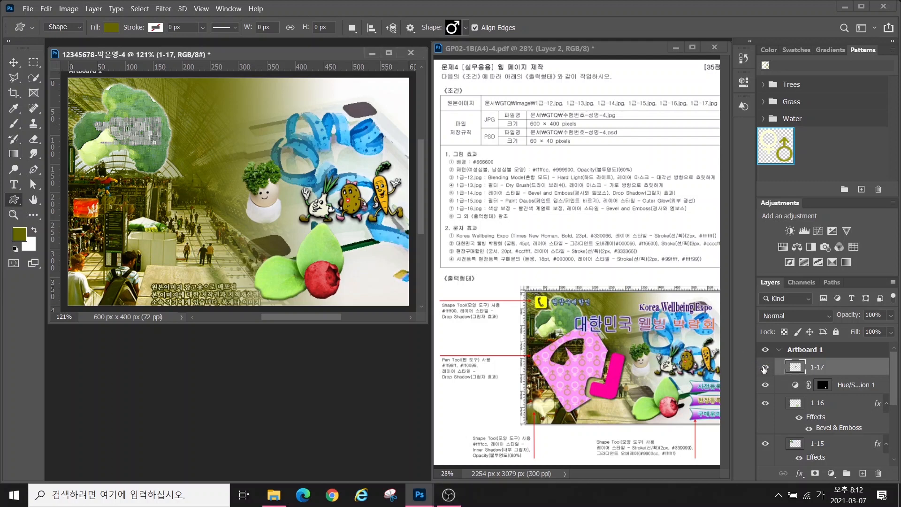
pyautogui.click(766, 369)
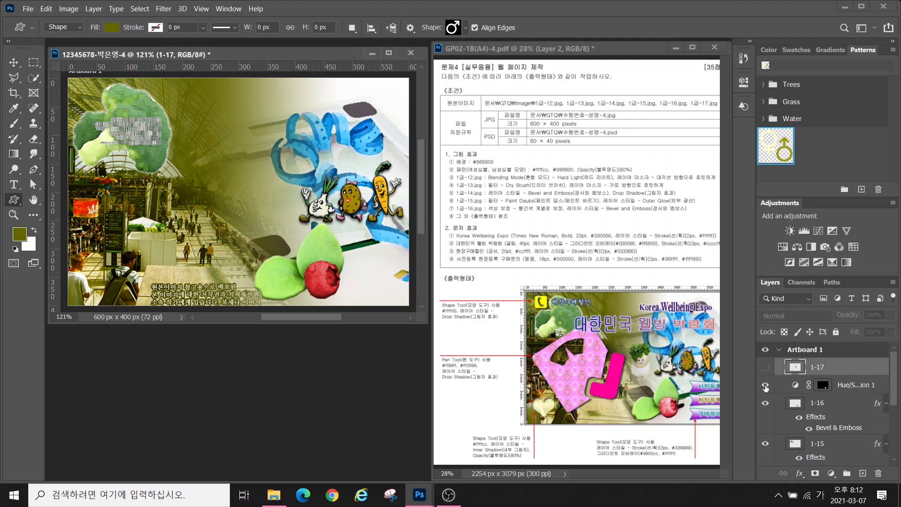
pyautogui.moveTo(766, 388); pyautogui.dragTo(767, 462)
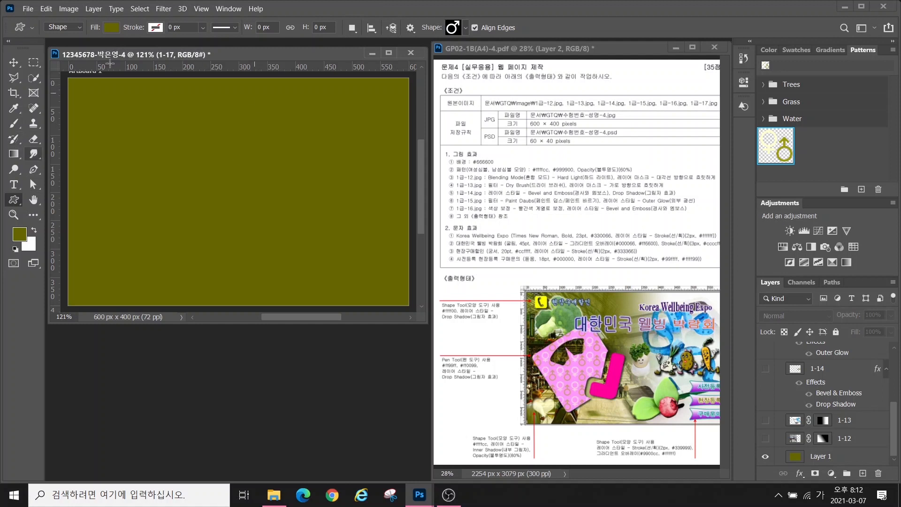
# Drag a vertical and a horizontal guide from the rulers onto the canvas
pyautogui.moveTo(58, 149); pyautogui.dragTo(238, 183)
pyautogui.moveTo(131, 68); pyautogui.dragTo(127, 282)
pyautogui.press('alt')
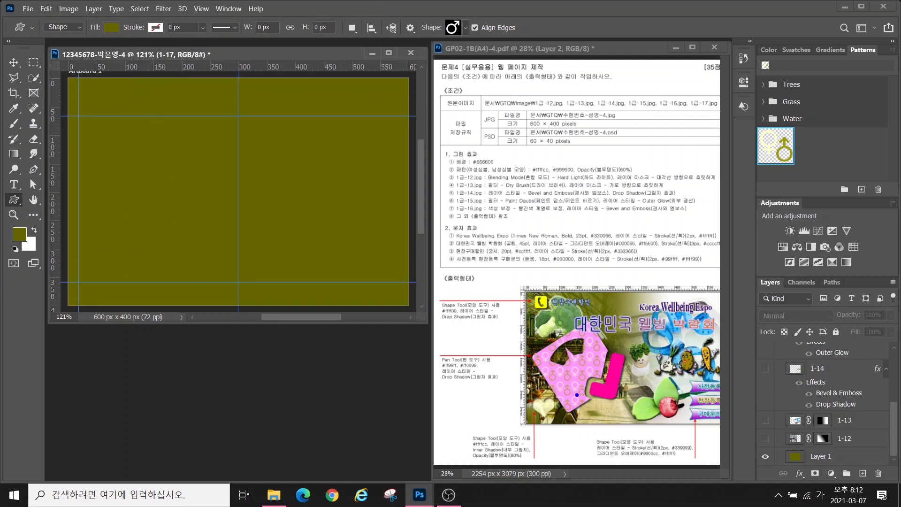
pyautogui.moveTo(579, 403)
pyautogui.mouseDown()
pyautogui.moveTo(553, 334)
pyautogui.moveTo(595, 343)
pyautogui.moveTo(607, 365)
pyautogui.moveTo(588, 389)
pyautogui.mouseUp()
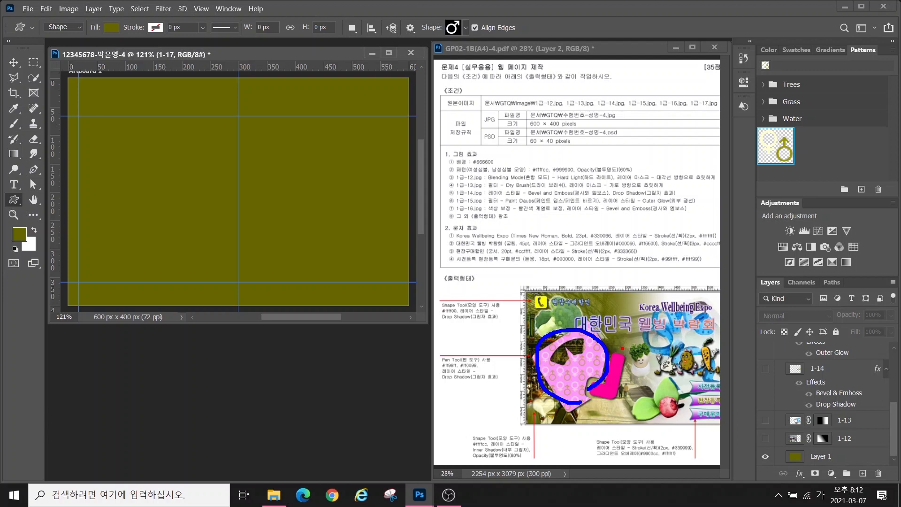
pyautogui.moveTo(623, 349)
pyautogui.mouseDown()
pyautogui.moveTo(592, 387)
pyautogui.moveTo(608, 420)
pyautogui.moveTo(640, 375)
pyautogui.moveTo(618, 344)
pyautogui.mouseUp()
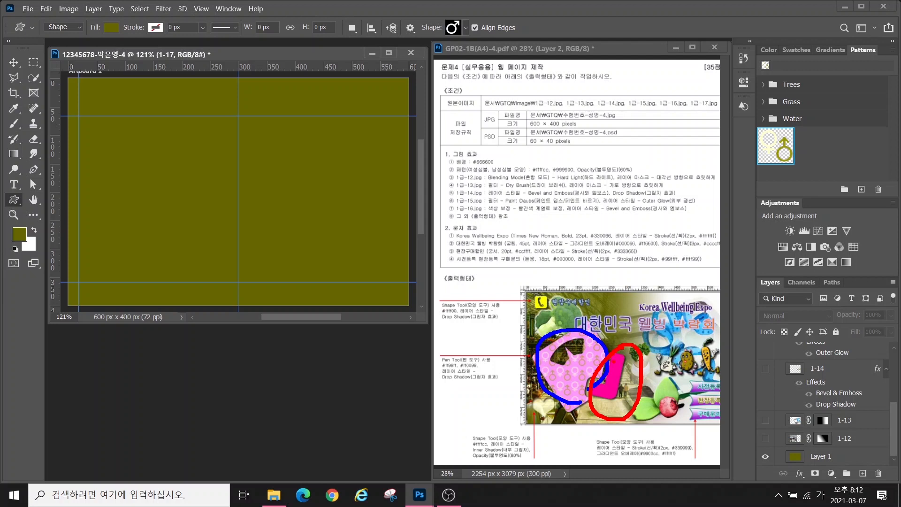
pyautogui.press('Escape')
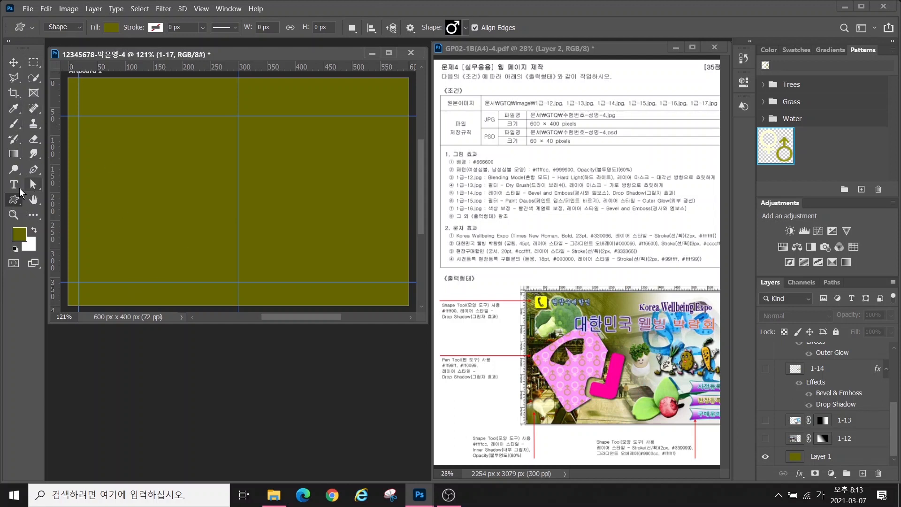
# Draw a yellow 219×219 px rounded square with the Rounded Rectangle Tool on the canvas's left
pyautogui.rightClick(16, 202)
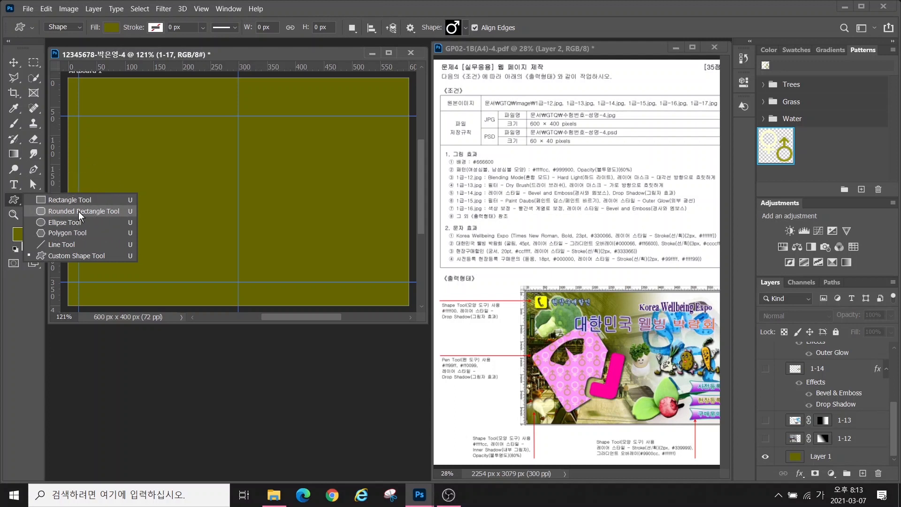
pyautogui.press('Escape')
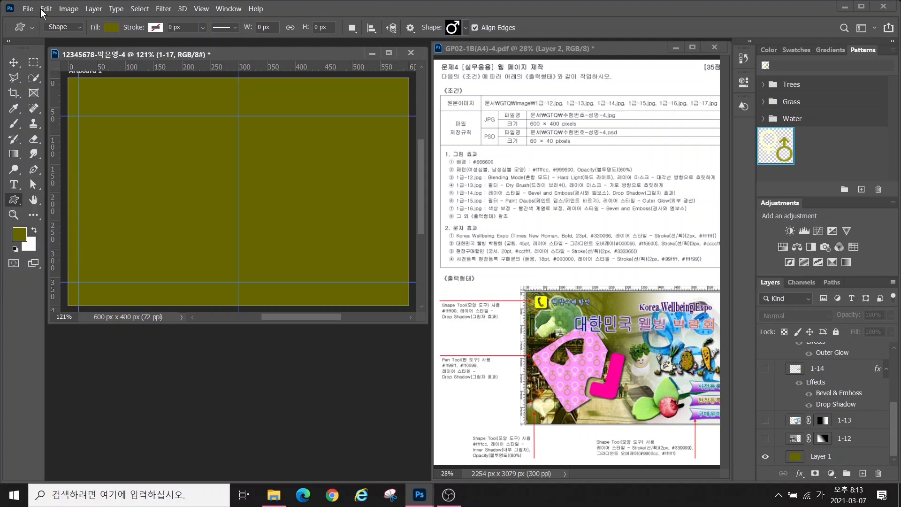
pyautogui.press('alt')
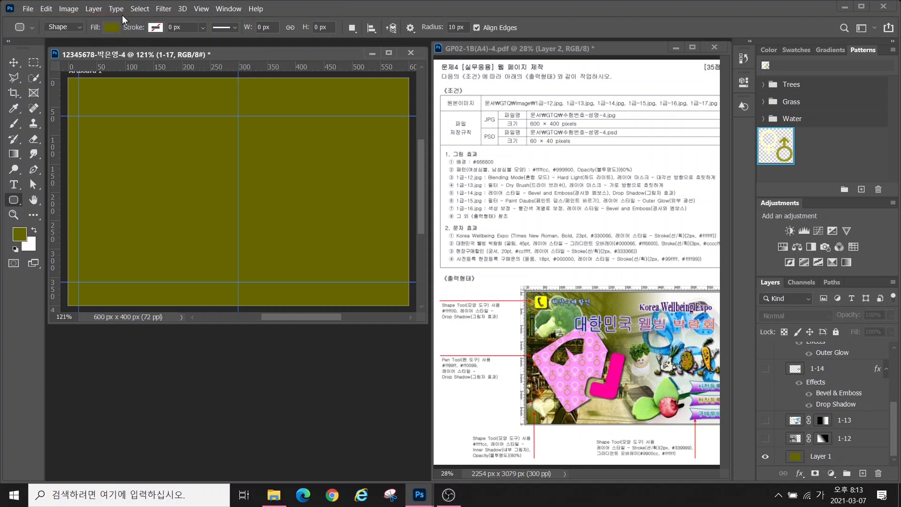
pyautogui.click(111, 28)
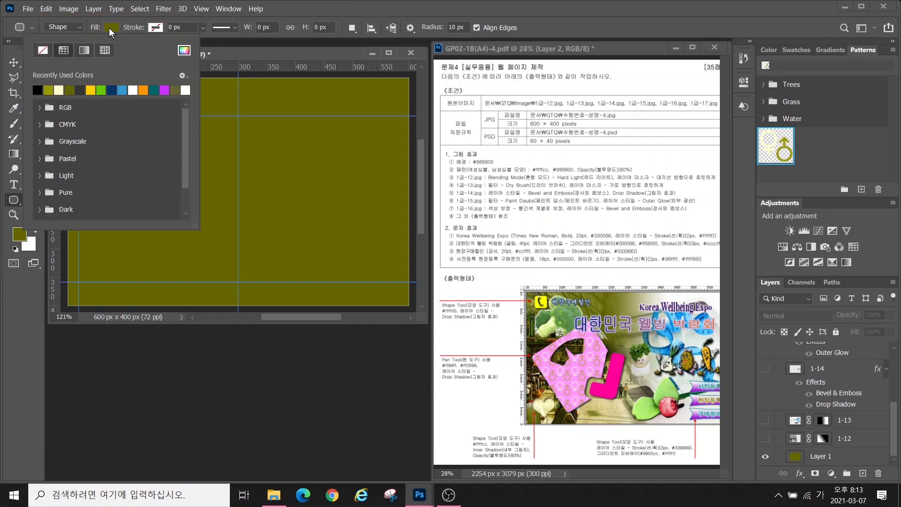
pyautogui.click(92, 91)
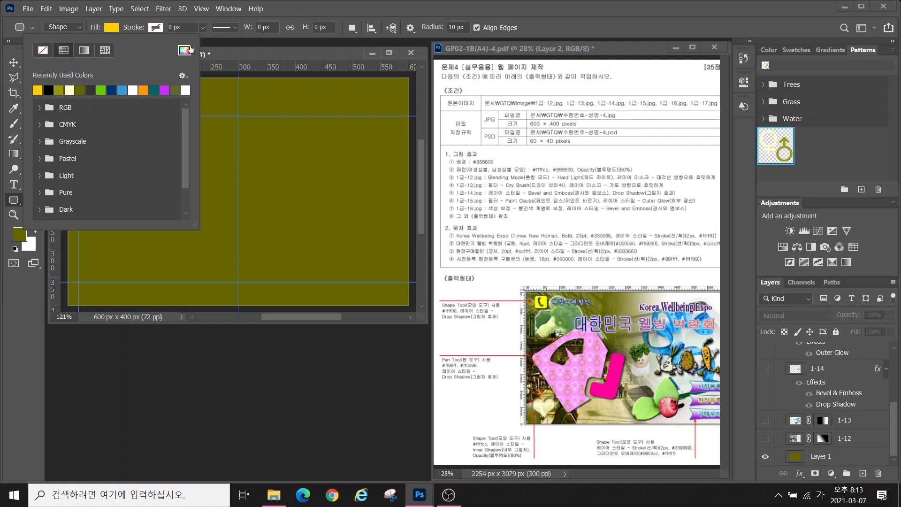
pyautogui.click(126, 105)
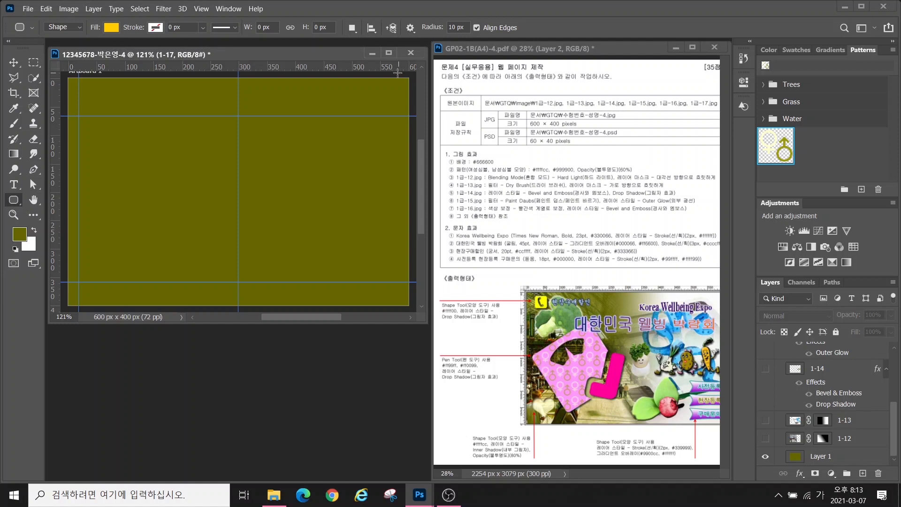
pyautogui.moveTo(436, 18); pyautogui.dragTo(485, 41)
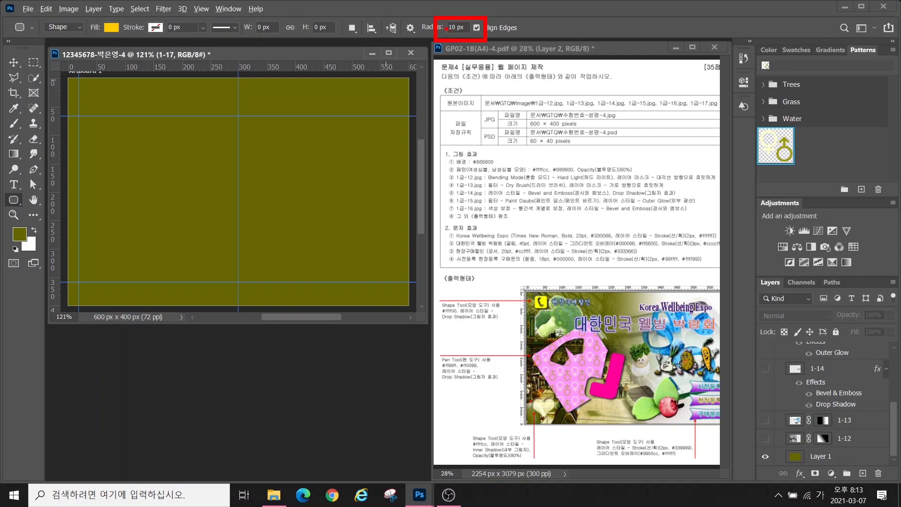
pyautogui.press('Escape')
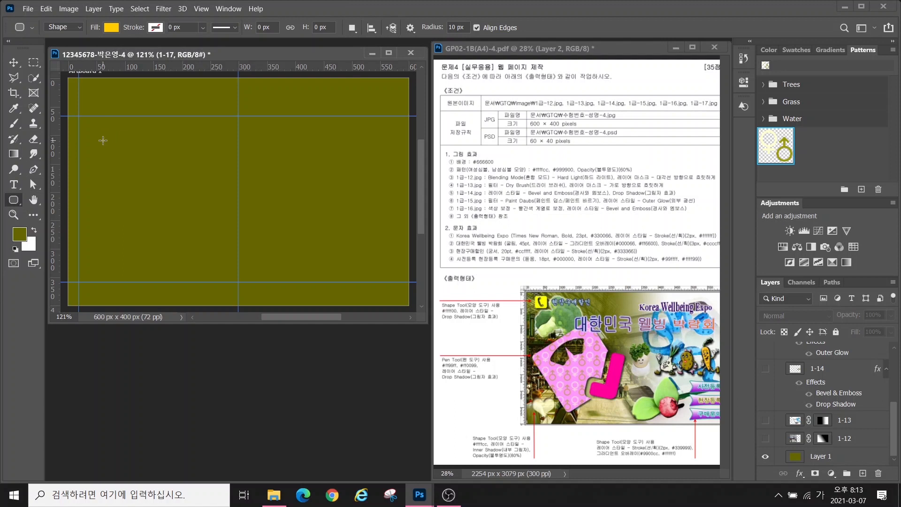
pyautogui.moveTo(102, 142); pyautogui.dragTo(226, 272)
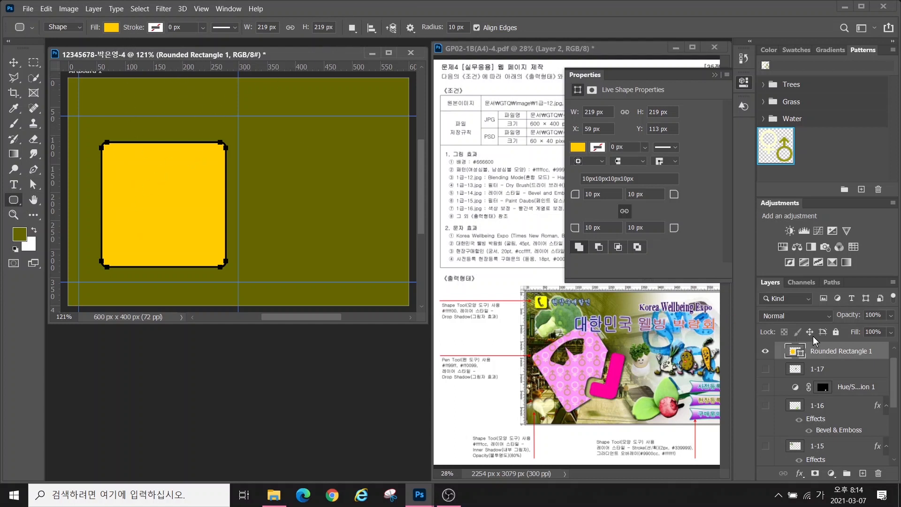
pyautogui.click(827, 356)
pyautogui.click(838, 359)
pyautogui.click(33, 170)
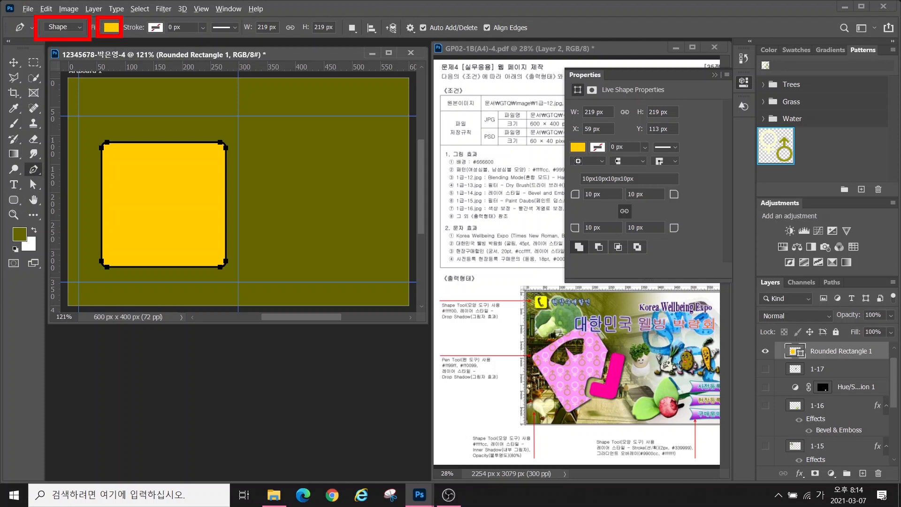
pyautogui.moveTo(167, 17); pyautogui.dragTo(138, 45)
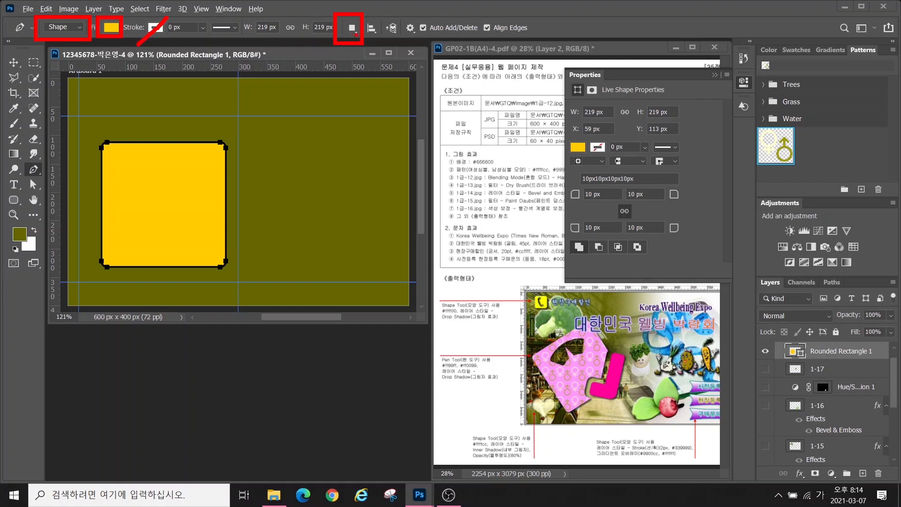
pyautogui.click(352, 28)
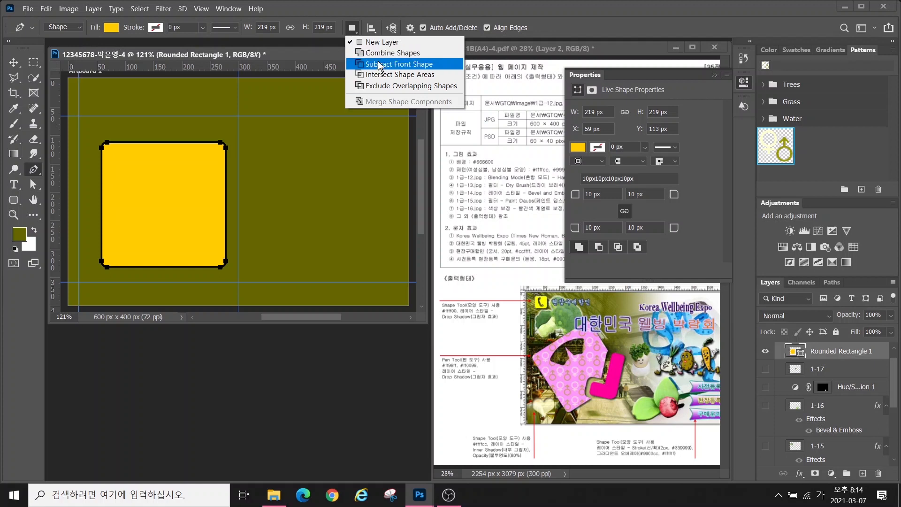
pyautogui.click(381, 11)
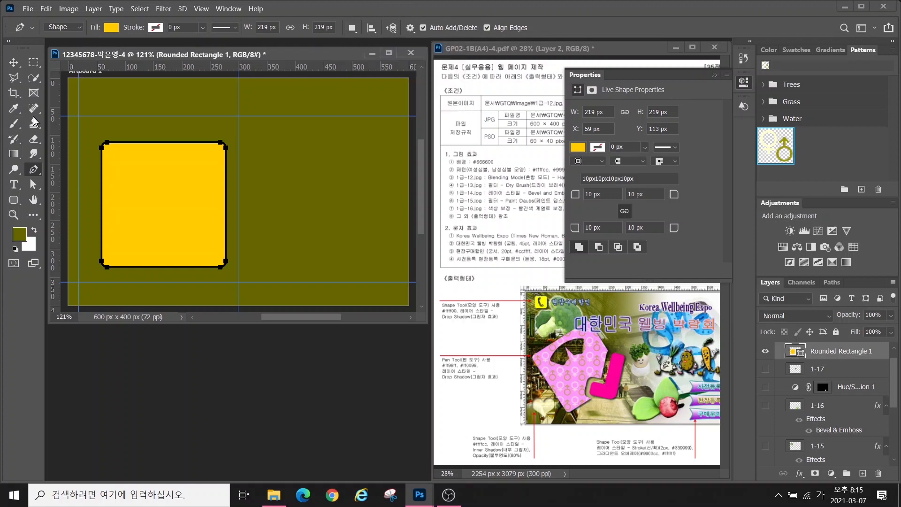
pyautogui.doubleClick(33, 200)
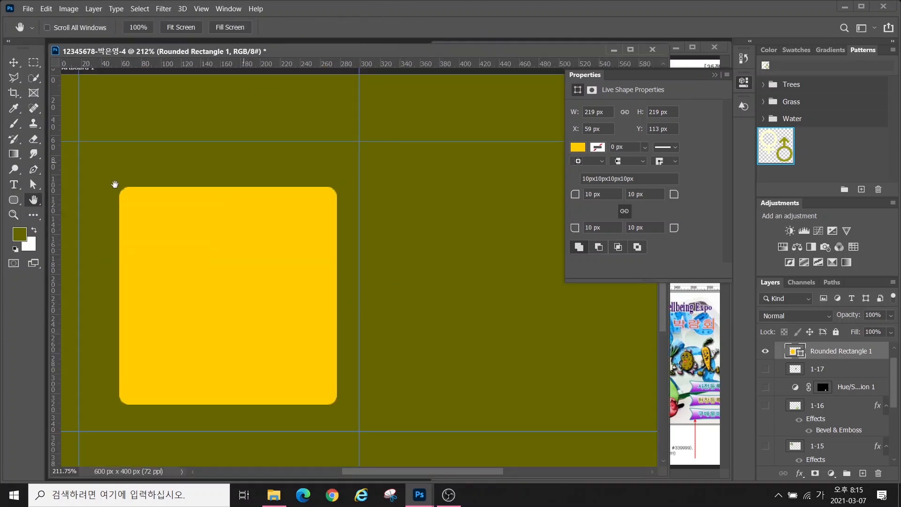
pyautogui.click(34, 170)
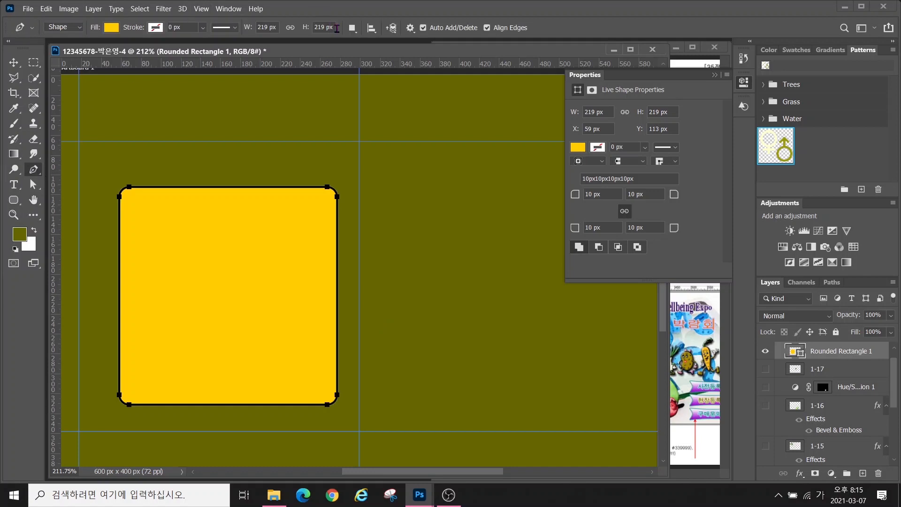
pyautogui.click(352, 31)
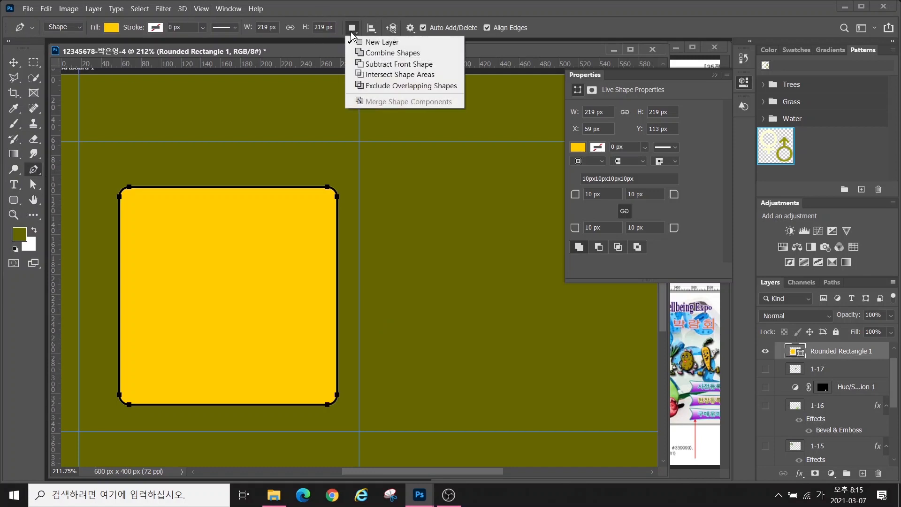
pyautogui.click(375, 62)
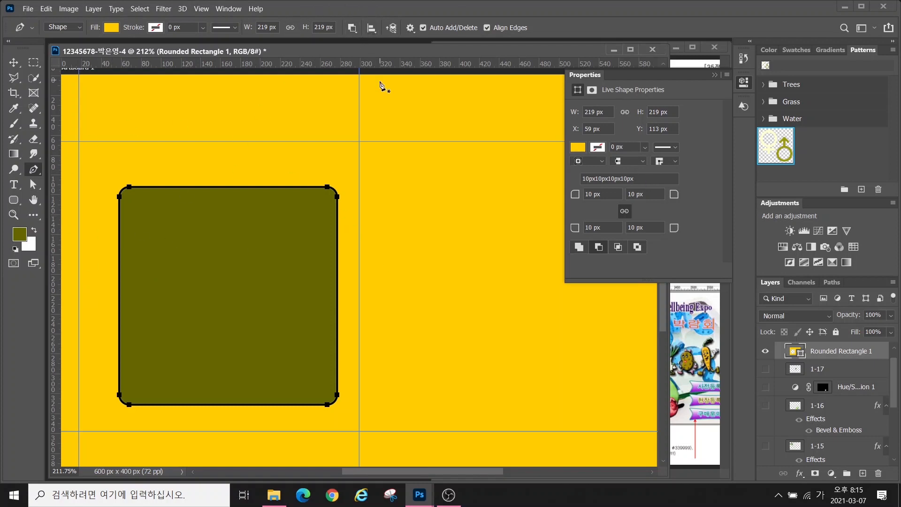
pyautogui.hotkey('ctrl', 'z')
pyautogui.click(834, 371)
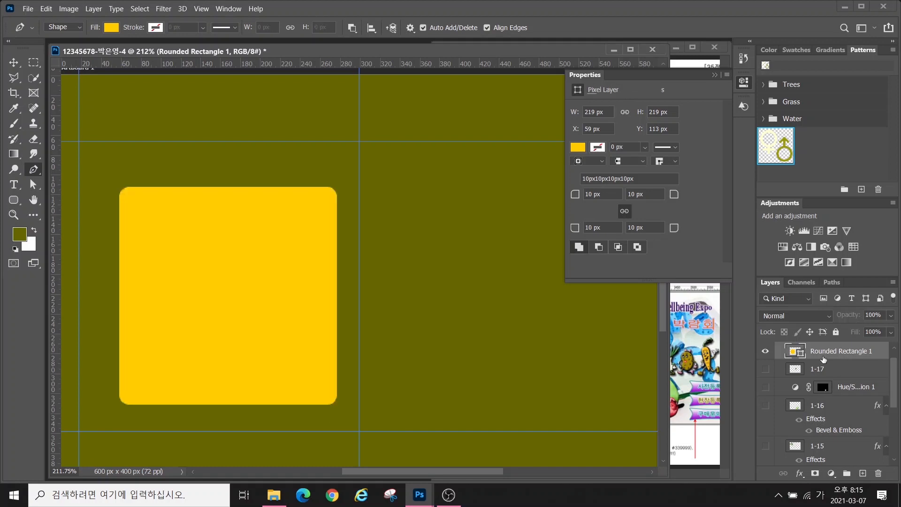
pyautogui.click(829, 352)
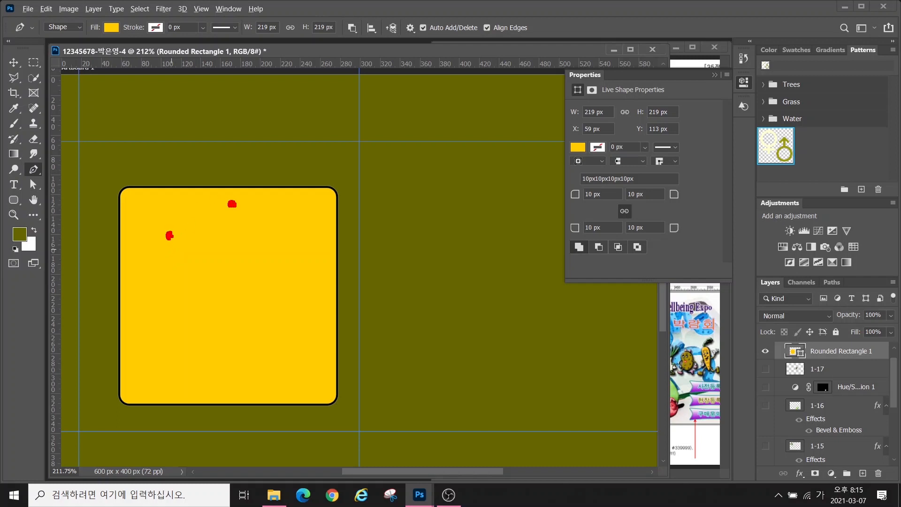
# Start the fan-shaped pen path with an arched top and its curved right side
pyautogui.moveTo(169, 235)
pyautogui.mouseDown()
pyautogui.moveTo(193, 208)
pyautogui.moveTo(214, 203)
pyautogui.mouseUp()
pyautogui.press('Escape')
pyautogui.click(161, 246)
pyautogui.moveTo(226, 211); pyautogui.dragTo(262, 211)
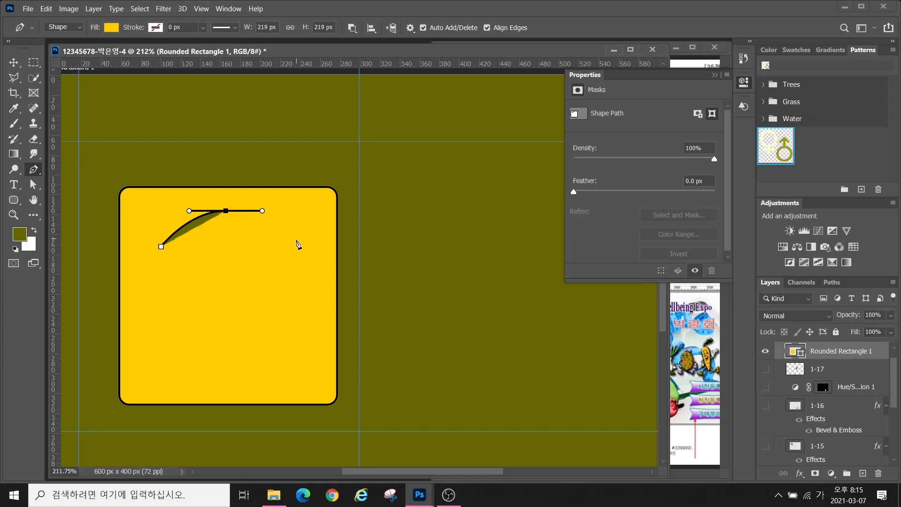
pyautogui.click(295, 243)
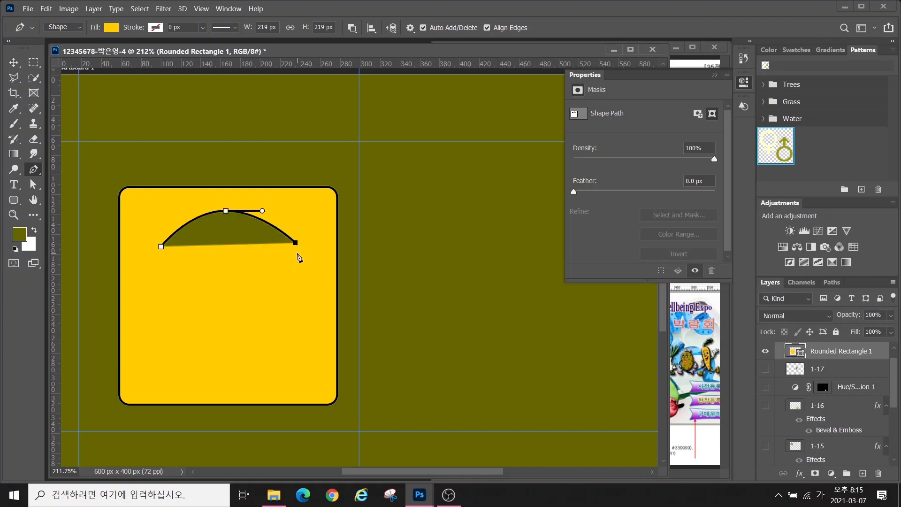
pyautogui.moveTo(296, 253); pyautogui.dragTo(294, 258)
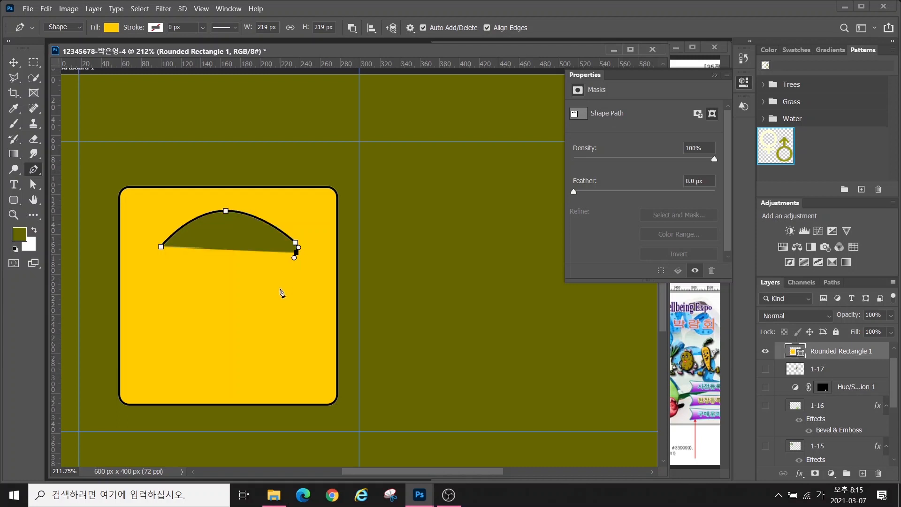
pyautogui.click(279, 286)
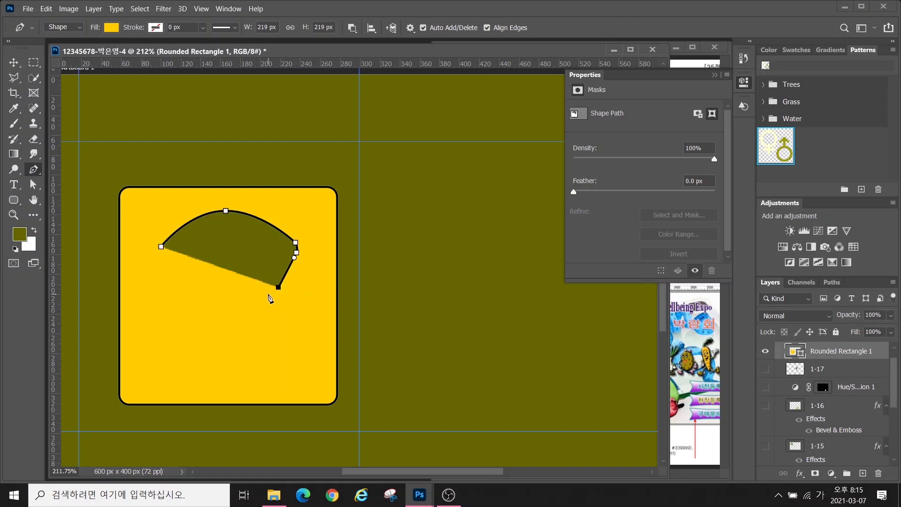
pyautogui.moveTo(267, 293)
pyautogui.mouseDown()
pyautogui.moveTo(217, 273)
pyautogui.moveTo(224, 231)
pyautogui.mouseUp()
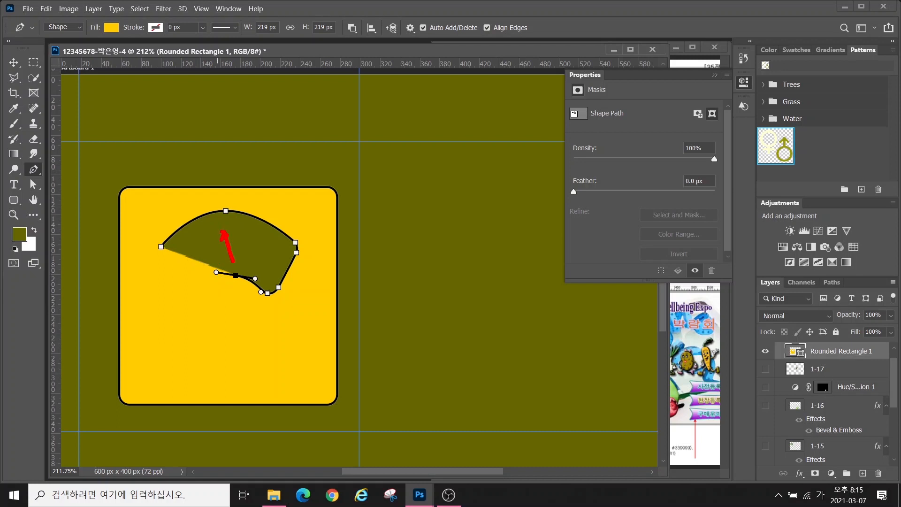
# Add the pointed central notch and lower-left anchors, then close the path on its starting point
pyautogui.moveTo(231, 291)
pyautogui.mouseDown()
pyautogui.moveTo(194, 281)
pyautogui.moveTo(191, 299)
pyautogui.mouseUp()
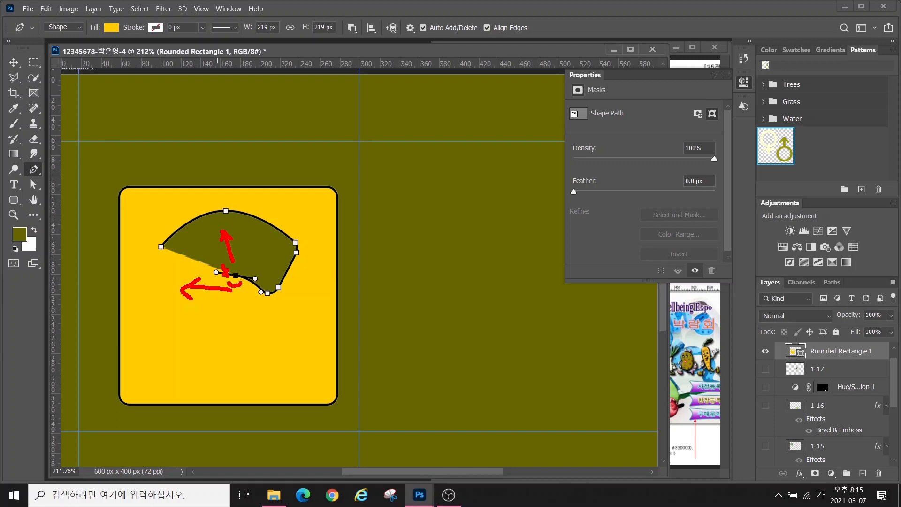
pyautogui.press('Escape')
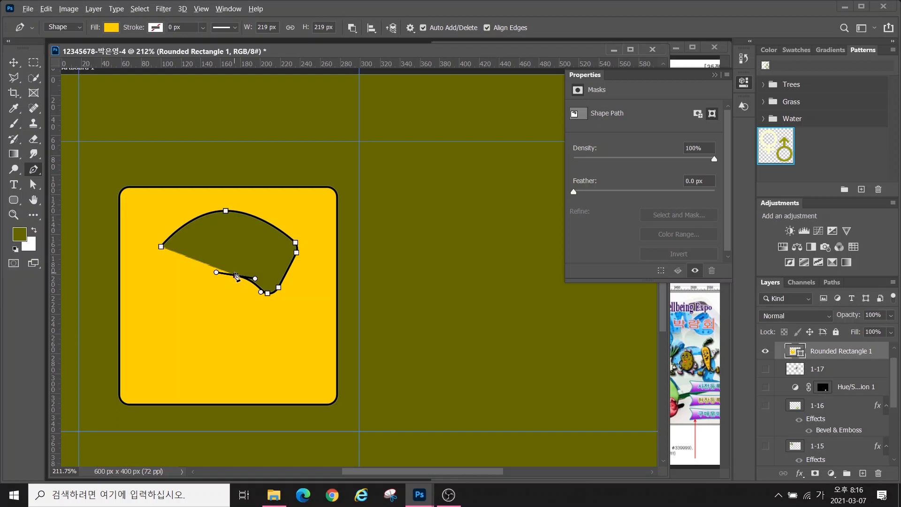
pyautogui.keyDown('alt'); pyautogui.click(237, 277); pyautogui.keyUp('alt')
pyautogui.click(229, 247)
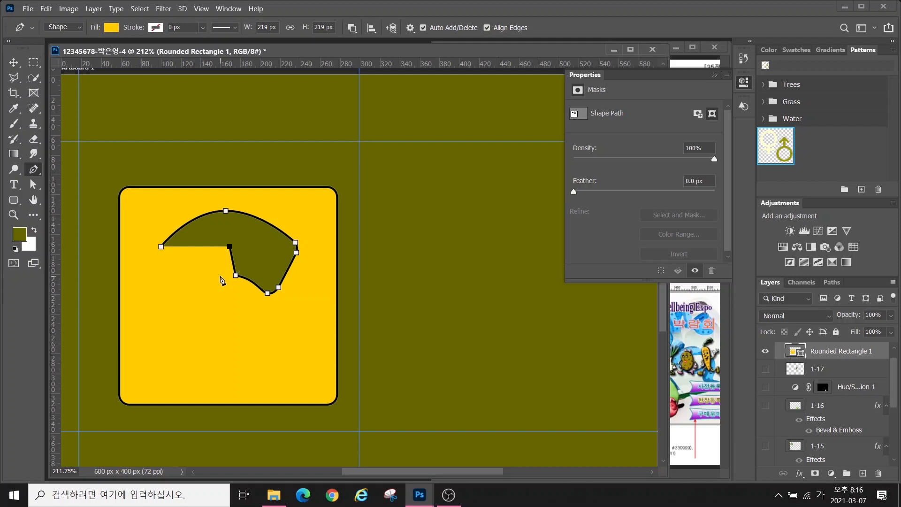
pyautogui.click(220, 274)
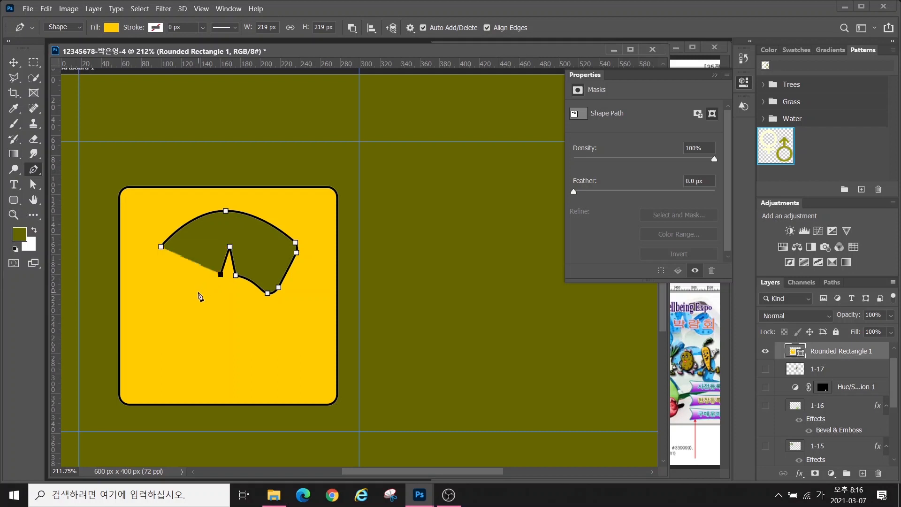
pyautogui.moveTo(196, 290); pyautogui.dragTo(188, 300)
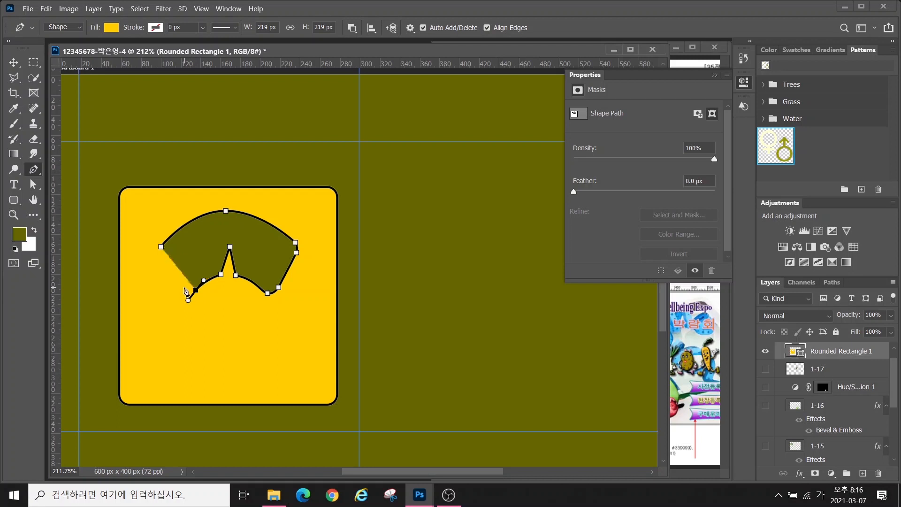
pyautogui.click(183, 286)
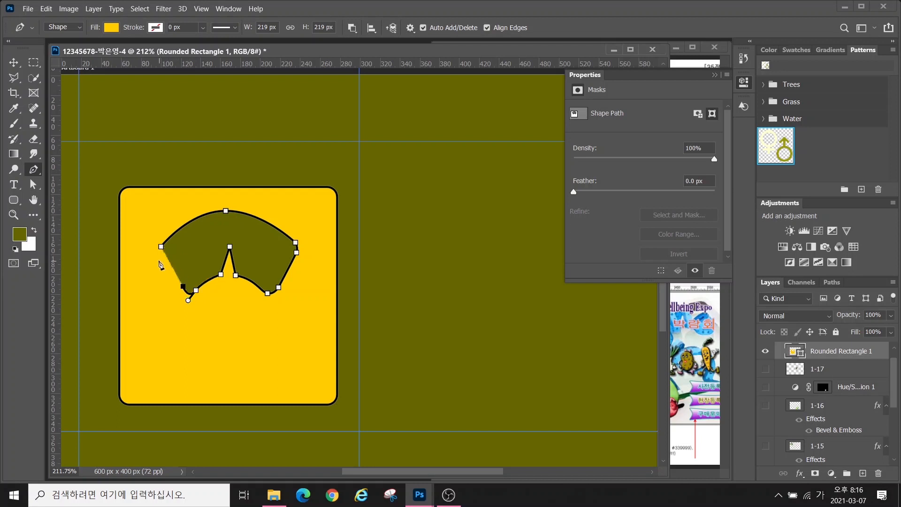
pyautogui.click(158, 260)
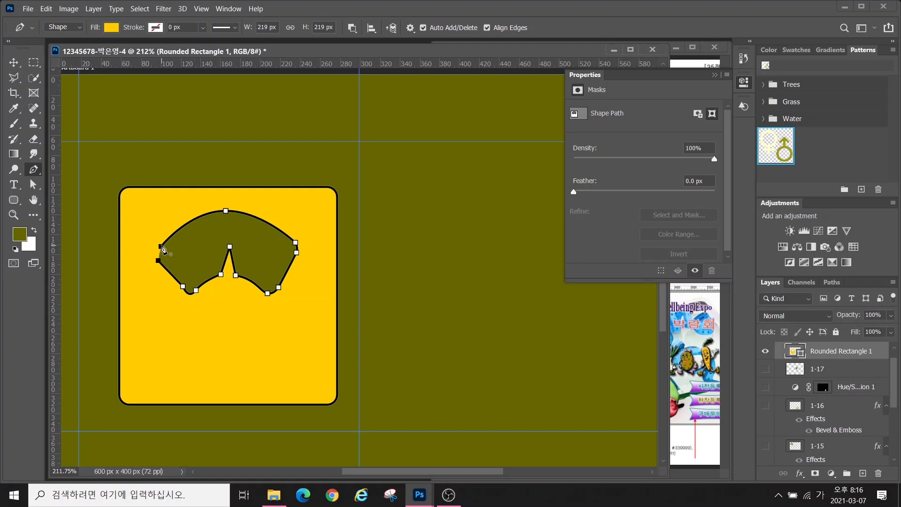
pyautogui.moveTo(161, 246); pyautogui.dragTo(169, 240)
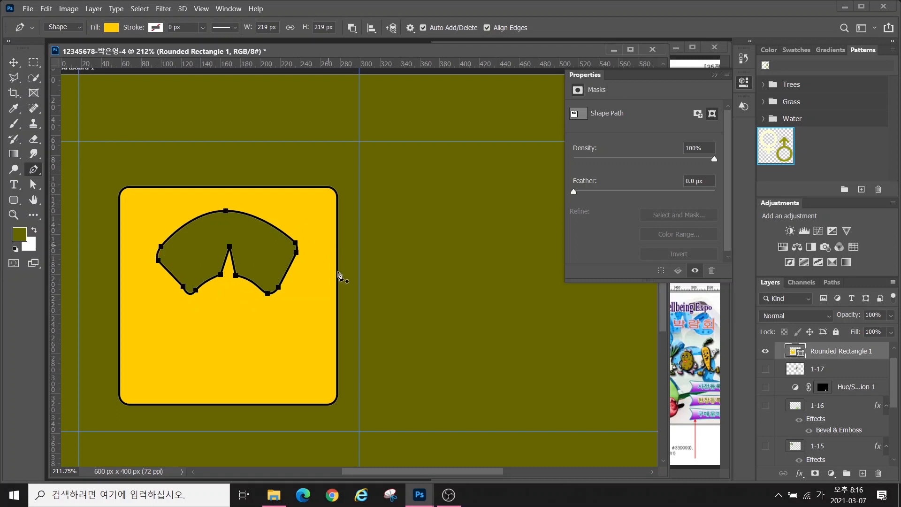
pyautogui.click(224, 262)
pyautogui.hotkey('ctrl', 'z')
pyautogui.press('ctrl')
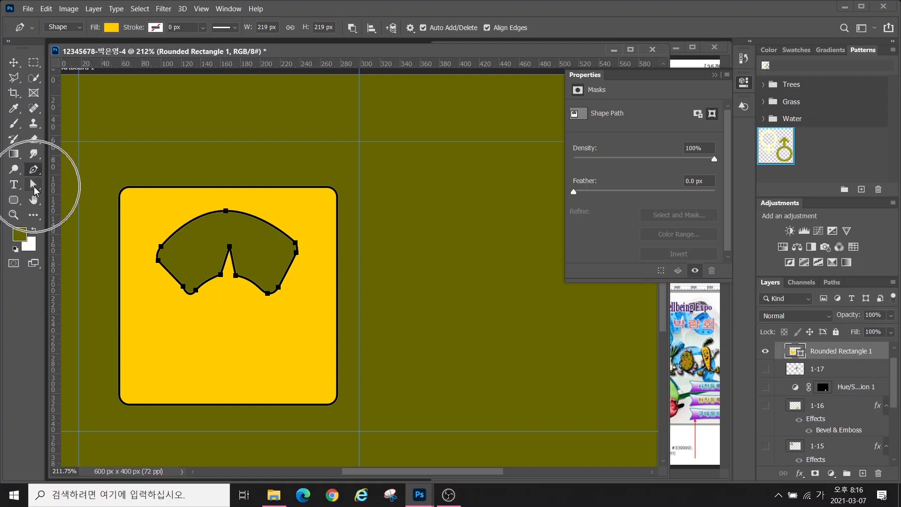
# Switch to the Direct Selection Tool, zoom in and select the hole's lower-left anchor points
pyautogui.click(34, 185)
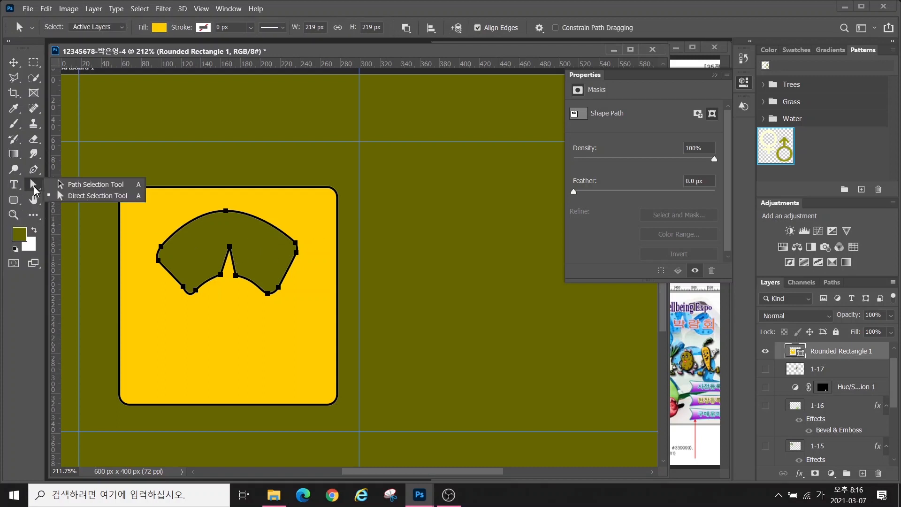
pyautogui.click(79, 187)
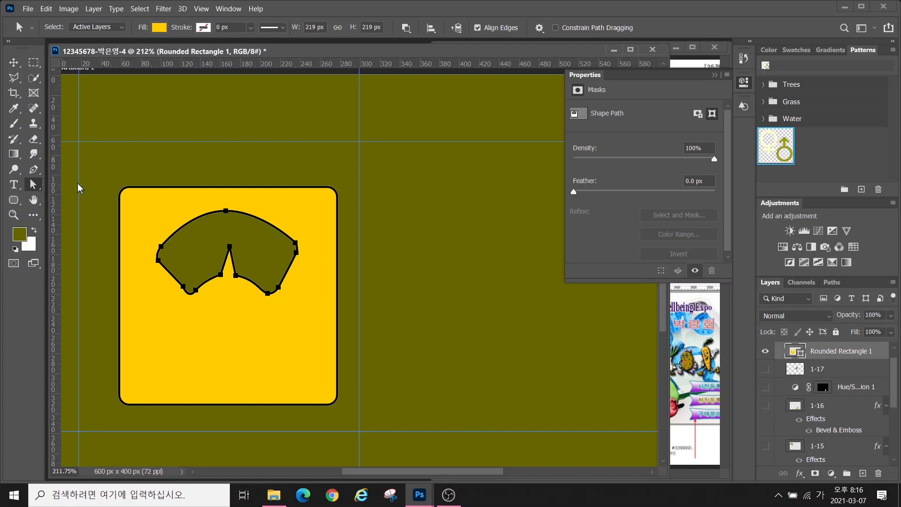
pyautogui.rightClick(33, 187)
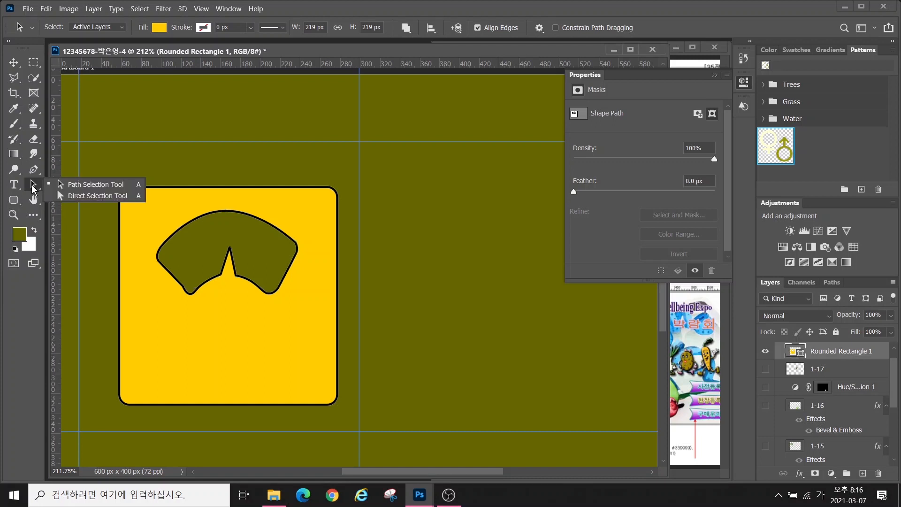
pyautogui.click(77, 196)
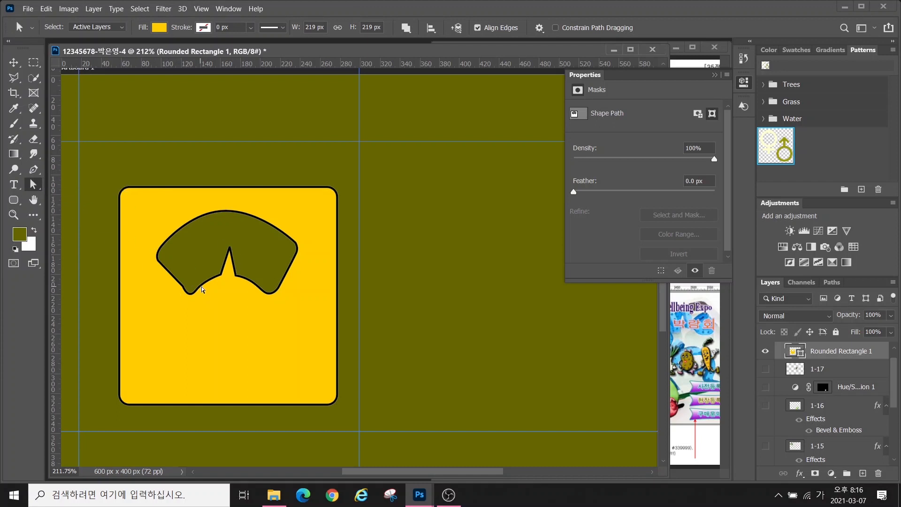
pyautogui.scroll(3, 199, 294)
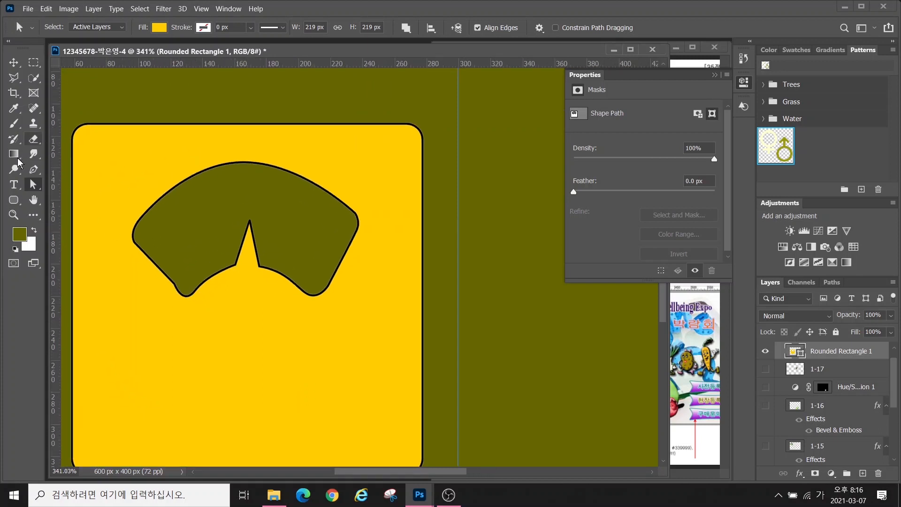
pyautogui.click(175, 285)
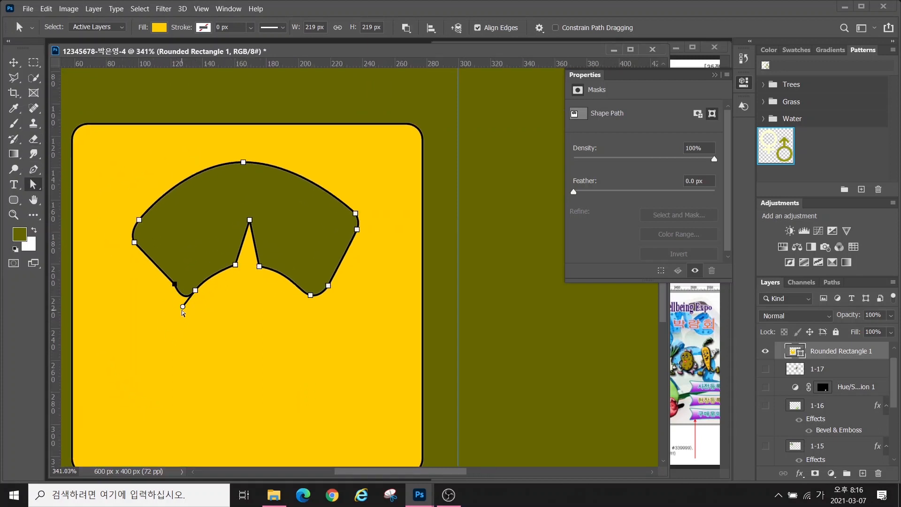
pyautogui.click(181, 303)
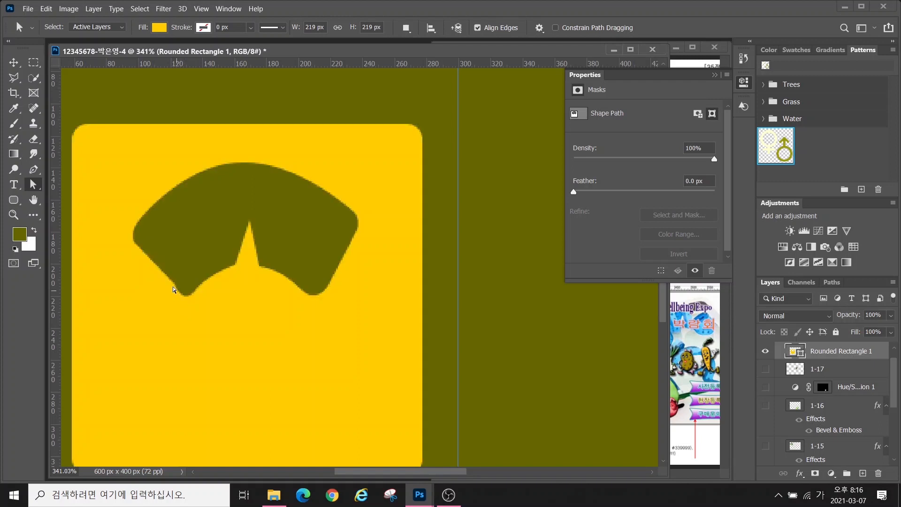
pyautogui.click(175, 286)
pyautogui.click(195, 291)
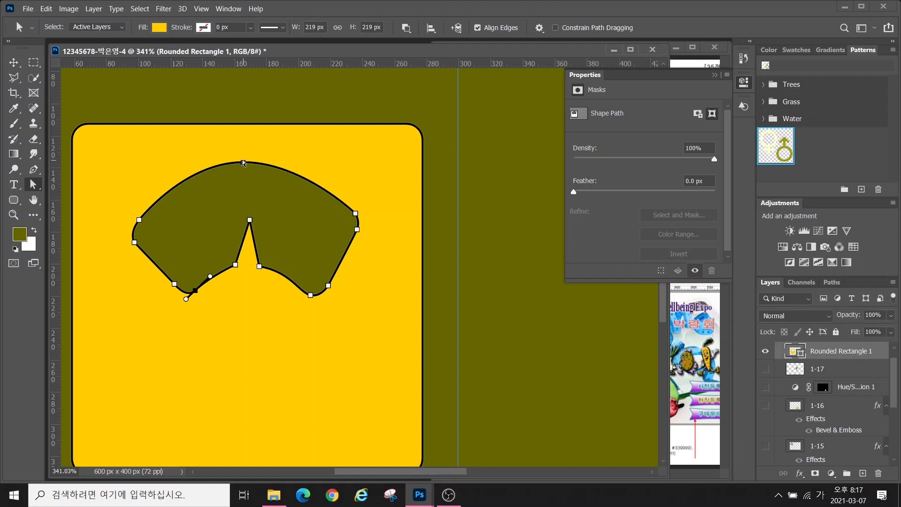
# Flatten the hole's top arc and raise its lower-left, lower-right and inner notch points
pyautogui.moveTo(244, 163); pyautogui.dragTo(185, 175)
pyautogui.moveTo(245, 172); pyautogui.dragTo(250, 179)
pyautogui.moveTo(174, 284); pyautogui.dragTo(172, 281)
pyautogui.moveTo(195, 291); pyautogui.dragTo(190, 287)
pyautogui.moveTo(328, 286); pyautogui.dragTo(333, 276)
pyautogui.moveTo(310, 295); pyautogui.dragTo(313, 289)
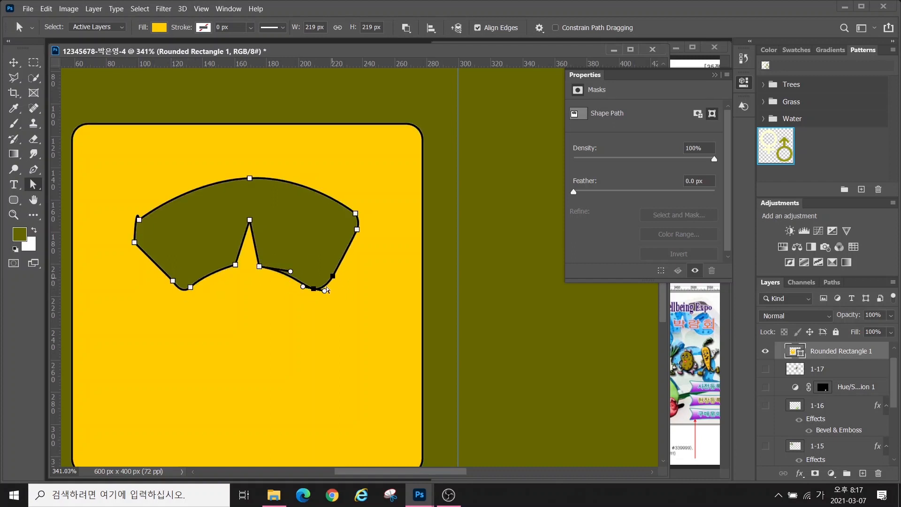
pyautogui.moveTo(259, 266); pyautogui.dragTo(259, 263)
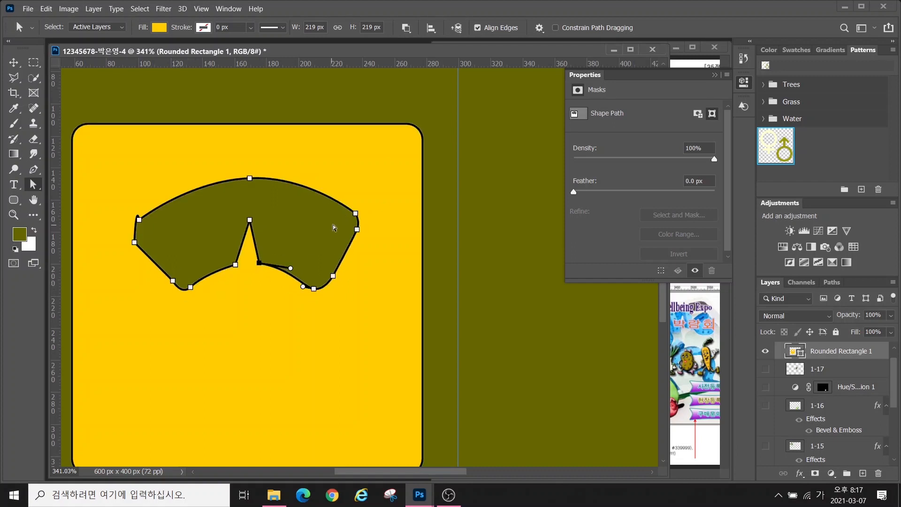
pyautogui.scroll(-2, 323, 233)
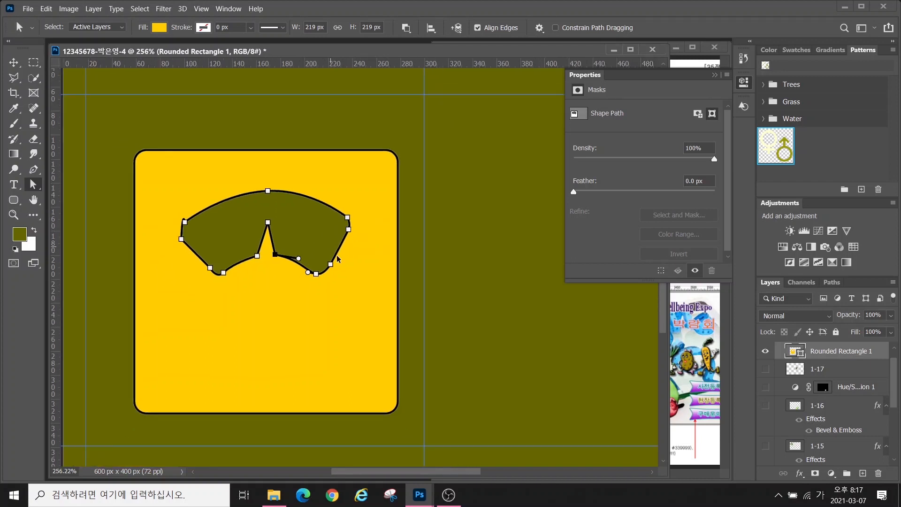
pyautogui.press('space')
pyautogui.scroll(-2, 360, 267)
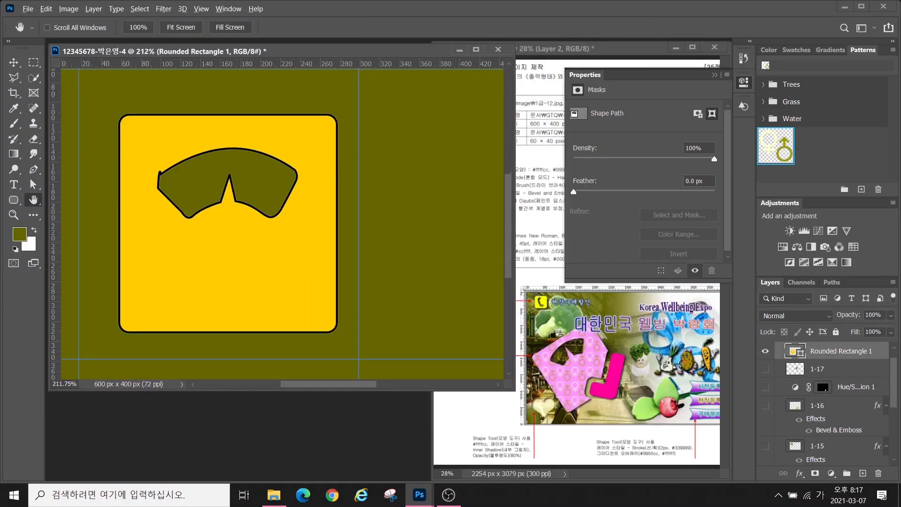
# Reselect the Rounded Rectangle 1 layer and dismiss the failed transform's error message
pyautogui.moveTo(642, 413)
pyautogui.mouseDown()
pyautogui.moveTo(585, 412)
pyautogui.moveTo(576, 392)
pyautogui.moveTo(609, 342)
pyautogui.moveTo(639, 349)
pyautogui.moveTo(634, 416)
pyautogui.mouseUp()
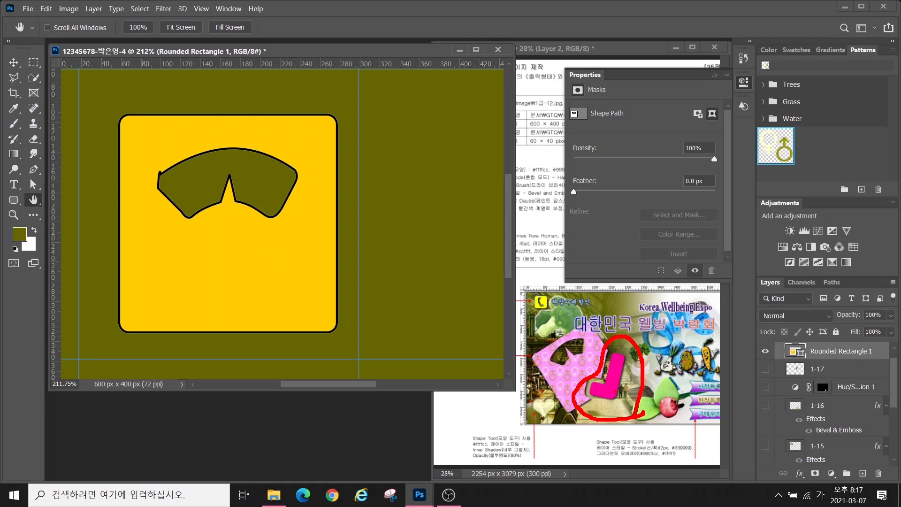
pyautogui.press('Escape')
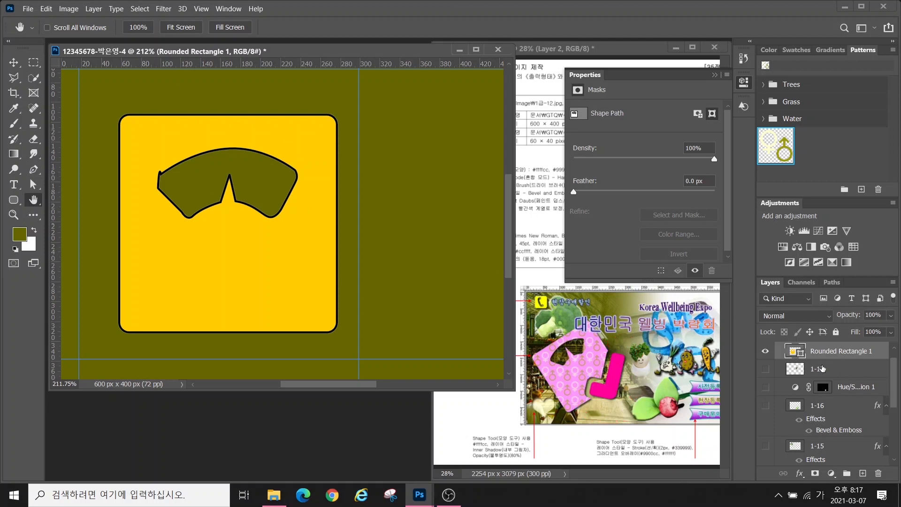
pyautogui.click(823, 369)
pyautogui.click(822, 352)
pyautogui.hotkey('ctrl', 't')
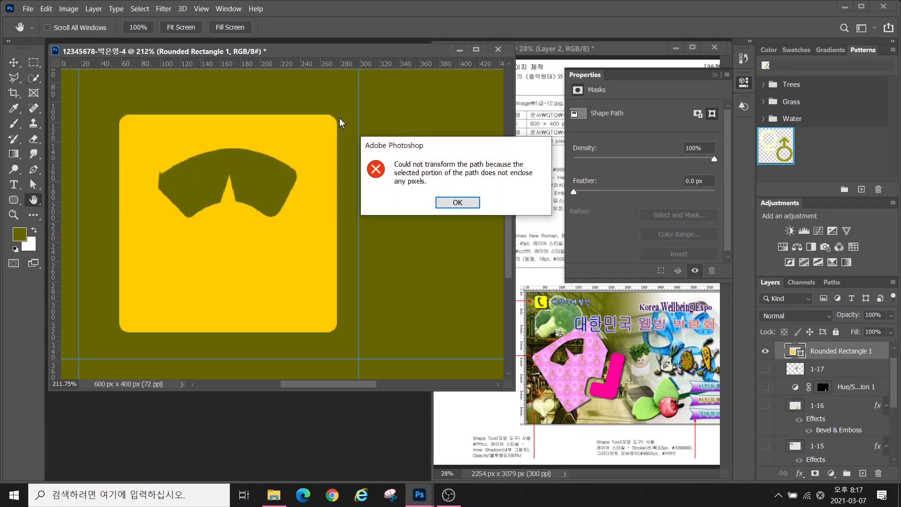
pyautogui.click(444, 202)
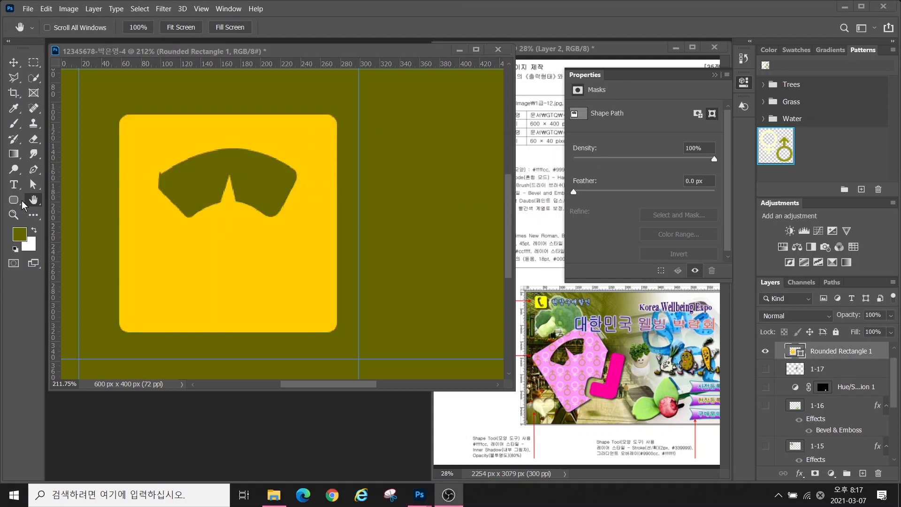
# Rotate the rounded square's path to about -20.8° with Free Transform and reposition it
pyautogui.click(33, 185)
pyautogui.click(92, 184)
pyautogui.hotkey('ctrl', 't')
pyautogui.moveTo(341, 110); pyautogui.dragTo(234, 75)
pyautogui.moveTo(178, 260); pyautogui.dragTo(165, 260)
pyautogui.moveTo(381, 212); pyautogui.dragTo(373, 264)
pyautogui.moveTo(208, 253); pyautogui.dragTo(203, 273)
pyautogui.moveTo(379, 268); pyautogui.dragTo(374, 282)
pyautogui.moveTo(251, 278); pyautogui.dragTo(247, 284)
pyautogui.moveTo(254, 243); pyautogui.dragTo(252, 244)
pyautogui.press('Return')
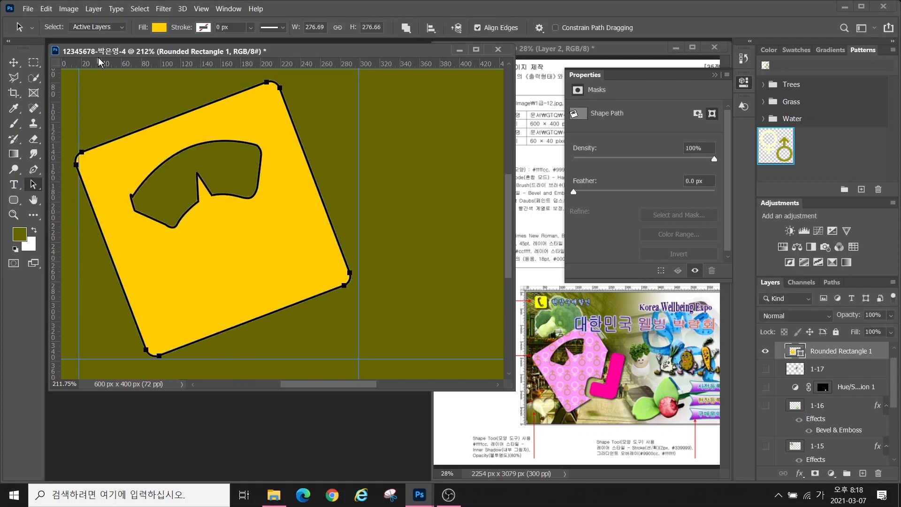
# Smooth the hole's left corner by dragging its left anchor point
pyautogui.click(33, 181)
pyautogui.click(62, 192)
pyautogui.click(132, 196)
pyautogui.moveTo(127, 187); pyautogui.dragTo(128, 206)
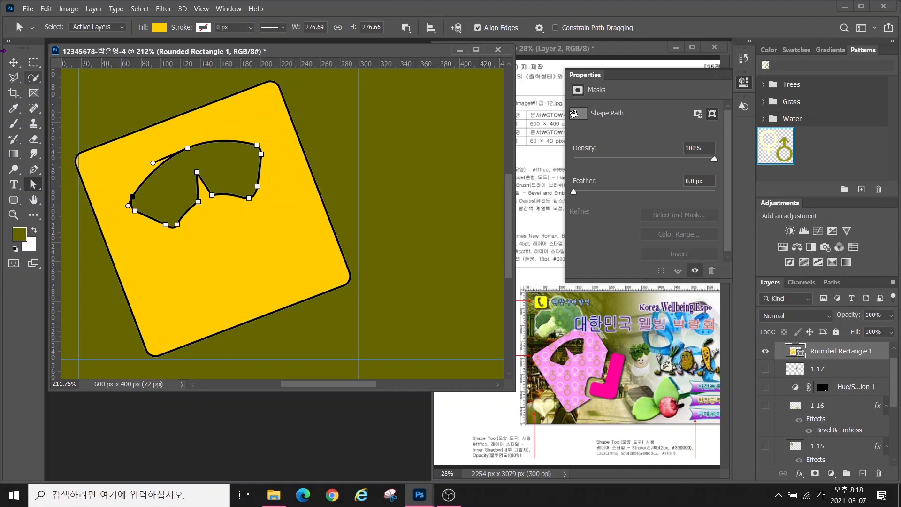
# Select the whole shape path and reselect the Rounded Rectangle 1 layer
pyautogui.click(14, 63)
pyautogui.click(33, 185)
pyautogui.click(68, 184)
pyautogui.click(808, 370)
pyautogui.click(838, 345)
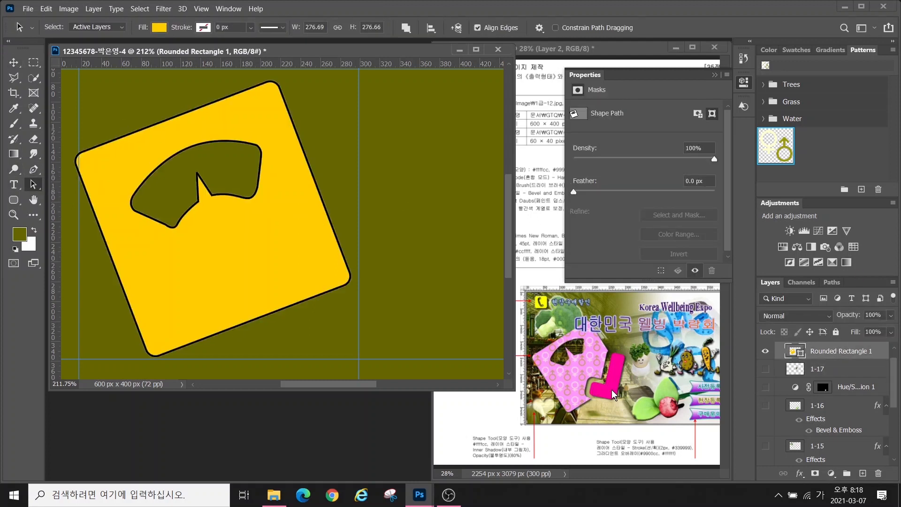
pyautogui.moveTo(621, 404)
pyautogui.mouseDown()
pyautogui.moveTo(575, 388)
pyautogui.moveTo(607, 336)
pyautogui.moveTo(630, 346)
pyautogui.moveTo(622, 412)
pyautogui.mouseUp()
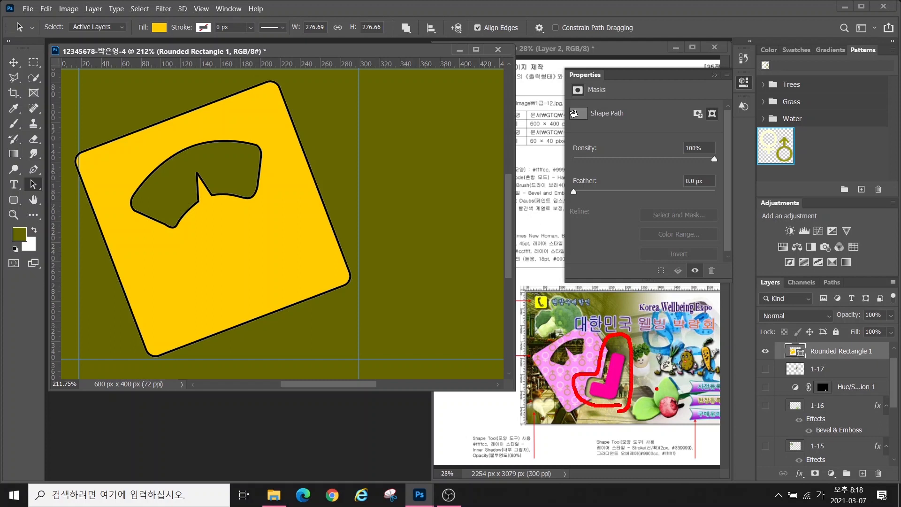
pyautogui.press('Escape')
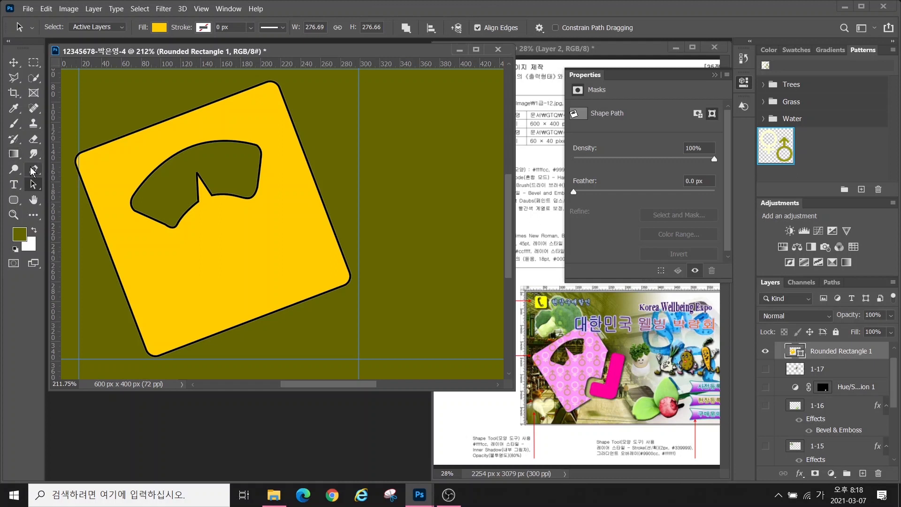
pyautogui.click(13, 199)
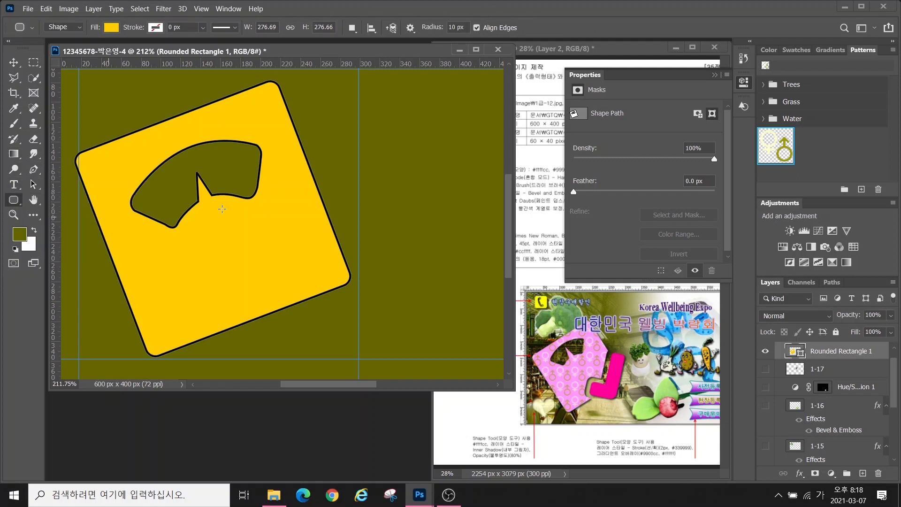
# Draw an 86×42 px rounded rectangle on a new shape layer
pyautogui.press('alt')
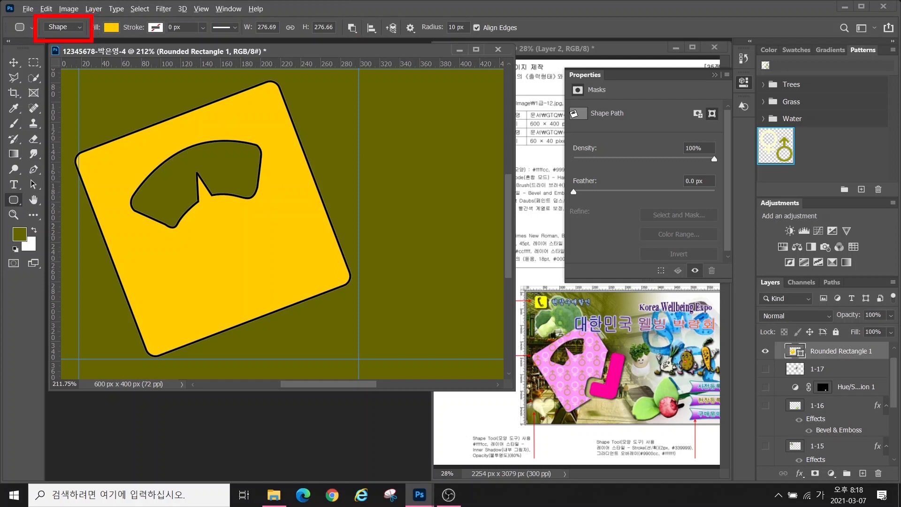
pyautogui.moveTo(168, 14); pyautogui.dragTo(111, 54)
pyautogui.moveTo(331, 14); pyautogui.dragTo(372, 49)
pyautogui.press('Escape')
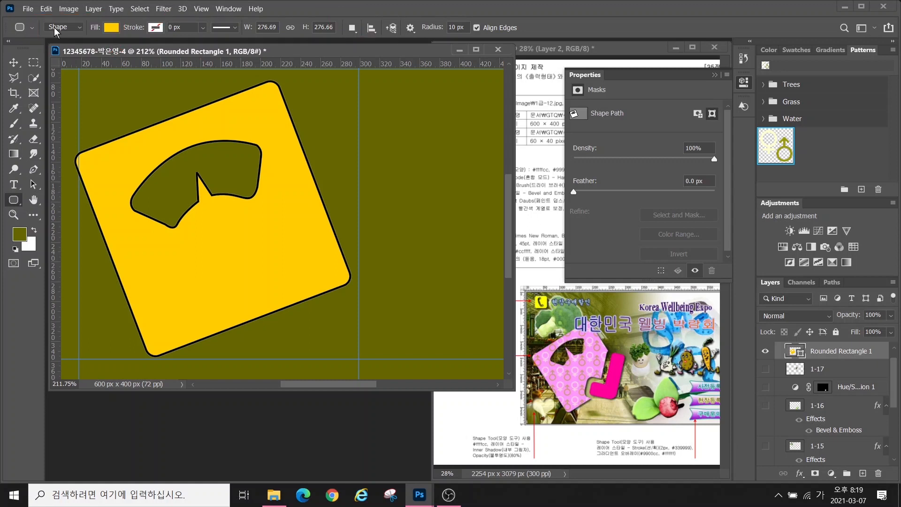
pyautogui.click(352, 29)
pyautogui.click(368, 43)
pyautogui.moveTo(363, 245); pyautogui.dragTo(450, 293)
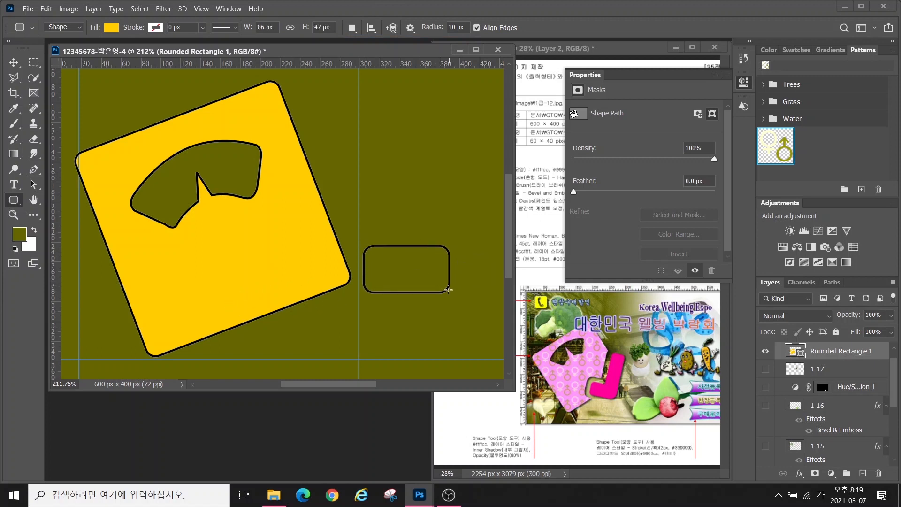
# Add a tall rounded rectangle rising from it using Combine Shapes, then merge shape components
pyautogui.click(352, 27)
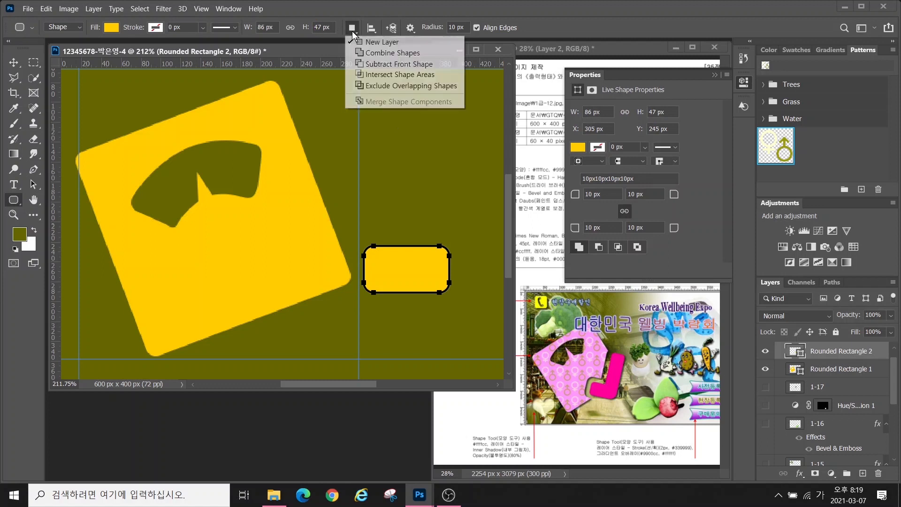
pyautogui.click(376, 56)
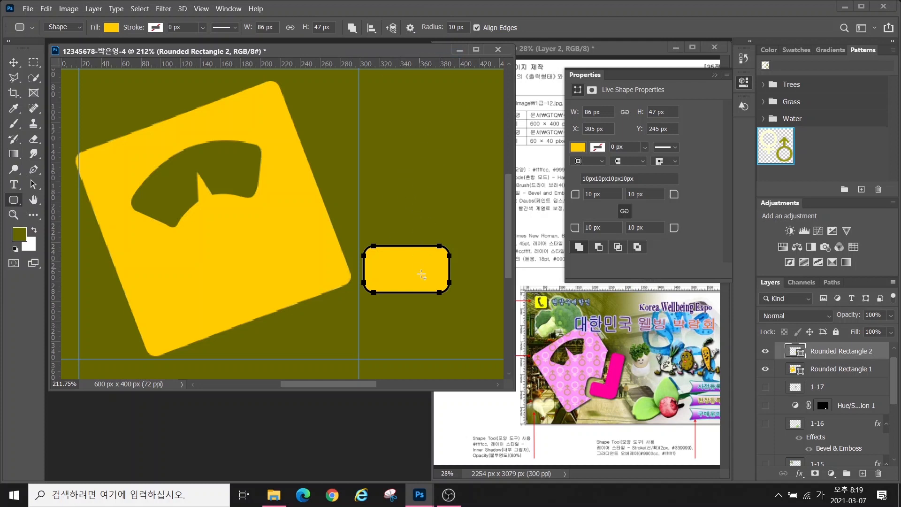
pyautogui.moveTo(393, 137)
pyautogui.mouseDown()
pyautogui.moveTo(423, 186)
pyautogui.moveTo(450, 291)
pyautogui.mouseUp()
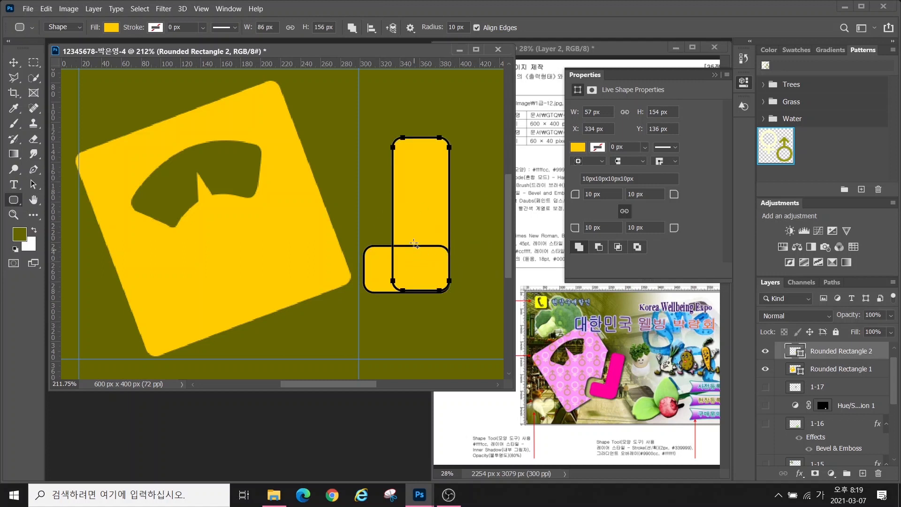
pyautogui.hotkey('ctrl', 'z')
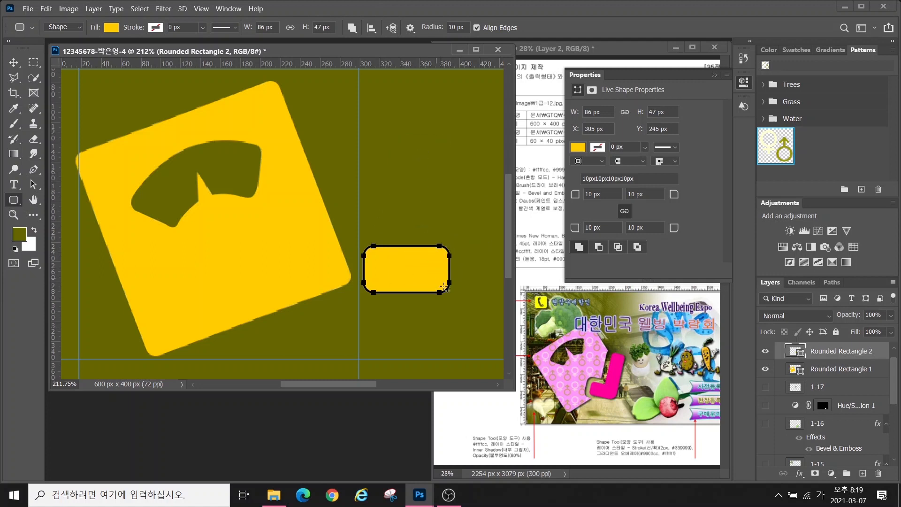
pyautogui.moveTo(399, 139); pyautogui.dragTo(449, 293)
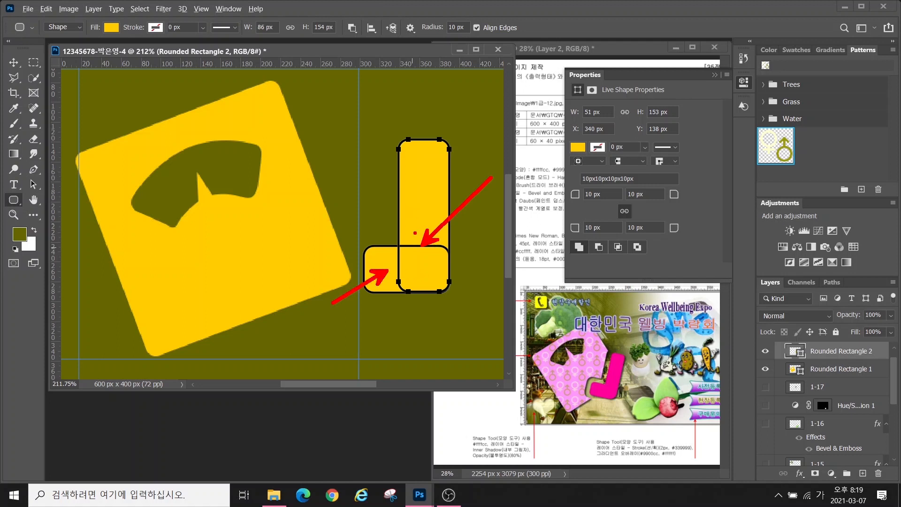
pyautogui.click(352, 30)
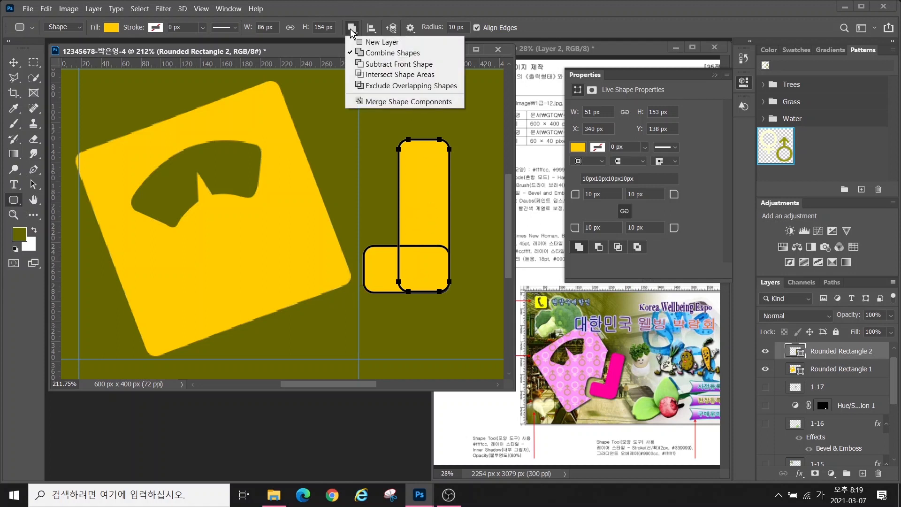
pyautogui.click(382, 103)
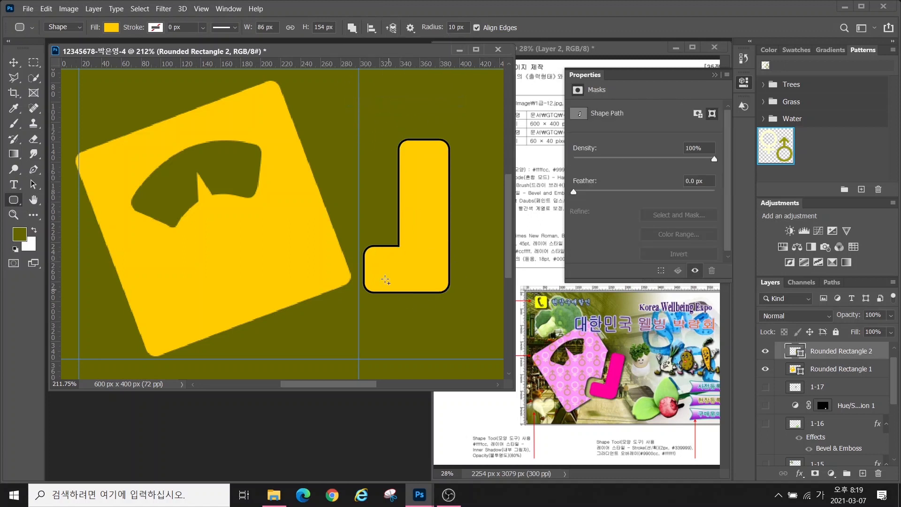
pyautogui.hotkey('ctrl', 't')
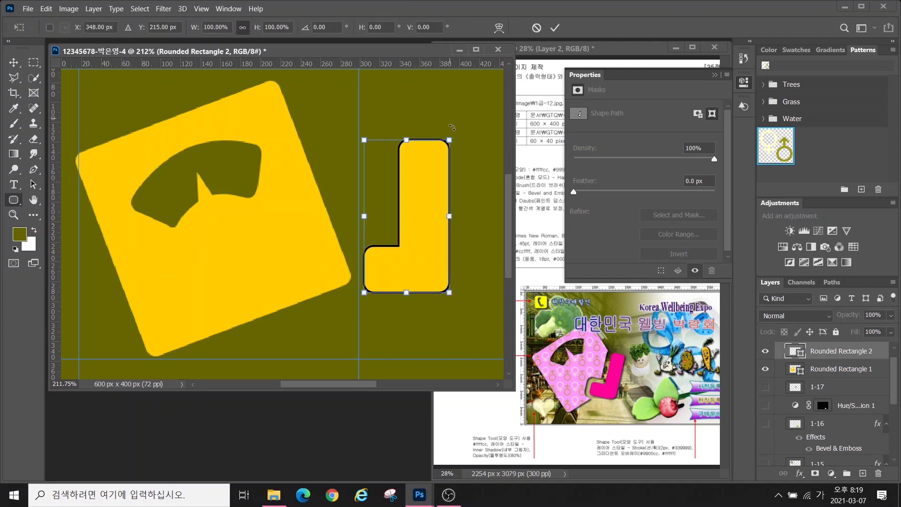
# Rotate the L shape about 29° and move it onto the square's lower right
pyautogui.moveTo(452, 135); pyautogui.dragTo(485, 166)
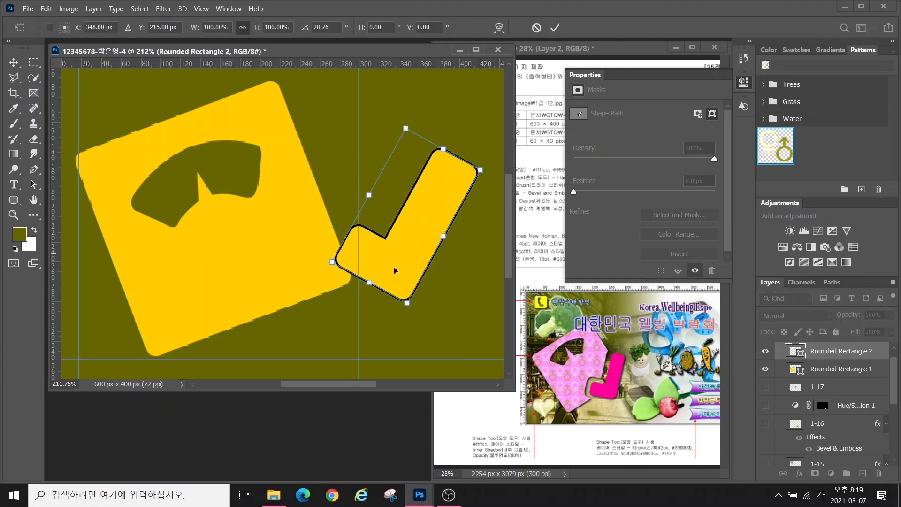
pyautogui.moveTo(395, 270); pyautogui.dragTo(346, 266)
pyautogui.moveTo(407, 190); pyautogui.dragTo(396, 178)
pyautogui.moveTo(330, 244); pyautogui.dragTo(327, 242)
pyautogui.press('Return')
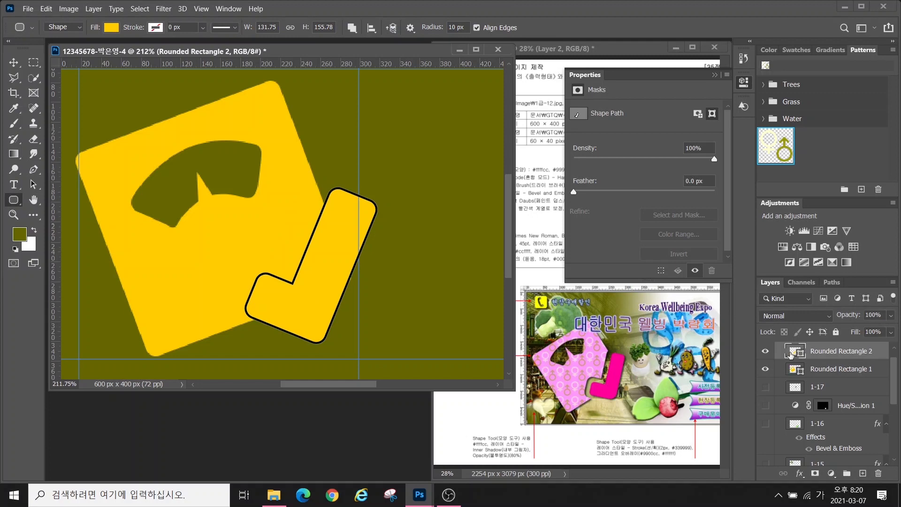
# Fill the check mark with ff0099 and the big square with ff99ff
pyautogui.doubleClick(791, 353)
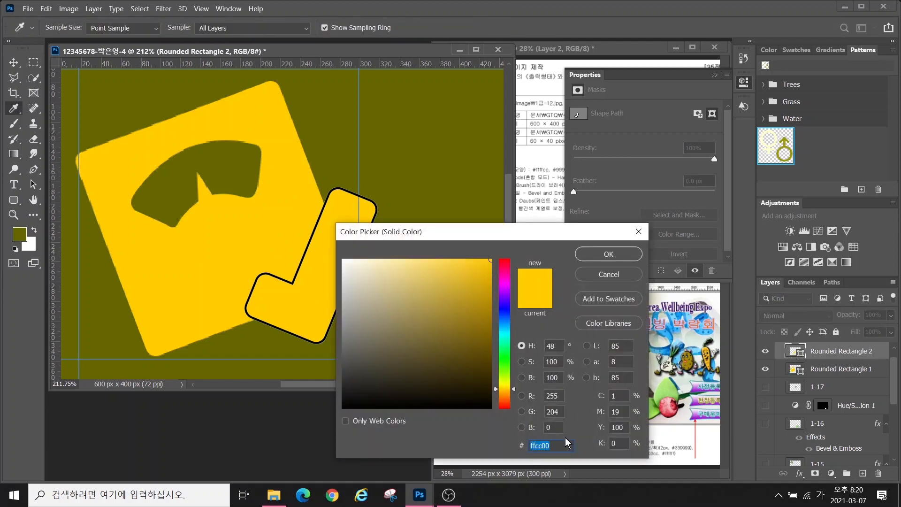
pyautogui.write('ff0099')
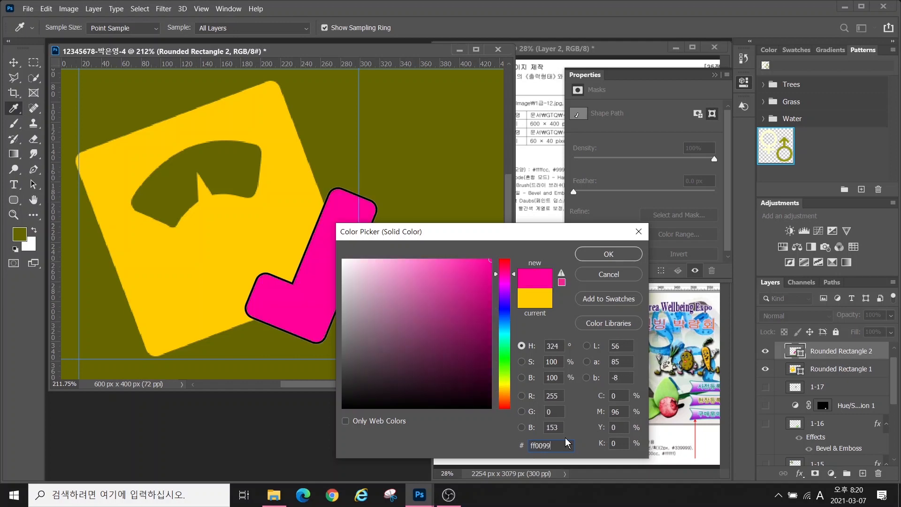
pyautogui.press('Return')
pyautogui.doubleClick(794, 370)
pyautogui.write('ff99ff')
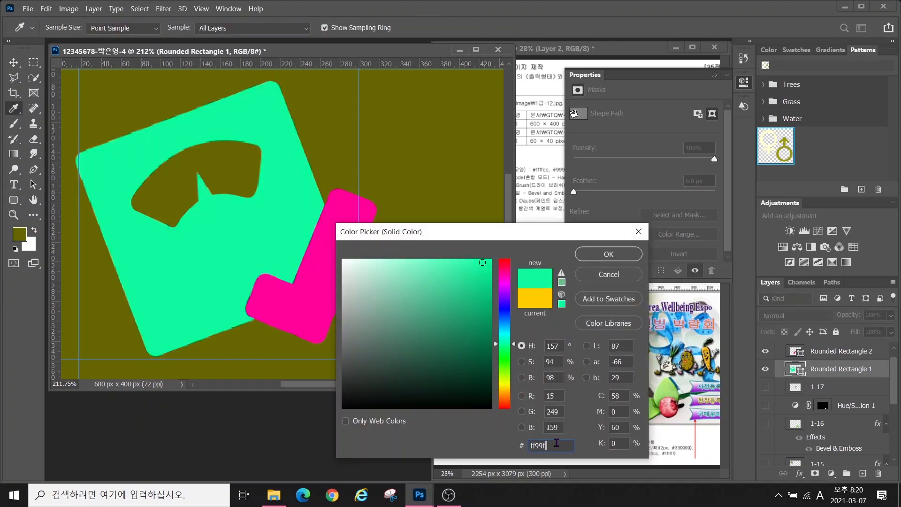
pyautogui.press('Return')
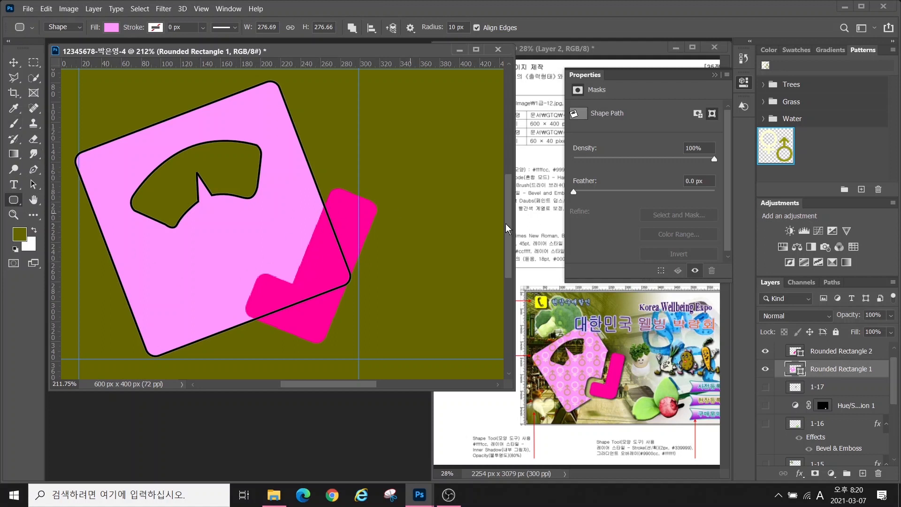
# Select Rounded Rectangle 1 and set the Pen tool to Subtract Front Shape
pyautogui.click(826, 353)
pyautogui.click(826, 370)
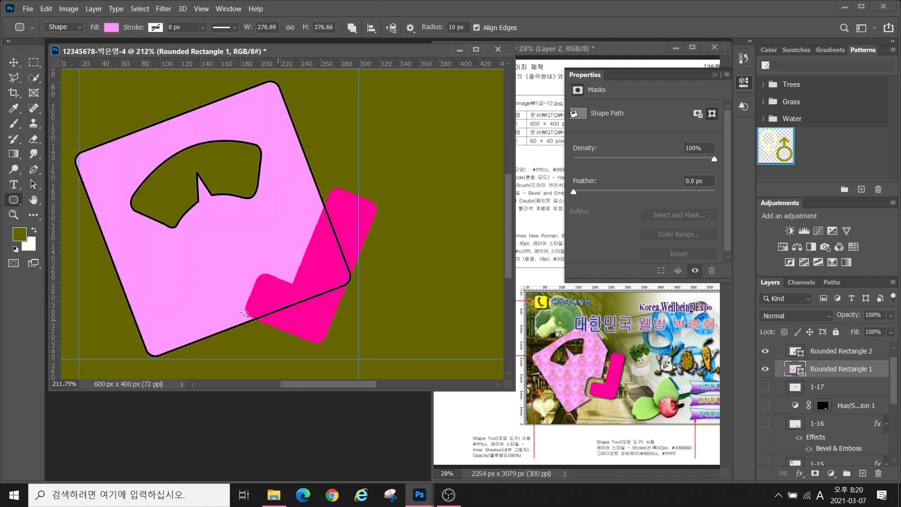
pyautogui.click(33, 169)
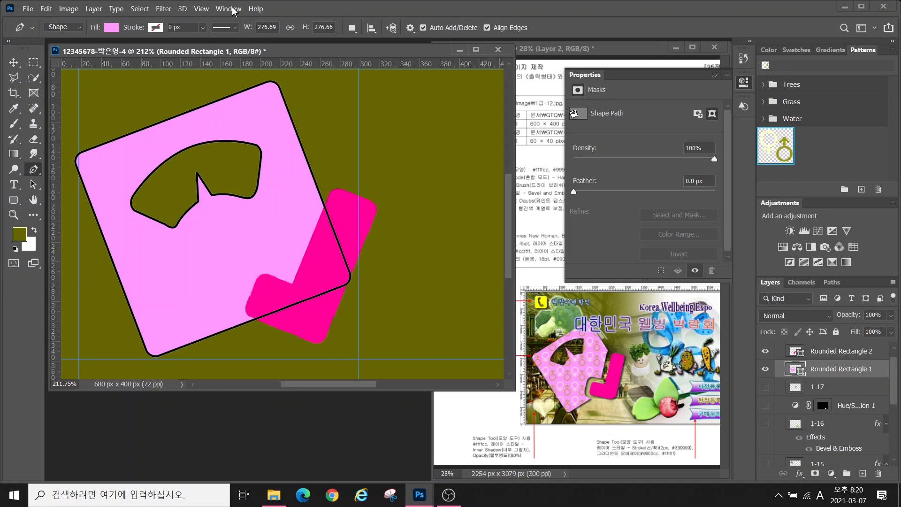
pyautogui.click(352, 28)
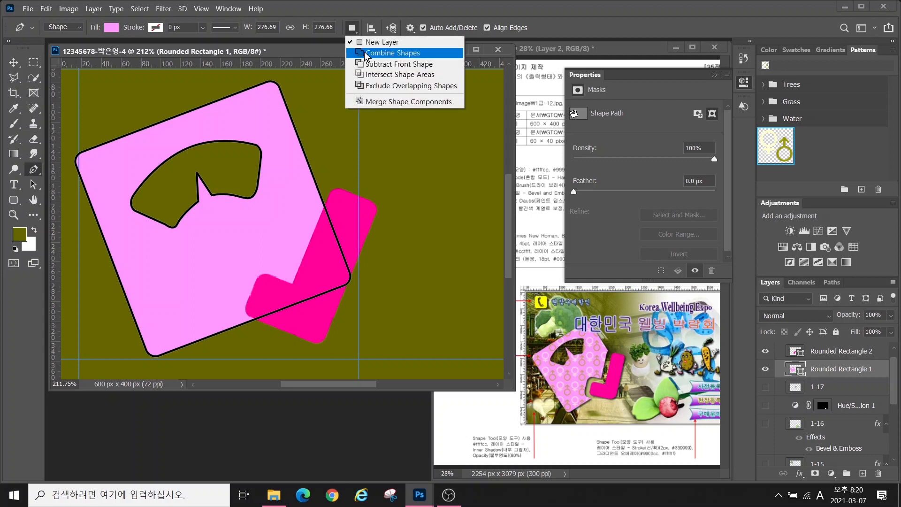
pyautogui.click(375, 64)
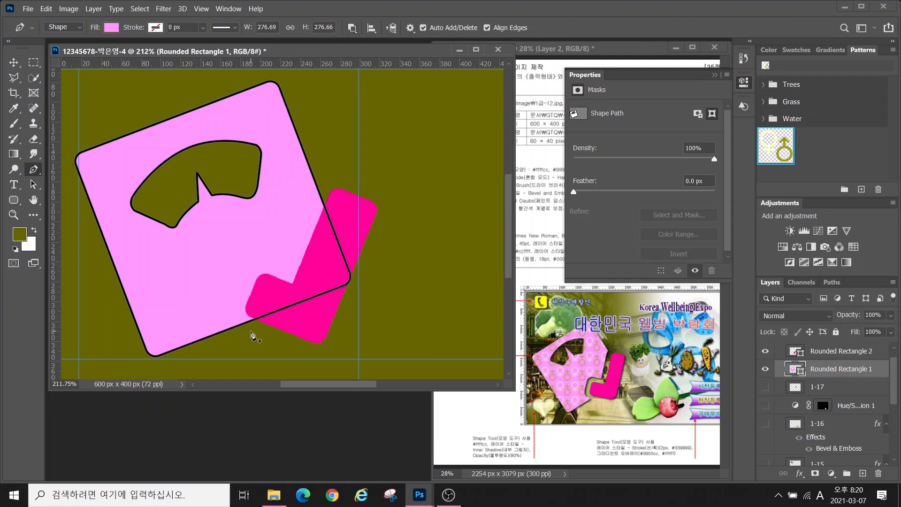
# Draw a closed curved outline around the check mark to cut from the square
pyautogui.click(251, 331)
pyautogui.moveTo(237, 316); pyautogui.dragTo(237, 304)
pyautogui.click(248, 271)
pyautogui.moveTo(268, 264); pyautogui.dragTo(277, 267)
pyautogui.click(287, 271)
pyautogui.click(323, 181)
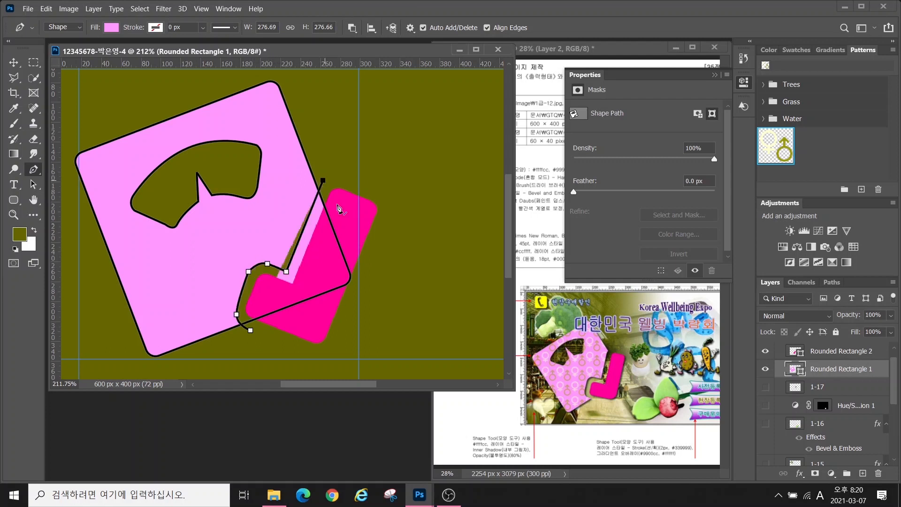
pyautogui.click(370, 281)
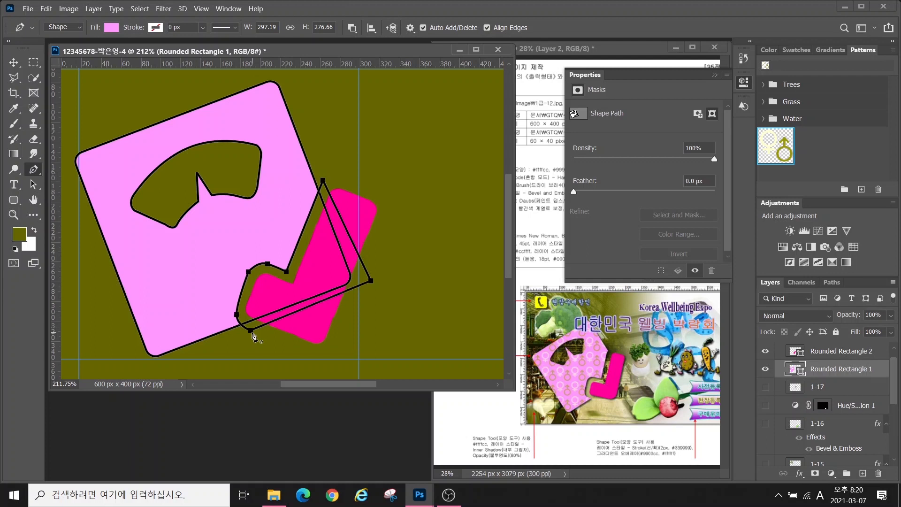
# Merge the cut-out into the square's shape and hide the shape properties panel
pyautogui.click(352, 28)
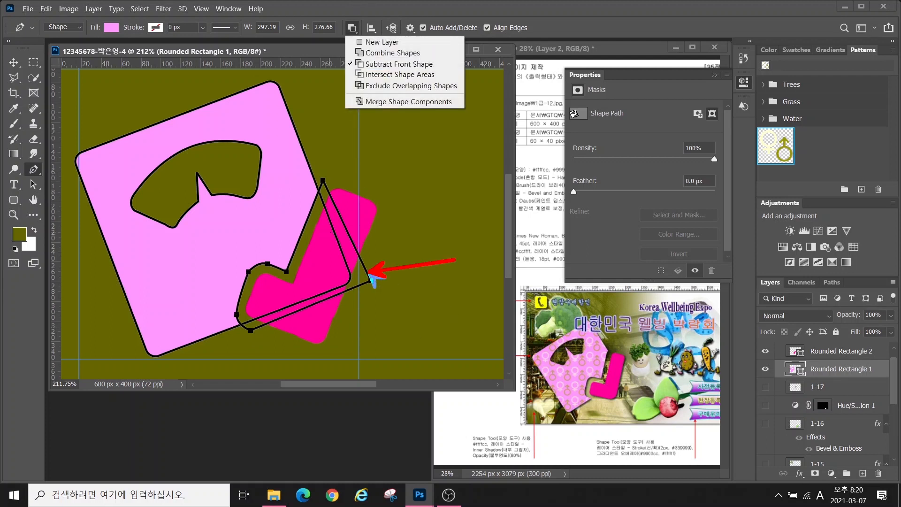
pyautogui.moveTo(350, 88); pyautogui.dragTo(436, 111)
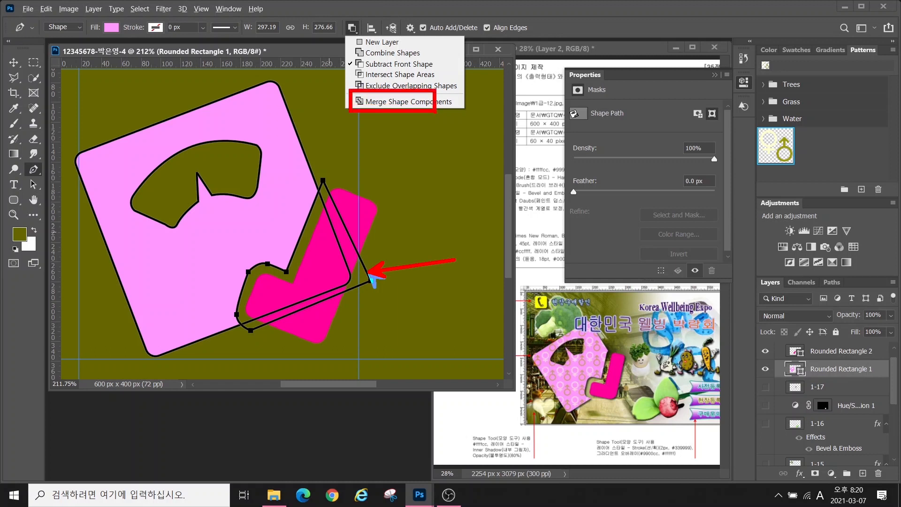
pyautogui.press('Escape')
pyautogui.click(352, 28)
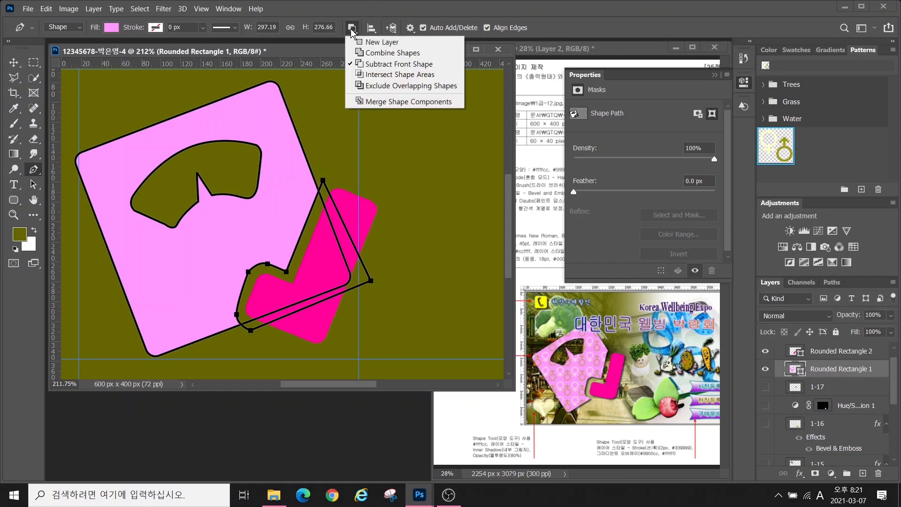
pyautogui.click(371, 102)
pyautogui.click(825, 354)
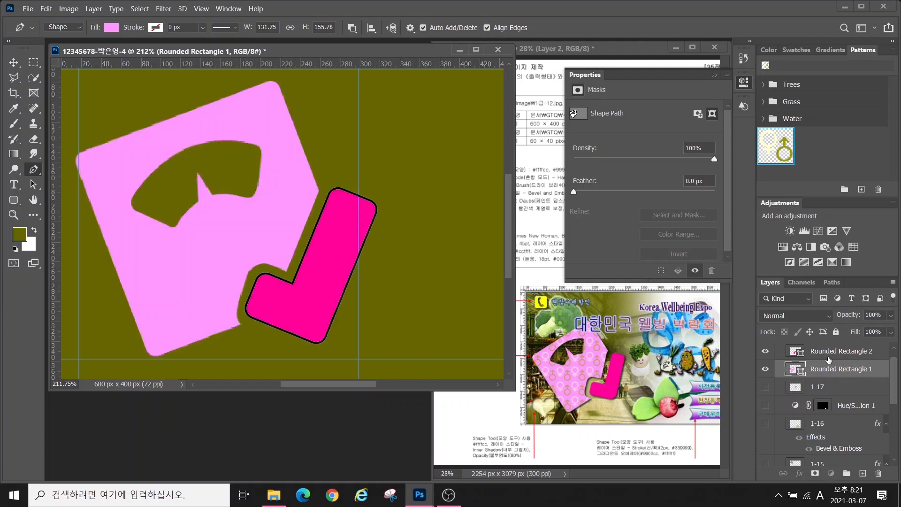
pyautogui.click(803, 372)
pyautogui.hotkey('alt', '2')
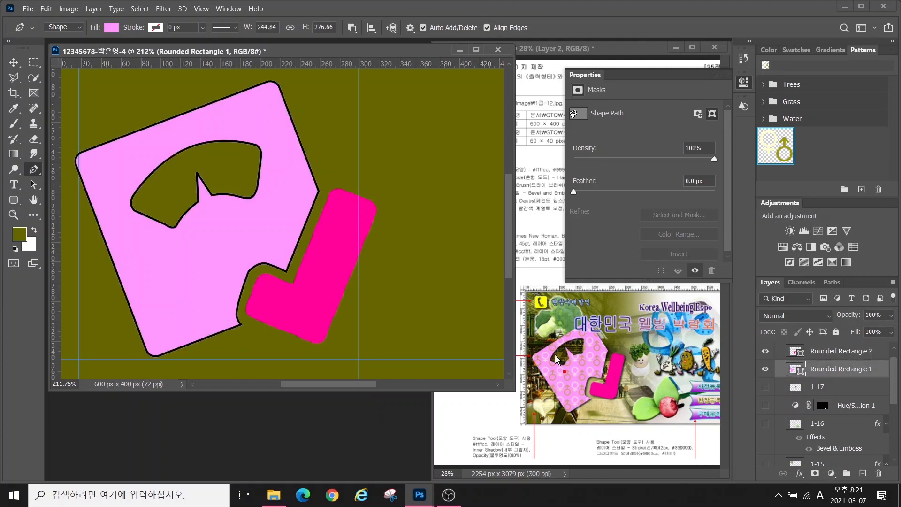
pyautogui.moveTo(561, 371); pyautogui.dragTo(517, 299)
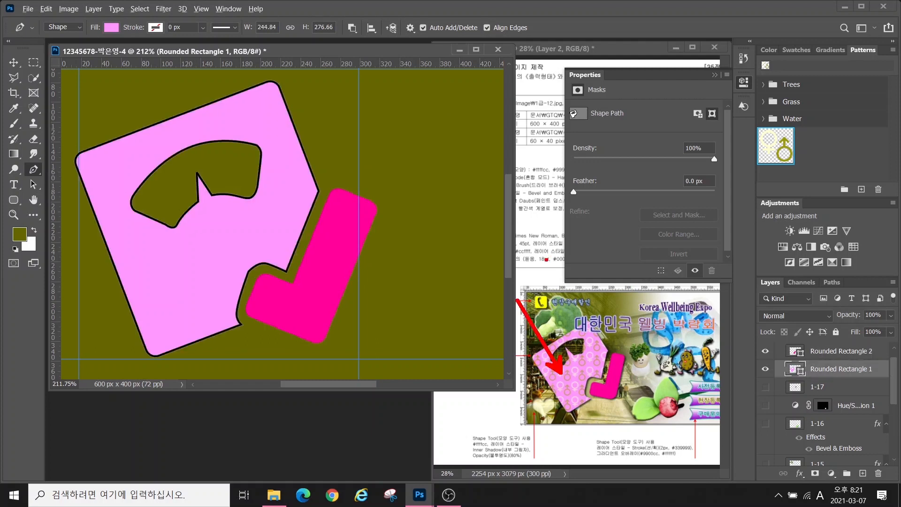
pyautogui.press('Escape')
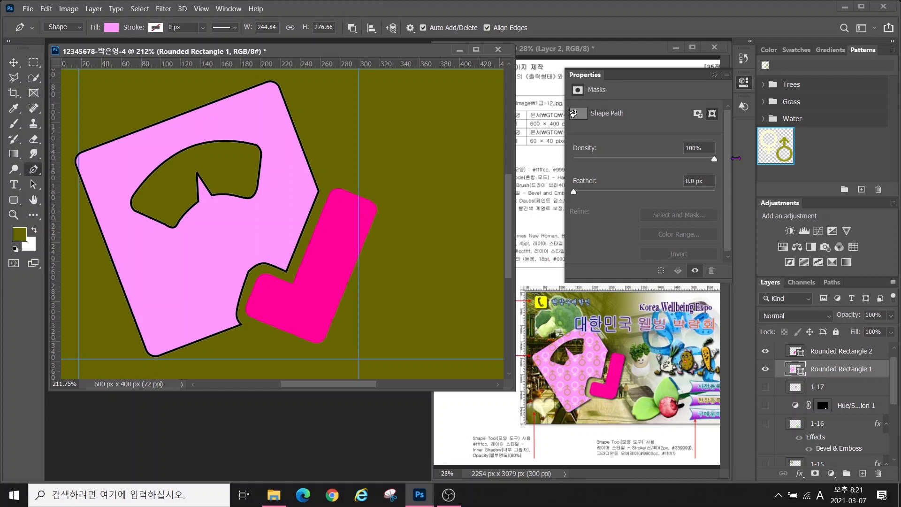
pyautogui.click(715, 75)
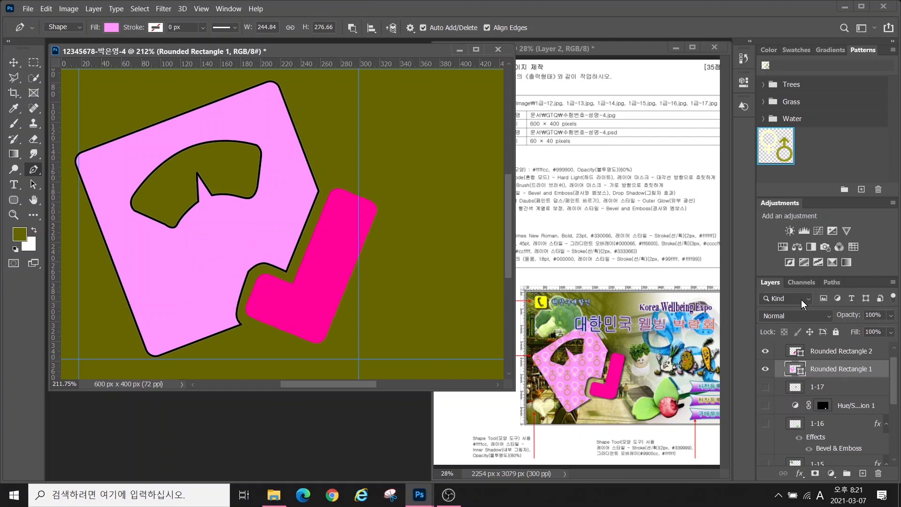
# Duplicate the Rounded Rectangle 1 layer and fill the copy with the pink gender-symbol pattern
pyautogui.click(820, 373)
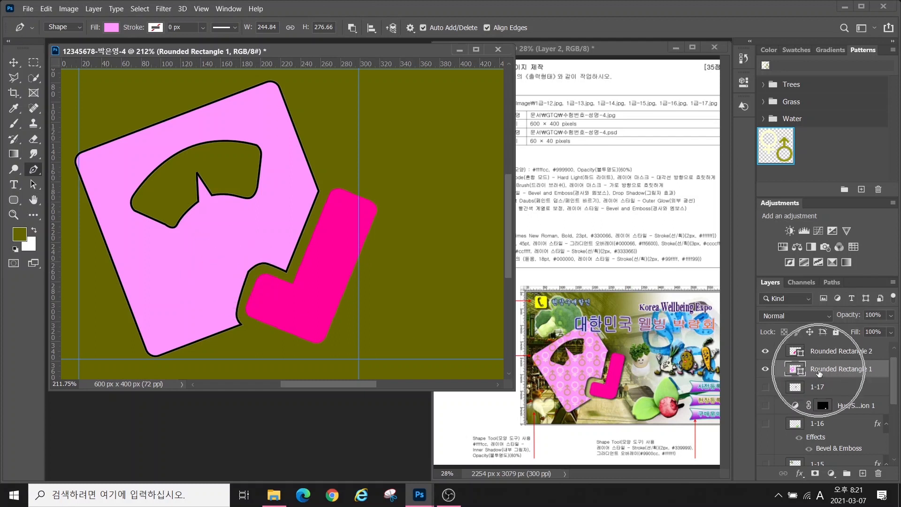
pyautogui.hotkey('ctrl', 'j')
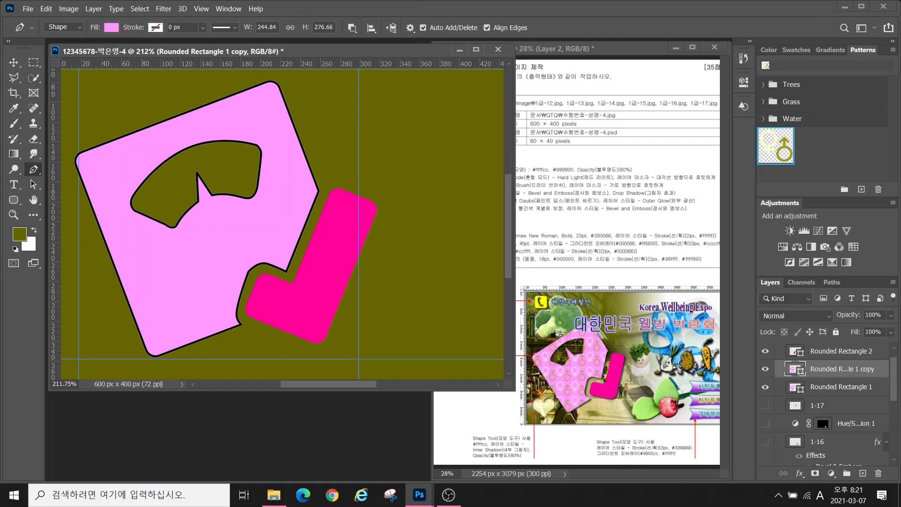
pyautogui.click(109, 28)
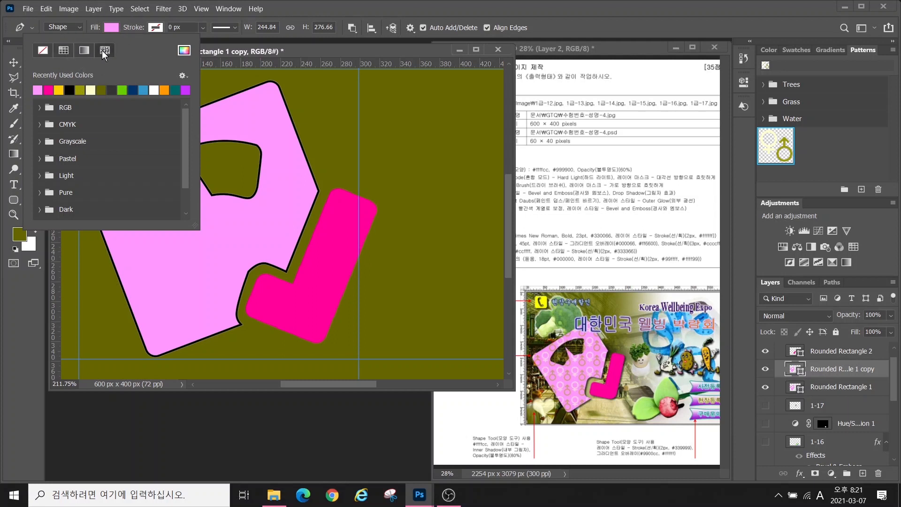
pyautogui.click(103, 50)
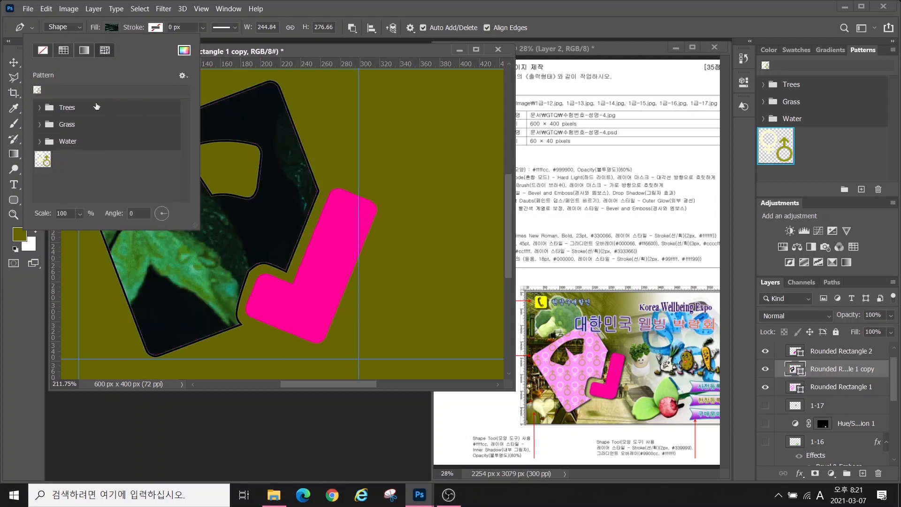
pyautogui.click(43, 160)
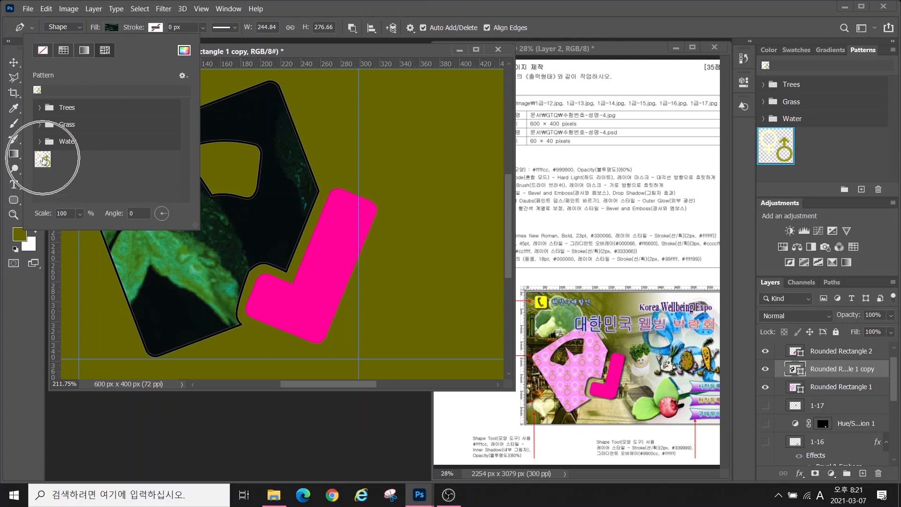
pyautogui.click(43, 160)
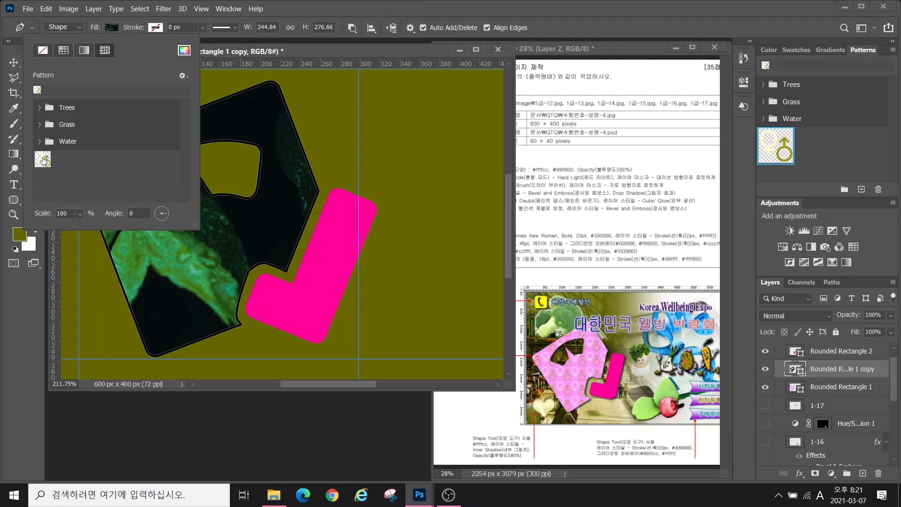
pyautogui.click(40, 160)
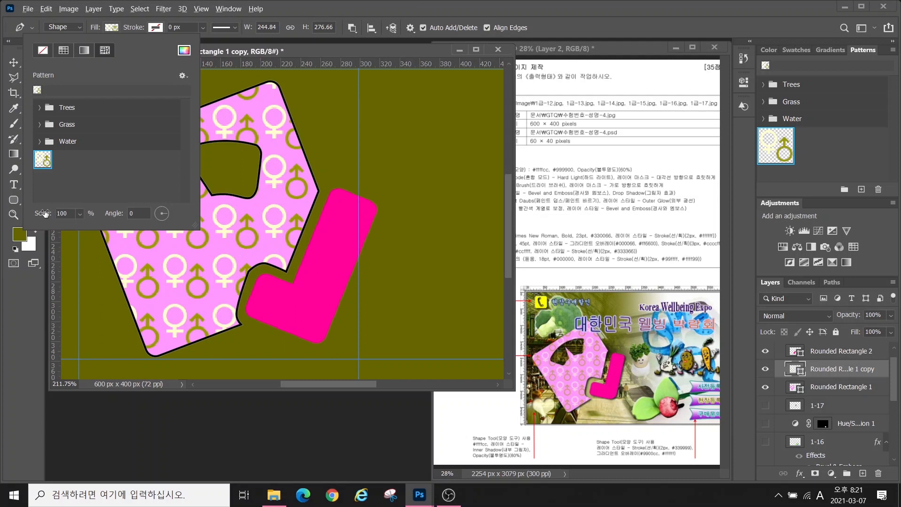
pyautogui.moveTo(34, 207); pyautogui.dragTo(93, 224)
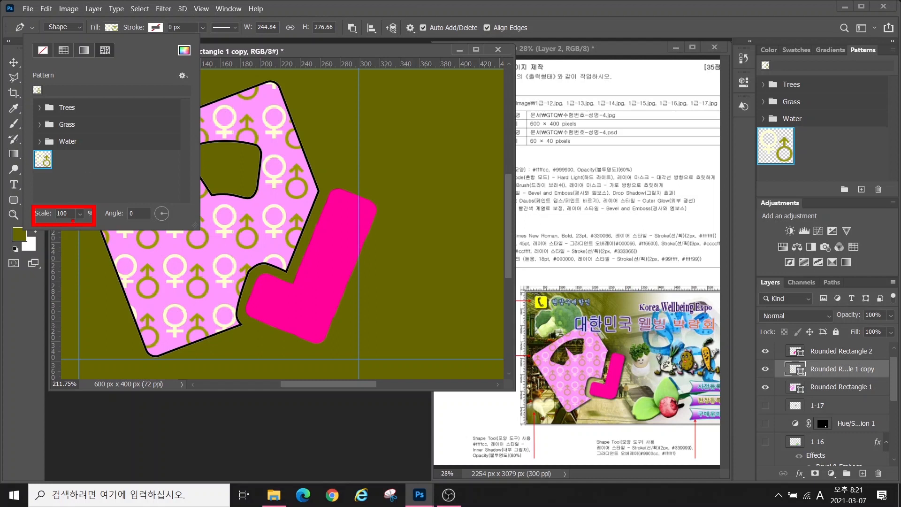
pyautogui.press('Escape')
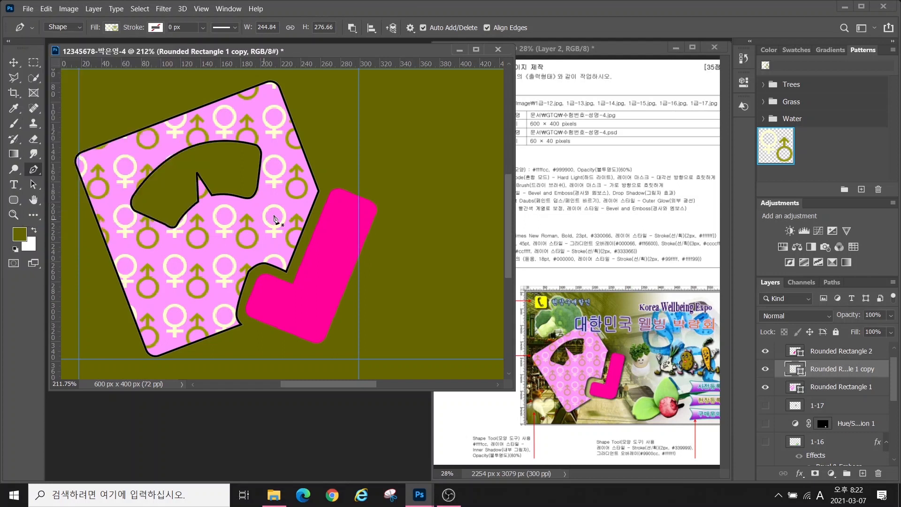
# Set the pattern scale to 90% and make all hidden image layers visible
pyautogui.click(111, 27)
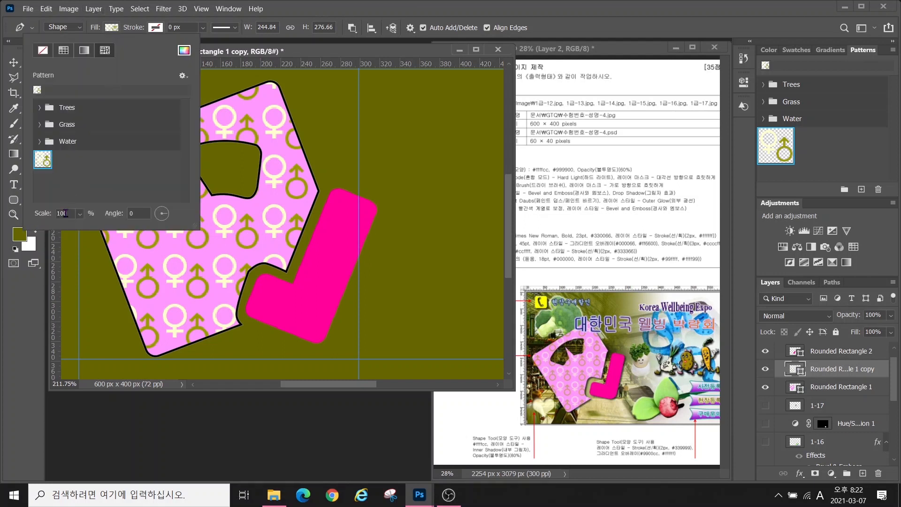
pyautogui.press('BackSpace')
pyautogui.press('BackSpace')
pyautogui.press('BackSpace')
pyautogui.write('90')
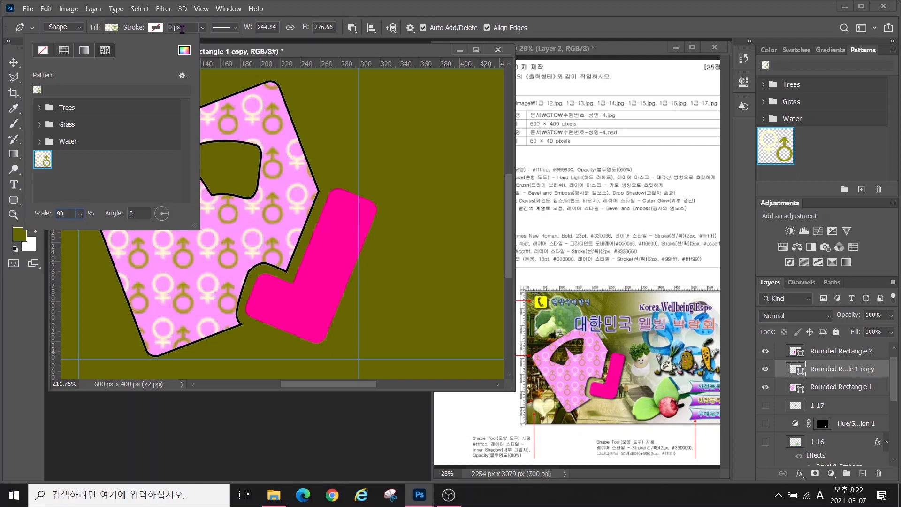
pyautogui.click(114, 28)
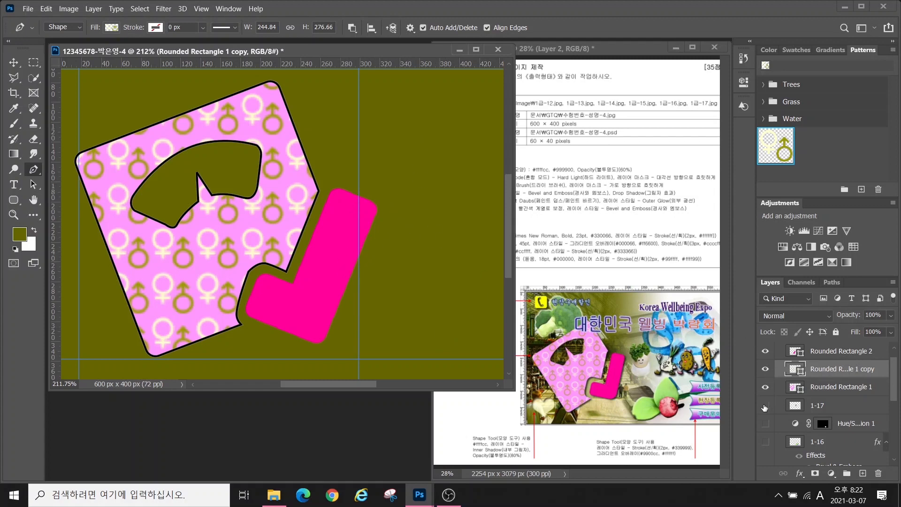
pyautogui.moveTo(765, 407)
pyautogui.mouseDown()
pyautogui.moveTo(765, 462)
pyautogui.moveTo(765, 421)
pyautogui.mouseUp()
pyautogui.scroll(5, 822, 364)
# Draw a phone symbol custom shape at the top-left of the canvas
pyautogui.click(822, 366)
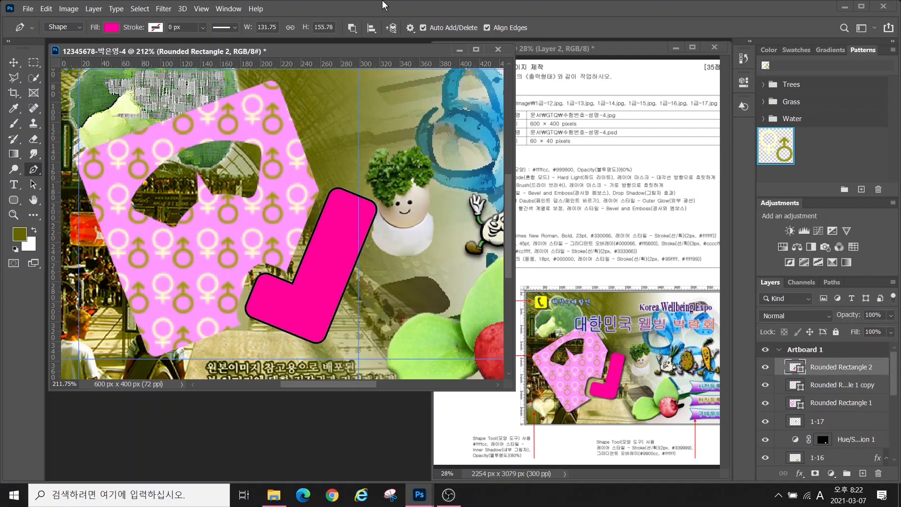
pyautogui.rightClick(13, 202)
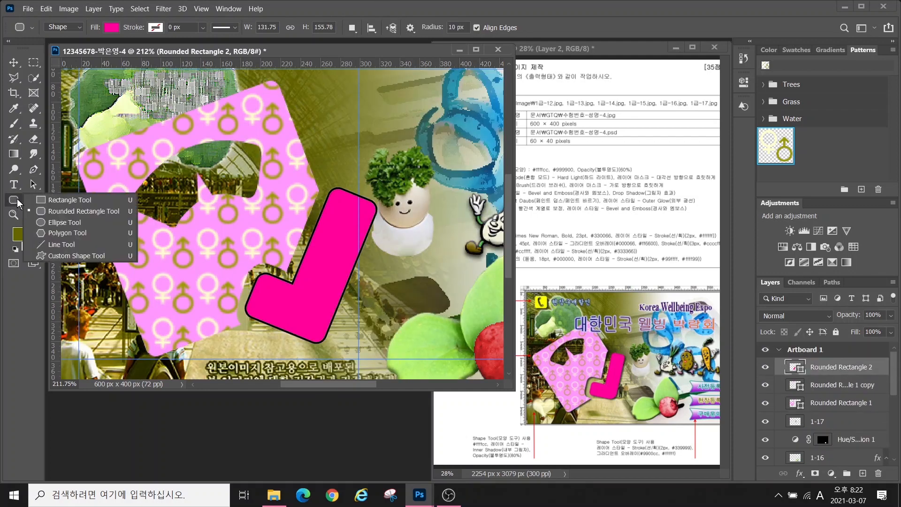
pyautogui.click(61, 252)
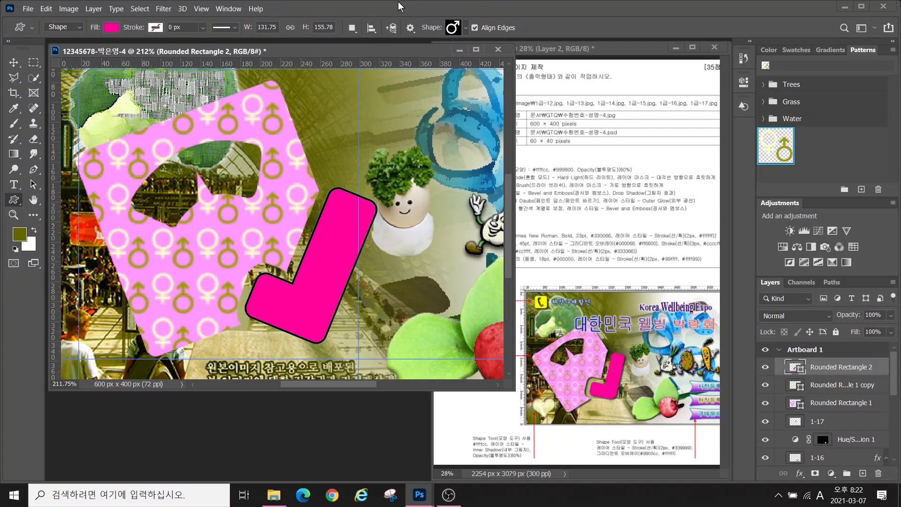
pyautogui.click(352, 28)
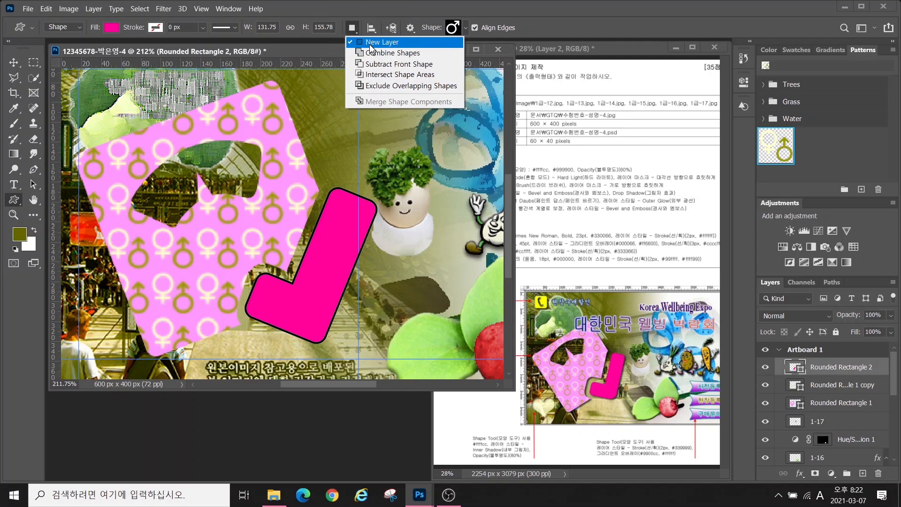
pyautogui.click(466, 28)
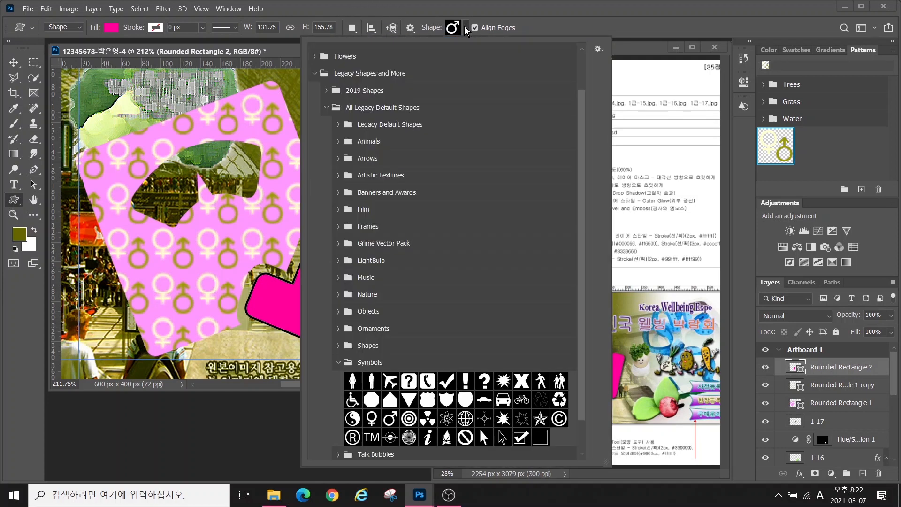
pyautogui.doubleClick(427, 381)
pyautogui.moveTo(78, 77); pyautogui.dragTo(109, 109)
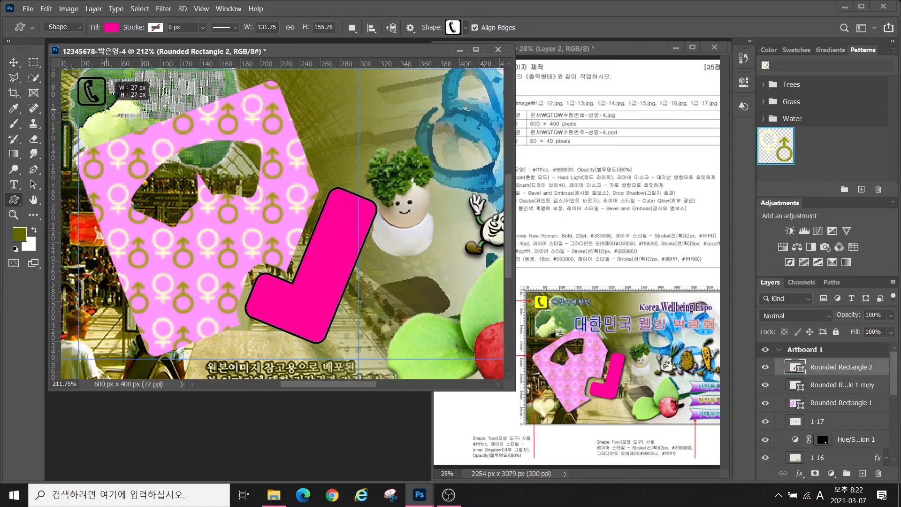
# Fill the phone symbol yellow (ffff00) and give it a Drop Shadow
pyautogui.doubleClick(794, 370)
pyautogui.write('ffff00')
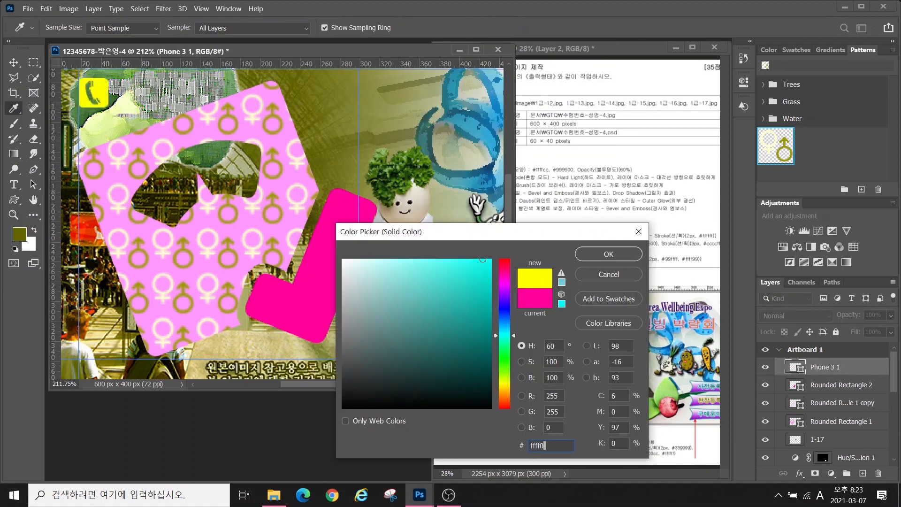
pyautogui.press('Return')
pyautogui.click(800, 474)
pyautogui.click(814, 477)
pyautogui.click(695, 141)
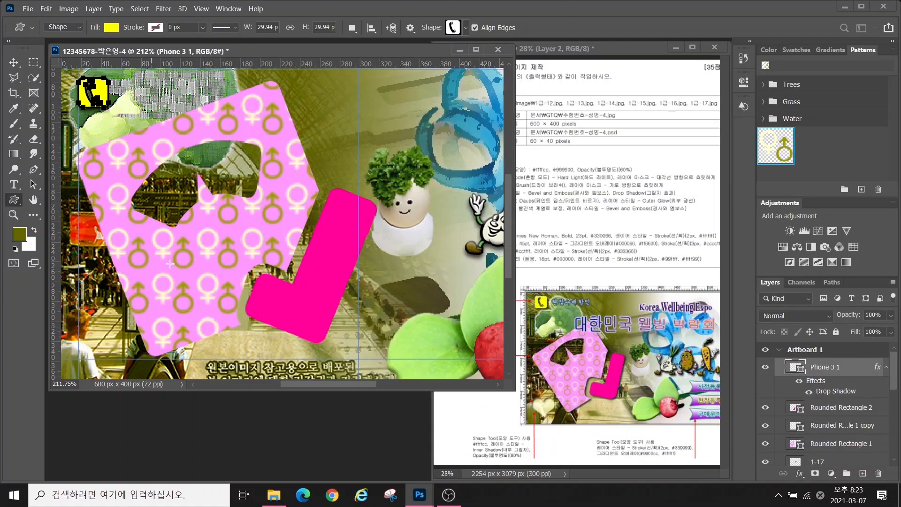
# Draw a heart shape from the Shapes group near the lower-left corner
pyautogui.click(454, 27)
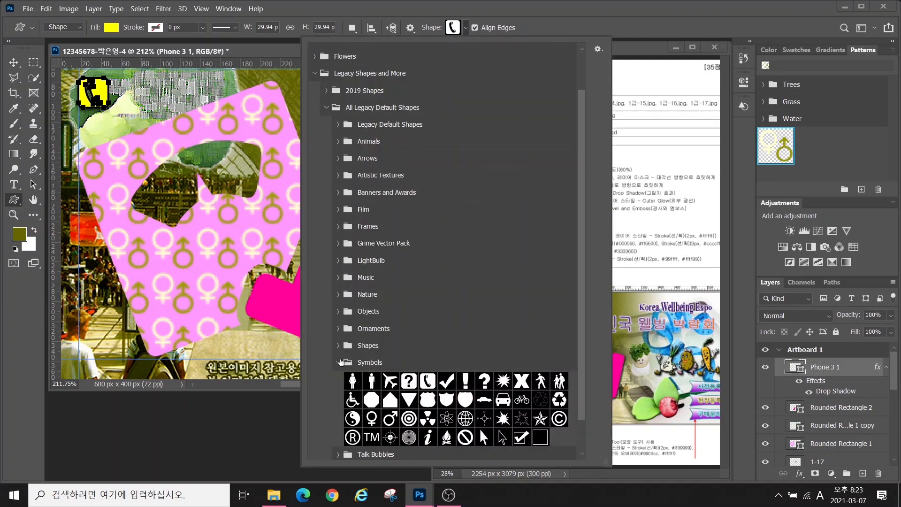
pyautogui.click(339, 400)
pyautogui.click(338, 384)
pyautogui.doubleClick(561, 402)
pyautogui.moveTo(71, 314); pyautogui.dragTo(125, 359)
# Fill the heart pale yellow (ffffcc), add an Inner Shadow, and set opacity to 80%
pyautogui.doubleClick(798, 370)
pyautogui.write('ffffcc')
pyautogui.press('Return')
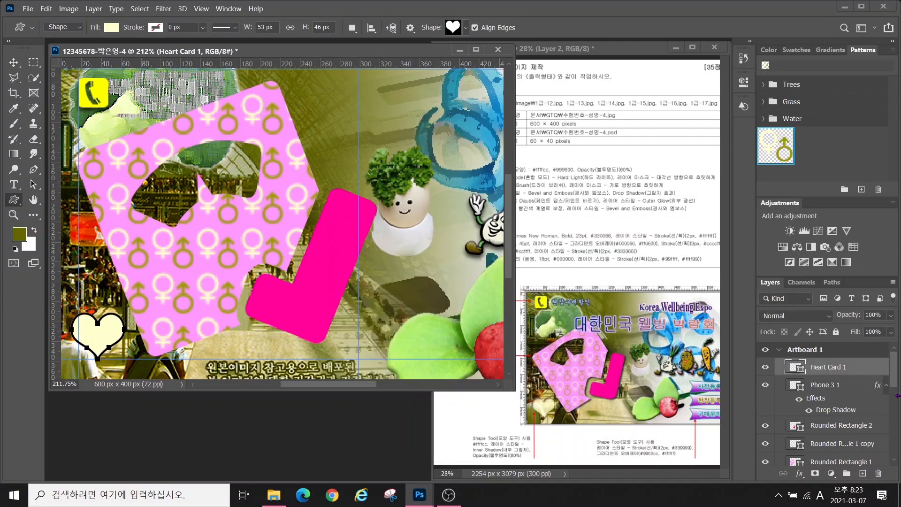
pyautogui.click(800, 473)
pyautogui.click(828, 398)
pyautogui.press('Return')
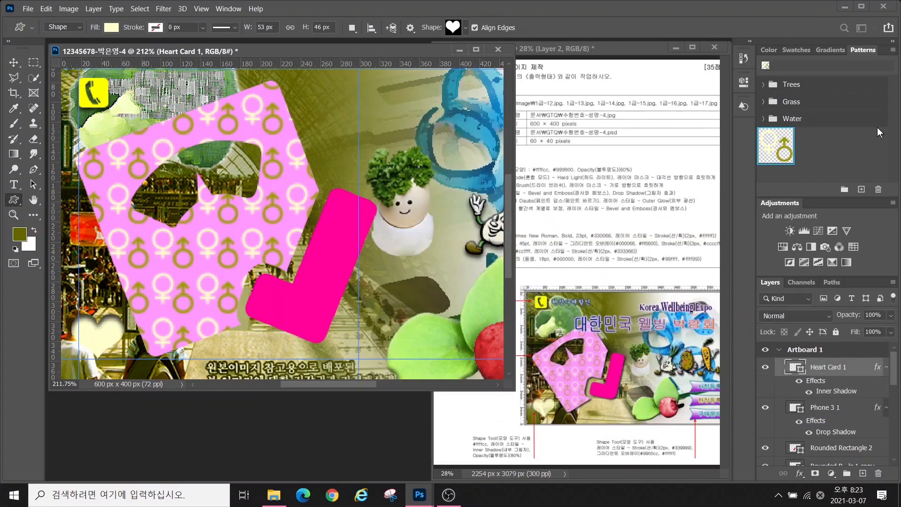
pyautogui.click(875, 316)
pyautogui.write('80')
pyautogui.press('Return')
# Browse the Ornaments, Objects, Symbols, Shapes and Tiles custom shape groups for a banner
pyautogui.doubleClick(453, 29)
pyautogui.click(452, 29)
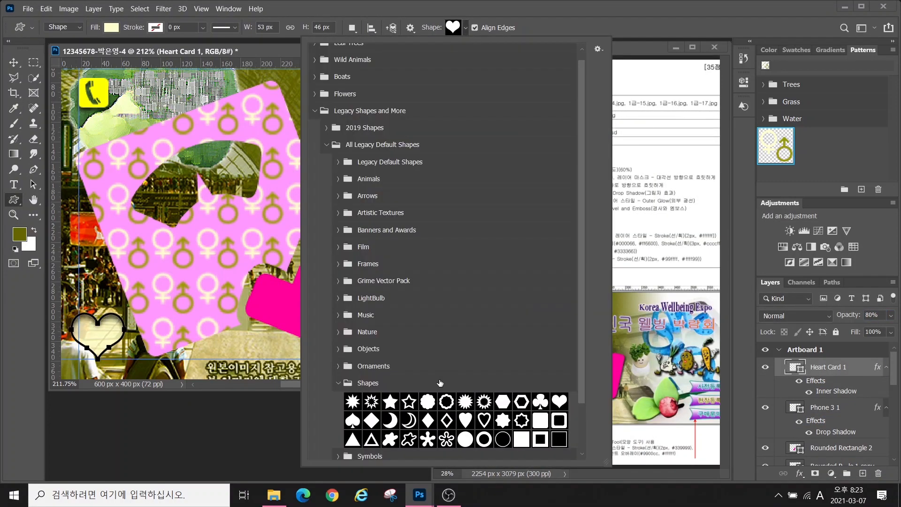
pyautogui.click(339, 384)
pyautogui.click(339, 367)
pyautogui.click(339, 368)
pyautogui.click(339, 349)
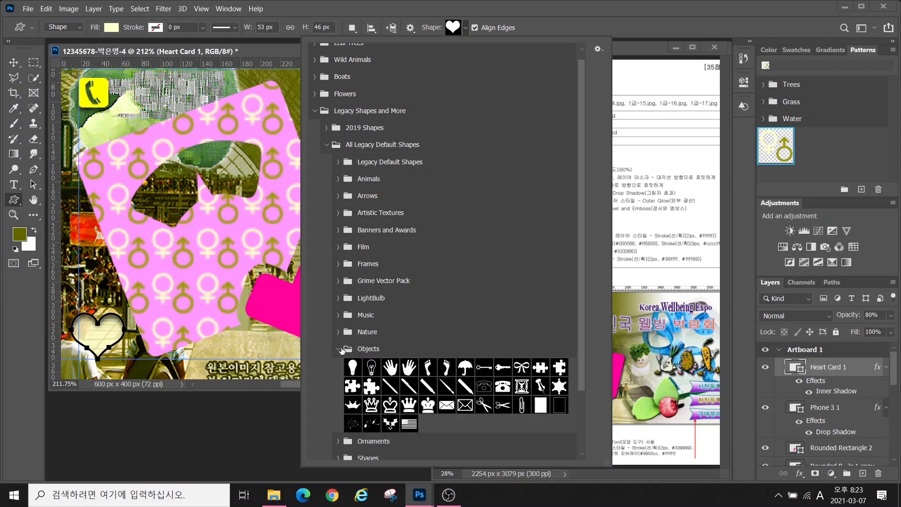
pyautogui.scroll(-3, 344, 324)
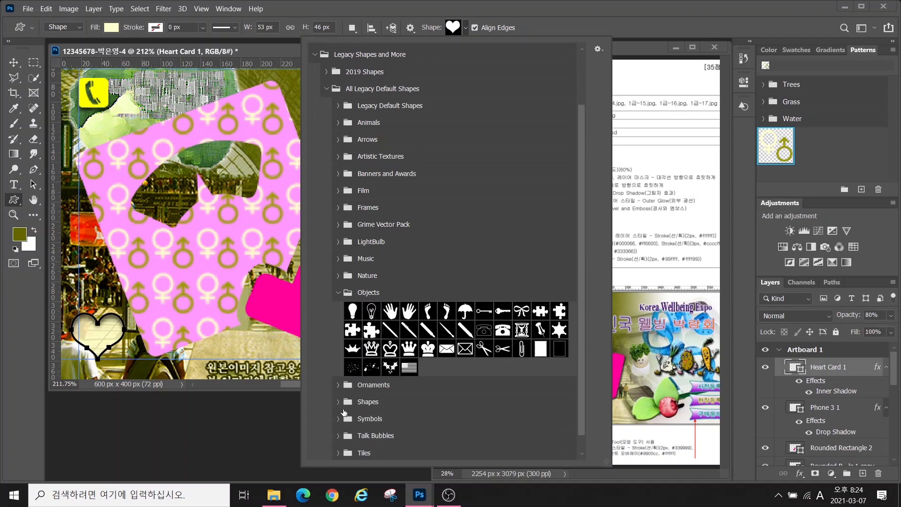
pyautogui.click(338, 418)
pyautogui.scroll(-5, 345, 376)
pyautogui.click(339, 309)
pyautogui.scroll(-2, 345, 441)
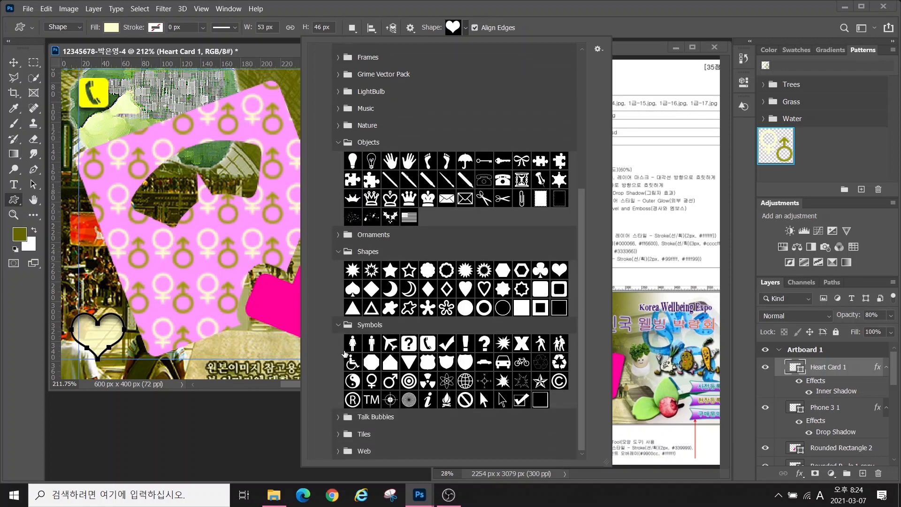
pyautogui.click(339, 442)
pyautogui.scroll(-1, 340, 450)
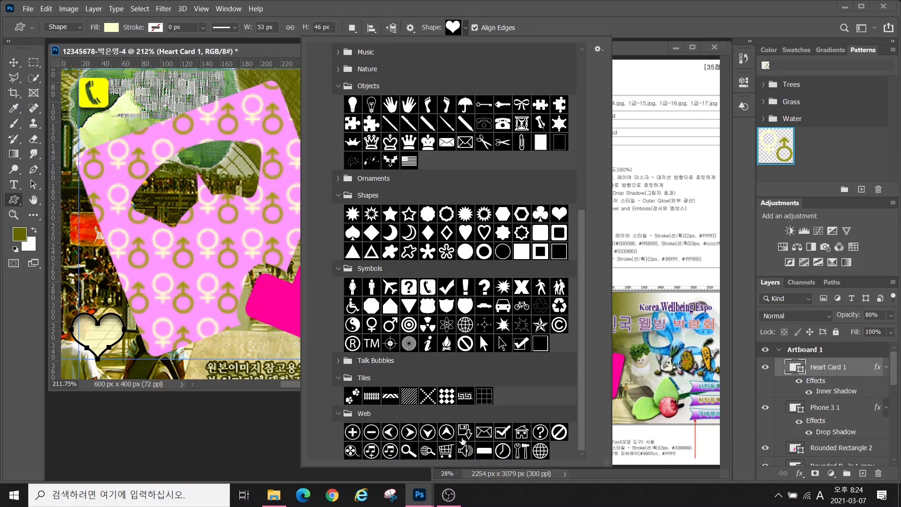
# Pick the banner shape from Banners and Awards and enlarge the document window
pyautogui.click(338, 416)
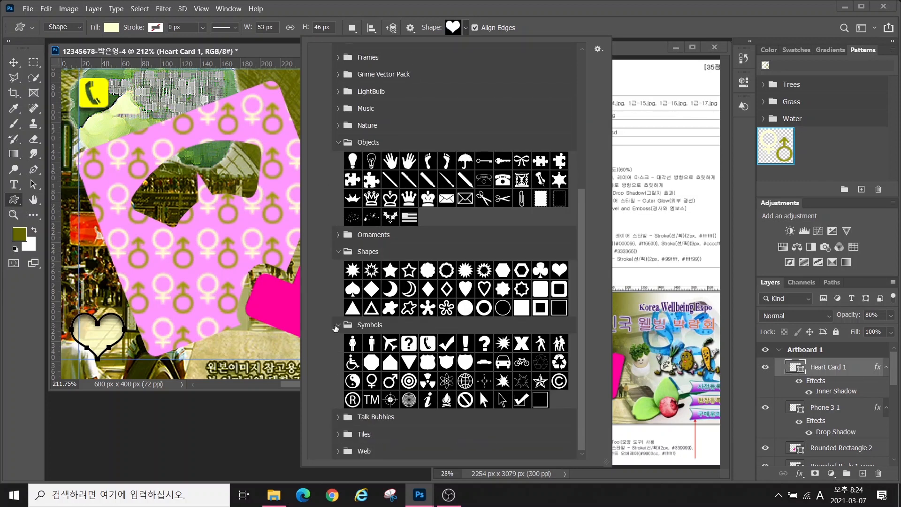
pyautogui.click(336, 327)
pyautogui.click(337, 327)
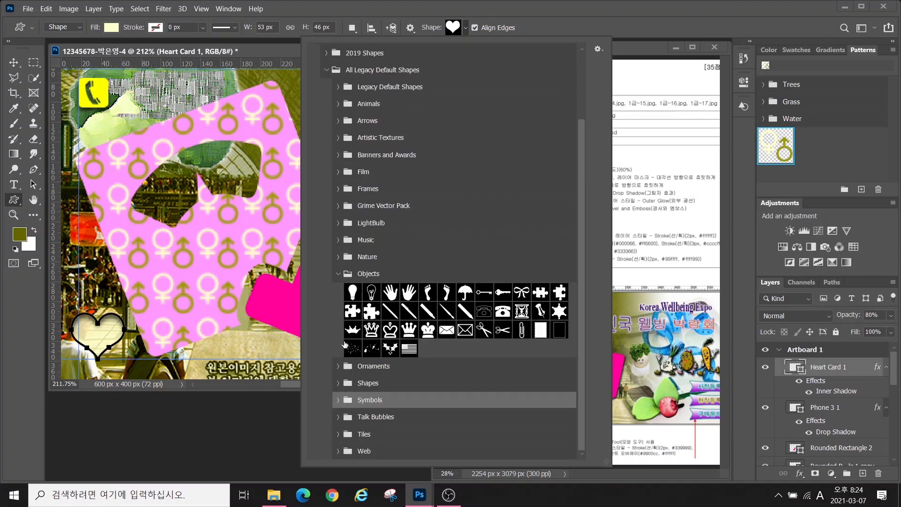
pyautogui.click(337, 155)
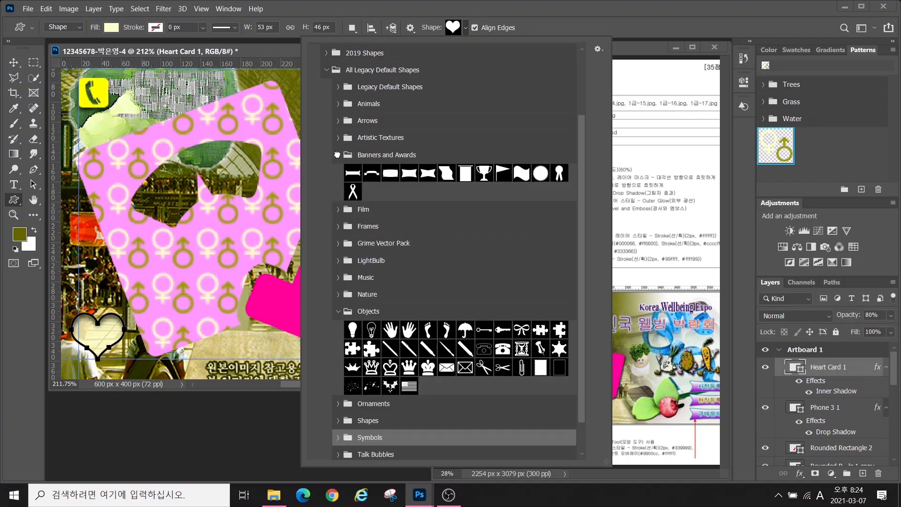
pyautogui.doubleClick(409, 174)
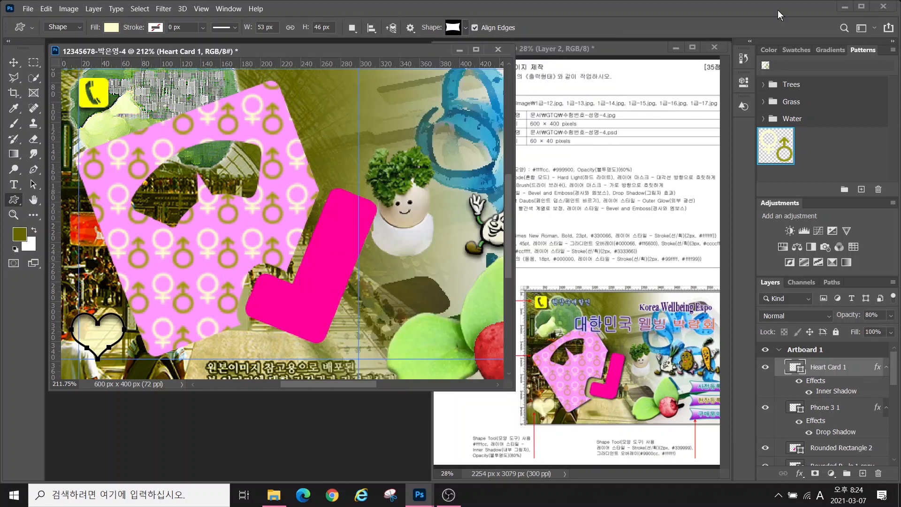
pyautogui.doubleClick(33, 201)
# Draw the banner below the vegetable characters with a 9900cc-to-white Gradient Overlay
pyautogui.click(14, 199)
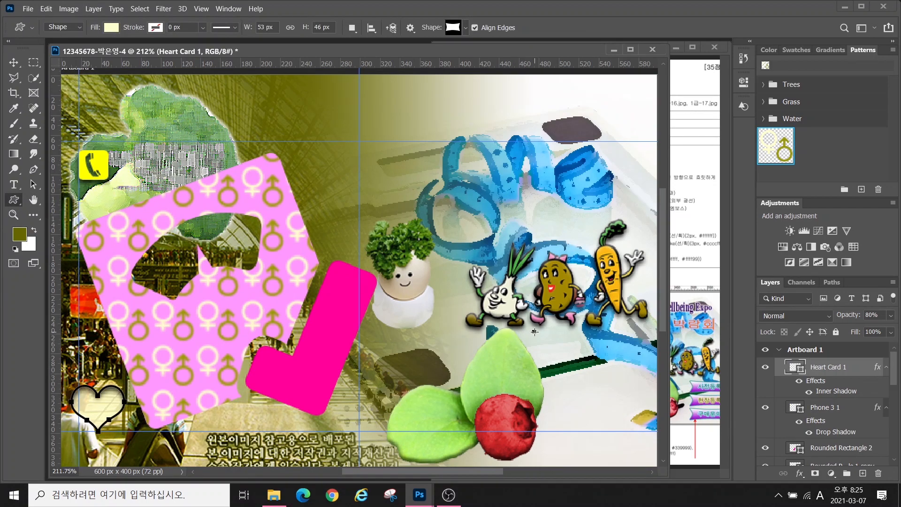
pyautogui.moveTo(535, 331); pyautogui.dragTo(619, 373)
pyautogui.click(800, 473)
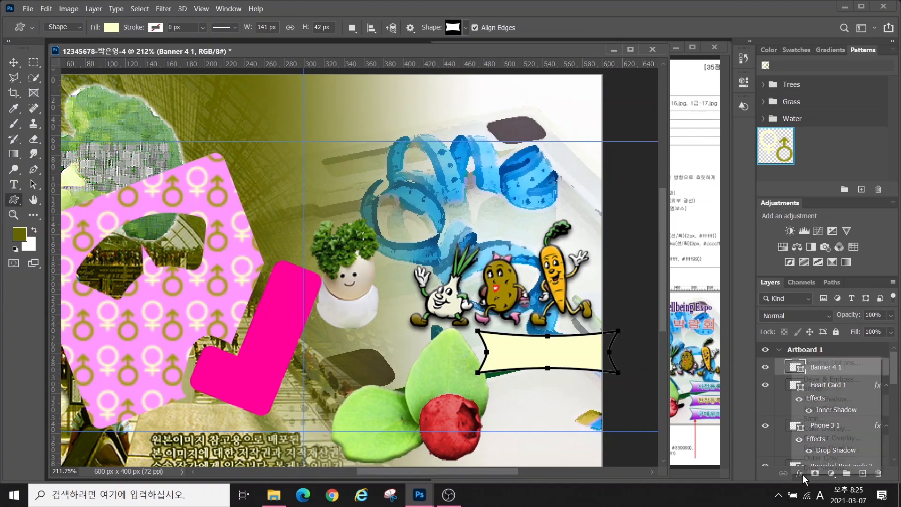
pyautogui.click(825, 439)
pyautogui.click(497, 193)
pyautogui.doubleClick(331, 363)
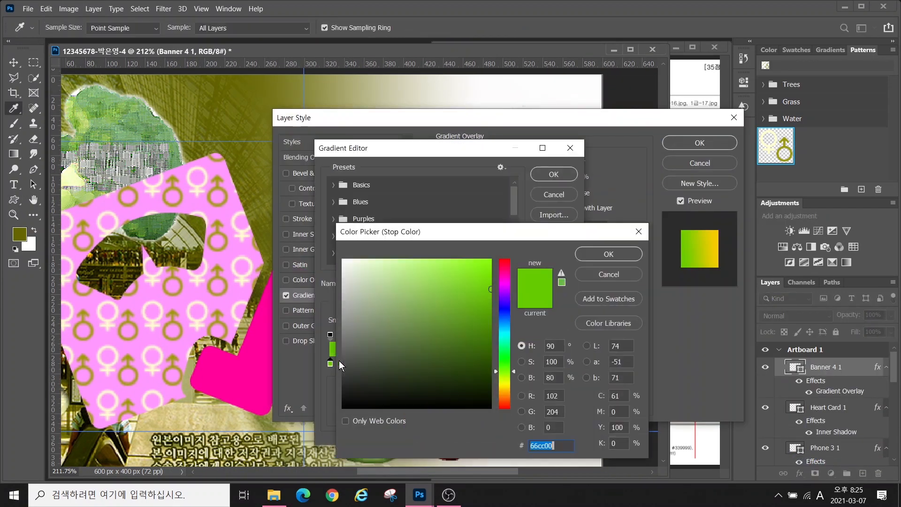
pyautogui.write('9900cc')
pyautogui.press('Return')
pyautogui.doubleClick(567, 364)
pyautogui.click(344, 262)
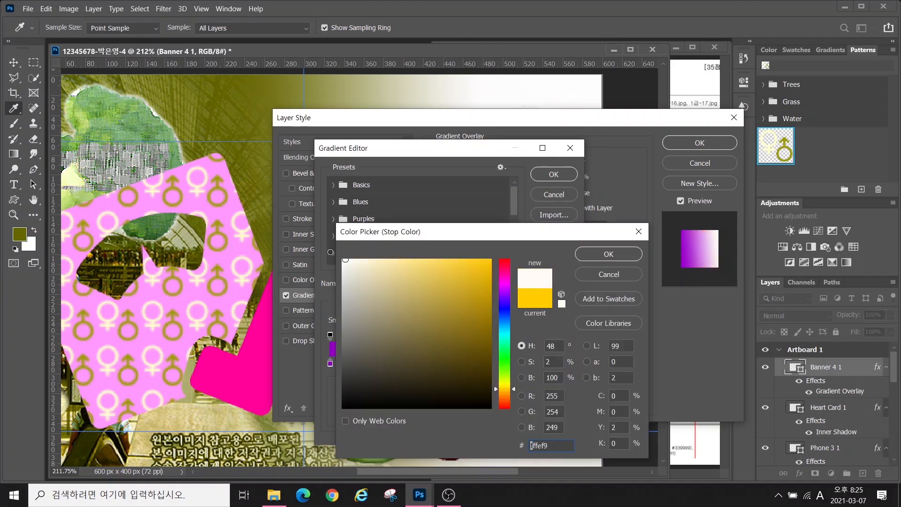
pyautogui.click(599, 253)
pyautogui.click(537, 172)
# Add a teal 339999 Stroke to the banner
pyautogui.click(302, 219)
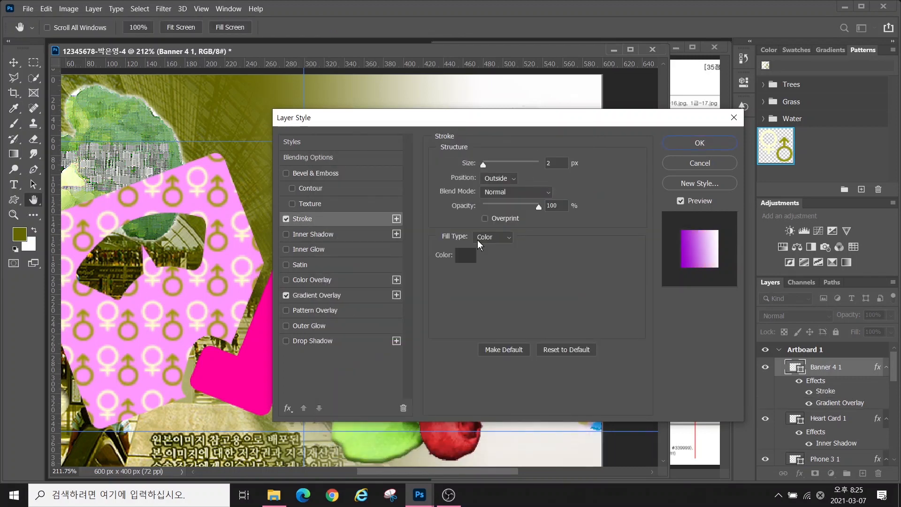
pyautogui.click(467, 255)
pyautogui.click(345, 261)
pyautogui.moveTo(344, 261); pyautogui.dragTo(430, 301)
pyautogui.write('3')
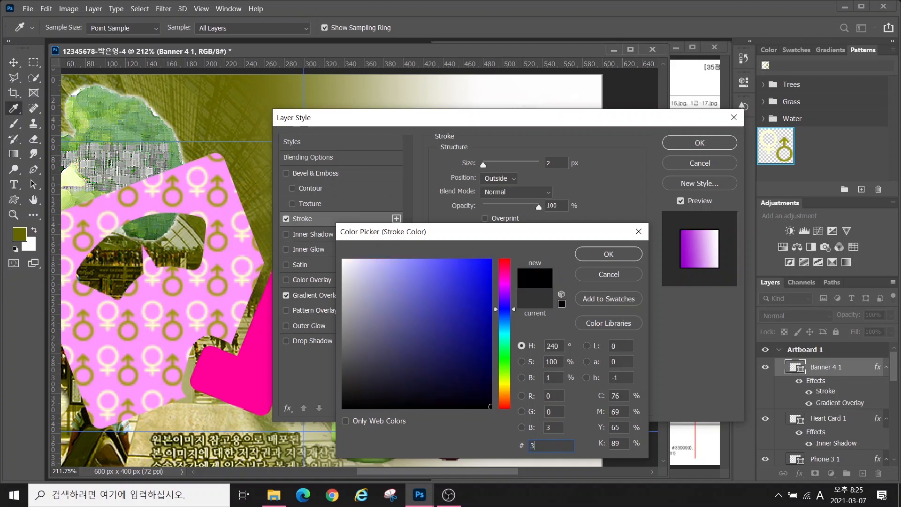
pyautogui.write('39999')
pyautogui.press('Return')
pyautogui.click(700, 143)
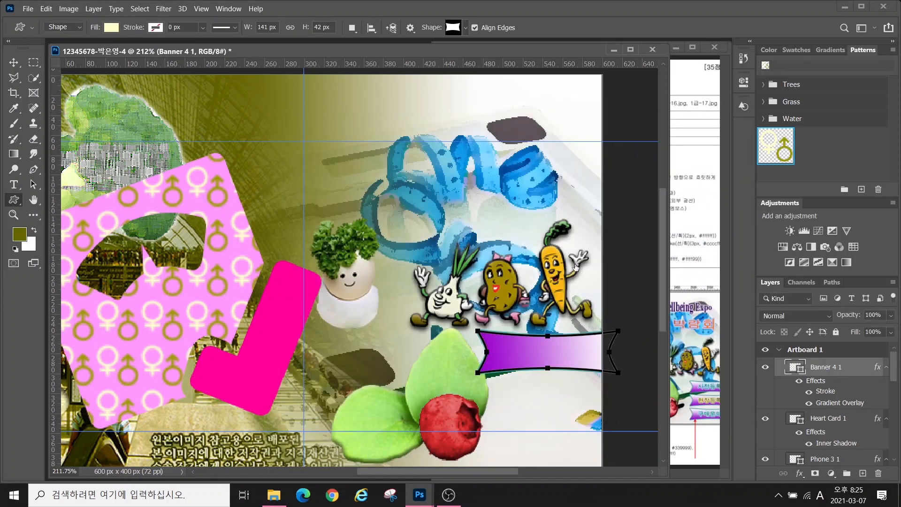
# Set the banner's gradient angle to -92 so it runs vertically
pyautogui.doubleClick(840, 403)
pyautogui.moveTo(470, 118); pyautogui.dragTo(210, 96)
pyautogui.click(230, 201)
pyautogui.click(230, 213)
pyautogui.click(440, 122)
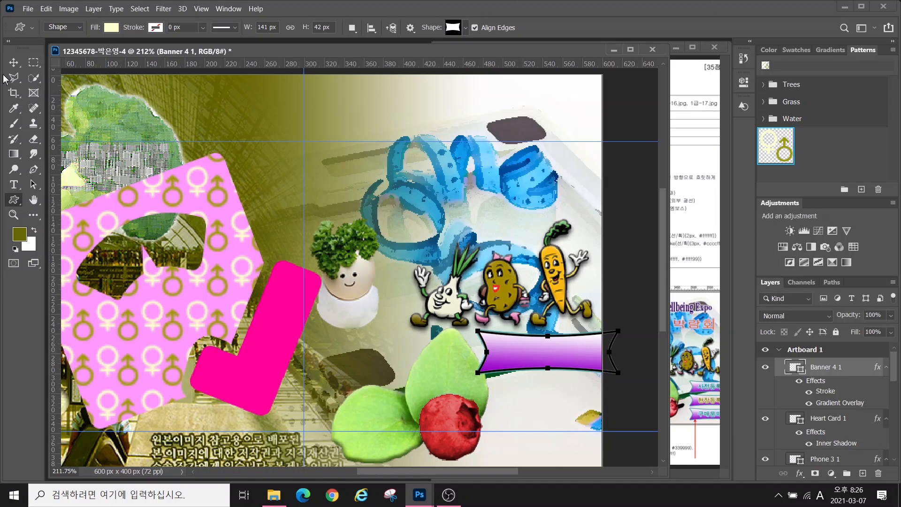
# Alt-drag two copies of the banner below the original and nudge the original up
pyautogui.click(14, 64)
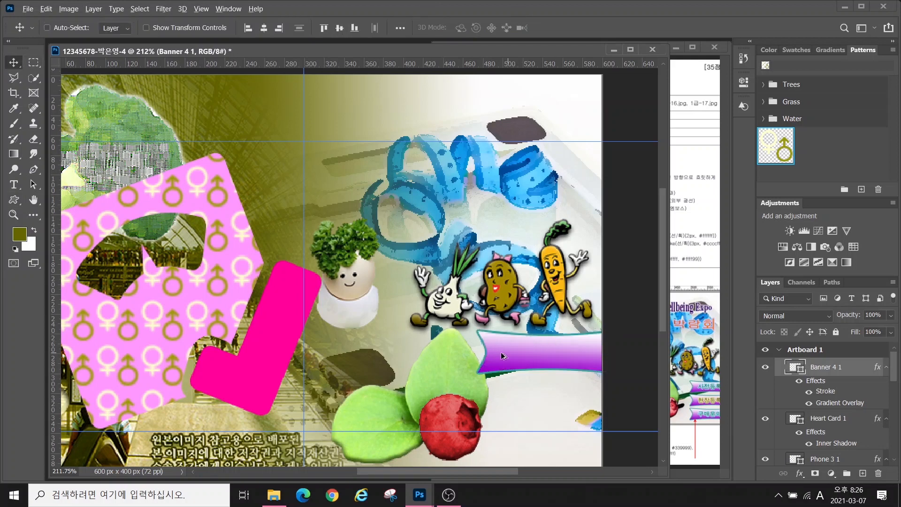
pyautogui.moveTo(510, 355); pyautogui.dragTo(506, 431)
pyautogui.moveTo(507, 405); pyautogui.dragTo(508, 392)
pyautogui.scroll(-3, 805, 432)
pyautogui.click(803, 425)
pyautogui.moveTo(535, 341); pyautogui.dragTo(535, 334)
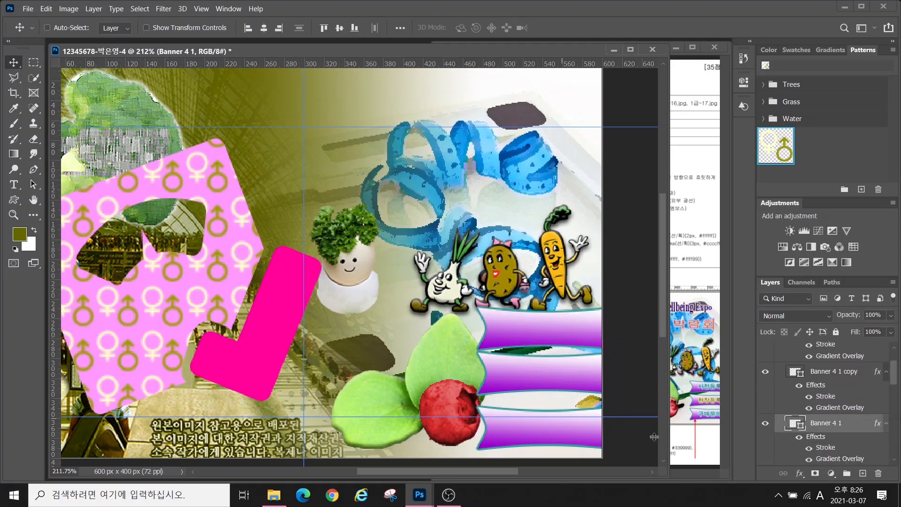
pyautogui.scroll(-2, 801, 373)
pyautogui.scroll(4, 796, 364)
# Distribute the three banners evenly by vertical centres and resize the document window
pyautogui.keyDown('shift'); pyautogui.click(795, 357); pyautogui.keyUp('shift')
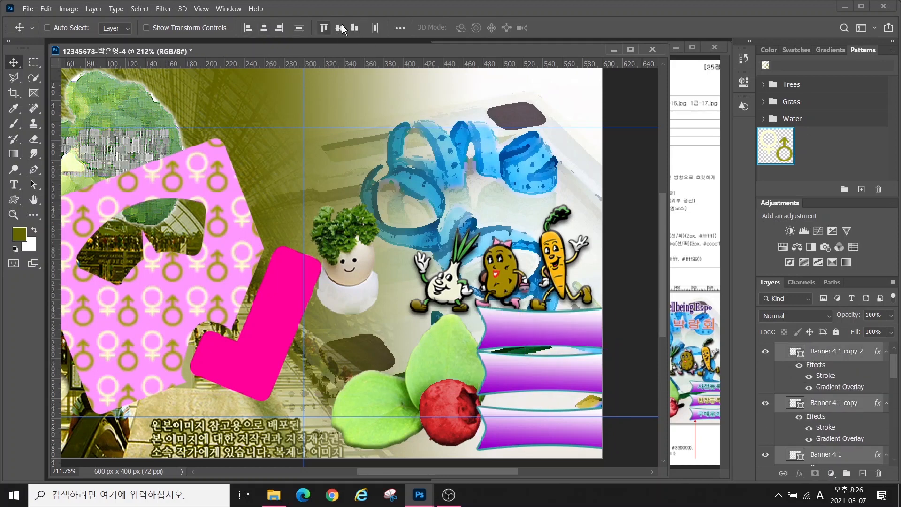
pyautogui.click(400, 28)
pyautogui.click(365, 99)
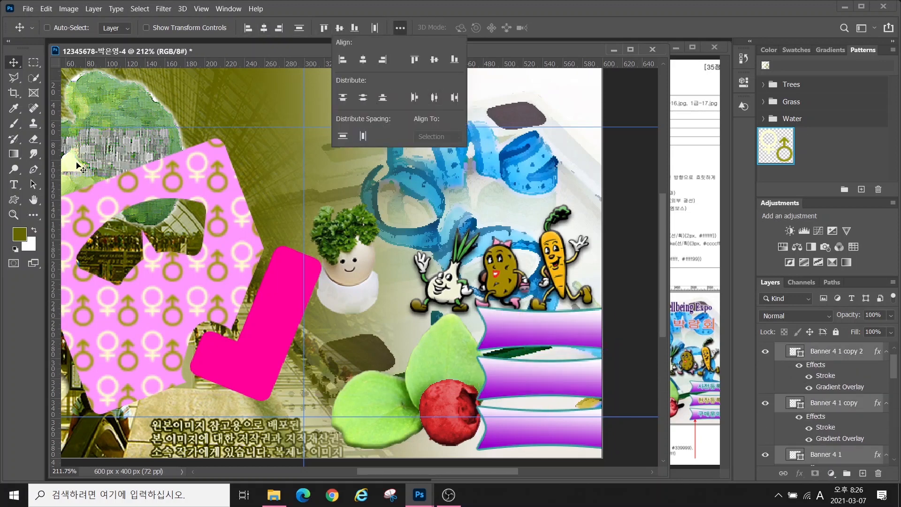
pyautogui.scroll(-3, 104, 212)
pyautogui.moveTo(669, 475); pyautogui.dragTo(467, 354)
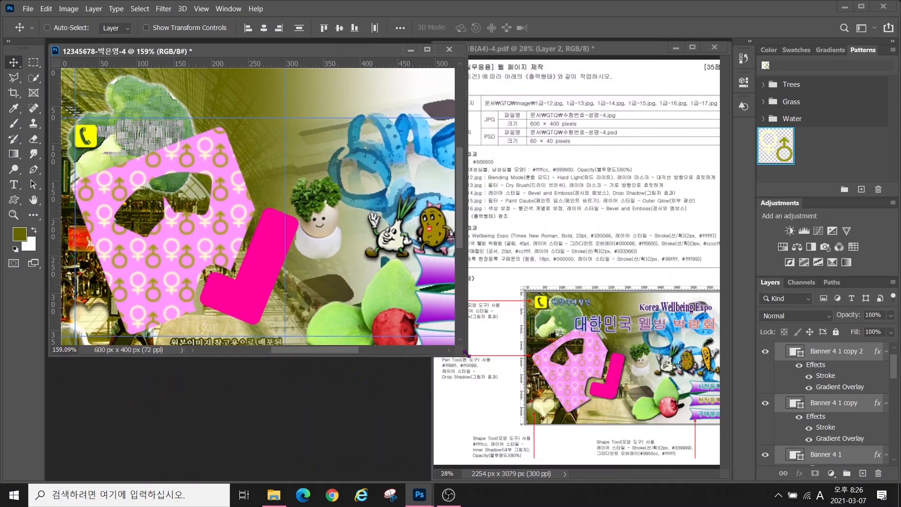
pyautogui.scroll(-2, 88, 227)
pyautogui.moveTo(88, 226)
pyautogui.mouseDown()
pyautogui.moveTo(35, 184)
pyautogui.moveTo(94, 221)
pyautogui.mouseUp()
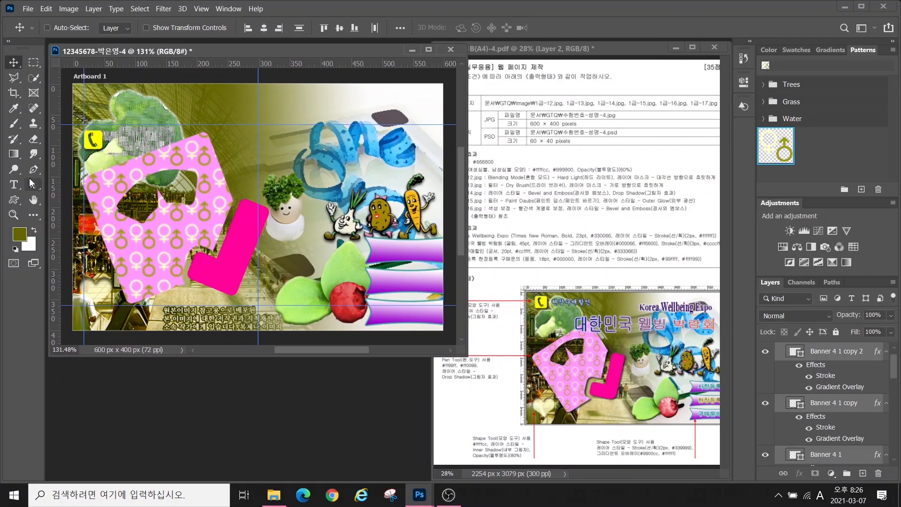
# Add a placeholder text layer and move the phone icon up near the top-left corner
pyautogui.click(13, 188)
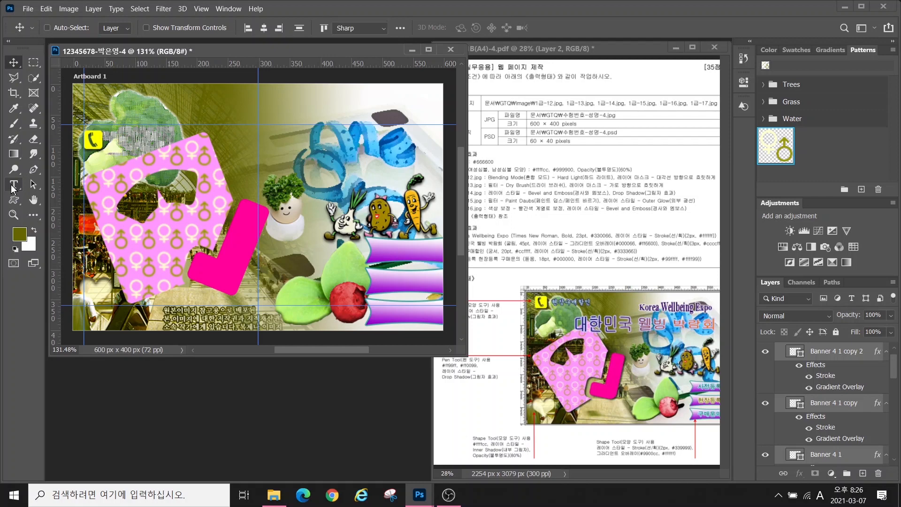
pyautogui.click(77, 106)
pyautogui.click(14, 64)
pyautogui.scroll(-3, 825, 439)
pyautogui.scroll(-2, 825, 438)
pyautogui.click(825, 426)
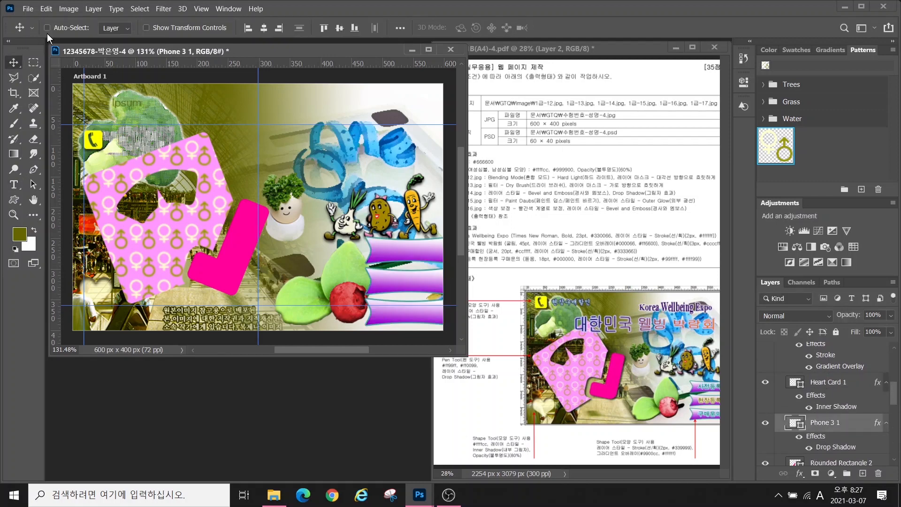
pyautogui.moveTo(96, 134); pyautogui.dragTo(94, 96)
# Replace the placeholder text with 'Korea Wellbeing Expo'
pyautogui.click(14, 185)
pyautogui.click(132, 89)
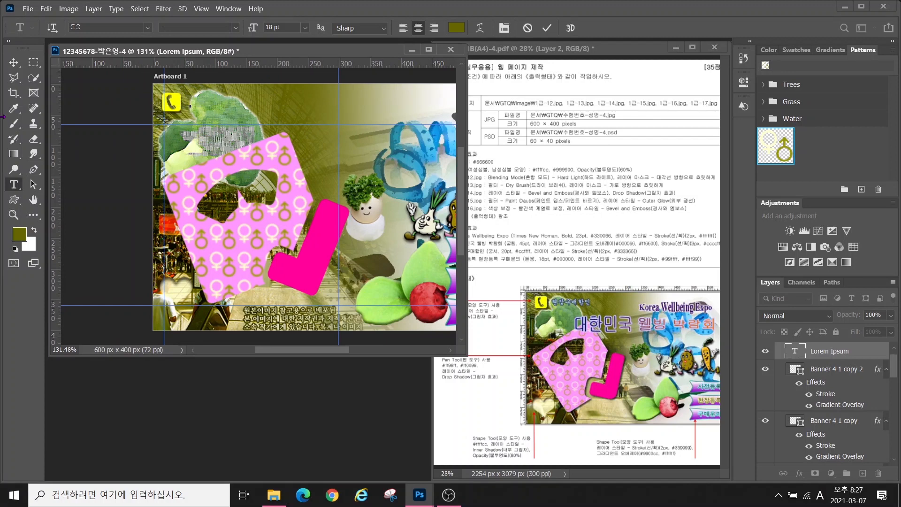
pyautogui.write('Korea Wellbeing Expo')
pyautogui.hotkey('ctrl', 'Return')
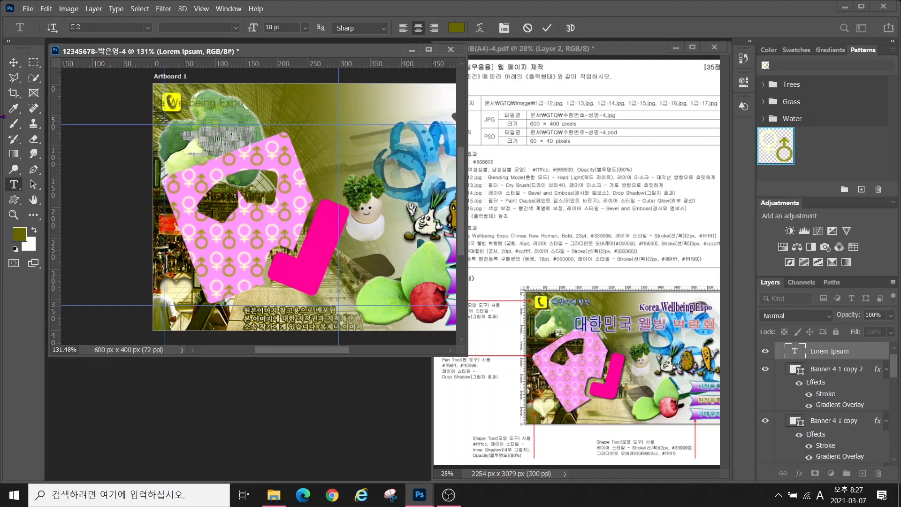
# Format the title as Times New Roman Bold, 23 pt, colour 330066
pyautogui.click(149, 28)
pyautogui.click(127, 106)
pyautogui.click(235, 28)
pyautogui.click(211, 58)
pyautogui.press('Tab')
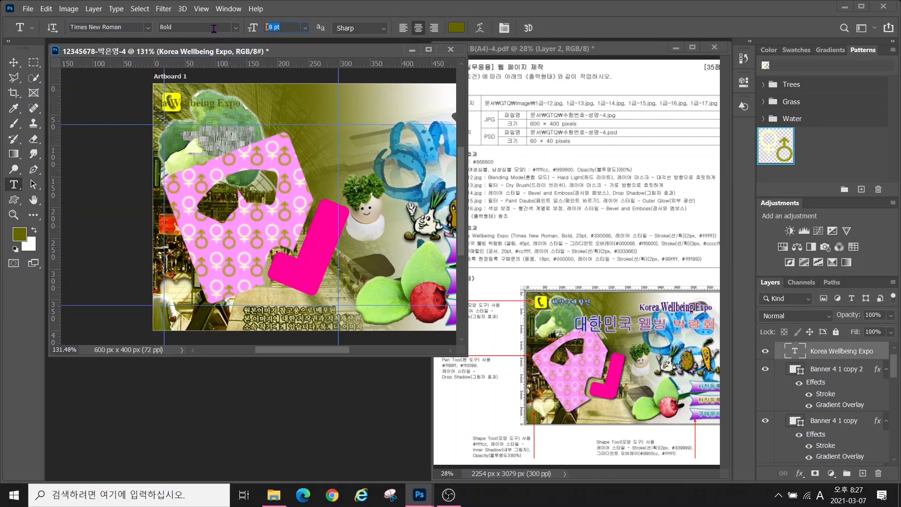
pyautogui.write('23')
pyautogui.press('Return')
pyautogui.click(457, 27)
pyautogui.write('330066')
pyautogui.press('Return')
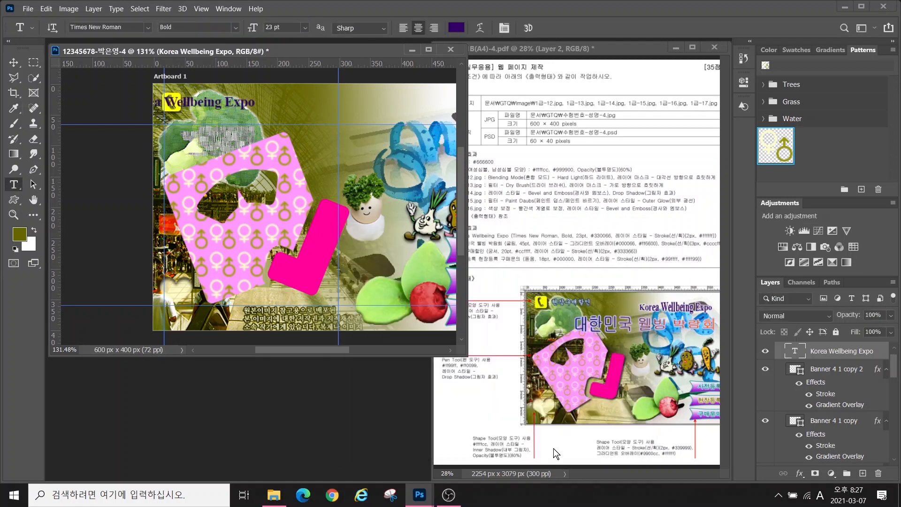
# Give the title a white (ffffff) Stroke effect
pyautogui.click(801, 481)
pyautogui.click(827, 396)
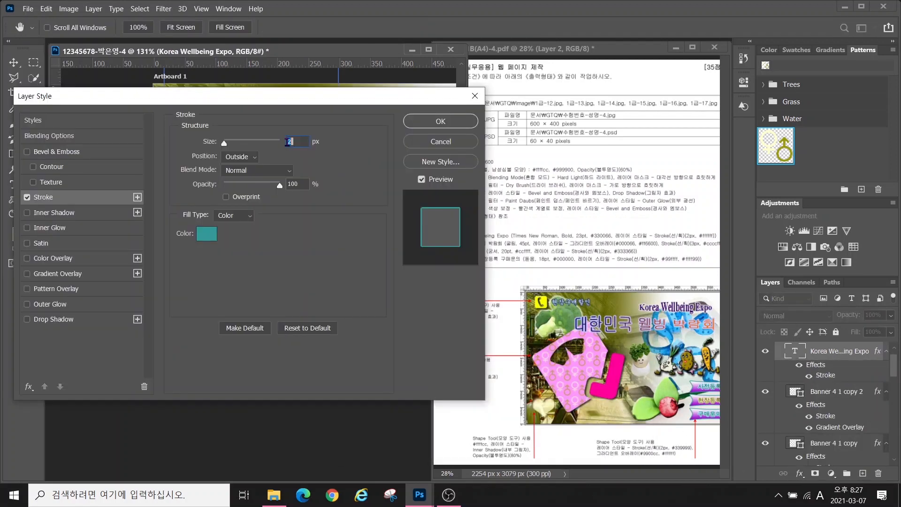
pyautogui.click(206, 234)
pyautogui.write('ffffff')
pyautogui.press('Return')
pyautogui.press('Return')
pyautogui.press('v')
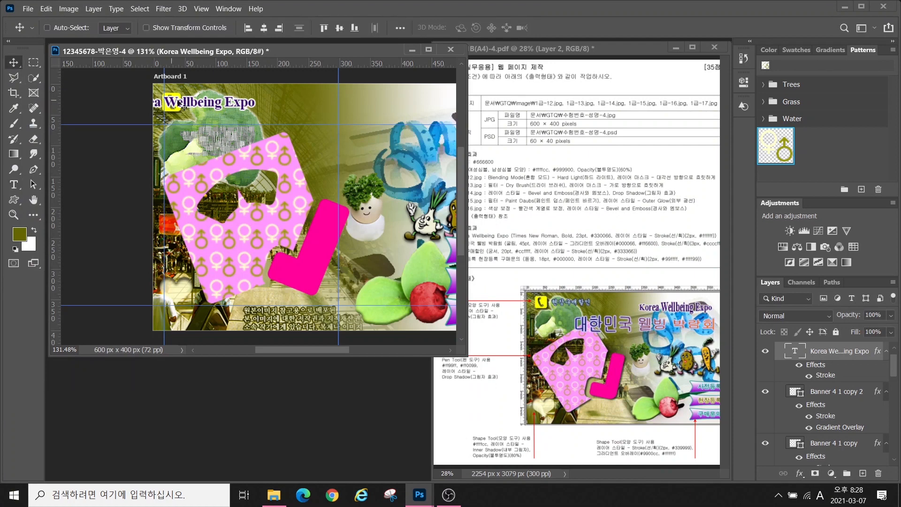
pyautogui.hscroll(3, 284, 155)
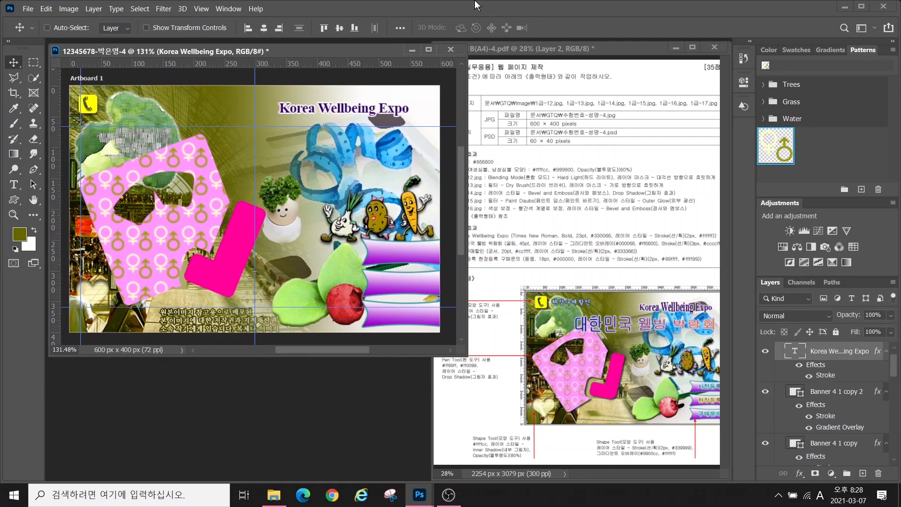
# Warp the title with Bulge at a +25 bend and start a fresh text layer
pyautogui.click(14, 185)
pyautogui.click(479, 26)
pyautogui.click(475, 172)
pyautogui.click(463, 258)
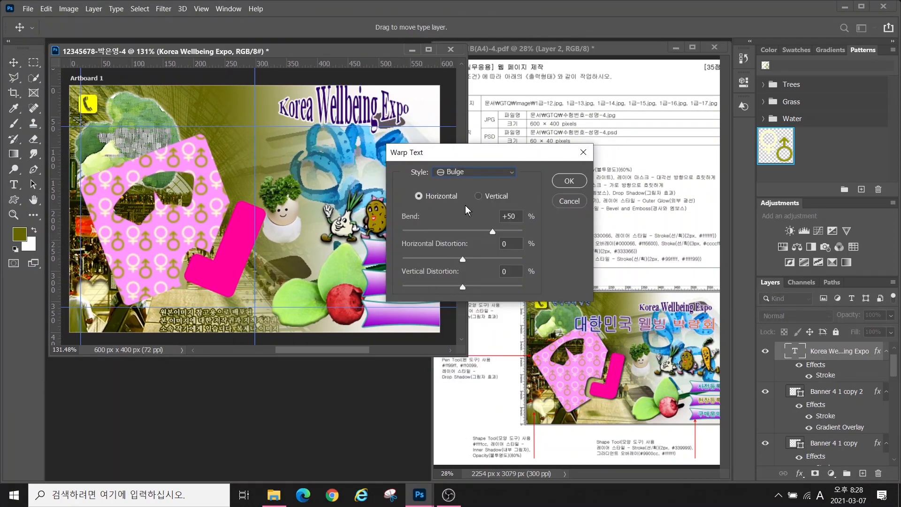
pyautogui.moveTo(480, 238); pyautogui.dragTo(478, 238)
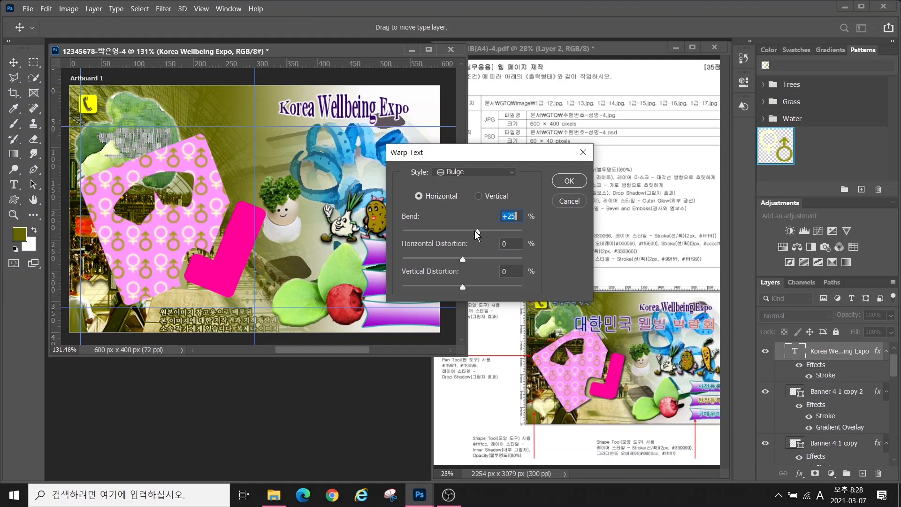
pyautogui.click(569, 181)
pyautogui.click(224, 148)
pyautogui.press('BackSpace')
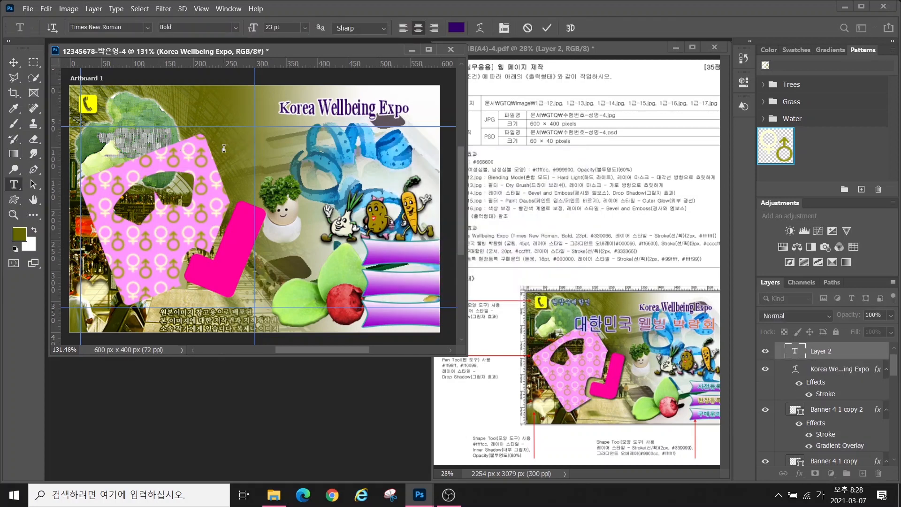
# Enter the headline '대한민국 웰빙 박람회' and set its font size to 45
pyautogui.write('대한민국 웰빙 박람회')
pyautogui.hotkey('ctrl', 'Return')
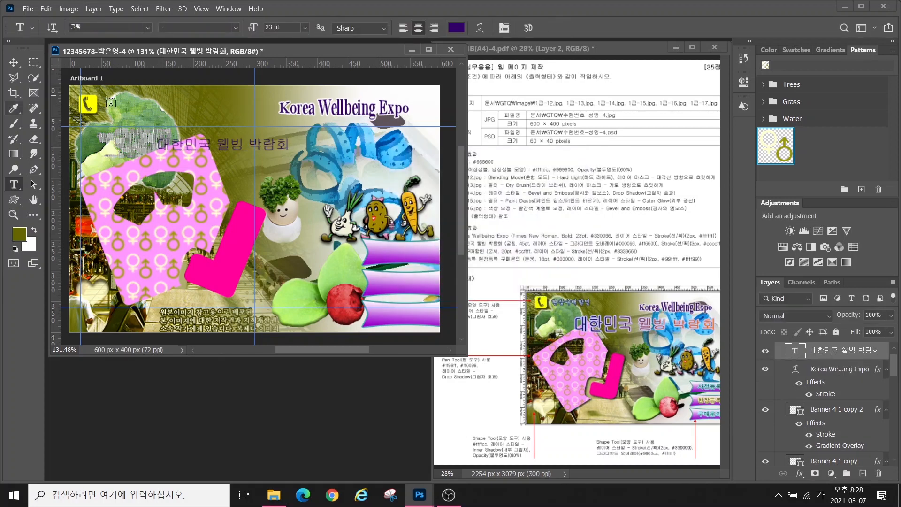
pyautogui.click(277, 27)
pyautogui.write('45')
pyautogui.press('Return')
# Add a Gradient Overlay to the headline running from navy #000066 to orange #ff6600
pyautogui.click(800, 475)
pyautogui.click(827, 440)
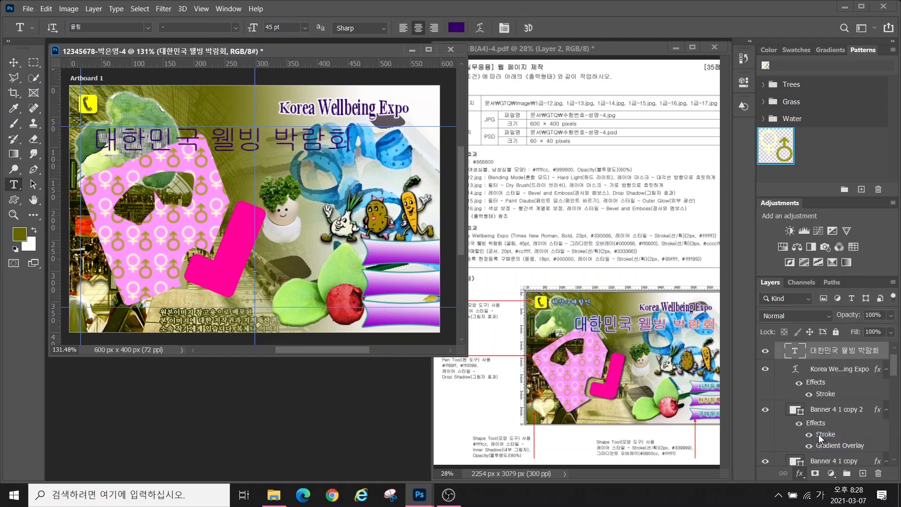
pyautogui.click(253, 171)
pyautogui.doubleClick(331, 363)
pyautogui.write('000066')
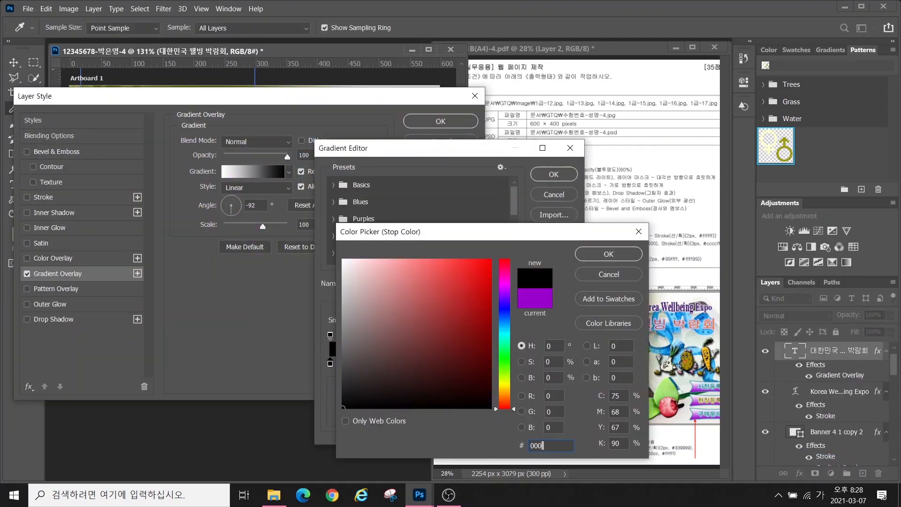
pyautogui.press('Return')
pyautogui.doubleClick(567, 364)
pyautogui.press('Hangul')
pyautogui.write('ff6600')
pyautogui.press('Return')
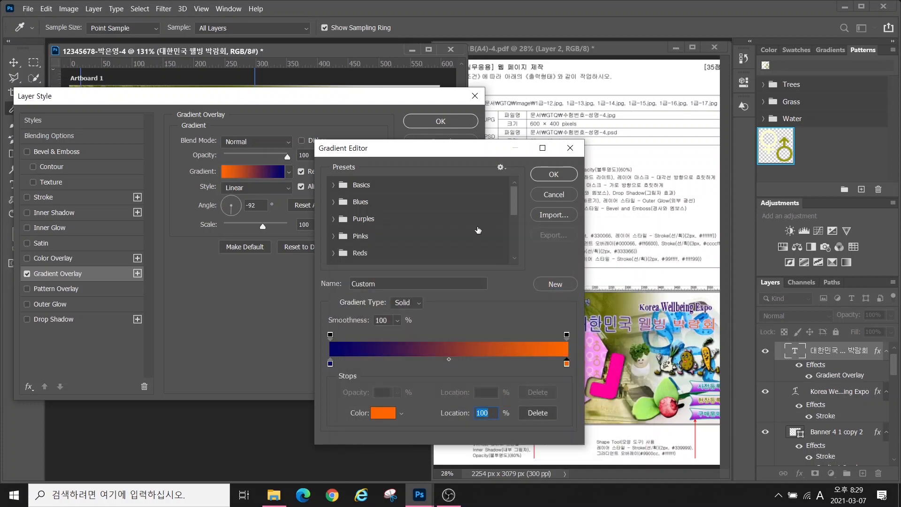
pyautogui.press('Return')
# Add a 3 px solid-colour Stroke in light grey #cccccc to the headline
pyautogui.click(44, 198)
pyautogui.moveTo(307, 142); pyautogui.dragTo(167, 140)
pyautogui.write('3')
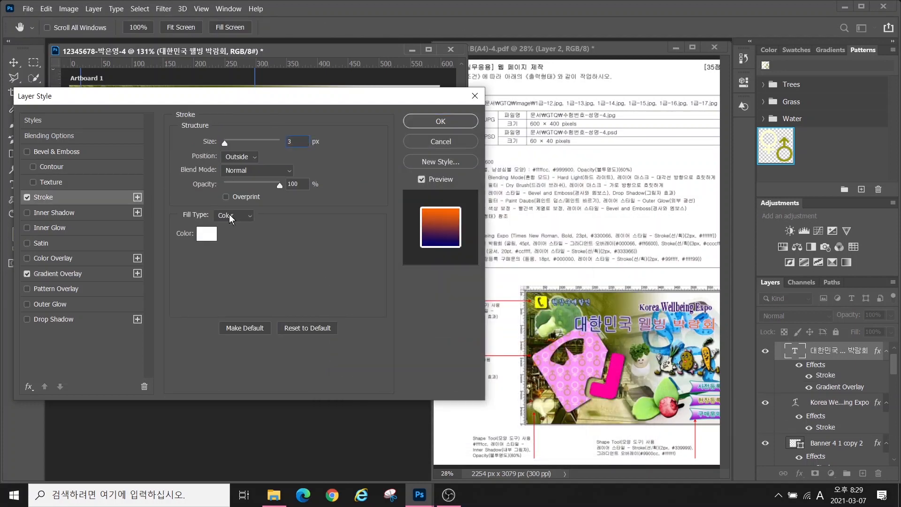
pyautogui.click(233, 216)
pyautogui.click(230, 217)
pyautogui.click(206, 233)
pyautogui.write('cccccc')
pyautogui.press('Return')
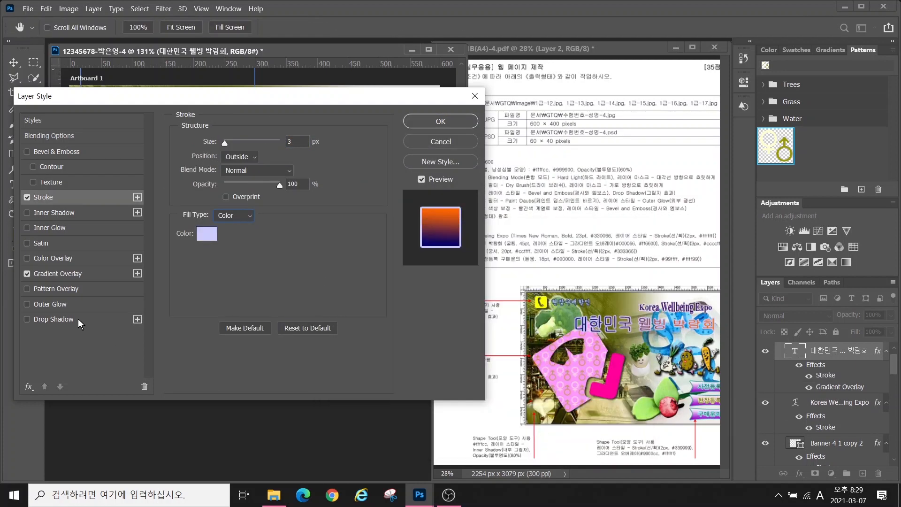
# Set the gradient overlay angle to 165 and apply the headline's layer effects
pyautogui.click(51, 273)
pyautogui.moveTo(237, 99); pyautogui.dragTo(231, 180)
pyautogui.click(220, 287)
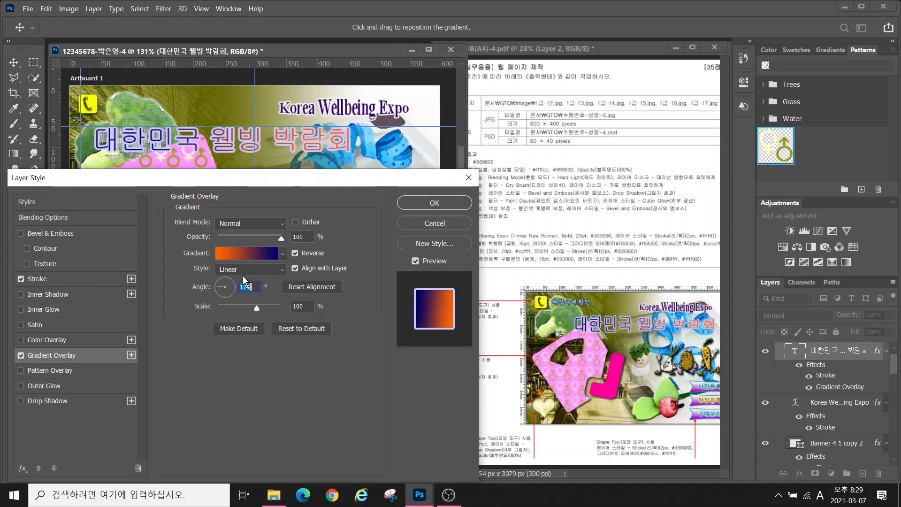
pyautogui.click(435, 203)
# Warp the headline with the Fish style and move it about 130 px right
pyautogui.click(478, 28)
pyautogui.click(445, 174)
pyautogui.click(450, 319)
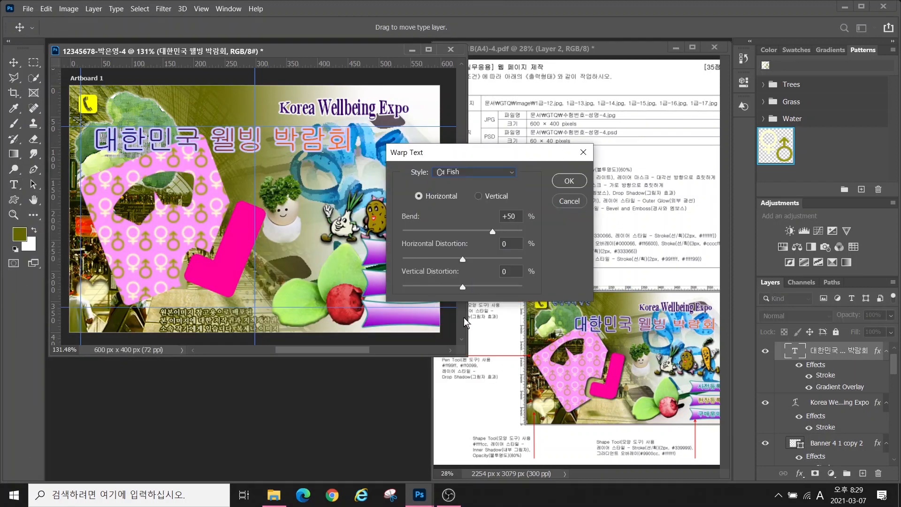
pyautogui.click(560, 184)
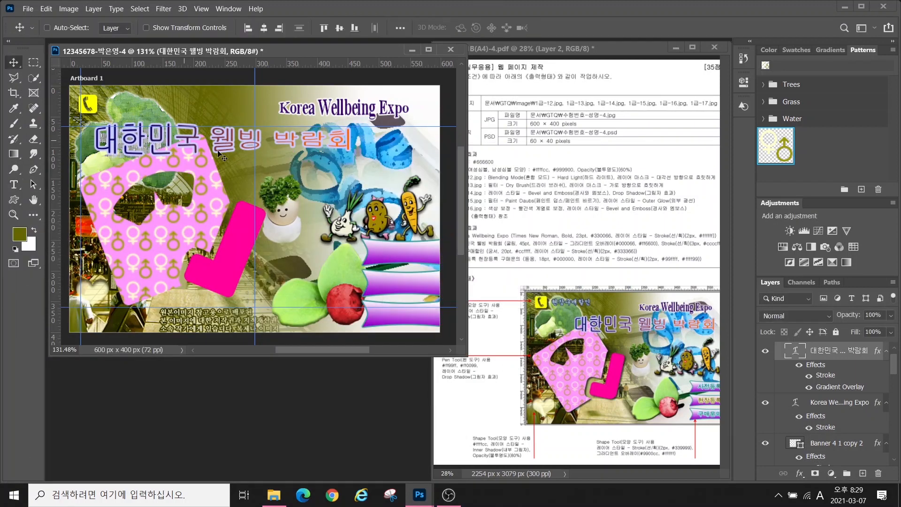
pyautogui.moveTo(137, 129); pyautogui.dragTo(199, 129)
# Add the text '현장구매할인' in 궁서, 20 pt, pale cyan #ccffff
pyautogui.press('t')
pyautogui.click(184, 188)
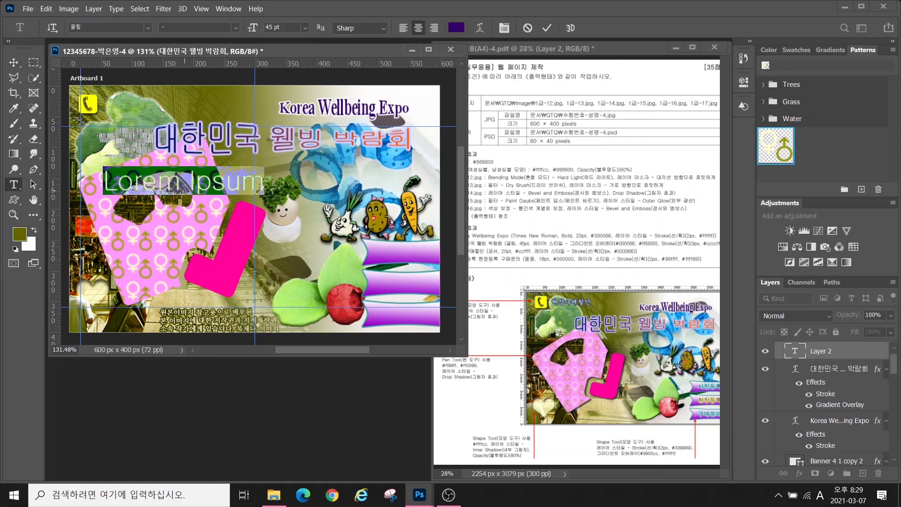
pyautogui.press('Hangul')
pyautogui.write('허ㄴ장구매할인')
pyautogui.hotkey('ctrl', 'Return')
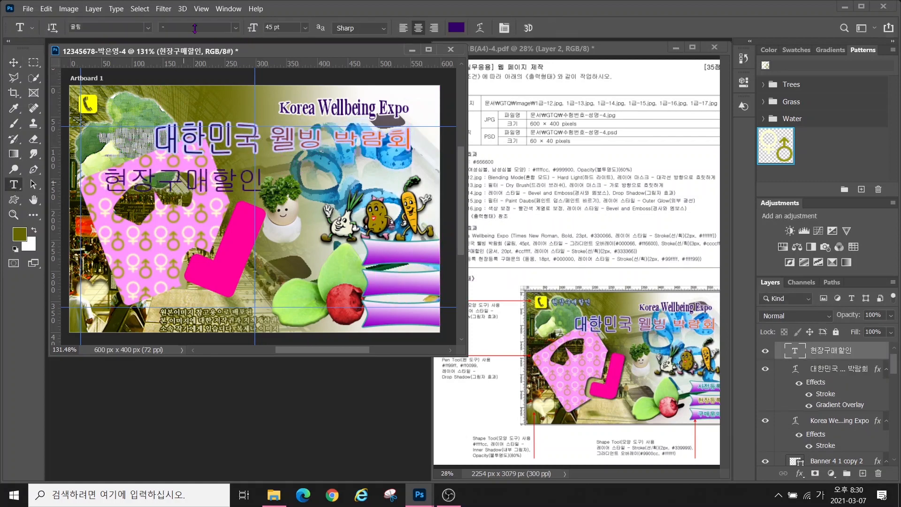
pyautogui.click(148, 28)
pyautogui.click(125, 109)
pyautogui.click(290, 30)
pyautogui.write('20')
pyautogui.click(457, 28)
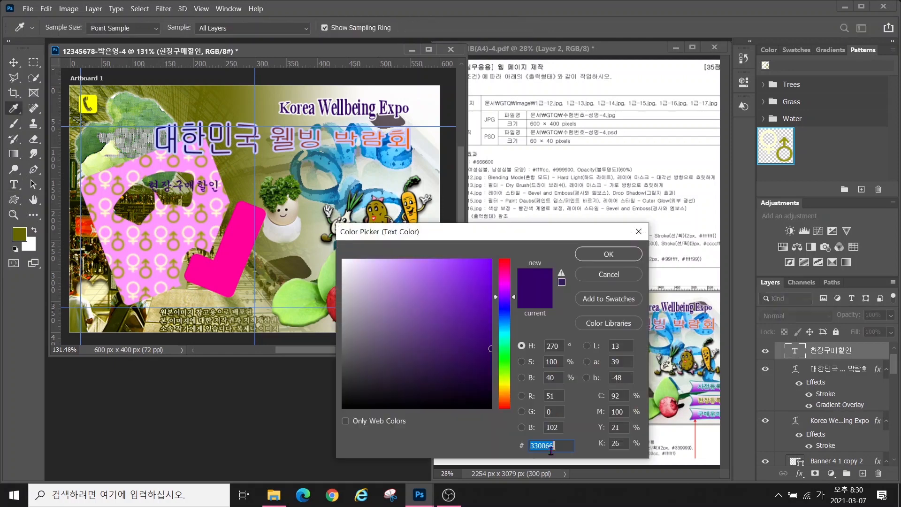
pyautogui.write('ccffff')
pyautogui.press('Return')
# Give '현장구매할인' a 2 px #333366 stroke and place it beside the phone icon
pyautogui.click(800, 475)
pyautogui.click(817, 387)
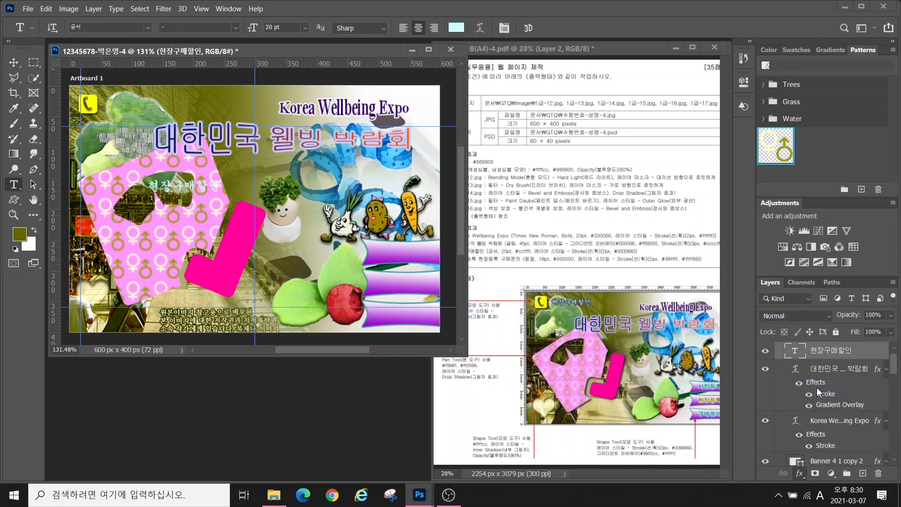
pyautogui.write('2')
pyautogui.click(200, 313)
pyautogui.write('333366')
pyautogui.press('Return')
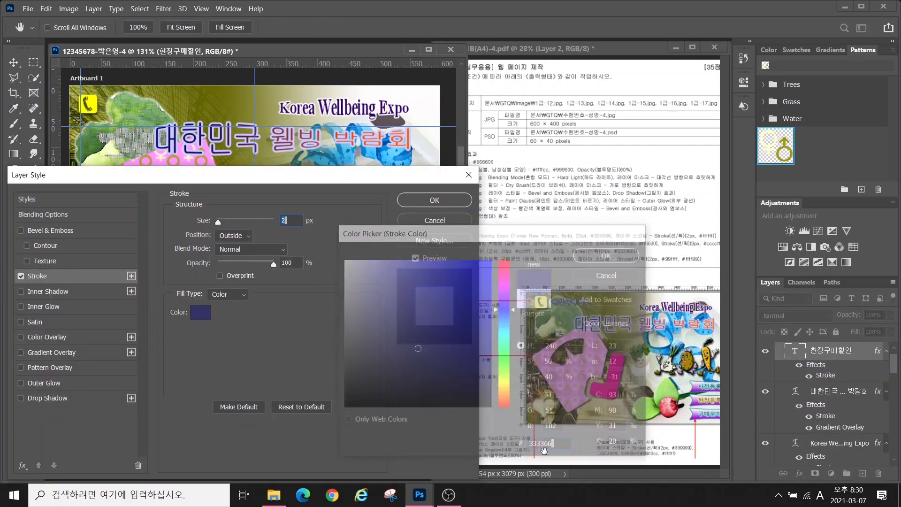
pyautogui.click(421, 202)
pyautogui.click(14, 62)
pyautogui.moveTo(183, 186); pyautogui.dragTo(140, 104)
# Add a '사전등록' label on the top purple bar in black 돋움 18 pt
pyautogui.press('t')
pyautogui.click(177, 243)
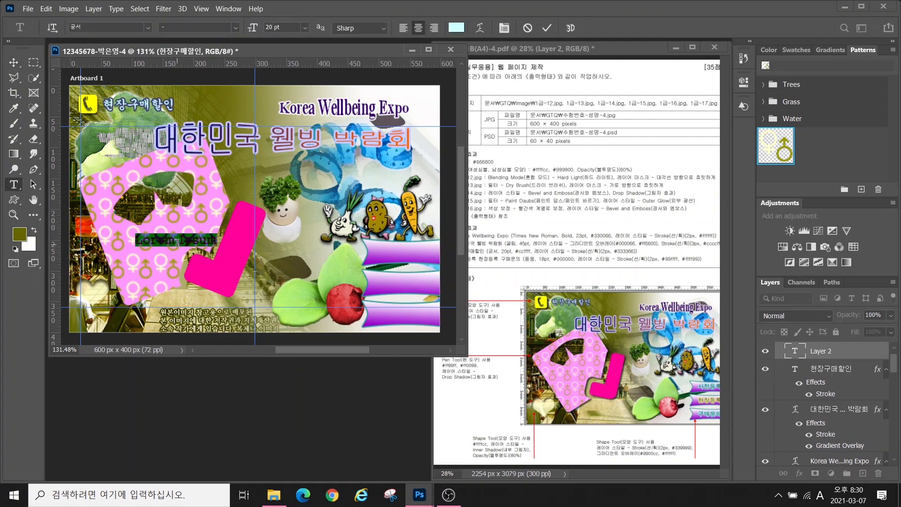
pyautogui.click(14, 62)
pyautogui.moveTo(177, 240); pyautogui.dragTo(400, 250)
pyautogui.click(14, 184)
pyautogui.click(148, 28)
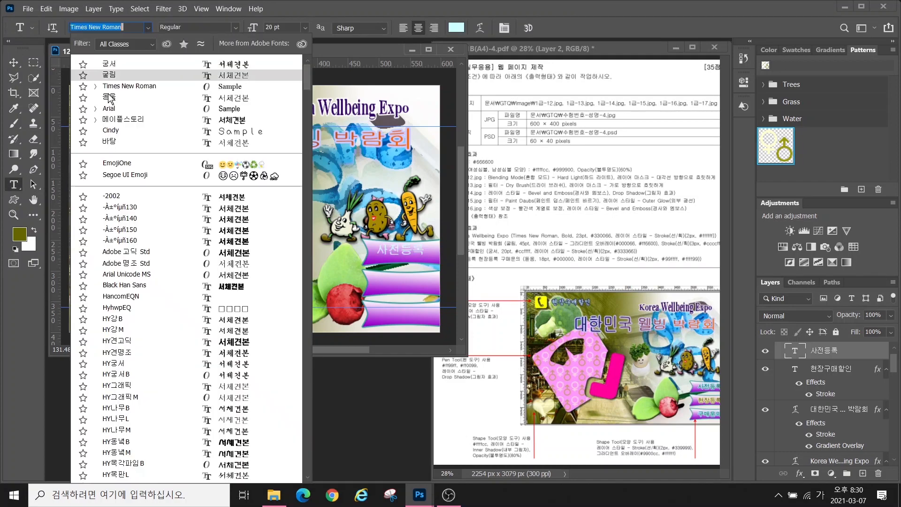
pyautogui.click(109, 98)
pyautogui.moveTo(285, 27); pyautogui.dragTo(170, 26)
pyautogui.click(461, 31)
pyautogui.moveTo(471, 361); pyautogui.dragTo(514, 426)
pyautogui.click(609, 254)
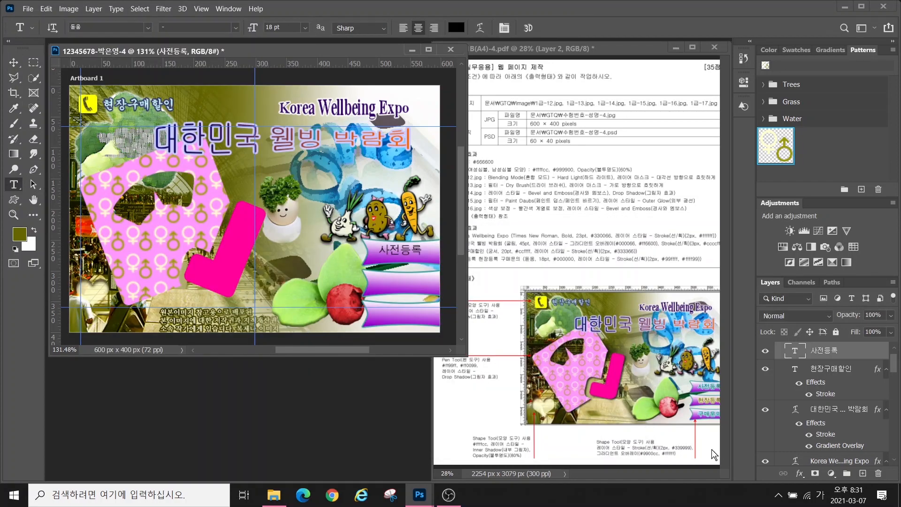
# Give the '사전등록' label a #000099 outline stroke
pyautogui.click(800, 474)
pyautogui.click(808, 389)
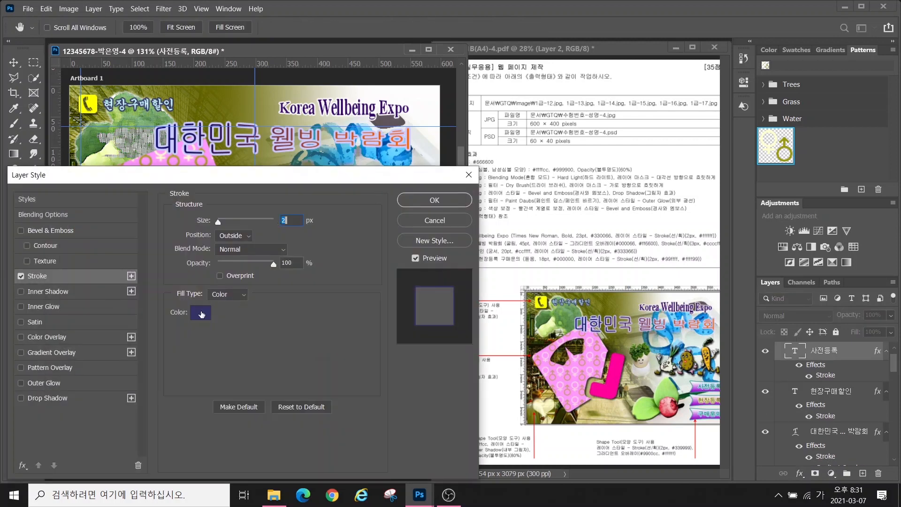
pyautogui.click(200, 312)
pyautogui.write('009')
pyautogui.press('Return')
pyautogui.click(434, 199)
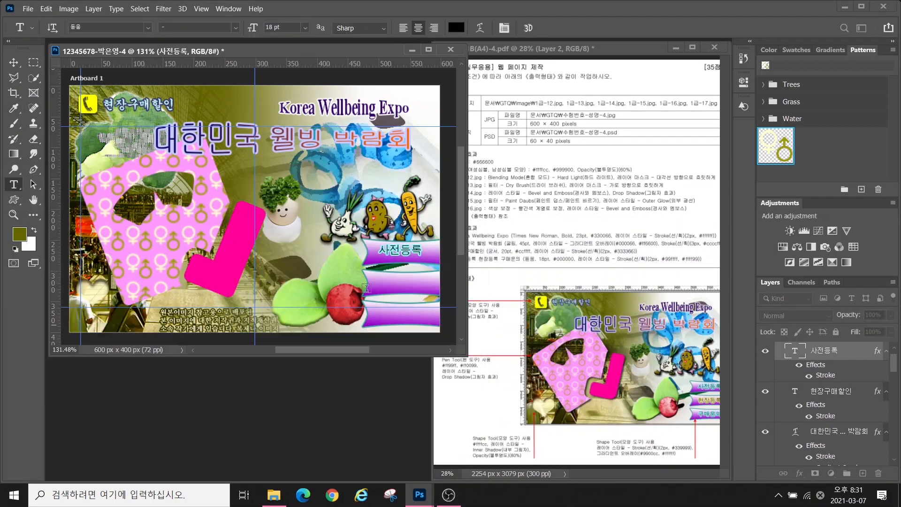
# Copy the label onto the other two bars and retype them as '구매문의' and '현장등록'
pyautogui.press('v')
pyautogui.moveTo(396, 253); pyautogui.dragTo(446, 311)
pyautogui.click(20, 188)
pyautogui.write('구매')
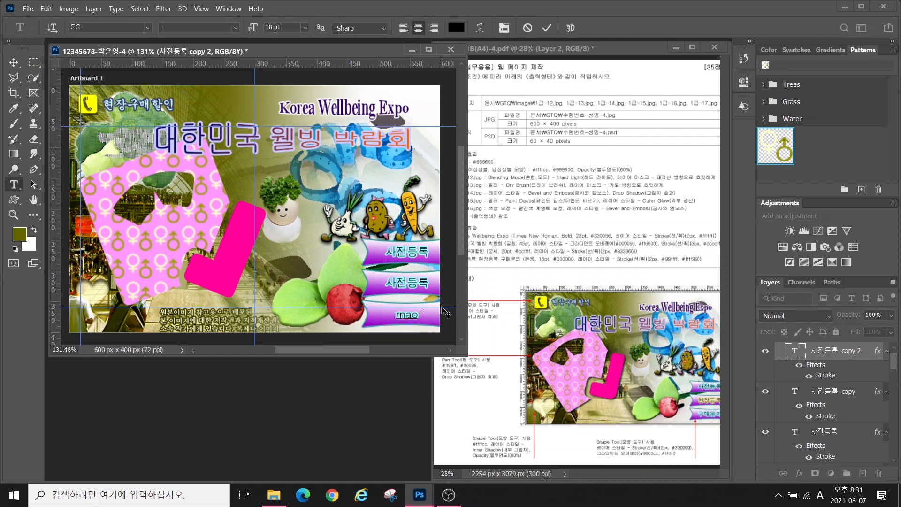
pyautogui.write('문의')
pyautogui.hotkey('ctrl', 'Return')
pyautogui.moveTo(384, 283); pyautogui.dragTo(466, 285)
pyautogui.write('현장등록')
pyautogui.hotkey('ctrl', 'Return')
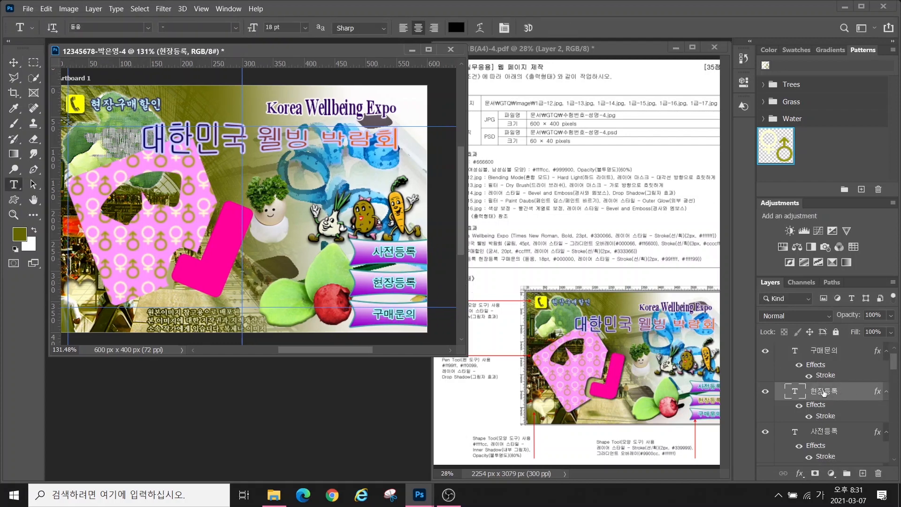
# Change the '현장등록' label's stroke colour to light yellow #ffff99
pyautogui.click(800, 474)
pyautogui.click(817, 389)
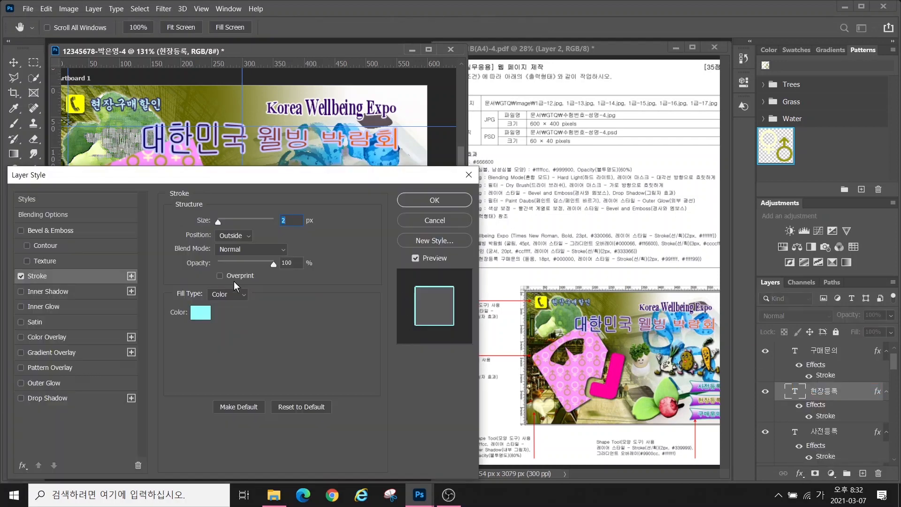
pyautogui.click(200, 312)
pyautogui.write('ffff99')
pyautogui.press('Return')
pyautogui.click(435, 200)
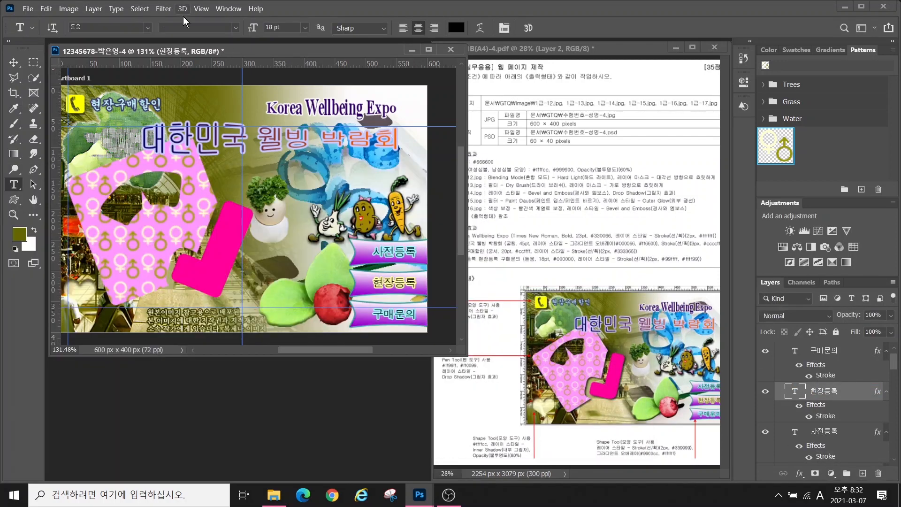
pyautogui.moveTo(331, 351); pyautogui.dragTo(321, 351)
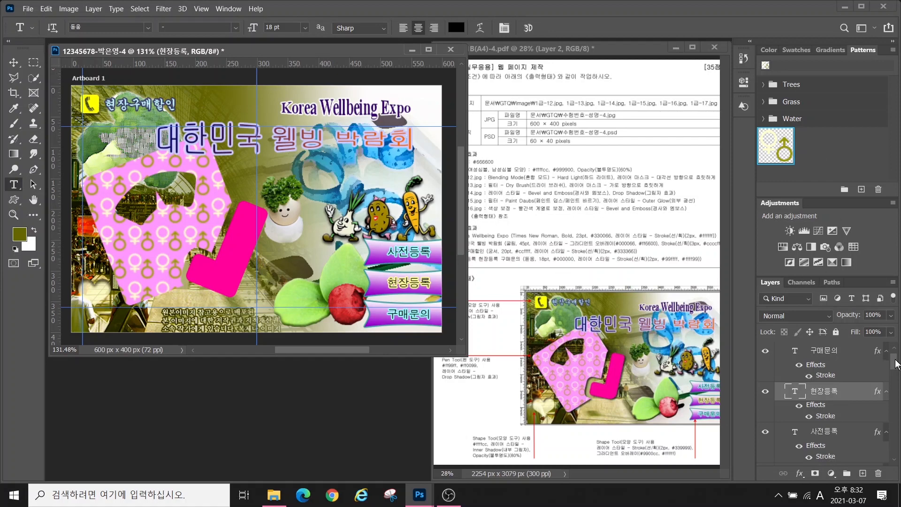
# Add a Multiply 75% drop shadow (distance 3, size 5) to Rounded Rectangle 2 and Rounded Rectangle 1
pyautogui.moveTo(895, 364); pyautogui.dragTo(887, 426)
pyautogui.click(826, 383)
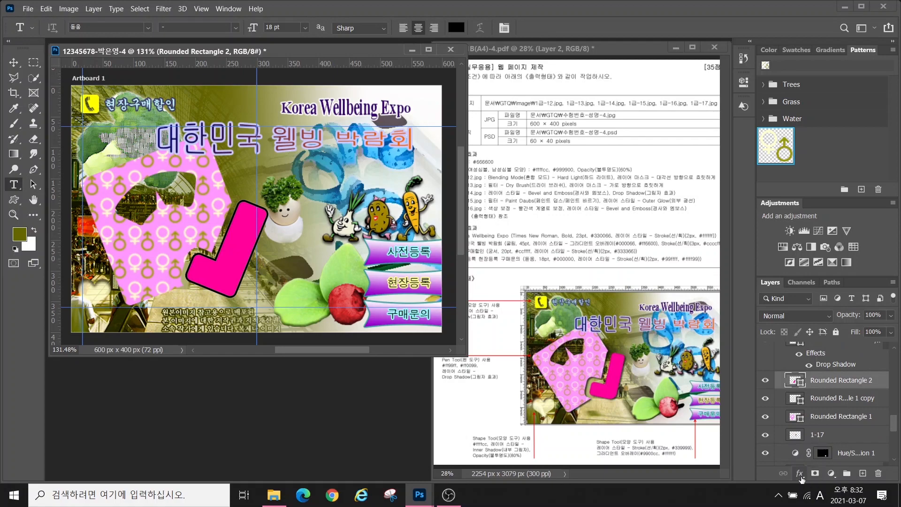
pyautogui.click(799, 474)
pyautogui.click(582, 366)
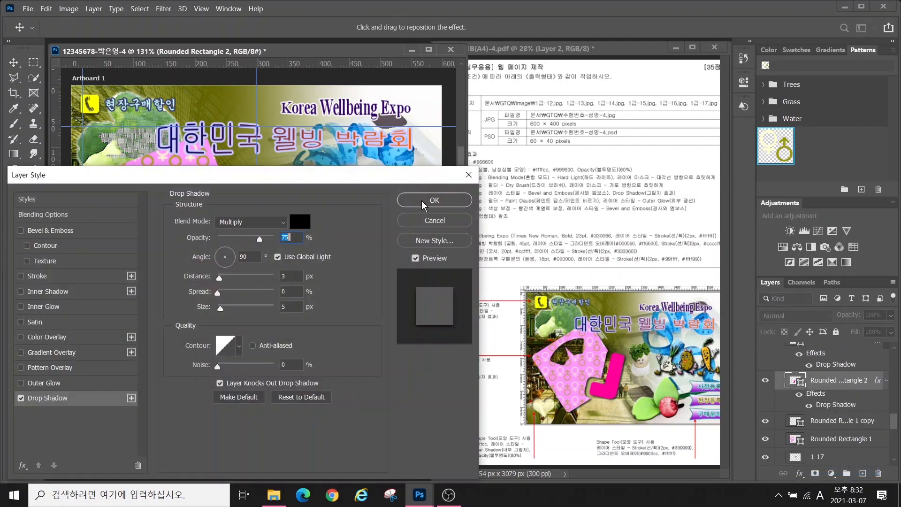
pyautogui.click(422, 201)
pyautogui.click(841, 439)
pyautogui.click(800, 474)
pyautogui.click(814, 470)
pyautogui.click(422, 201)
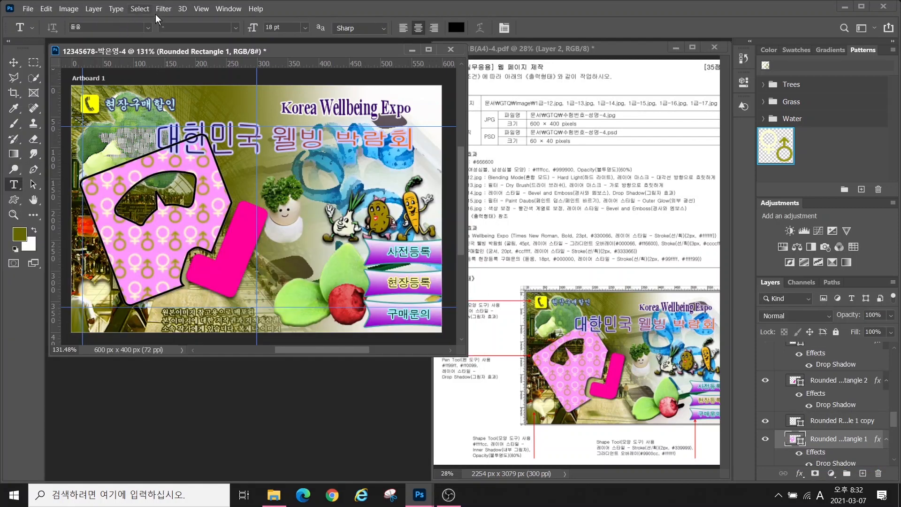
# Clear all guides and hide the rulers
pyautogui.click(202, 9)
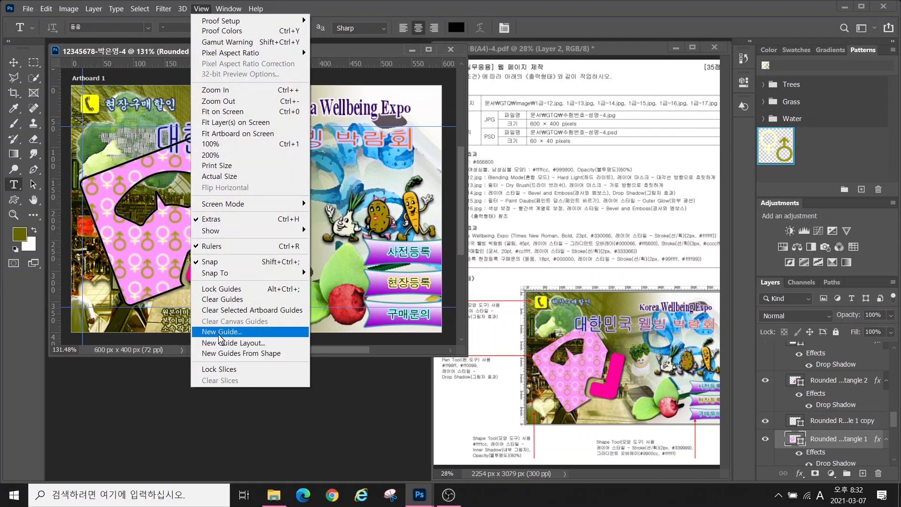
pyautogui.click(220, 300)
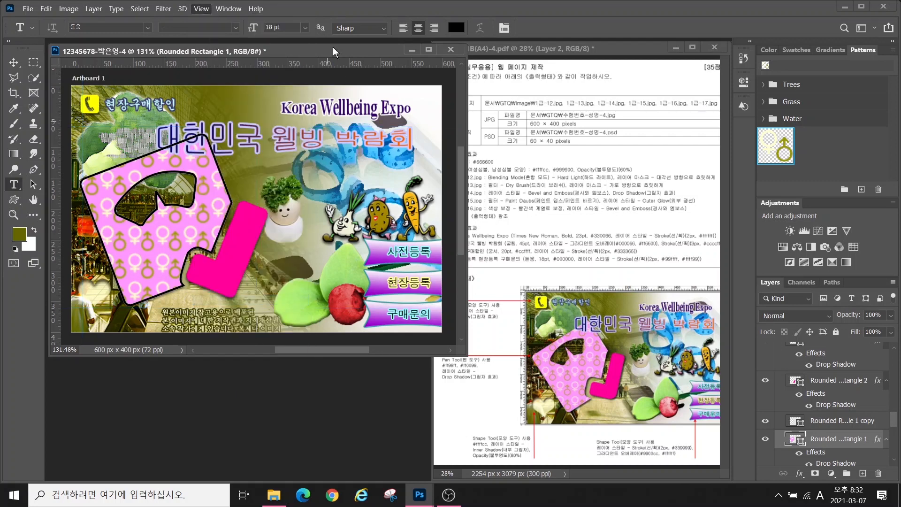
pyautogui.click(195, 11)
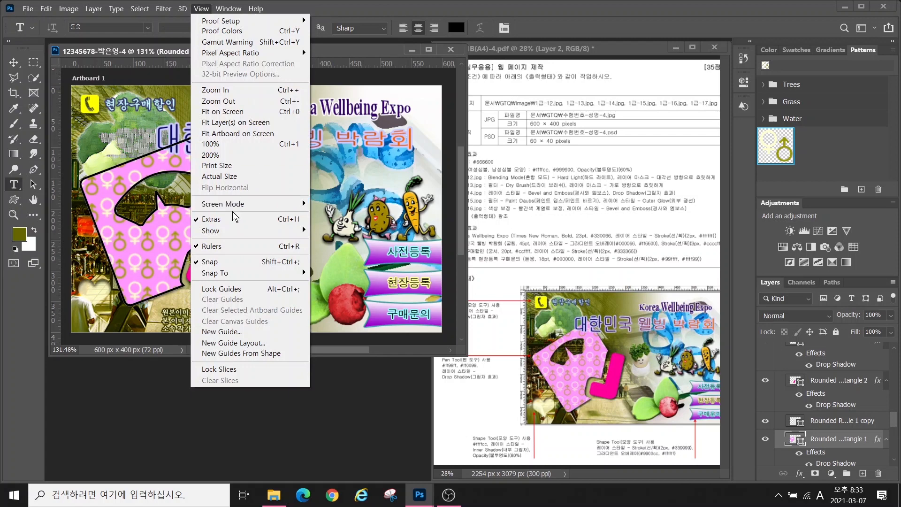
pyautogui.click(267, 247)
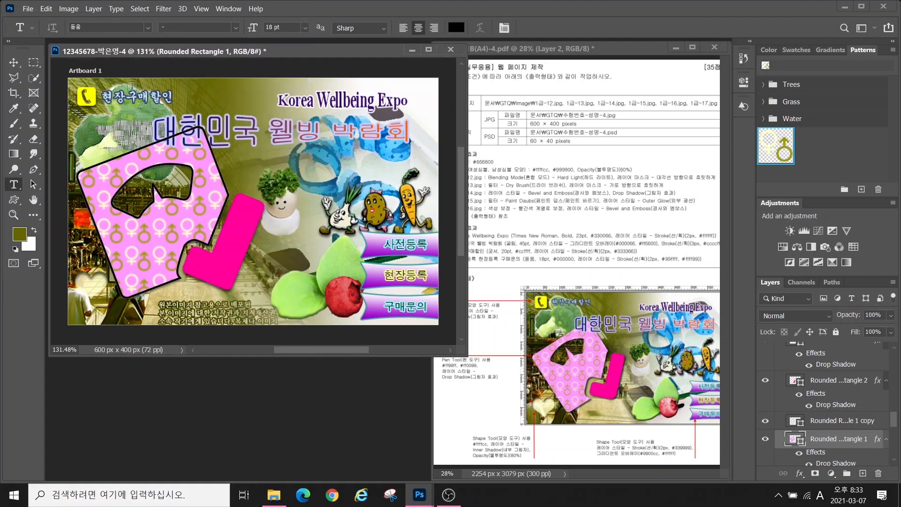
# Save the page as a JPEG, accepting the default quality settings
pyautogui.click(29, 9)
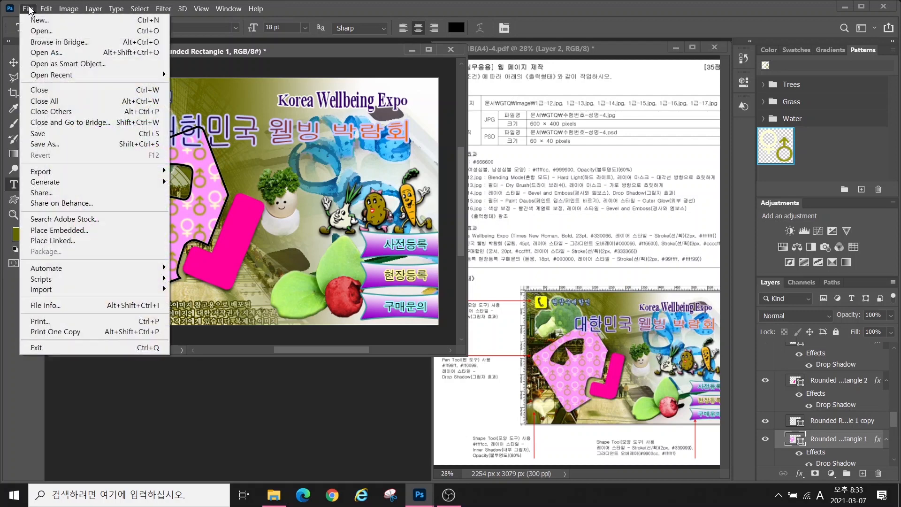
pyautogui.click(37, 134)
pyautogui.click(99, 233)
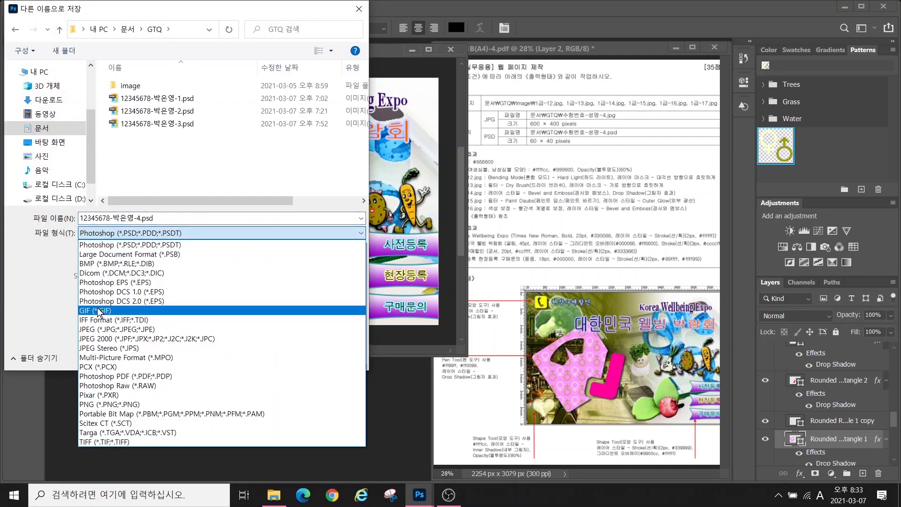
pyautogui.click(98, 329)
pyautogui.click(278, 353)
pyautogui.click(515, 114)
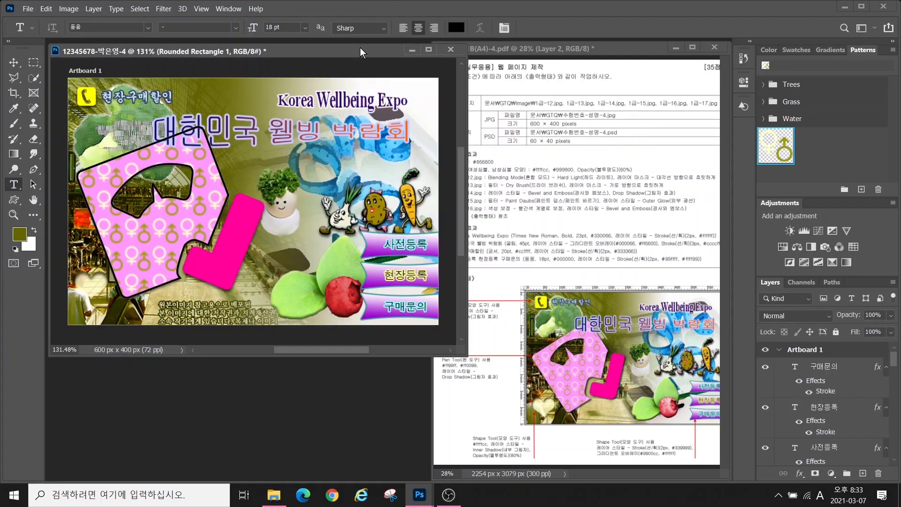
# Resize the image to 60 px wide (60×40) and save it as a PSD
pyautogui.click(68, 9)
pyautogui.click(75, 93)
pyautogui.write('600')
pyautogui.press('Return')
pyautogui.click(28, 8)
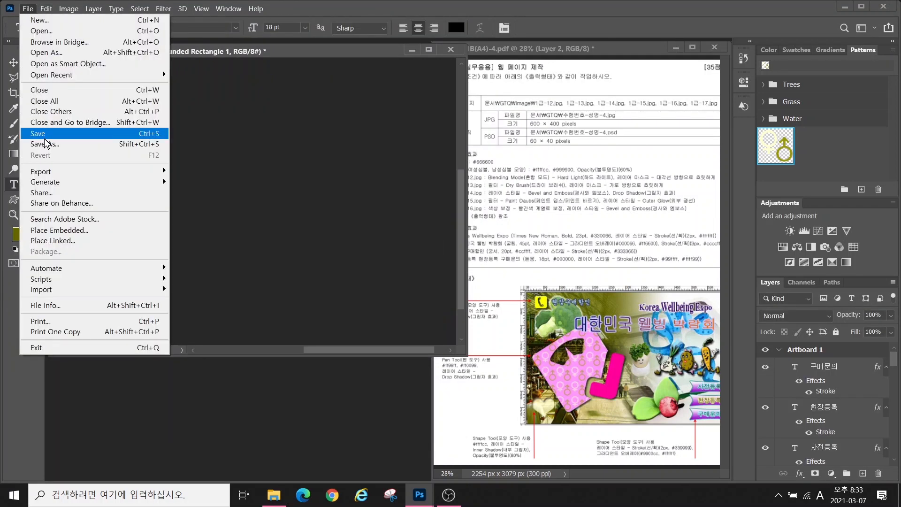
pyautogui.click(45, 138)
pyautogui.press('Return')
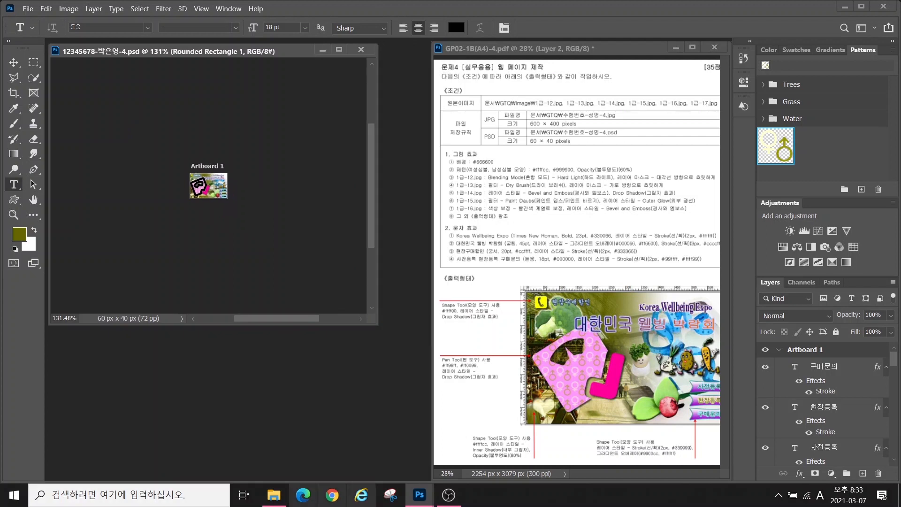